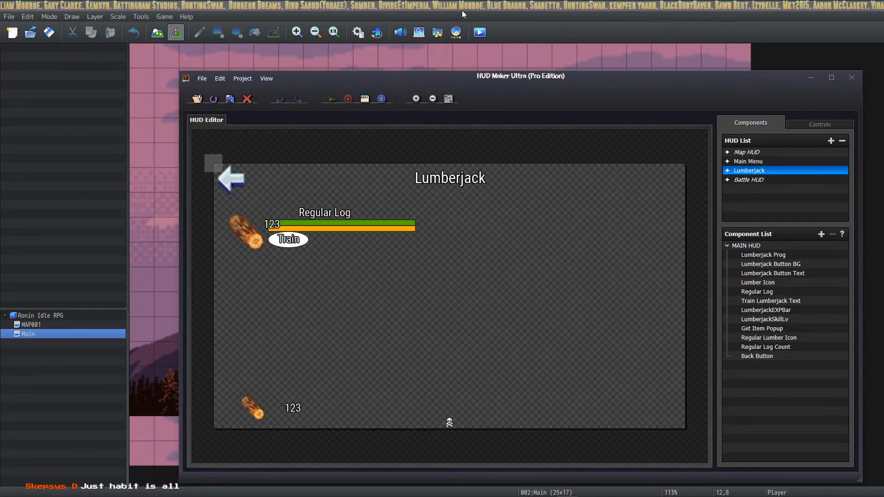
Start a new game in the Ronin Idle RPG playtest and train Regular Log on the Lumberjack screen.
{"action": "left_click", "coordinate": [137, 9]}
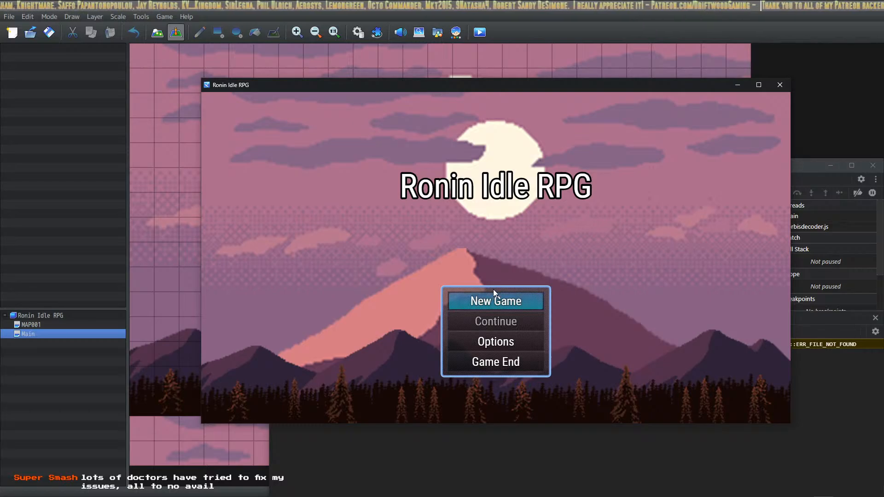
{"action": "left_click", "coordinate": [489, 306]}
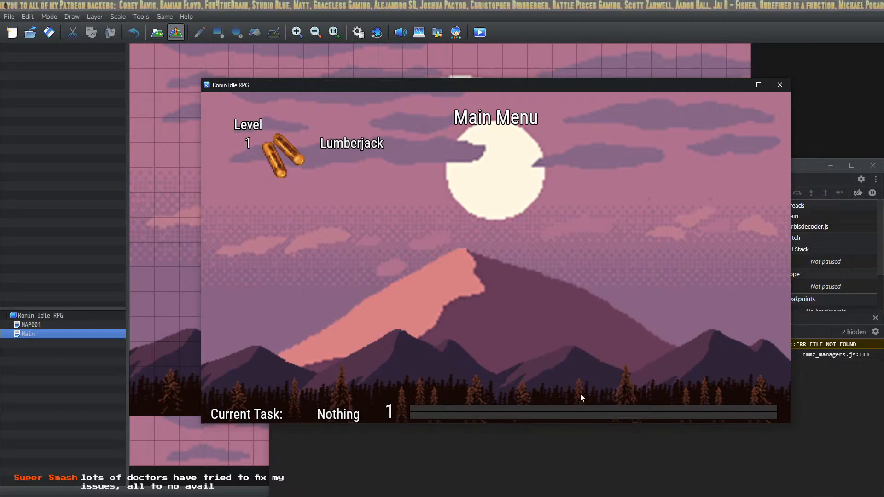
{"action": "left_click", "coordinate": [290, 152]}
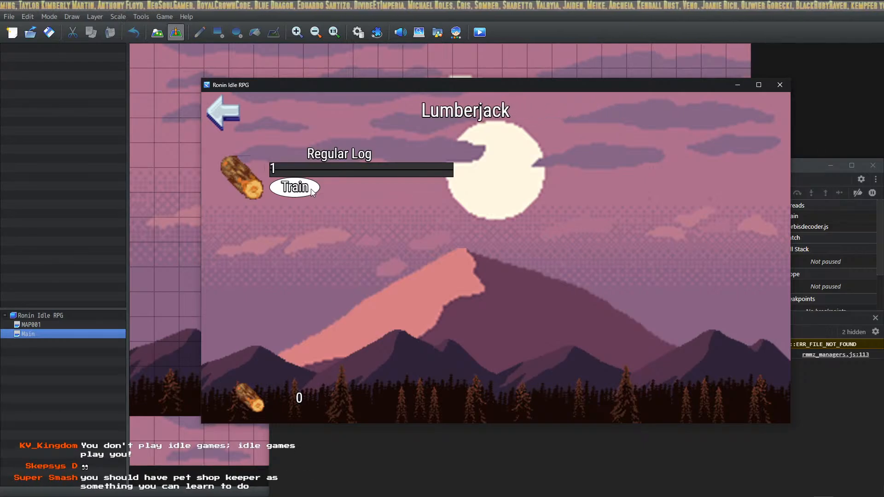
{"action": "left_click", "coordinate": [297, 192]}
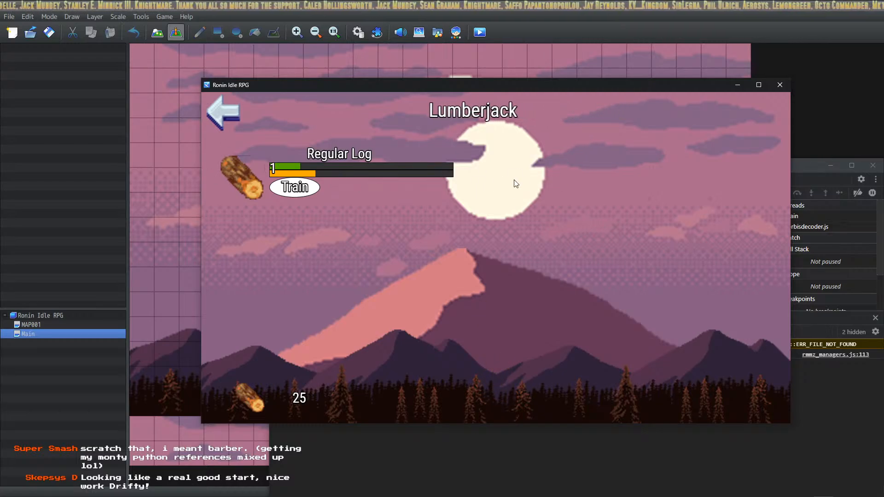
Switch repeatedly between the Main Menu and Lumberjack screens to examine the current task and progress gauges, and glance at the DevTools console.
{"action": "left_click", "coordinate": [226, 112]}
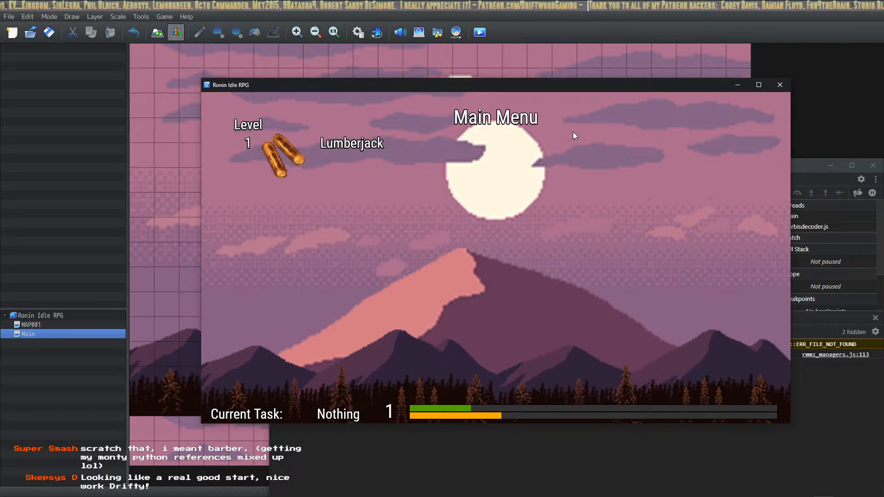
{"action": "left_click", "coordinate": [362, 150]}
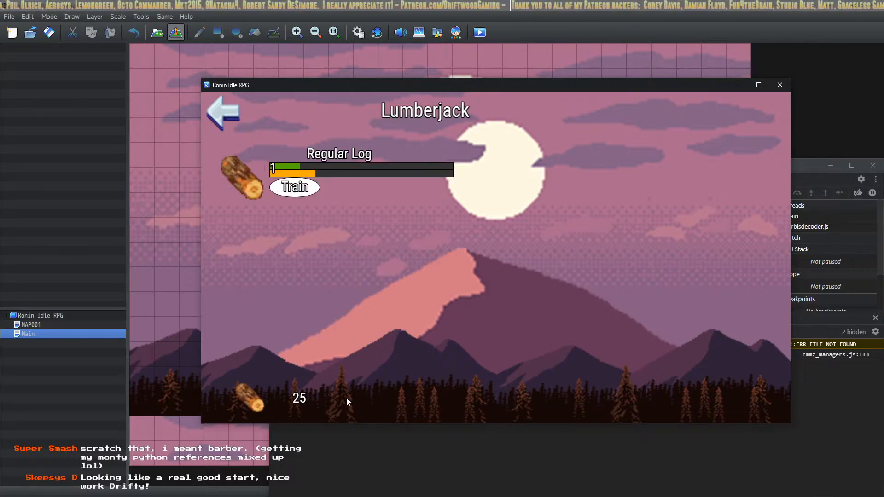
{"action": "left_click", "coordinate": [216, 116]}
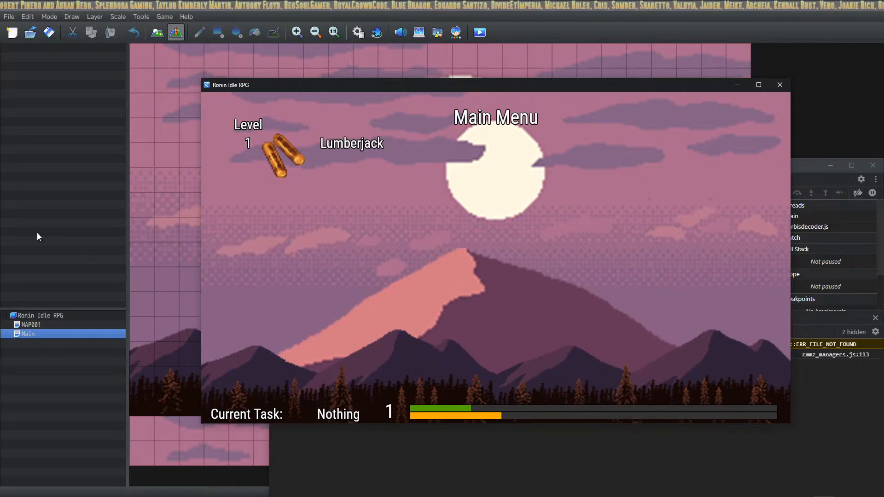
{"action": "left_click", "coordinate": [312, 147]}
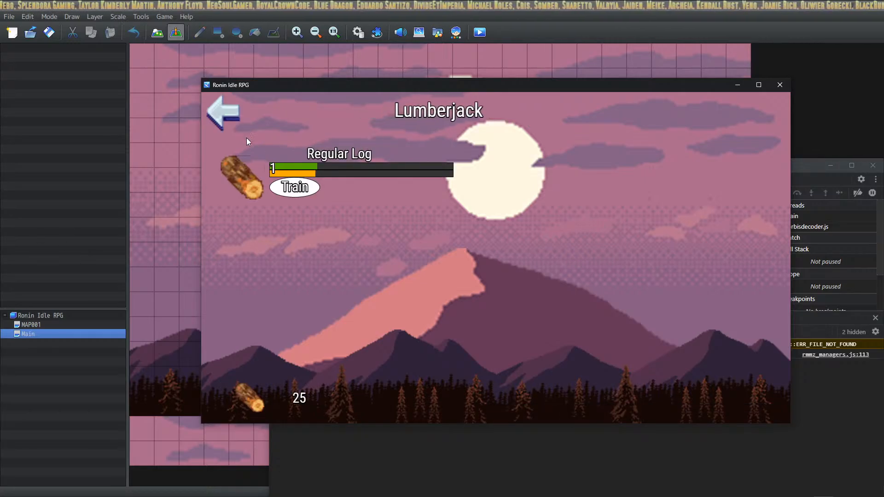
{"action": "left_click", "coordinate": [233, 120]}
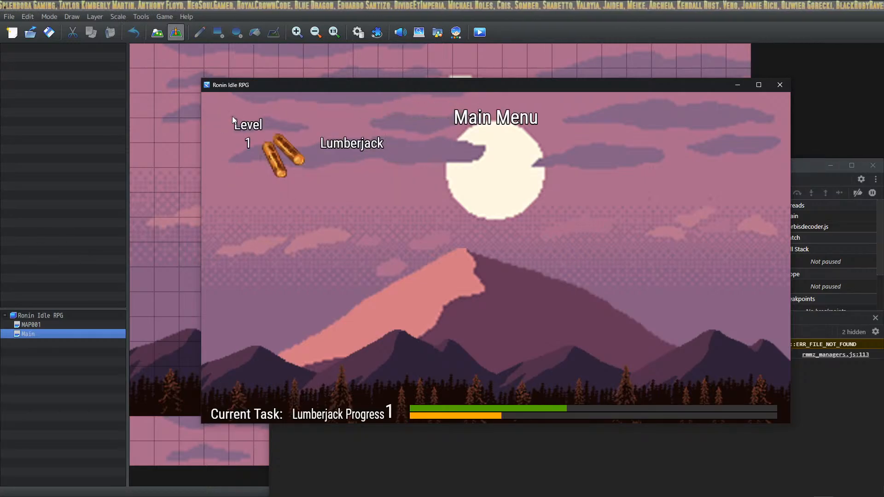
{"action": "left_click", "coordinate": [284, 156]}
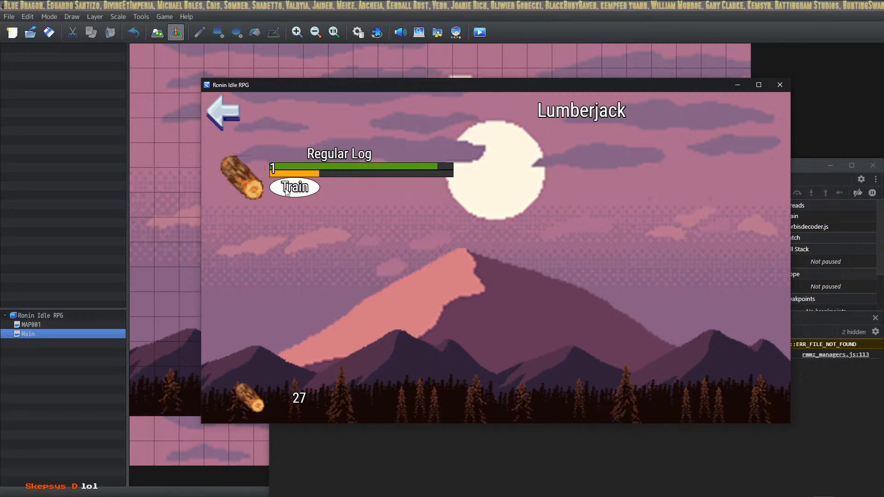
{"action": "left_click", "coordinate": [224, 108]}
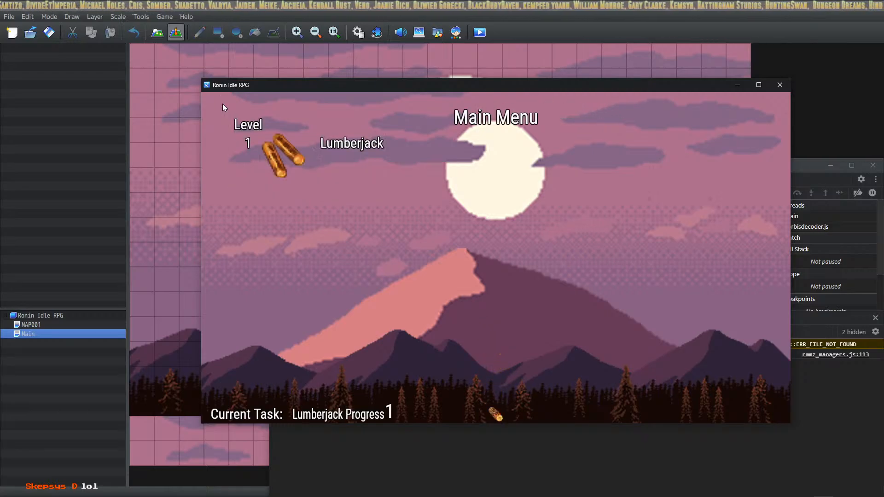
{"action": "left_click", "coordinate": [322, 140]}
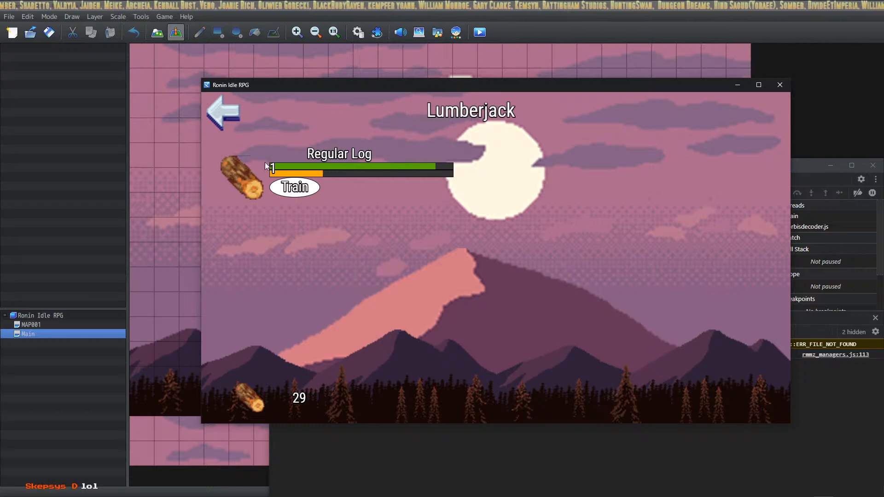
{"action": "left_click", "coordinate": [228, 114]}
{"action": "left_click", "coordinate": [302, 161]}
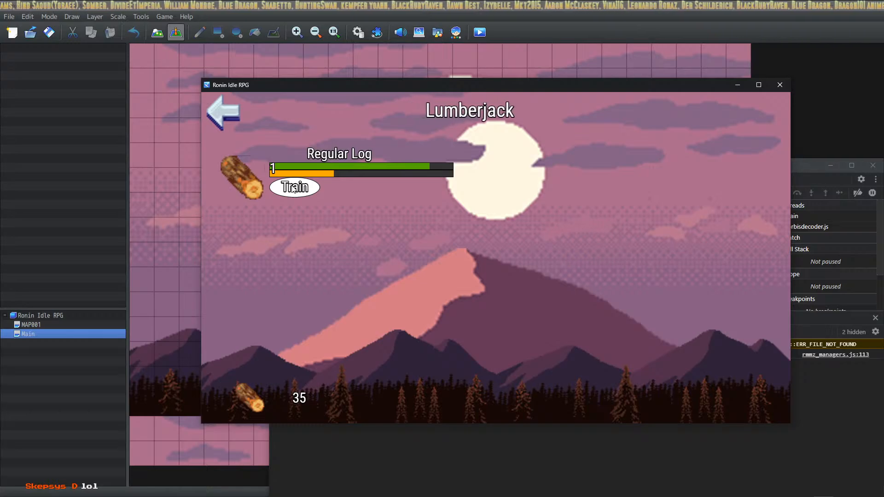
{"action": "left_click", "coordinate": [222, 106]}
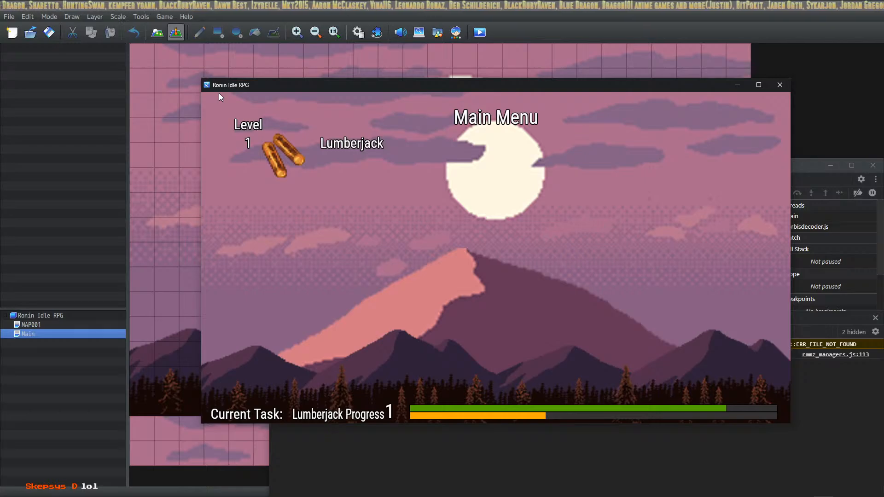
{"action": "left_click", "coordinate": [290, 158]}
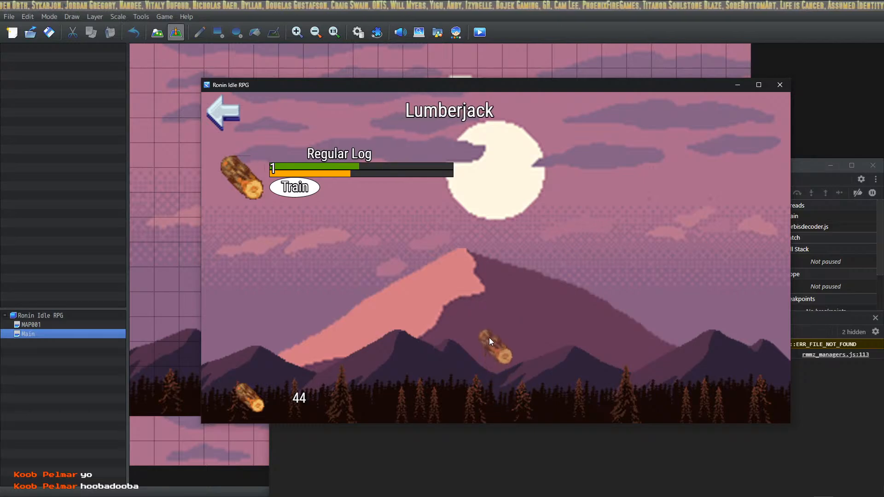
{"action": "left_click", "coordinate": [233, 121]}
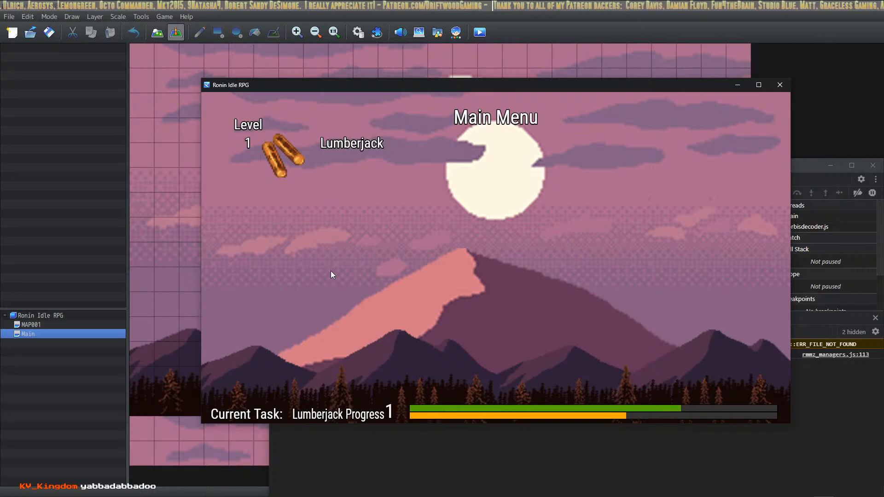
{"action": "left_click", "coordinate": [345, 152]}
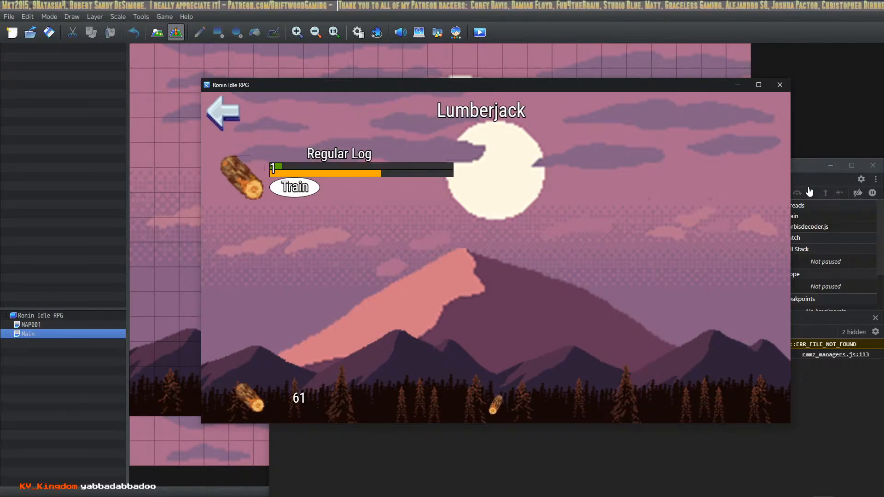
{"action": "left_click", "coordinate": [804, 162]}
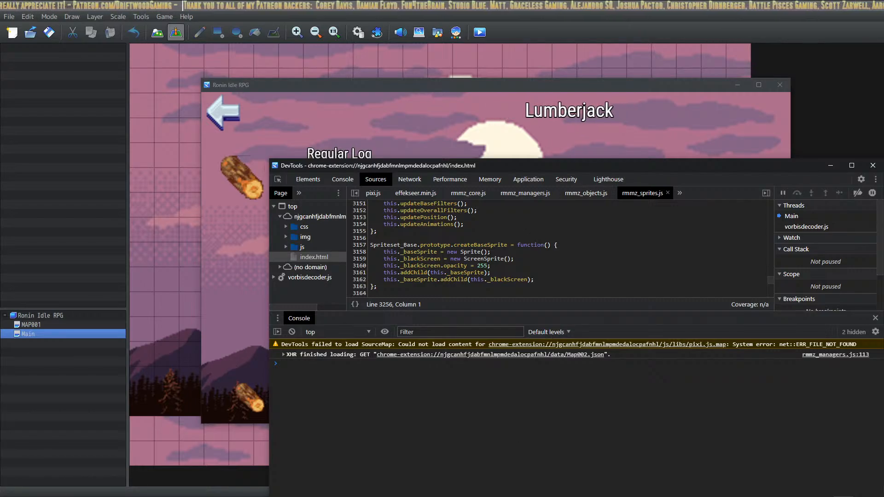
{"action": "left_click", "coordinate": [436, 116]}
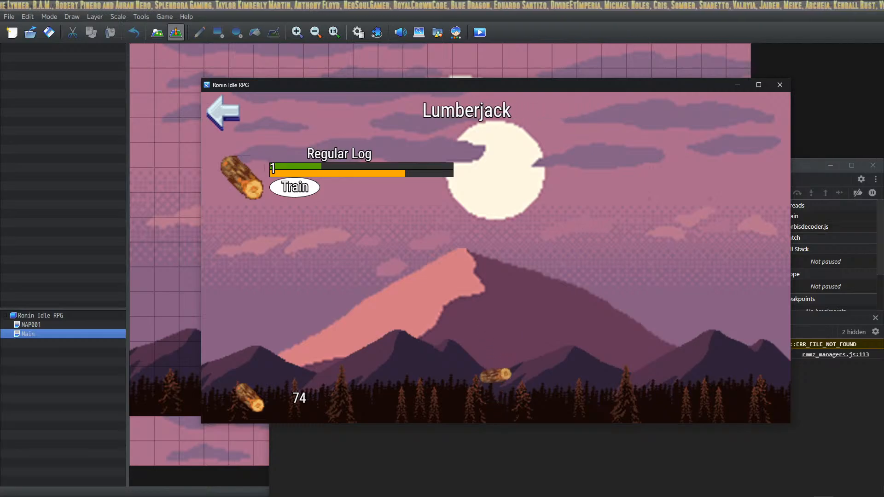
Switch to HUD Maker Ultra and add a group component named "Regular Log Group" to the Lumberjack HUD, without display conditions.
{"action": "key", "text": "alt+Tab"}
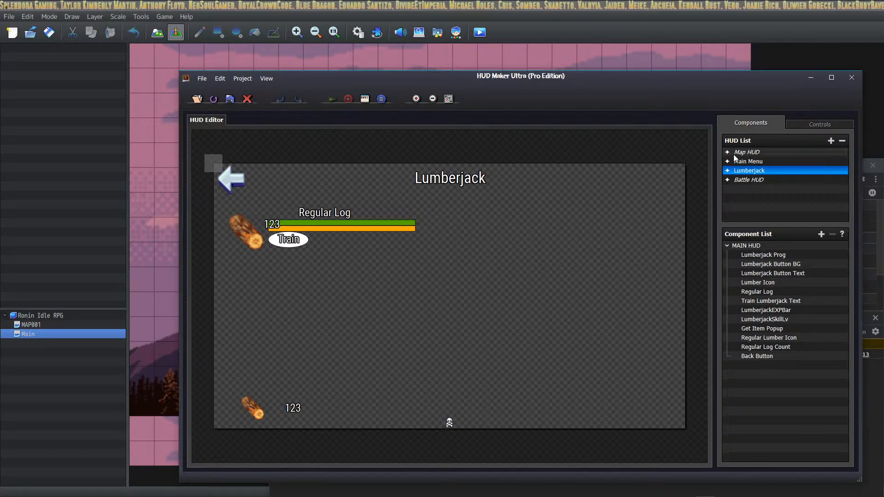
{"action": "left_click", "coordinate": [753, 181]}
{"action": "left_click", "coordinate": [754, 171]}
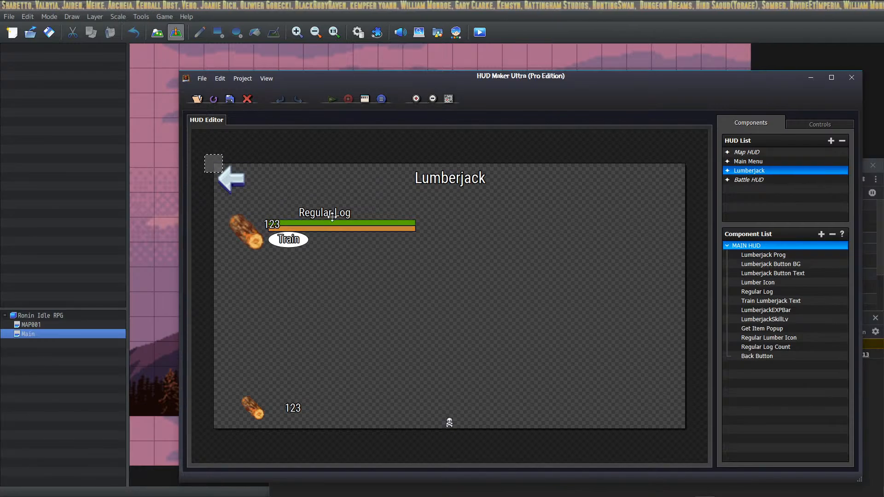
{"action": "left_click", "coordinate": [820, 234]}
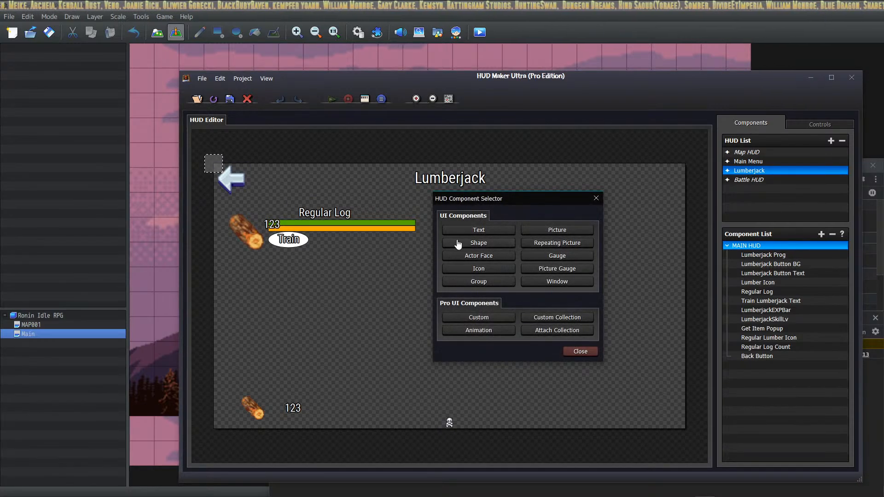
{"action": "left_click", "coordinate": [500, 281]}
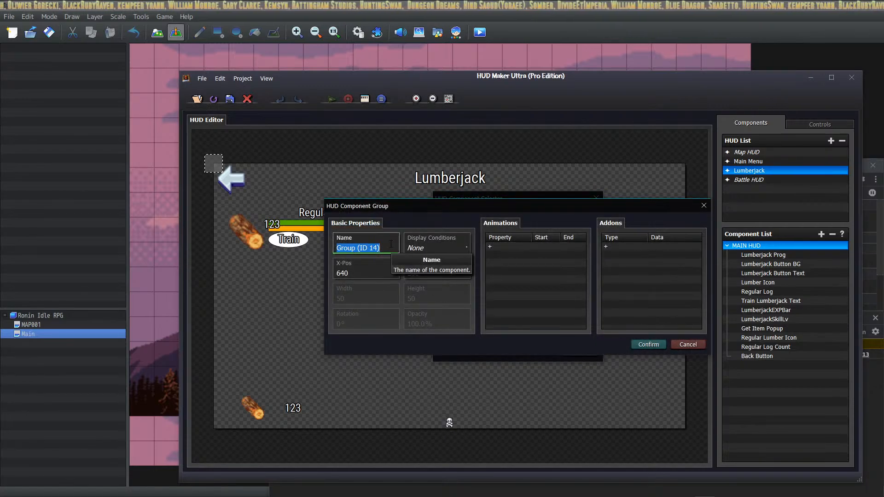
{"action": "type", "text": "Regular"}
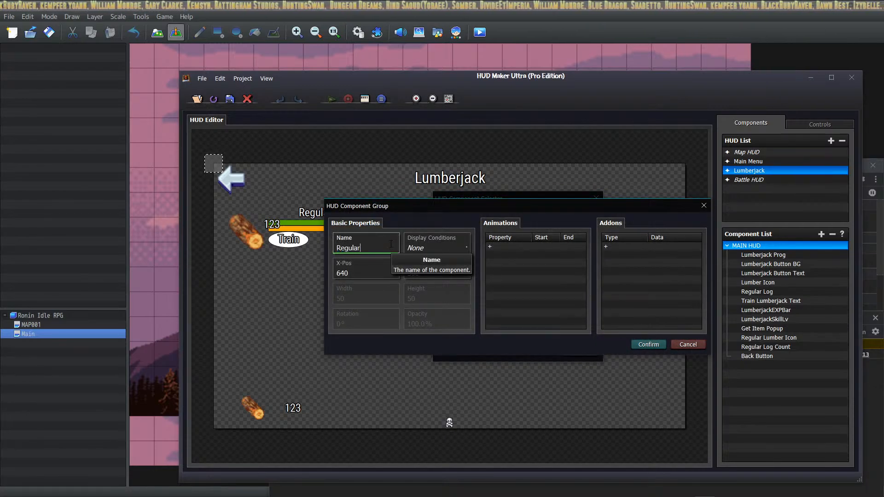
{"action": "type", "text": " Log Group"}
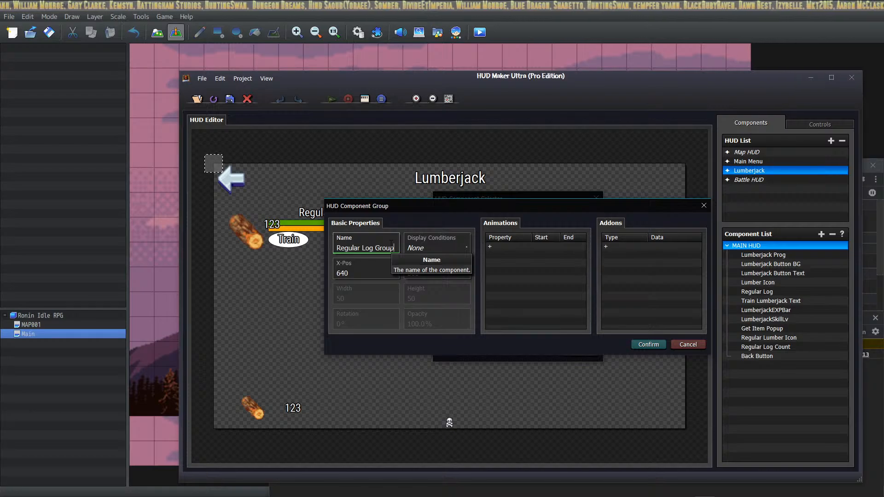
{"action": "key", "text": "Tab"}
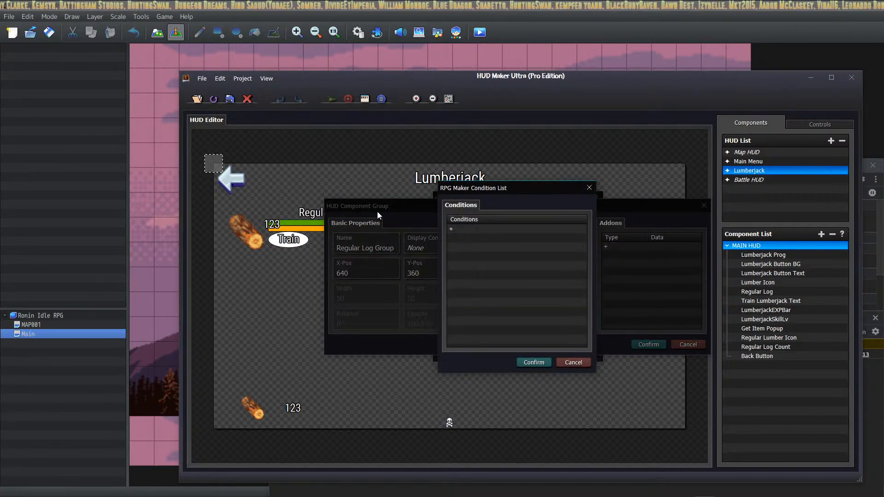
{"action": "left_click", "coordinate": [584, 361]}
{"action": "left_click", "coordinate": [658, 349]}
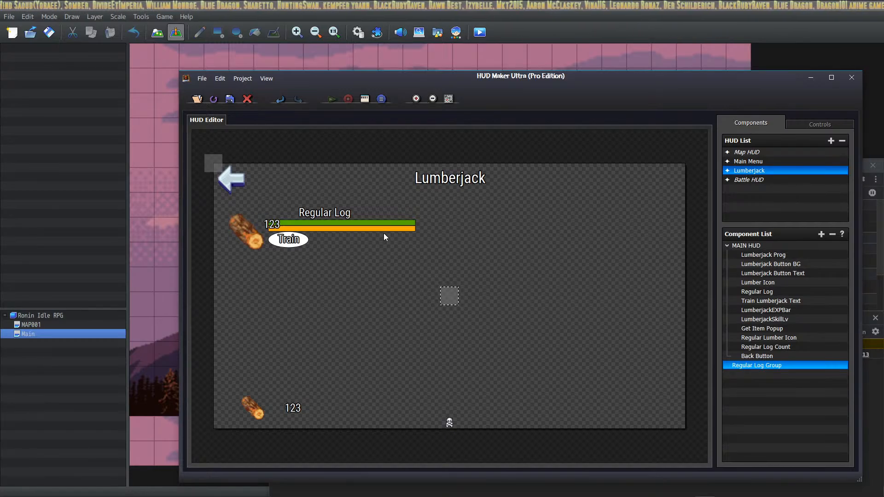
Move the Regular Log text and the Lumberjack Prog gauge from MAIN HUD into Regular Log Group.
{"action": "left_click", "coordinate": [325, 212]}
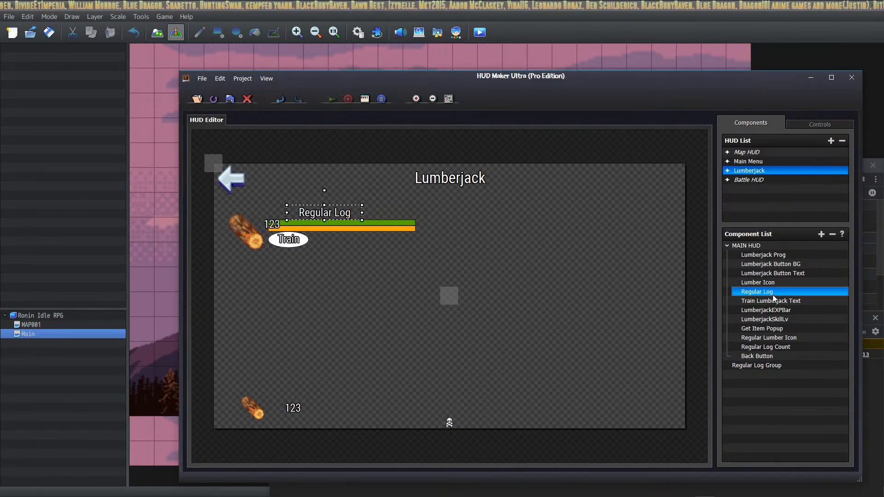
{"action": "left_click_drag", "start_coordinate": [773, 292], "coordinate": [765, 362]}
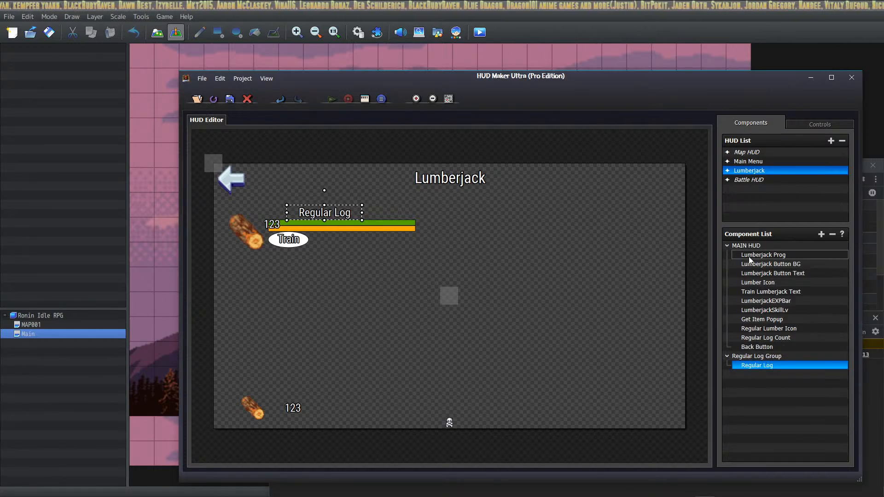
{"action": "left_click", "coordinate": [392, 225]}
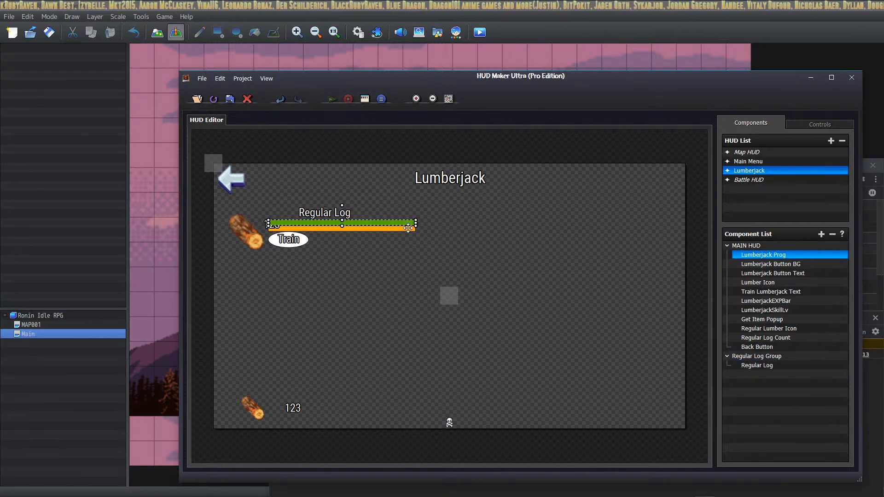
{"action": "left_click_drag", "start_coordinate": [778, 253], "coordinate": [777, 356]}
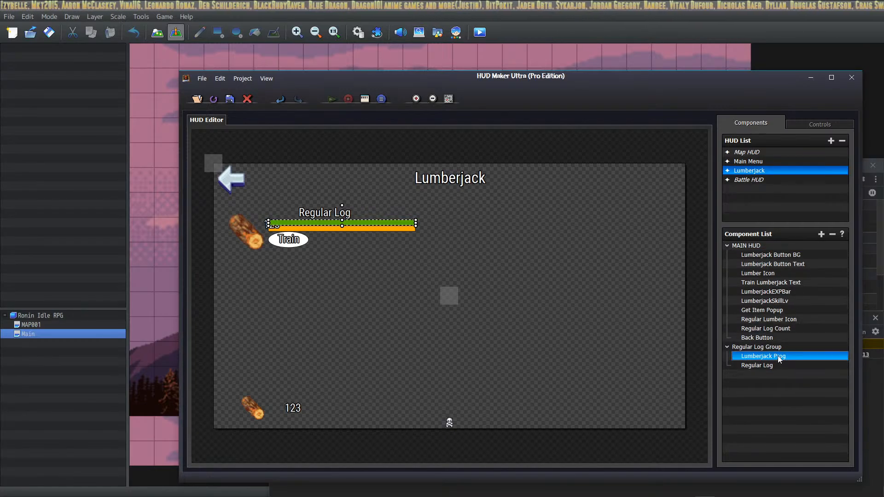
Open the Lumberjack Prog gauge's properties, examine its name and settings, and close them.
{"action": "double_click", "coordinate": [778, 357]}
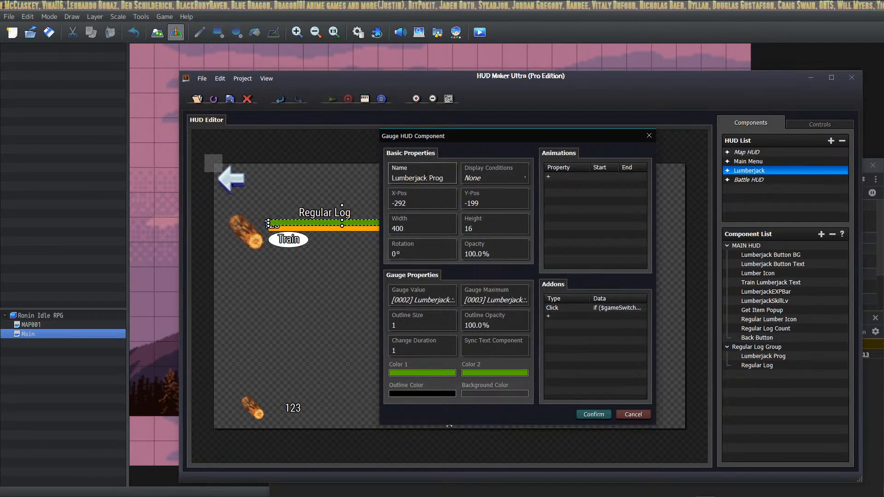
{"action": "double_click", "coordinate": [410, 178]}
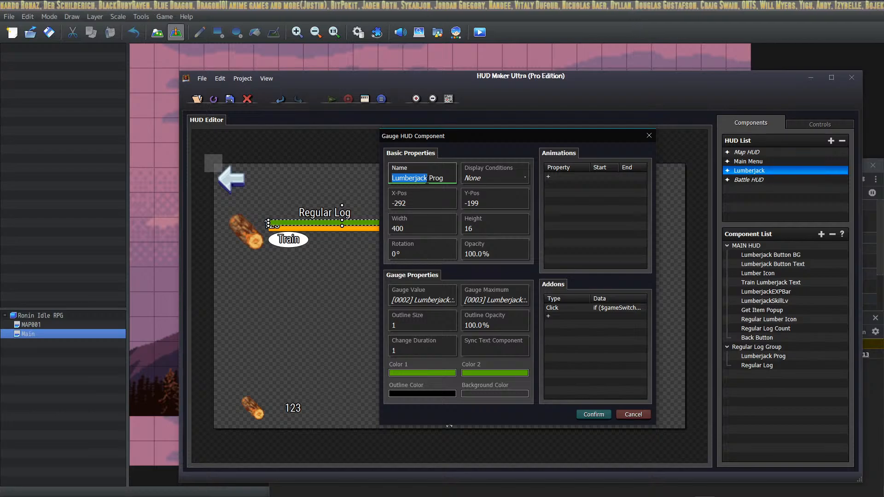
{"action": "left_click", "coordinate": [441, 179]}
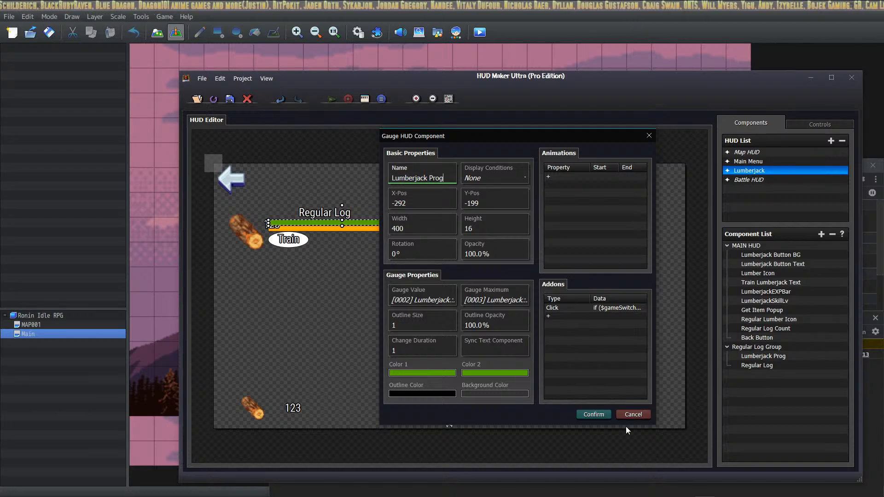
{"action": "left_click", "coordinate": [594, 415]}
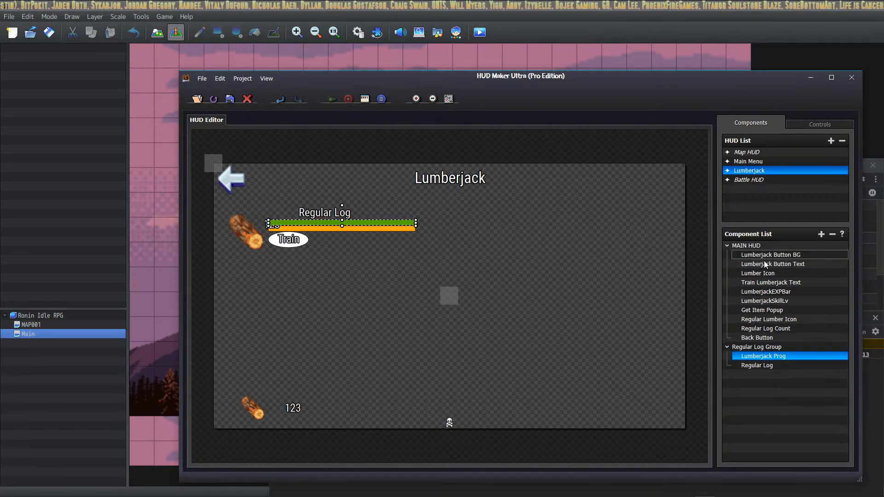
Move LumberjackEXPBar, Lumber Icon and Lumberjack Button BG from MAIN HUD into Regular Log Group.
{"action": "left_click", "coordinate": [351, 229]}
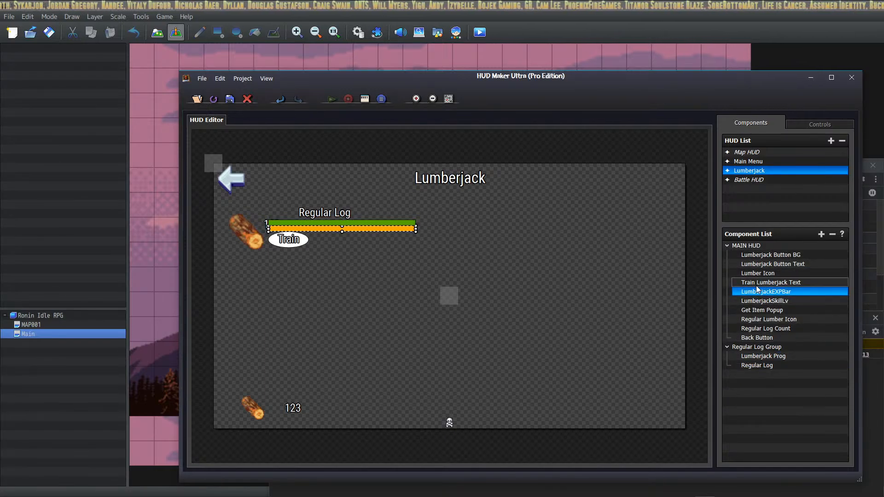
{"action": "left_click_drag", "start_coordinate": [761, 293], "coordinate": [774, 355]}
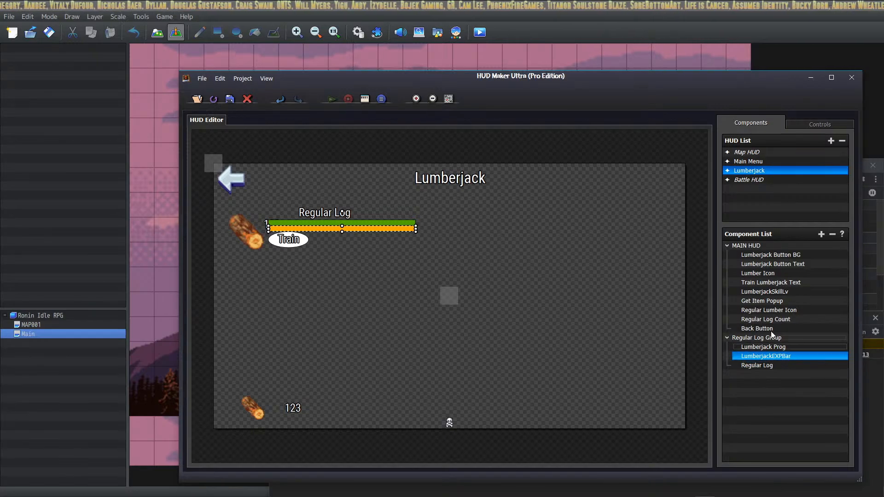
{"action": "left_click", "coordinate": [241, 238]}
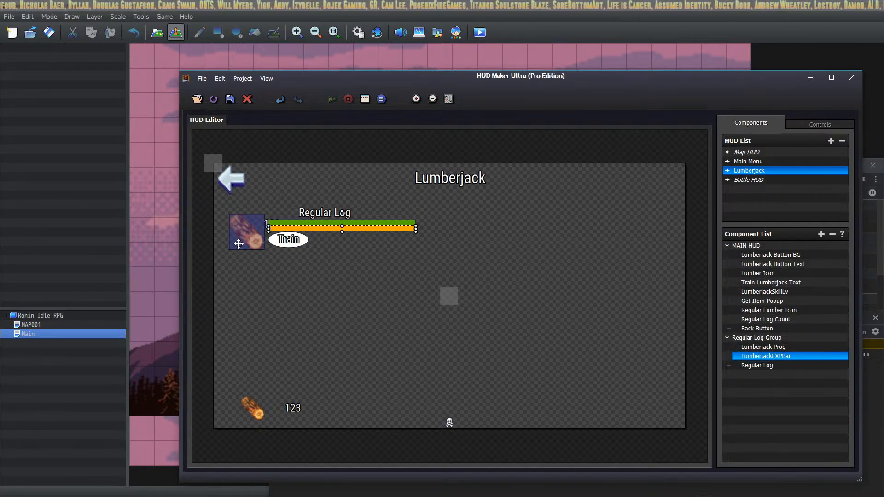
{"action": "left_click_drag", "start_coordinate": [761, 275], "coordinate": [777, 356]}
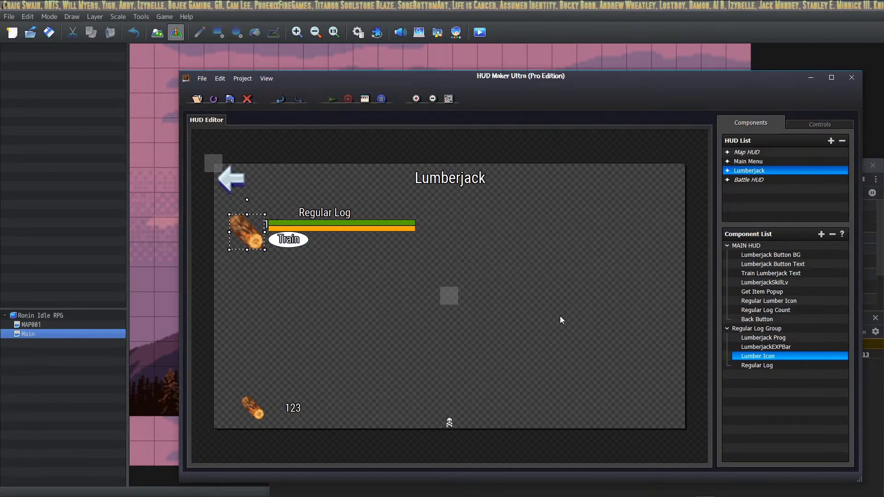
{"action": "left_click", "coordinate": [283, 241]}
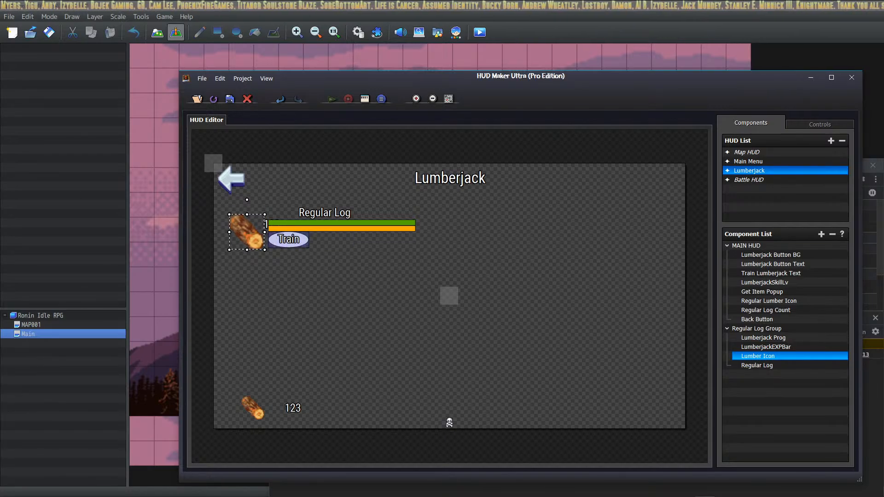
{"action": "left_click_drag", "start_coordinate": [758, 256], "coordinate": [777, 358]}
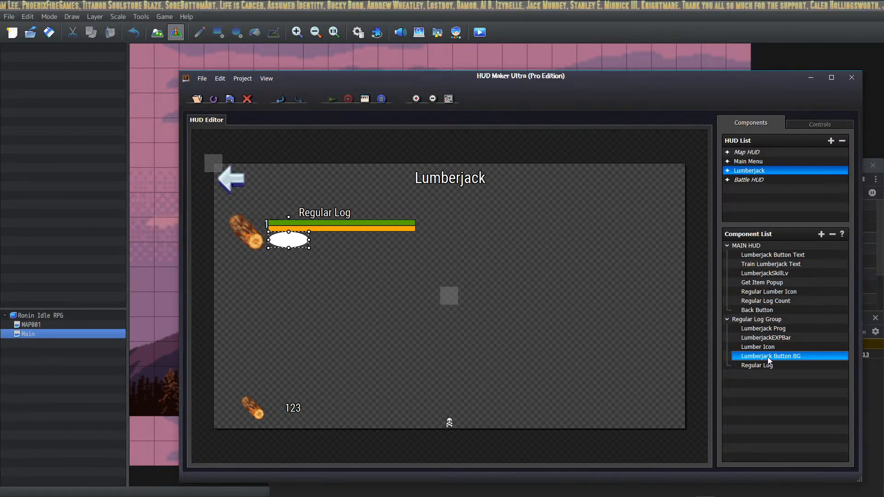
Select the components of MAIN HUD and Regular Log Group one by one to identify what each represents in the layout.
{"action": "left_click", "coordinate": [772, 255]}
{"action": "left_click", "coordinate": [772, 264]}
{"action": "left_click", "coordinate": [772, 274]}
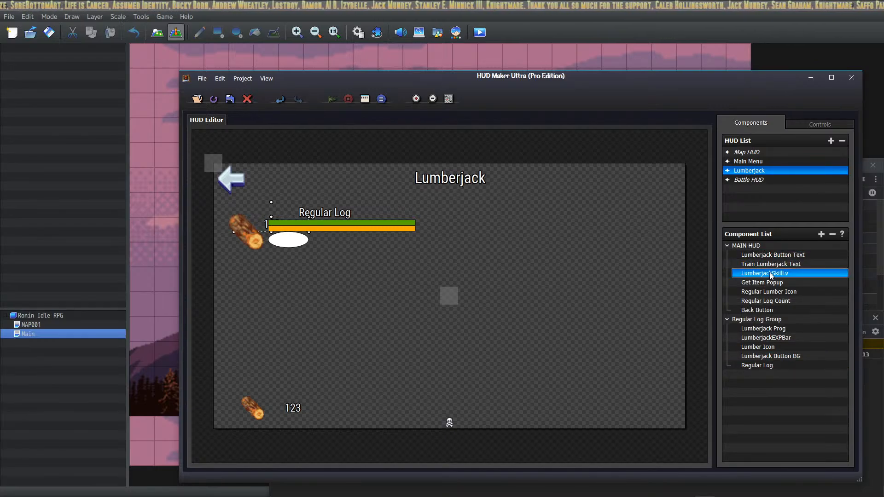
{"action": "left_click", "coordinate": [770, 283]}
{"action": "left_click", "coordinate": [769, 292]}
{"action": "left_click", "coordinate": [768, 301]}
{"action": "left_click", "coordinate": [769, 311]}
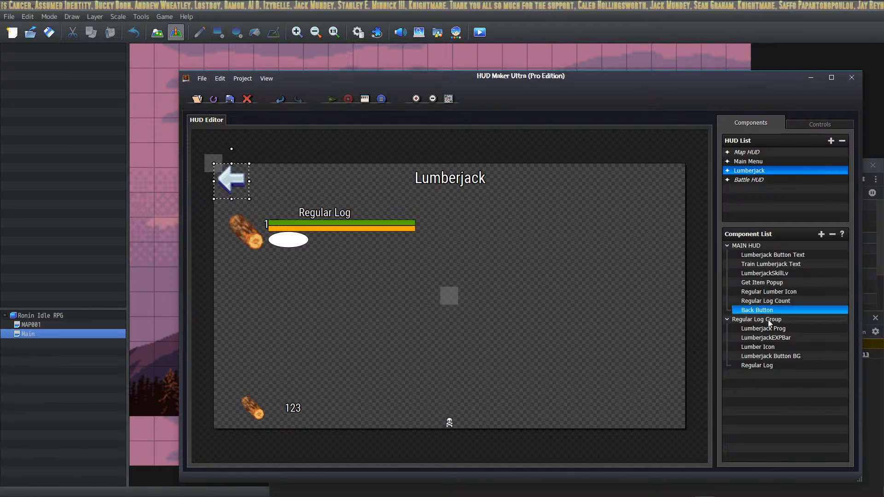
{"action": "left_click", "coordinate": [778, 330]}
{"action": "left_click", "coordinate": [779, 339]}
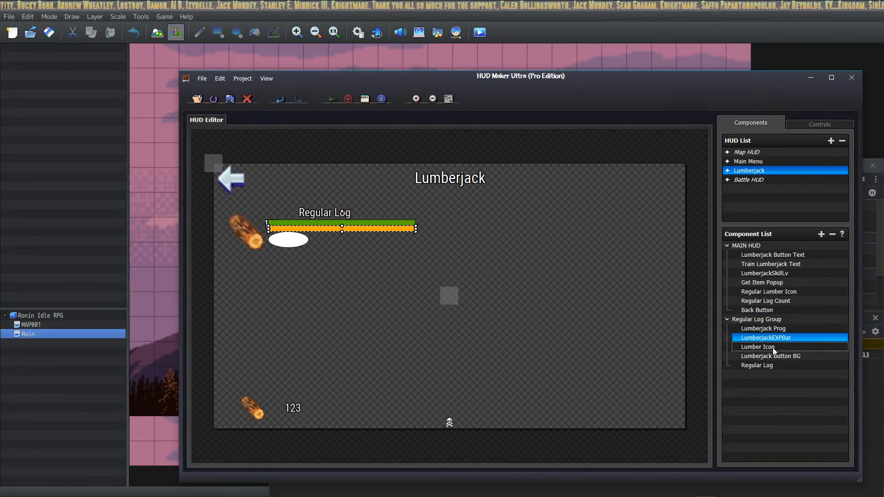
{"action": "left_click", "coordinate": [774, 347]}
{"action": "left_click", "coordinate": [773, 357]}
{"action": "left_click", "coordinate": [773, 365]}
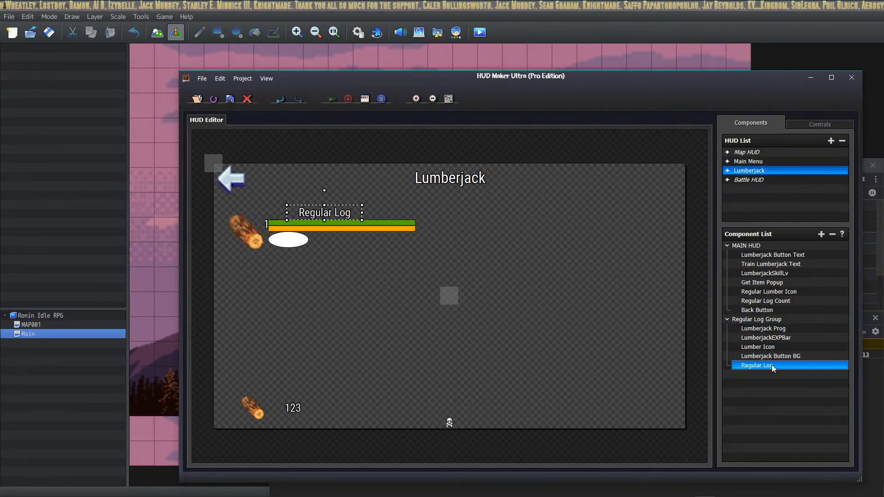
Move Train Lumberjack Text into Regular Log Group and nest the group inside MAIN HUD, just above Back Button.
{"action": "left_click", "coordinate": [774, 254]}
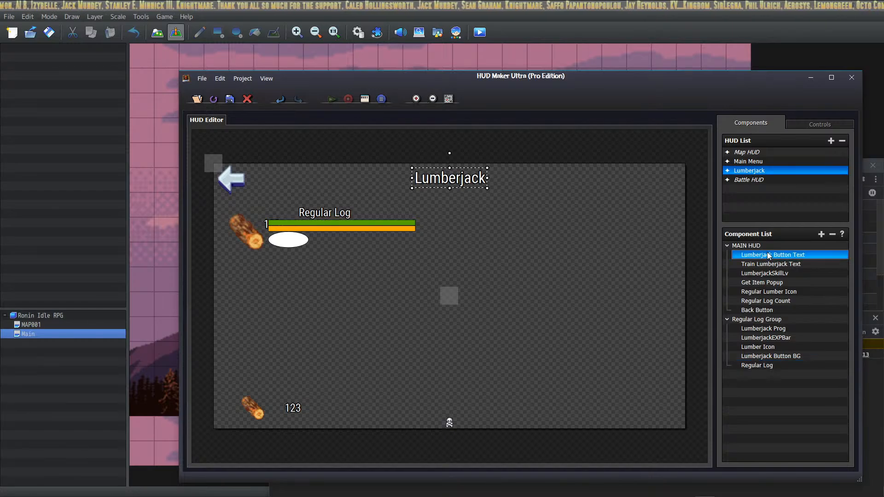
{"action": "left_click", "coordinate": [772, 263]}
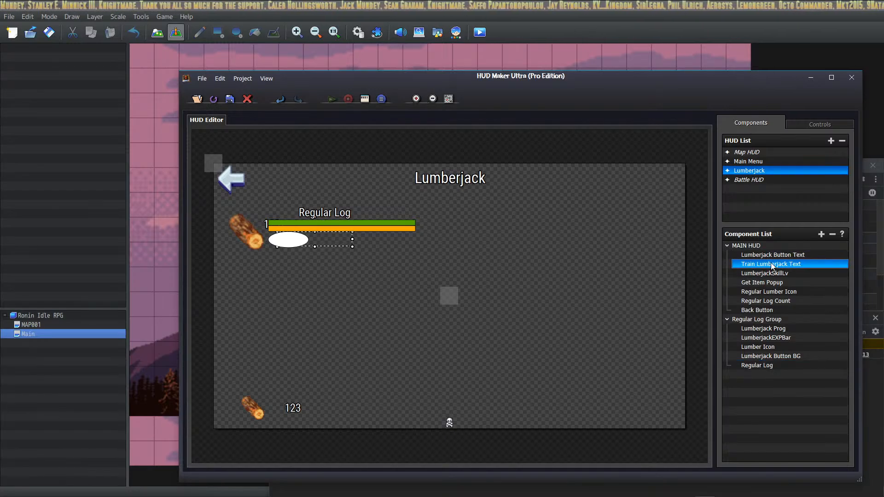
{"action": "left_click_drag", "start_coordinate": [771, 263], "coordinate": [773, 356]}
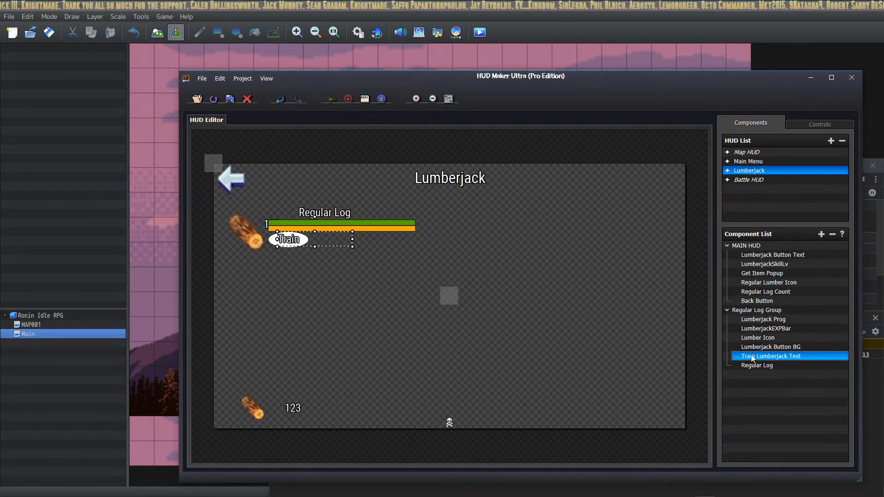
{"action": "left_click", "coordinate": [759, 311]}
{"action": "left_click_drag", "start_coordinate": [759, 313], "coordinate": [780, 304]}
{"action": "left_click", "coordinate": [736, 301]}
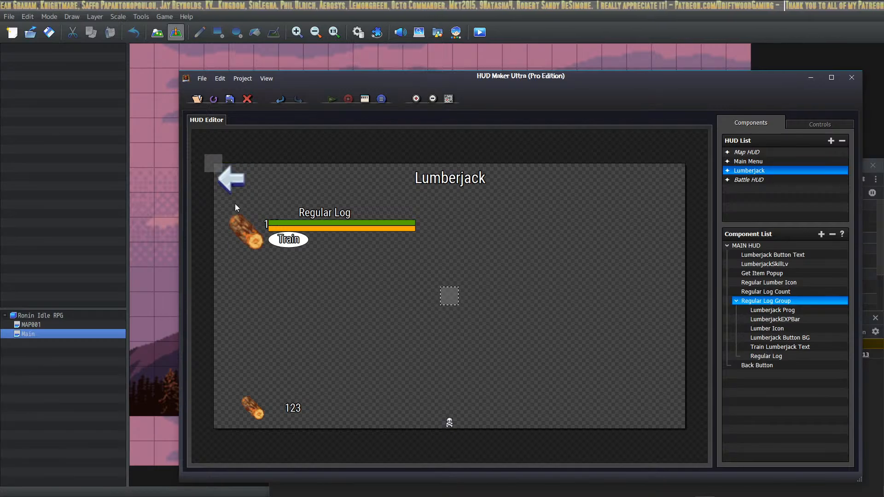
Try to set Regular Log Group's X and Y positions to 0, and undo the change.
{"action": "double_click", "coordinate": [447, 299]}
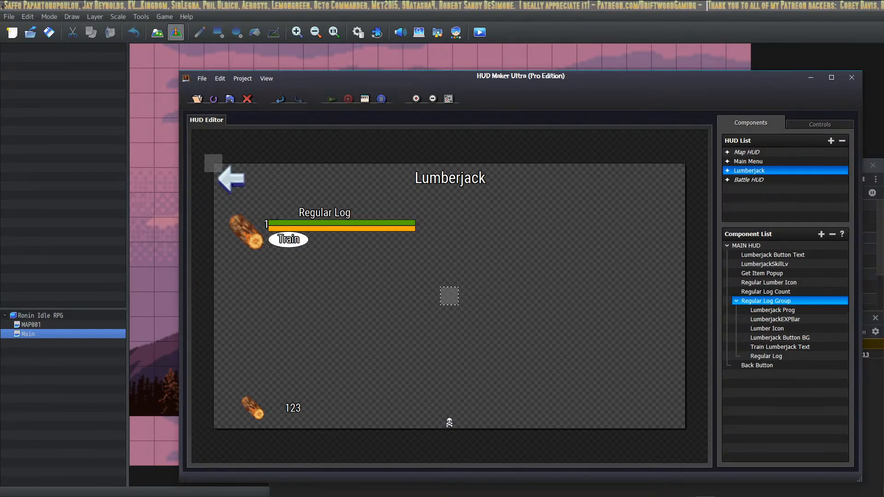
{"action": "left_click", "coordinate": [367, 271]}
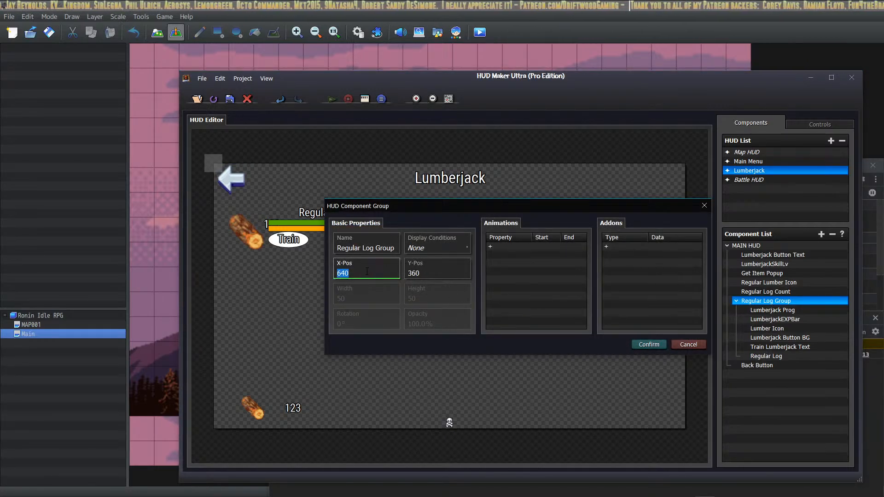
{"action": "type", "text": "0"}
{"action": "key", "text": "Tab"}
{"action": "type", "text": "0"}
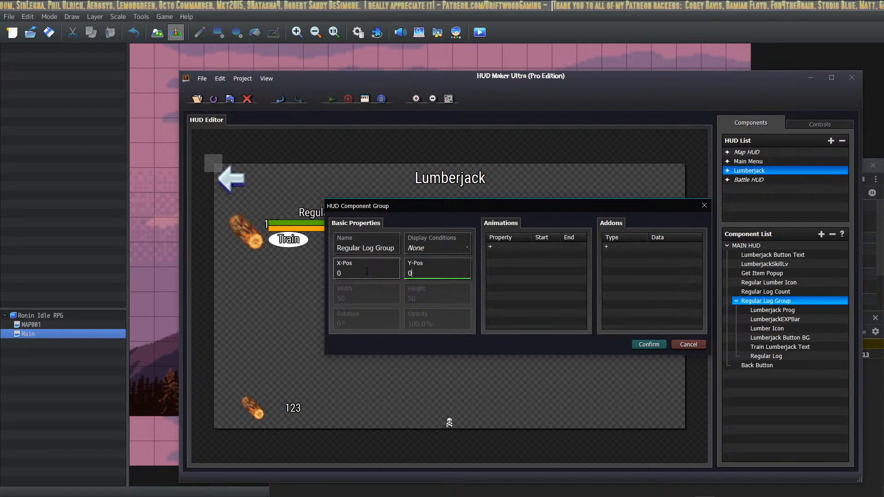
{"action": "left_click", "coordinate": [657, 344]}
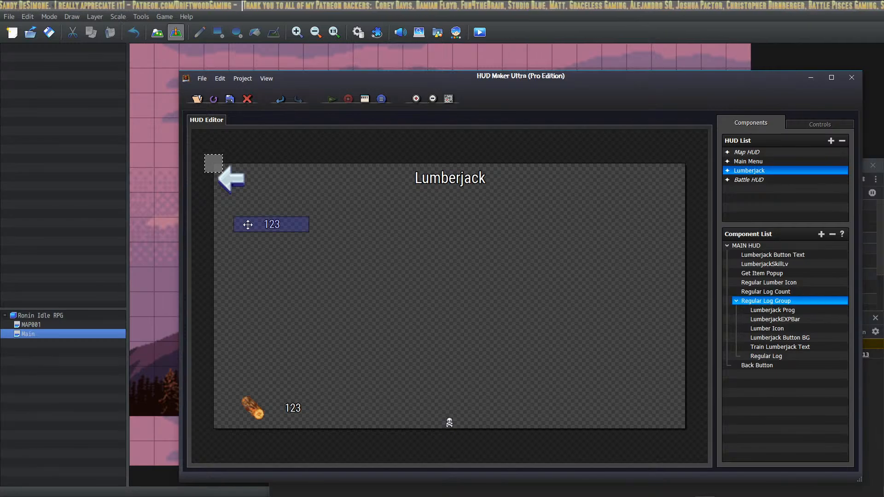
{"action": "left_click", "coordinate": [281, 97]}
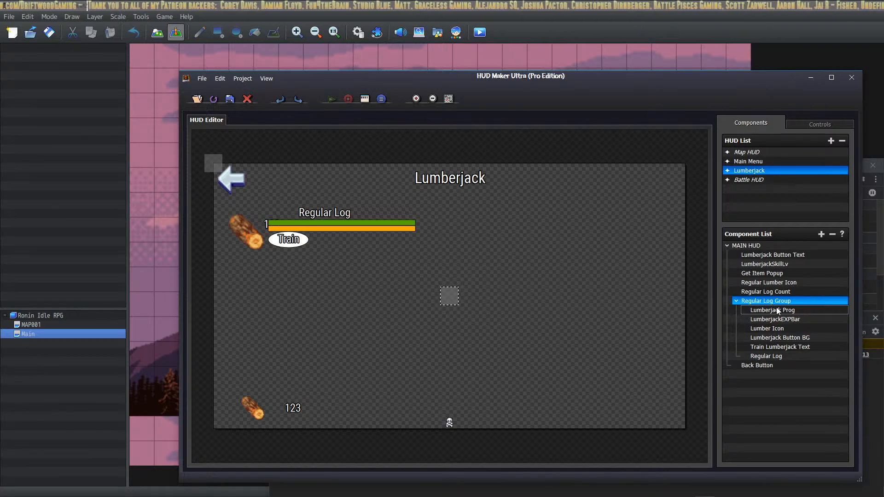
Move all six components out of Regular Log Group to the top level of the component list.
{"action": "left_click_drag", "start_coordinate": [777, 312], "coordinate": [776, 391]}
{"action": "left_click_drag", "start_coordinate": [778, 310], "coordinate": [770, 402]}
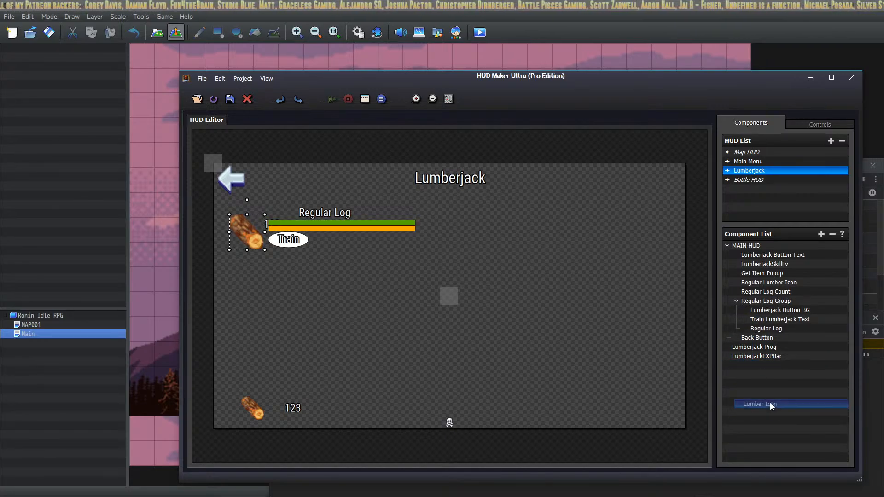
{"action": "left_click_drag", "start_coordinate": [778, 309], "coordinate": [778, 383]}
{"action": "left_click_drag", "start_coordinate": [779, 310], "coordinate": [766, 405]}
Set the X and Y positions of the emptied Regular Log Group to 0.
{"action": "left_click", "coordinate": [769, 304]}
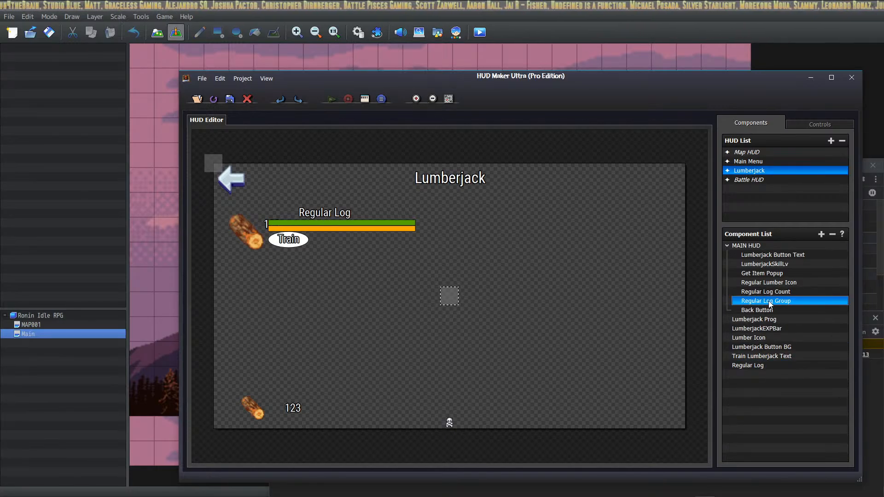
{"action": "double_click", "coordinate": [770, 303]}
{"action": "double_click", "coordinate": [368, 273]}
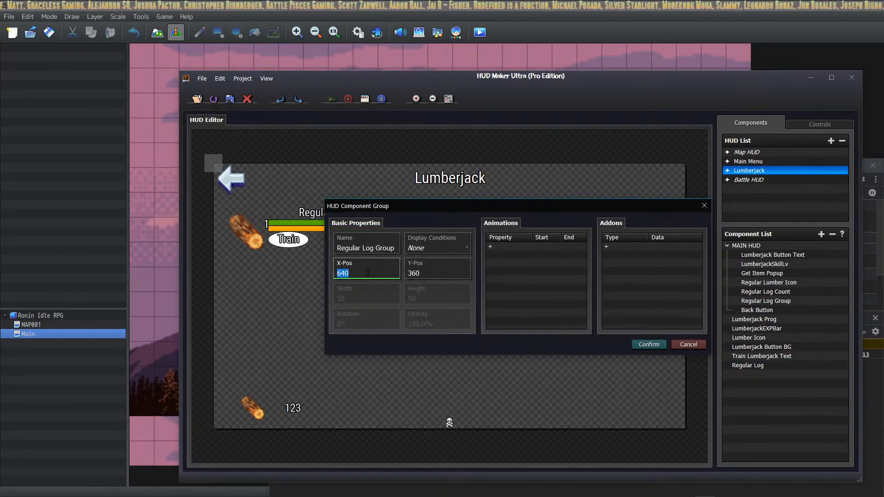
{"action": "type", "text": "0"}
{"action": "key", "text": "Tab"}
{"action": "type", "text": "0"}
{"action": "left_click", "coordinate": [649, 344]}
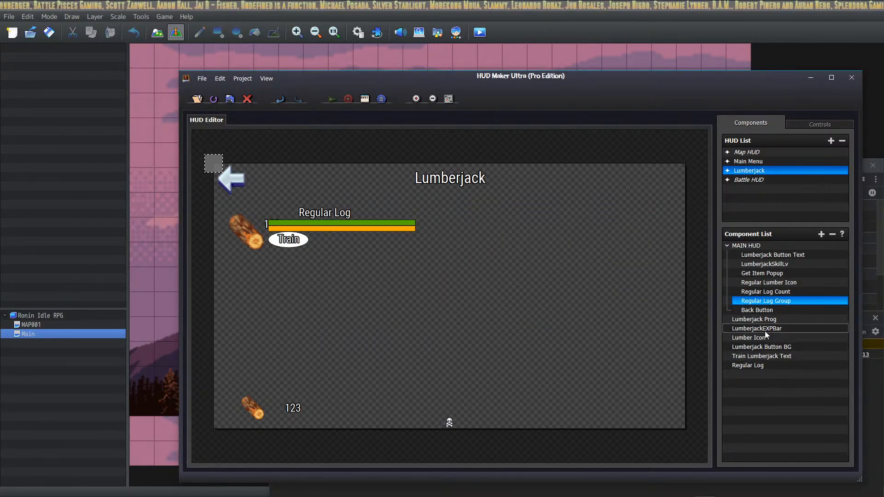
Move LumberjackEXPBar, Lumberjack Prog, Lumberjack Button BG, Lumber Icon, Train Lumberjack Text and Regular Log into Regular Log Group.
{"action": "left_click_drag", "start_coordinate": [763, 330], "coordinate": [783, 310]}
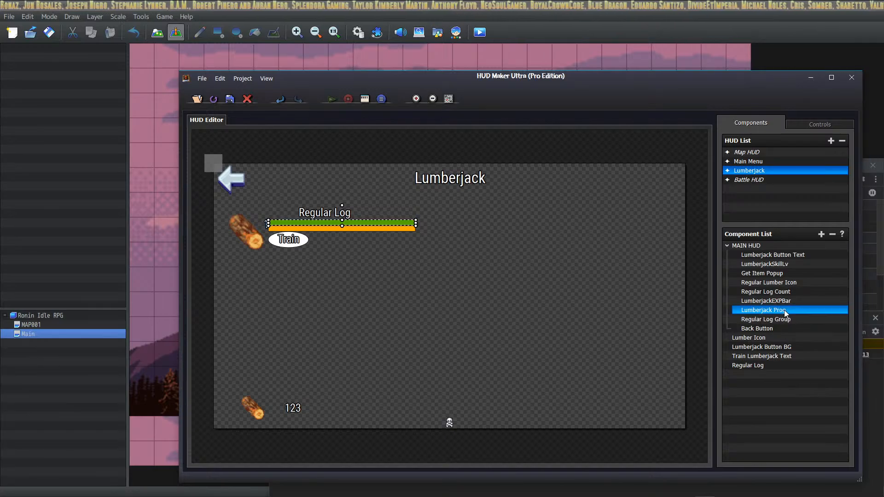
{"action": "left_click_drag", "start_coordinate": [781, 348], "coordinate": [795, 323]}
{"action": "left_click", "coordinate": [778, 302]}
{"action": "left_click", "coordinate": [795, 312]}
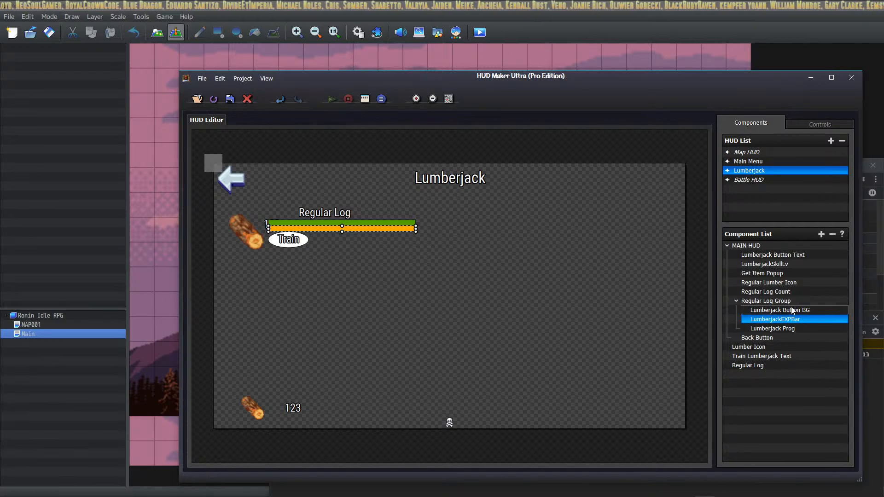
{"action": "left_click", "coordinate": [794, 319]}
{"action": "left_click", "coordinate": [791, 329]}
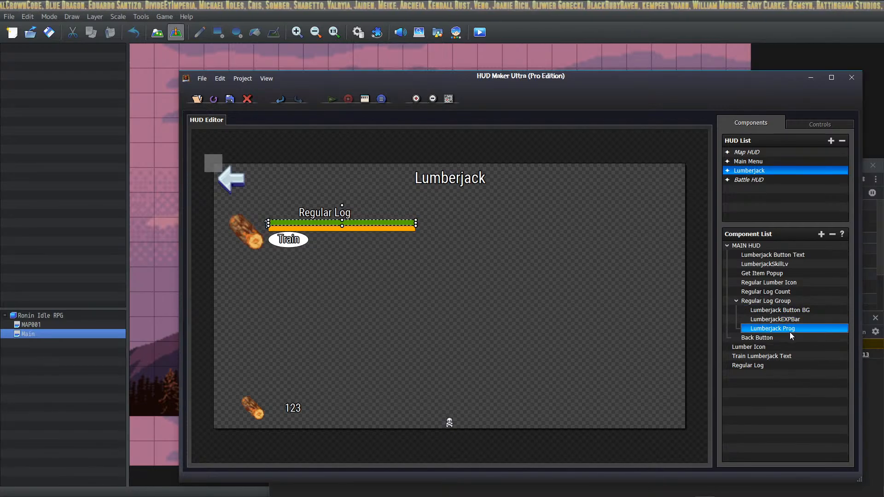
{"action": "left_click_drag", "start_coordinate": [750, 346], "coordinate": [785, 330]}
{"action": "left_click_drag", "start_coordinate": [763, 365], "coordinate": [768, 339]}
Examine Regular Log Group's contents and how Lumberjack Button BG, LumberjackEXPBar and Train Lumberjack Text overlap when selected in turn.
{"action": "left_click", "coordinate": [788, 318]}
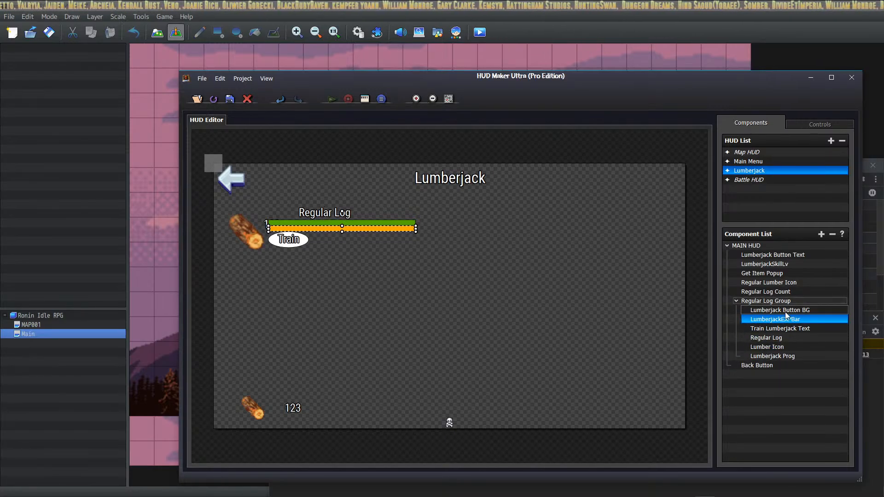
{"action": "left_click", "coordinate": [785, 313]}
{"action": "left_click", "coordinate": [785, 320]}
{"action": "left_click", "coordinate": [782, 330]}
{"action": "left_click", "coordinate": [786, 319]}
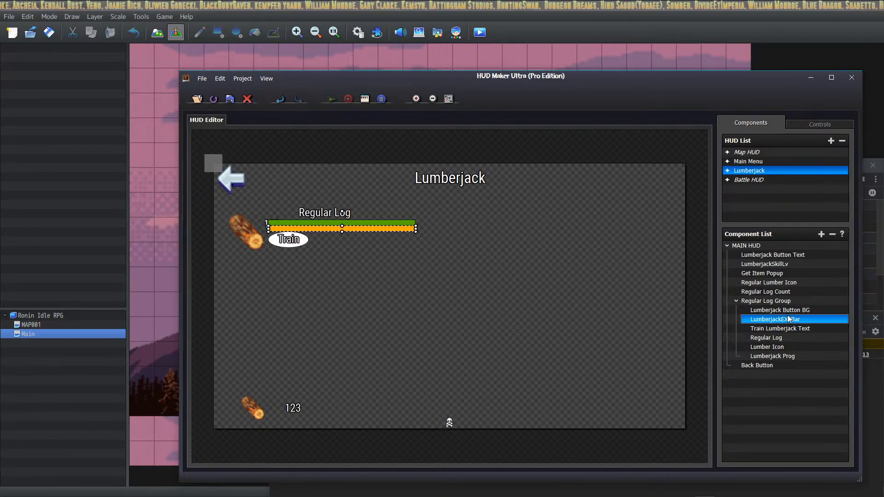
{"action": "left_click", "coordinate": [791, 311]}
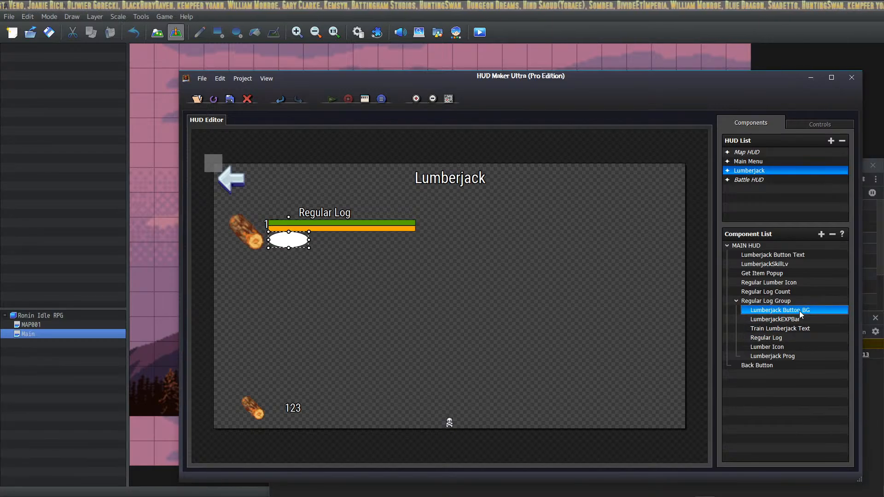
{"action": "left_click", "coordinate": [792, 320]}
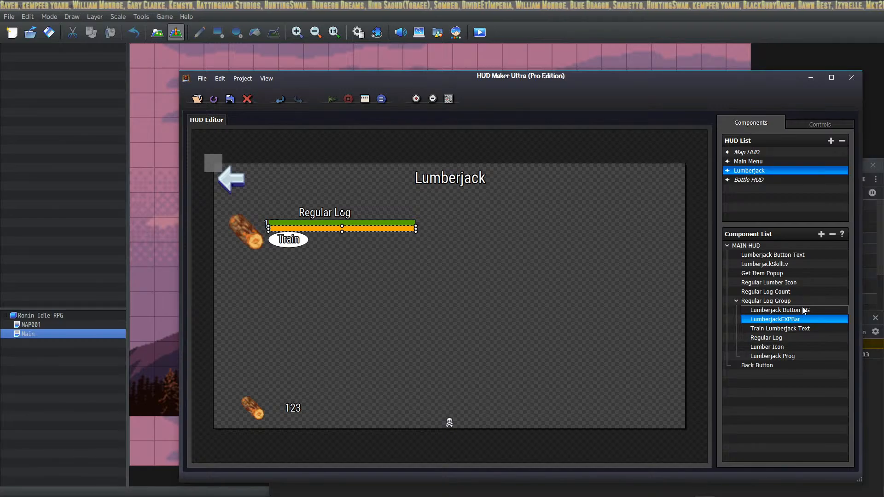
{"action": "left_click", "coordinate": [804, 311]}
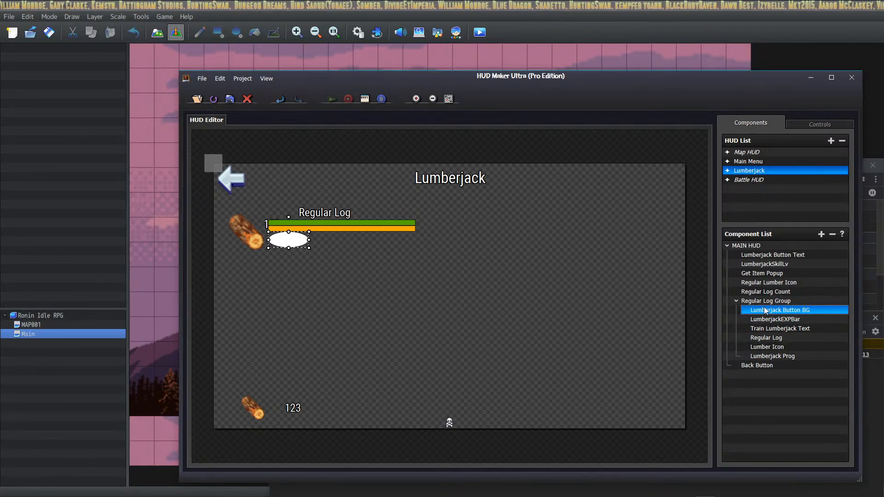
{"action": "left_click", "coordinate": [754, 321]}
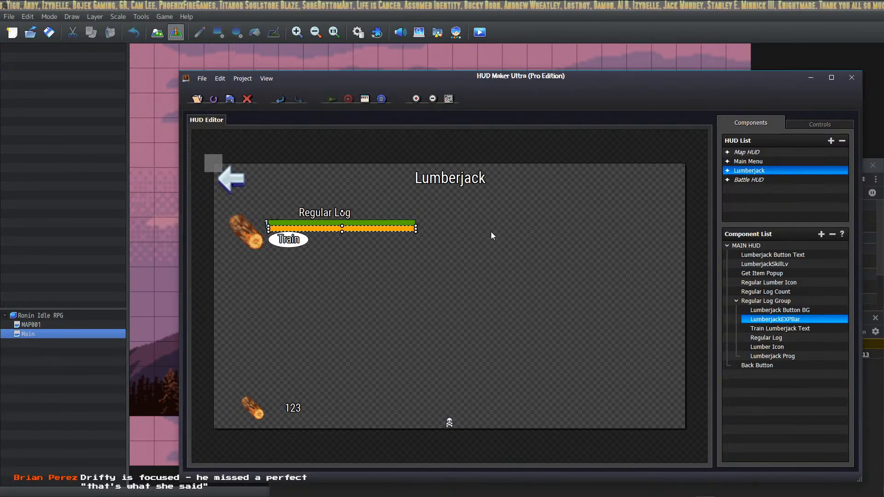
{"action": "left_click", "coordinate": [770, 365]}
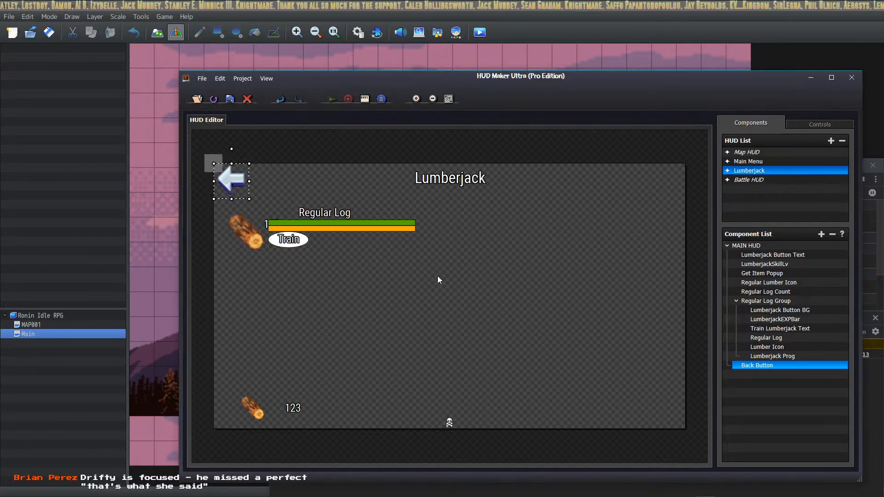
{"action": "left_click", "coordinate": [766, 301]}
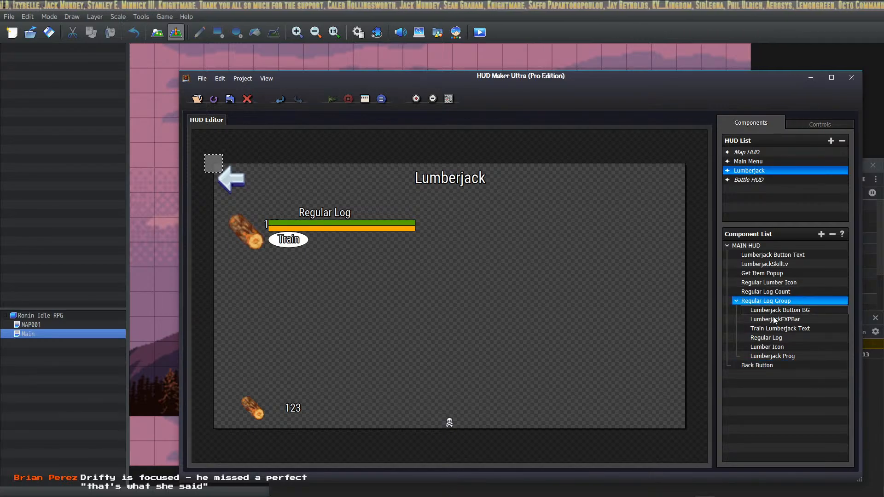
{"action": "left_click", "coordinate": [736, 300]}
{"action": "left_click", "coordinate": [737, 300]}
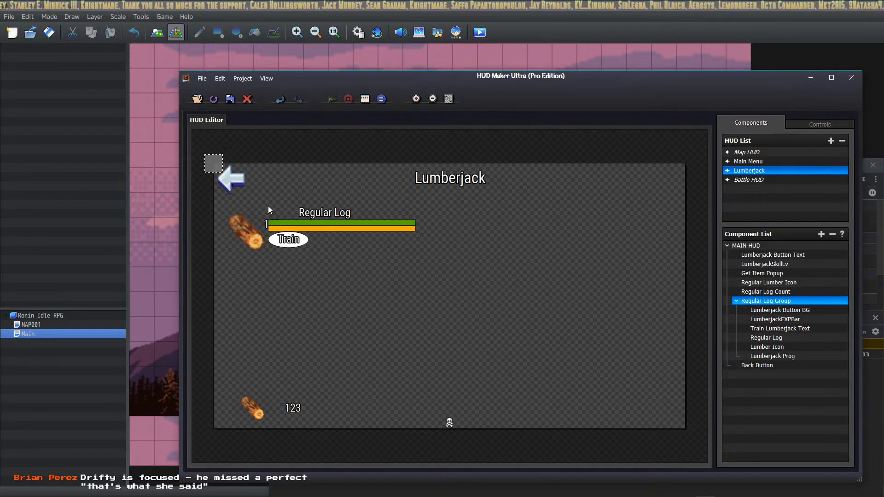
Copy Regular Log Group with all its components and paste the duplicate into the Lumberjack HUD.
{"action": "right_click", "coordinate": [758, 304]}
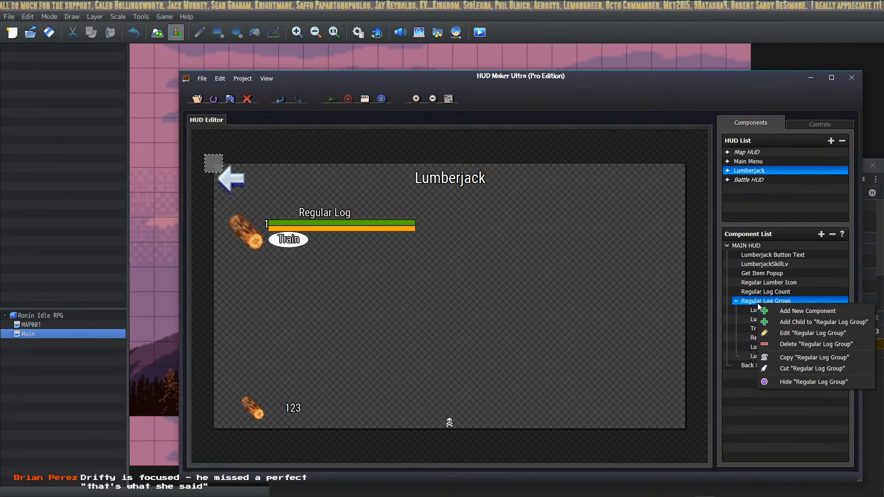
{"action": "left_click", "coordinate": [799, 359]}
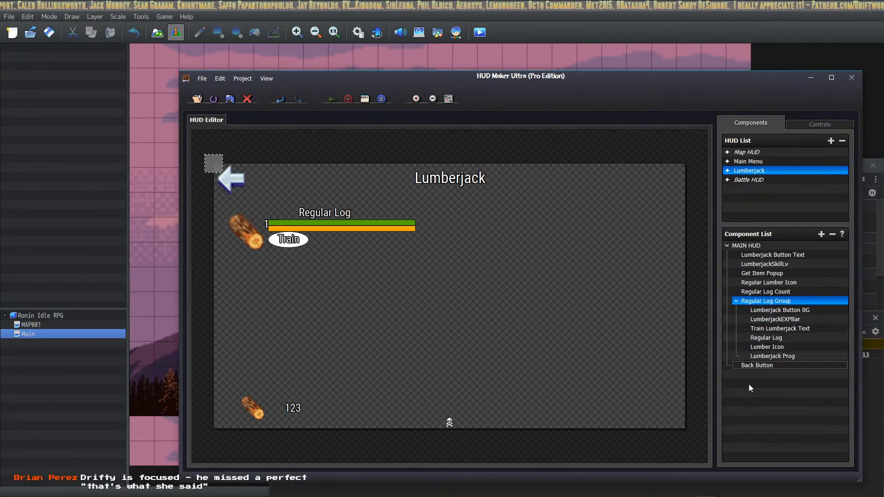
{"action": "right_click", "coordinate": [751, 376]}
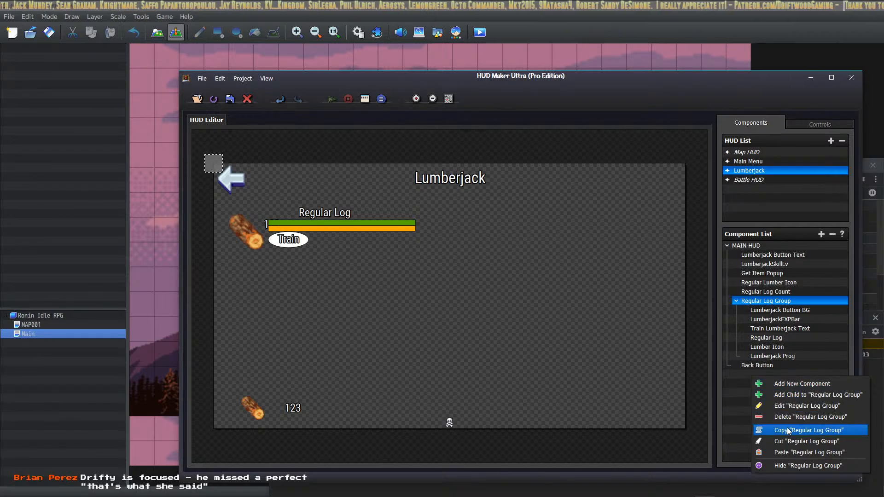
{"action": "left_click", "coordinate": [789, 452]}
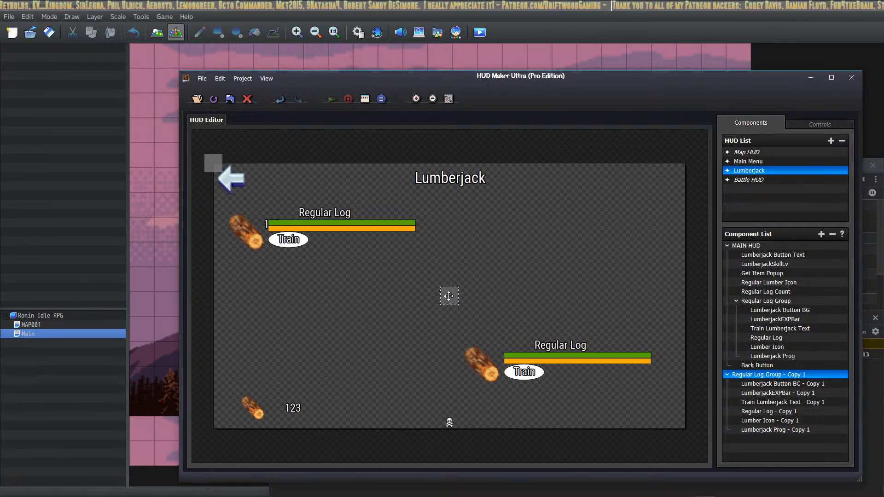
Position the pasted group at X 640, Y 0 and move it into MAIN HUD between Regular Log Group and Back Button.
{"action": "left_click_drag", "start_coordinate": [453, 300], "coordinate": [449, 162]}
{"action": "double_click", "coordinate": [447, 160]}
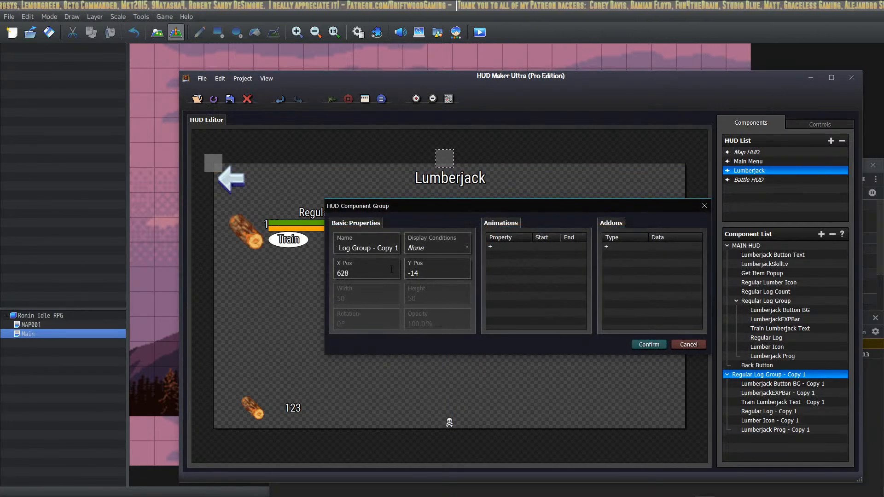
{"action": "left_click", "coordinate": [440, 276]}
{"action": "type", "text": "0"}
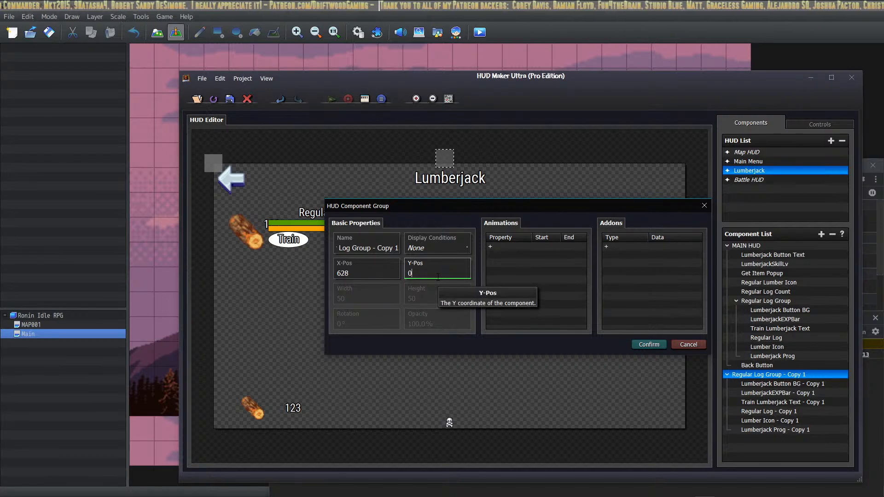
{"action": "left_click", "coordinate": [364, 272]}
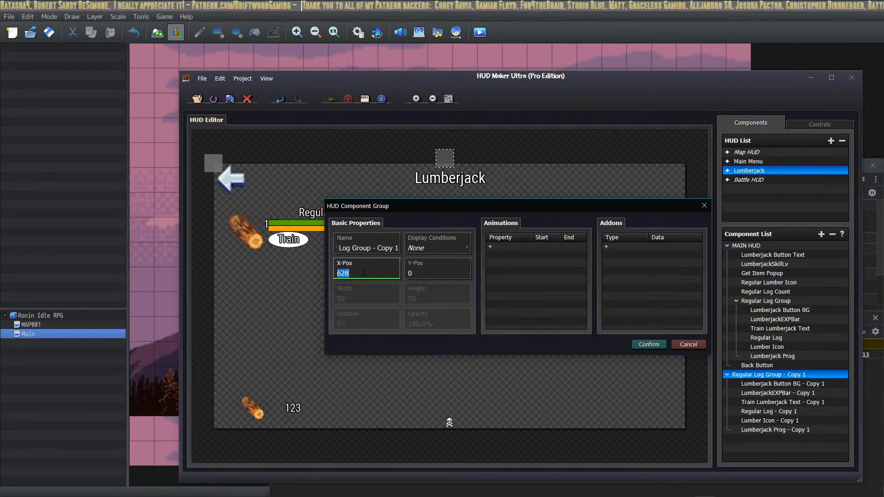
{"action": "type", "text": "640"}
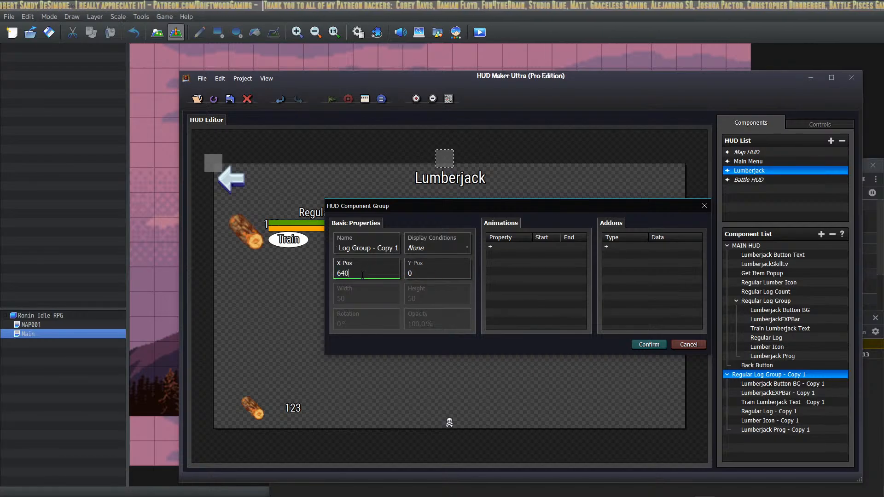
{"action": "left_click", "coordinate": [650, 344]}
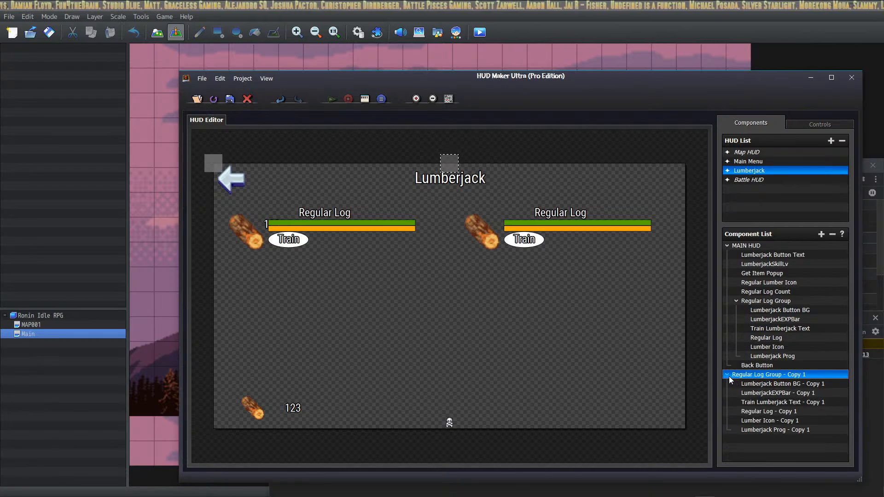
{"action": "left_click_drag", "start_coordinate": [728, 376], "coordinate": [759, 365]}
{"action": "left_click", "coordinate": [737, 366]}
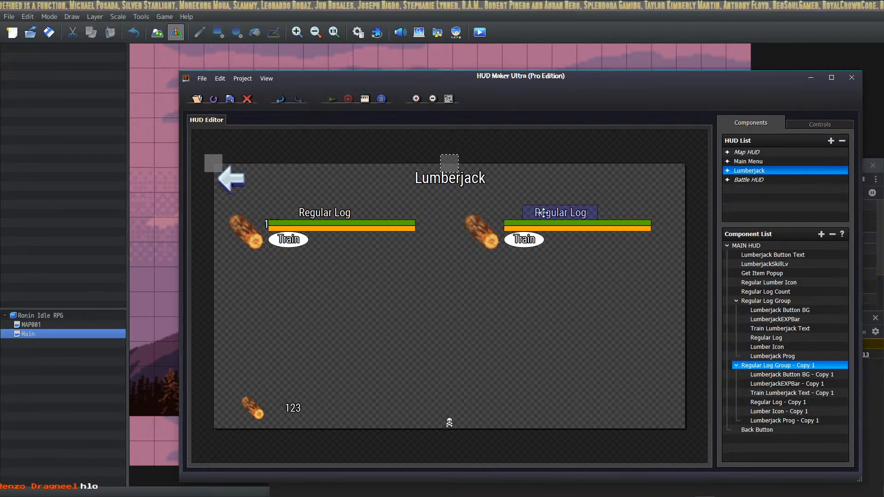
Rename the copied Regular Log Group as Hardwood Log.
{"action": "double_click", "coordinate": [778, 366]}
{"action": "double_click", "coordinate": [778, 366]}
{"action": "right_click", "coordinate": [780, 366]}
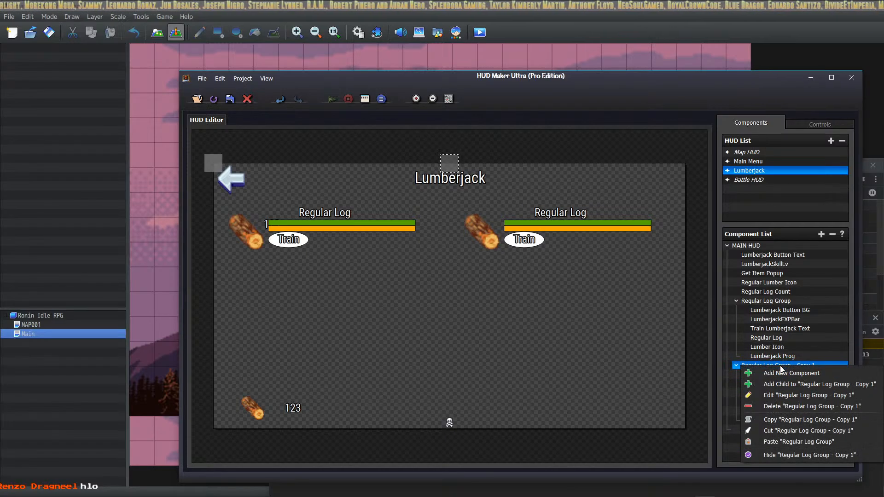
{"action": "left_click", "coordinate": [806, 349]}
{"action": "left_click", "coordinate": [802, 365]}
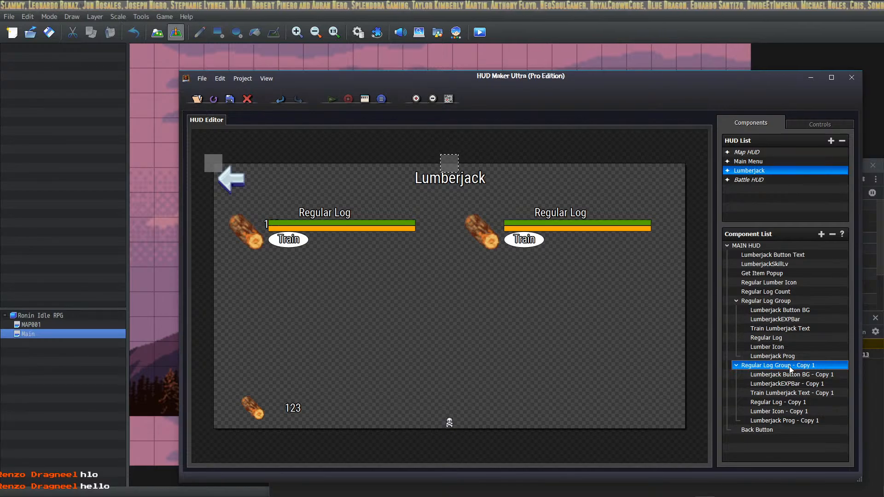
{"action": "double_click", "coordinate": [450, 163]}
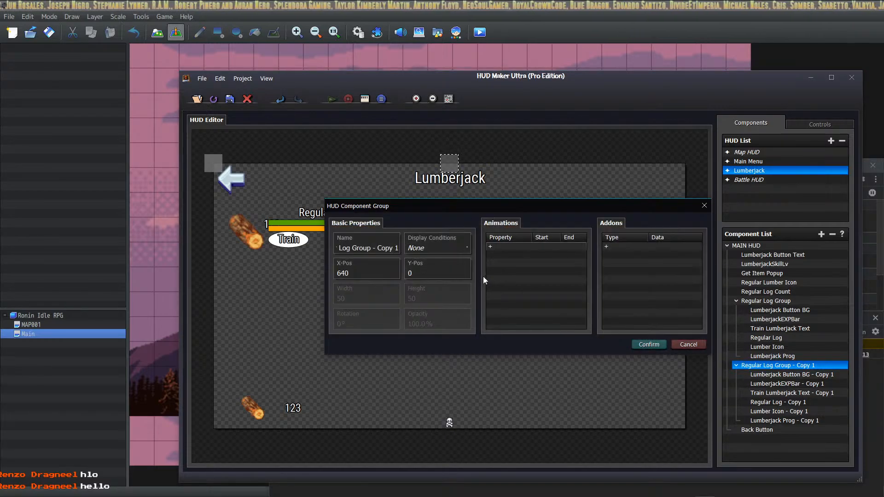
{"action": "left_click", "coordinate": [371, 248]}
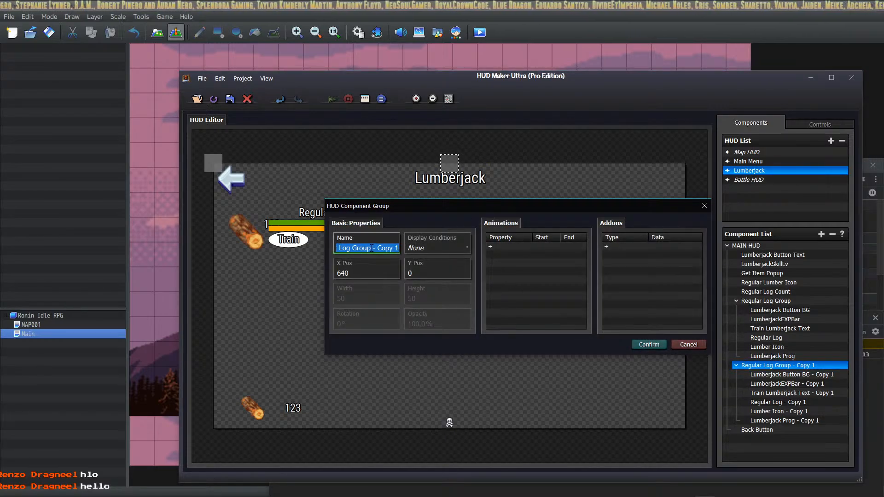
{"action": "type", "text": "Hard"}
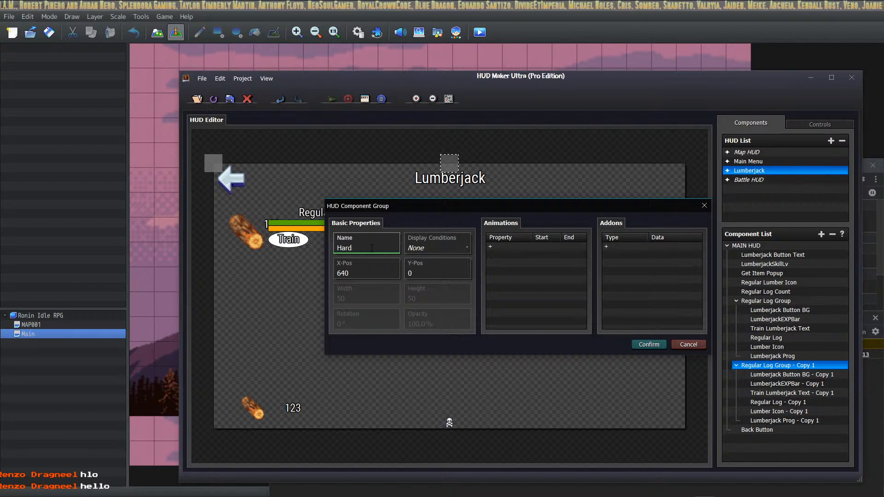
{"action": "type", "text": "wood L"}
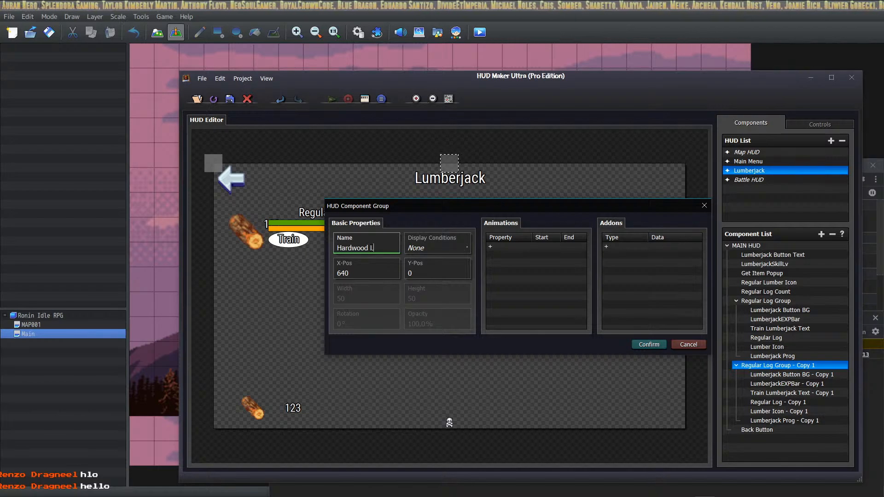
{"action": "type", "text": "og"}
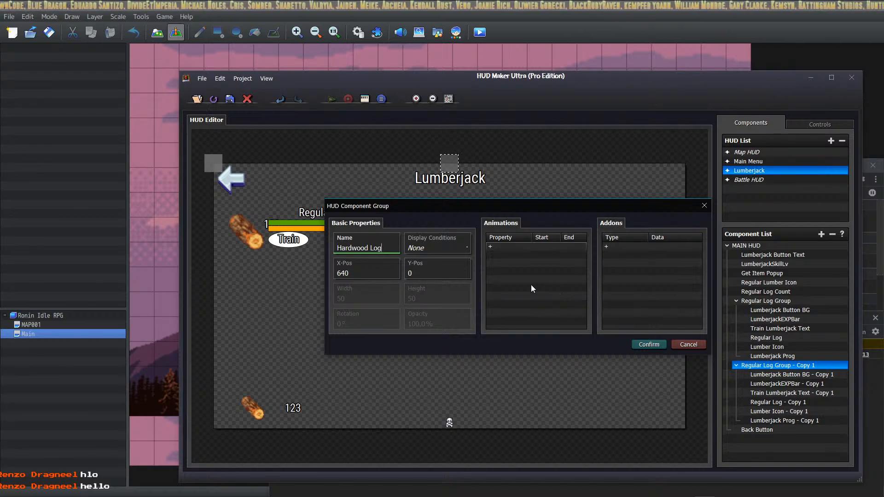
{"action": "left_click", "coordinate": [647, 344]}
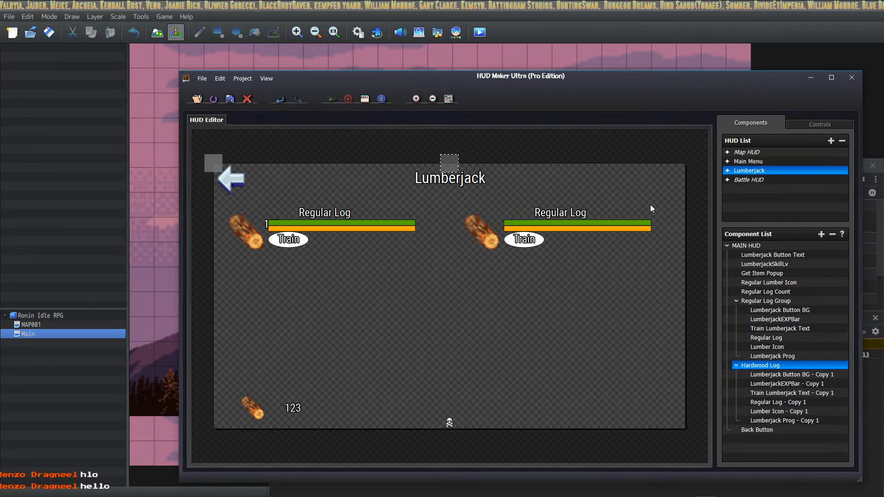
Rename the copied Regular Log text component as Hardwood Log and set its plain text to Hardwood Log.
{"action": "double_click", "coordinate": [565, 211]}
{"action": "left_click", "coordinate": [436, 176]}
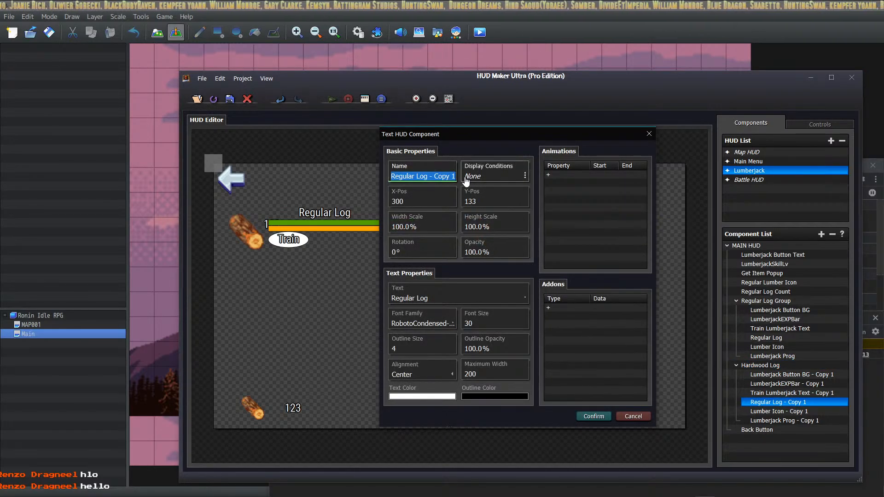
{"action": "type", "text": "HGa"}
{"action": "key", "text": "BackSpace"}
{"action": "type", "text": "ardwood Log"}
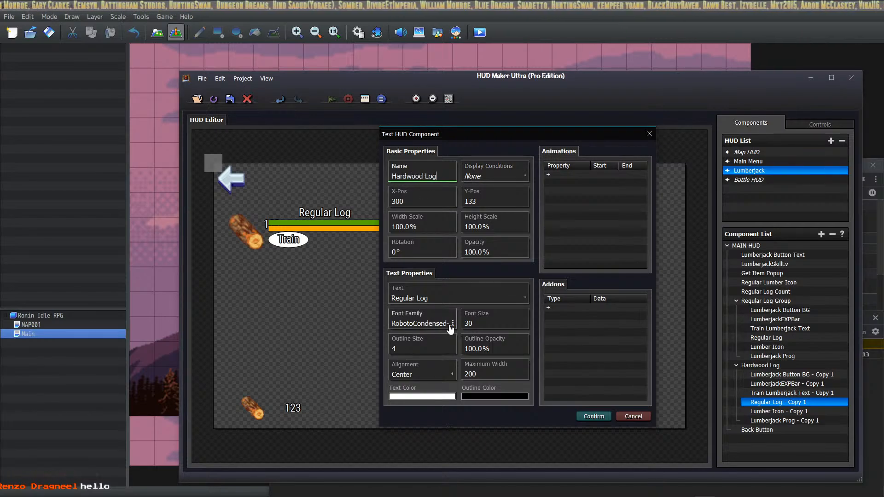
{"action": "left_click", "coordinate": [426, 297]}
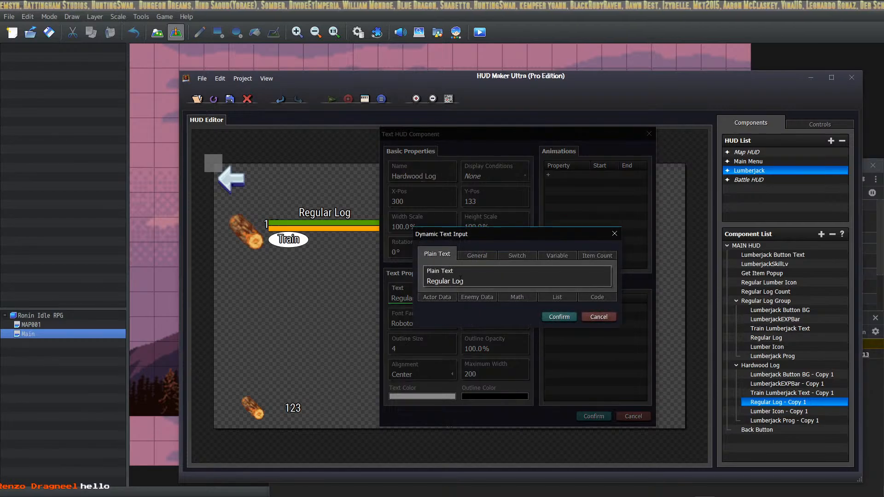
{"action": "left_click_drag", "start_coordinate": [450, 281], "coordinate": [387, 274]}
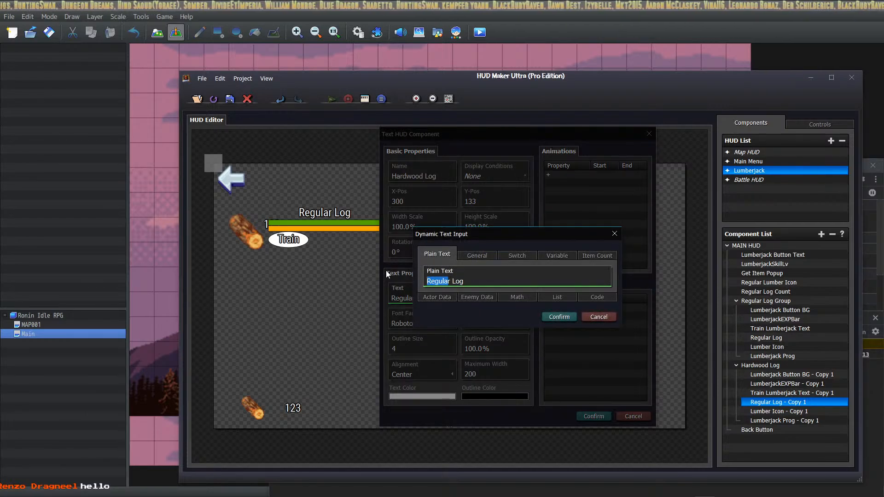
{"action": "type", "text": "Hardwoo"}
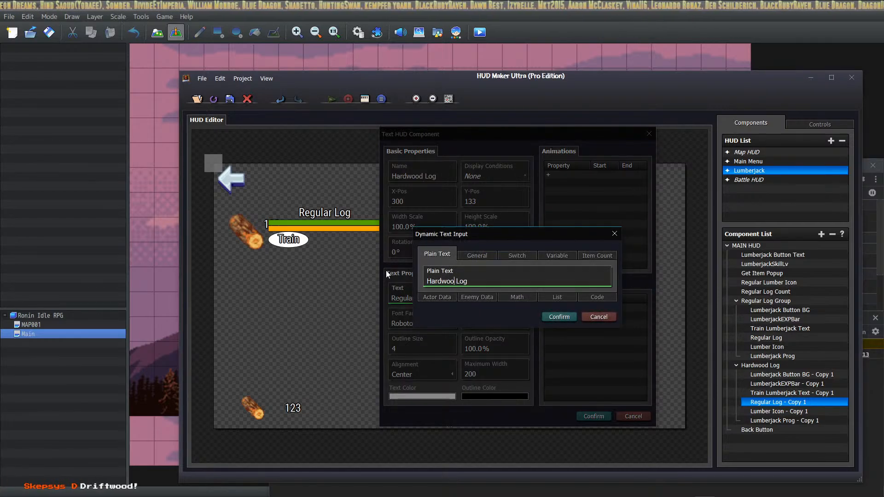
{"action": "type", "text": "d"}
{"action": "left_click", "coordinate": [559, 317]}
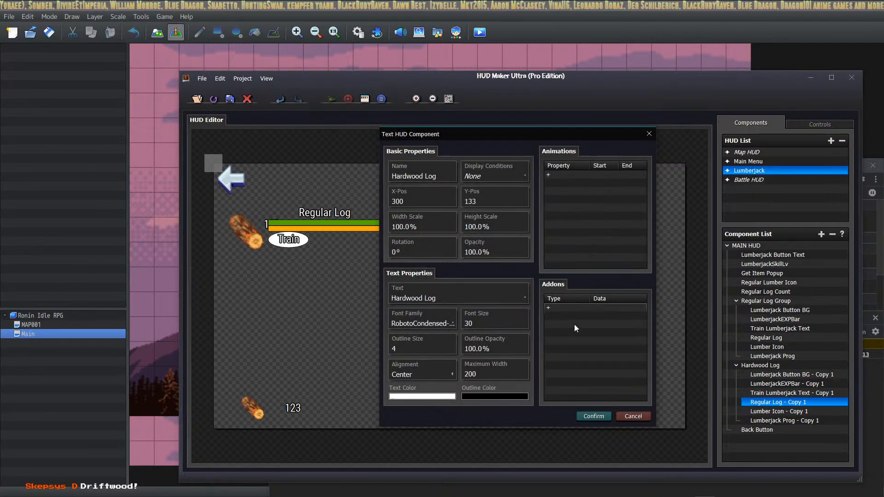
{"action": "left_click", "coordinate": [594, 416]}
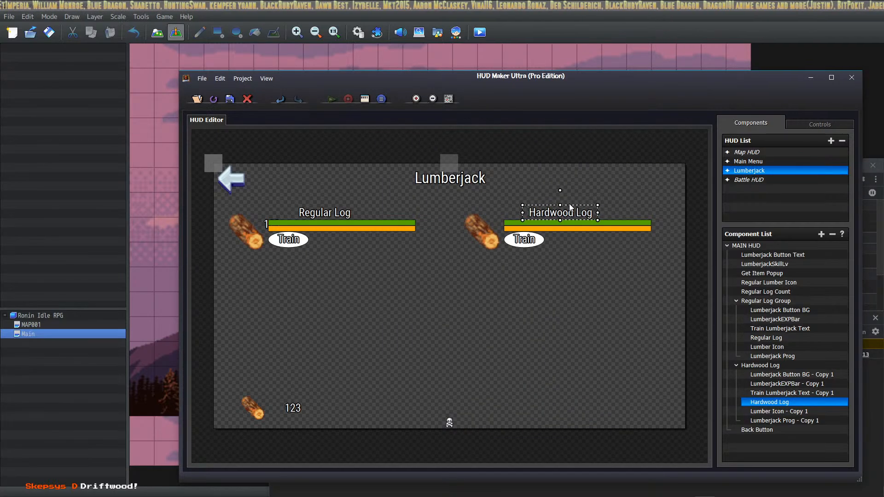
Set the icon index of the copied Lumber Icon in the Hardwood Log group to 4801.
{"action": "double_click", "coordinate": [480, 234]}
{"action": "left_click", "coordinate": [418, 320]}
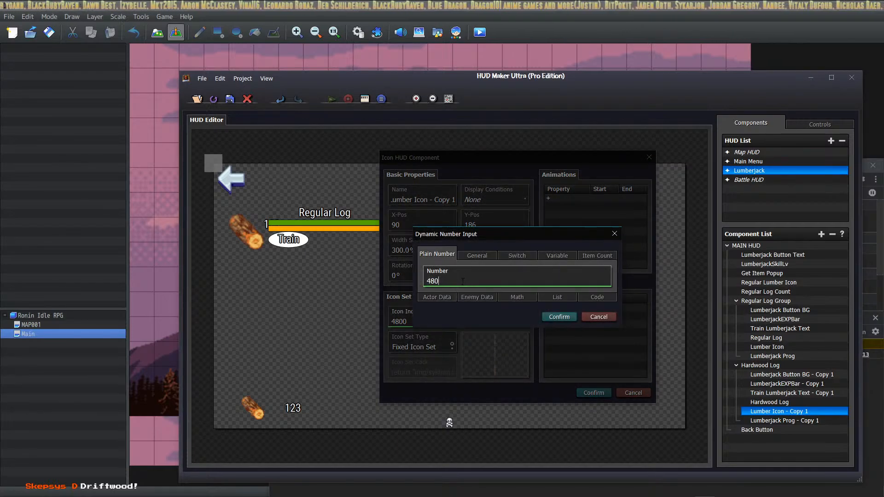
{"action": "left_click", "coordinate": [559, 317]}
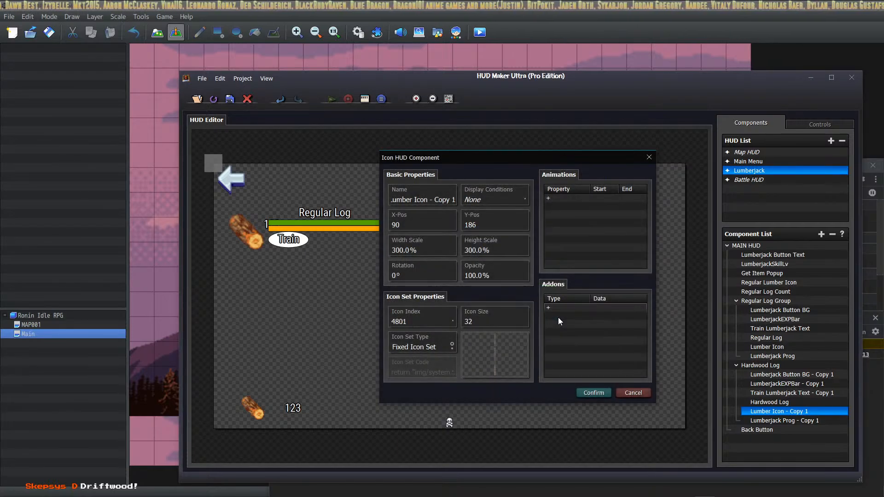
{"action": "left_click", "coordinate": [587, 393]}
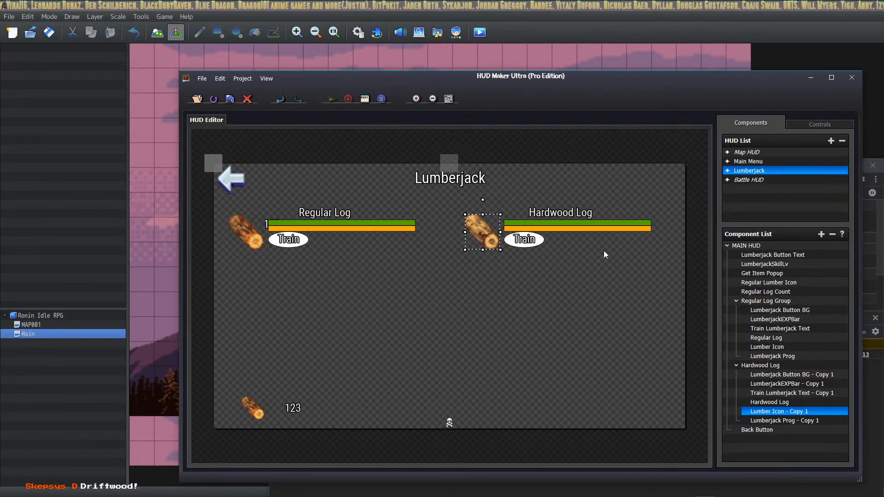
Rename the copied Lumber Icon in the Hardwood Log group as Hardwood Icon.
{"action": "double_click", "coordinate": [786, 412]}
{"action": "left_click_drag", "start_coordinate": [433, 201], "coordinate": [391, 200]}
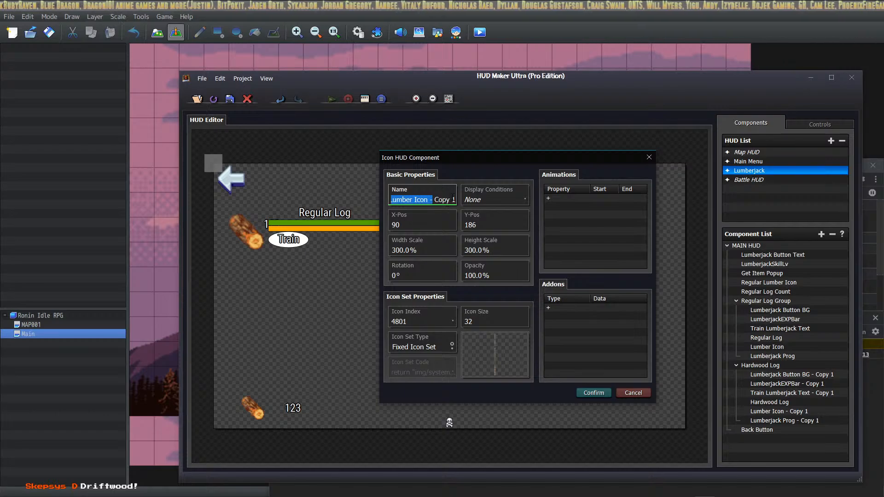
{"action": "left_click", "coordinate": [453, 199]}
{"action": "left_click_drag", "start_coordinate": [455, 196], "coordinate": [338, 194]}
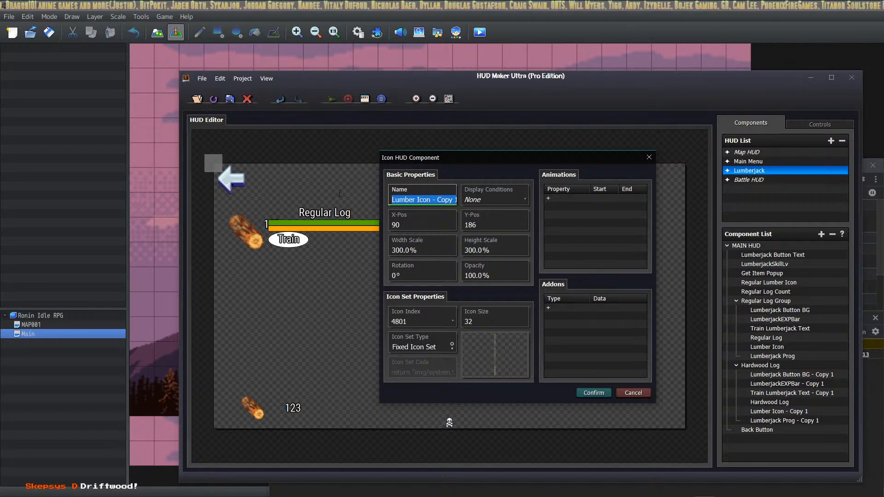
{"action": "type", "text": "Har"}
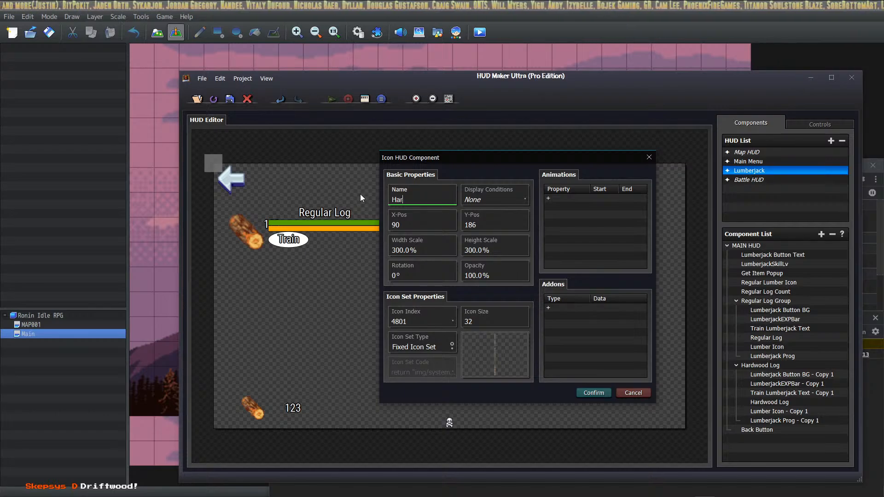
{"action": "type", "text": "dwood Icon"}
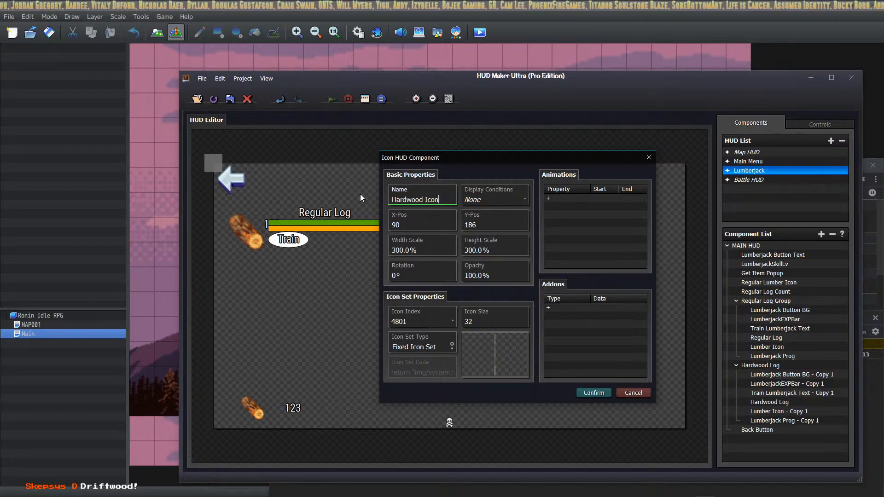
{"action": "left_click", "coordinate": [594, 393]}
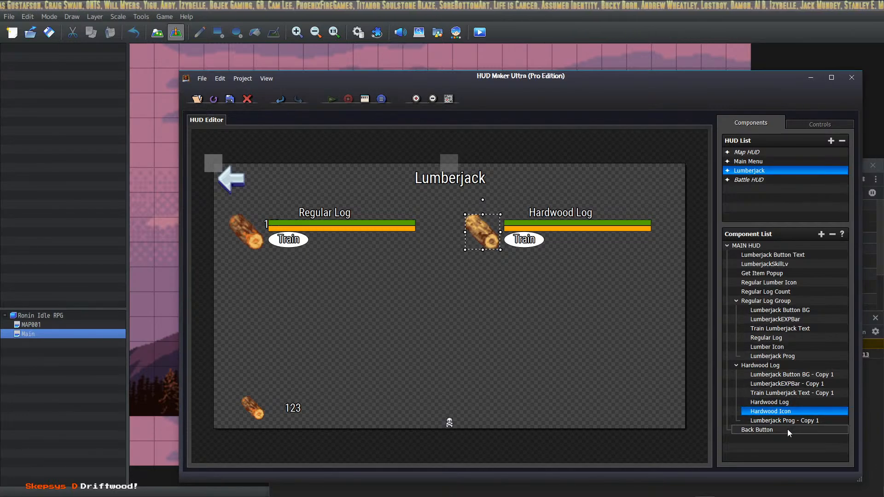
Rename the copied Lumberjack Button BG shape in the Hardwood Log group as Lumberjack2 Button BG.
{"action": "double_click", "coordinate": [794, 376]}
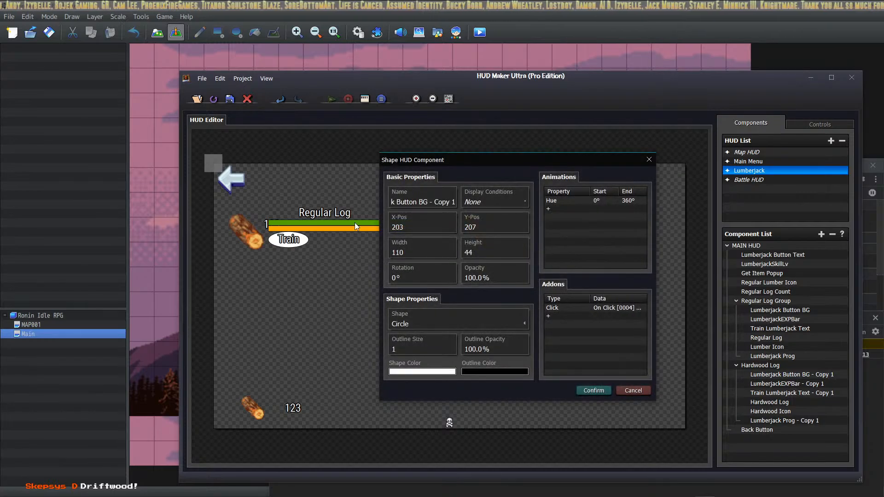
{"action": "triple_click", "coordinate": [424, 203]}
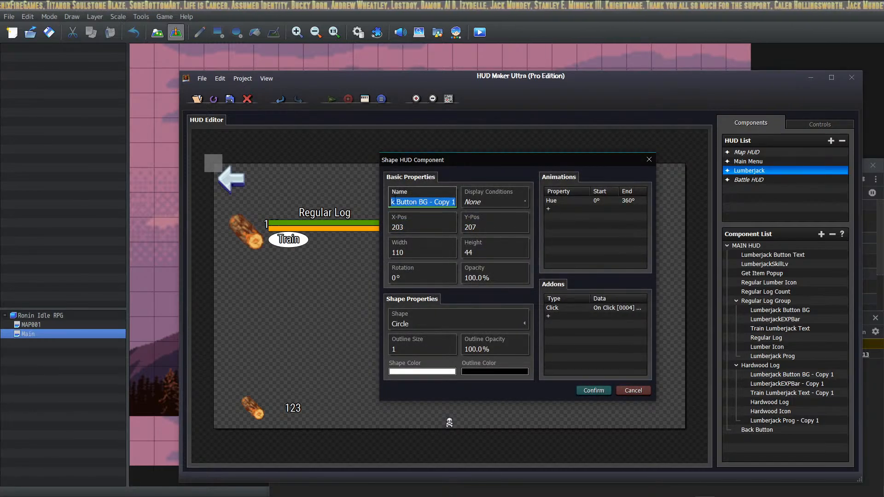
{"action": "left_click", "coordinate": [410, 203]}
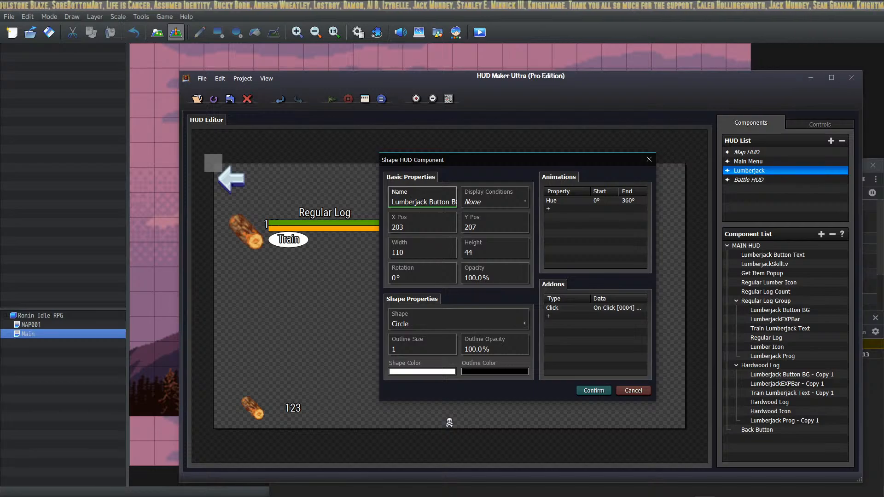
{"action": "type", "text": "2"}
{"action": "left_click_drag", "start_coordinate": [446, 202], "coordinate": [466, 205]}
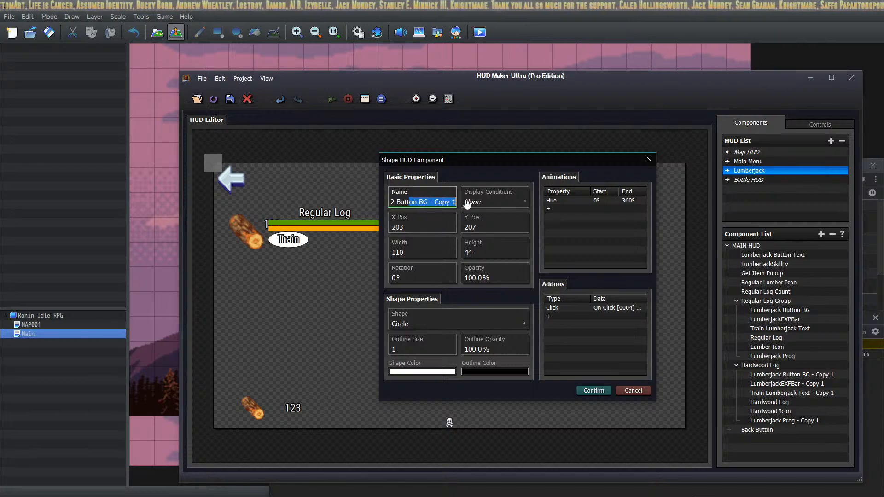
{"action": "left_click", "coordinate": [442, 204]}
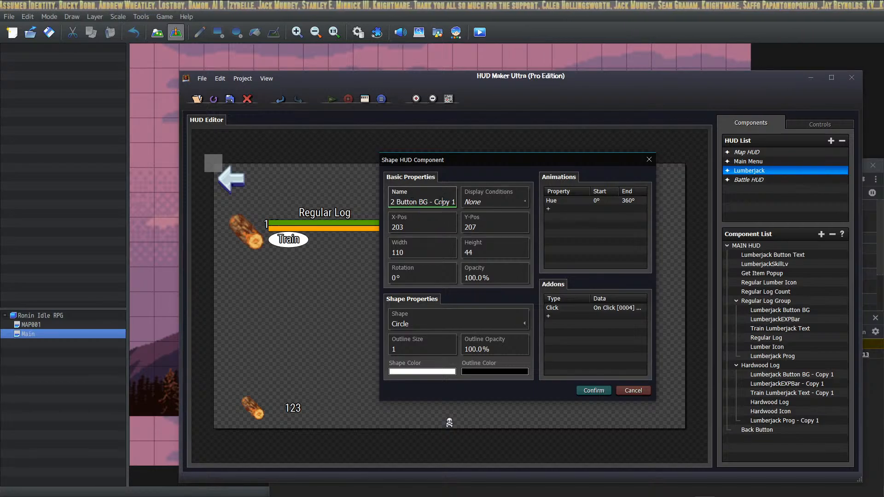
{"action": "left_click_drag", "start_coordinate": [428, 203], "coordinate": [456, 203]}
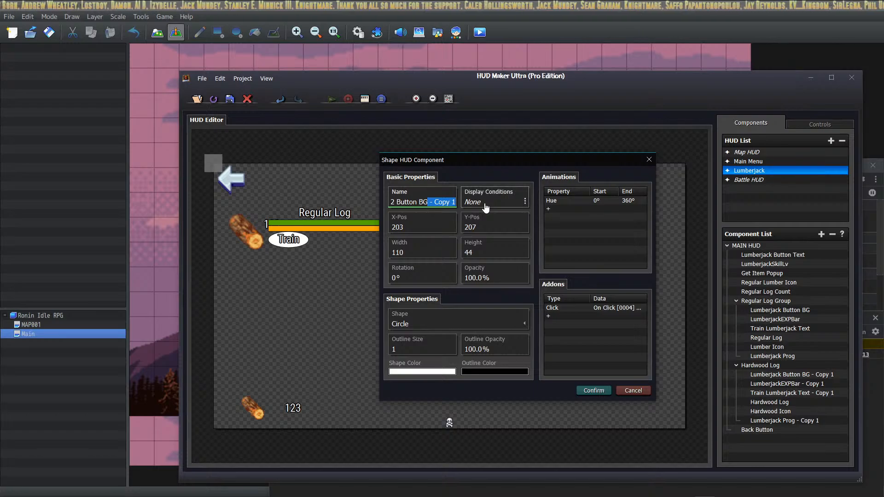
{"action": "key", "text": "BackSpace"}
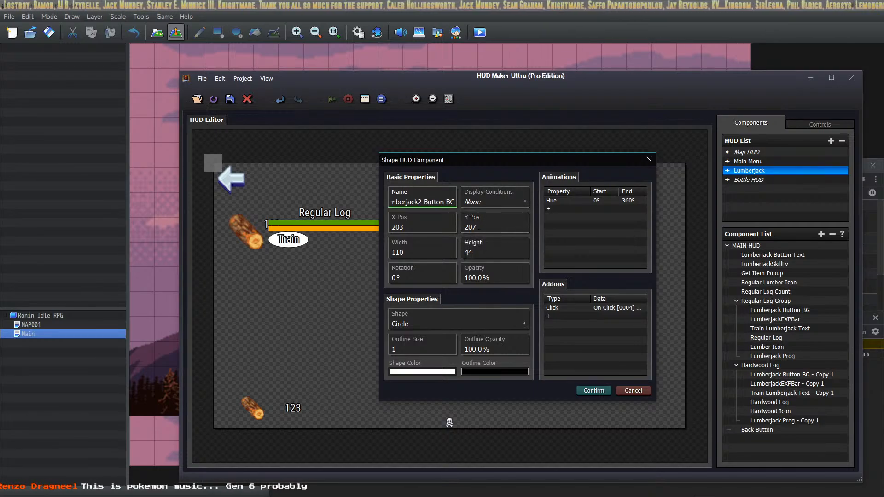
{"action": "left_click", "coordinate": [595, 390]}
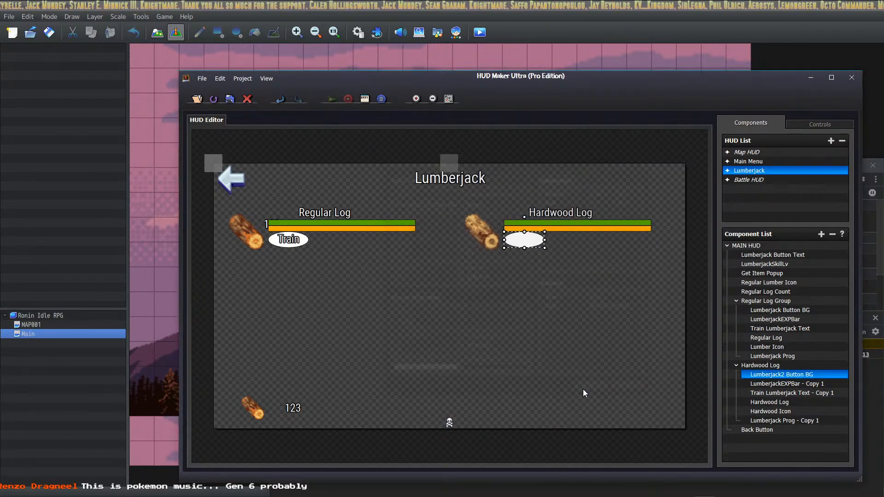
Insert a 2 after Lumberjack in the name of the copied LumberjackEXPBar gauge in the Hardwood Log group.
{"action": "left_click", "coordinate": [803, 385]}
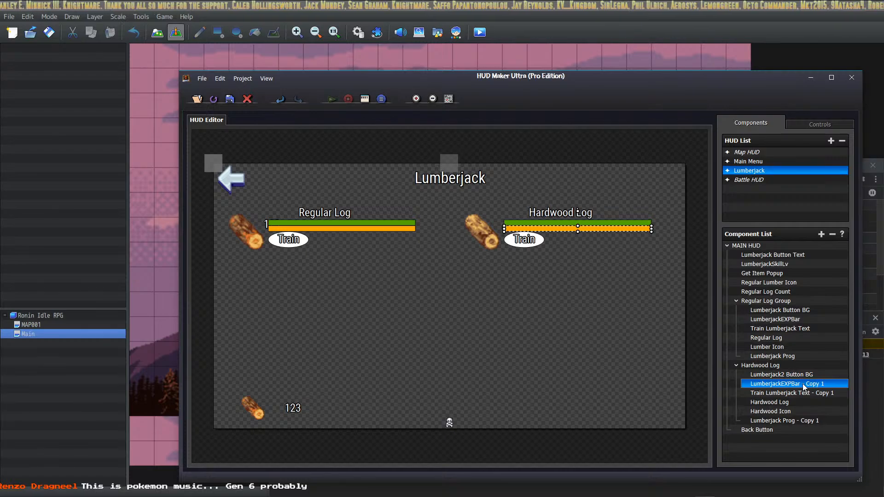
{"action": "double_click", "coordinate": [791, 384]}
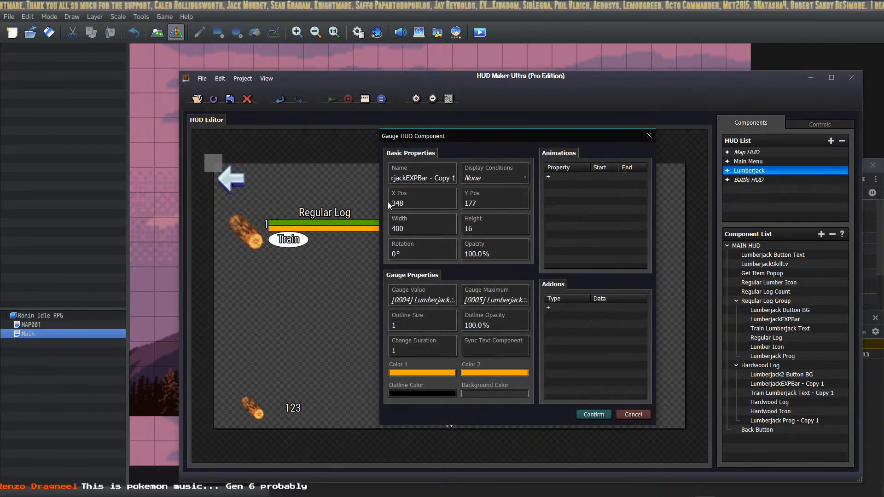
{"action": "left_click", "coordinate": [404, 179]}
{"action": "type", "text": "2"}
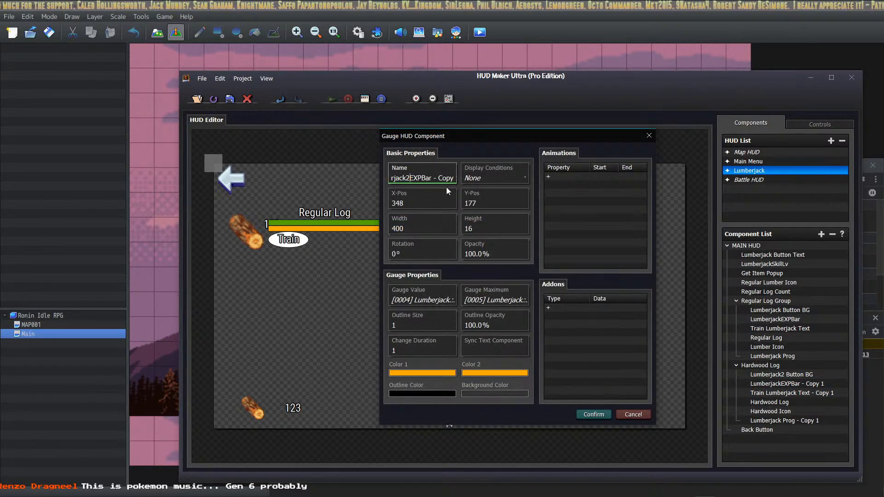
Examine the variable slots offered for the copied EXP bar's gauge value, checking the unnamed ones from 0006 onward.
{"action": "left_click", "coordinate": [438, 298]}
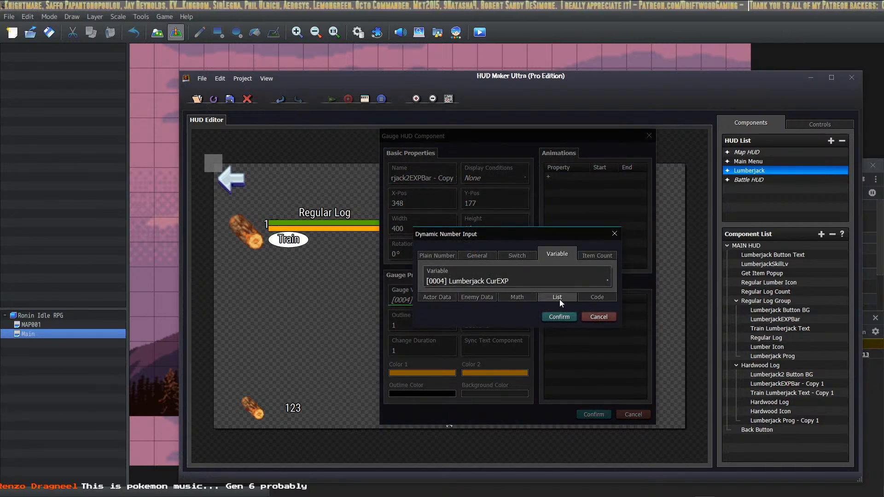
{"action": "left_click", "coordinate": [590, 279]}
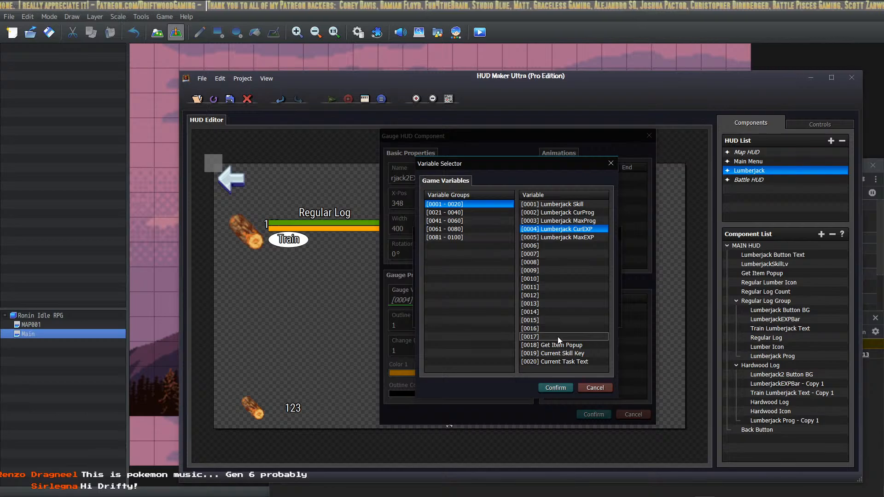
{"action": "left_click", "coordinate": [457, 212]}
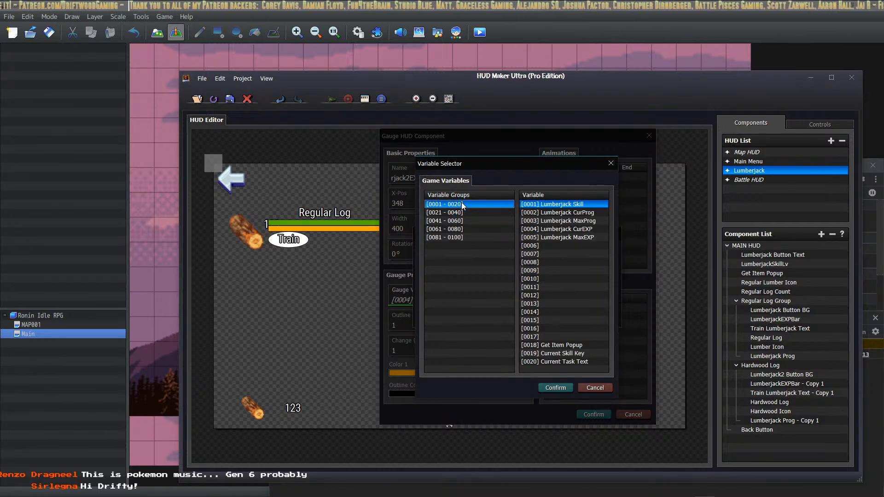
{"action": "left_click", "coordinate": [471, 205]}
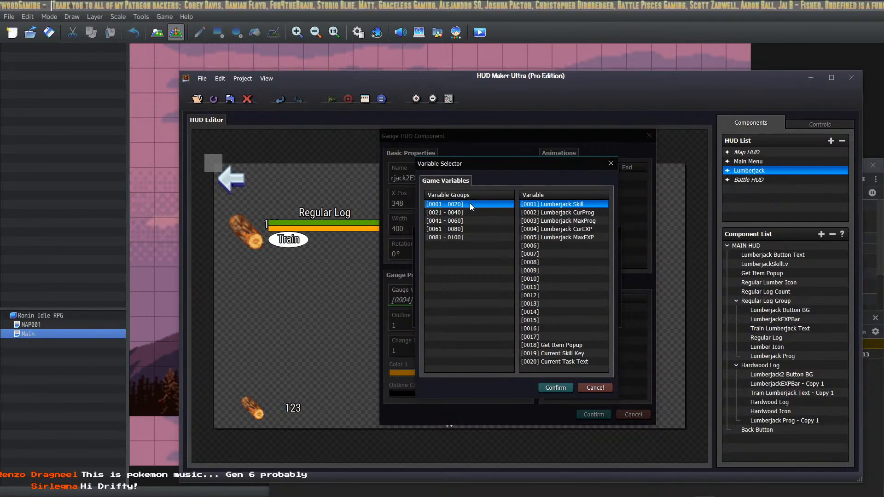
{"action": "left_click", "coordinate": [570, 246]}
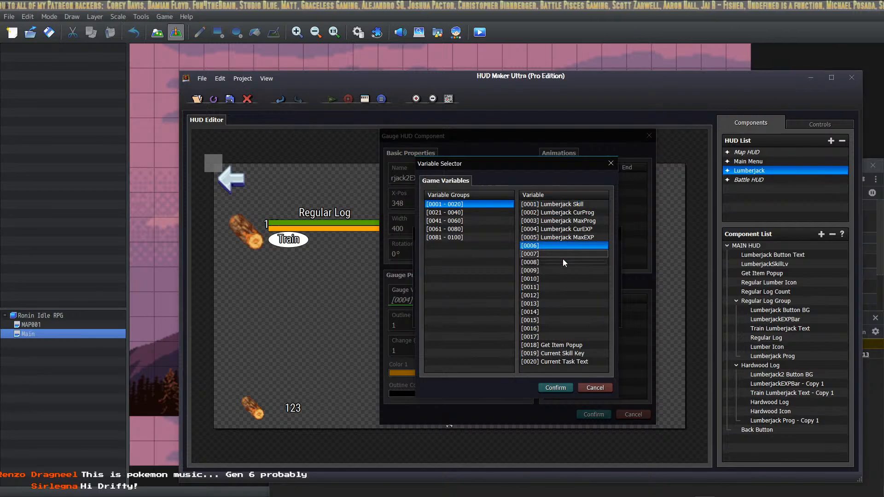
{"action": "left_click", "coordinate": [562, 256]}
{"action": "left_click_drag", "start_coordinate": [562, 256], "coordinate": [548, 303]}
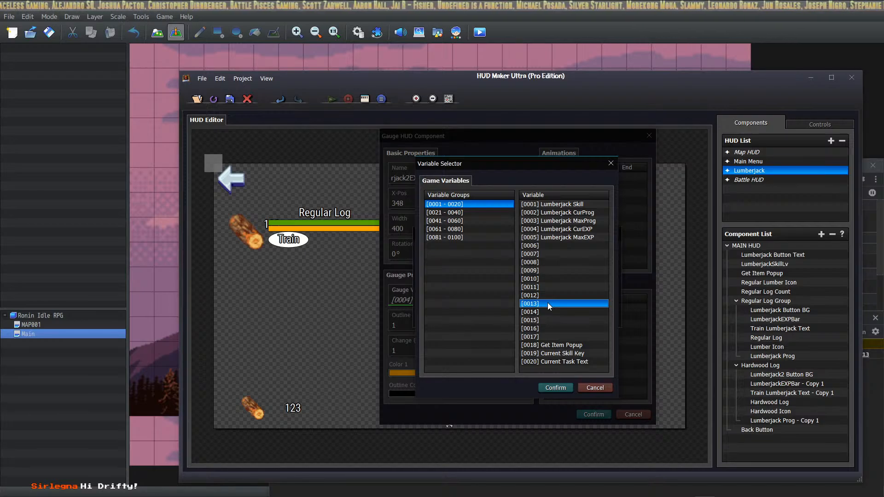
{"action": "left_click", "coordinate": [560, 247]}
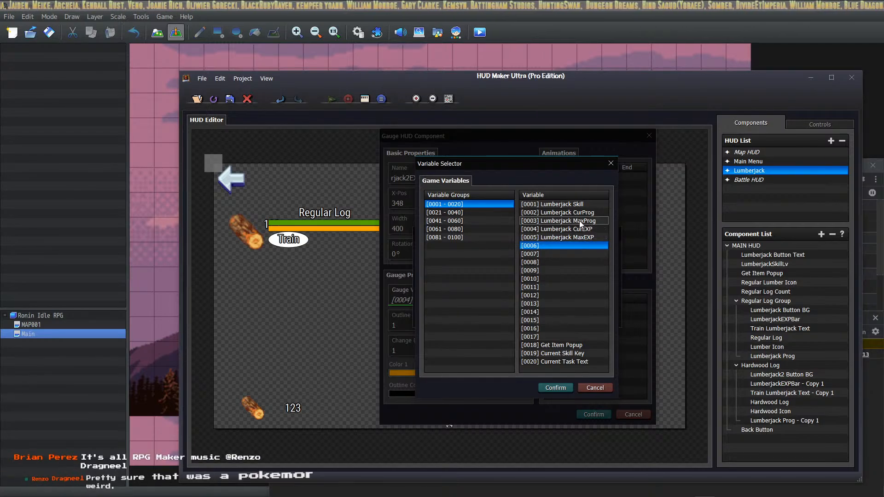
{"action": "left_click", "coordinate": [545, 255]}
{"action": "left_click", "coordinate": [546, 262]}
{"action": "left_click", "coordinate": [546, 270]}
{"action": "left_click", "coordinate": [544, 279]}
{"action": "left_click", "coordinate": [543, 287]}
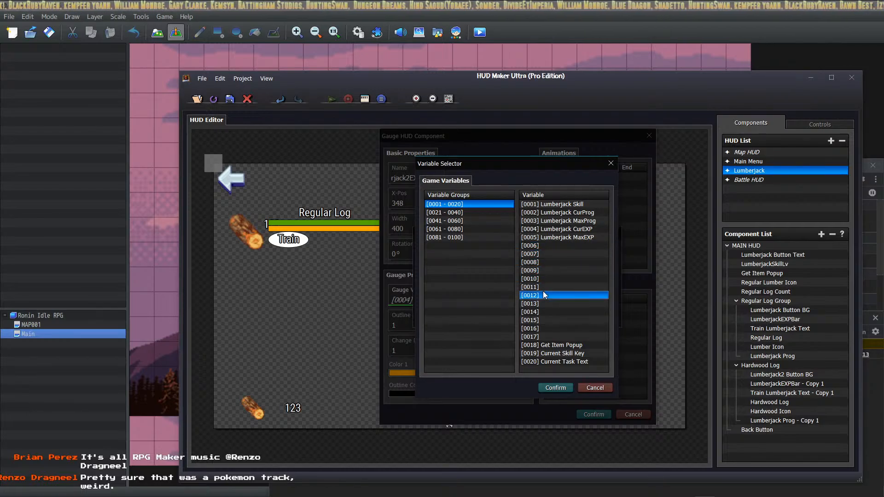
{"action": "left_click", "coordinate": [542, 295]}
{"action": "left_click", "coordinate": [542, 304]}
{"action": "left_click", "coordinate": [544, 311]}
{"action": "left_click", "coordinate": [544, 320]}
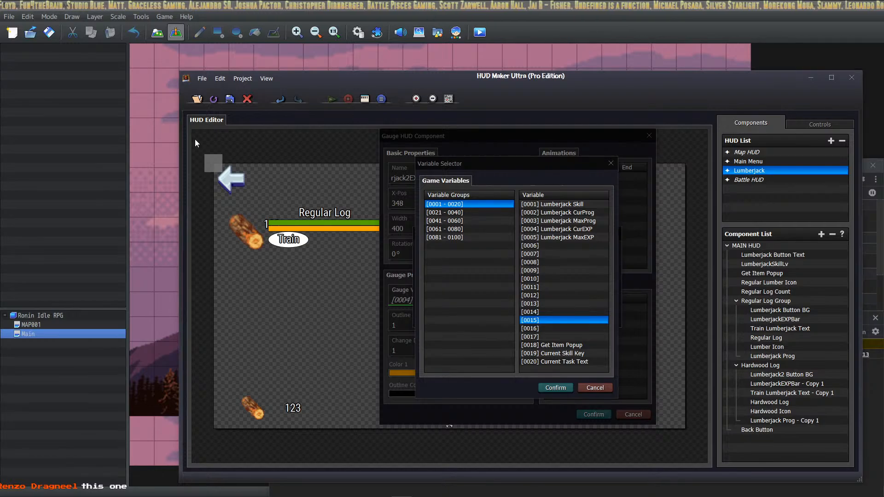
{"action": "left_click", "coordinate": [561, 246]}
Switch to the RPG Maker MZ editor and open the Initialize Game common event in the database.
{"action": "left_click", "coordinate": [443, 36]}
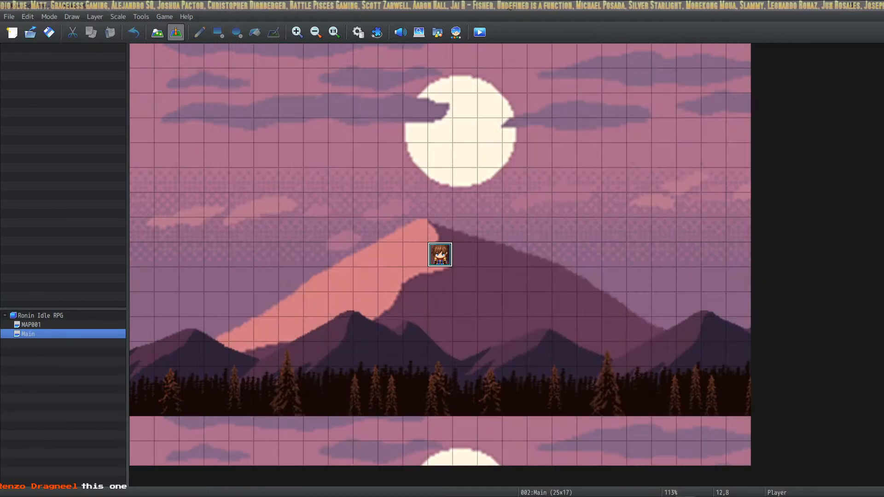
{"action": "left_click", "coordinate": [377, 33]}
{"action": "left_click", "coordinate": [513, 393]}
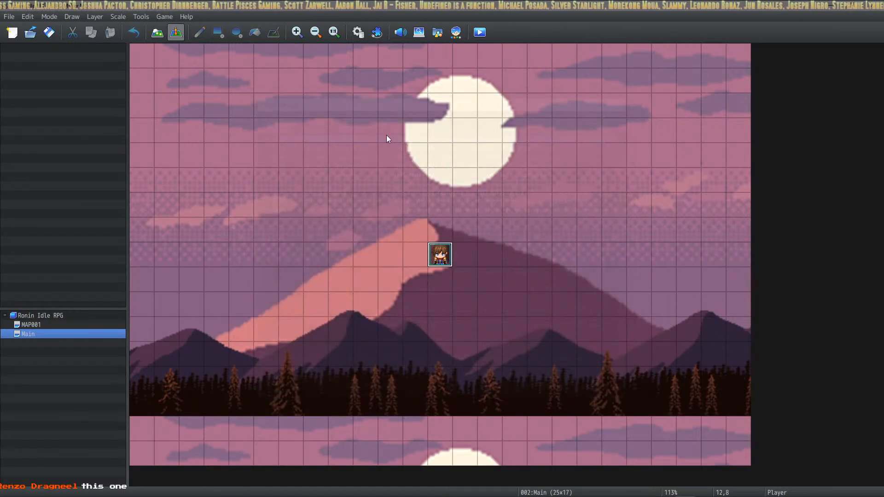
{"action": "left_click", "coordinate": [358, 32]}
{"action": "left_click", "coordinate": [205, 264]}
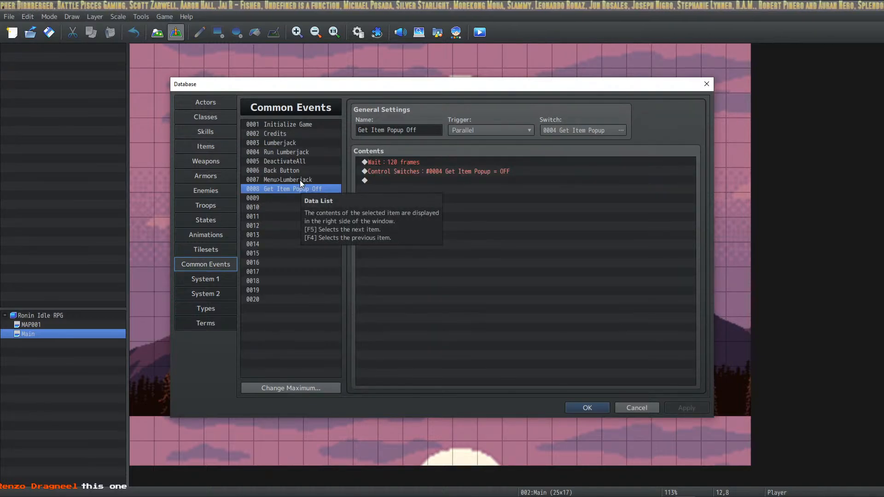
{"action": "left_click", "coordinate": [299, 134]}
{"action": "left_click", "coordinate": [284, 125]}
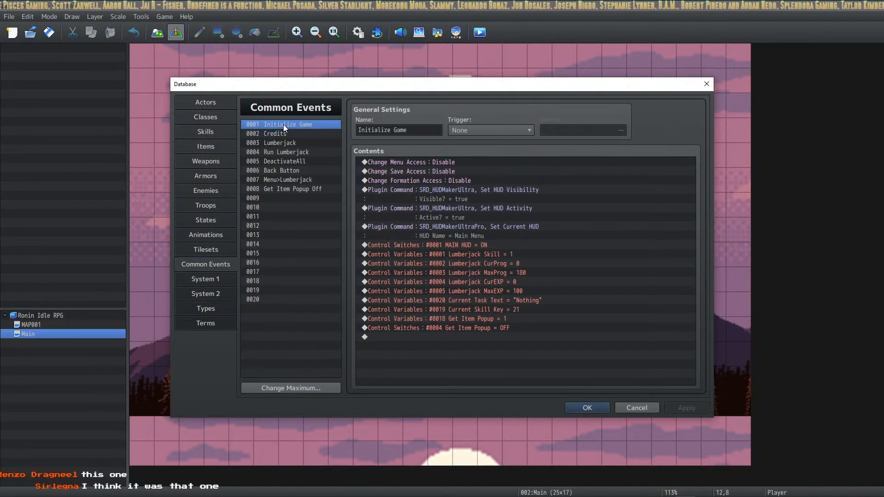
Start a new Control Variables command at the end of Initialize Game and name variable 0006 Lumberjack2 CurProg.
{"action": "right_click", "coordinate": [444, 337]}
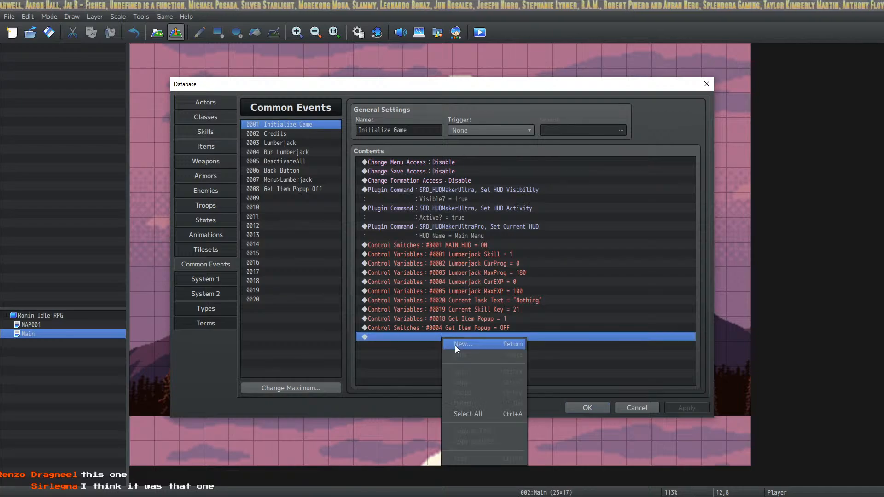
{"action": "left_click", "coordinate": [455, 346]}
{"action": "left_click", "coordinate": [400, 127]}
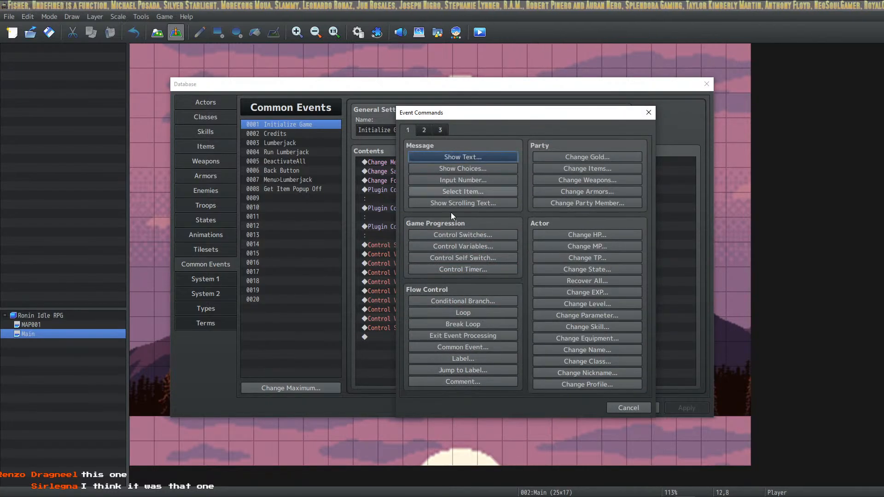
{"action": "left_click", "coordinate": [463, 246]}
{"action": "left_click", "coordinate": [551, 201]}
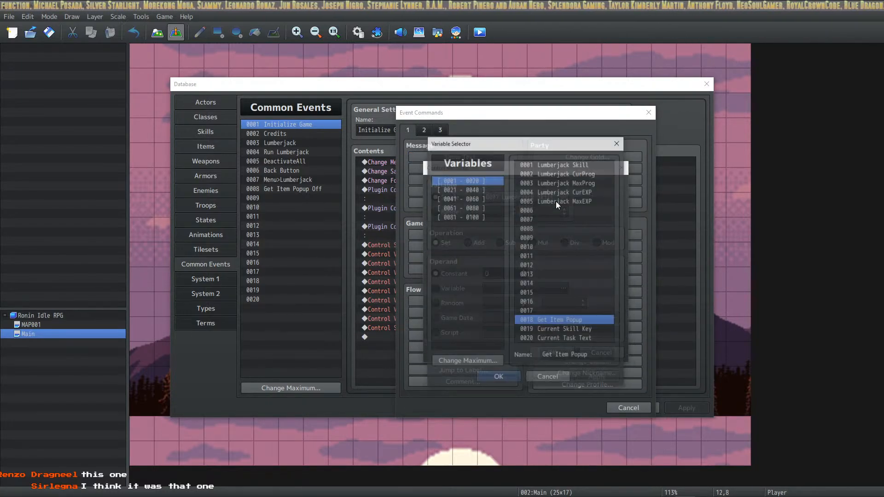
{"action": "left_click", "coordinate": [566, 210]}
{"action": "left_click", "coordinate": [555, 356]}
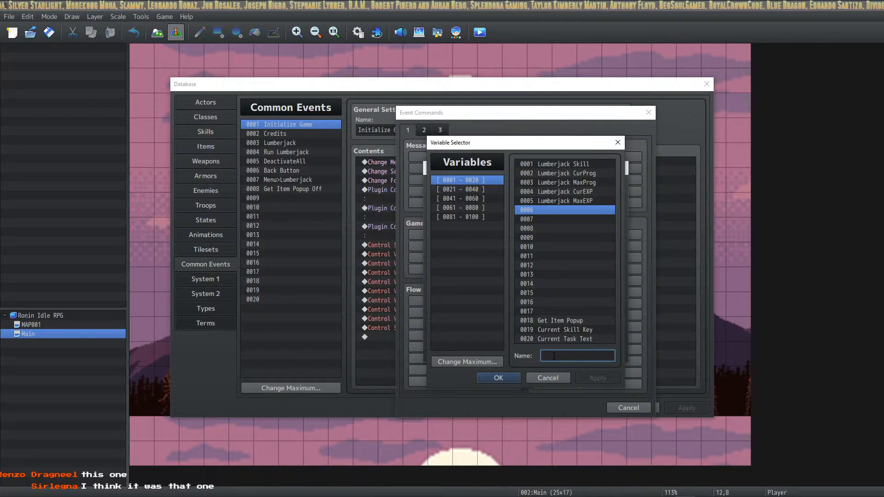
{"action": "type", "text": "Lumberjack2"}
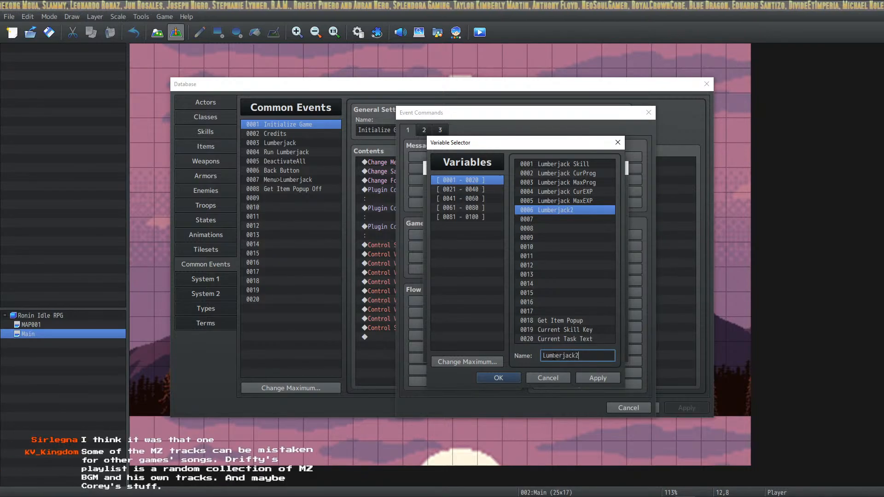
{"action": "type", "text": " CurProg"}
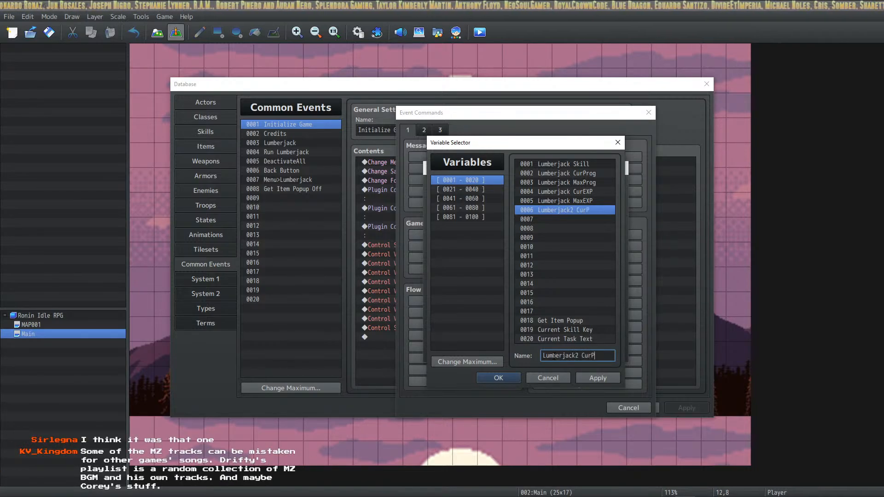
Name variable 0007 Lumberjack2 MaxProg.
{"action": "left_click", "coordinate": [568, 218]}
{"action": "left_click", "coordinate": [569, 355]}
{"action": "type", "text": "Lumberjack2"}
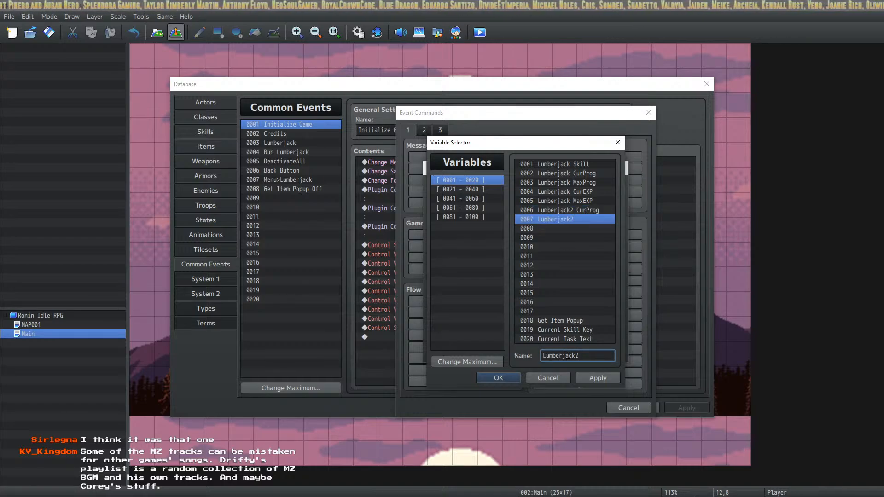
{"action": "type", "text": " MaxProg"}
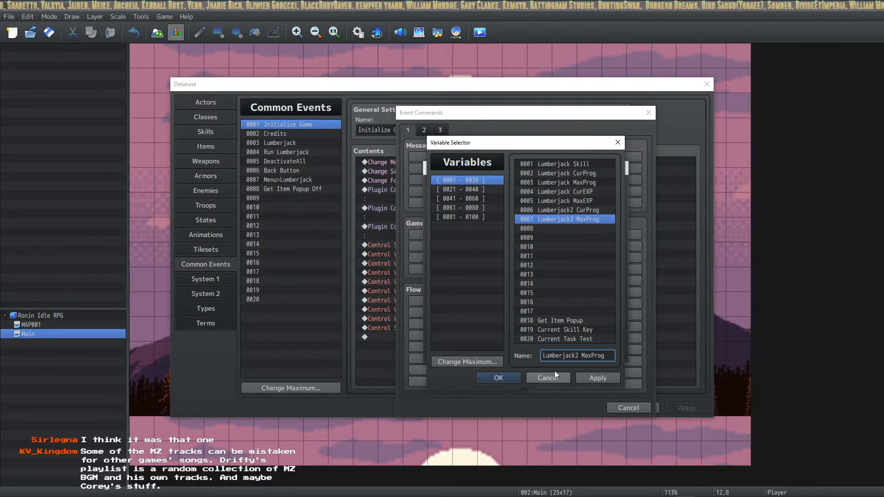
Name variable 0008 Lumberjack3 CurProg.
{"action": "left_click", "coordinate": [559, 229]}
{"action": "left_click", "coordinate": [550, 357]}
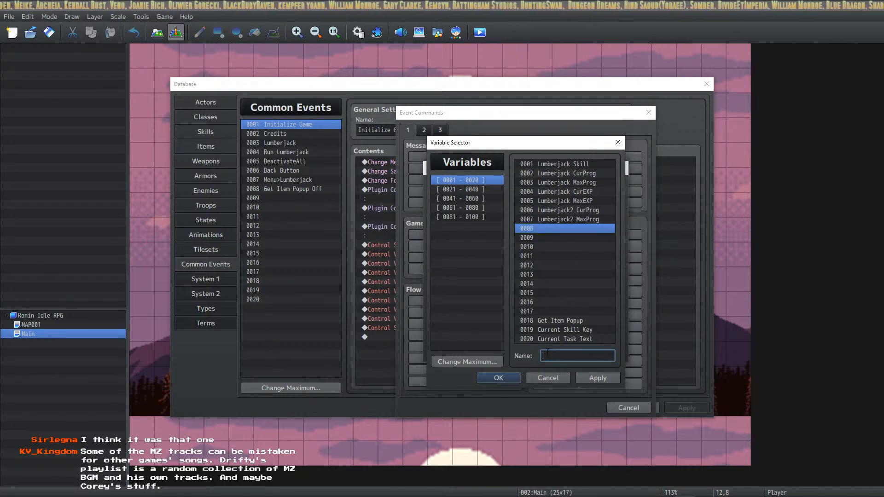
{"action": "type", "text": "Lumberjack3"}
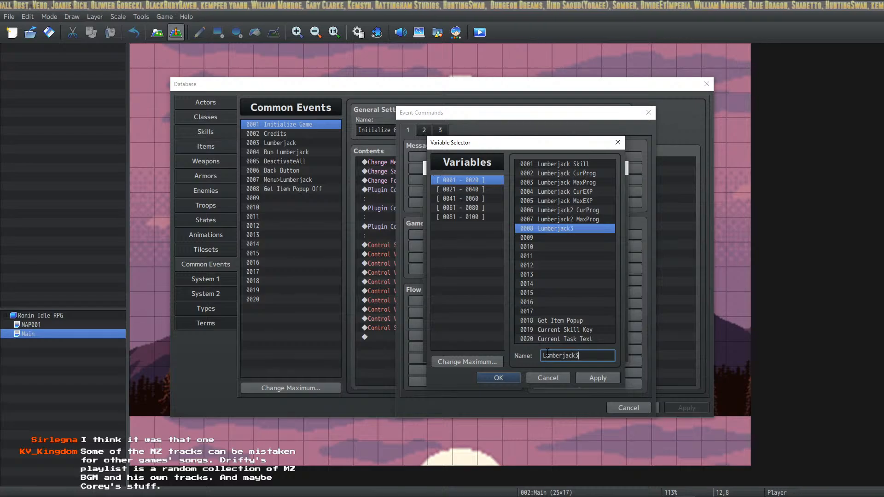
{"action": "type", "text": " CurProg"}
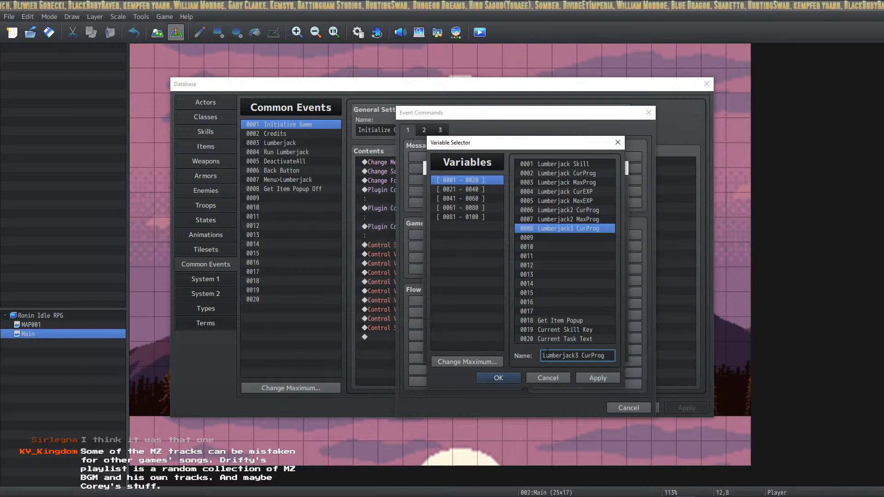
Name variable 0009 Lumberjack3 MaxProg and copy that name for reuse.
{"action": "left_click", "coordinate": [562, 240]}
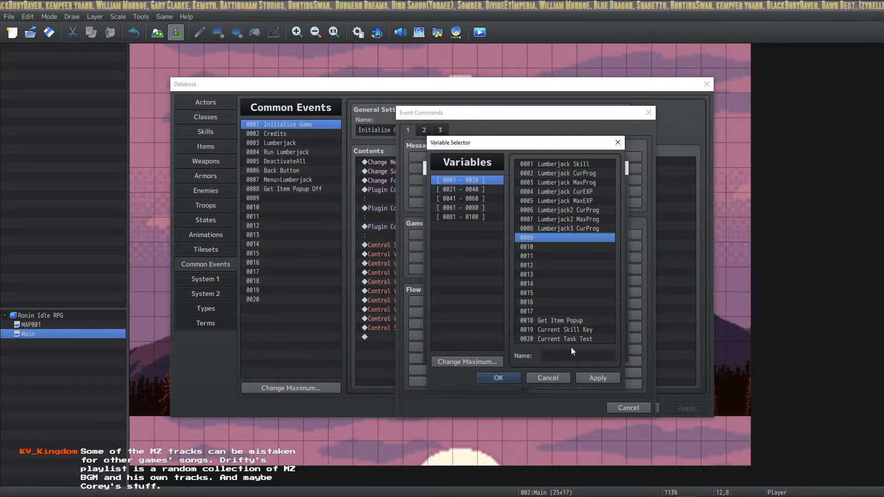
{"action": "type", "text": "Lumber"}
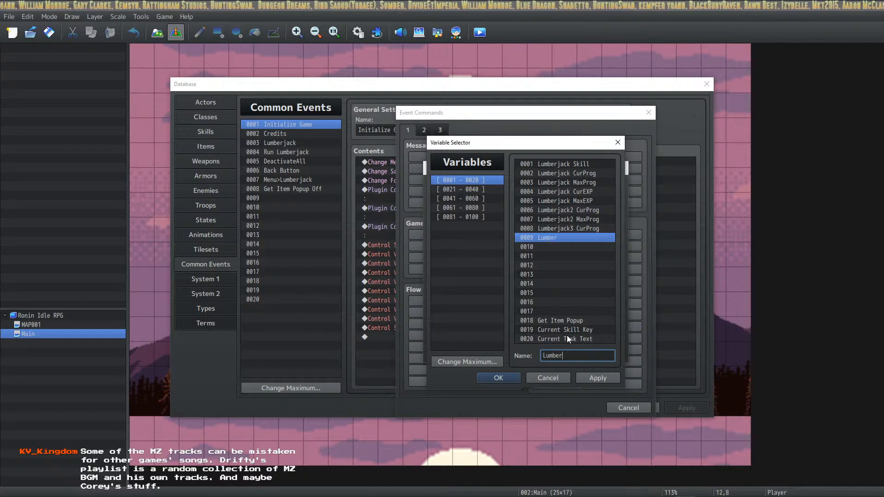
{"action": "type", "text": "jack3 Max"}
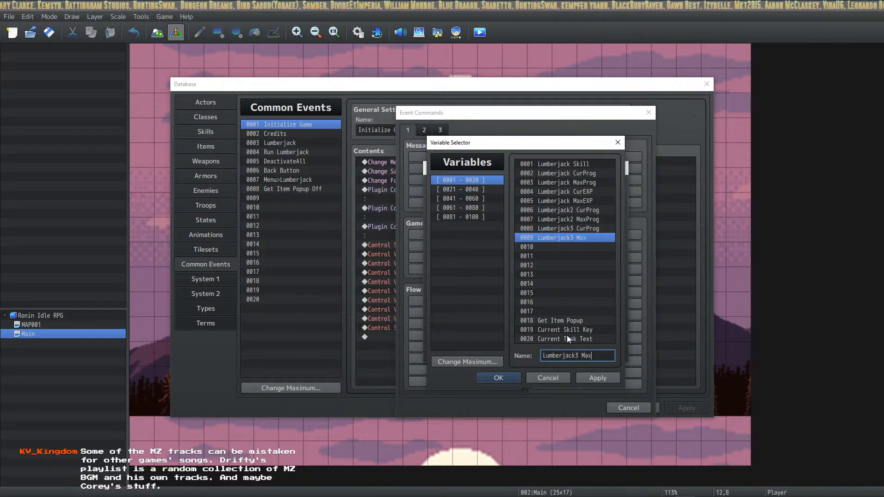
{"action": "type", "text": "Prog"}
{"action": "key", "text": "shift+Left"}
{"action": "key", "text": "shift+Left"}
{"action": "key", "text": "shift+Left"}
{"action": "key", "text": "shift+Left"}
{"action": "key", "text": "shift+Left"}
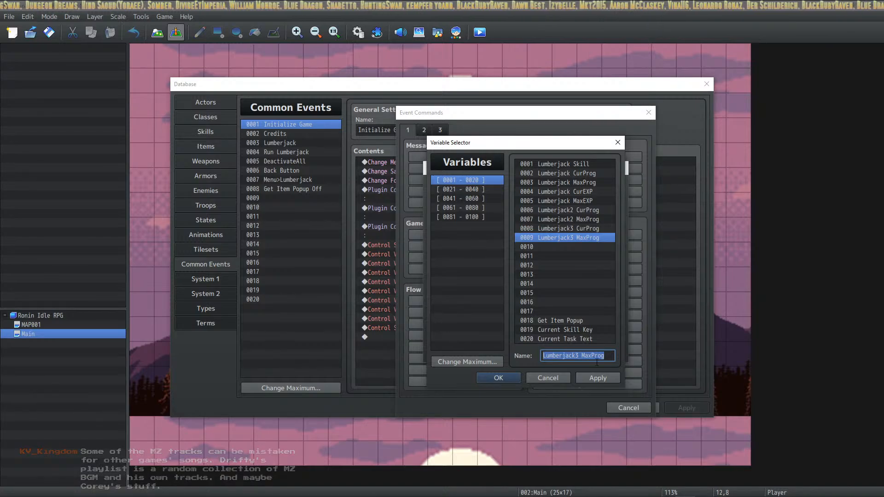
Name variable 0010 Lumberjack4 CurProg by pasting and adapting the copied name.
{"action": "left_click", "coordinate": [558, 239]}
{"action": "double_click", "coordinate": [564, 244]}
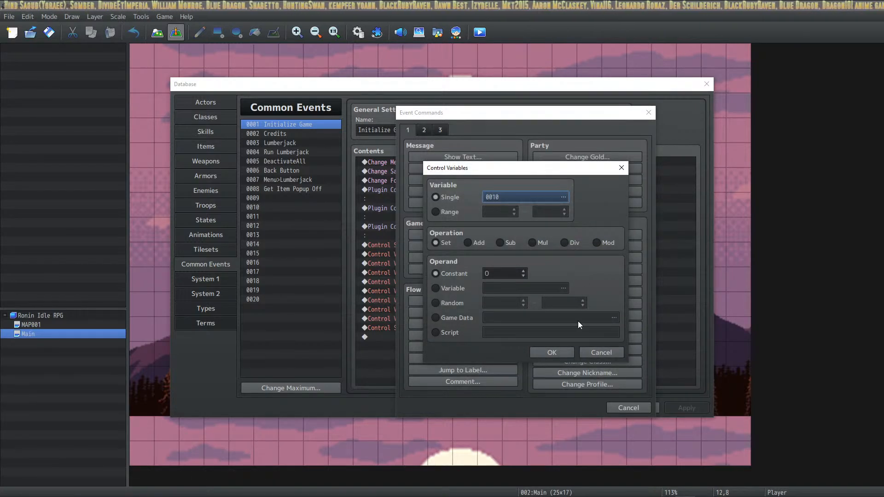
{"action": "double_click", "coordinate": [565, 195]}
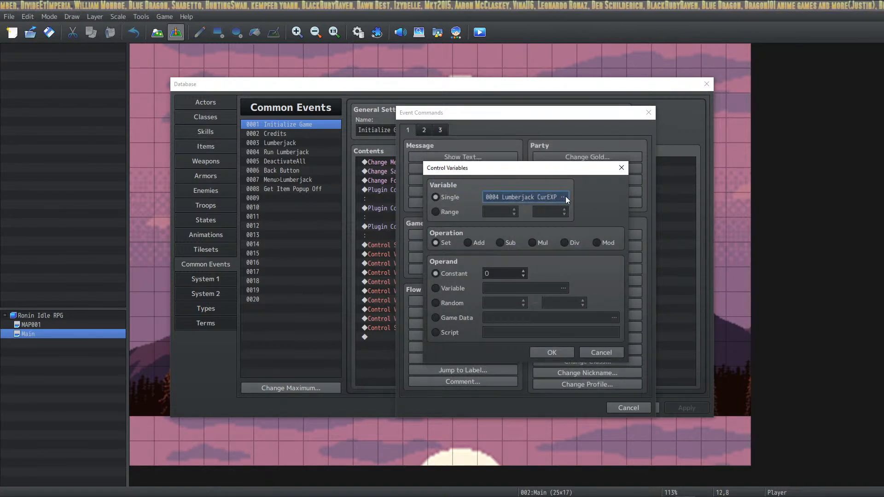
{"action": "left_click", "coordinate": [565, 197]}
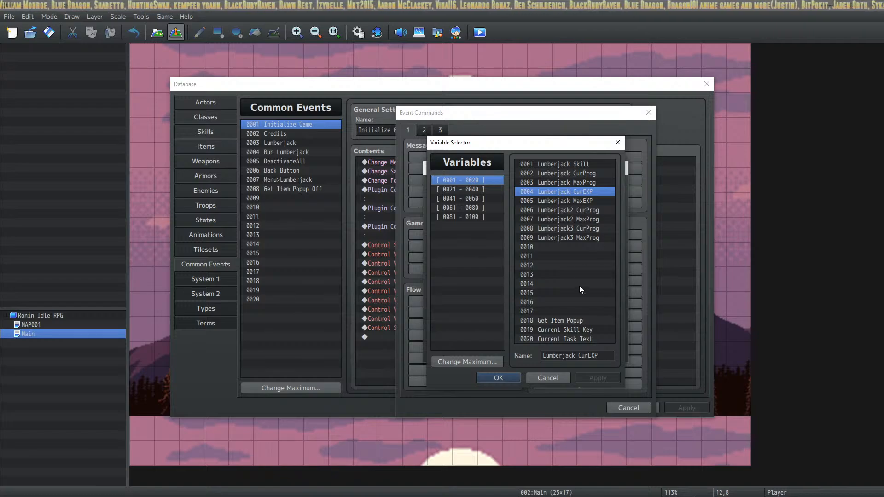
{"action": "left_click", "coordinate": [589, 245]}
{"action": "left_click", "coordinate": [587, 355]}
{"action": "type", "text": "Lumberjack3 MaxProg"}
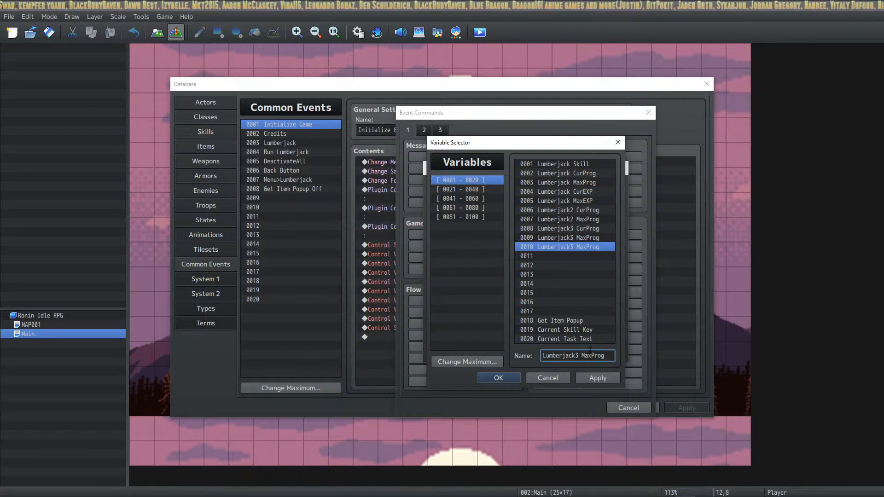
{"action": "key", "text": "BackSpace"}
{"action": "type", "text": "4"}
{"action": "key", "text": "Right"}
{"action": "key", "text": "Delete"}
{"action": "key", "text": "Delete"}
{"action": "key", "text": "Delete"}
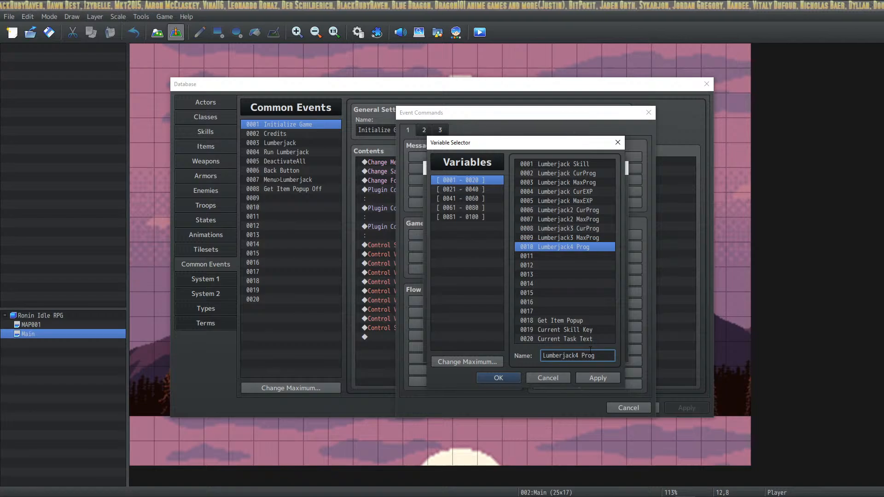
{"action": "type", "text": "Cur"}
Name variable 0011 Lumberjack4 MaxProg by adapting the copied name.
{"action": "left_click", "coordinate": [554, 258]}
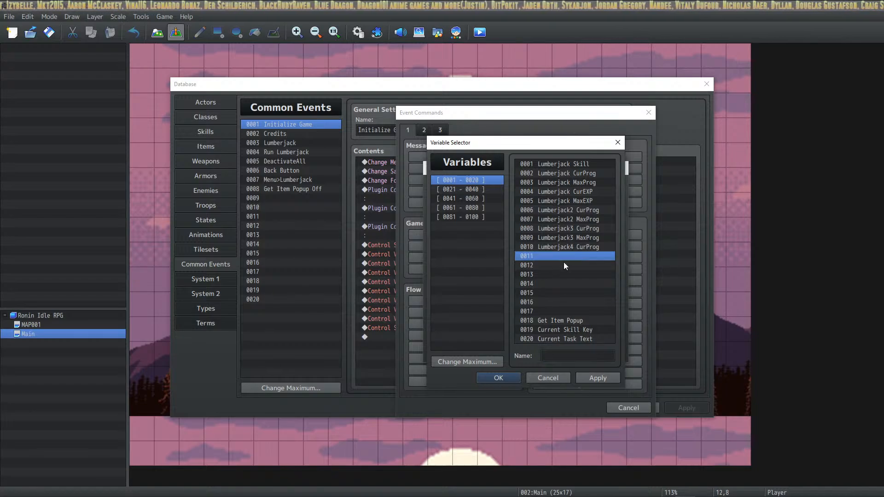
{"action": "left_click", "coordinate": [574, 355]}
{"action": "type", "text": "Lumberjack3 MaxProg"}
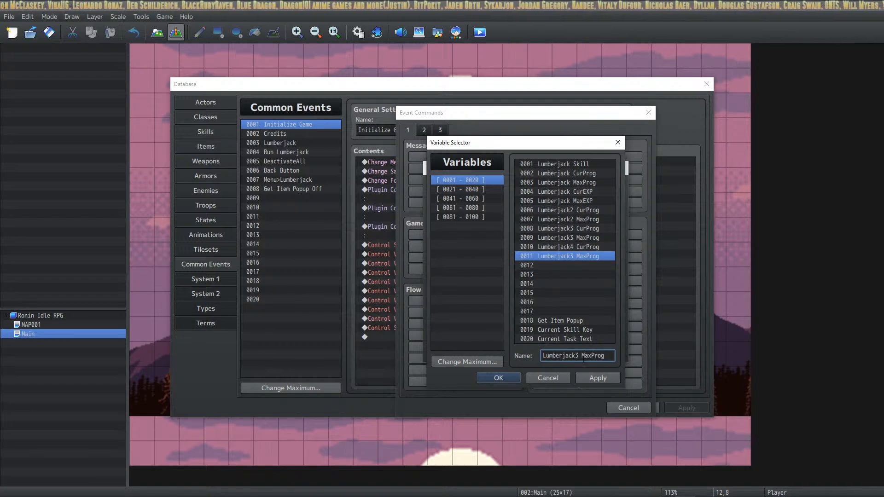
{"action": "left_click", "coordinate": [579, 356]}
{"action": "key", "text": "BackSpace"}
{"action": "type", "text": "4"}
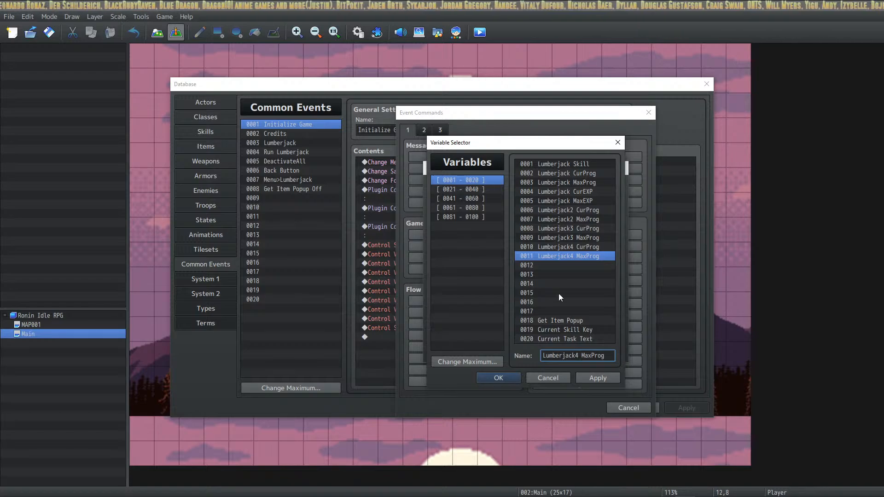
Name variable 0012 Lumberjack5 CurProg by adapting the copied name.
{"action": "left_click", "coordinate": [569, 266]}
{"action": "left_click", "coordinate": [575, 357]}
{"action": "type", "text": "Lumberjack3 MaxProg"}
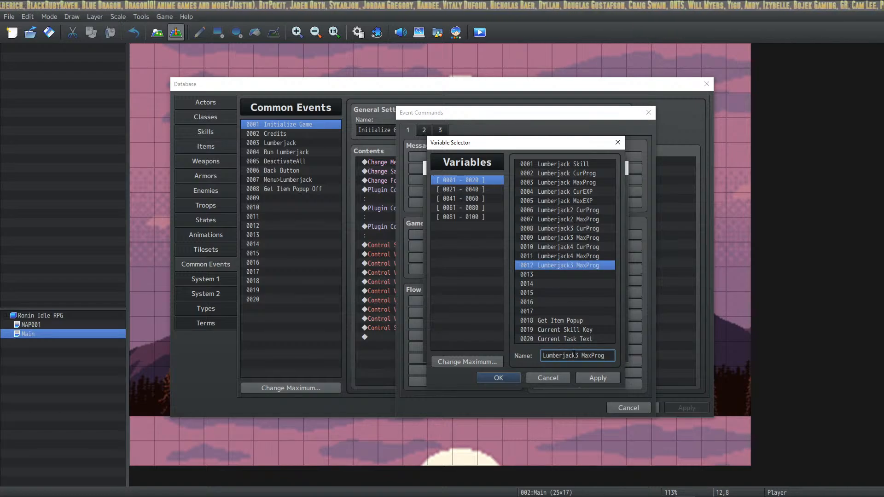
{"action": "key", "text": "BackSpace"}
{"action": "type", "text": "5"}
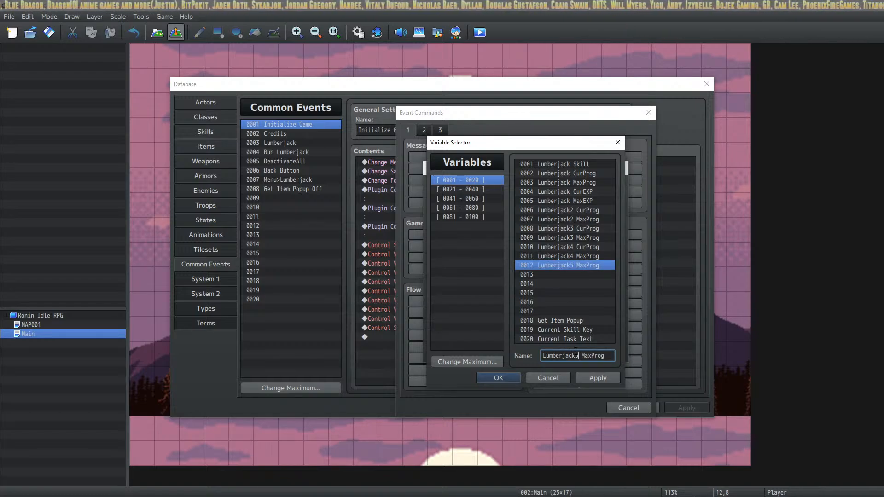
{"action": "key", "text": "Delete"}
{"action": "key", "text": "Delete"}
{"action": "key", "text": "Delete"}
{"action": "type", "text": "Cur"}
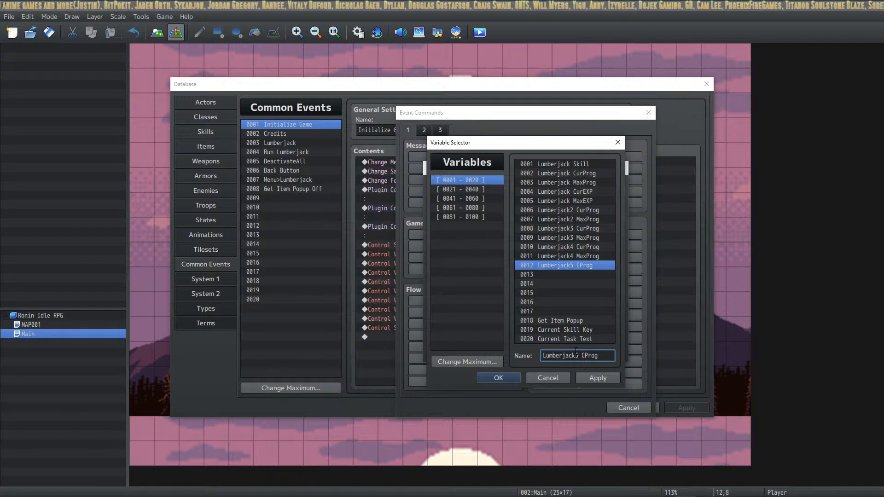
Name variable 0013 Lumberjack5 MaxProg by adapting the copied name.
{"action": "left_click", "coordinate": [590, 276]}
{"action": "left_click", "coordinate": [575, 361]}
{"action": "type", "text": "Lumberjack3 MaxProg"}
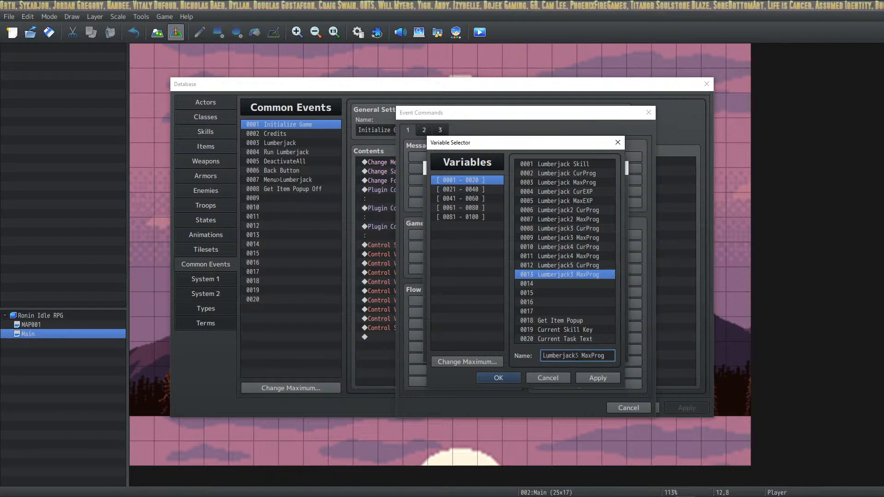
{"action": "left_click", "coordinate": [575, 356]}
{"action": "key", "text": "Delete"}
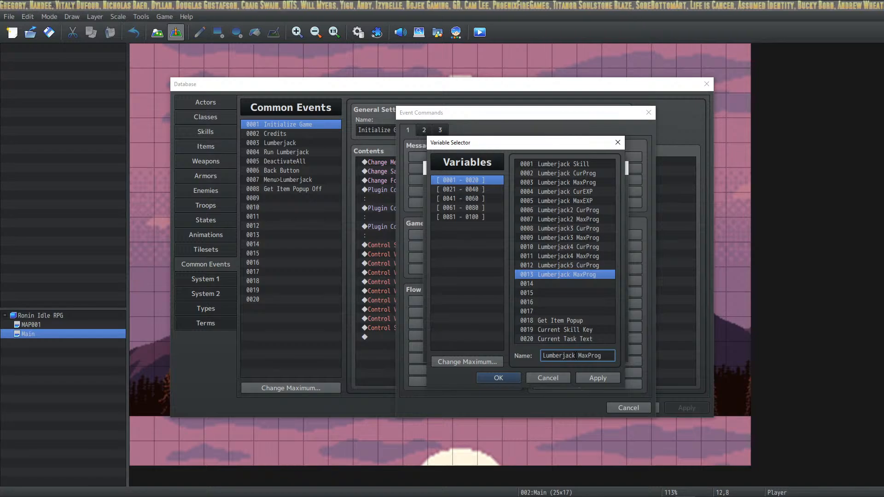
{"action": "type", "text": "5"}
{"action": "key", "text": "Right"}
{"action": "key", "text": "Delete"}
{"action": "key", "text": "Delete"}
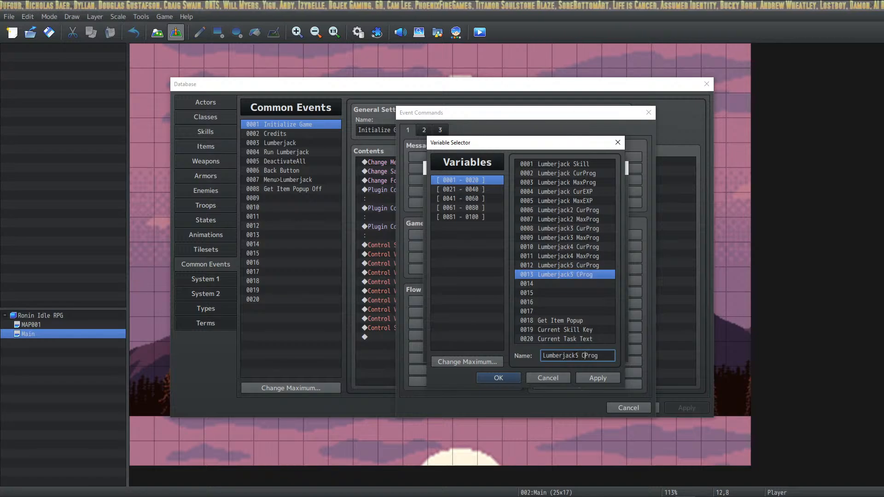
{"action": "key", "text": "Delete"}
{"action": "type", "text": "Cur"}
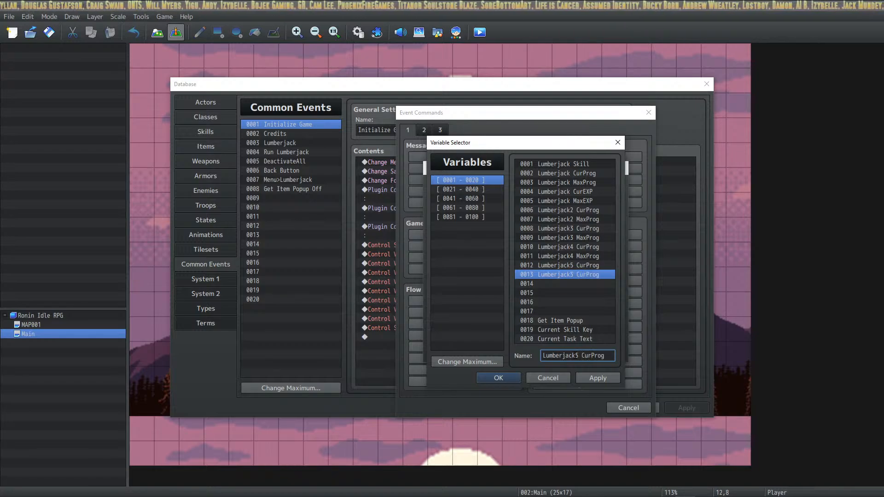
{"action": "key", "text": "BackSpace"}
{"action": "key", "text": "BackSpace"}
{"action": "key", "text": "BackSpace"}
{"action": "type", "text": "Max"}
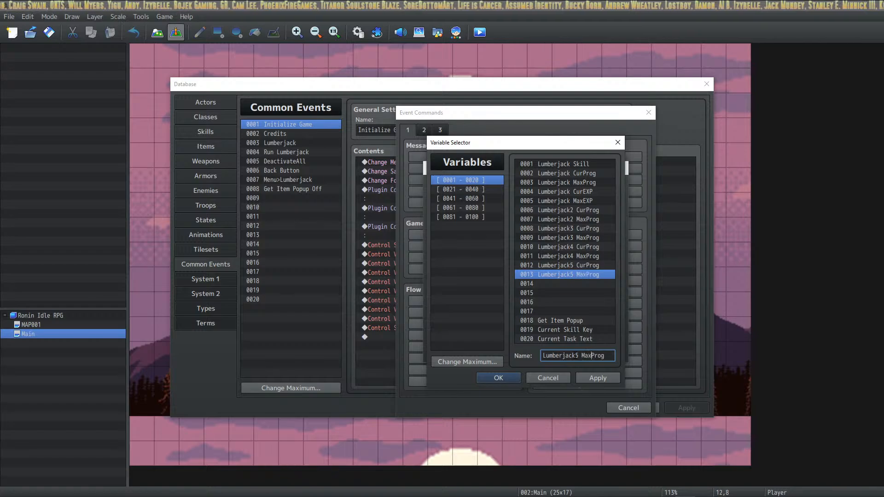
Check the names of the CurProg and MaxProg variables 0006 through 0013 in the variable list.
{"action": "left_click", "coordinate": [596, 262]}
{"action": "left_click", "coordinate": [593, 219]}
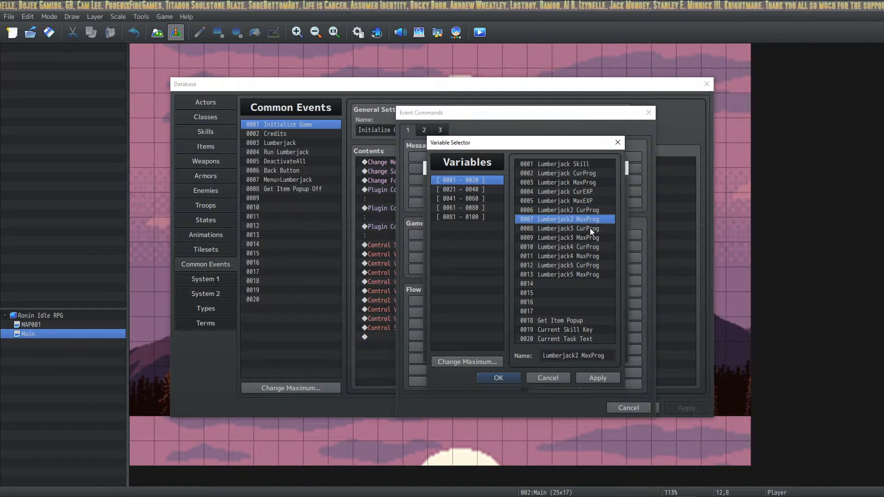
{"action": "left_click", "coordinate": [589, 226]}
{"action": "double_click", "coordinate": [590, 238]}
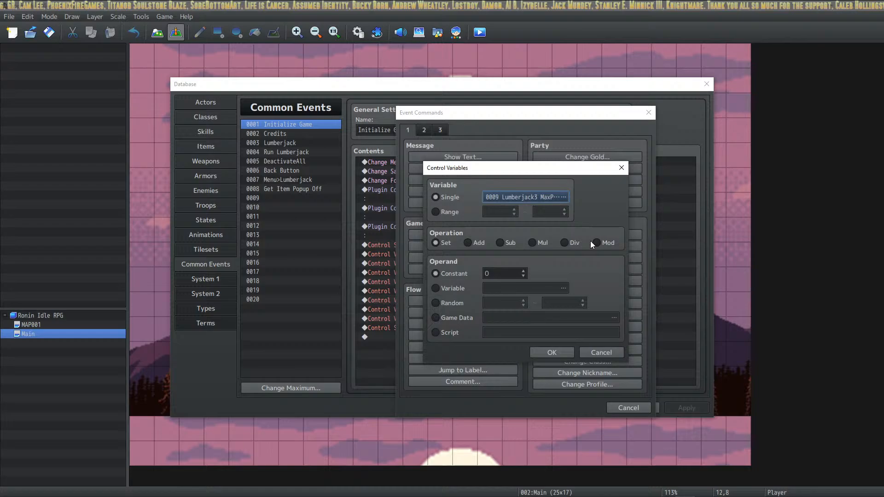
{"action": "left_click", "coordinate": [566, 197]}
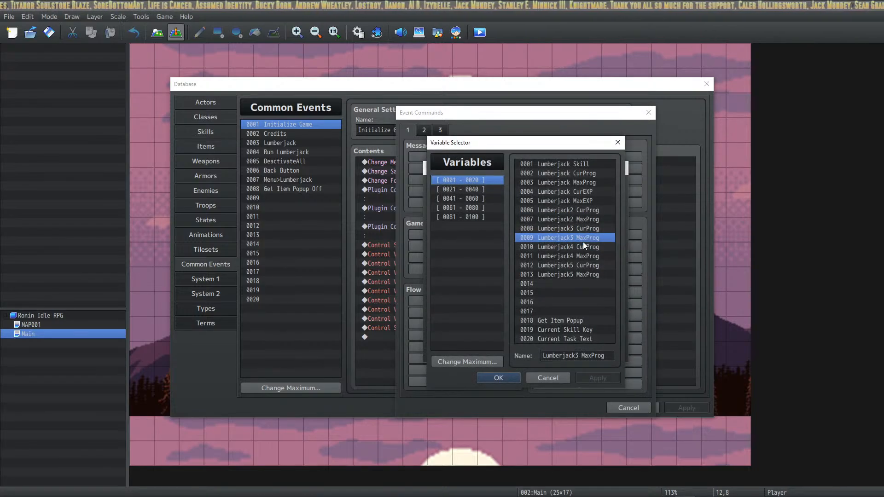
{"action": "left_click", "coordinate": [584, 248]}
{"action": "left_click", "coordinate": [584, 257]}
{"action": "left_click", "coordinate": [584, 266]}
{"action": "left_click", "coordinate": [582, 275]}
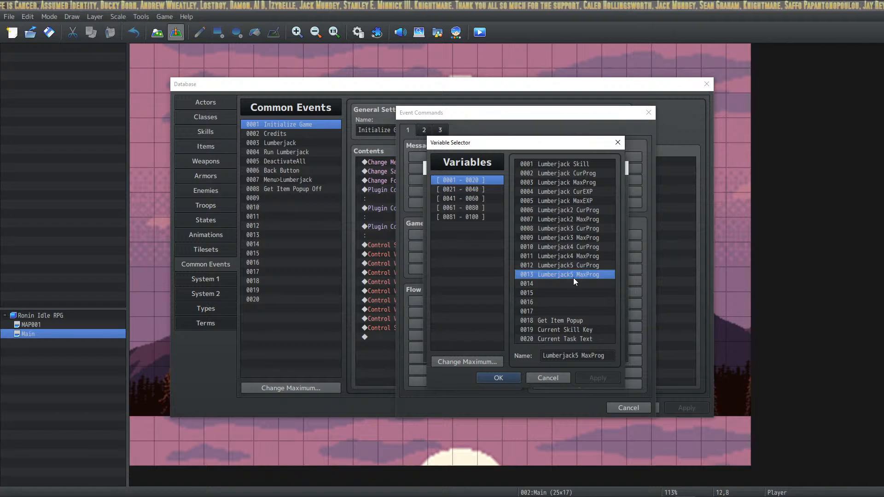
{"action": "left_click", "coordinate": [593, 209]}
{"action": "left_click", "coordinate": [594, 220]}
{"action": "left_click", "coordinate": [592, 229]}
{"action": "left_click", "coordinate": [590, 237]}
{"action": "left_click", "coordinate": [590, 247]}
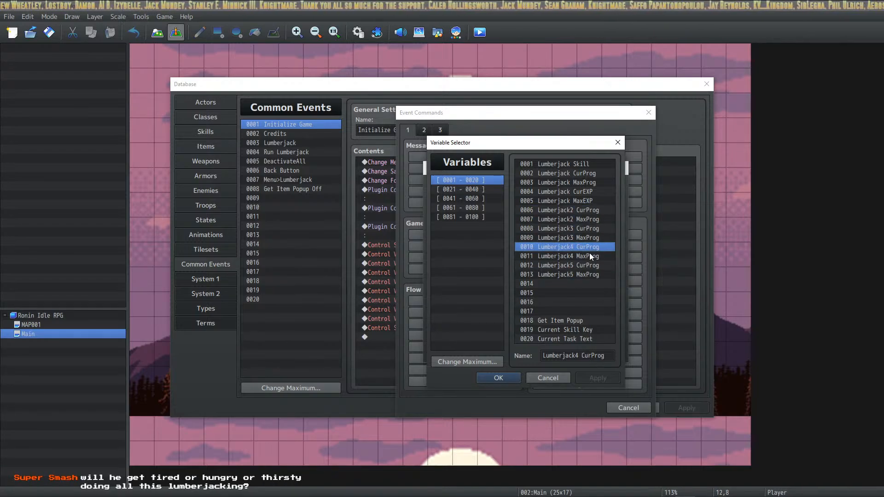
{"action": "left_click", "coordinate": [589, 256]}
{"action": "left_click", "coordinate": [587, 265]}
{"action": "left_click", "coordinate": [585, 275]}
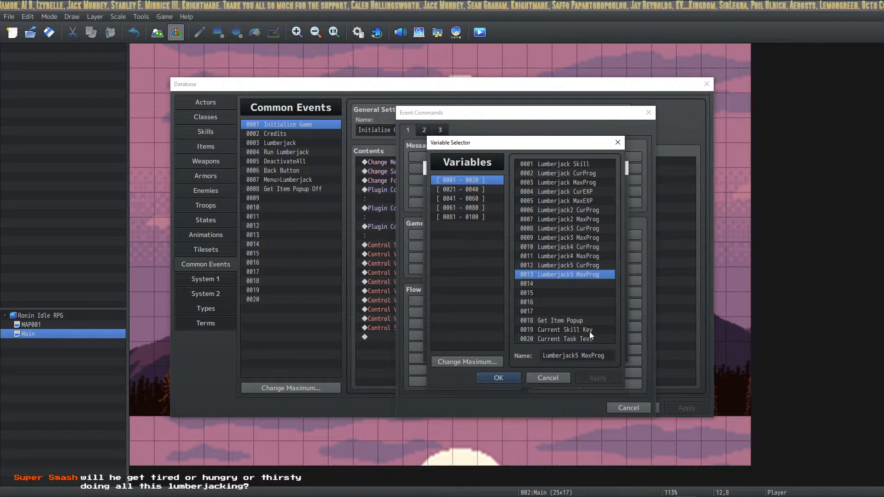
Add the Control Variables command to Initialize Game, setting 0006 Lumberjack2 CurProg to the constant 0.
{"action": "left_click", "coordinate": [586, 210]}
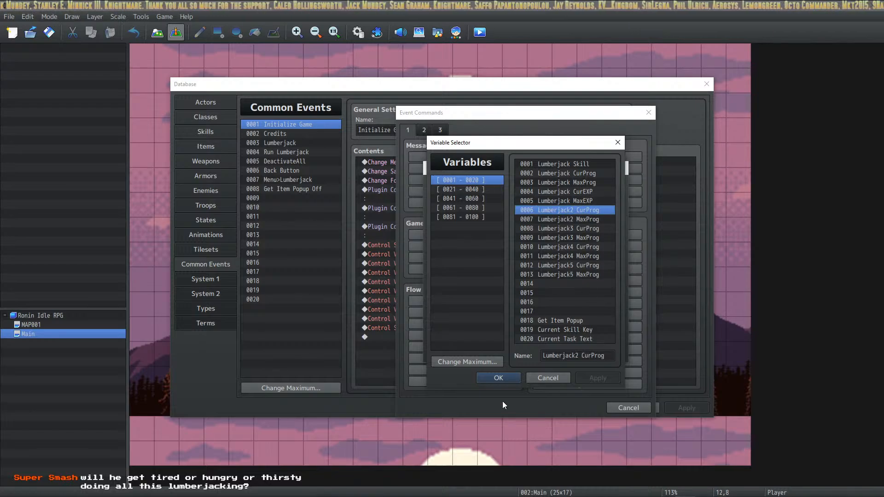
{"action": "left_click", "coordinate": [500, 376]}
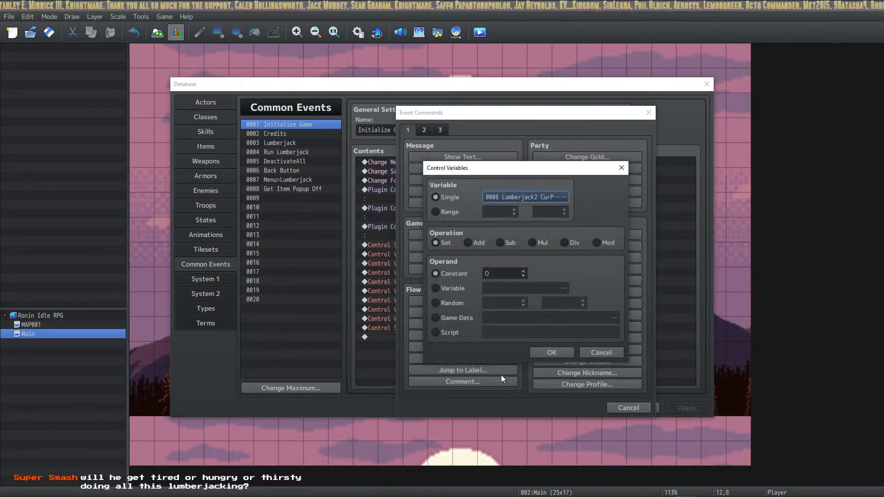
{"action": "left_click", "coordinate": [550, 353]}
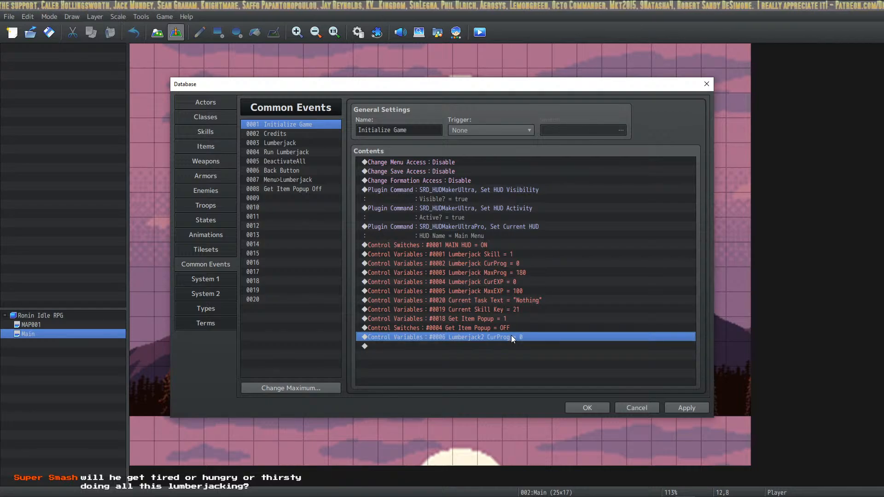
Duplicate the Lumberjack2 CurProg command at the end of Initialize Game and change the copy's variable to 0007 Lumberjack2 MaxProg.
{"action": "key", "text": "ctrl+v"}
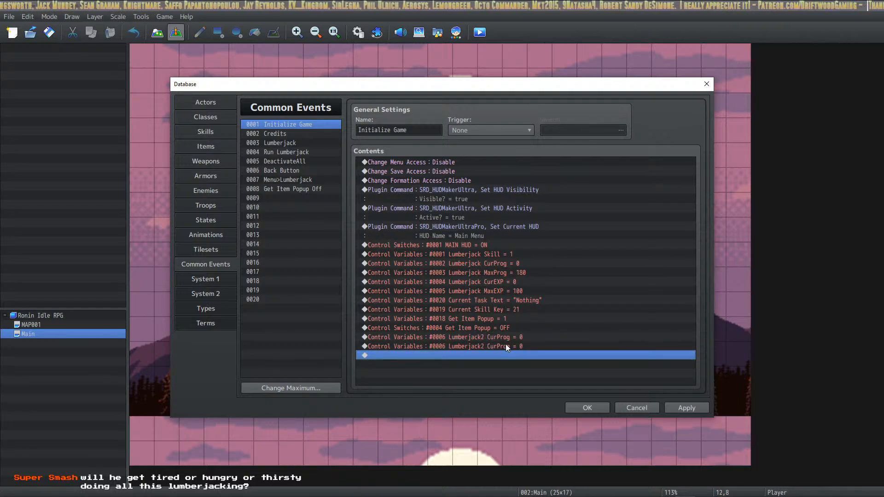
{"action": "double_click", "coordinate": [505, 344]}
{"action": "left_click", "coordinate": [622, 409]}
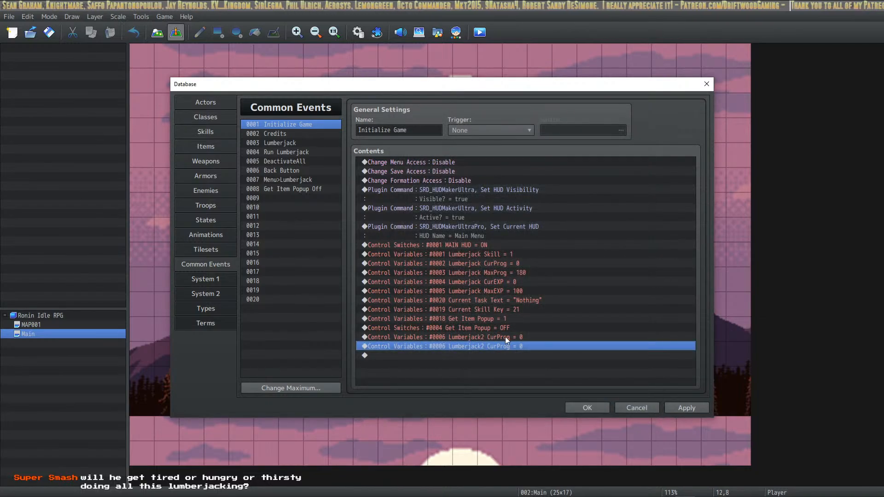
{"action": "double_click", "coordinate": [505, 346]}
{"action": "left_click", "coordinate": [565, 195]}
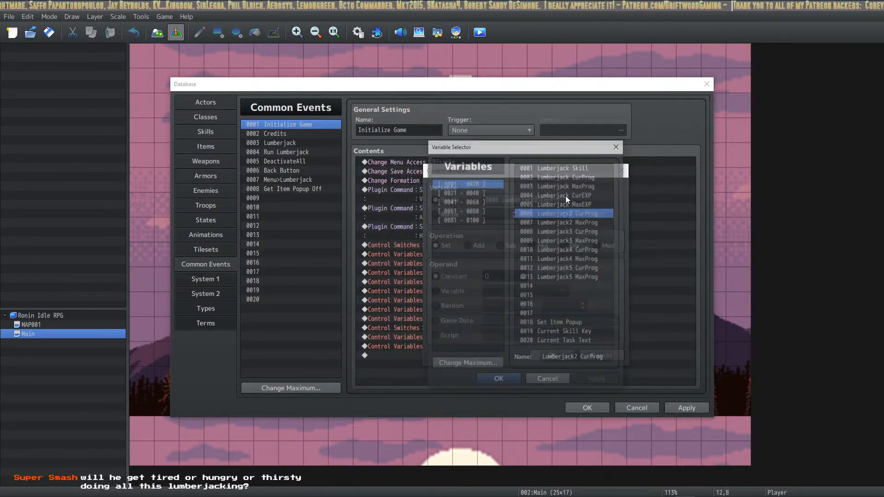
{"action": "left_click", "coordinate": [571, 222]}
{"action": "left_click", "coordinate": [497, 380]}
{"action": "left_click", "coordinate": [554, 351]}
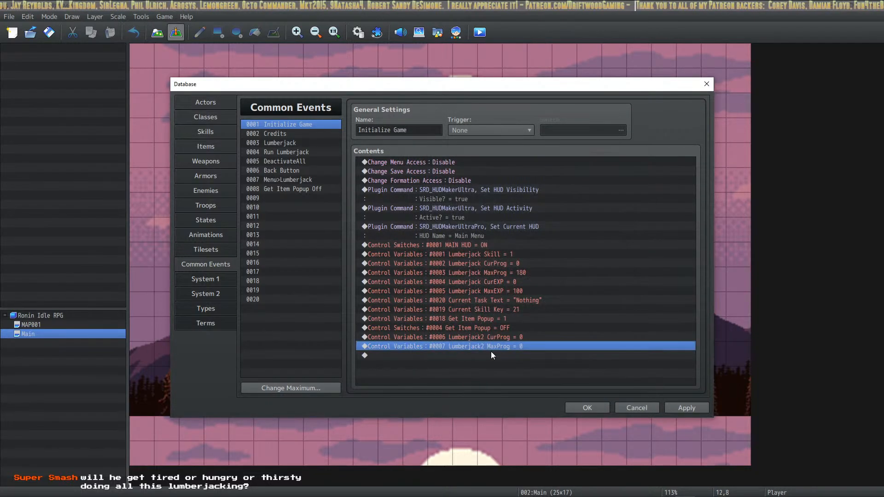
Insert a Control Variables command near the end of Initialize Game setting 0008 Lumberjack3 CurProg to the constant 0.
{"action": "left_click", "coordinate": [491, 357]}
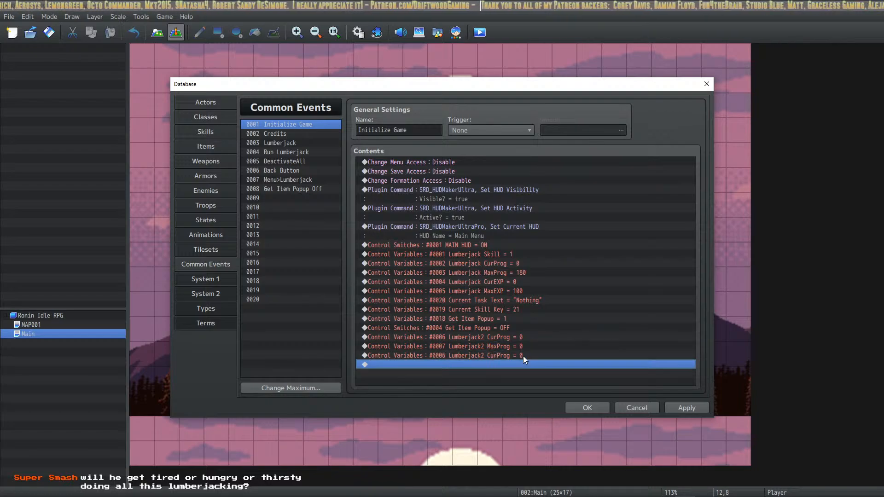
{"action": "double_click", "coordinate": [515, 357]}
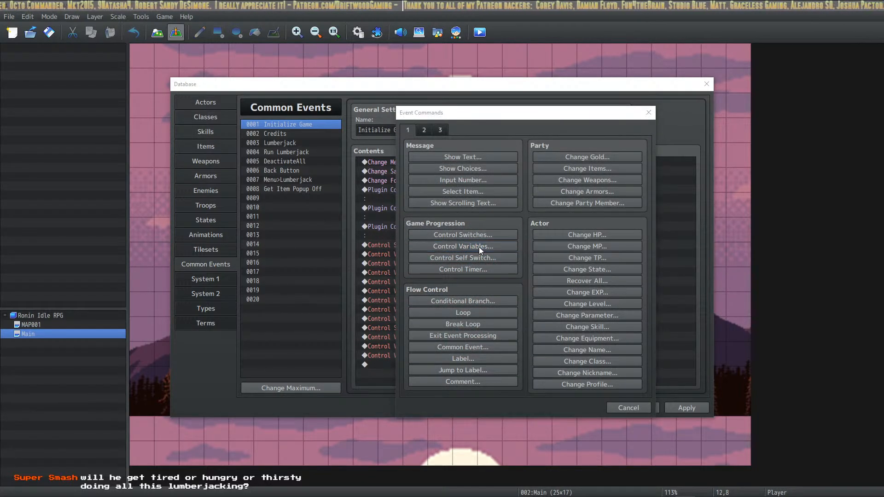
{"action": "left_click", "coordinate": [479, 247]}
{"action": "left_click", "coordinate": [568, 196]}
{"action": "left_click", "coordinate": [576, 228]}
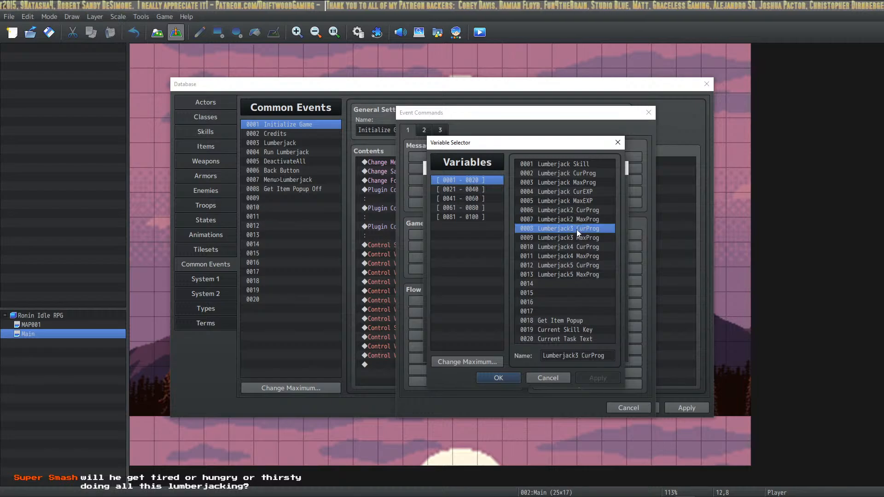
{"action": "left_click", "coordinate": [516, 378]}
{"action": "left_click", "coordinate": [552, 352]}
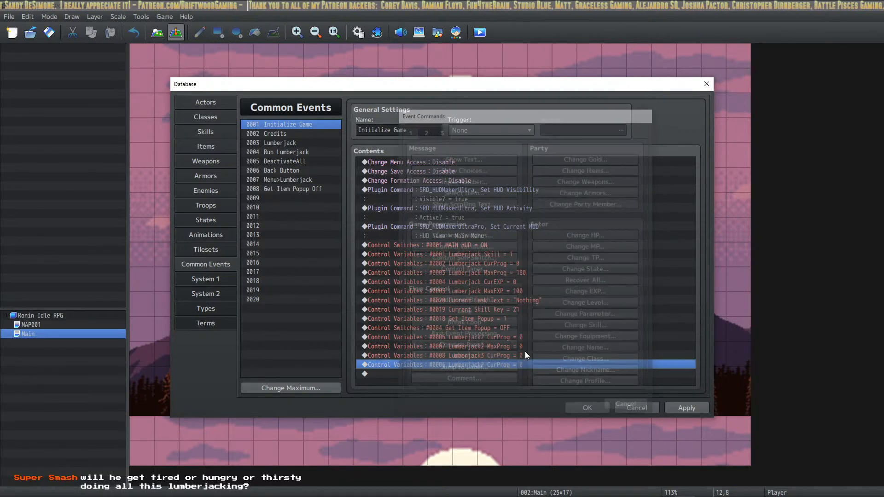
Insert a Control Variables command after the Lumberjack3 CurProg line setting 0009 Lumberjack3 MaxProg to 0.
{"action": "double_click", "coordinate": [508, 365]}
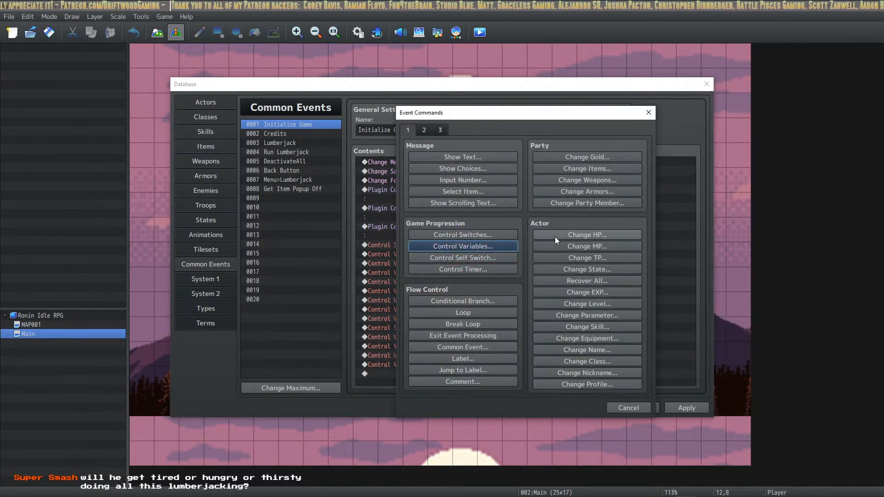
{"action": "left_click", "coordinate": [496, 247]}
{"action": "left_click", "coordinate": [545, 199]}
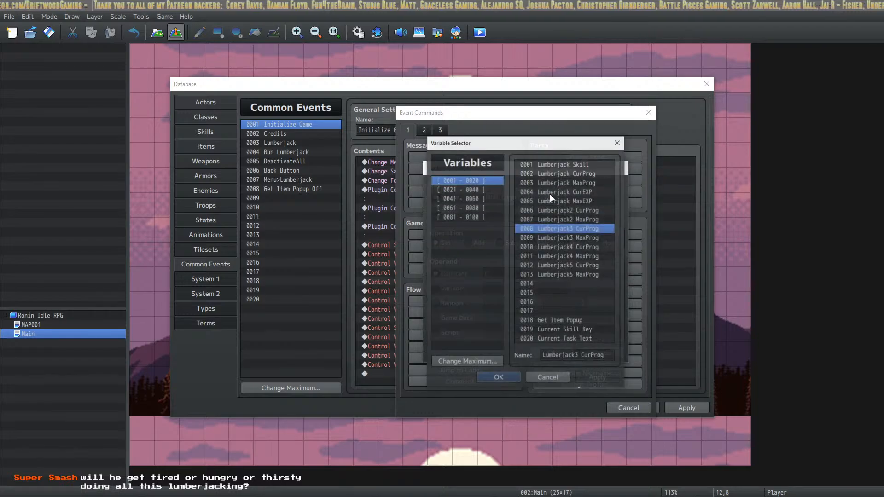
{"action": "left_click", "coordinate": [564, 238]}
{"action": "left_click", "coordinate": [501, 380]}
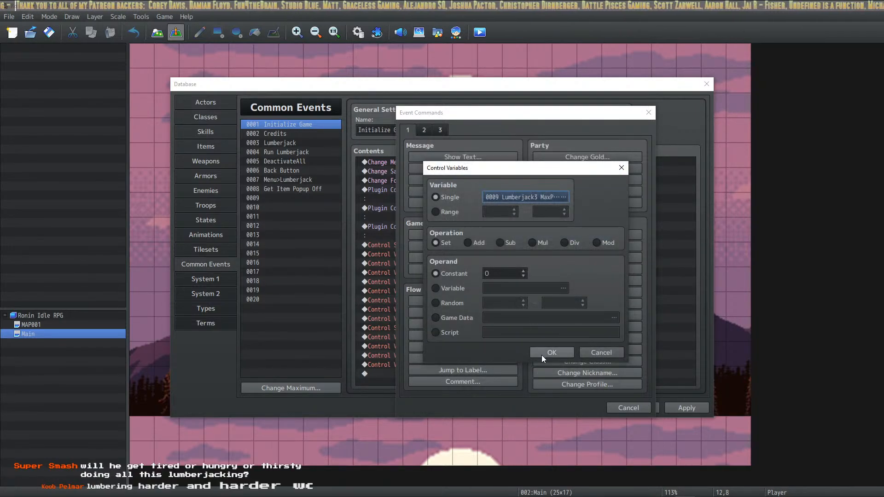
{"action": "left_click", "coordinate": [541, 355]}
Insert a Control Variables command after the Lumberjack3 MaxProg line setting 0010 Lumberjack4 CurProg to 0.
{"action": "left_click", "coordinate": [511, 346]}
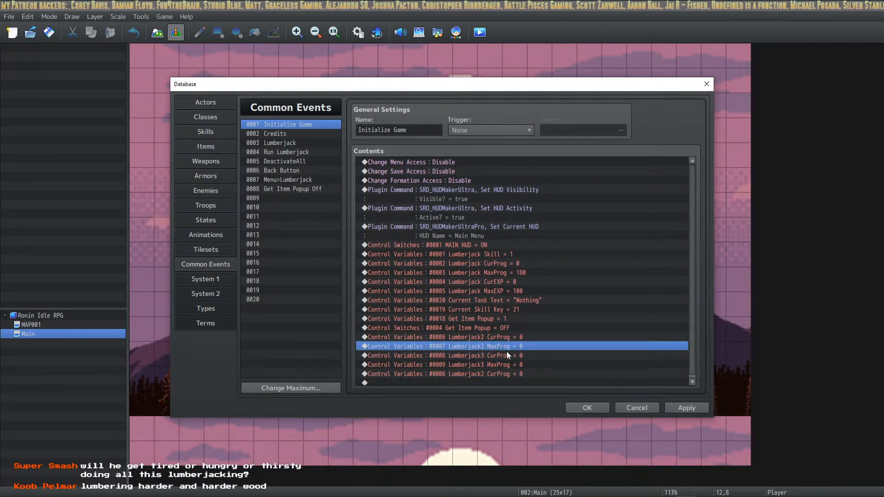
{"action": "double_click", "coordinate": [499, 375]}
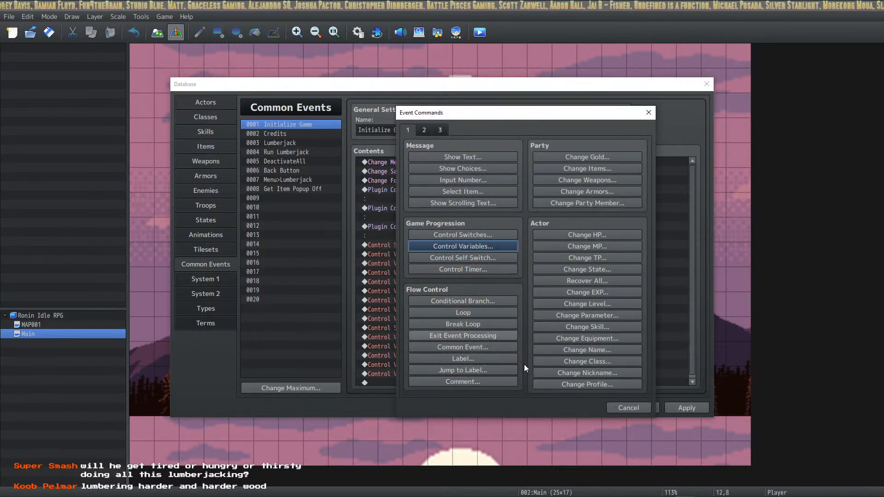
{"action": "left_click", "coordinate": [496, 247]}
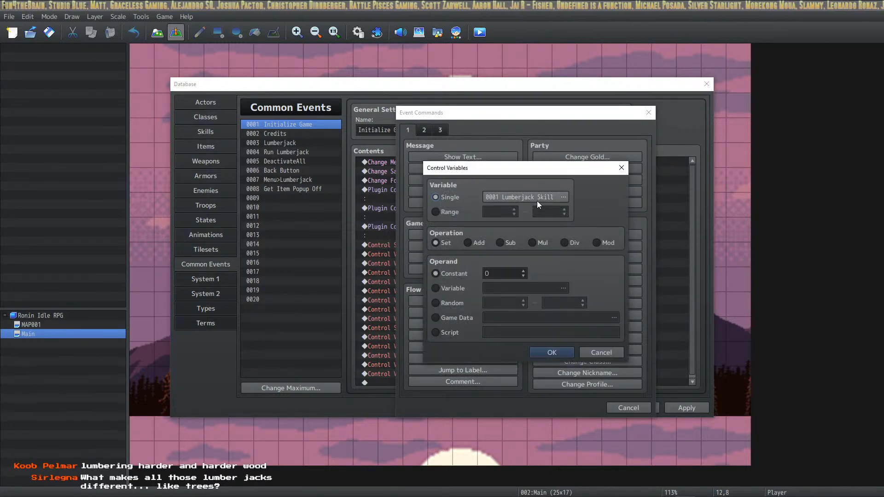
{"action": "left_click", "coordinate": [537, 199]}
{"action": "left_click", "coordinate": [568, 248]}
{"action": "left_click", "coordinate": [502, 378]}
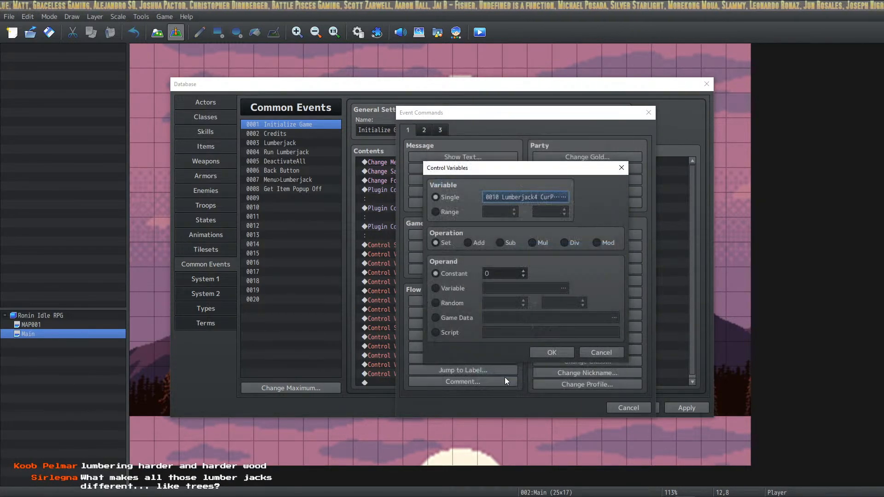
{"action": "left_click", "coordinate": [548, 352]}
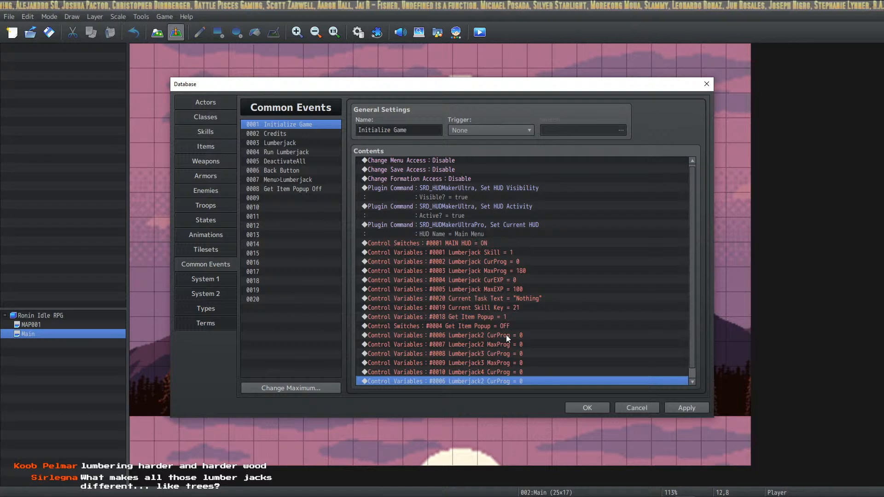
Insert a Control Variables command after the Lumberjack4 CurProg line setting 0011 Lumberjack4 MaxProg to 0.
{"action": "left_click_drag", "start_coordinate": [506, 336], "coordinate": [502, 380]}
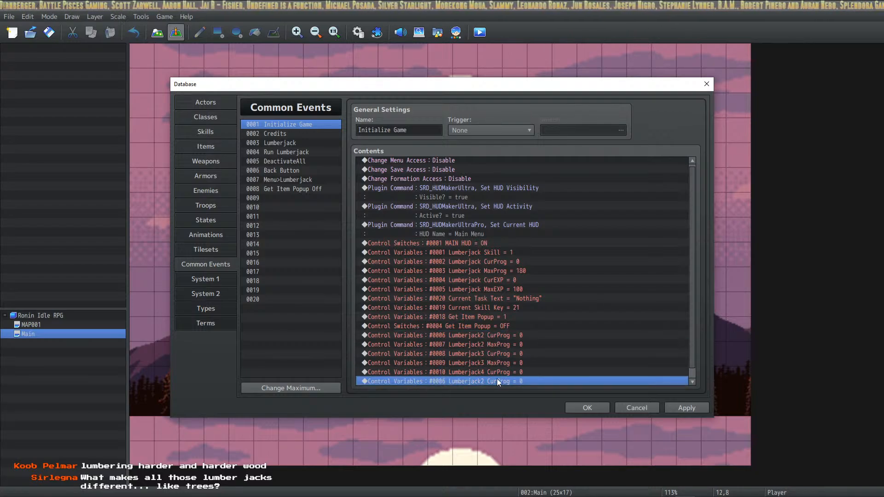
{"action": "scroll", "coordinate": [496, 356], "scroll_direction": "down", "scroll_amount": 1}
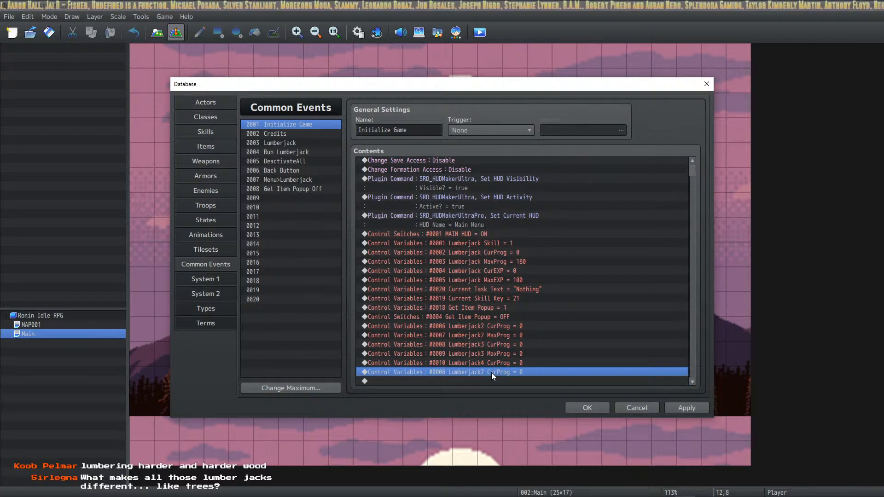
{"action": "key", "text": "Insert"}
{"action": "left_click", "coordinate": [481, 248]}
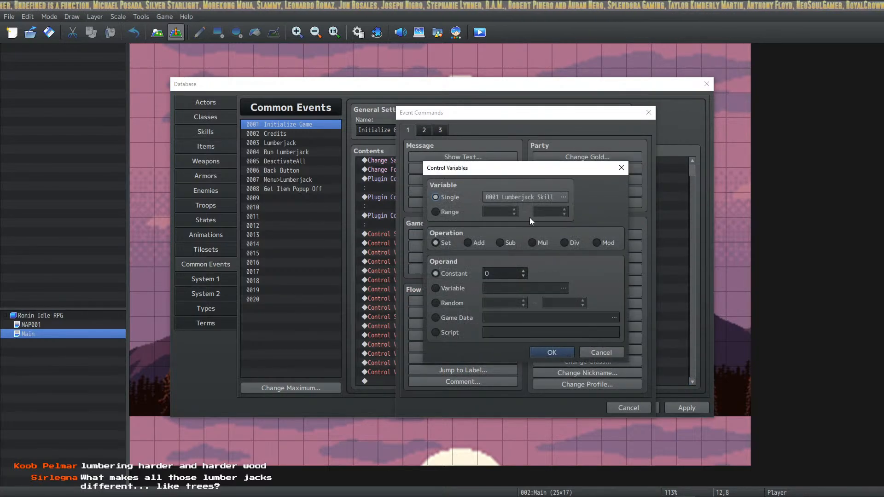
{"action": "left_click", "coordinate": [546, 199]}
{"action": "left_click", "coordinate": [547, 247]}
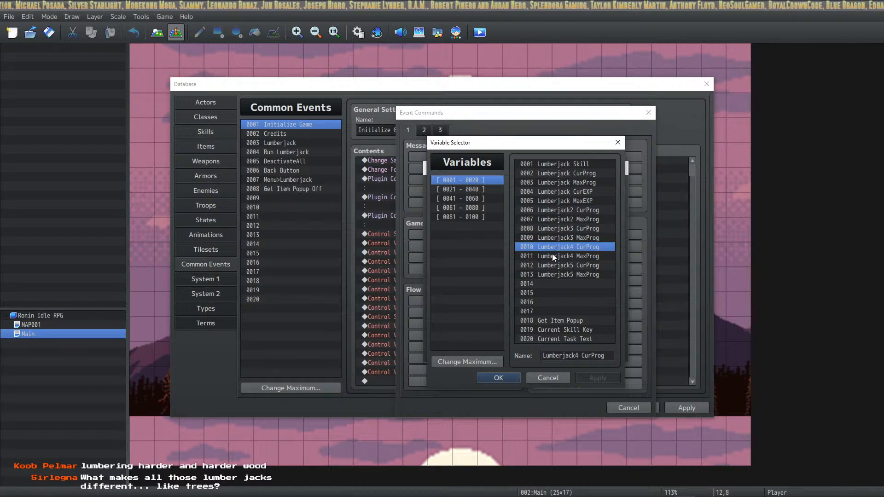
{"action": "left_click", "coordinate": [552, 256]}
{"action": "left_click", "coordinate": [504, 378]}
{"action": "left_click", "coordinate": [551, 353]}
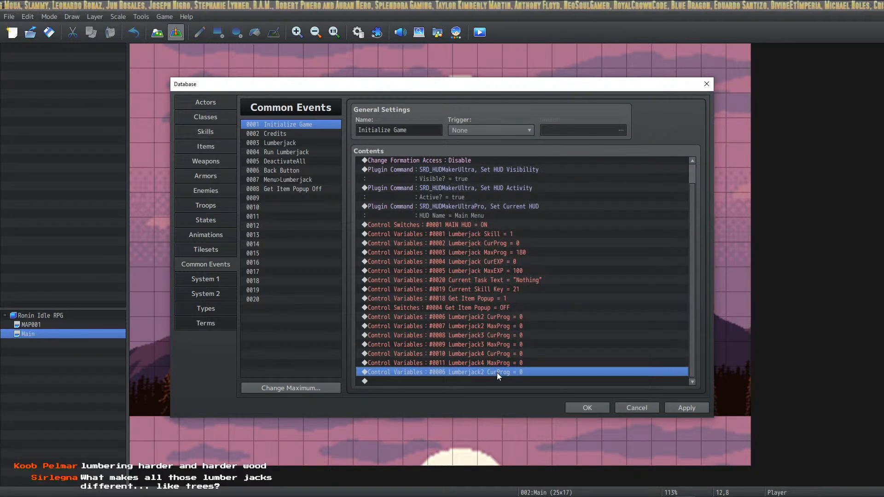
Add a second Control Variables command setting 0011 Lumberjack4 MaxProg to 0 below the existing one.
{"action": "double_click", "coordinate": [496, 382]}
{"action": "left_click", "coordinate": [498, 244]}
{"action": "left_click", "coordinate": [550, 197]}
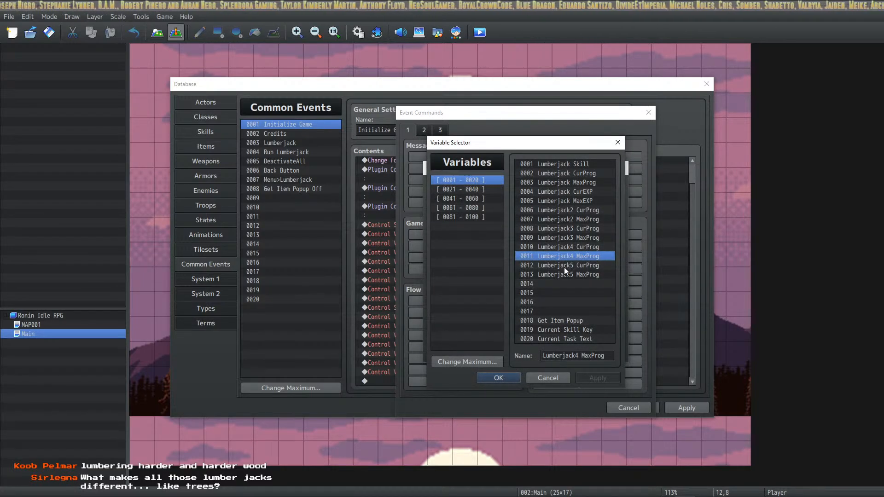
{"action": "left_click", "coordinate": [499, 378]}
{"action": "left_click", "coordinate": [543, 356]}
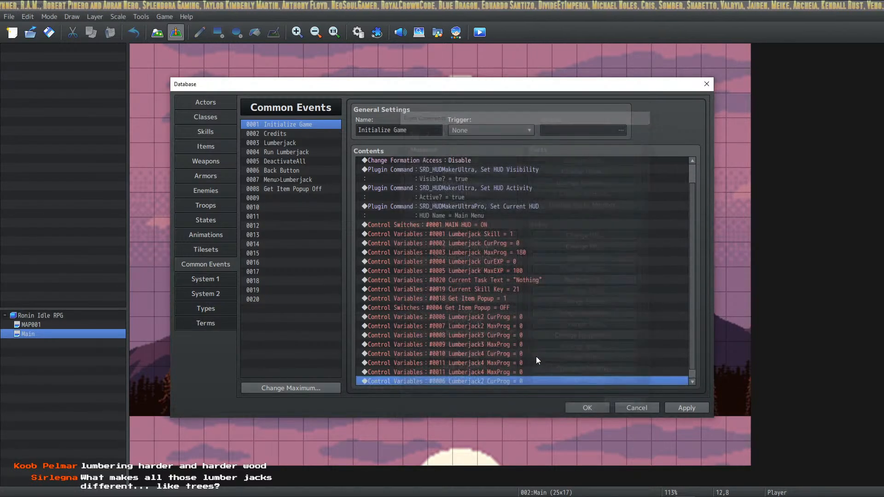
Change the variable of the second Lumberjack4 MaxProg command to 0012 Lumberjack5 CurProg.
{"action": "left_click", "coordinate": [503, 362]}
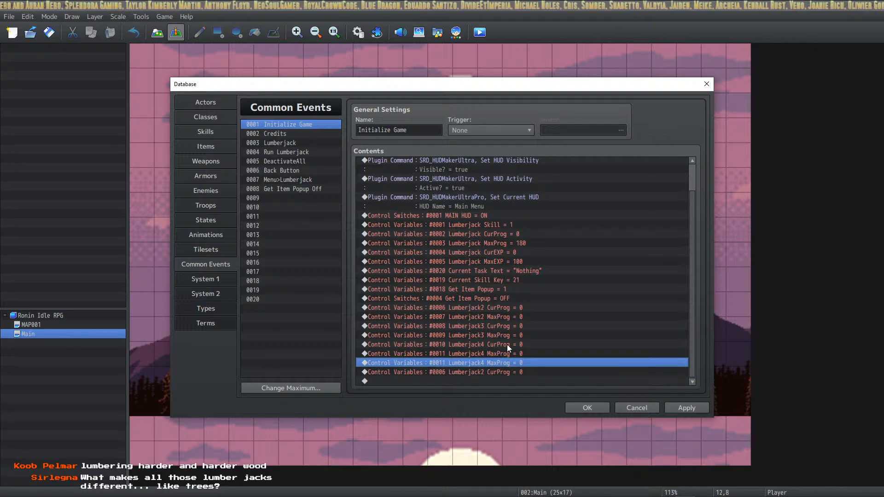
{"action": "key", "text": "Down"}
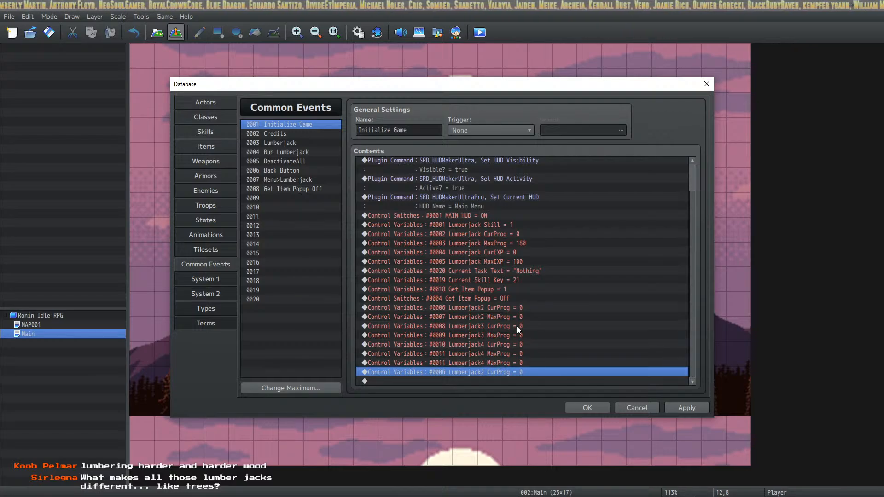
{"action": "left_click", "coordinate": [504, 363]}
{"action": "double_click", "coordinate": [502, 363]}
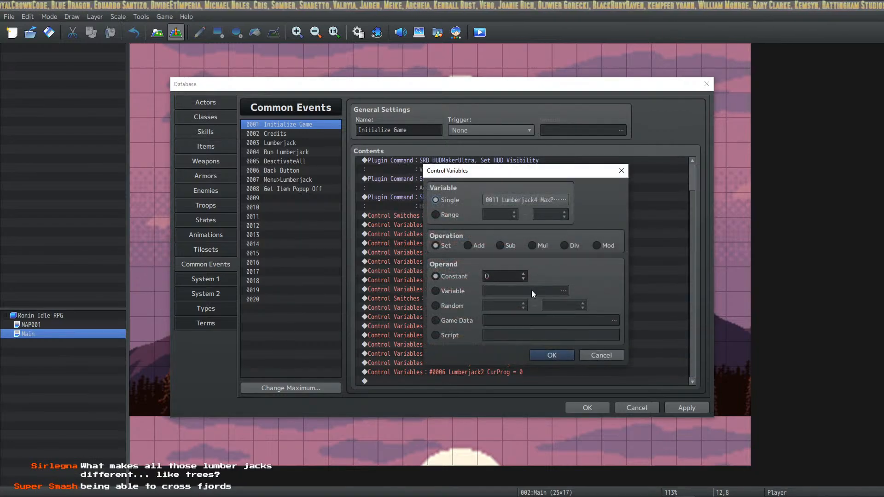
{"action": "left_click", "coordinate": [552, 202]}
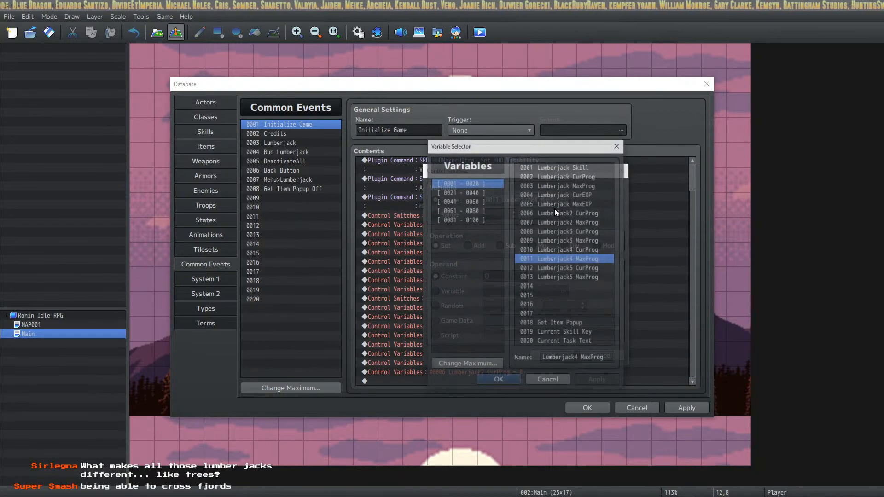
{"action": "left_click", "coordinate": [573, 268]}
{"action": "left_click", "coordinate": [495, 378]}
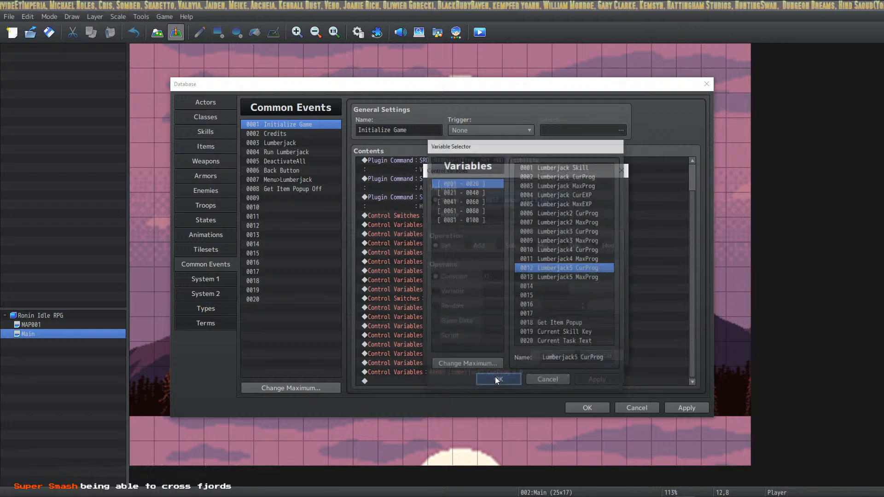
{"action": "left_click", "coordinate": [551, 356]}
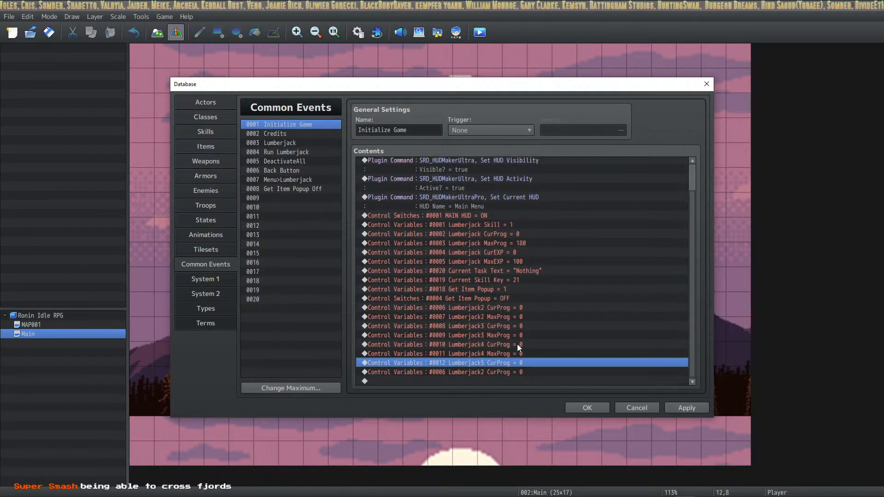
Change the variable of the trailing Lumberjack2 CurProg command to 0013 Lumberjack5 MaxProg and apply the database changes.
{"action": "double_click", "coordinate": [496, 372]}
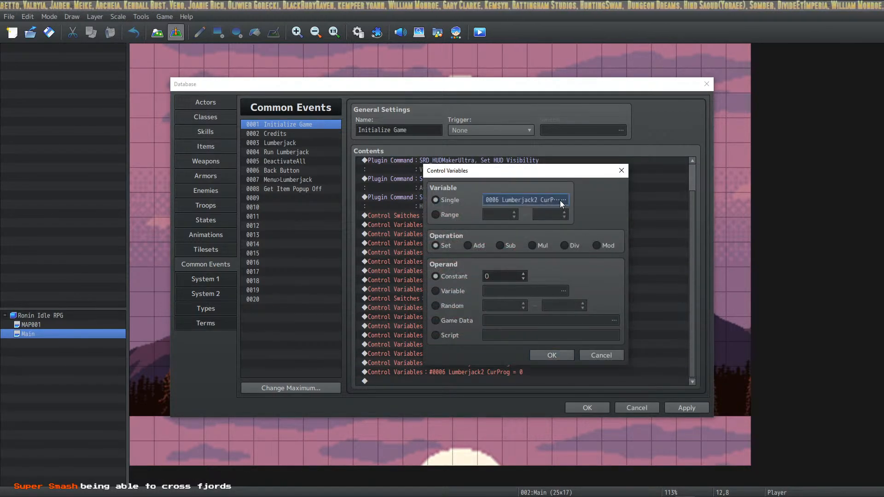
{"action": "left_click", "coordinate": [560, 201]}
{"action": "left_click", "coordinate": [555, 277]}
{"action": "left_click", "coordinate": [498, 381]}
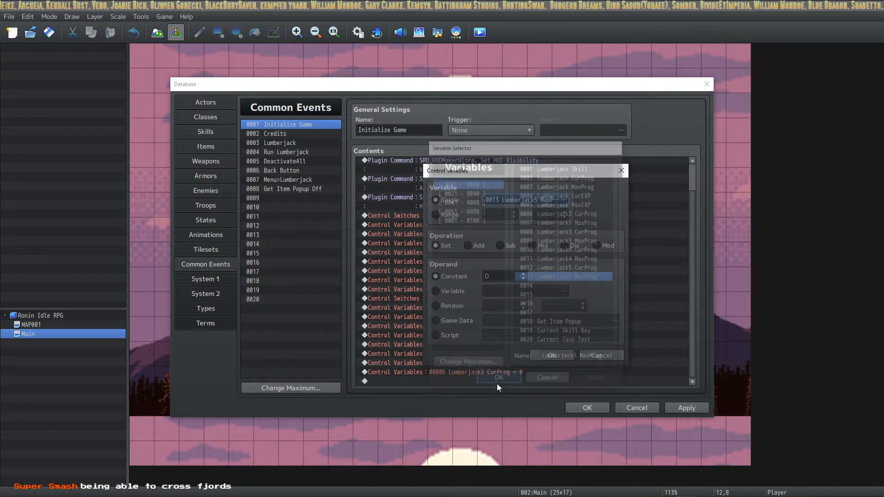
{"action": "left_click", "coordinate": [563, 200]}
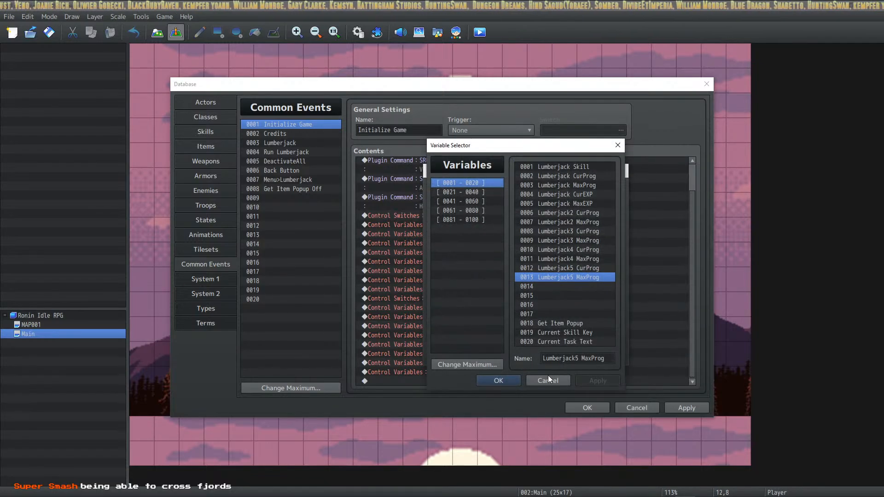
{"action": "left_click", "coordinate": [503, 379]}
{"action": "left_click", "coordinate": [543, 355]}
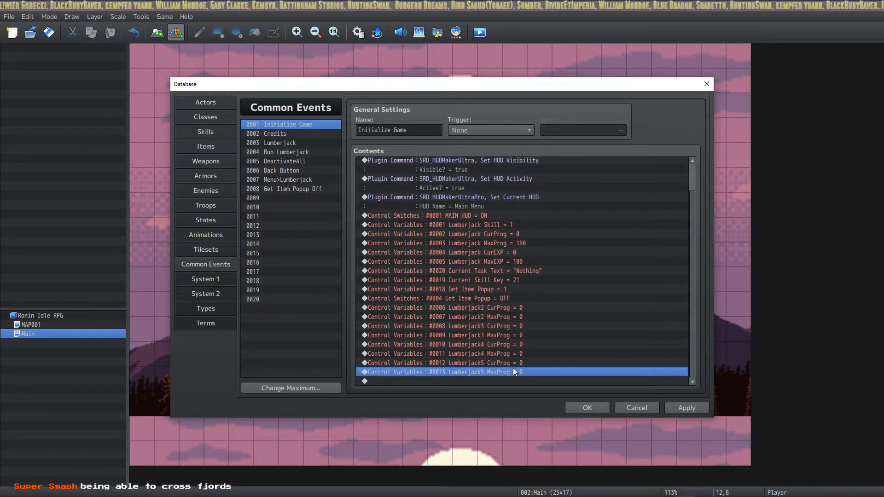
{"action": "mouse_move", "coordinate": [509, 357]}
{"action": "left_mouse_down"}
{"action": "mouse_move", "coordinate": [513, 306]}
{"action": "mouse_move", "coordinate": [504, 372]}
{"action": "left_mouse_up"}
{"action": "left_click", "coordinate": [686, 410]}
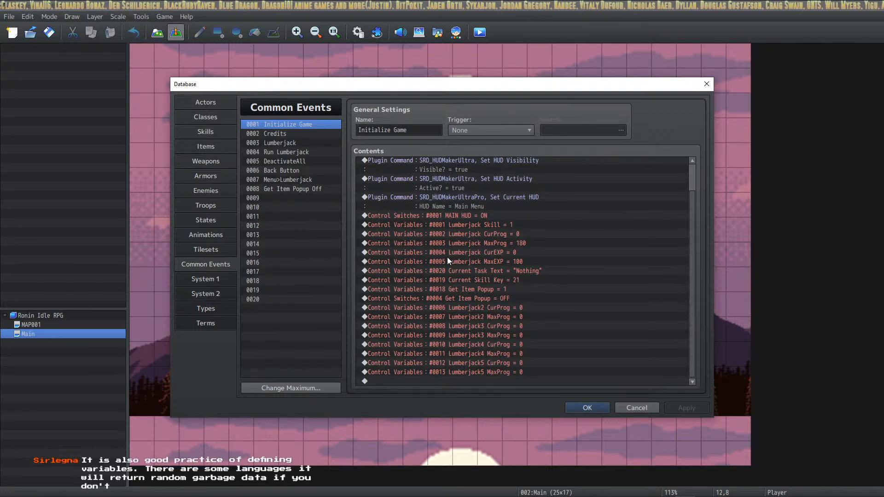
Rename item 0003, the second Hardwood Log in the item database, to White Log.
{"action": "left_click", "coordinate": [522, 308]}
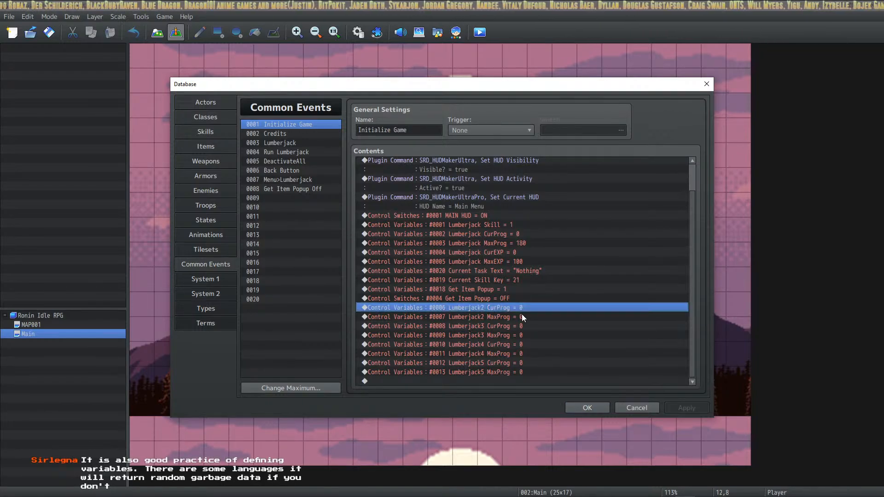
{"action": "left_click", "coordinate": [519, 317]}
{"action": "left_click", "coordinate": [228, 147]}
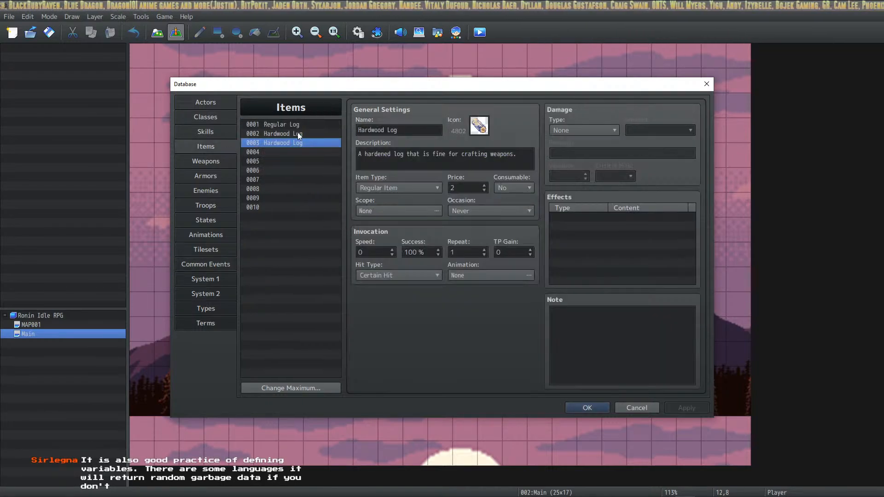
{"action": "left_click", "coordinate": [299, 123]}
{"action": "left_click", "coordinate": [291, 134]}
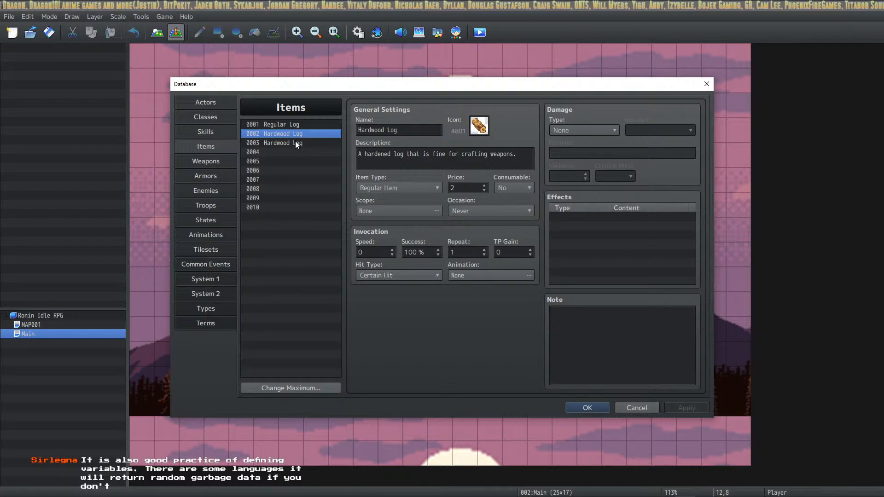
{"action": "left_click", "coordinate": [295, 141]}
{"action": "left_click_drag", "start_coordinate": [384, 133], "coordinate": [349, 128]}
{"action": "type", "text": "White"}
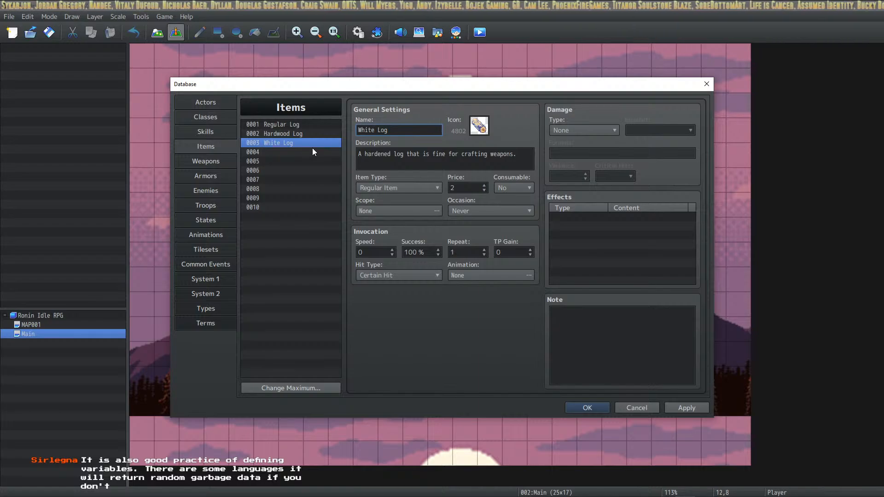
Replace the White Log description with "A brightly colored log.".
{"action": "left_click_drag", "start_coordinate": [394, 156], "coordinate": [364, 154]}
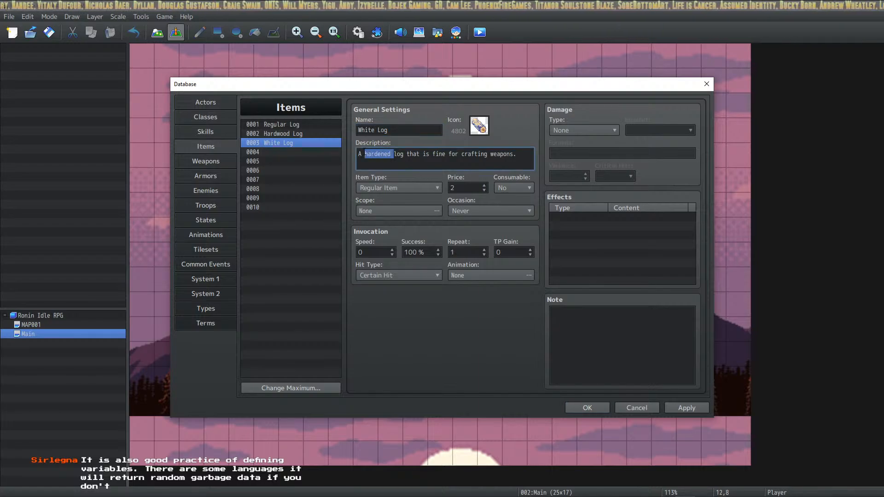
{"action": "type", "text": "Brightly col"}
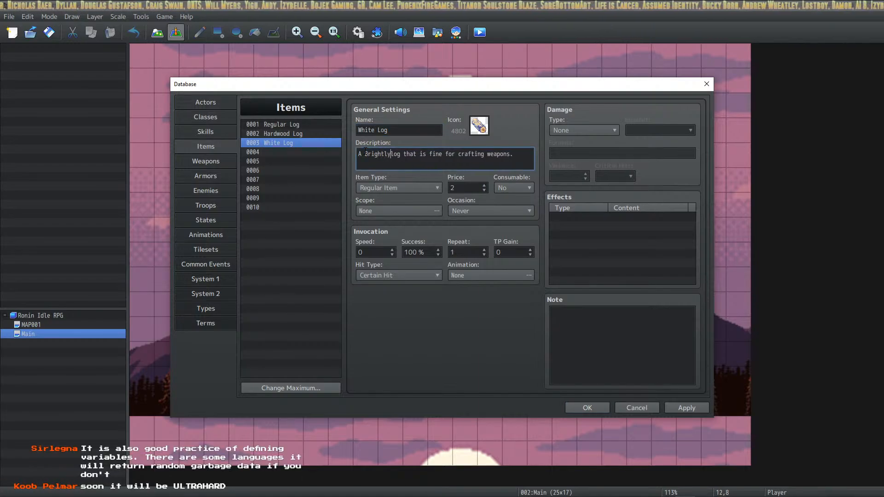
{"action": "type", "text": "ored"}
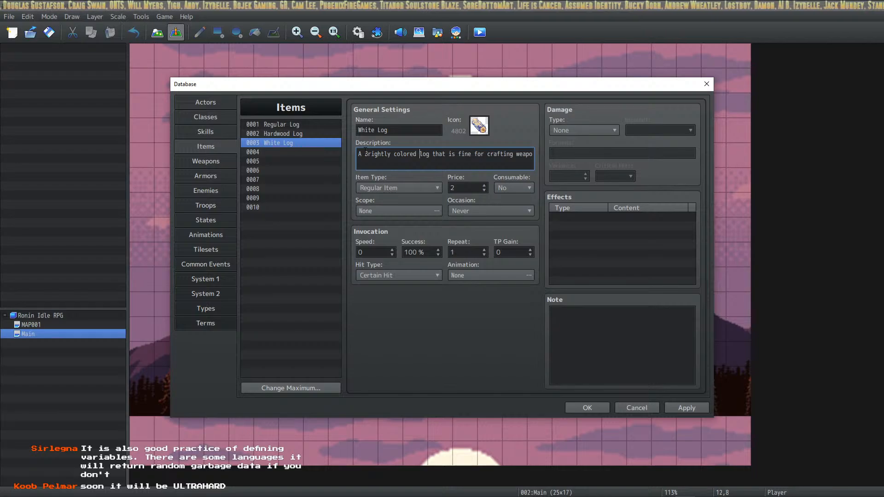
{"action": "key", "text": "Delete"}
{"action": "key", "text": "Delete"}
{"action": "key", "text": "Delete"}
{"action": "key", "text": "Delete"}
{"action": "key", "text": "Delete"}
{"action": "key", "text": "Delete"}
{"action": "key", "text": "Delete"}
{"action": "key", "text": "Delete"}
{"action": "key", "text": "Delete"}
{"action": "key", "text": "Delete"}
{"action": "key", "text": "Delete"}
{"action": "key", "text": "Delete"}
{"action": "key", "text": "Delete"}
{"action": "key", "text": "Delete"}
{"action": "key", "text": "Delete"}
{"action": "key", "text": "Delete"}
{"action": "key", "text": "Delete"}
{"action": "key", "text": "Delete"}
{"action": "key", "text": "Delete"}
{"action": "key", "text": "Delete"}
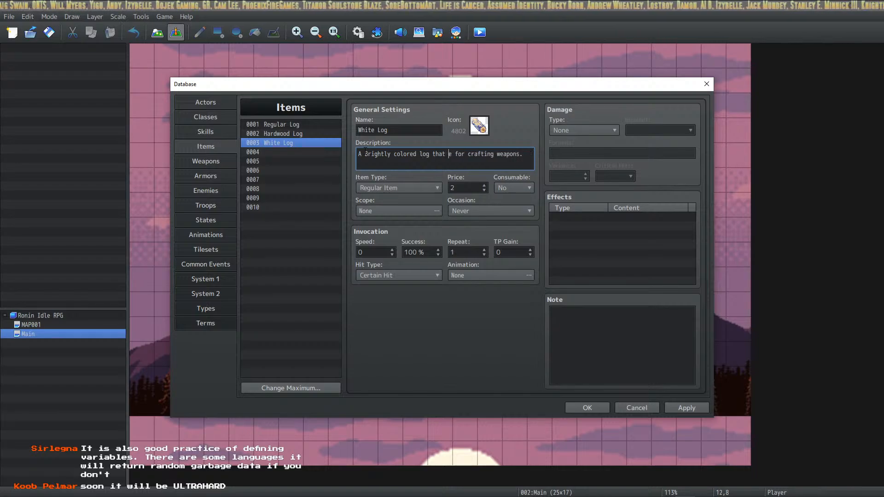
{"action": "key", "text": "BackSpace"}
{"action": "key", "text": "BackSpace"}
{"action": "key", "text": "BackSpace"}
{"action": "key", "text": "BackSpace"}
{"action": "key", "text": "BackSpace"}
{"action": "key", "text": "BackSpace"}
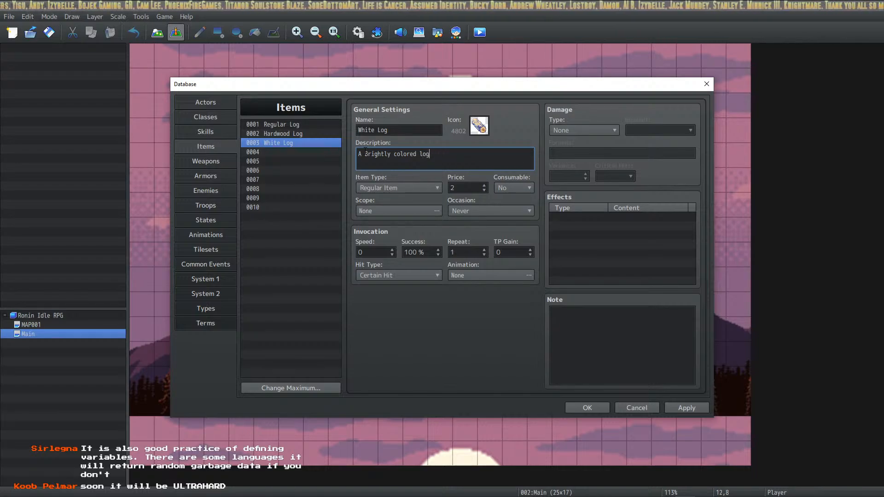
{"action": "type", "text": "."}
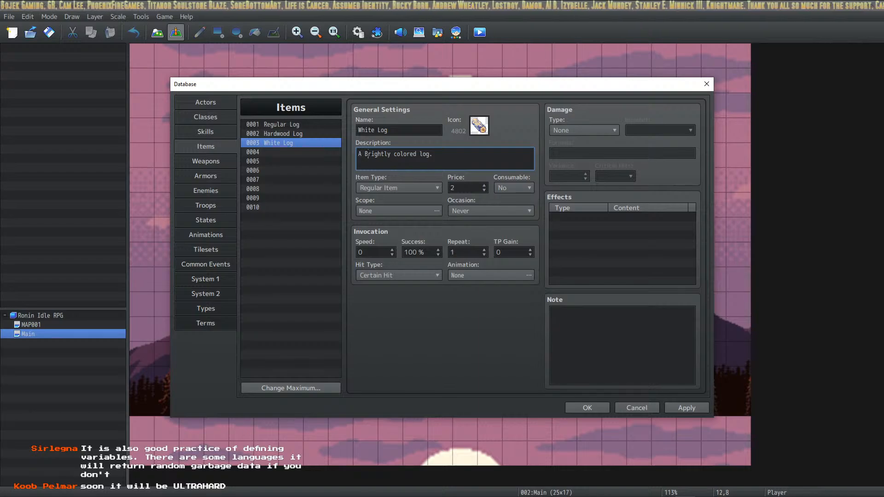
{"action": "key", "text": "BackSpace"}
{"action": "type", "text": "b"}
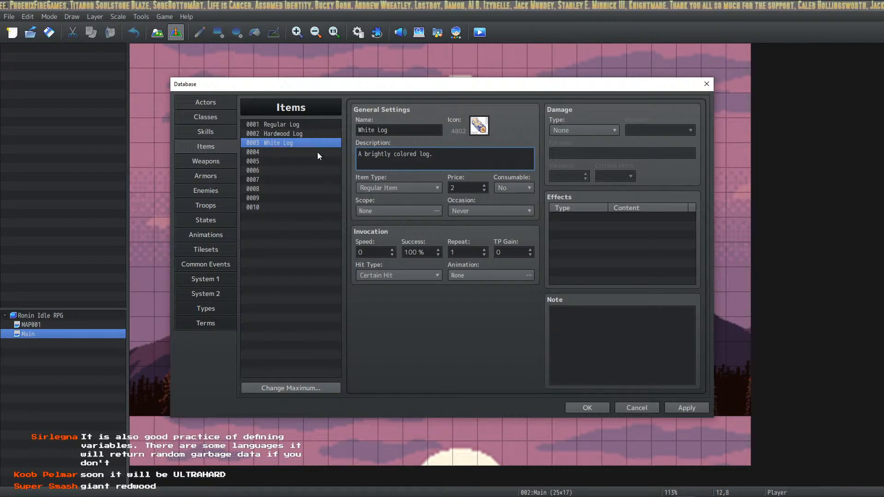
Set the White Log's price to 3, one step above the Hardwood Log.
{"action": "left_click", "coordinate": [322, 134]}
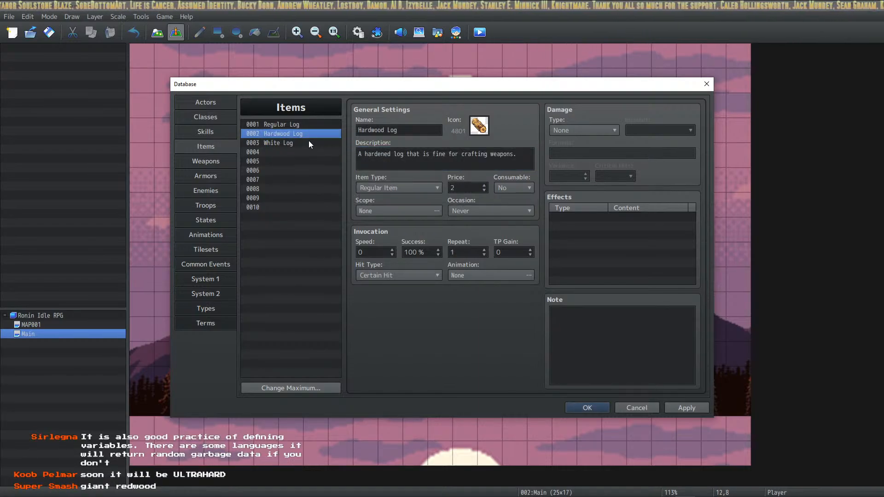
{"action": "left_click", "coordinate": [308, 143]}
{"action": "left_click", "coordinate": [453, 186]}
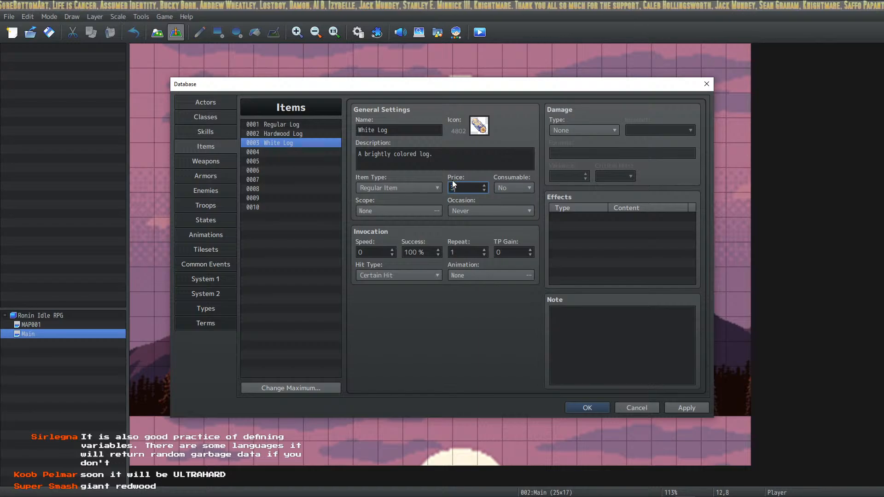
Duplicate the White Log item into the empty slot 0004.
{"action": "left_click", "coordinate": [297, 152]}
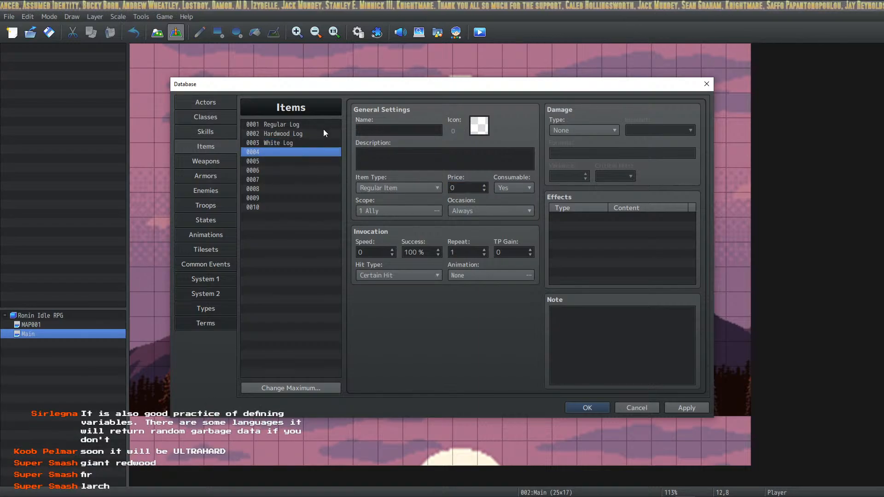
{"action": "left_click", "coordinate": [310, 144]}
{"action": "left_click", "coordinate": [297, 152]}
{"action": "key", "text": "ctrl+v"}
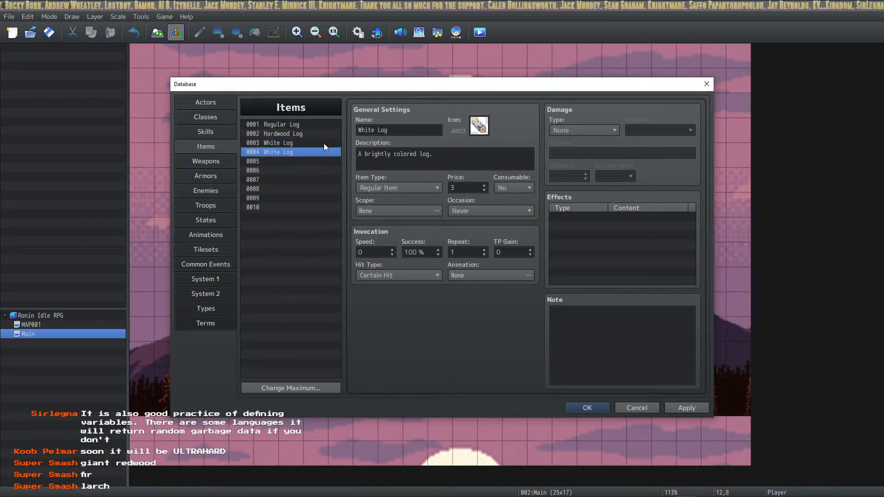
Give item 0004 the log icon 4803 and rename it to Birch Log.
{"action": "double_click", "coordinate": [479, 126]}
{"action": "left_click", "coordinate": [372, 255]}
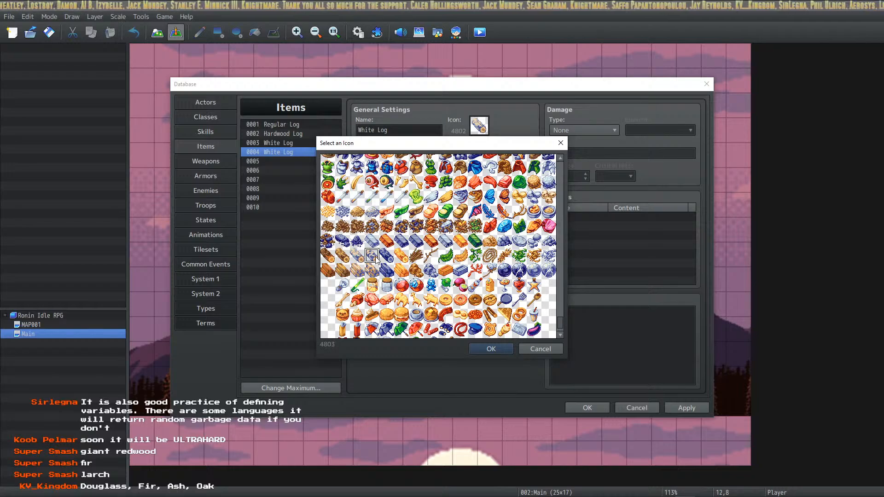
{"action": "left_click", "coordinate": [490, 349]}
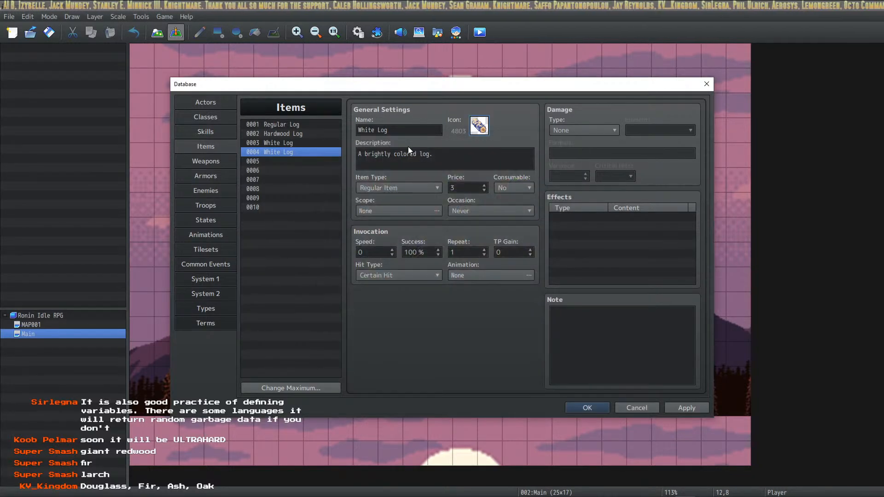
{"action": "mouse_move", "coordinate": [359, 130]}
{"action": "left_mouse_down"}
{"action": "mouse_move", "coordinate": [390, 130]}
{"action": "mouse_move", "coordinate": [374, 130]}
{"action": "left_mouse_up"}
{"action": "type", "text": "Bitch"}
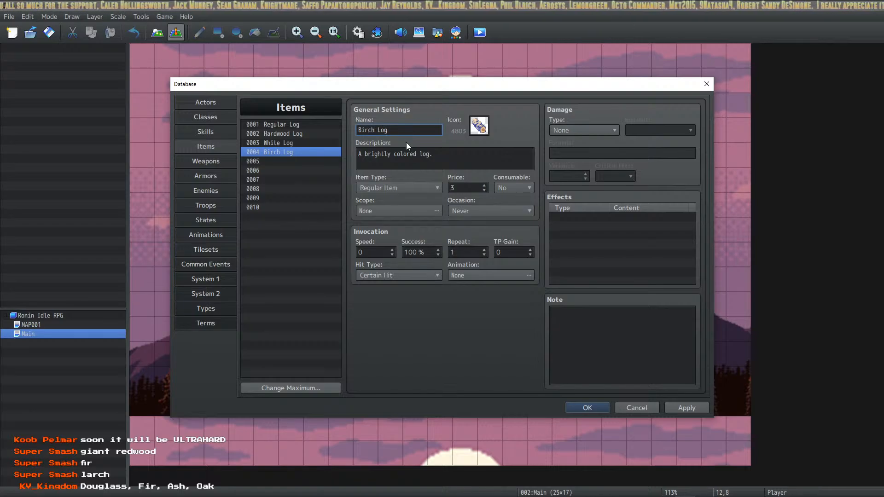
Set the Birch Log's description to "A very sturdy Birch Log." and its price to 4.
{"action": "left_click_drag", "start_coordinate": [441, 155], "coordinate": [342, 148]}
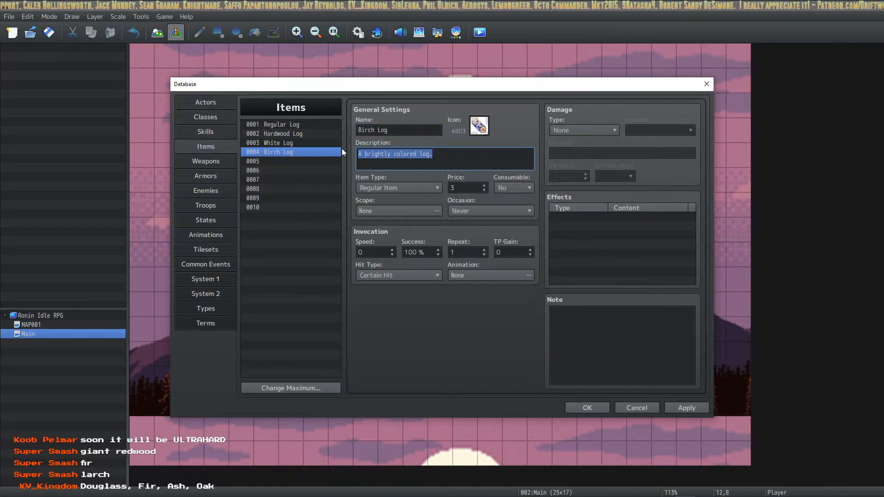
{"action": "type", "text": "A ve"}
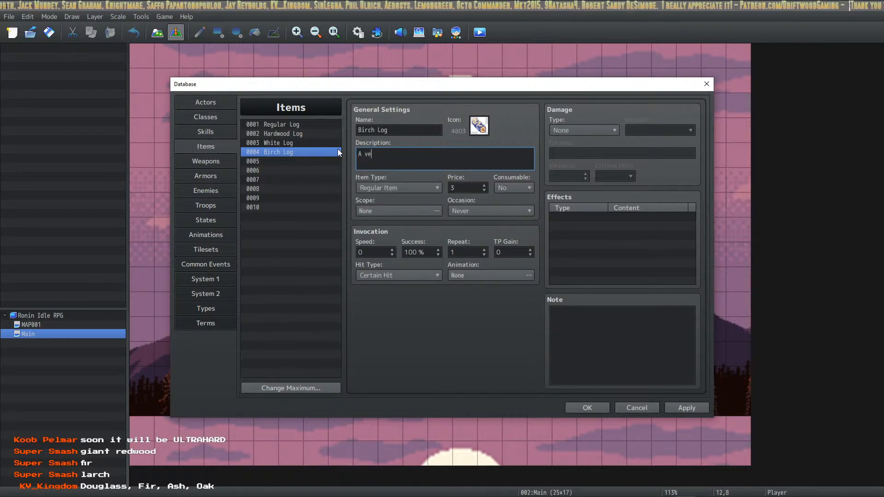
{"action": "type", "text": "ry sturdy Birch"}
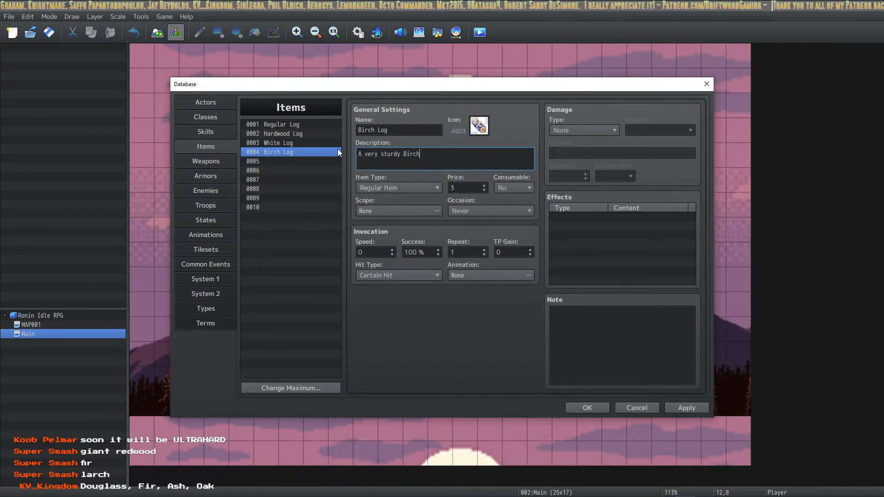
{"action": "type", "text": " w"}
{"action": "key", "text": "BackSpace"}
{"action": "type", "text": "Log."}
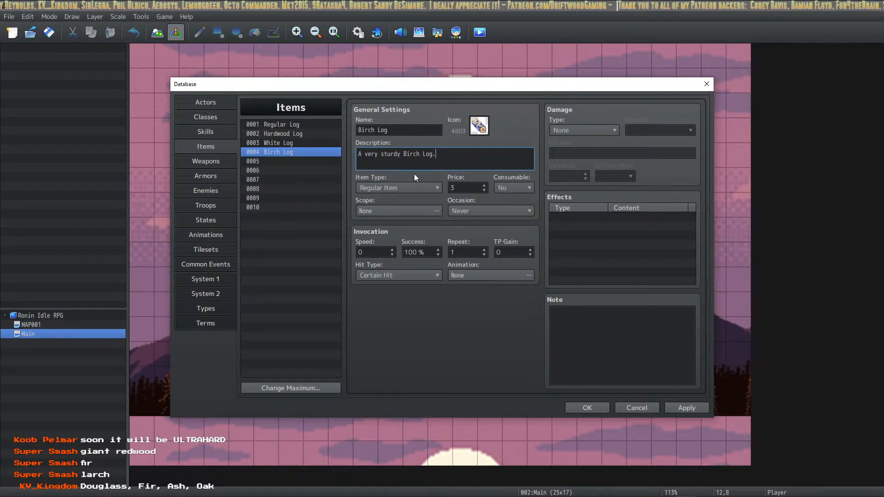
{"action": "scroll", "coordinate": [463, 188], "scroll_direction": "up", "scroll_amount": 2}
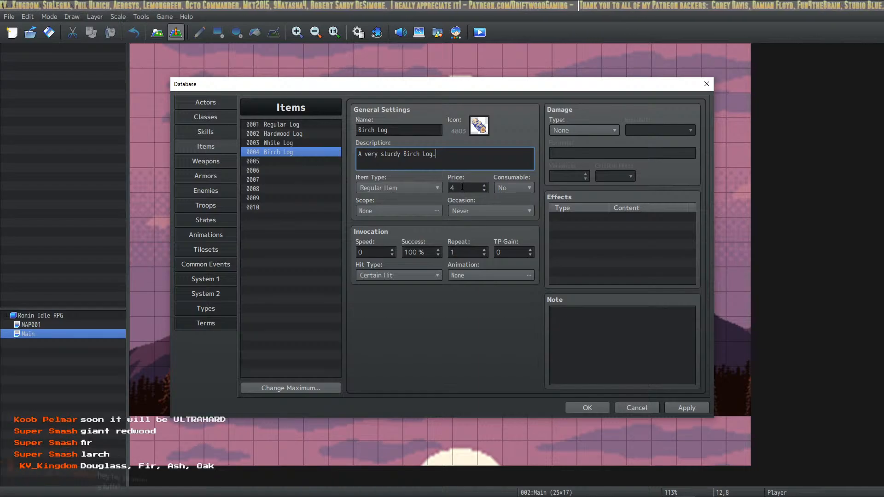
Duplicate the Birch Log into slot 0005 and change the copy's icon to the dark blue log 4804.
{"action": "left_click", "coordinate": [285, 153]}
{"action": "key", "text": "ctrl+c"}
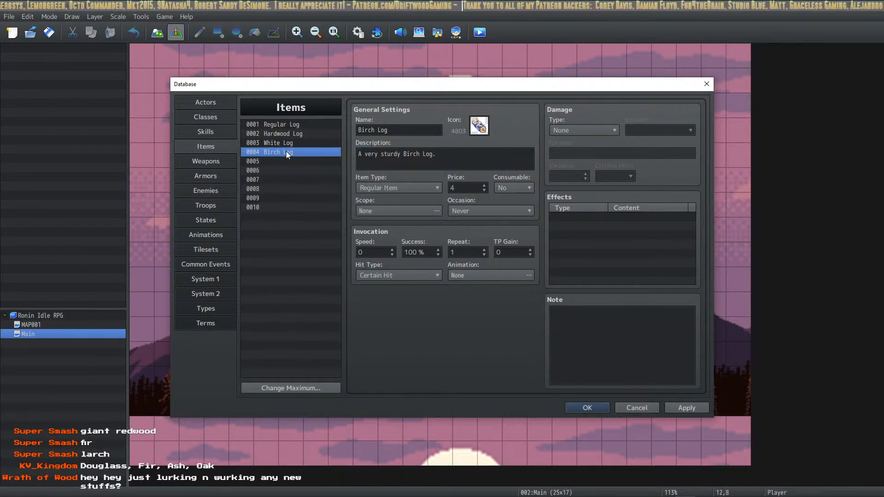
{"action": "left_click", "coordinate": [281, 158]}
{"action": "key", "text": "ctrl+v"}
{"action": "double_click", "coordinate": [484, 133]}
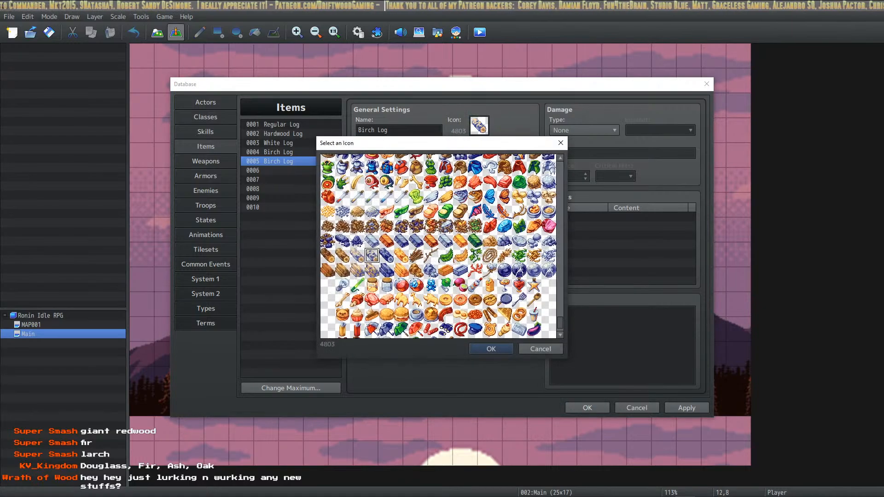
{"action": "left_click", "coordinate": [387, 256]}
{"action": "left_click", "coordinate": [490, 349]}
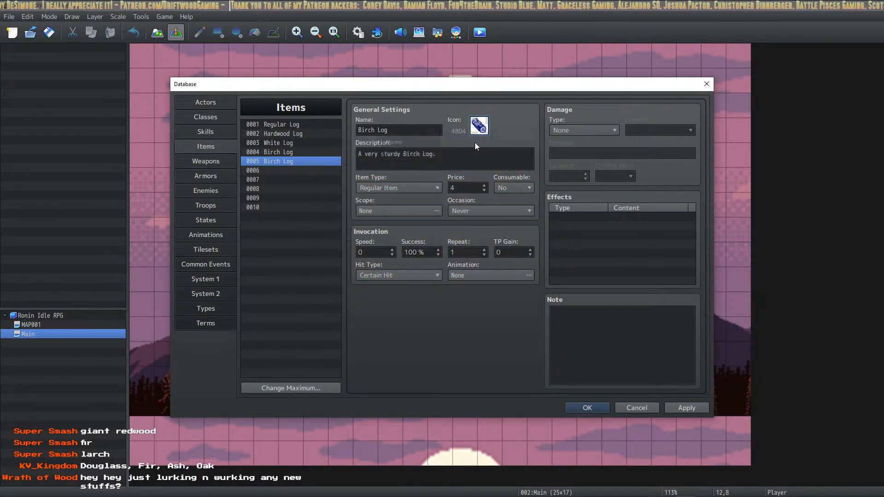
Rename item 0005 to Petrified Log and set its description to "An ancient solidified piece of timber.".
{"action": "double_click", "coordinate": [366, 130]}
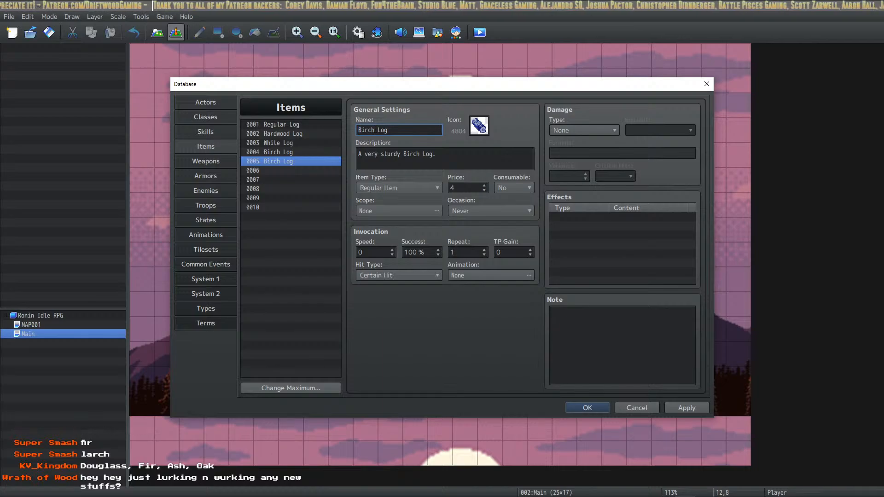
{"action": "type", "text": "Petrified"}
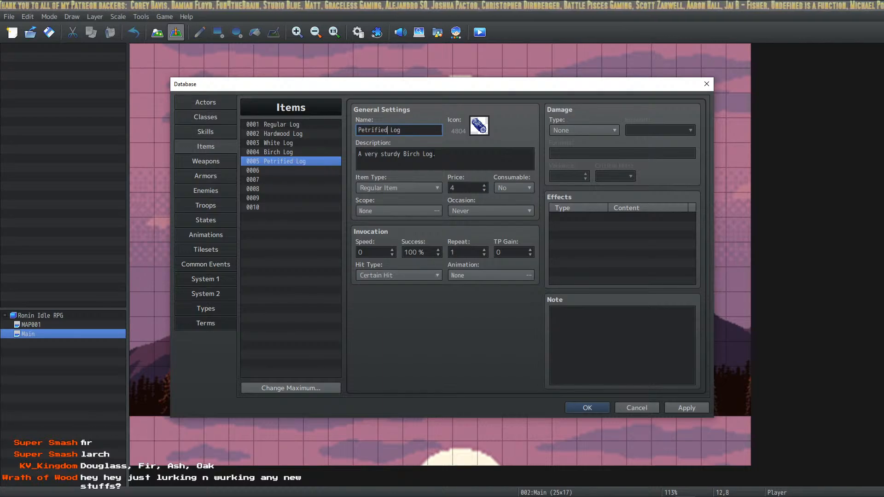
{"action": "left_click_drag", "start_coordinate": [450, 155], "coordinate": [353, 149]}
{"action": "type", "text": "An "}
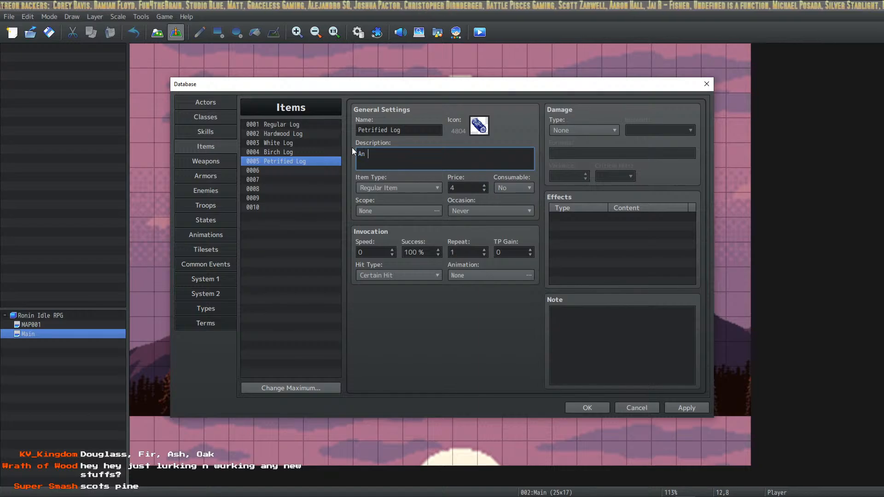
{"action": "type", "text": "ancient sol"}
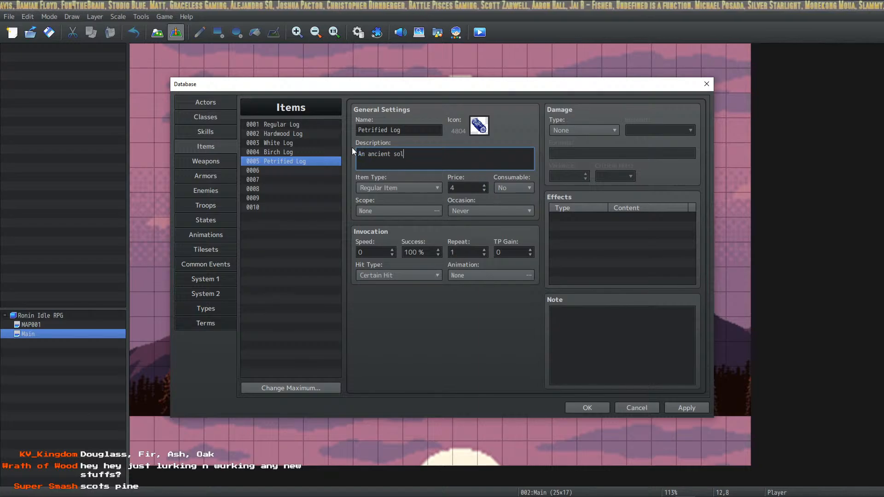
{"action": "type", "text": "idified "}
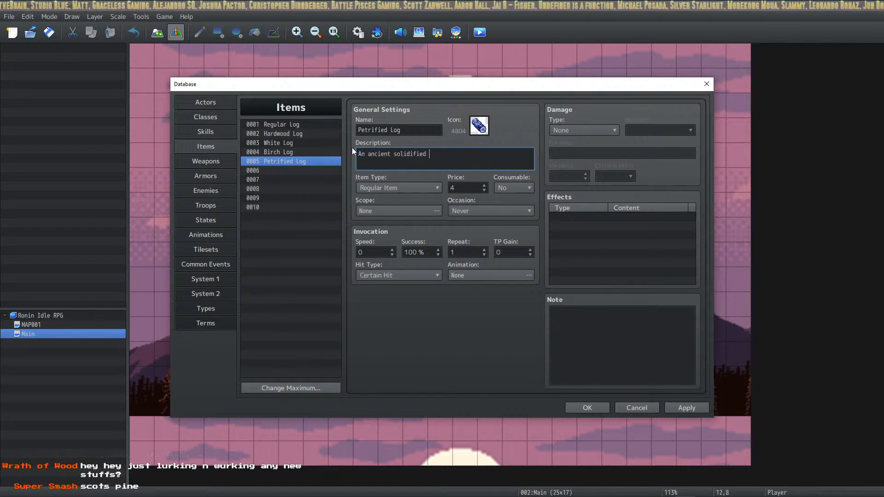
{"action": "type", "text": "piece of timber"}
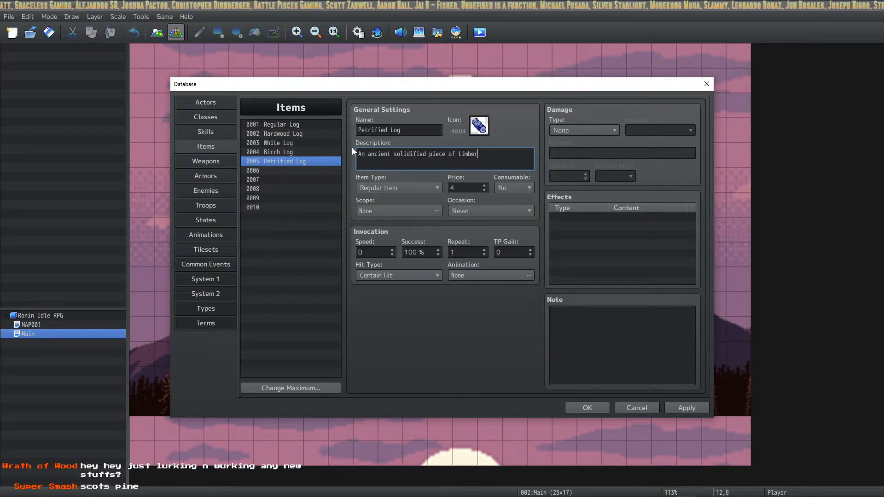
{"action": "key", "text": "BackSpace"}
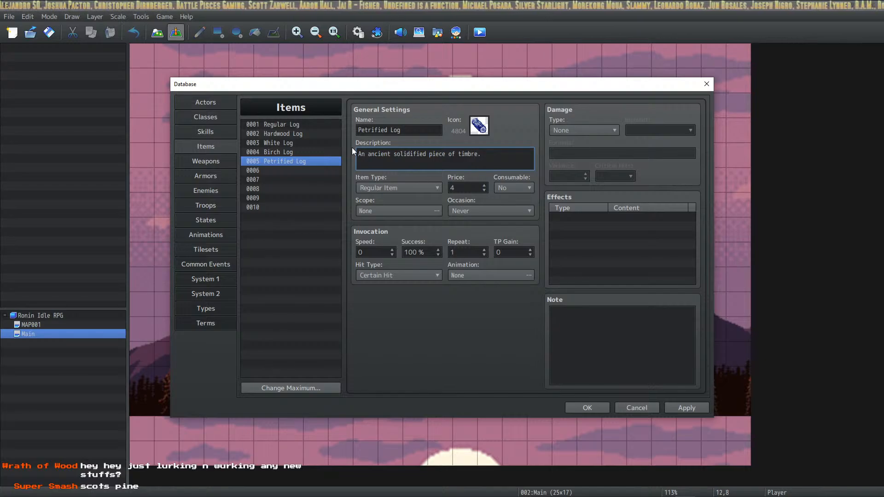
{"action": "type", "text": "r."}
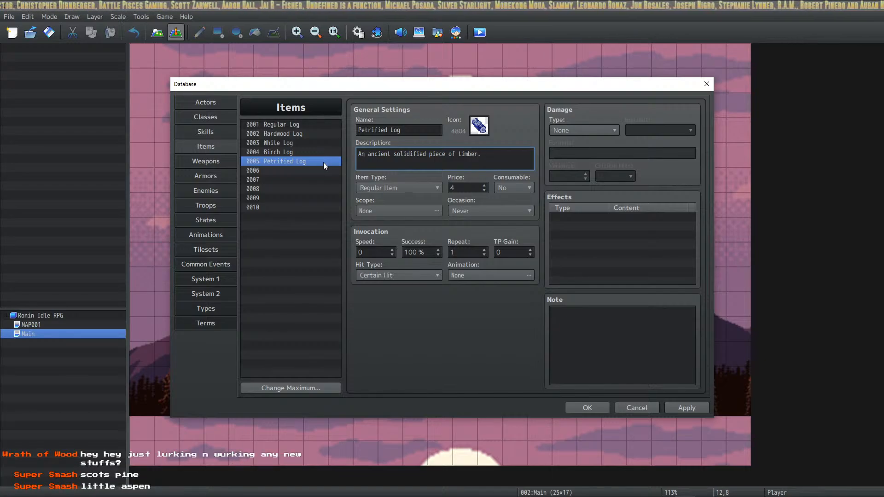
Duplicate the Petrified Log into slot 0006 and change the copy's icon to the orange log 4805.
{"action": "left_click", "coordinate": [299, 170]}
{"action": "key", "text": "ctrl+v"}
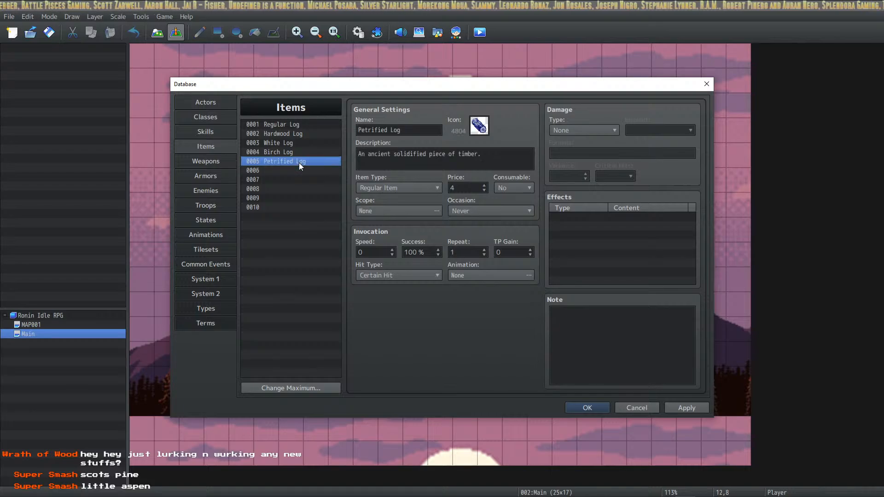
{"action": "left_click", "coordinate": [479, 125]}
{"action": "left_click", "coordinate": [401, 255]}
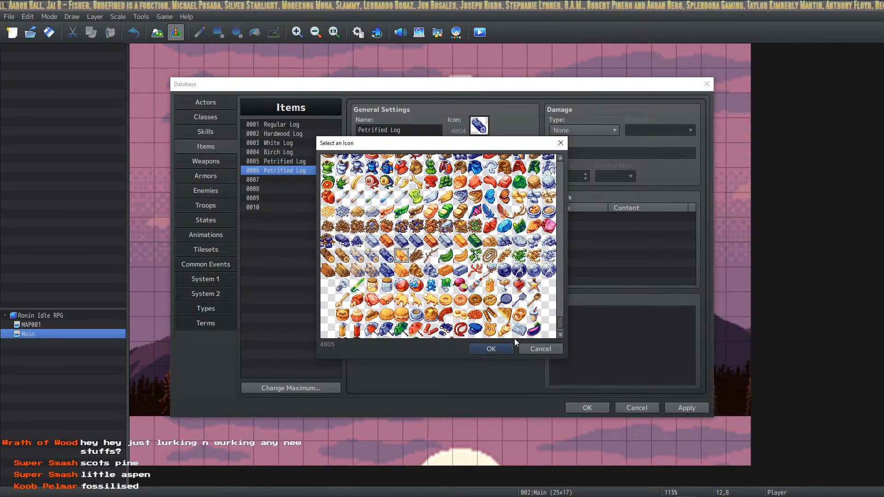
{"action": "left_click", "coordinate": [490, 349]}
Rename item 0006 to Driftwood Log and set its description to "Marvel at the opness of this wood.".
{"action": "double_click", "coordinate": [383, 129]}
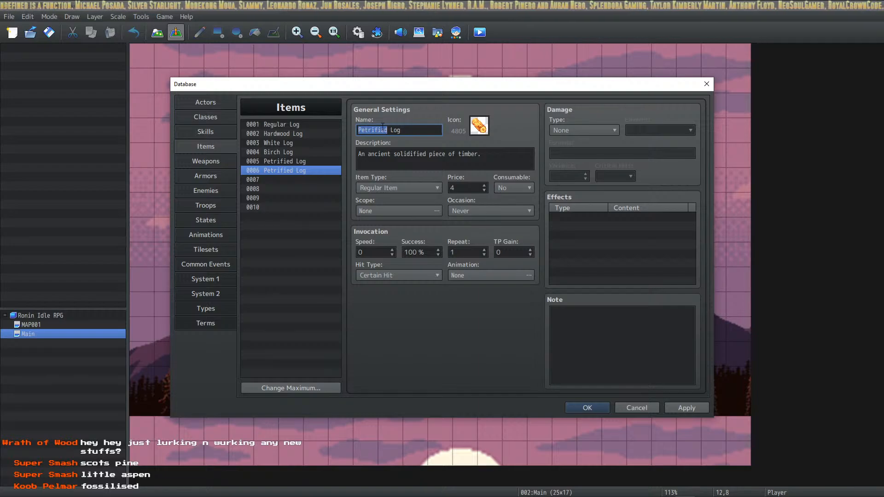
{"action": "type", "text": "Driftwood"}
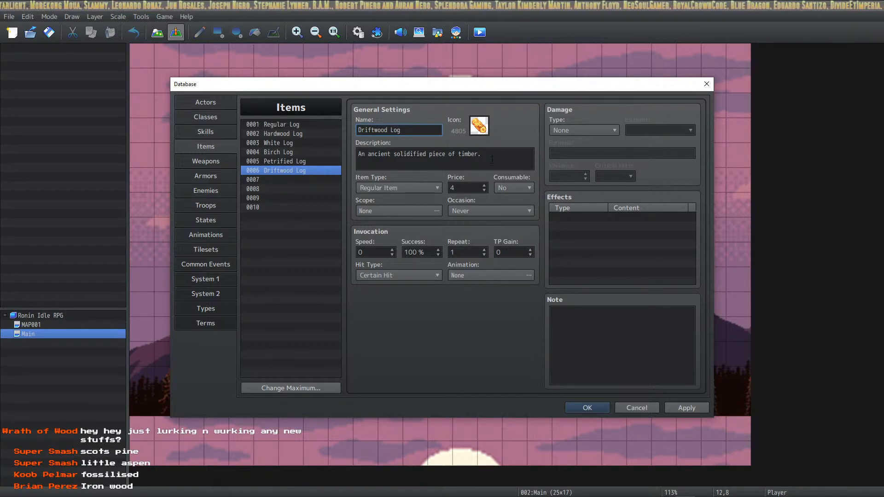
{"action": "left_click_drag", "start_coordinate": [491, 159], "coordinate": [305, 148]}
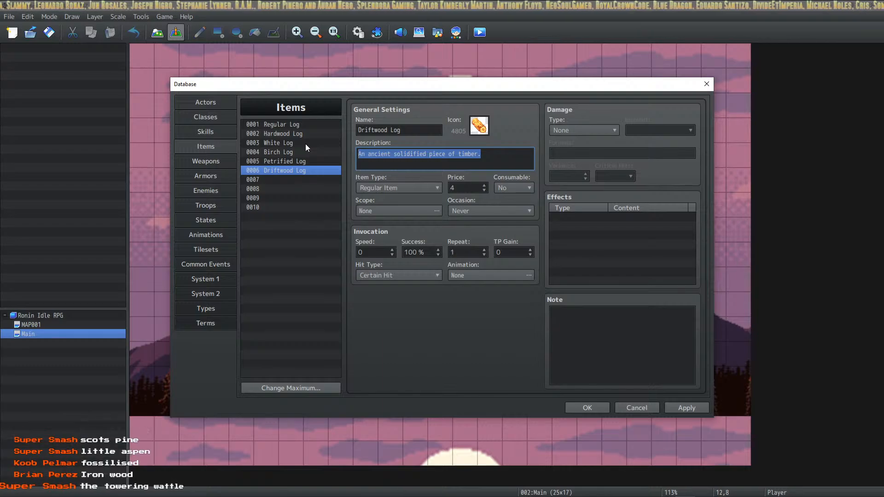
{"action": "key", "text": "BackSpace"}
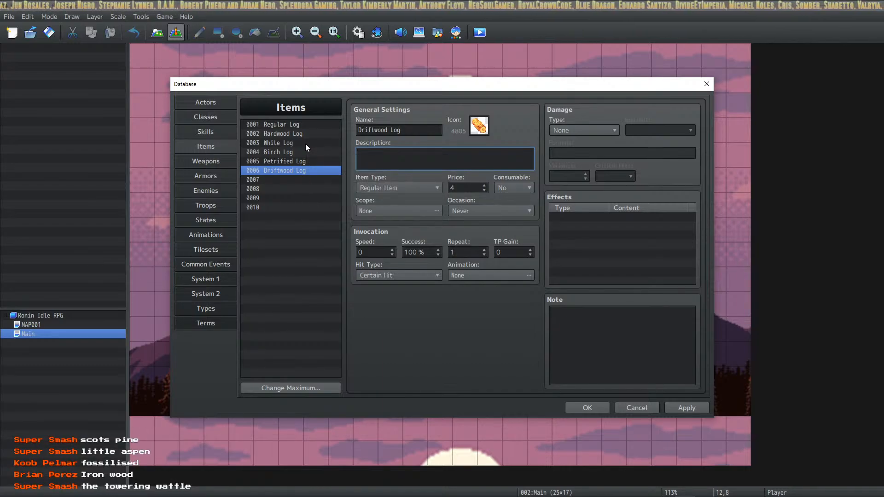
{"action": "type", "text": "Marvel at the opee"}
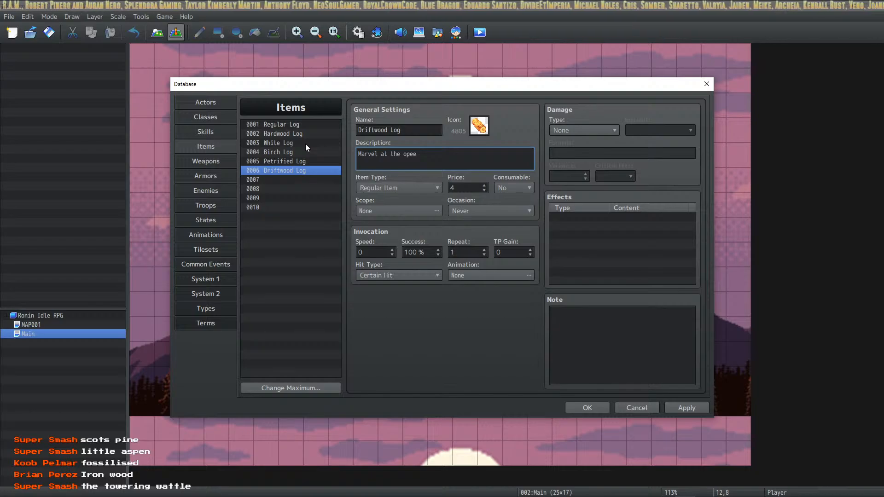
{"action": "key", "text": "BackSpace"}
{"action": "key", "text": "BackSpace"}
{"action": "type", "text": "ness "}
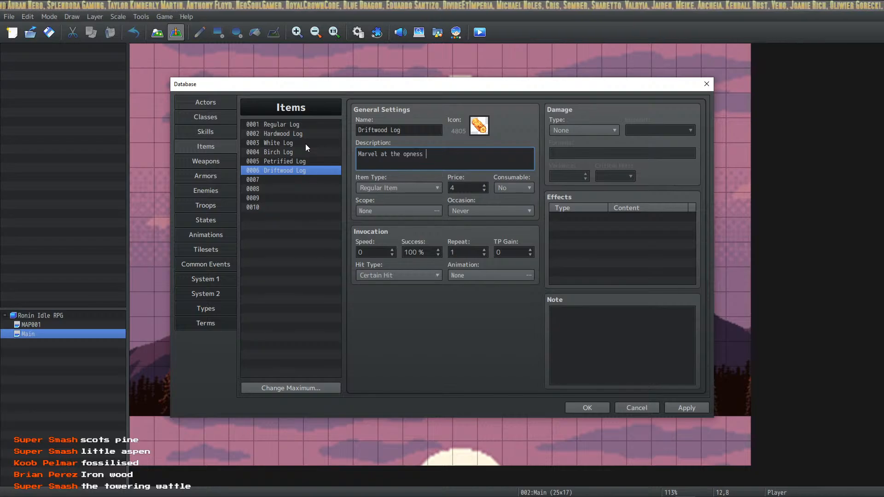
{"action": "type", "text": "of this wood."}
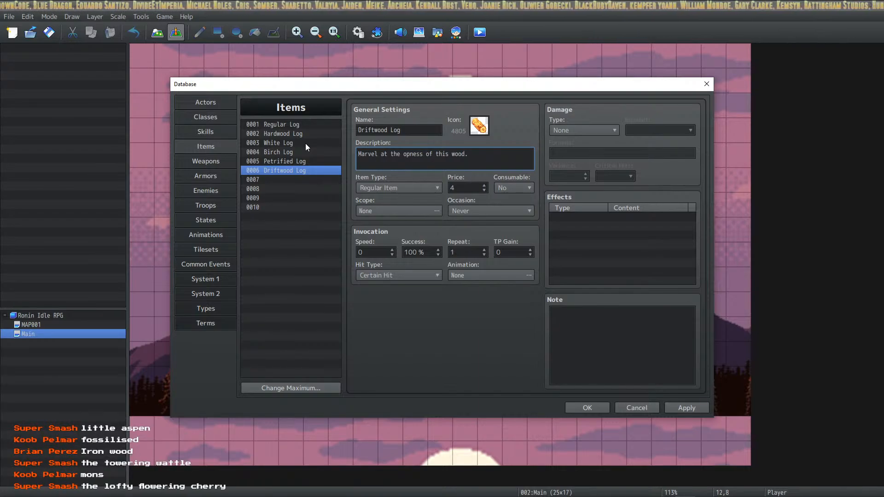
Set the Driftwood Log's price to 5, then apply the item changes and close the database.
{"action": "scroll", "coordinate": [470, 188], "scroll_direction": "up", "scroll_amount": 1}
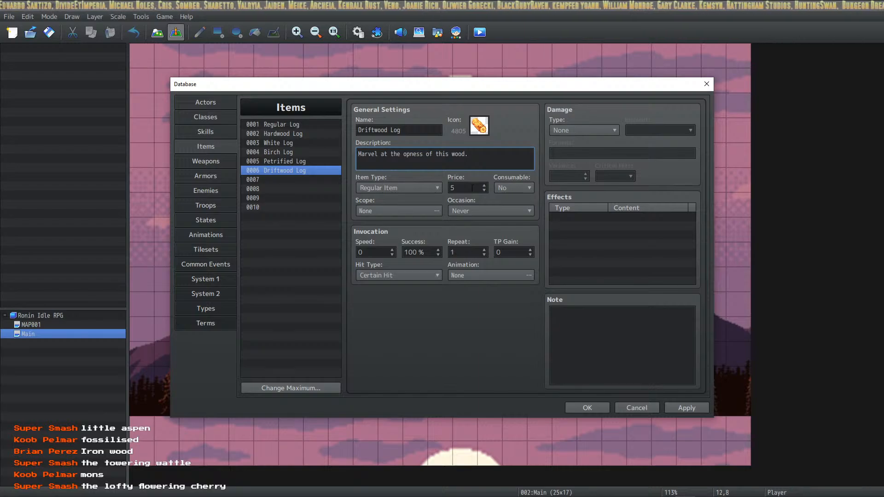
{"action": "left_click", "coordinate": [675, 409]}
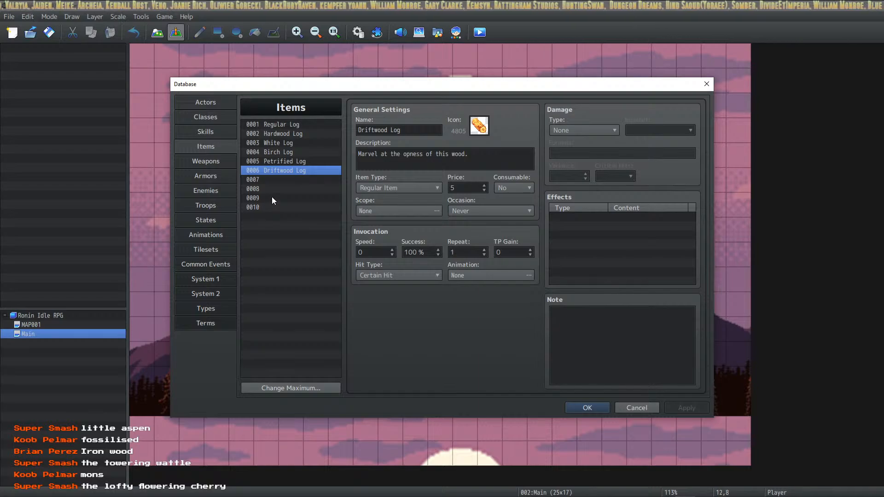
{"action": "left_click", "coordinate": [302, 161]}
{"action": "left_click", "coordinate": [290, 172]}
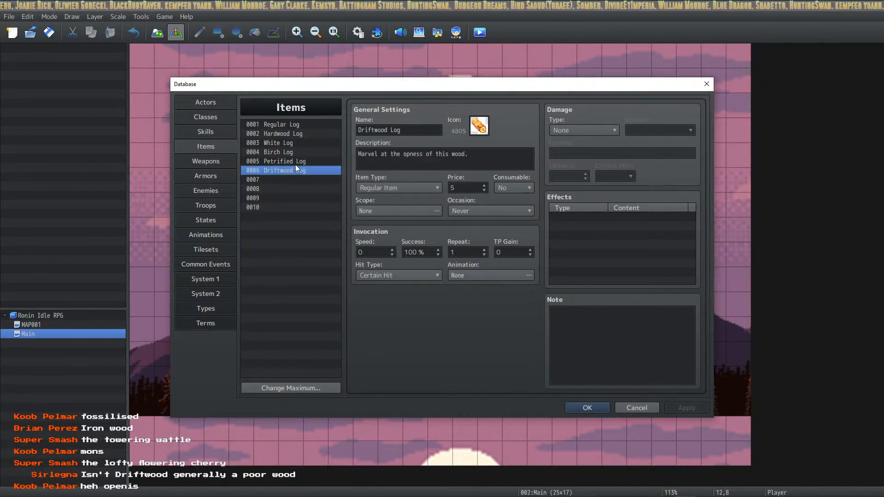
{"action": "left_click", "coordinate": [294, 162]}
{"action": "left_click", "coordinate": [292, 154]}
{"action": "left_click", "coordinate": [288, 171]}
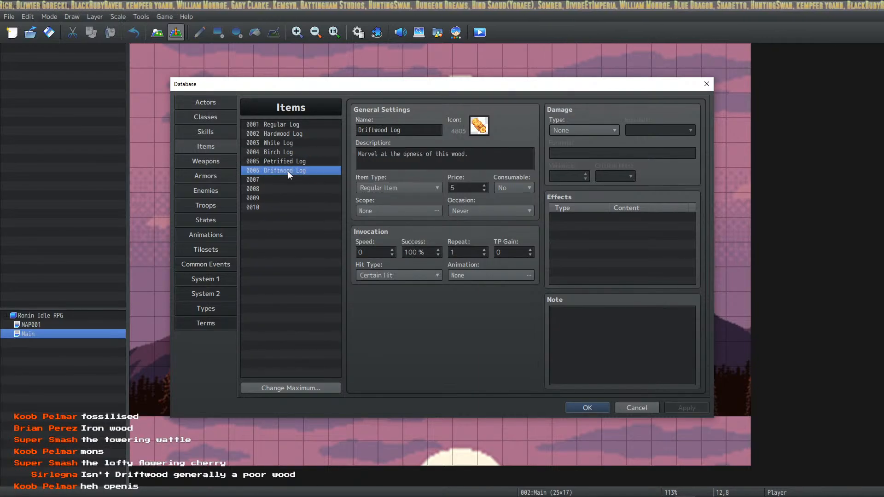
{"action": "left_click", "coordinate": [588, 408]}
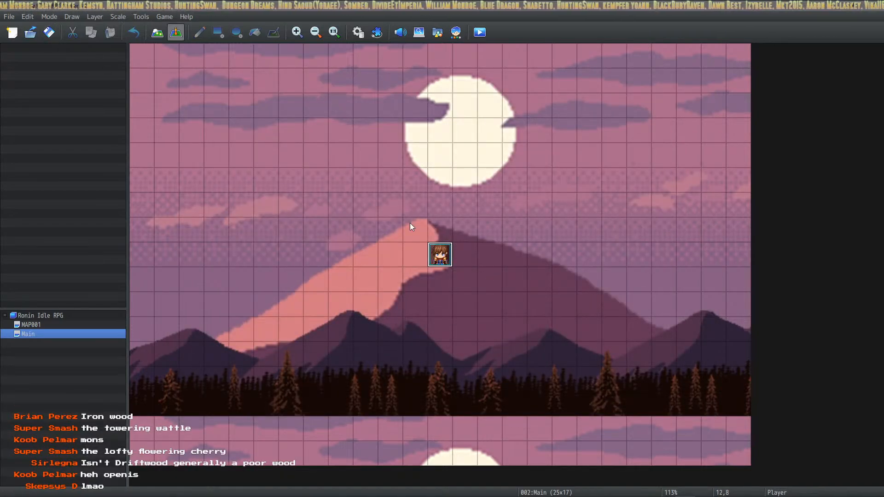
Switch to HUD Maker Ultra and set the Hardwood Log EXP bar's gauge value to variable 0006.
{"action": "key", "text": "alt+Tab"}
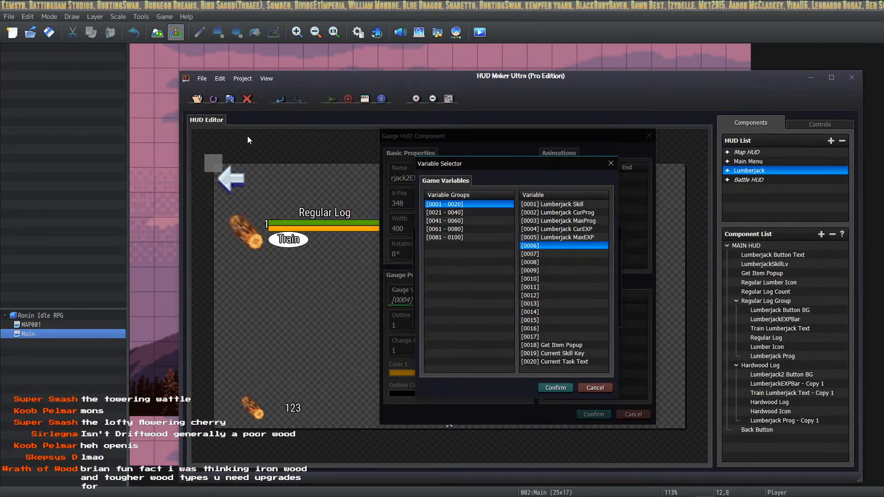
{"action": "left_click", "coordinate": [556, 388]}
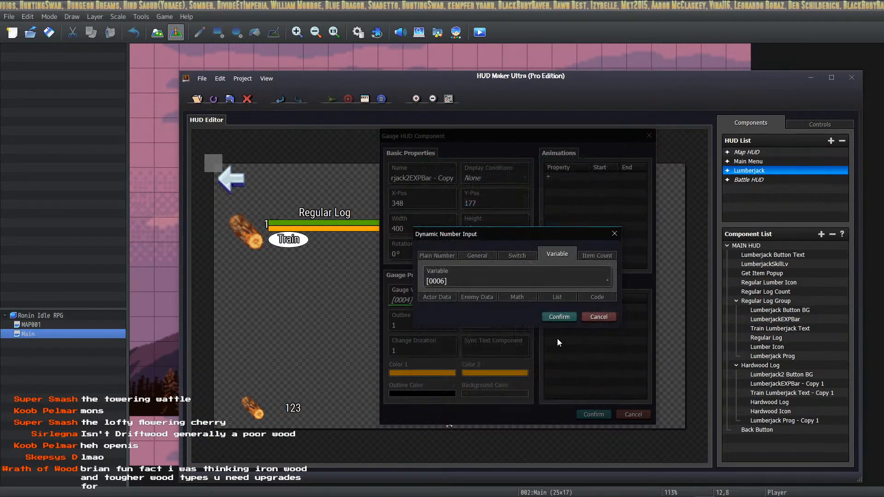
{"action": "left_click", "coordinate": [557, 316]}
{"action": "left_click", "coordinate": [594, 414]}
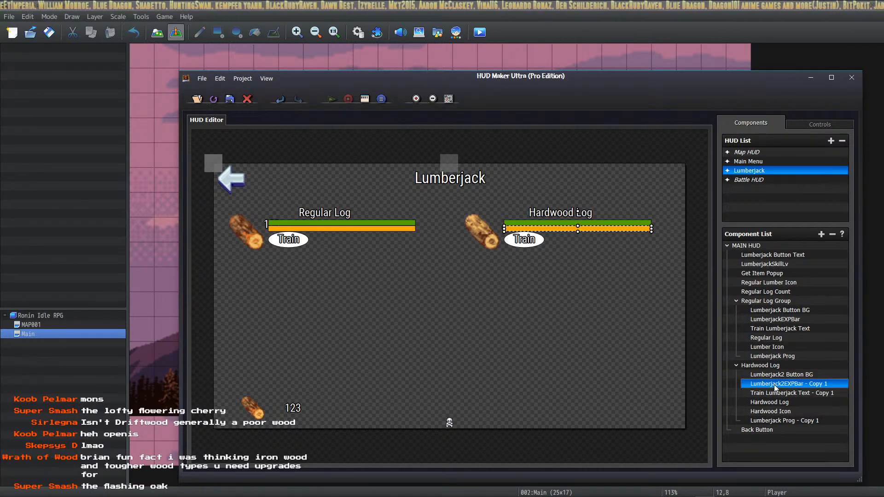
{"action": "double_click", "coordinate": [755, 384]}
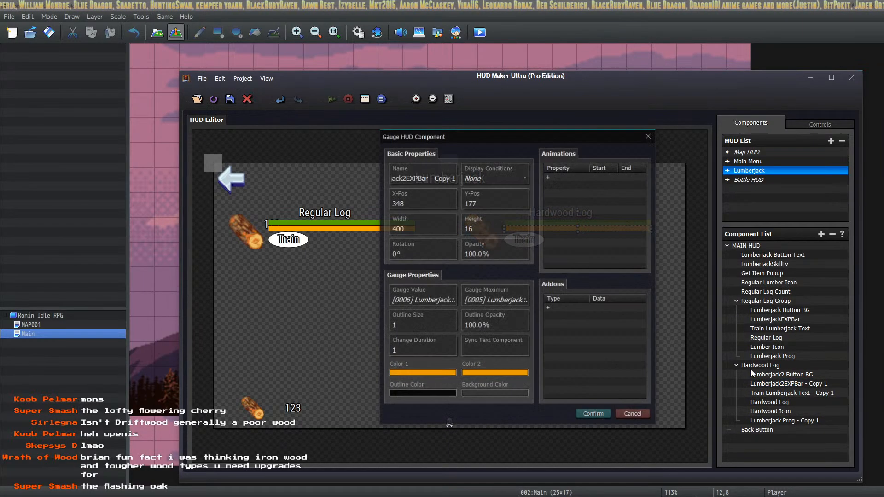
{"action": "left_click", "coordinate": [438, 297]}
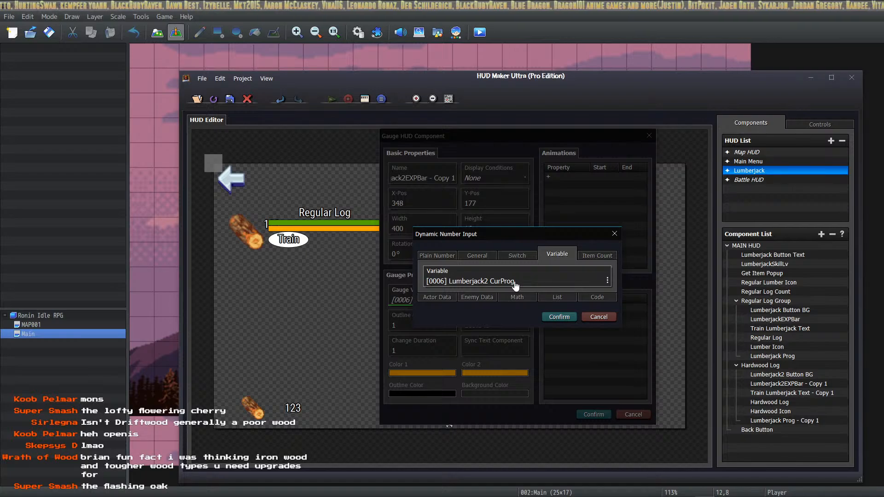
{"action": "left_click", "coordinate": [557, 317]}
{"action": "left_click", "coordinate": [495, 299]}
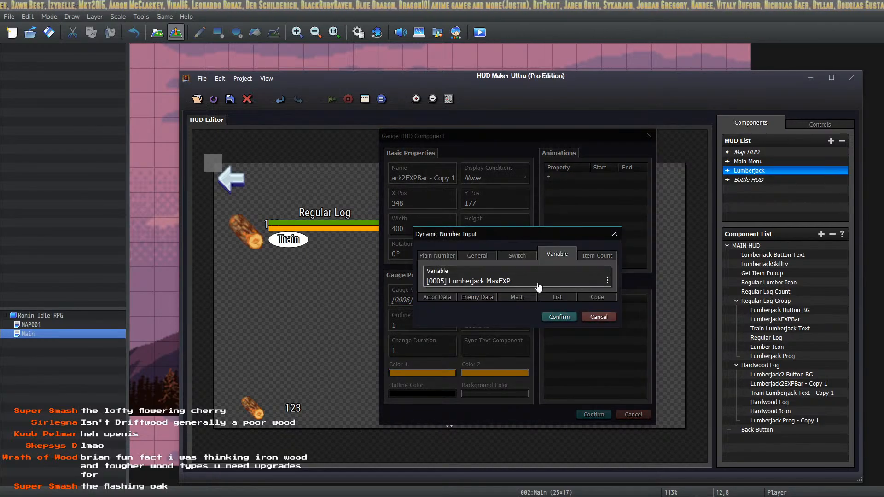
{"action": "left_click", "coordinate": [537, 281]}
{"action": "left_click", "coordinate": [562, 254]}
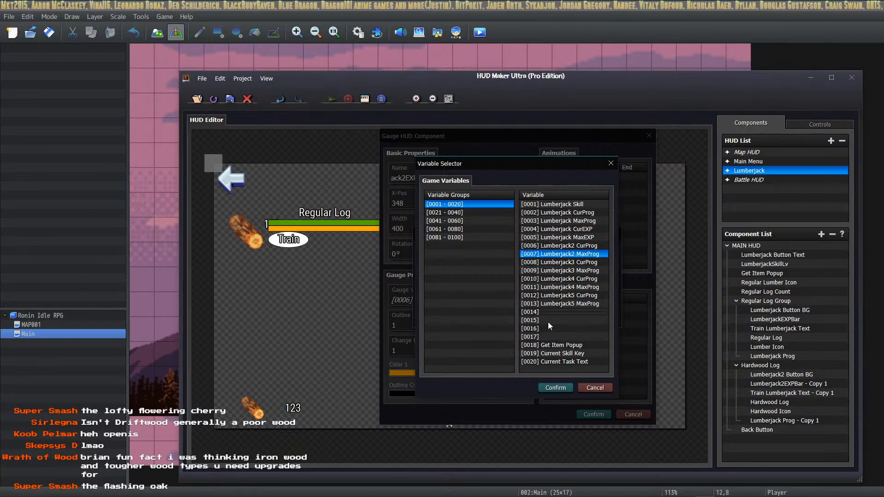
{"action": "left_click", "coordinate": [556, 388]}
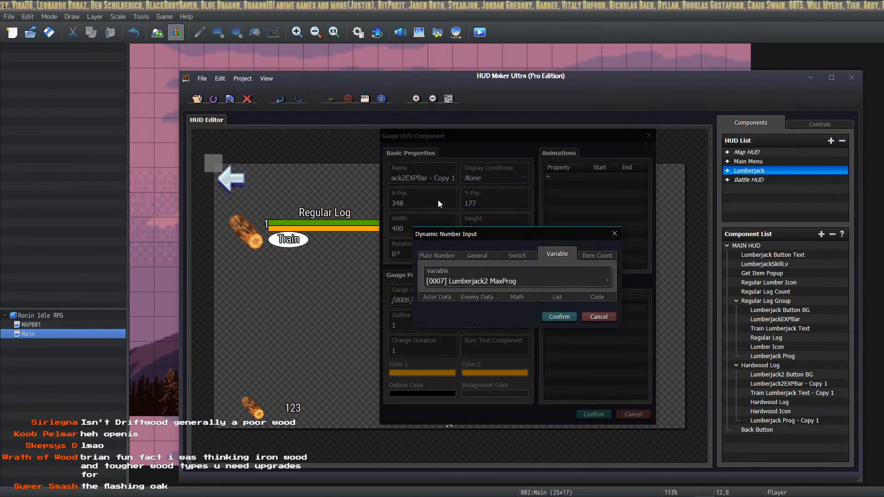
{"action": "left_click", "coordinate": [559, 318]}
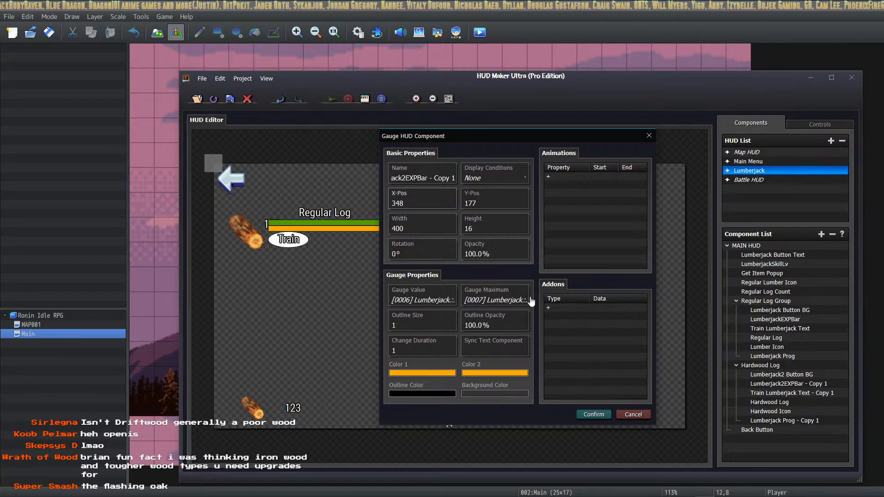
{"action": "left_click", "coordinate": [634, 414]}
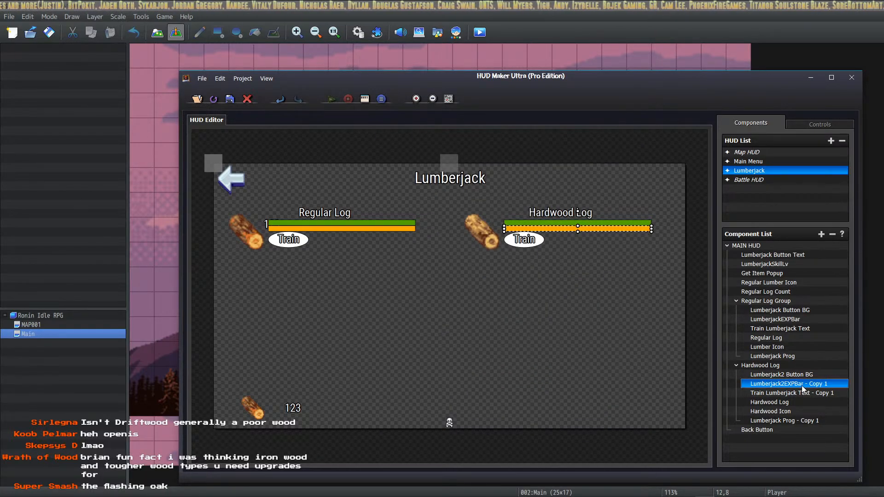
Open the Hardwood Log group's EXP bar component for editing and rename it to Lumberjack2EXPBar.
{"action": "double_click", "coordinate": [802, 385]}
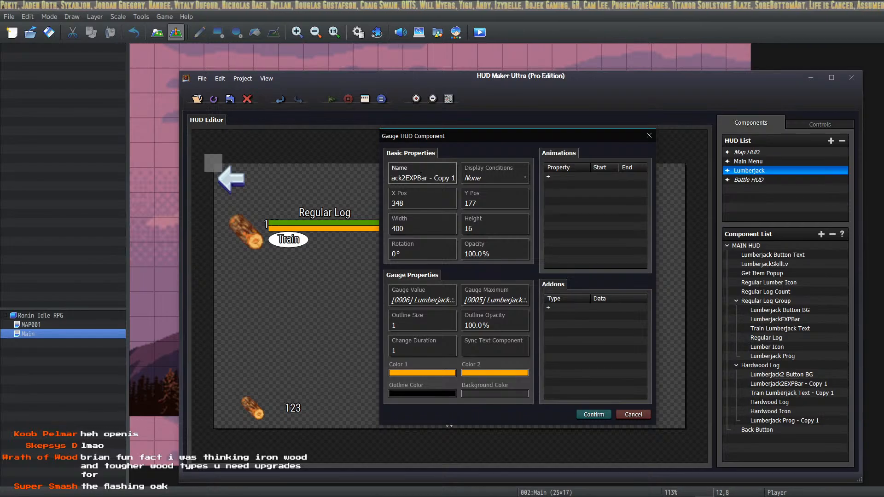
{"action": "left_click", "coordinate": [415, 180]}
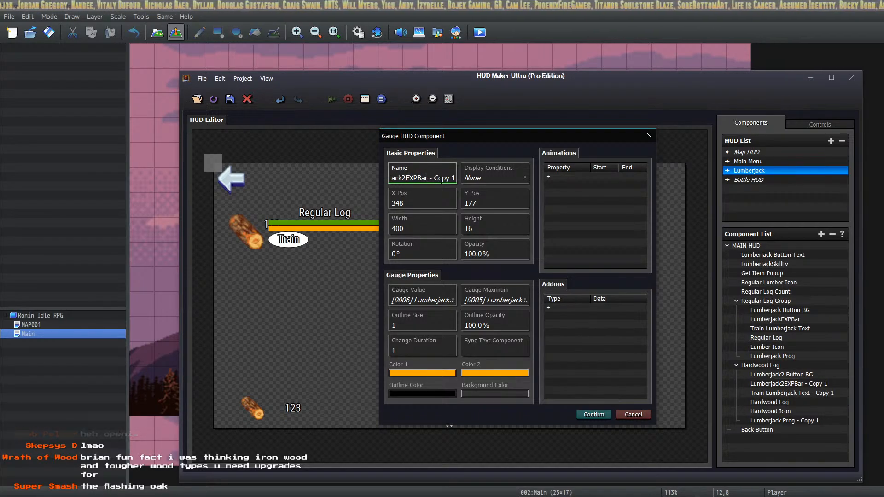
{"action": "key", "text": "BackSpace"}
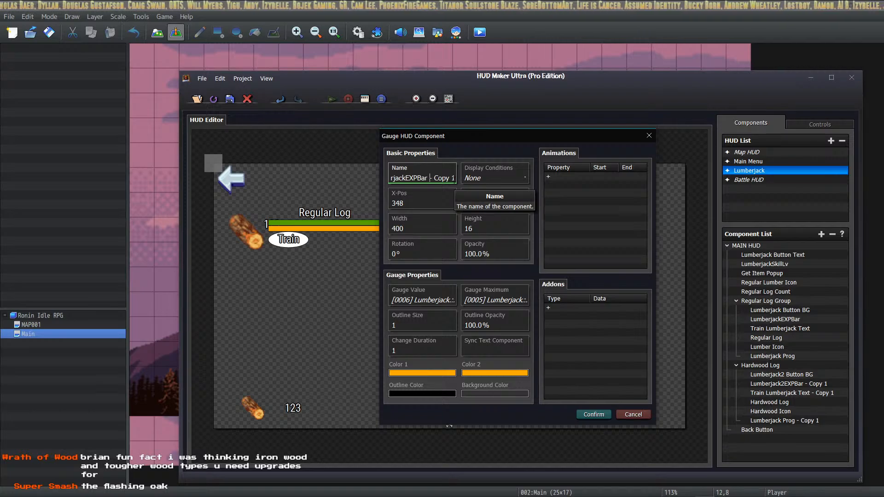
{"action": "key", "text": "Delete"}
{"action": "key", "text": "Delete"}
{"action": "key", "text": "Delete"}
{"action": "key", "text": "Delete"}
{"action": "key", "text": "Delete"}
{"action": "key", "text": "Delete"}
{"action": "key", "text": "Delete"}
{"action": "key", "text": "Delete"}
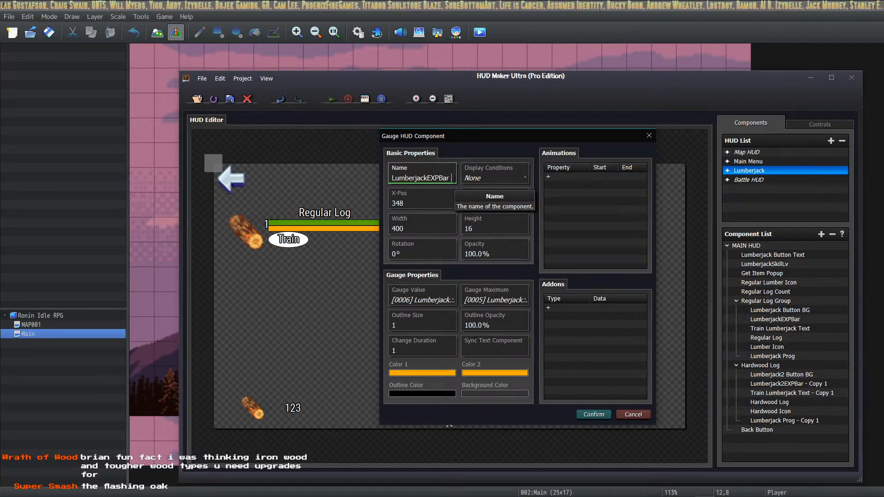
{"action": "key", "text": "BackSpace"}
{"action": "key", "text": "Left"}
{"action": "key", "text": "Left"}
{"action": "key", "text": "Left"}
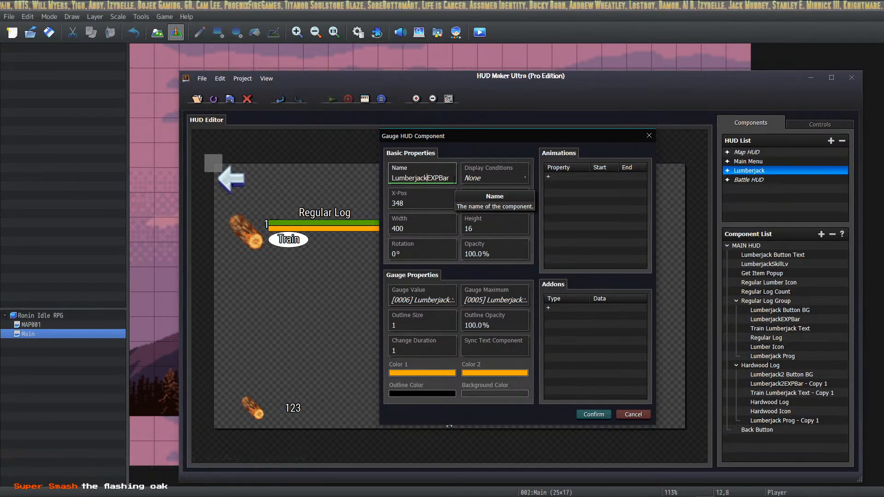
{"action": "type", "text": "2"}
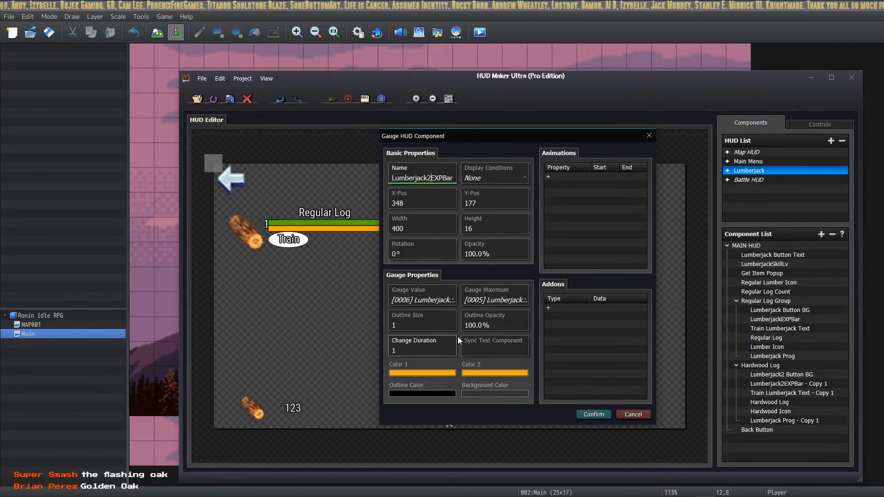
Set the EXP bar's gauge value to variable 0004 Lumberjack CurEXP and check the variable used for its gauge maximum.
{"action": "left_click", "coordinate": [424, 300]}
{"action": "left_click", "coordinate": [584, 282]}
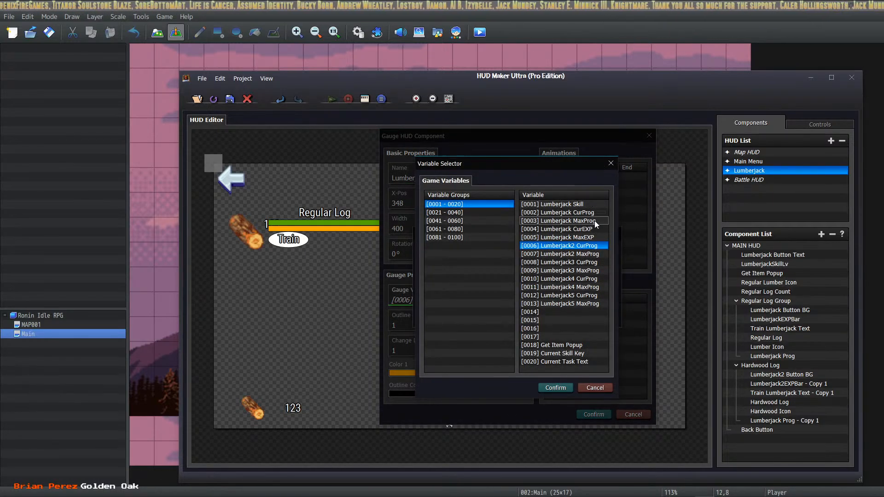
{"action": "left_click", "coordinate": [592, 229]}
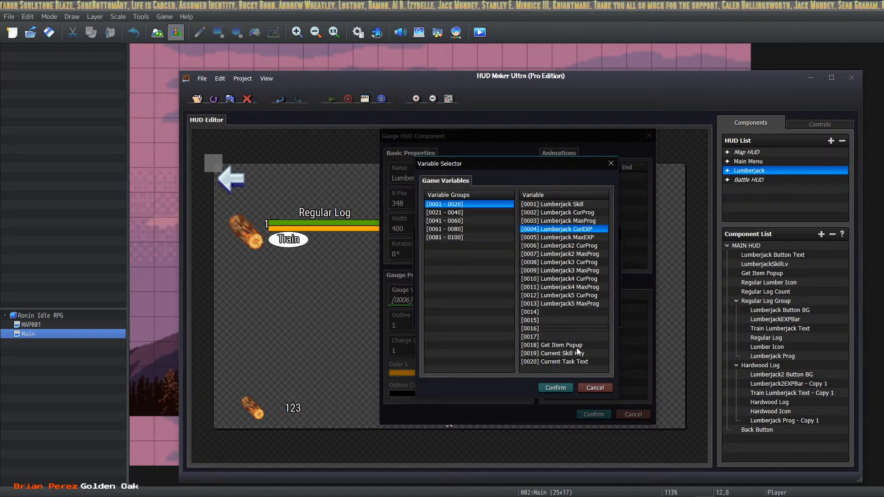
{"action": "left_click", "coordinate": [559, 387]}
{"action": "left_click", "coordinate": [544, 318]}
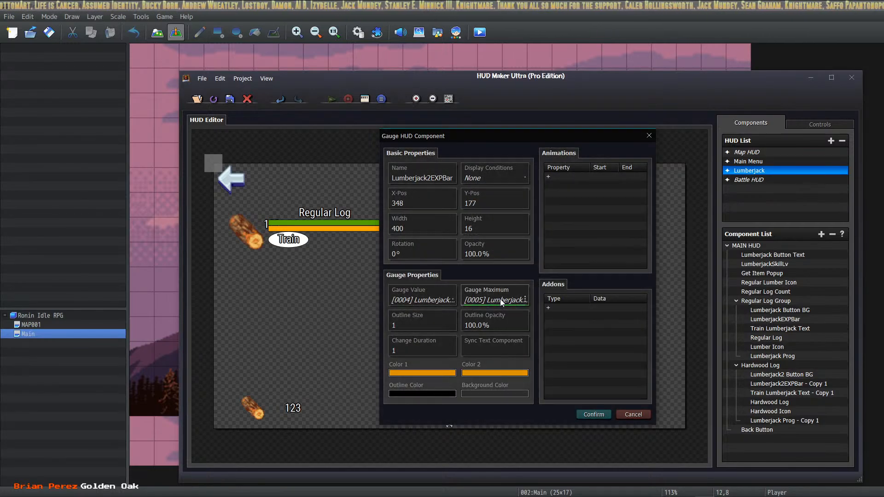
{"action": "left_click", "coordinate": [501, 299]}
{"action": "left_click", "coordinate": [559, 317]}
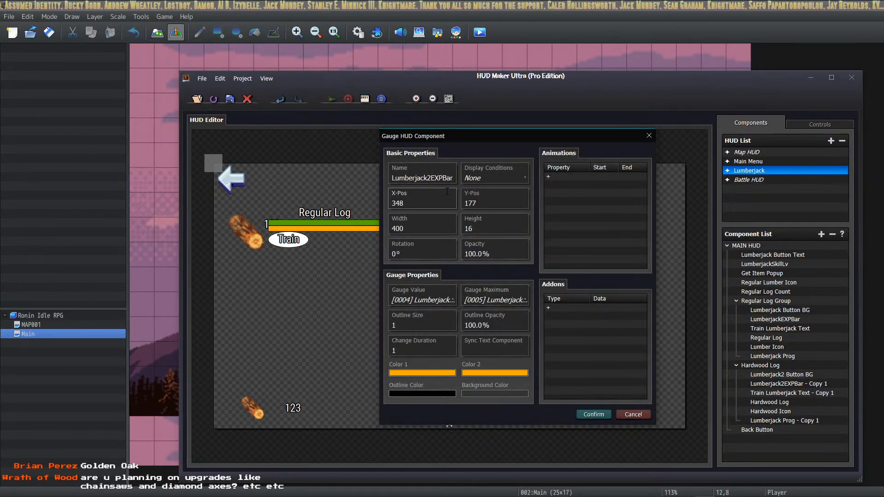
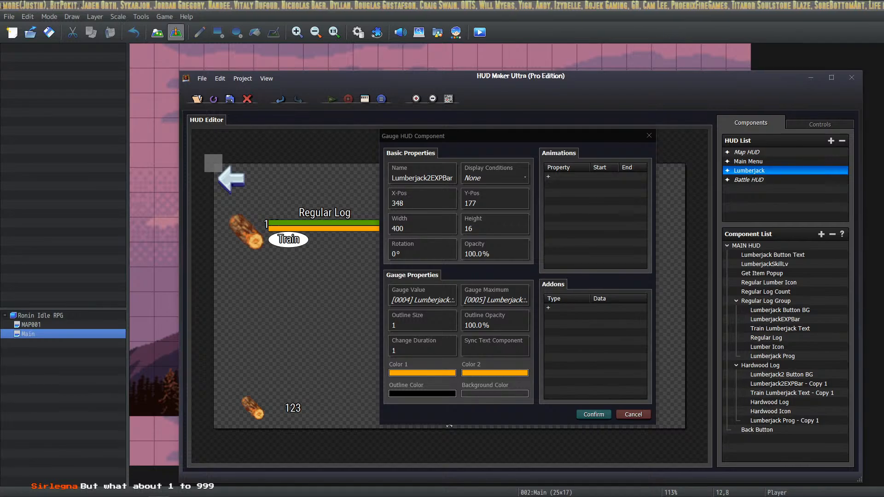
Switch to Calculator, compute 15 + 15, and put the calculator away.
{"action": "left_click_drag", "start_coordinate": [350, 496], "coordinate": [676, 148]}
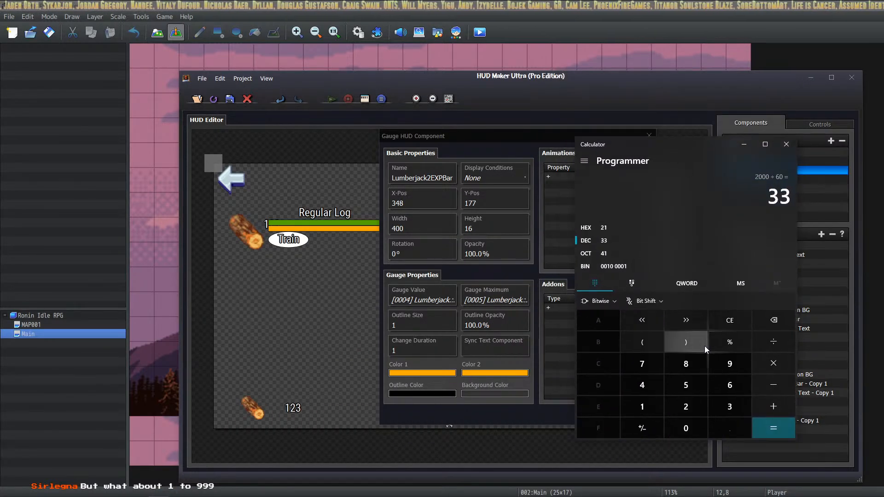
{"action": "left_click", "coordinate": [731, 321]}
{"action": "type", "text": "1"}
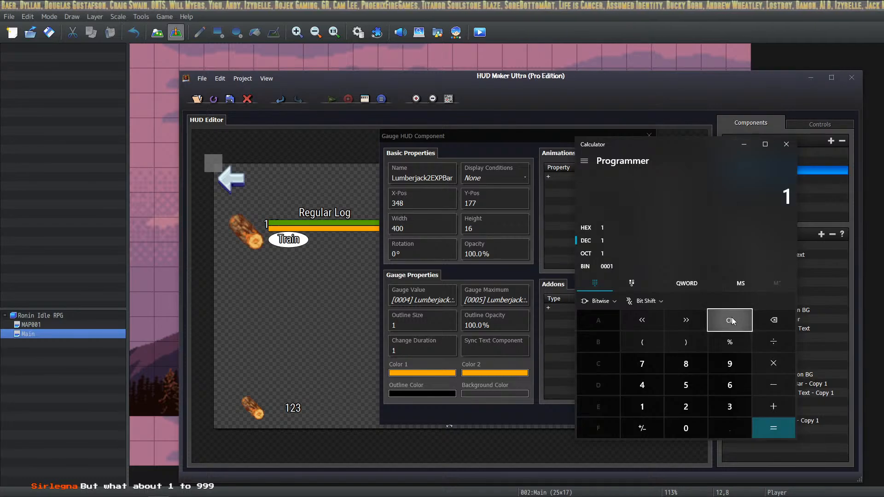
{"action": "type", "text": "5 "}
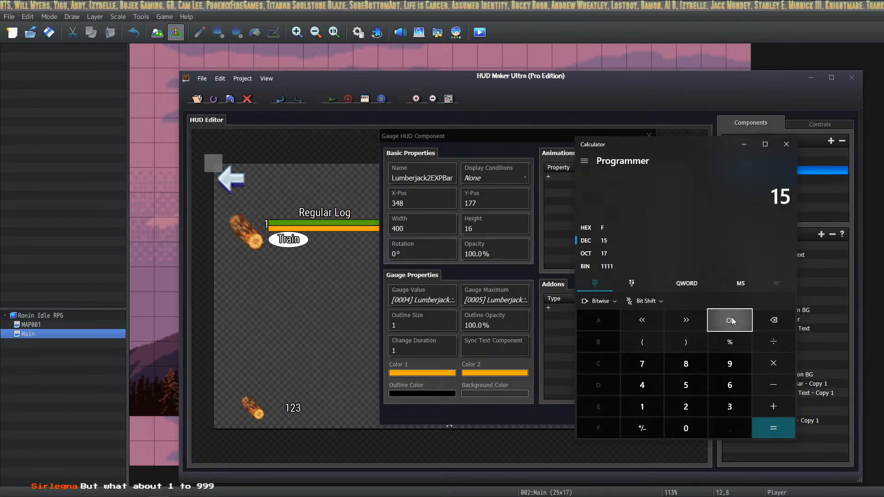
{"action": "type", "text": "+ 15"}
{"action": "key", "text": "Return"}
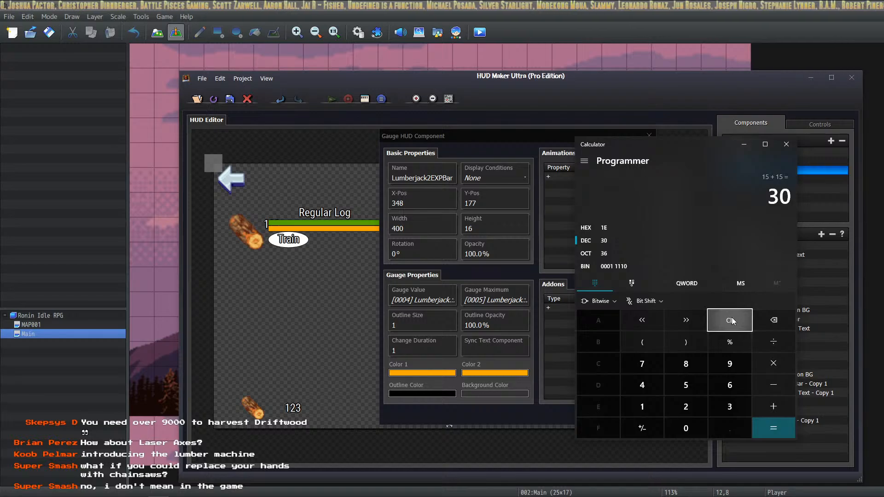
{"action": "left_click", "coordinate": [744, 145]}
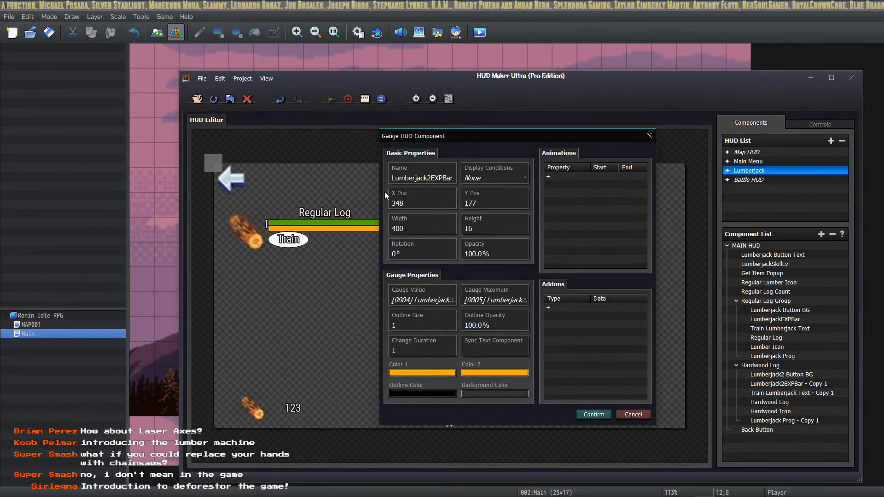
Confirm the Lumberjack2EXPBar gauge settings and check the properties of the Lumberjack2 Button BG shape.
{"action": "left_click", "coordinate": [594, 414]}
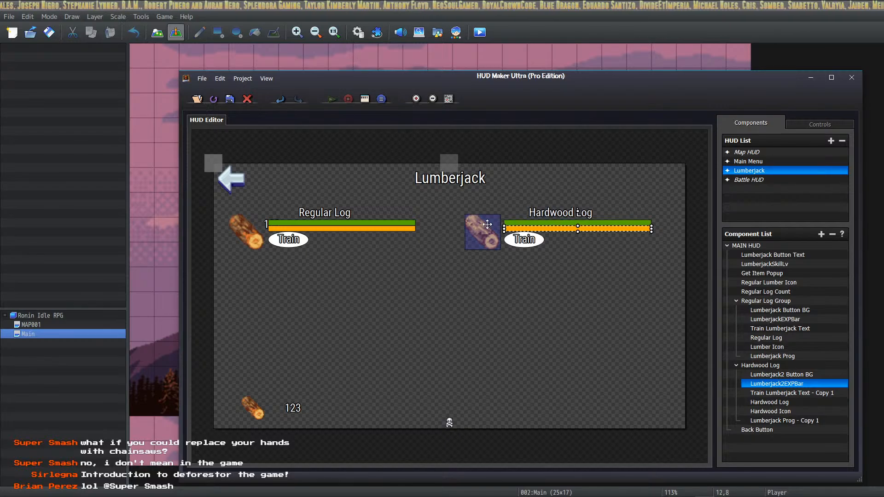
{"action": "double_click", "coordinate": [781, 375]}
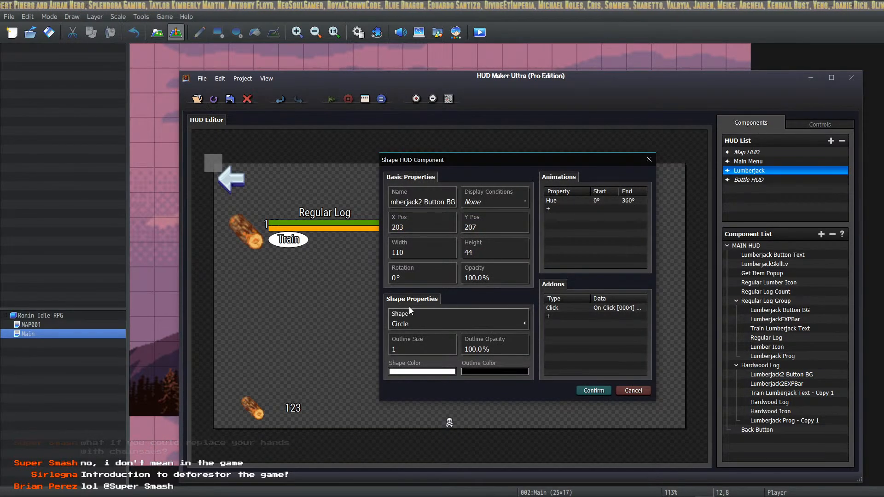
{"action": "left_click", "coordinate": [594, 390]}
{"action": "double_click", "coordinate": [793, 379]}
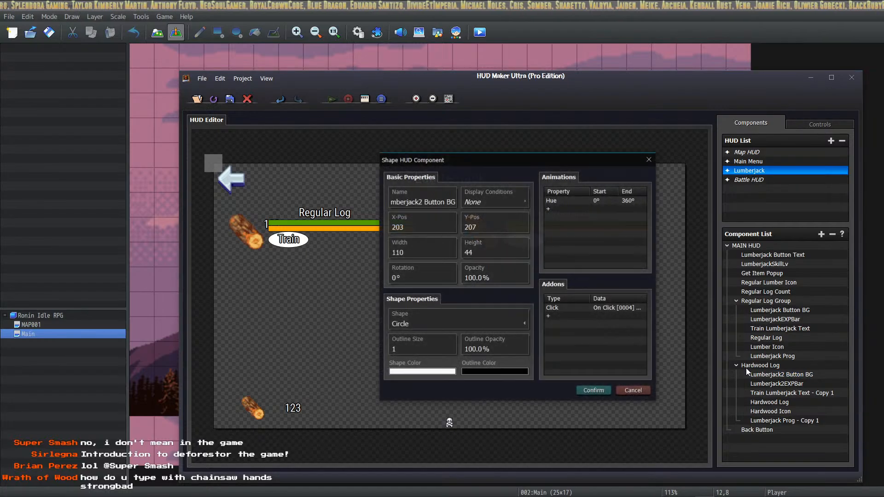
{"action": "left_click", "coordinate": [592, 391]}
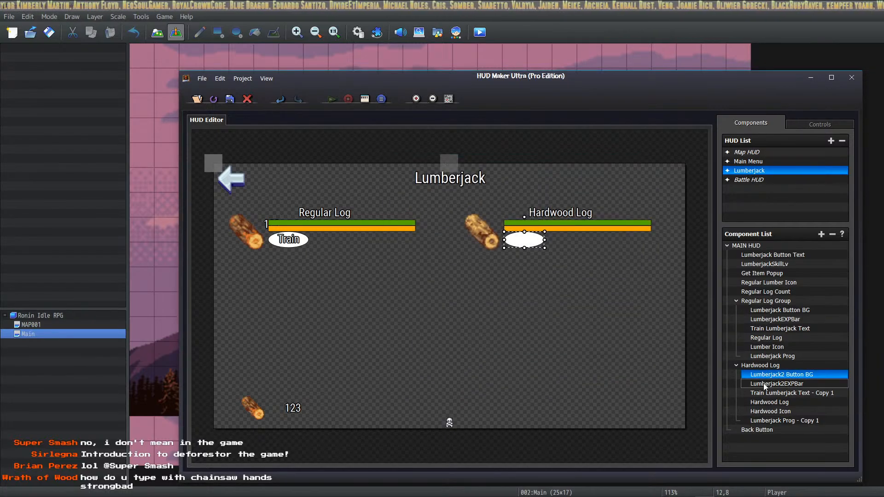
Change the click addon of Lumberjack2 Button BG so it runs the empty common event 0009.
{"action": "double_click", "coordinate": [782, 374]}
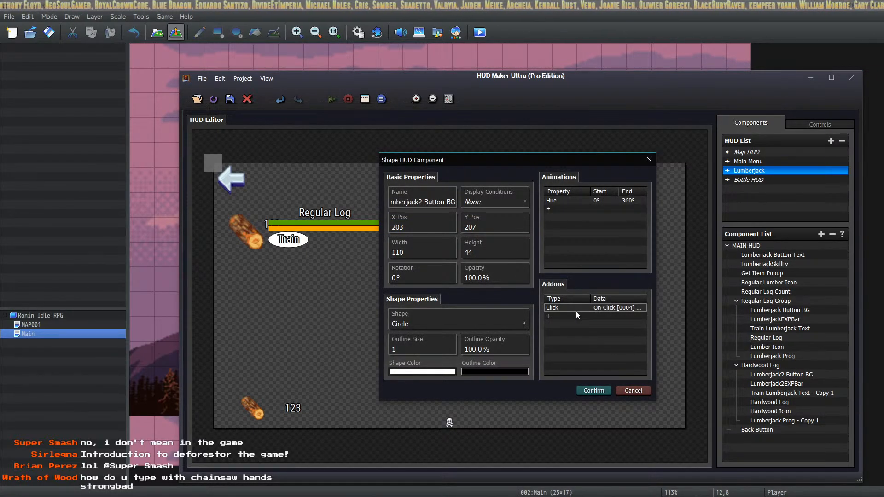
{"action": "double_click", "coordinate": [604, 308]}
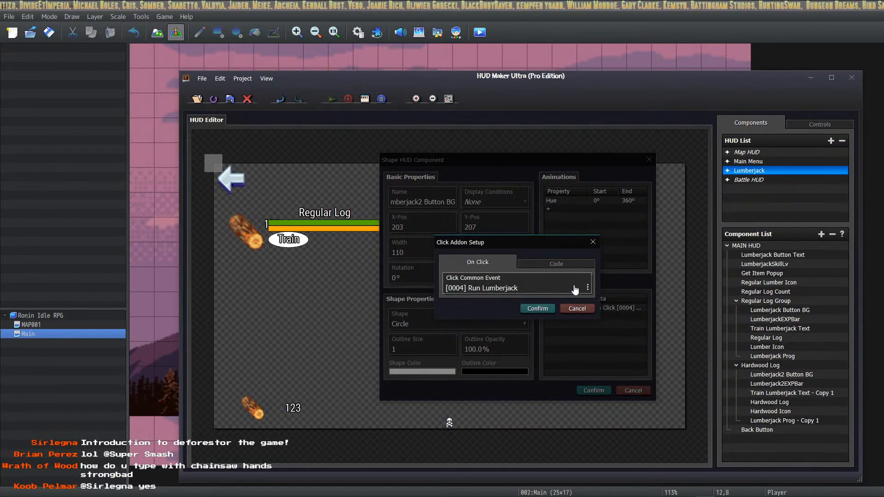
{"action": "left_click", "coordinate": [577, 288]}
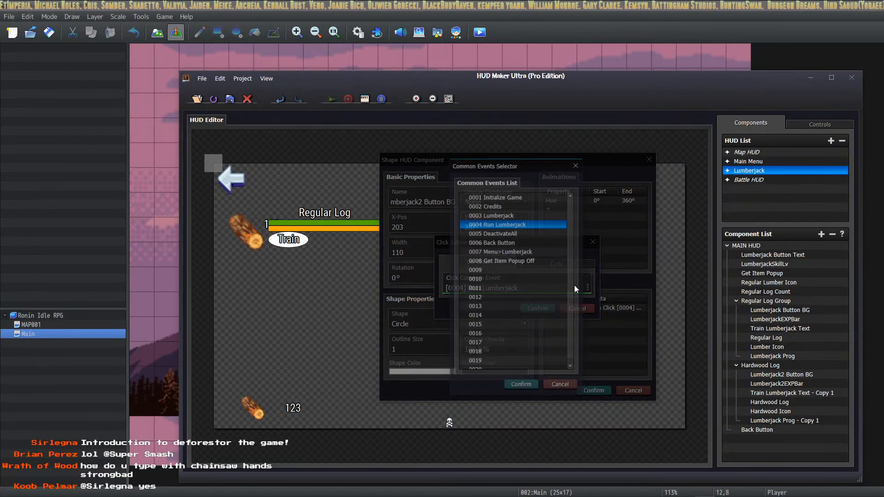
{"action": "left_click", "coordinate": [528, 270]}
{"action": "left_click", "coordinate": [523, 385]}
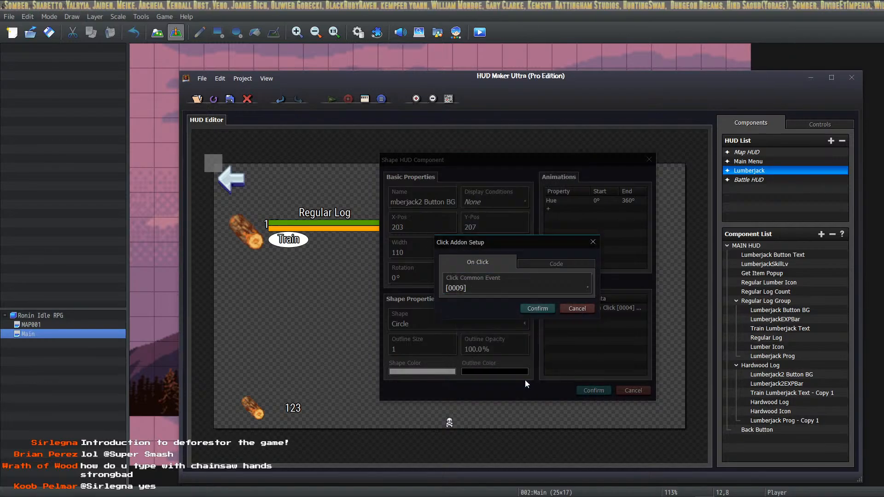
{"action": "left_click", "coordinate": [530, 309]}
Switch to RPG Maker MZ's database and copy common event 0004 Run Lumberjack into the empty slot 0009.
{"action": "left_click", "coordinate": [359, 32]}
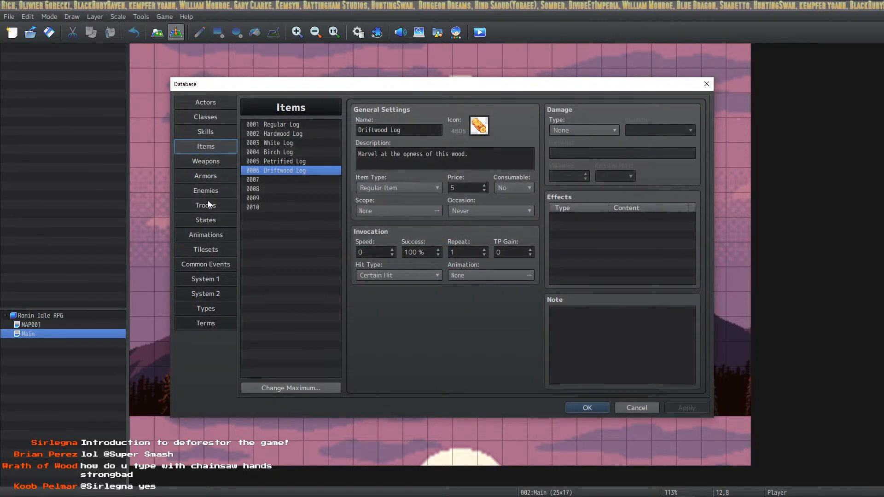
{"action": "left_click", "coordinate": [211, 265]}
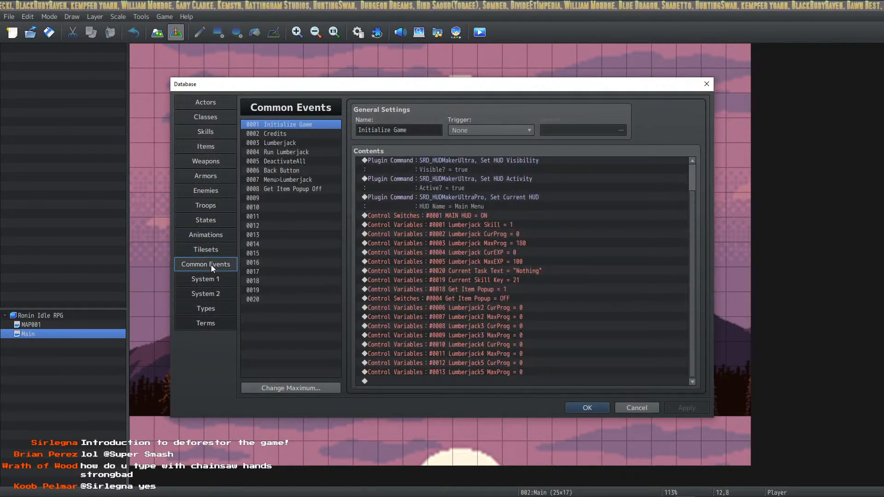
{"action": "left_click", "coordinate": [304, 152]}
{"action": "key", "text": "ctrl+c"}
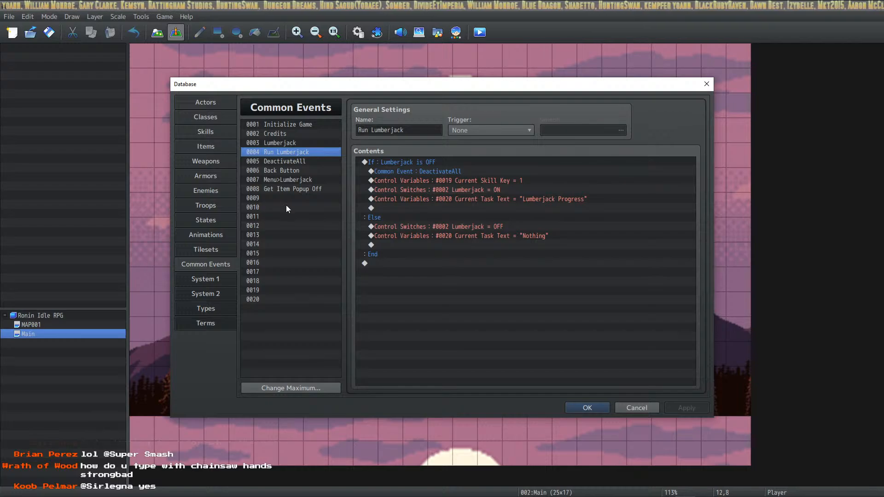
{"action": "left_click", "coordinate": [286, 199]}
{"action": "key", "text": "ctrl+v"}
Rename the copied common event in slot 0009 to Run Lumberjack2.
{"action": "left_click", "coordinate": [432, 162]}
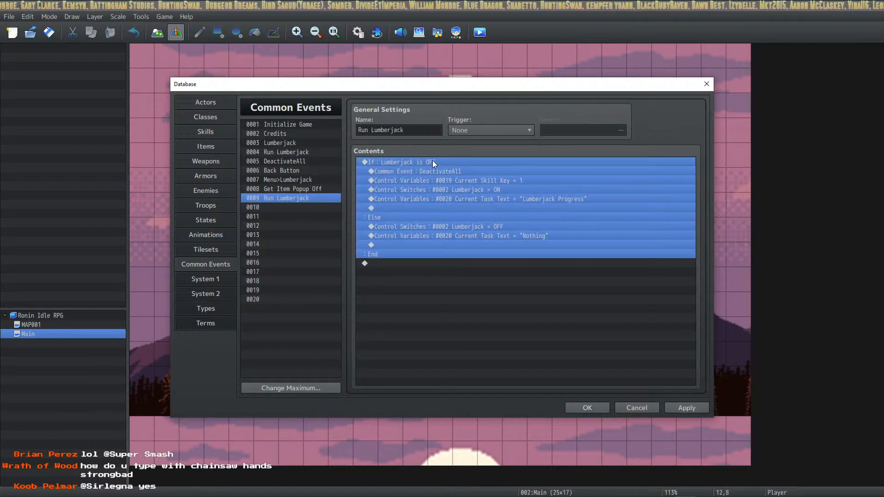
{"action": "left_click", "coordinate": [466, 178]}
{"action": "left_click", "coordinate": [422, 131]}
{"action": "type", "text": "2"}
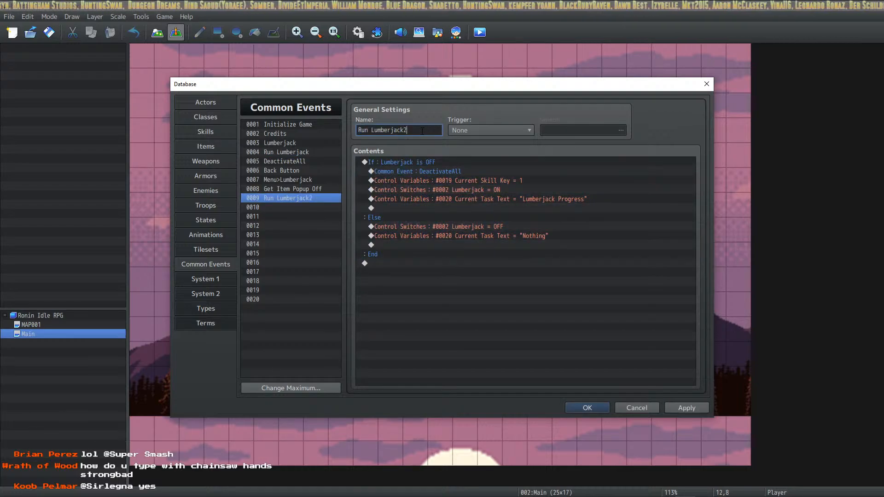
Examine the switch and variable commands in Run Lumberjack2, and compare the contents of the Lumberjack and Run Lumberjack common events.
{"action": "left_click", "coordinate": [416, 164]}
{"action": "left_click", "coordinate": [431, 171]}
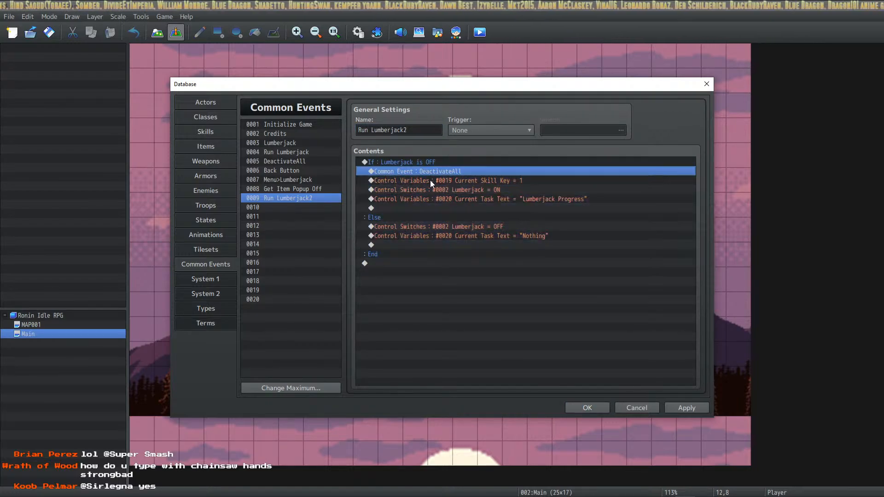
{"action": "left_click", "coordinate": [432, 198]}
{"action": "left_click", "coordinate": [431, 172]}
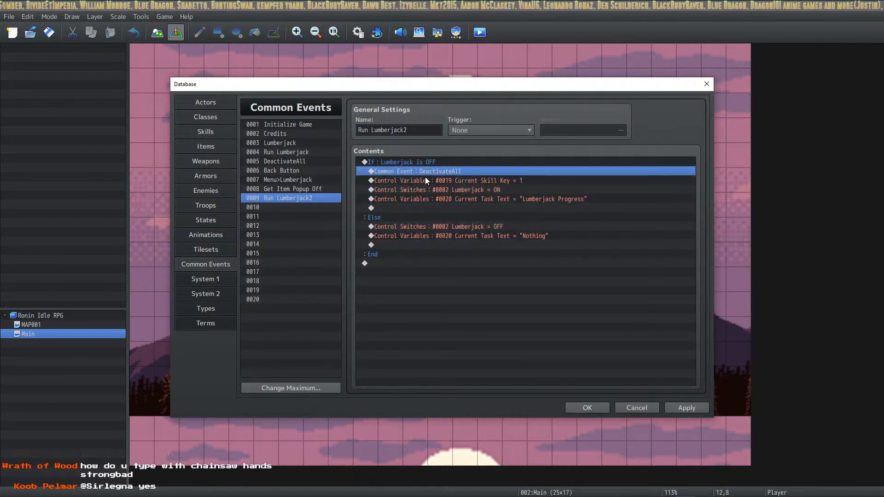
{"action": "left_click", "coordinate": [503, 181]}
{"action": "left_click", "coordinate": [500, 191]}
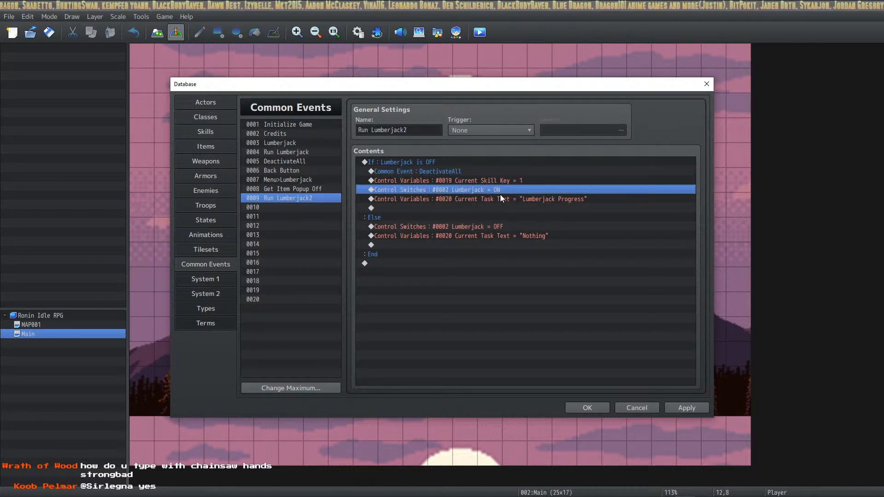
{"action": "left_click", "coordinate": [500, 198]}
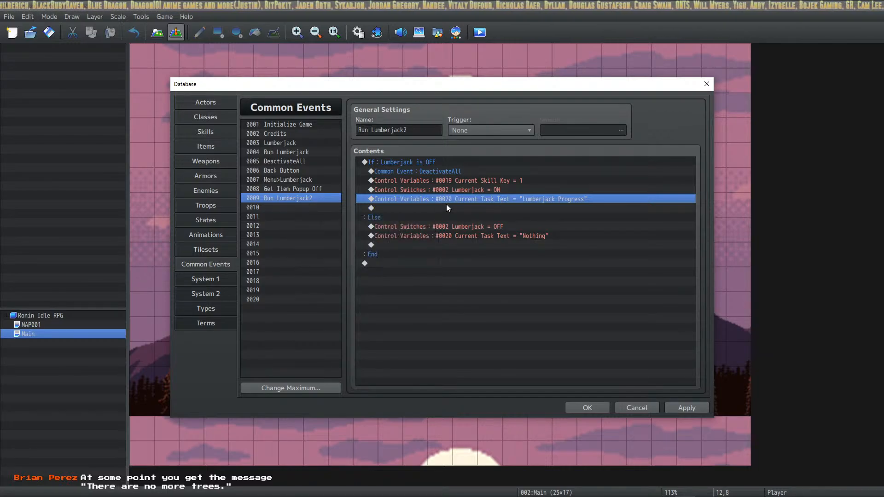
{"action": "left_click", "coordinate": [473, 189]}
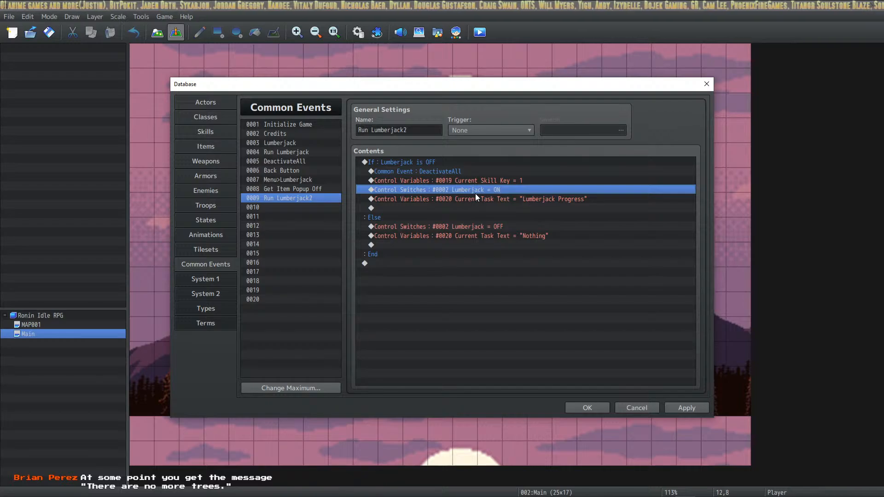
{"action": "left_click", "coordinate": [302, 143]}
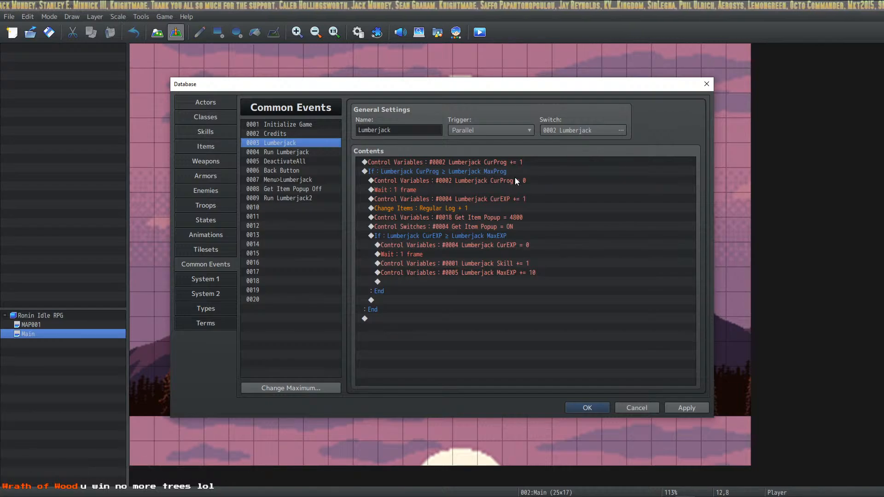
{"action": "left_click", "coordinate": [569, 173]}
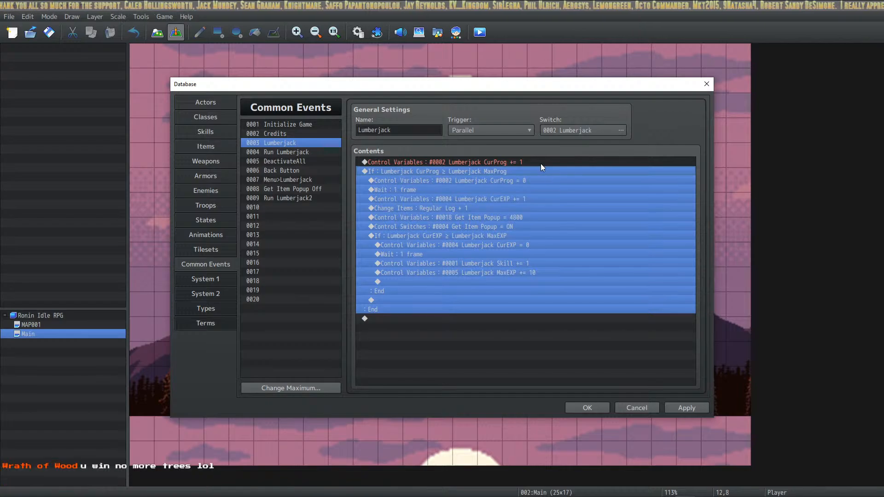
{"action": "left_click", "coordinate": [288, 152]}
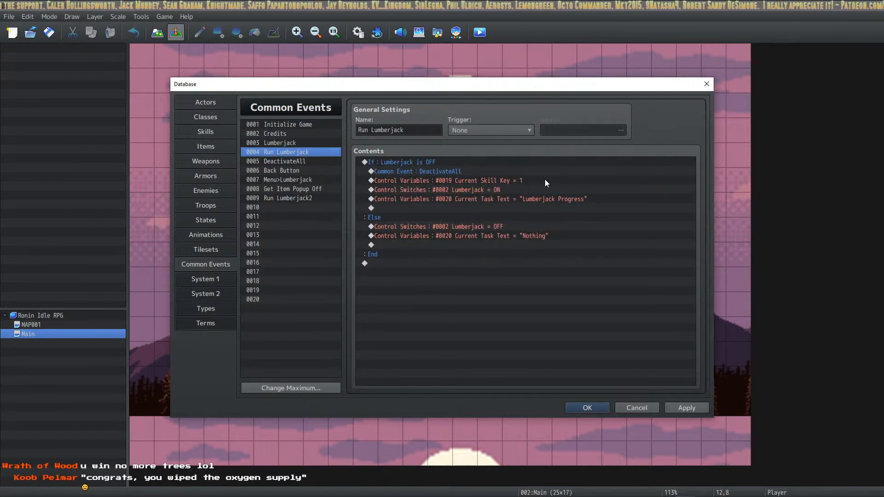
Start a Control Variables command at the end of the Initialize Game common event and name variable 0017 Lumber Type.
{"action": "left_click", "coordinate": [311, 126]}
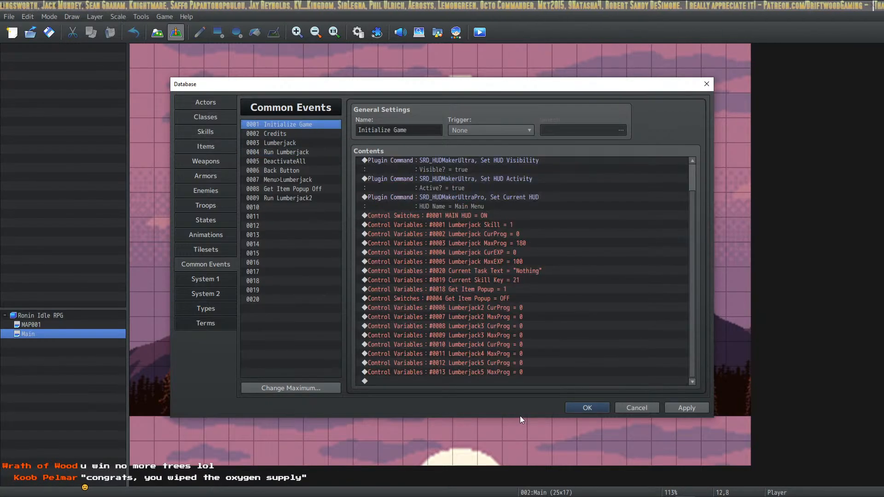
{"action": "double_click", "coordinate": [466, 382]}
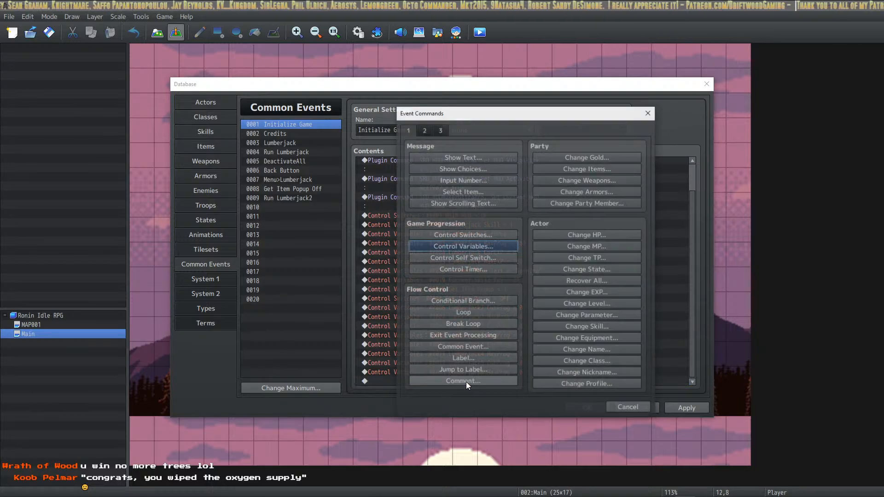
{"action": "left_click", "coordinate": [498, 247]}
{"action": "left_click", "coordinate": [543, 197]}
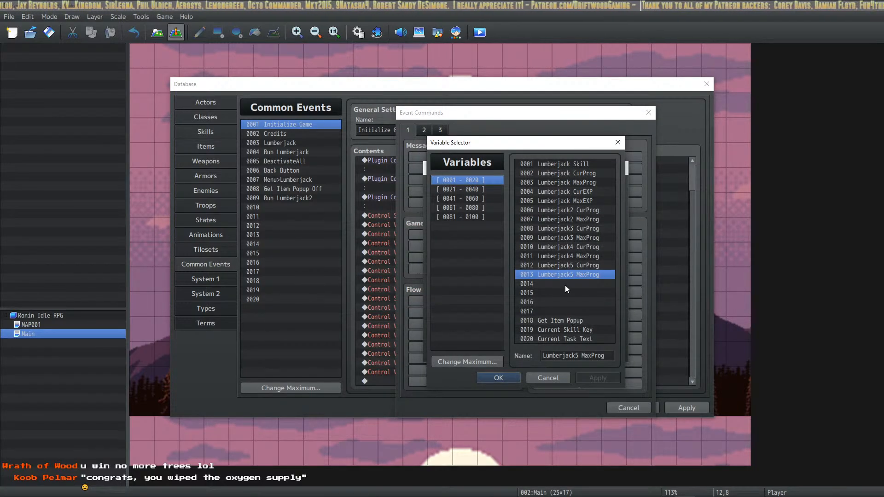
{"action": "left_click", "coordinate": [549, 308]}
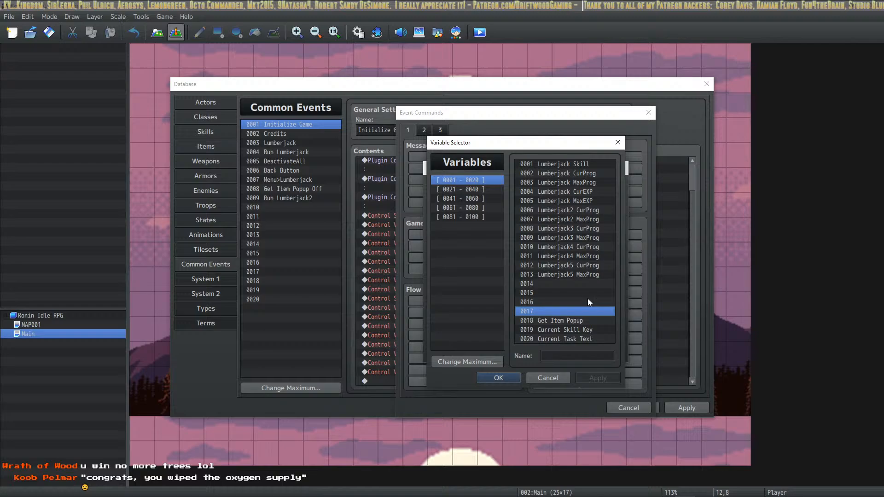
{"action": "left_click", "coordinate": [560, 355]}
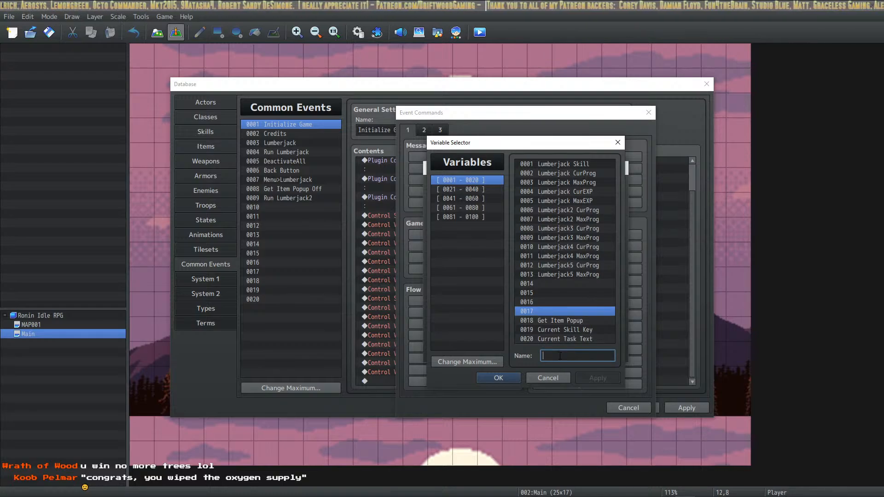
{"action": "type", "text": "Lumber Type"}
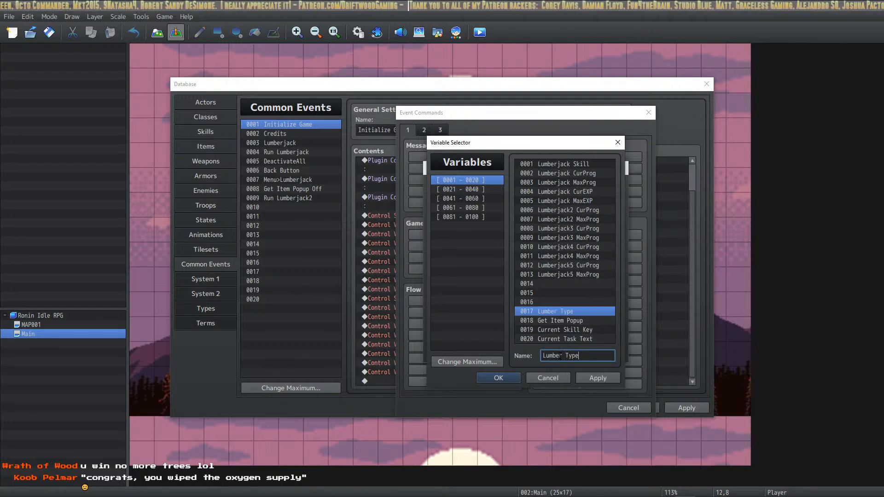
{"action": "left_click", "coordinate": [590, 379]}
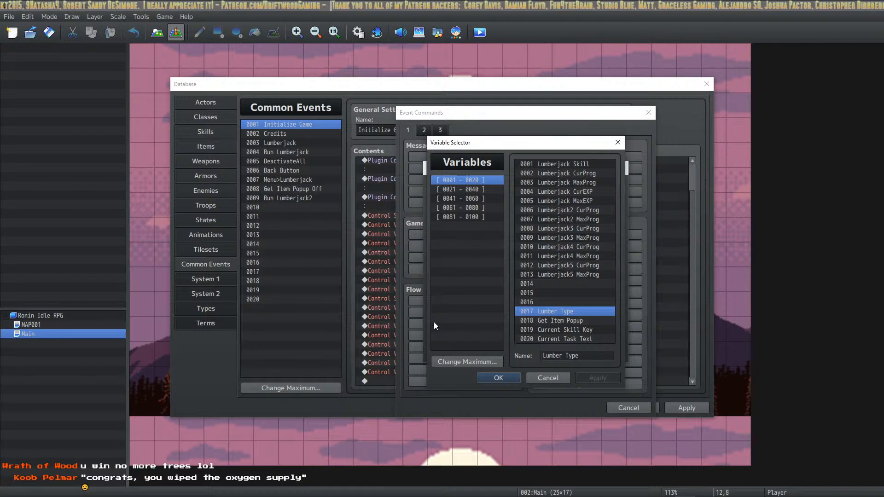
Choose variable 0017 Lumber Type for the new Initialize Game command and set it to the constant 1.
{"action": "left_click", "coordinate": [505, 378]}
{"action": "key", "text": "Tab"}
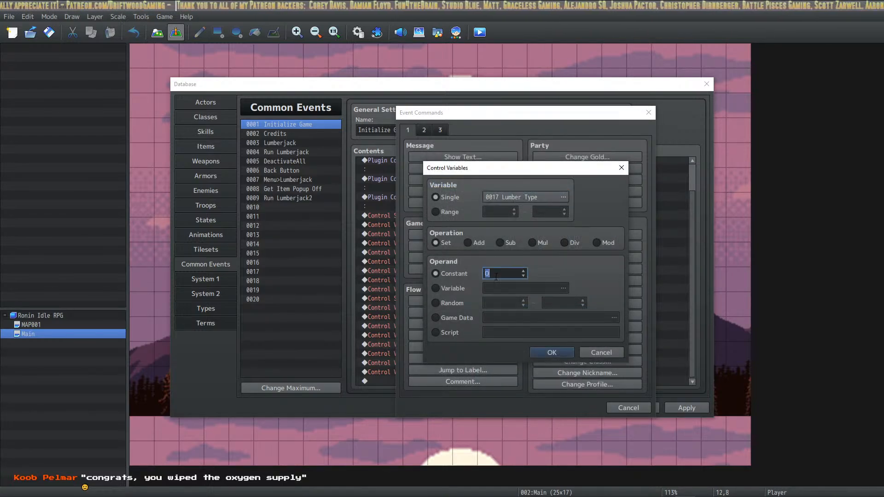
{"action": "type", "text": "1"}
{"action": "left_click", "coordinate": [553, 353]}
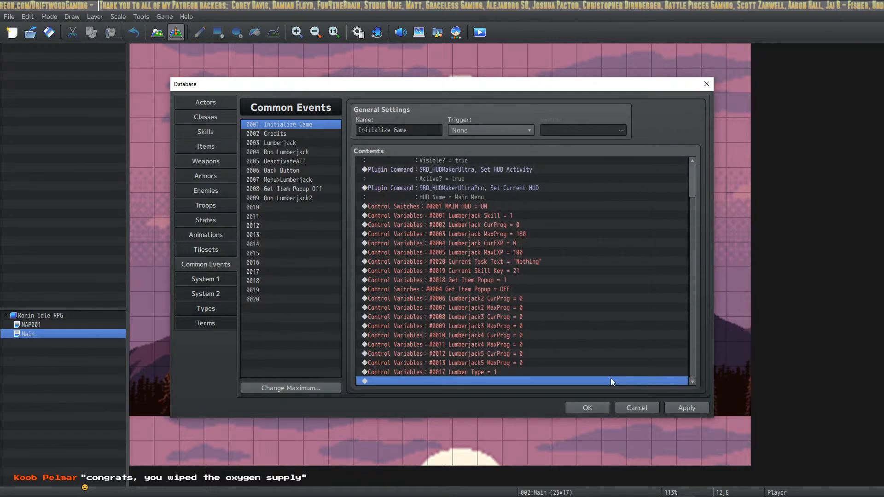
Apply the Initialize Game changes, review Run Lumberjack2 and Run Lumberjack, and open the Lumberjack common event.
{"action": "left_click", "coordinate": [686, 407]}
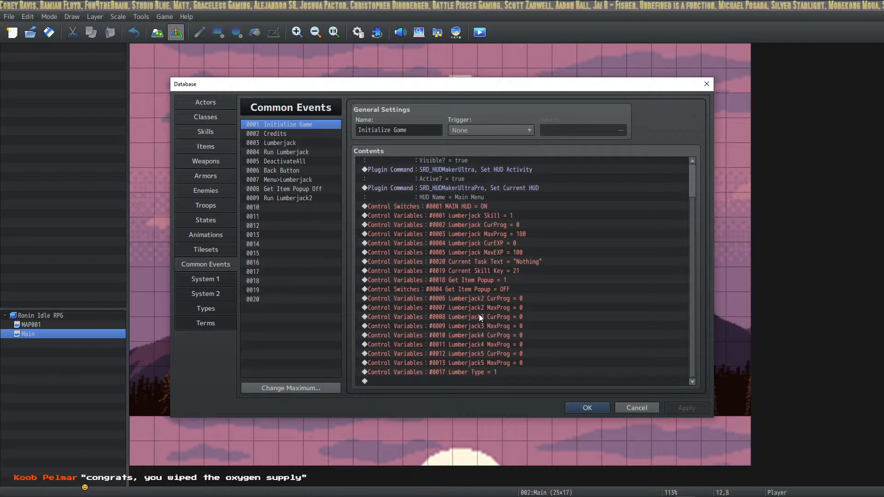
{"action": "left_click", "coordinate": [455, 373]}
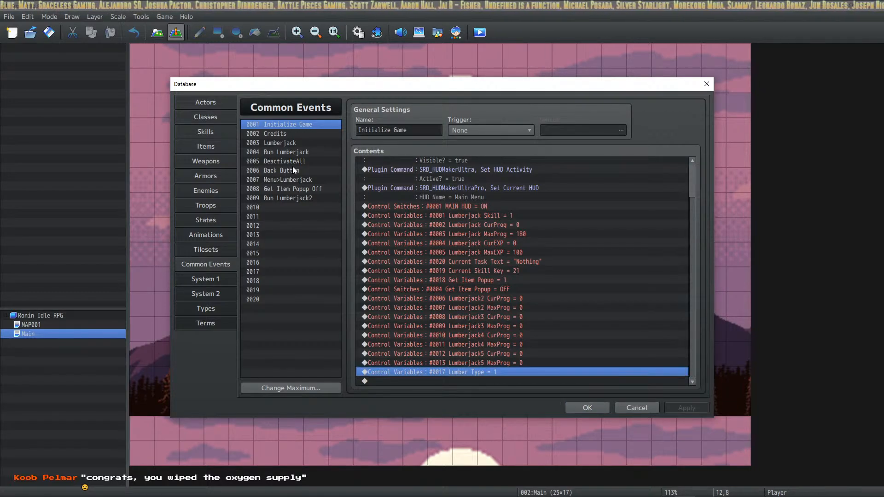
{"action": "left_click", "coordinate": [302, 198]}
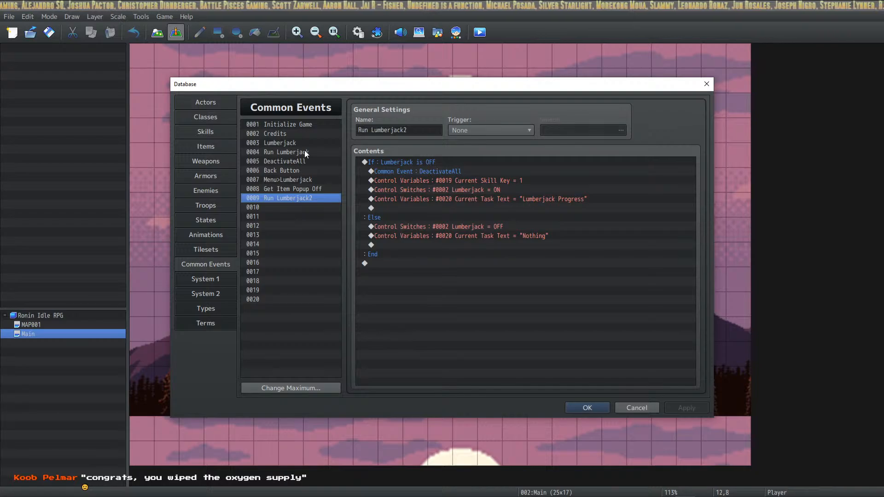
{"action": "left_click", "coordinate": [305, 152]}
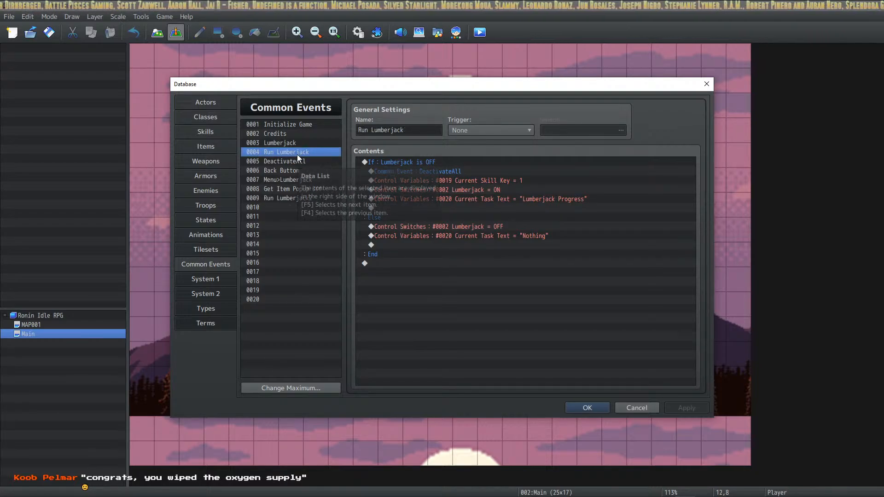
{"action": "left_click", "coordinate": [299, 143]}
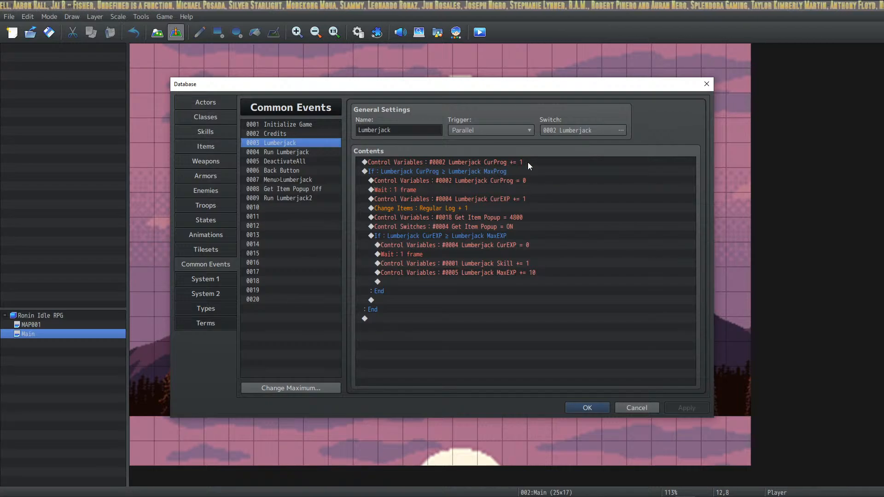
Insert a conditional branch at the start of the Lumberjack common event for variable 0017 Lumber Type = 1, including an Else branch.
{"action": "left_click", "coordinate": [474, 165]}
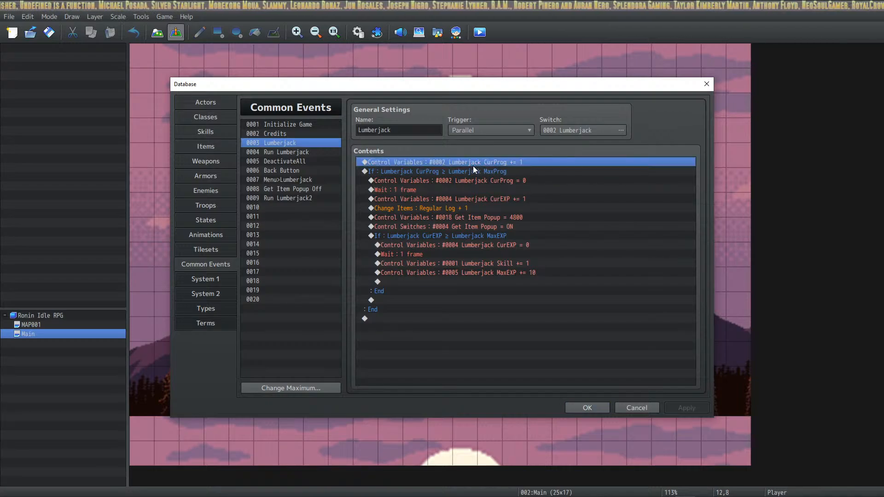
{"action": "right_click", "coordinate": [477, 165]}
{"action": "left_click", "coordinate": [488, 170]}
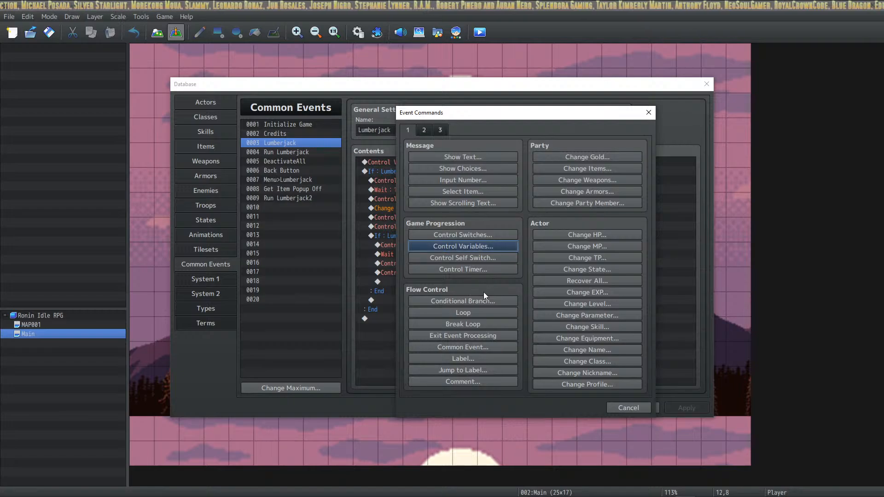
{"action": "left_click", "coordinate": [481, 300]}
{"action": "left_click", "coordinate": [428, 224]}
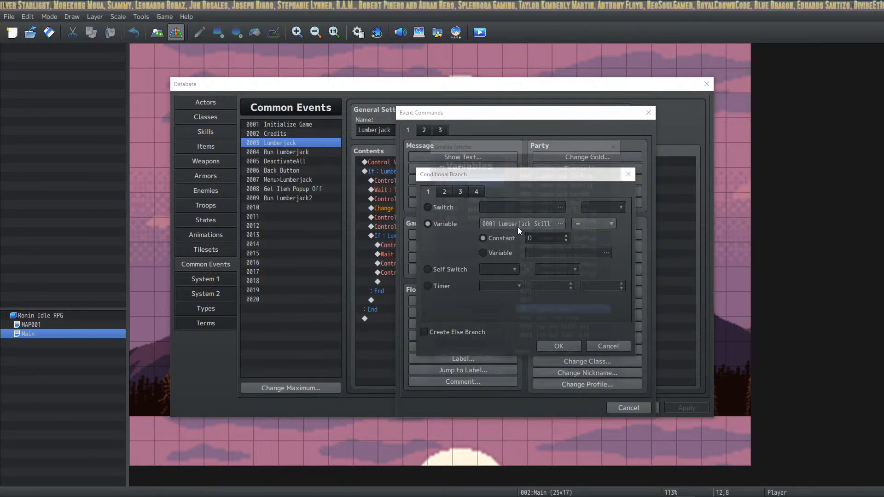
{"action": "left_click", "coordinate": [518, 224]}
{"action": "left_click", "coordinate": [499, 378]}
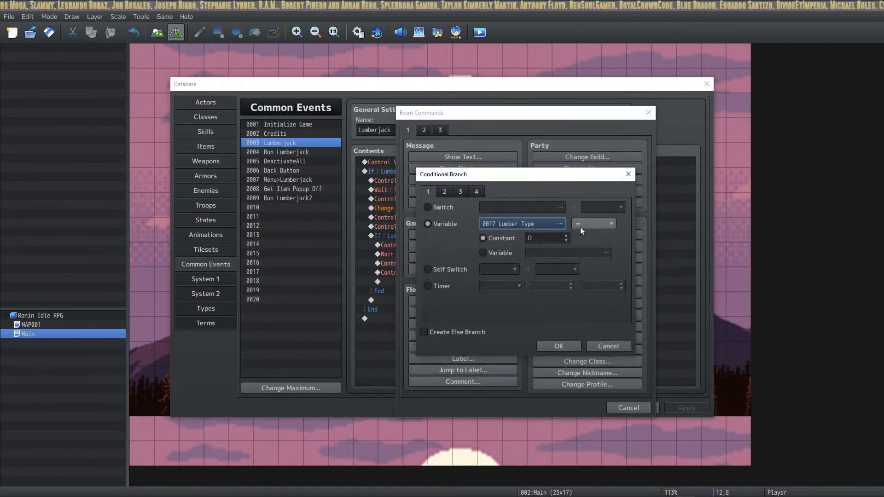
{"action": "left_click", "coordinate": [546, 239]}
{"action": "left_click", "coordinate": [457, 332]}
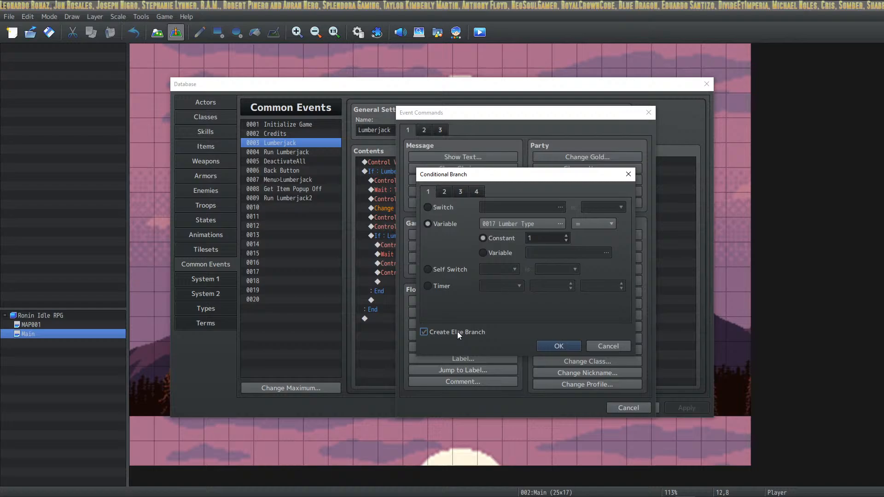
{"action": "left_click", "coordinate": [558, 346]}
Move the Lumberjack CurEXP ≥ MaxEXP block out of the CurProg condition to the end of the event's contents.
{"action": "left_click", "coordinate": [435, 209]}
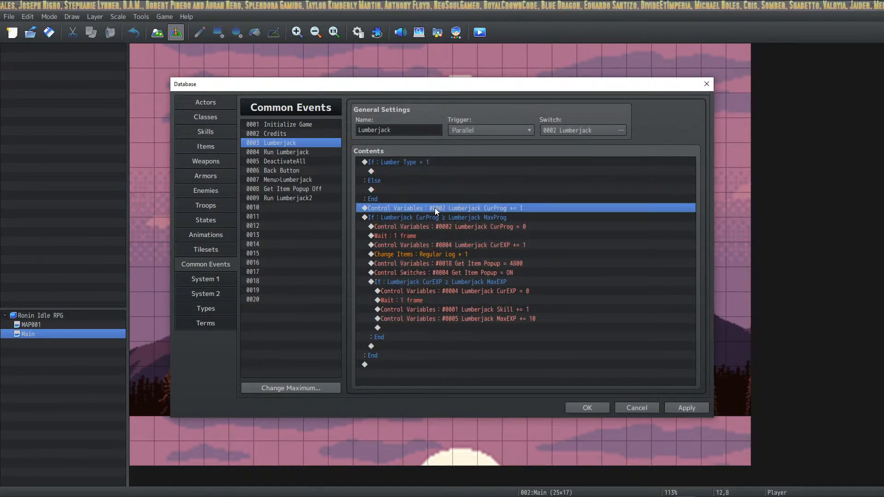
{"action": "left_click", "coordinate": [427, 274], "text": "shift"}
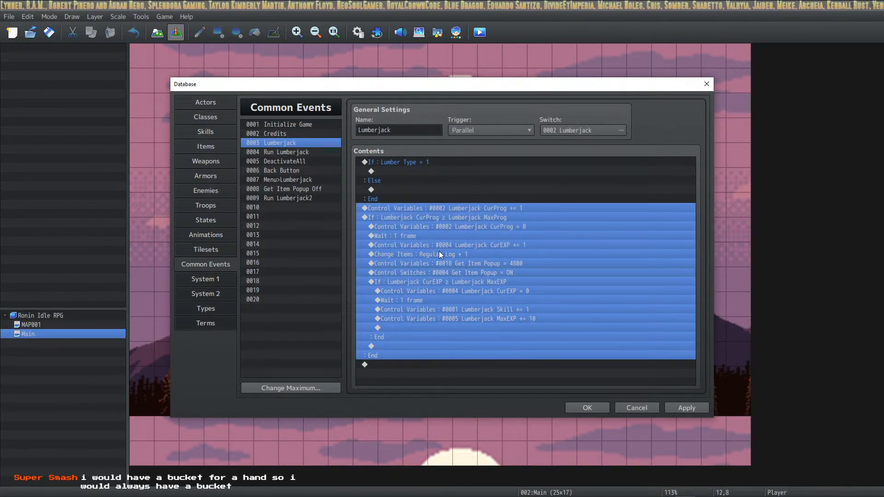
{"action": "left_click", "coordinate": [427, 283]}
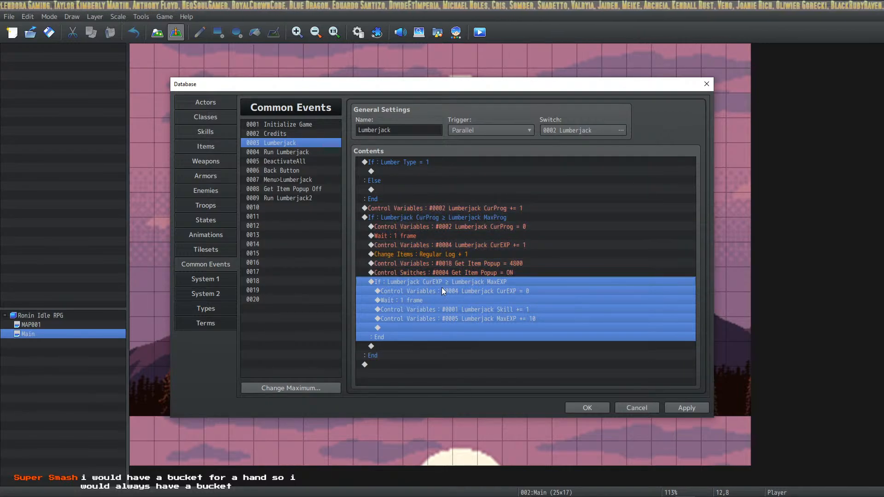
{"action": "key", "text": "Delete"}
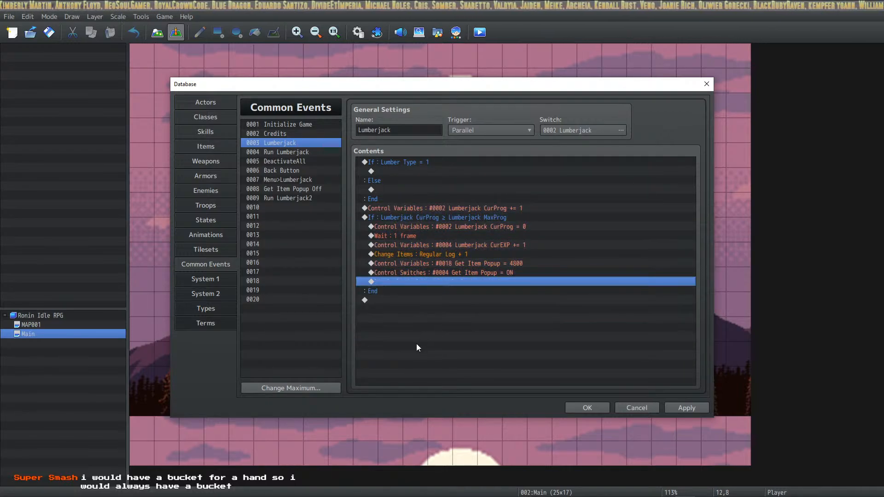
{"action": "left_click", "coordinate": [406, 300]}
{"action": "key", "text": "ctrl+v"}
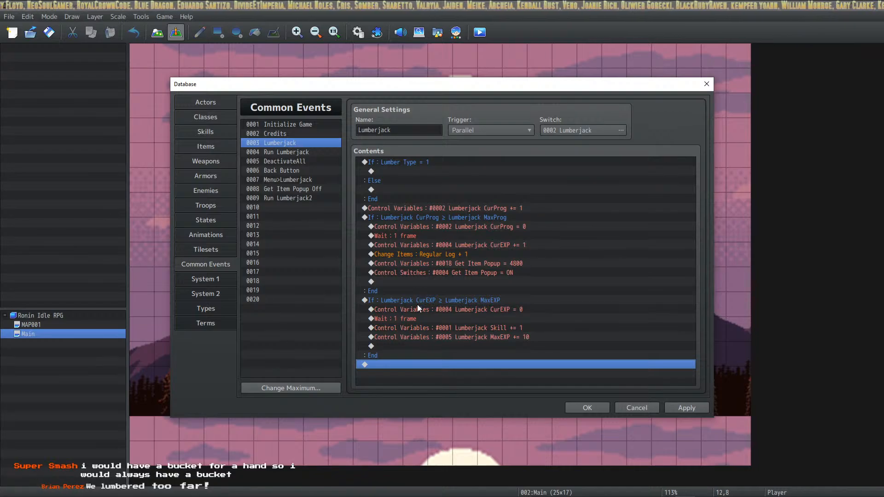
{"action": "left_click", "coordinate": [416, 300]}
Move the Lumberjack CurProg += 1 command and the CurProg ≥ MaxProg block into the Lumber Type = 1 branch.
{"action": "left_click", "coordinate": [457, 209]}
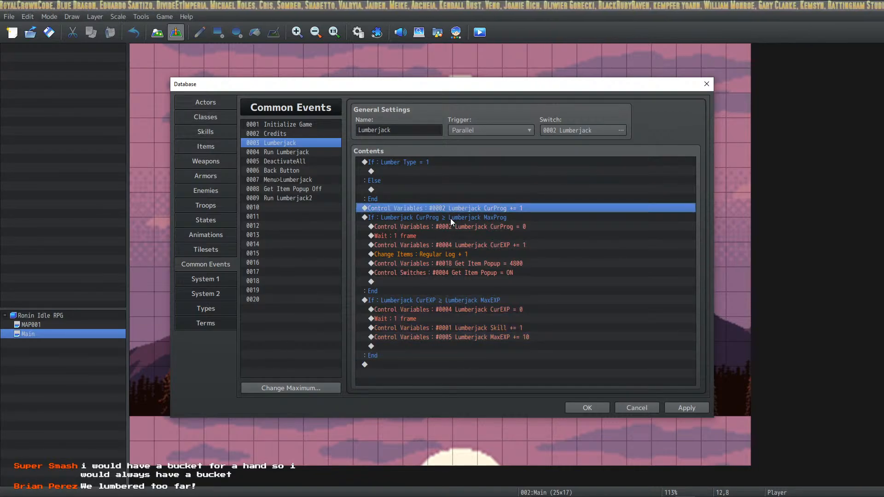
{"action": "left_click", "coordinate": [450, 218]}
{"action": "left_click", "coordinate": [455, 210]}
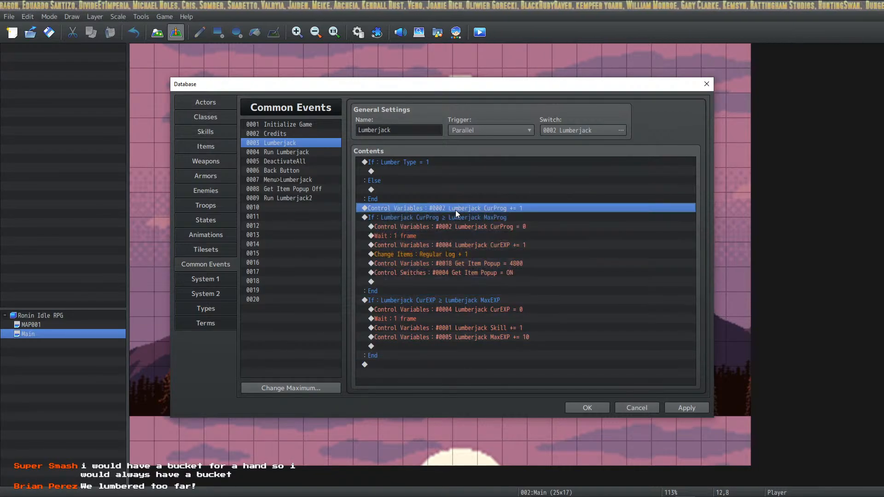
{"action": "left_click", "coordinate": [450, 217], "text": "shift"}
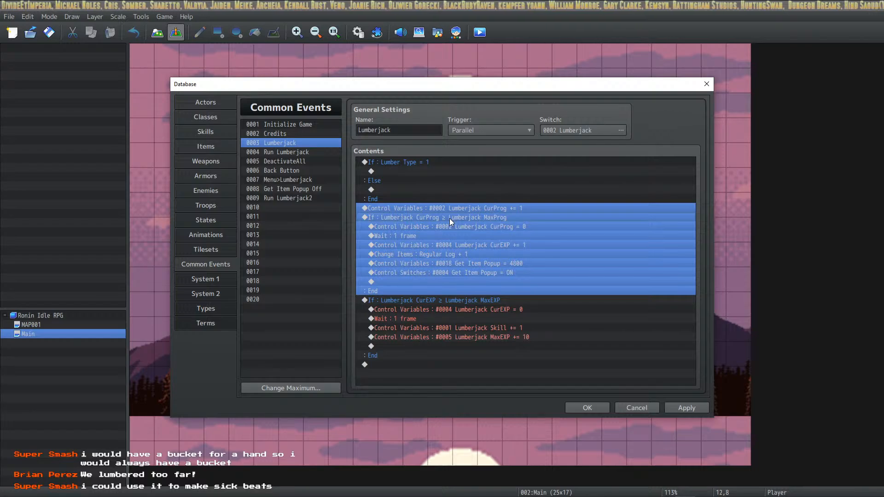
{"action": "key", "text": "Delete"}
{"action": "left_click", "coordinate": [390, 172]}
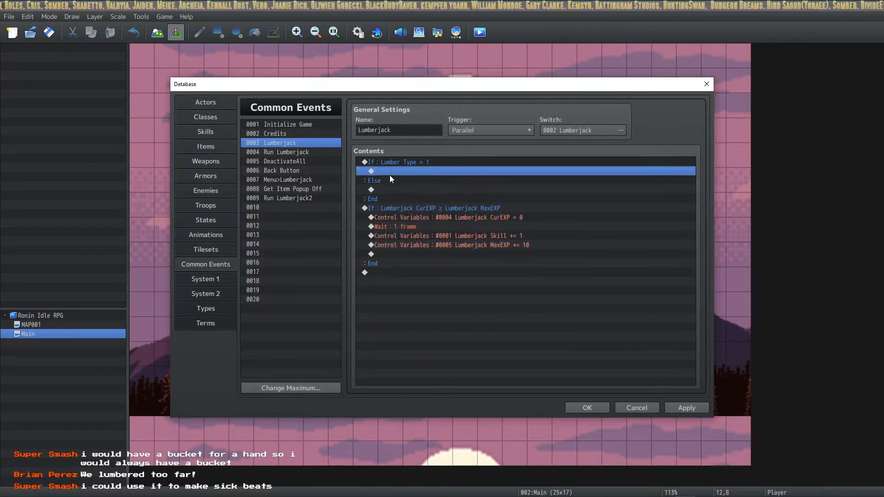
{"action": "key", "text": "ctrl+v"}
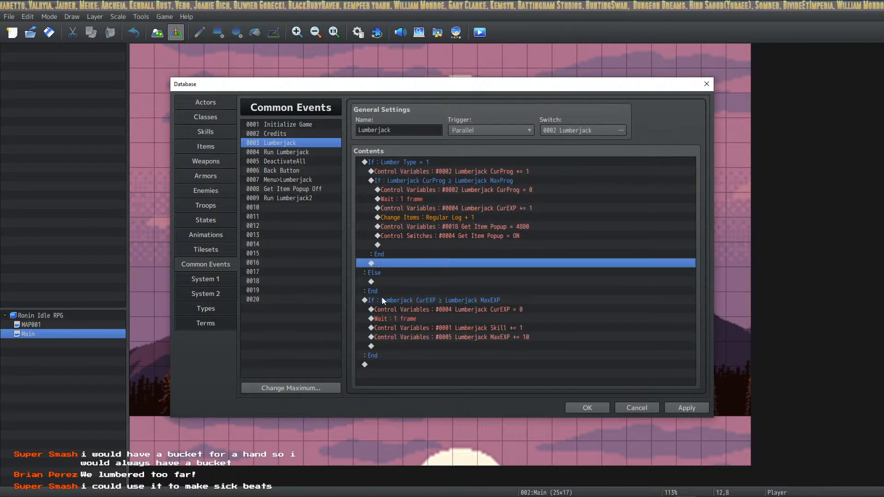
Examine the restructured Lumberjack event, checking the Else branch, the separate EXP block and the progress commands under Lumber Type = 1.
{"action": "left_click", "coordinate": [380, 272]}
{"action": "left_click", "coordinate": [377, 282]}
{"action": "left_click", "coordinate": [382, 256]}
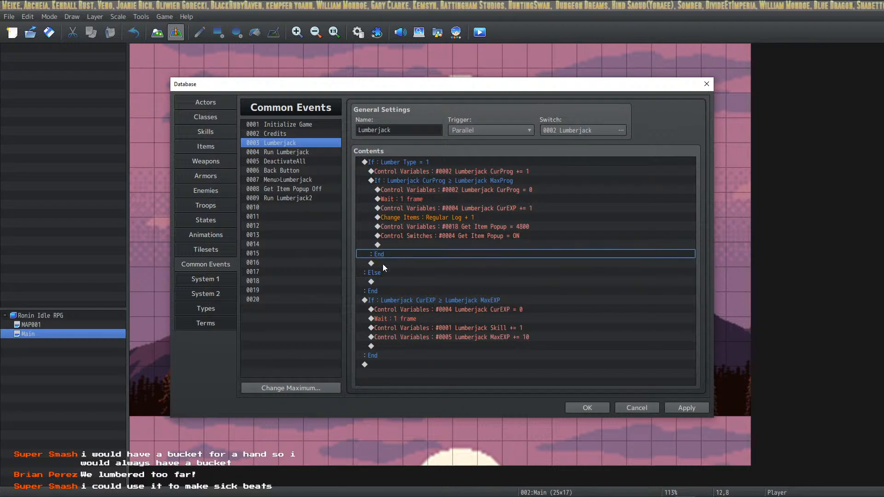
{"action": "left_click", "coordinate": [380, 275]}
{"action": "left_click", "coordinate": [383, 291]}
{"action": "left_click", "coordinate": [386, 300]}
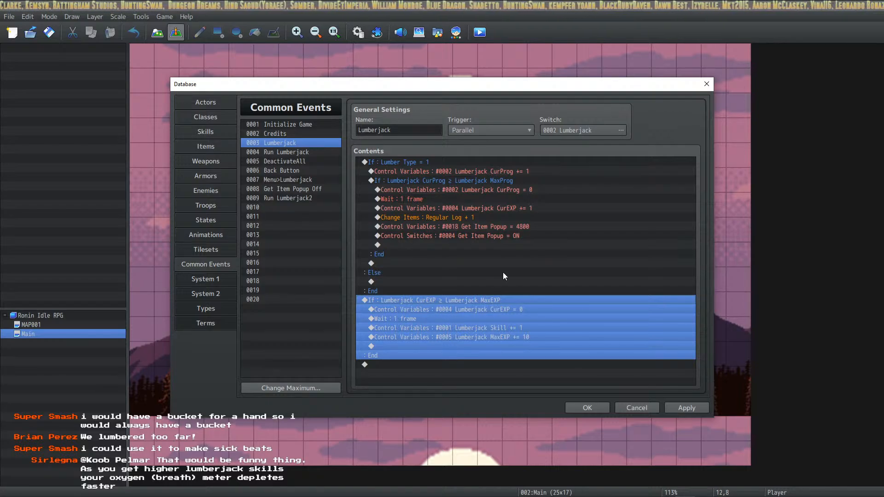
{"action": "left_click", "coordinate": [467, 190]}
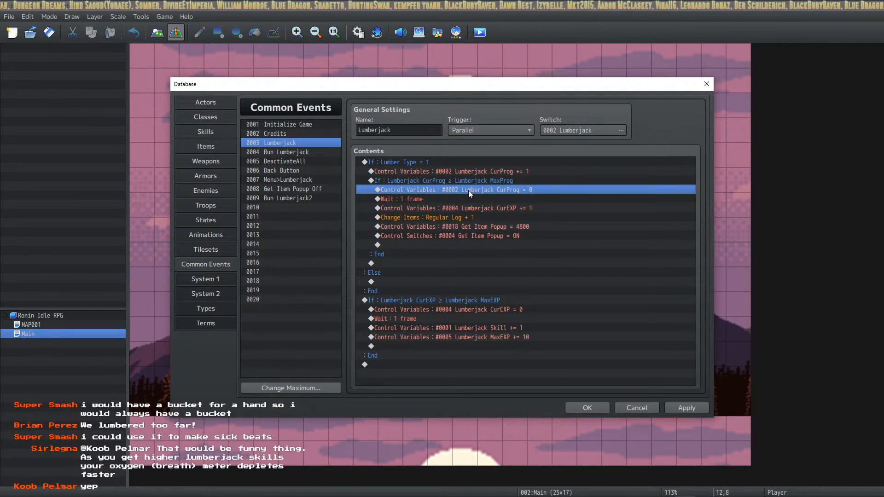
{"action": "left_click", "coordinate": [488, 202]}
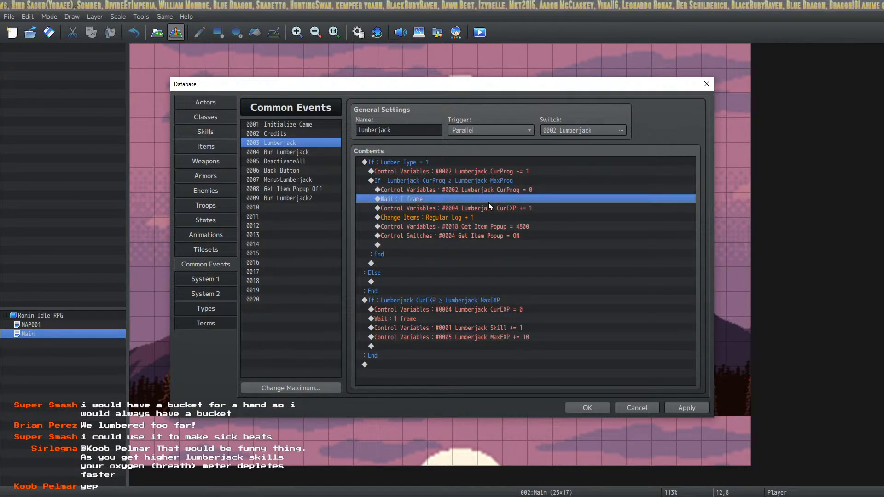
{"action": "left_click", "coordinate": [482, 172]}
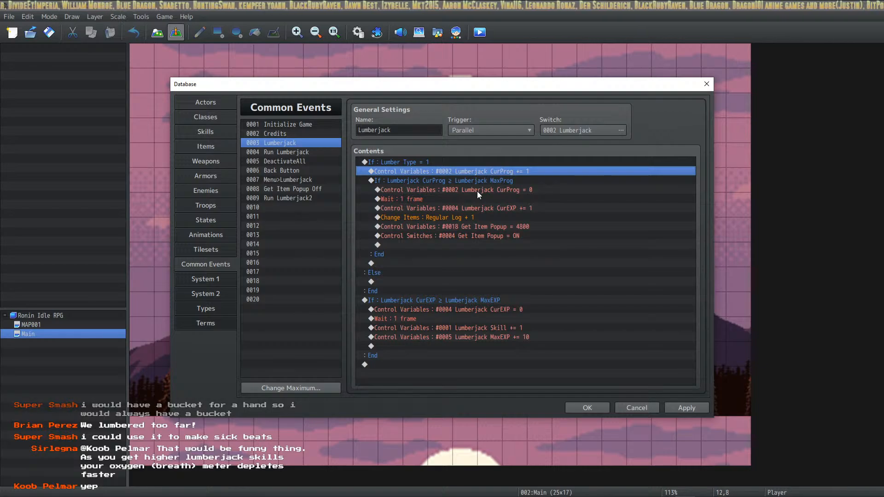
{"action": "left_click", "coordinate": [470, 184]}
{"action": "left_click", "coordinate": [470, 190]}
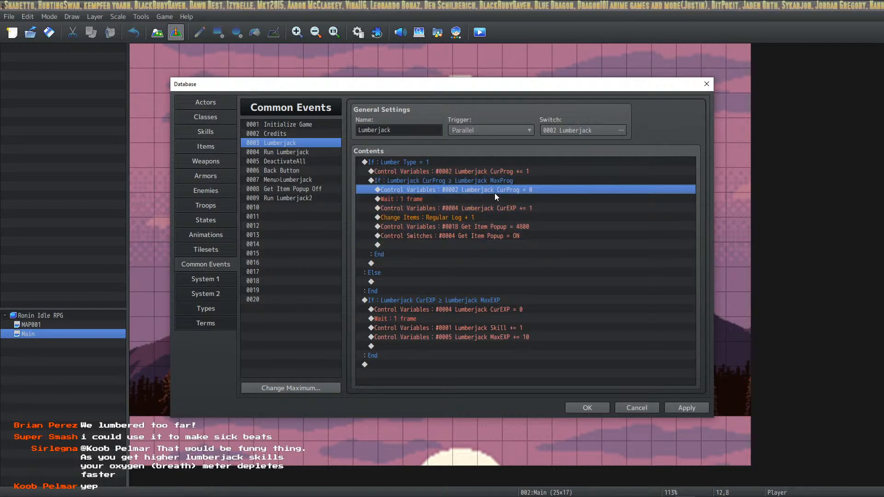
{"action": "left_click", "coordinate": [450, 172]}
{"action": "left_click", "coordinate": [426, 162]}
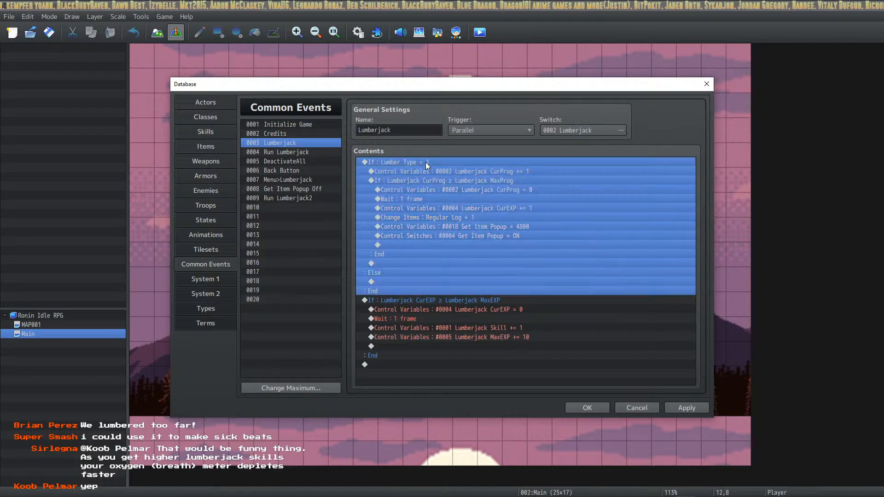
Copy the CurProg increment and the nested CurProg ≥ MaxProg branch inside the Lumber Type = 1 condition.
{"action": "left_click", "coordinate": [439, 171]}
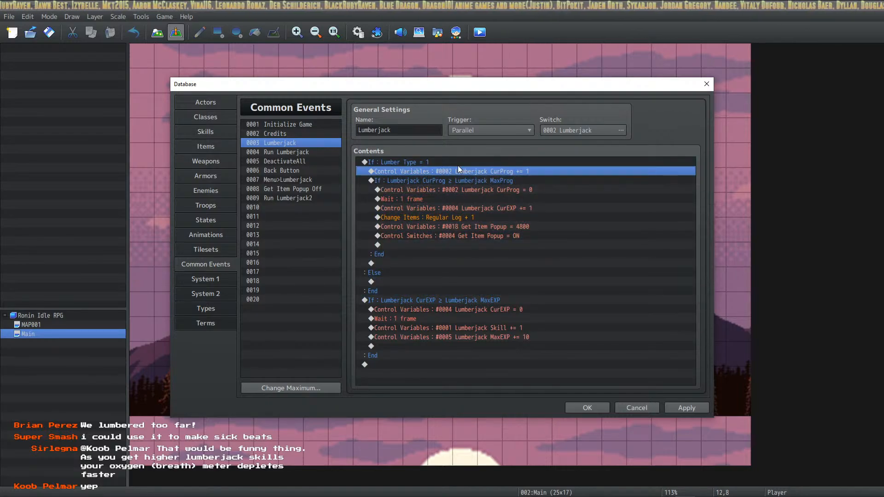
{"action": "left_click", "coordinate": [458, 164]}
{"action": "left_click", "coordinate": [455, 180]}
{"action": "left_click", "coordinate": [439, 162]}
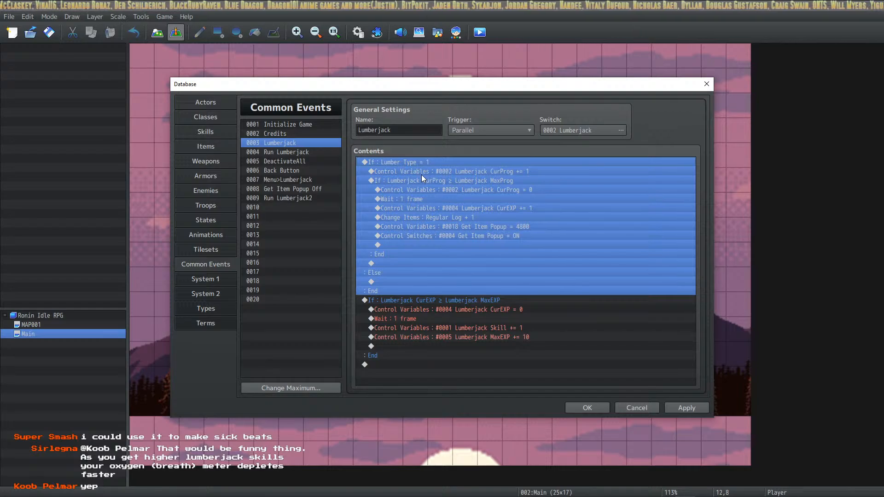
{"action": "left_click", "coordinate": [423, 171]}
{"action": "left_click", "coordinate": [422, 182], "text": "shift"}
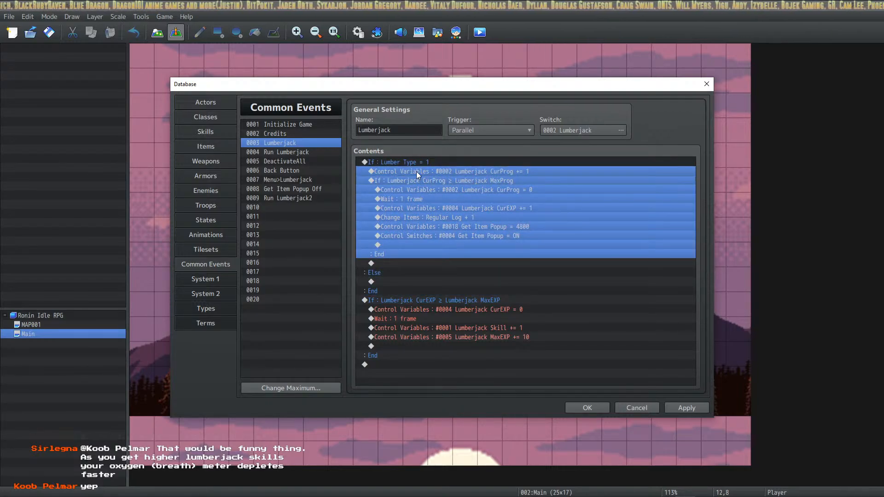
Insert a conditional branch for Lumber Type = 2, including an Else branch, in the Else section of the Lumber Type = 1 condition.
{"action": "left_click", "coordinate": [389, 282]}
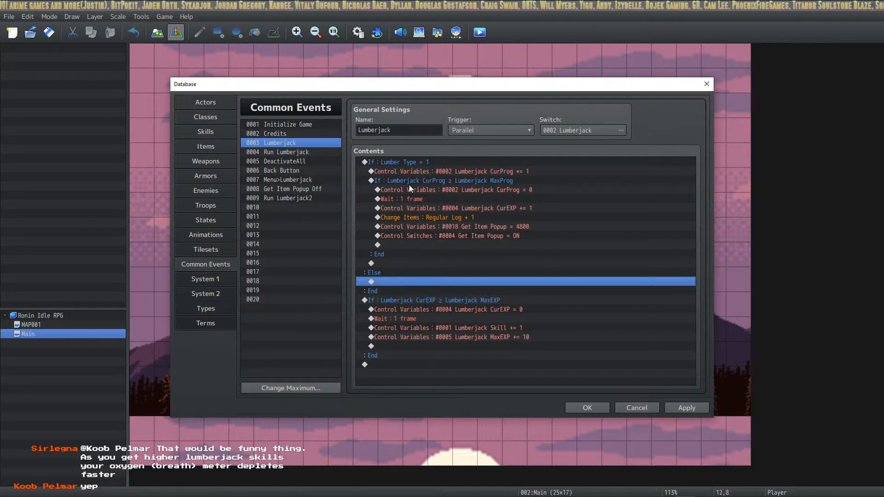
{"action": "right_click", "coordinate": [391, 278]}
{"action": "left_click", "coordinate": [408, 285]}
{"action": "left_click", "coordinate": [472, 301]}
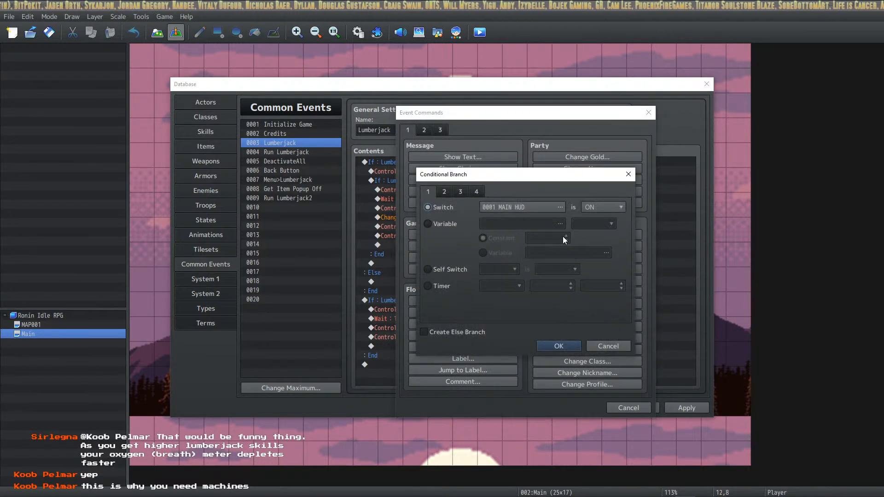
{"action": "left_click", "coordinate": [561, 207]}
{"action": "left_click", "coordinate": [575, 377]}
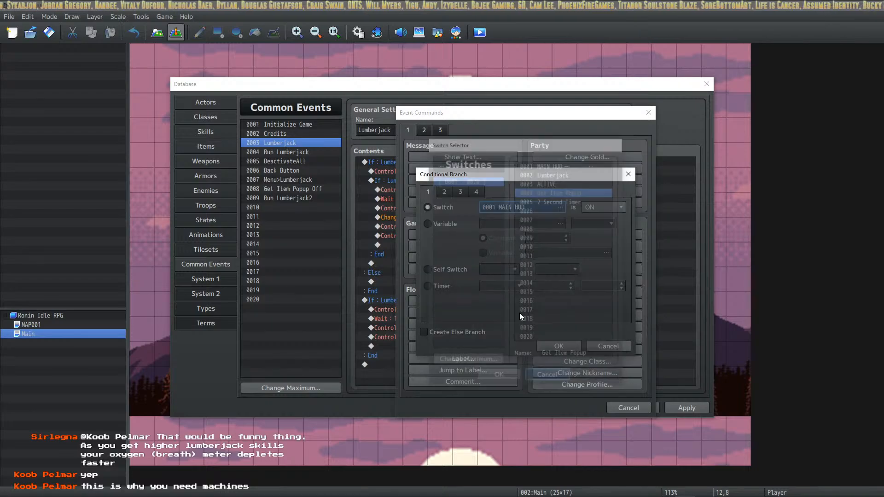
{"action": "left_click", "coordinate": [455, 225]}
{"action": "left_click", "coordinate": [515, 224]}
{"action": "left_click", "coordinate": [523, 306]}
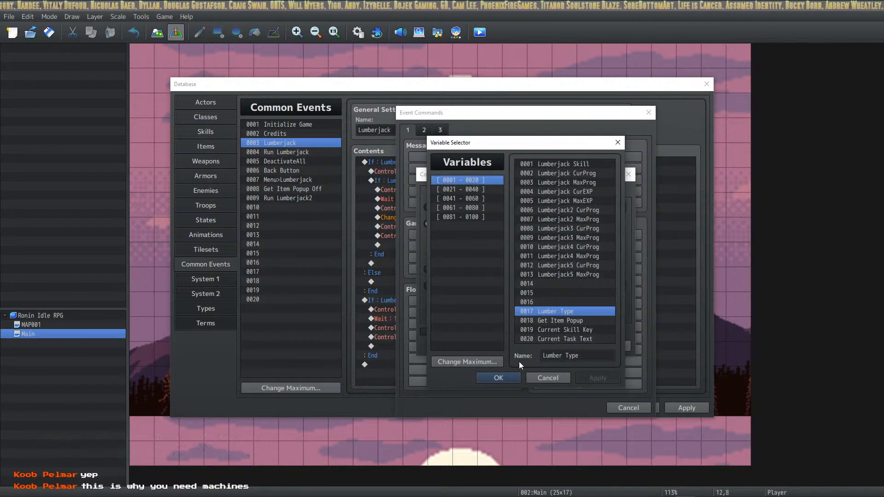
{"action": "left_click", "coordinate": [505, 376]}
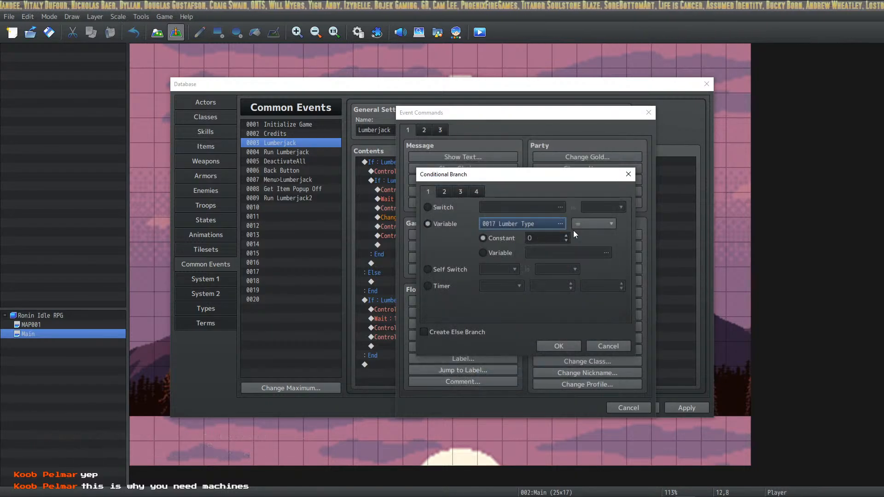
{"action": "left_click", "coordinate": [456, 332]}
{"action": "left_click", "coordinate": [559, 346]}
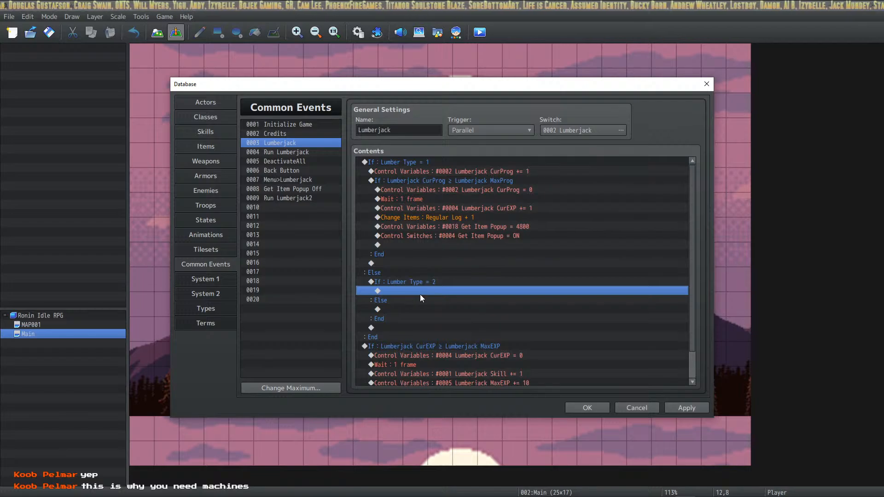
Paste the copied commands into the Lumber Type = 2 branch and change the increment command's variable to 0006 Lumberjack2 CurProg.
{"action": "key", "text": "ctrl+v"}
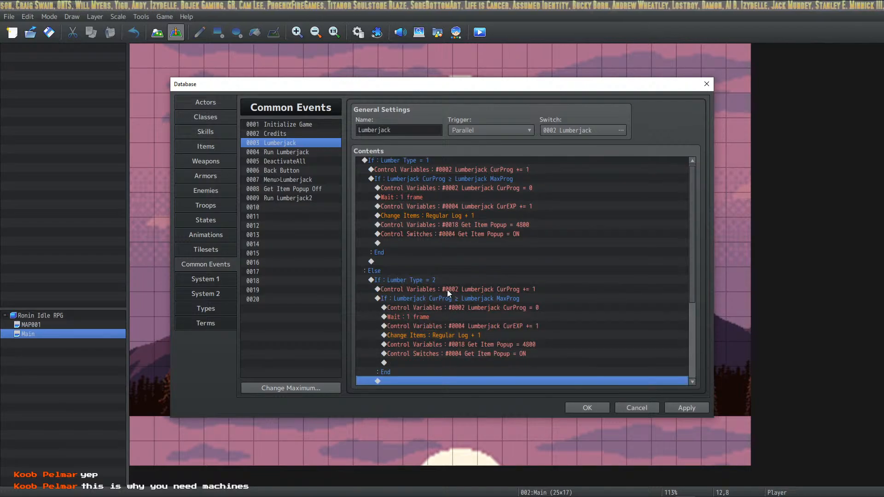
{"action": "scroll", "coordinate": [471, 292], "scroll_direction": "down", "scroll_amount": 1}
{"action": "left_click", "coordinate": [485, 280]}
{"action": "right_click", "coordinate": [488, 283]}
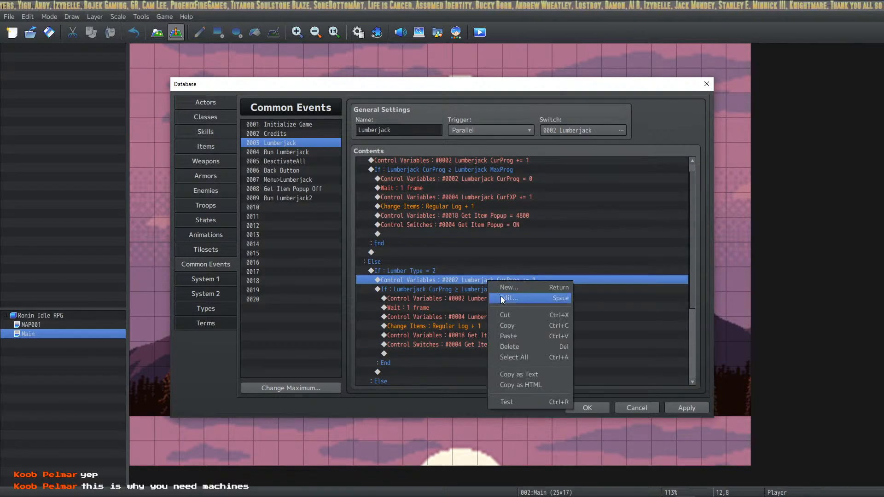
{"action": "left_click", "coordinate": [502, 298]}
{"action": "left_click", "coordinate": [556, 202]}
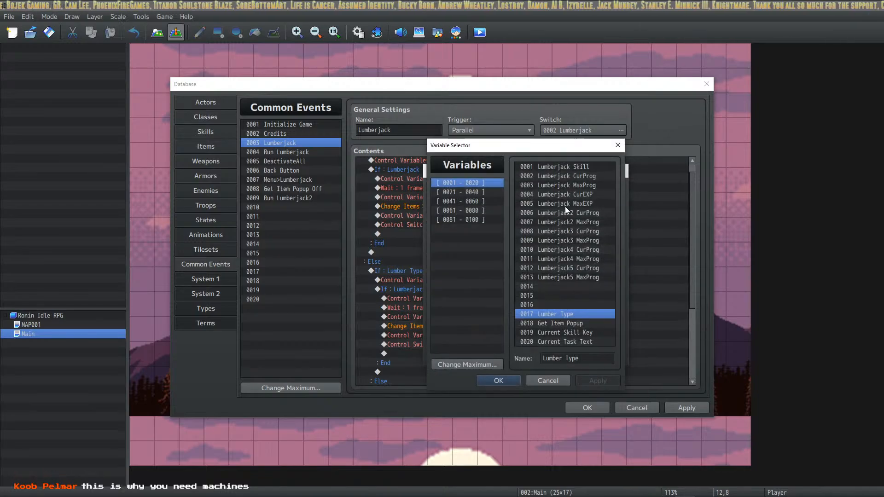
{"action": "left_click", "coordinate": [587, 215]}
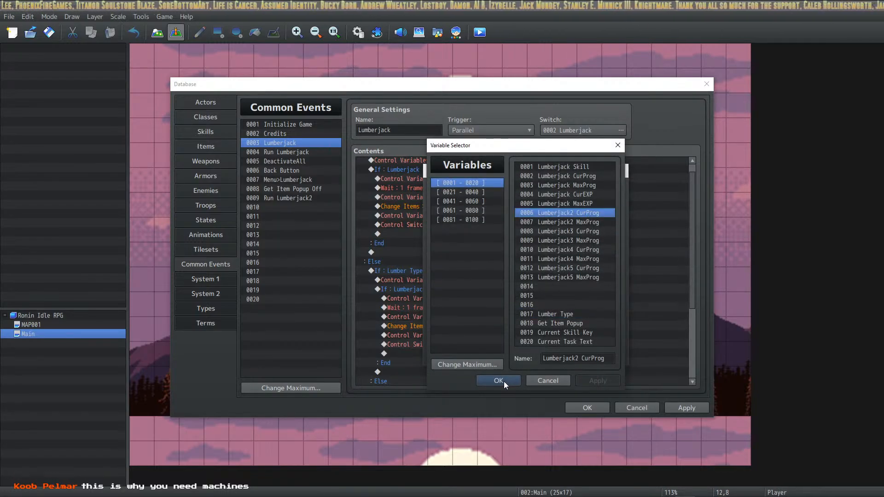
{"action": "left_click", "coordinate": [499, 381]}
{"action": "left_click", "coordinate": [544, 355]}
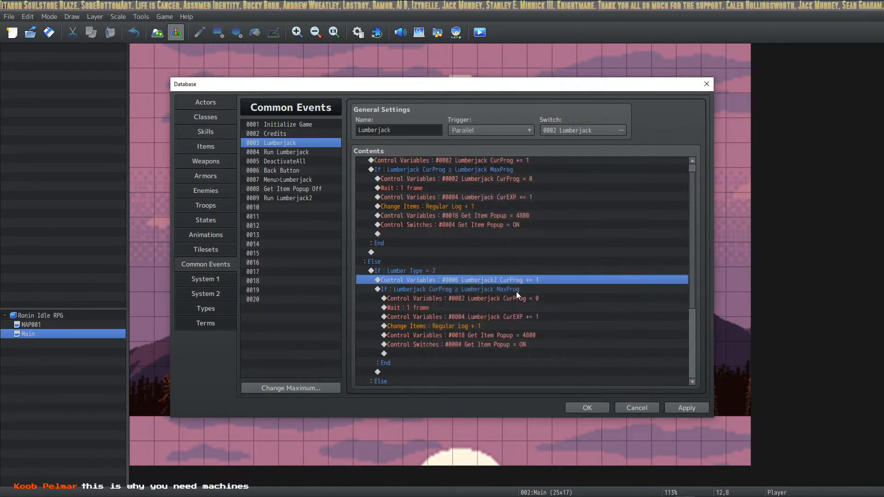
Set the comparison variable of the nested condition under Lumber Type = 2 to 0007 Lumberjack2 MaxProg.
{"action": "left_click", "coordinate": [501, 288]}
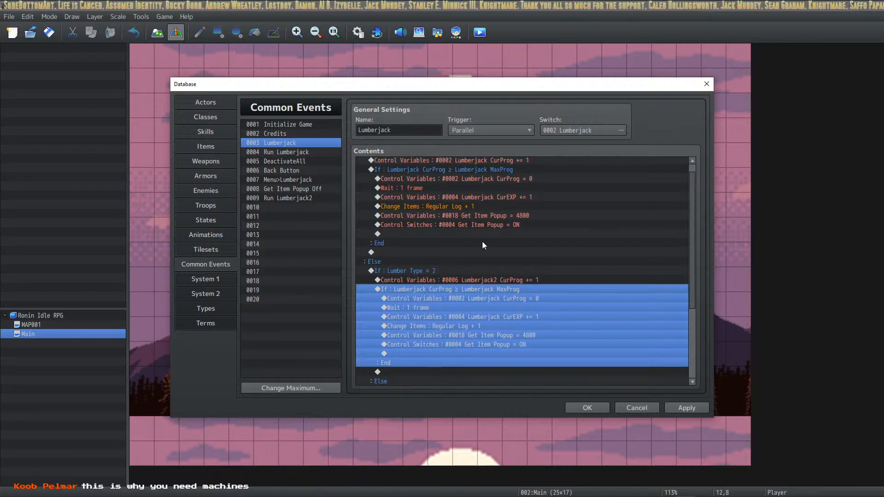
{"action": "right_click", "coordinate": [468, 291]}
{"action": "left_click", "coordinate": [490, 309]}
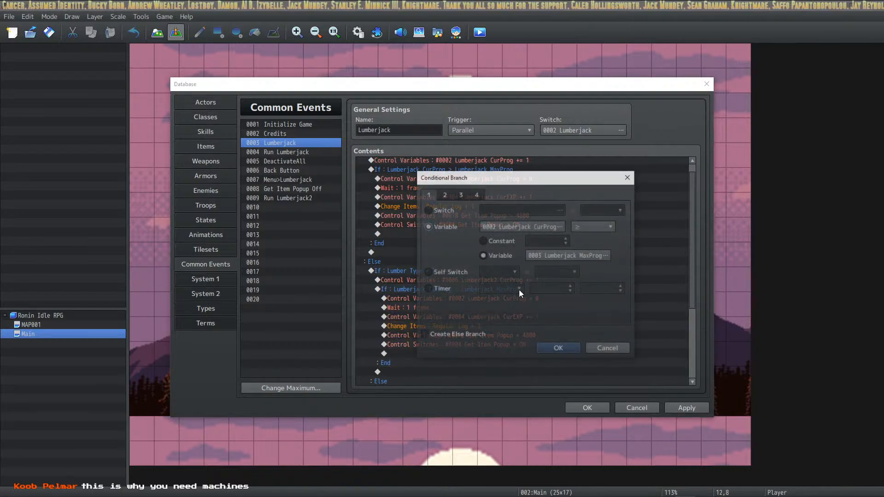
{"action": "left_click", "coordinate": [568, 255]}
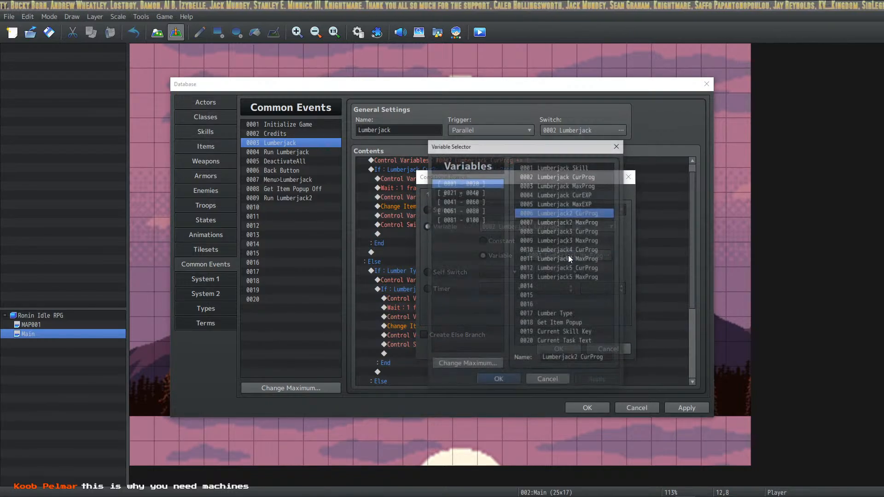
{"action": "left_click", "coordinate": [568, 222]}
{"action": "left_click", "coordinate": [502, 380]}
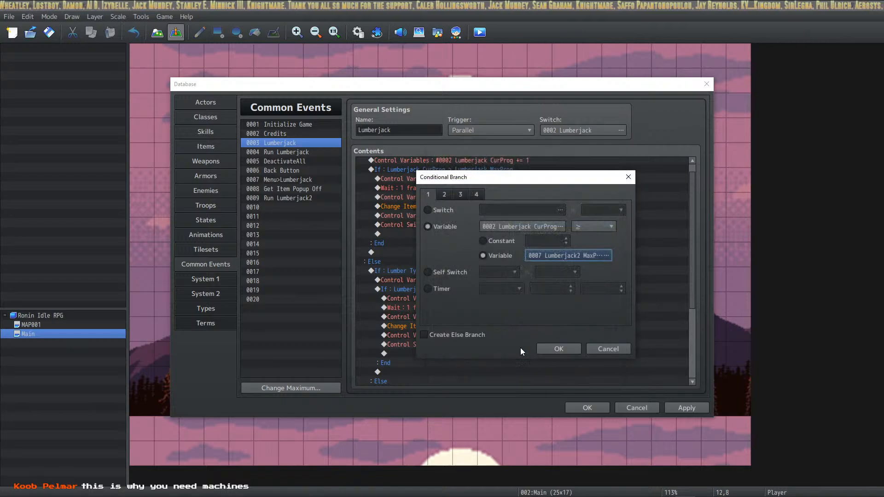
{"action": "left_click", "coordinate": [566, 344]}
Change the progress reset command in the Lumber Type = 2 branch to use 0006 Lumberjack2 CurProg, and apply the changes.
{"action": "left_click", "coordinate": [488, 298]}
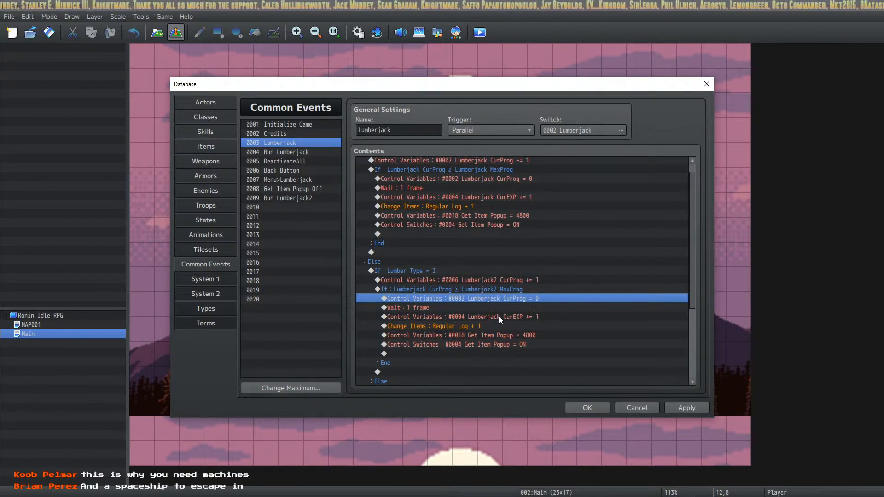
{"action": "right_click", "coordinate": [524, 298]}
{"action": "left_click", "coordinate": [540, 314]}
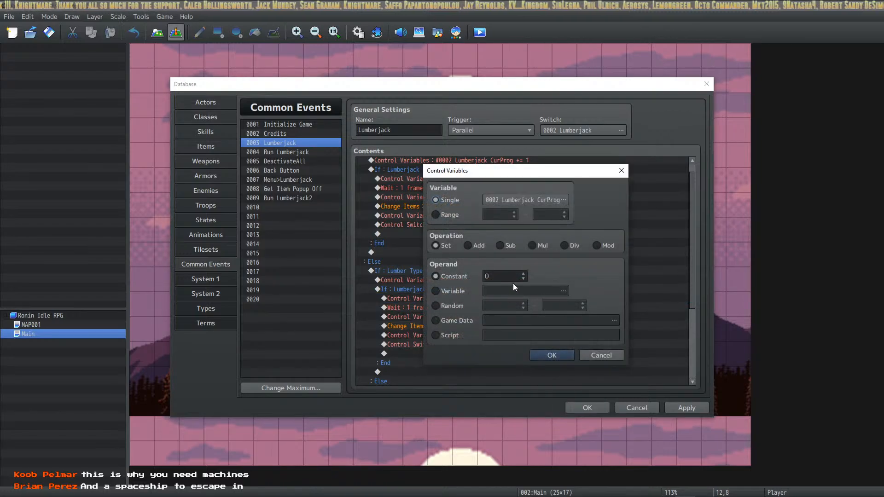
{"action": "left_click", "coordinate": [557, 198]}
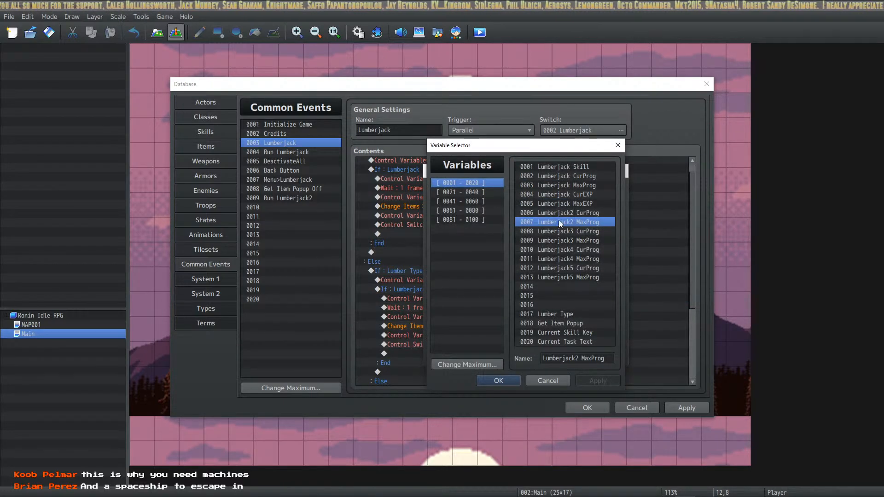
{"action": "left_click", "coordinate": [558, 213]}
{"action": "left_click", "coordinate": [510, 378]}
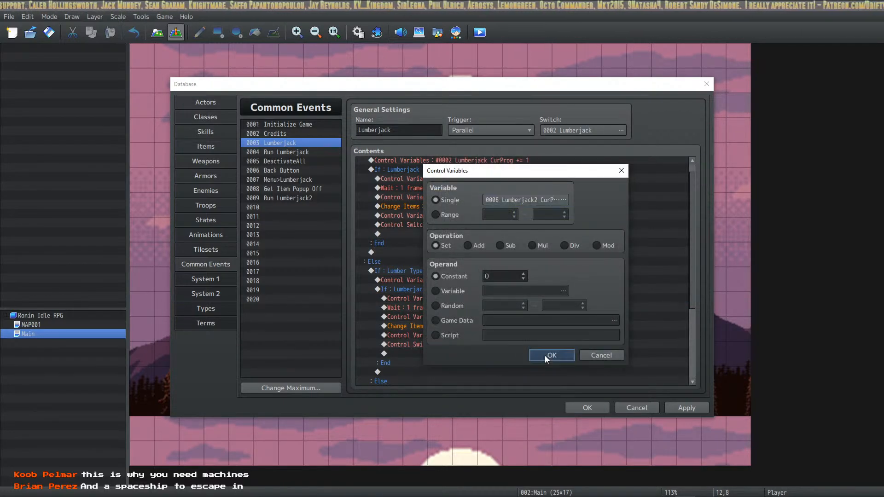
{"action": "left_click", "coordinate": [545, 355]}
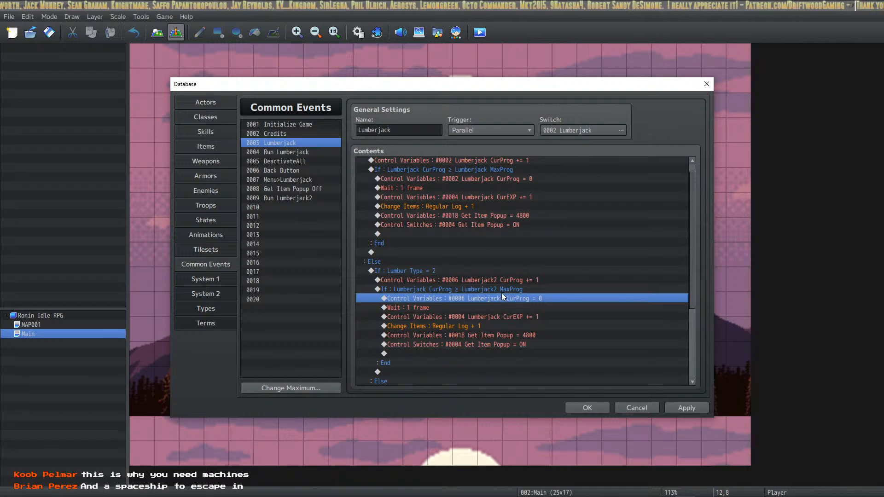
{"action": "scroll", "coordinate": [502, 296], "scroll_direction": "down", "scroll_amount": 1}
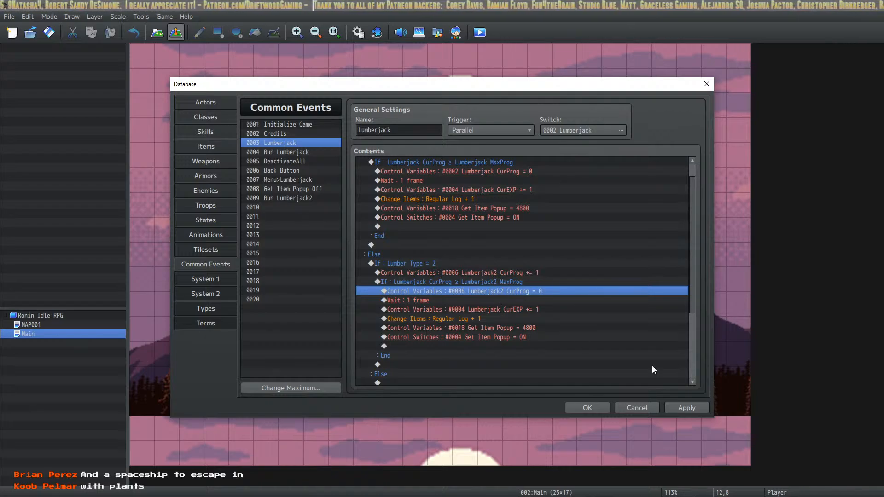
{"action": "left_click", "coordinate": [686, 408]}
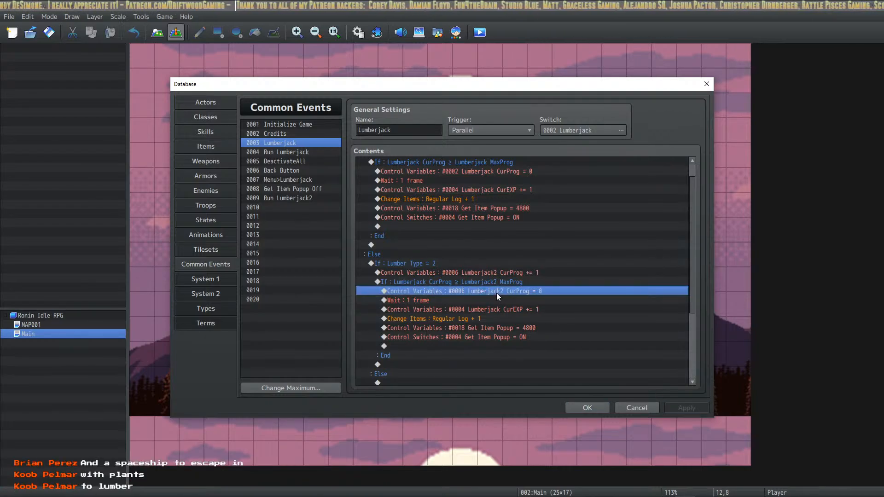
Change the item awarded in the Lumber Type = 2 branch to 0002 Hardwood Log.
{"action": "left_click", "coordinate": [484, 309]}
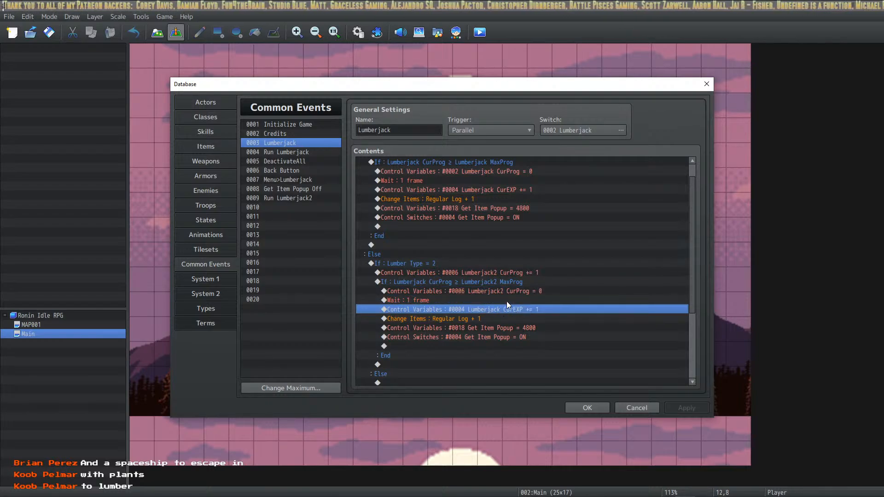
{"action": "left_click", "coordinate": [479, 319]}
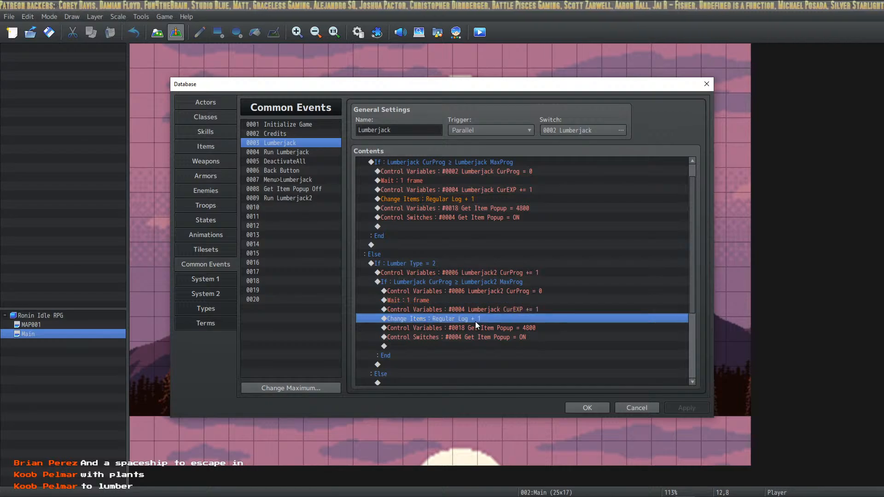
{"action": "right_click", "coordinate": [475, 321]}
{"action": "left_click", "coordinate": [499, 343]}
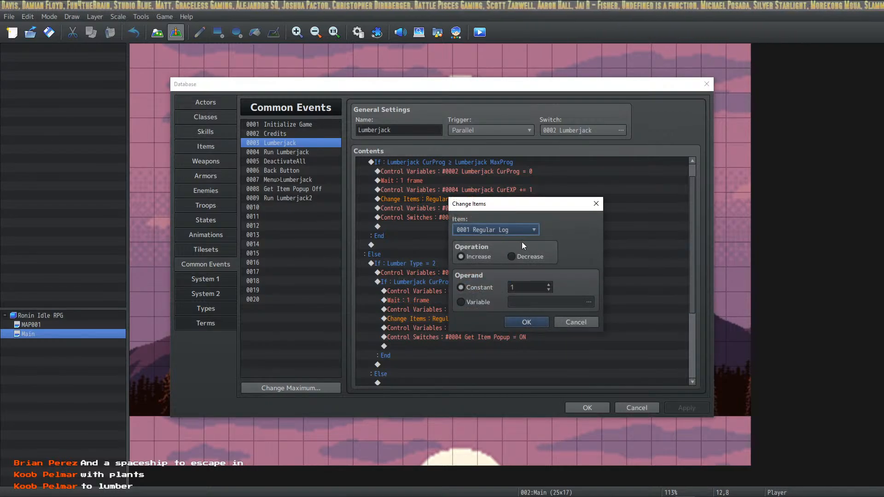
{"action": "left_click", "coordinate": [524, 231]}
{"action": "left_click", "coordinate": [507, 252]}
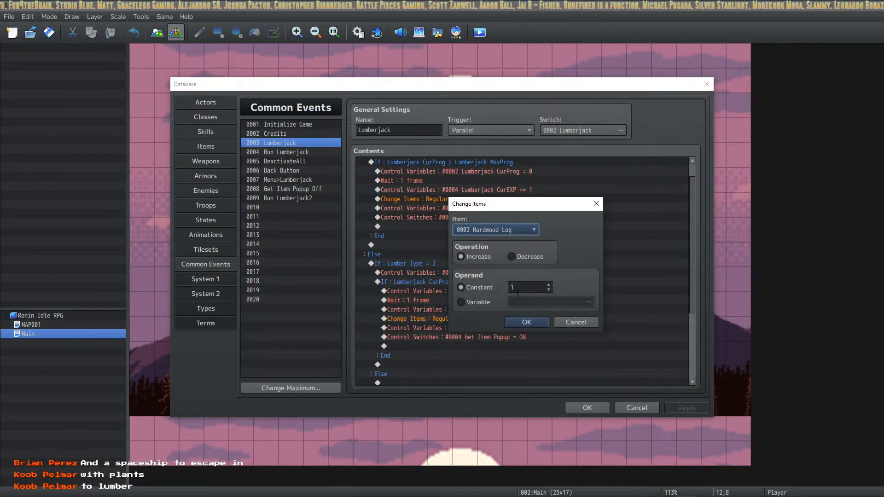
{"action": "left_click", "coordinate": [528, 322]}
Set the Get Item Popup variable to 4801 in the Lumber Type = 2 branch and apply the changes.
{"action": "left_click", "coordinate": [515, 327]}
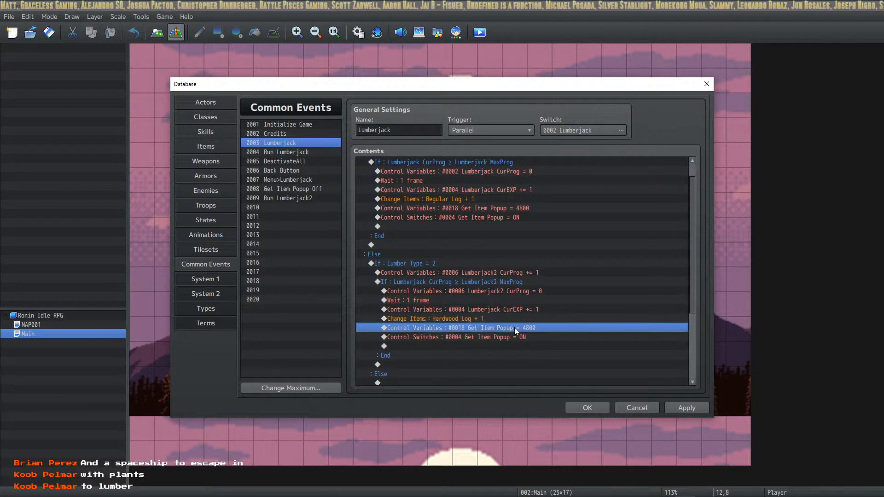
{"action": "right_click", "coordinate": [515, 328]}
{"action": "left_click", "coordinate": [537, 345]}
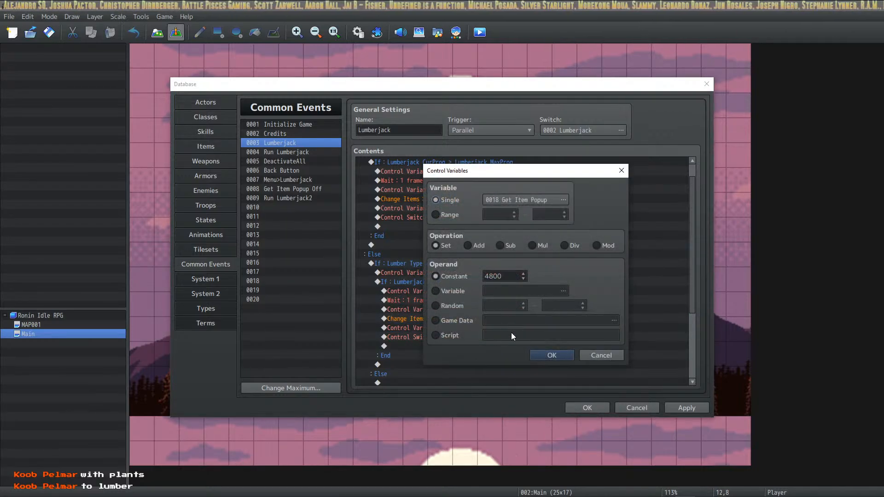
{"action": "left_click", "coordinate": [547, 354]}
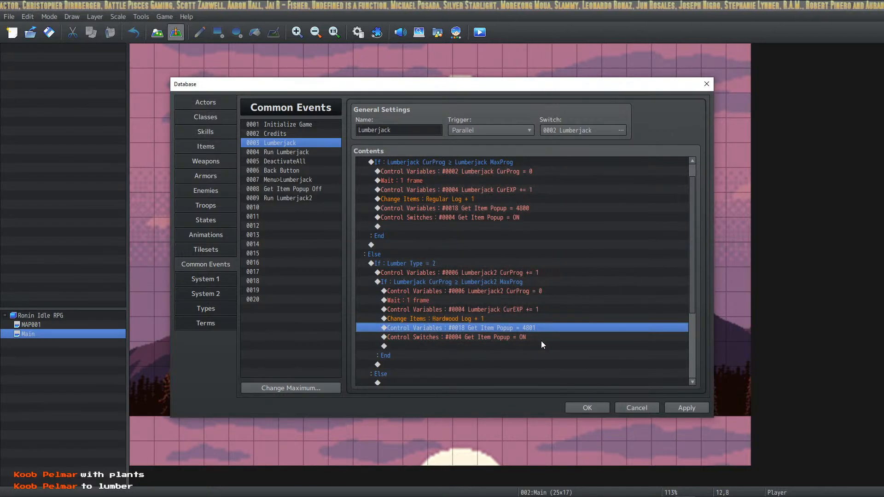
{"action": "left_click", "coordinate": [691, 408]}
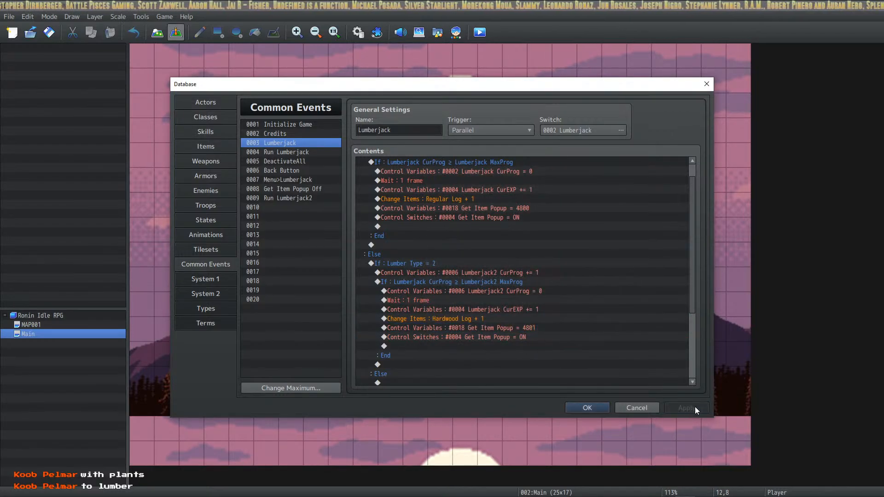
{"action": "left_click", "coordinate": [514, 339]}
{"action": "left_click", "coordinate": [512, 330]}
{"action": "left_click", "coordinate": [510, 338]}
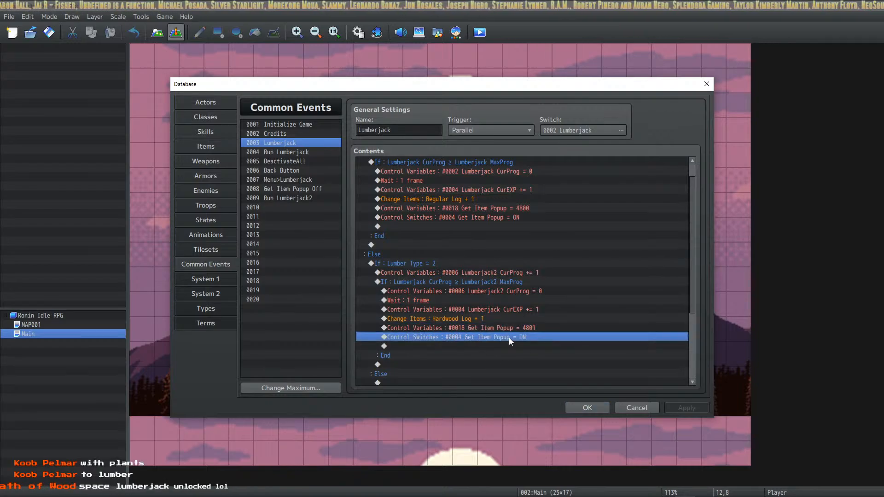
{"action": "scroll", "coordinate": [551, 291], "scroll_direction": "up", "scroll_amount": 1}
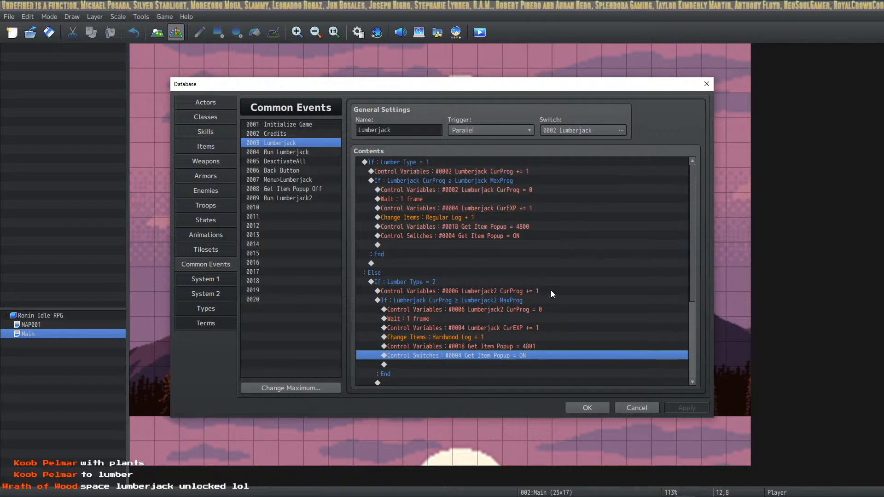
Copy the nested progress condition block from the Lumber Type = 2 branch of the Lumberjack event.
{"action": "scroll", "coordinate": [506, 279], "scroll_direction": "down", "scroll_amount": 2}
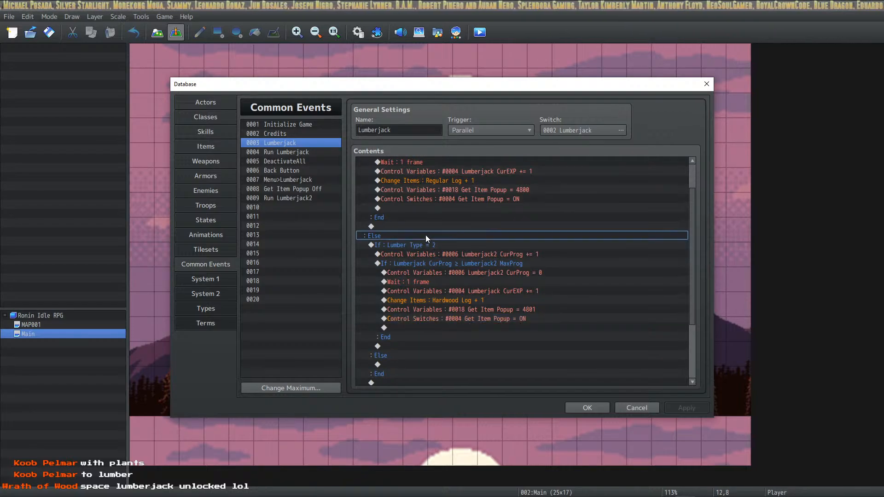
{"action": "left_click", "coordinate": [424, 247]}
{"action": "scroll", "coordinate": [441, 247], "scroll_direction": "down", "scroll_amount": 2}
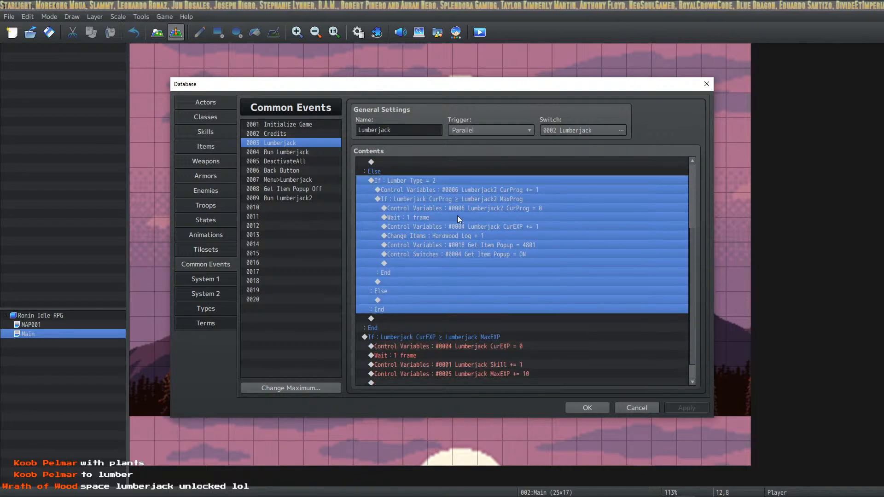
{"action": "scroll", "coordinate": [451, 228], "scroll_direction": "up", "scroll_amount": 1}
{"action": "scroll", "coordinate": [444, 239], "scroll_direction": "up", "scroll_amount": 3}
{"action": "left_click", "coordinate": [449, 167]}
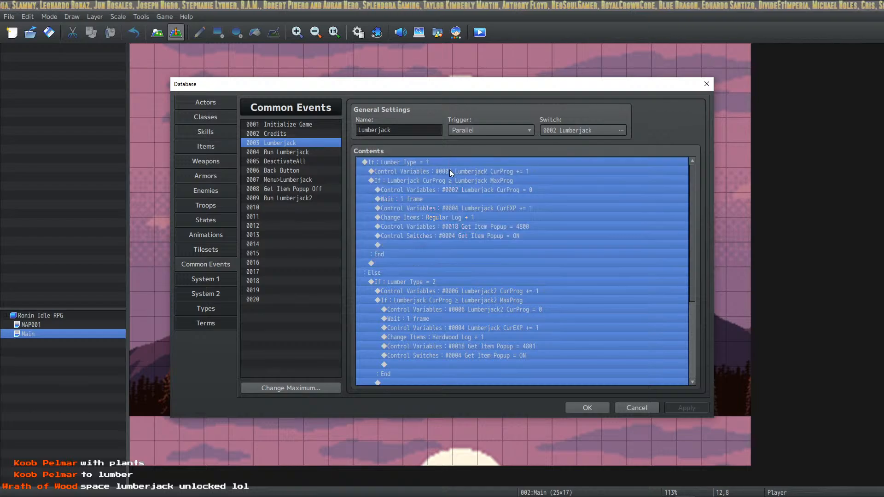
{"action": "left_click", "coordinate": [472, 183]}
{"action": "left_click", "coordinate": [469, 166]}
{"action": "left_click", "coordinate": [467, 172]}
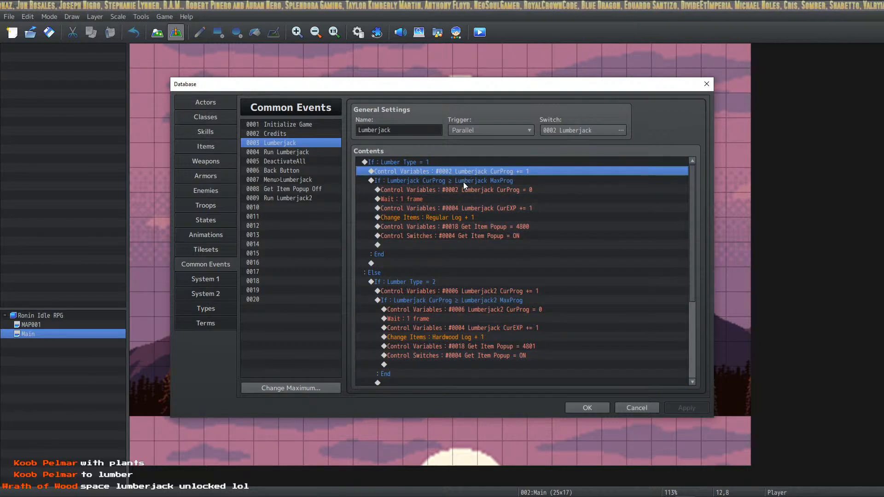
{"action": "left_click", "coordinate": [463, 181]}
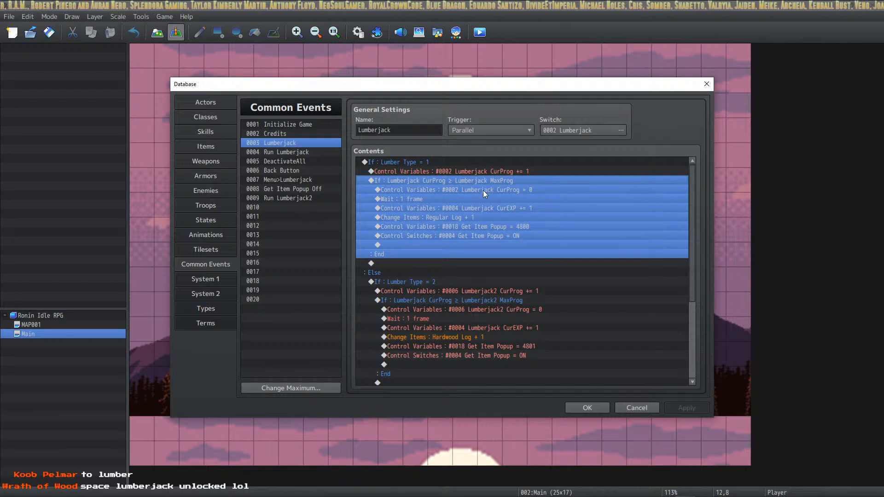
{"action": "left_click", "coordinate": [479, 293]}
{"action": "left_click", "coordinate": [477, 300]}
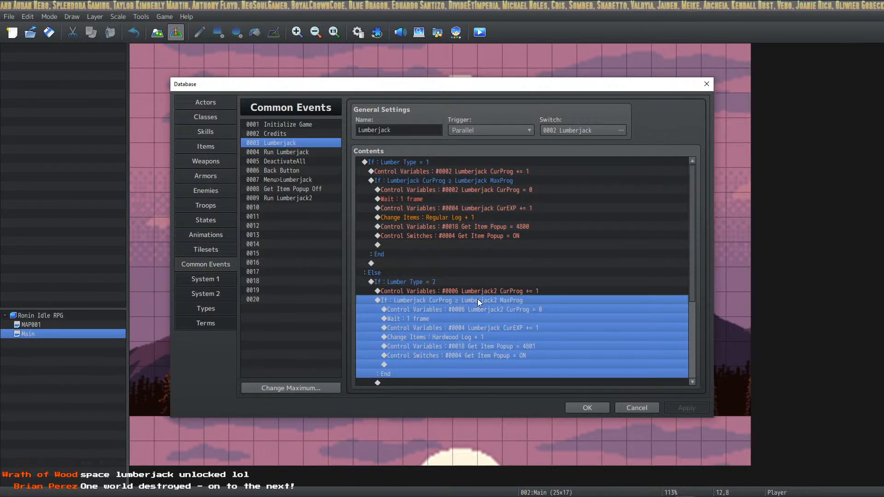
Add a conditional branch for 0017 Lumber Type = 3, with its own Else branch, inside the Else section of Lumber Type = 2.
{"action": "scroll", "coordinate": [476, 278], "scroll_direction": "down", "scroll_amount": 3}
{"action": "left_click", "coordinate": [394, 319]}
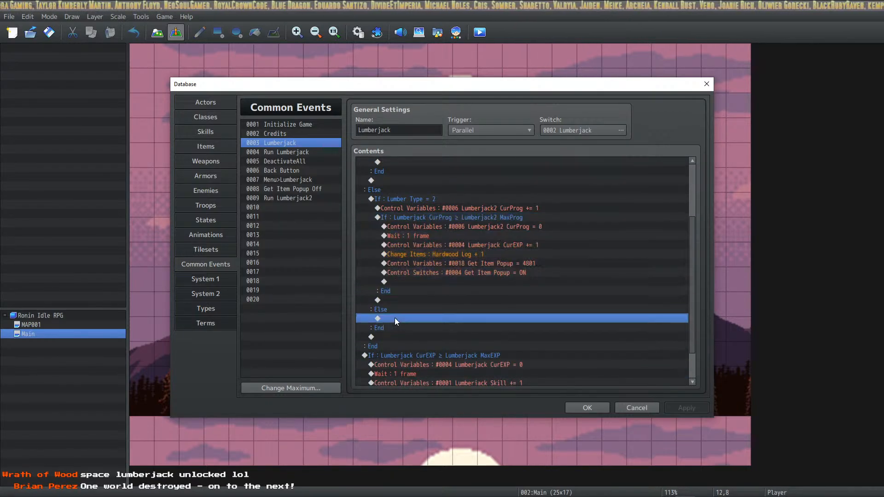
{"action": "right_click", "coordinate": [394, 317]}
{"action": "left_click", "coordinate": [418, 323]}
{"action": "left_click", "coordinate": [476, 301]}
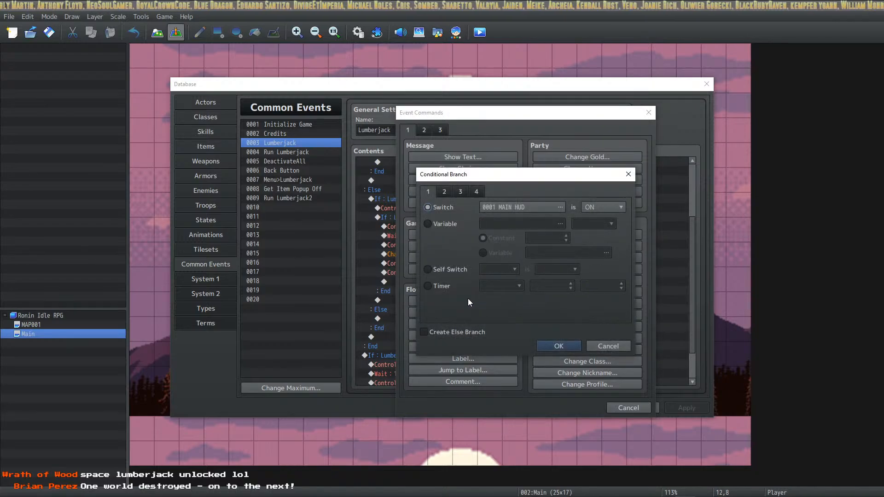
{"action": "left_click", "coordinate": [514, 225]}
{"action": "left_click", "coordinate": [514, 225]}
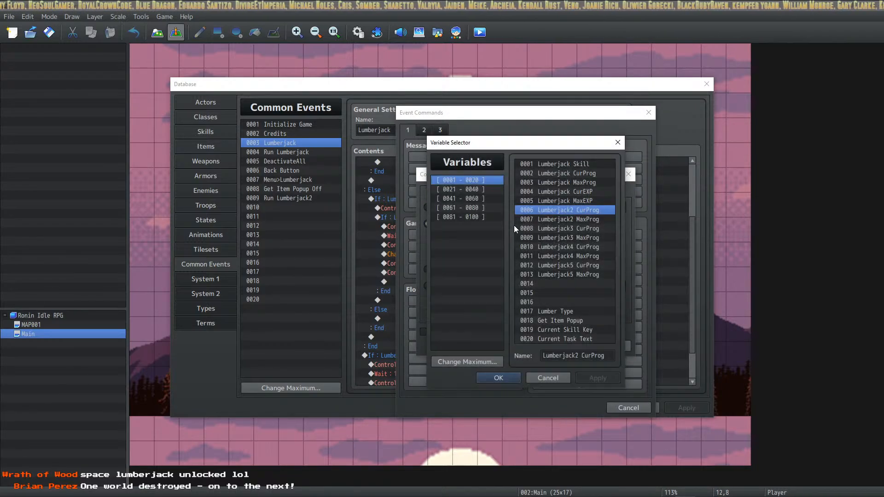
{"action": "left_click", "coordinate": [518, 377]}
{"action": "left_click", "coordinate": [551, 227]}
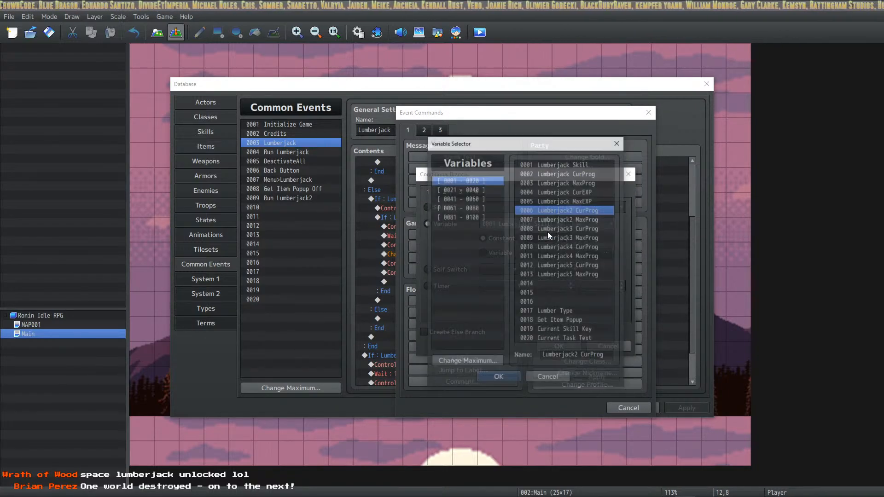
{"action": "left_click", "coordinate": [567, 311]}
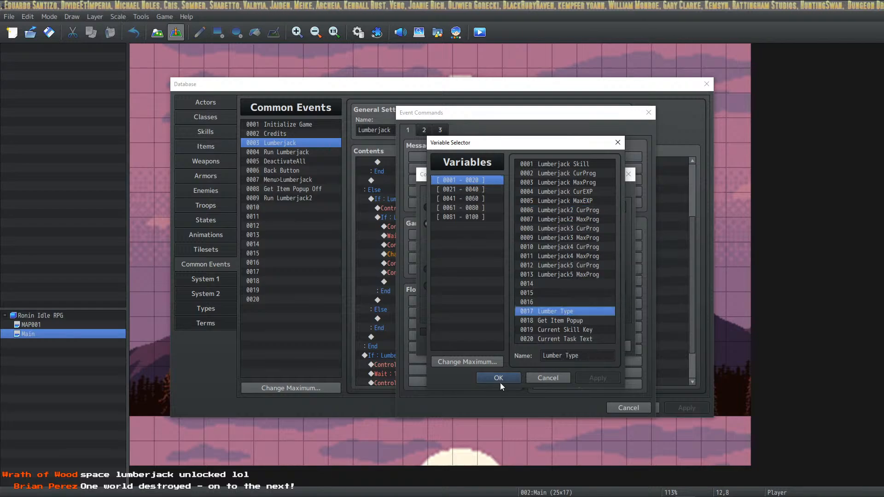
{"action": "left_click", "coordinate": [501, 380]}
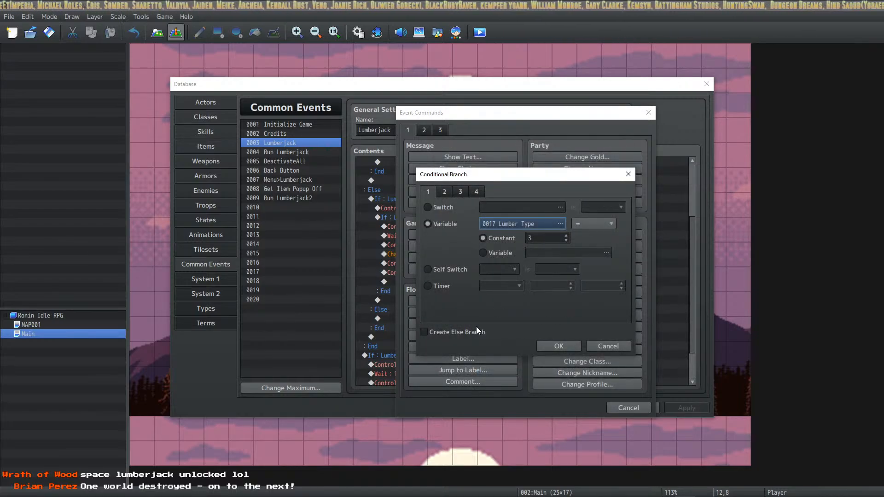
{"action": "left_click", "coordinate": [483, 337]}
{"action": "left_click", "coordinate": [558, 347]}
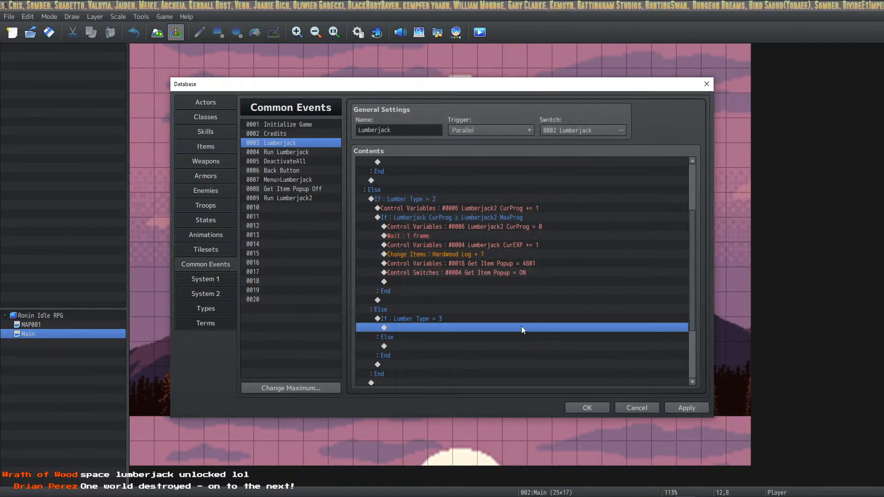
Paste the copied progress condition block into the Lumber Type = 3 branch.
{"action": "scroll", "coordinate": [521, 326], "scroll_direction": "down", "scroll_amount": 2}
{"action": "key", "text": "ctrl+v"}
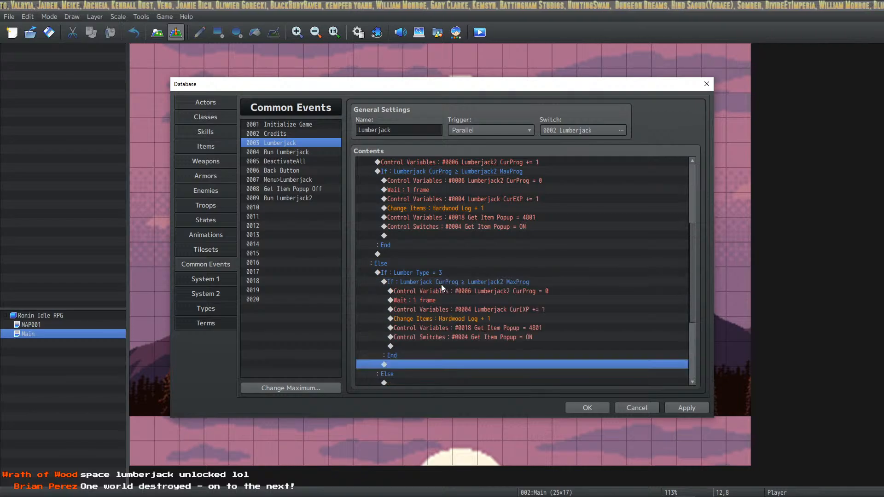
{"action": "right_click", "coordinate": [461, 279]}
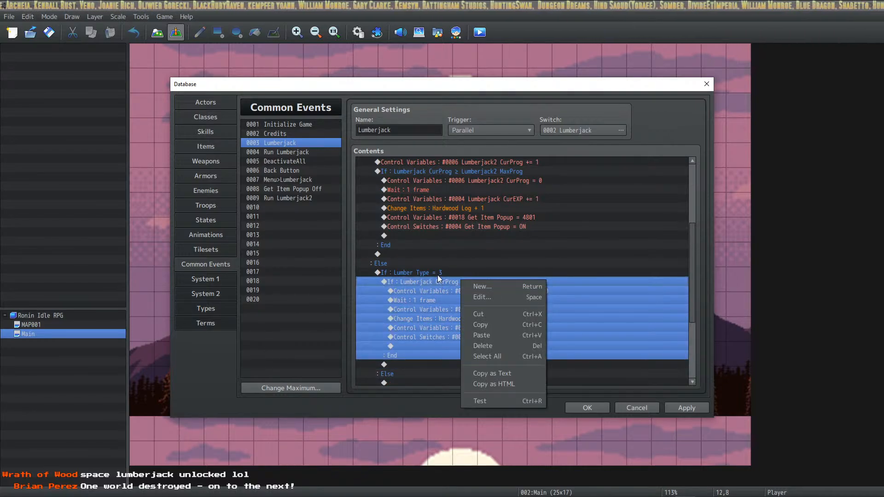
{"action": "left_click", "coordinate": [438, 275]}
{"action": "right_click", "coordinate": [439, 280]}
{"action": "left_click", "coordinate": [434, 289]}
{"action": "left_click", "coordinate": [432, 282]}
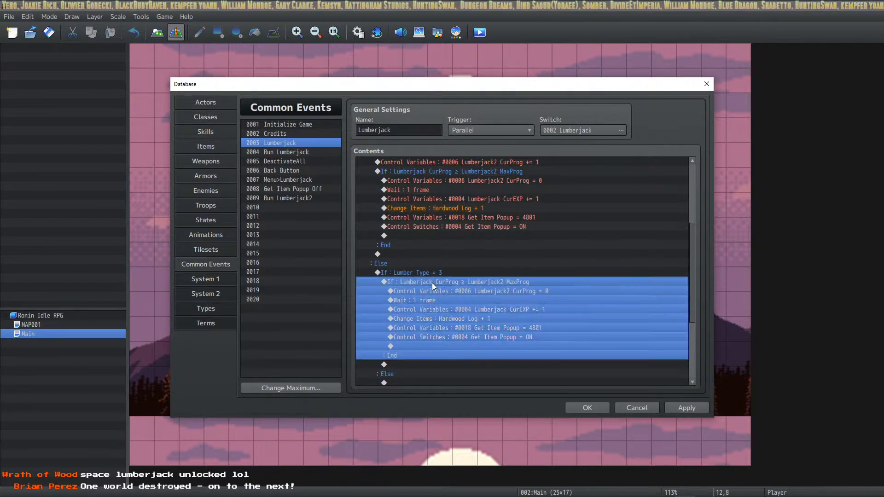
Copy the Lumberjack2 CurProg += 1 command from the Lumber Type = 2 branch to just above the nested condition under Lumber Type = 3.
{"action": "scroll", "coordinate": [450, 280], "scroll_direction": "up", "scroll_amount": 5}
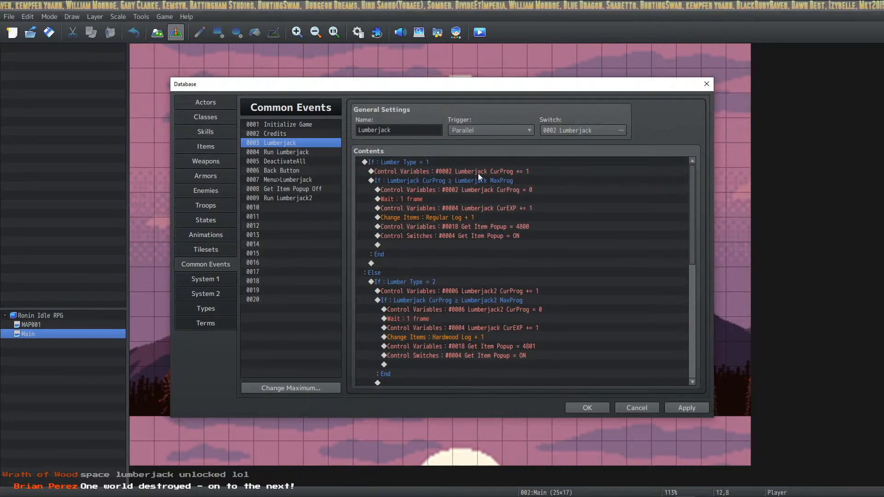
{"action": "left_click", "coordinate": [496, 292]}
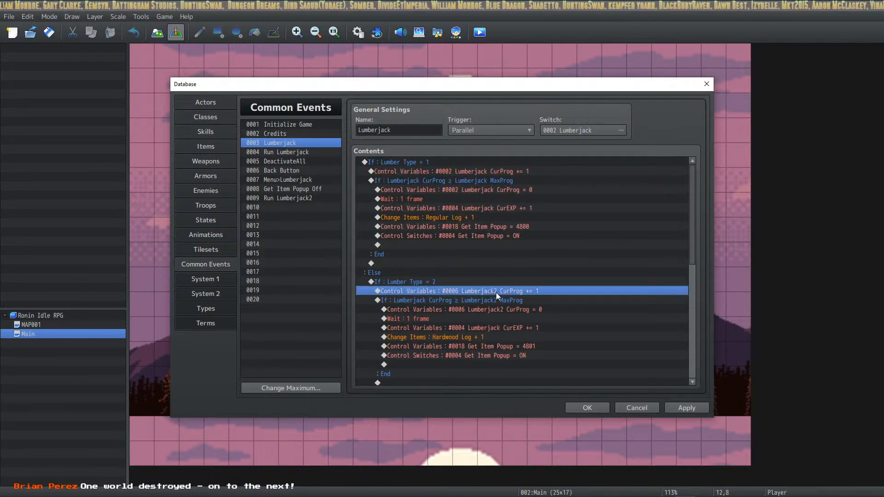
{"action": "scroll", "coordinate": [496, 292], "scroll_direction": "down", "scroll_amount": 1}
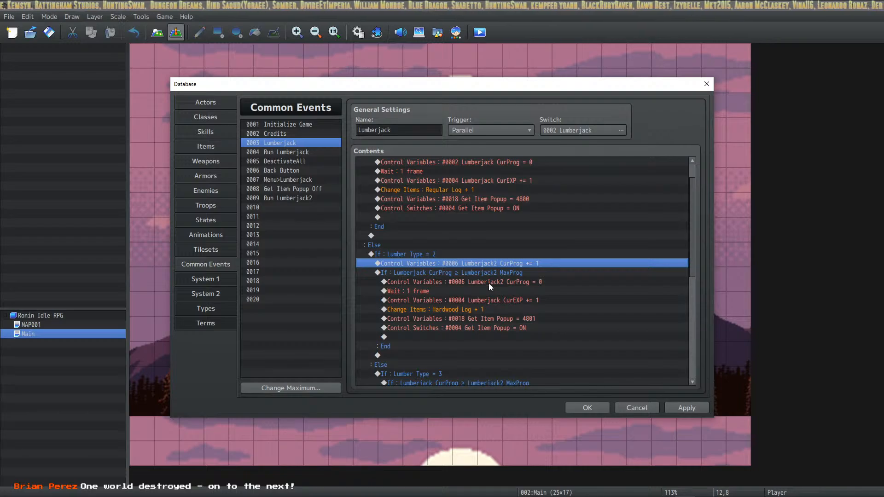
{"action": "scroll", "coordinate": [488, 283], "scroll_direction": "down", "scroll_amount": 2}
{"action": "left_click", "coordinate": [435, 346]}
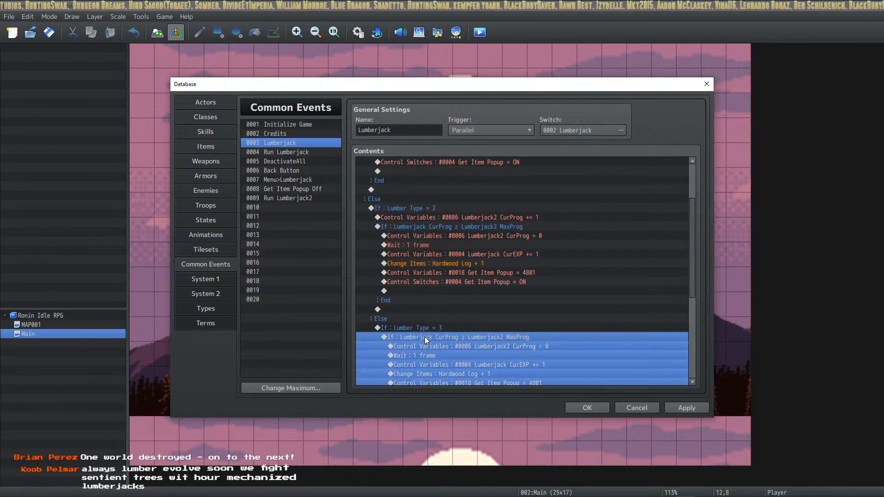
Change the progress increment command in the Lumber Type = 3 branch to use 0008 Lumberjack3 CurProg.
{"action": "right_click", "coordinate": [497, 338]}
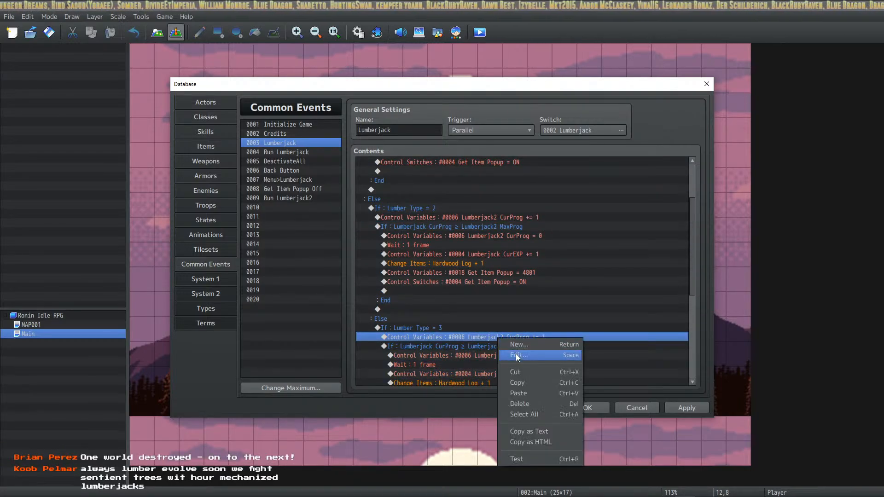
{"action": "left_click", "coordinate": [516, 354]}
{"action": "left_click", "coordinate": [544, 198]}
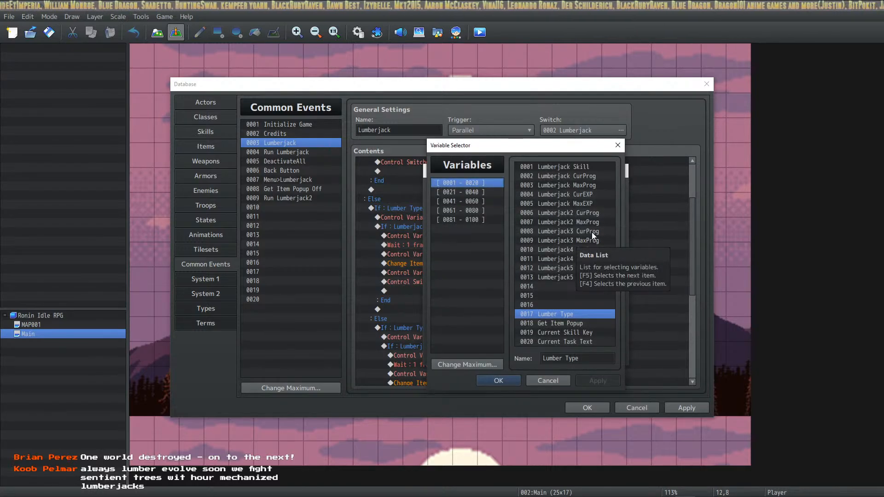
{"action": "left_click", "coordinate": [592, 232]}
{"action": "left_click", "coordinate": [507, 381]}
{"action": "left_click", "coordinate": [544, 355]}
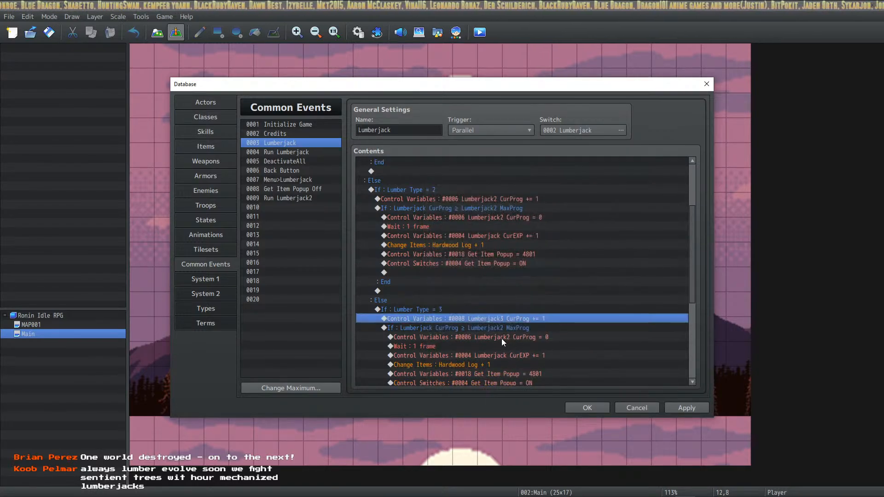
Review the pasted commands in the Lumber Type = 3 branch for variables that need changing.
{"action": "left_click", "coordinate": [511, 331]}
{"action": "scroll", "coordinate": [515, 318], "scroll_direction": "down", "scroll_amount": 1}
{"action": "scroll", "coordinate": [515, 318], "scroll_direction": "down", "scroll_amount": 3}
{"action": "scroll", "coordinate": [520, 287], "scroll_direction": "down", "scroll_amount": 2}
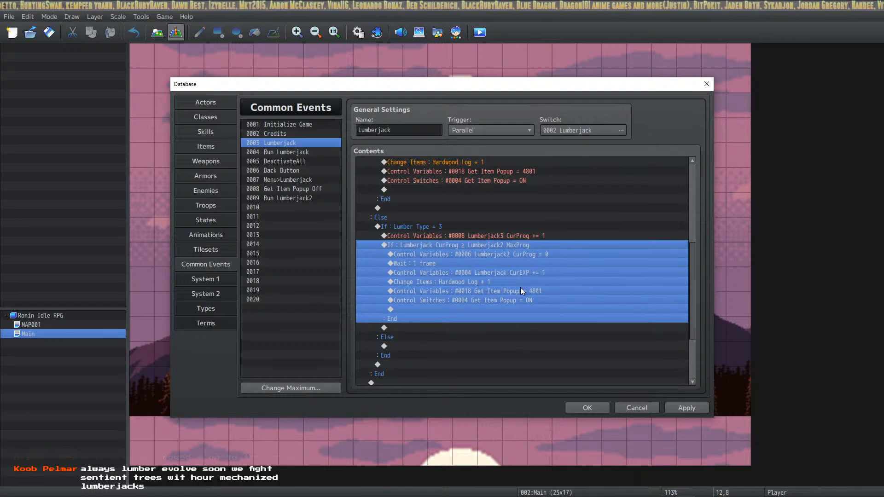
{"action": "left_click", "coordinate": [515, 265]}
{"action": "scroll", "coordinate": [507, 282], "scroll_direction": "up", "scroll_amount": 2}
{"action": "left_click", "coordinate": [520, 272]}
{"action": "left_click", "coordinate": [528, 260]}
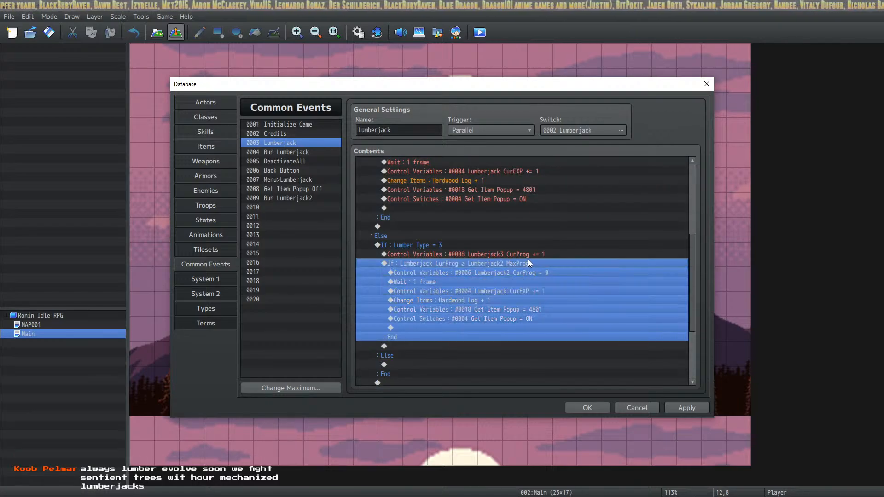
{"action": "left_click", "coordinate": [535, 271]}
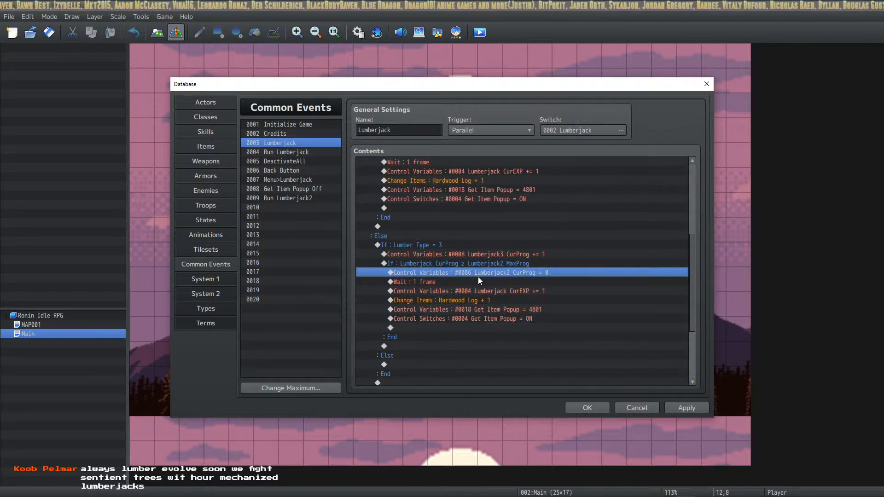
Set the nested condition under Lumber Type = 3 to compare 0008 Lumberjack3 CurProg with 0009 Lumberjack3 MaxProg.
{"action": "left_click", "coordinate": [496, 264]}
{"action": "right_click", "coordinate": [488, 263]}
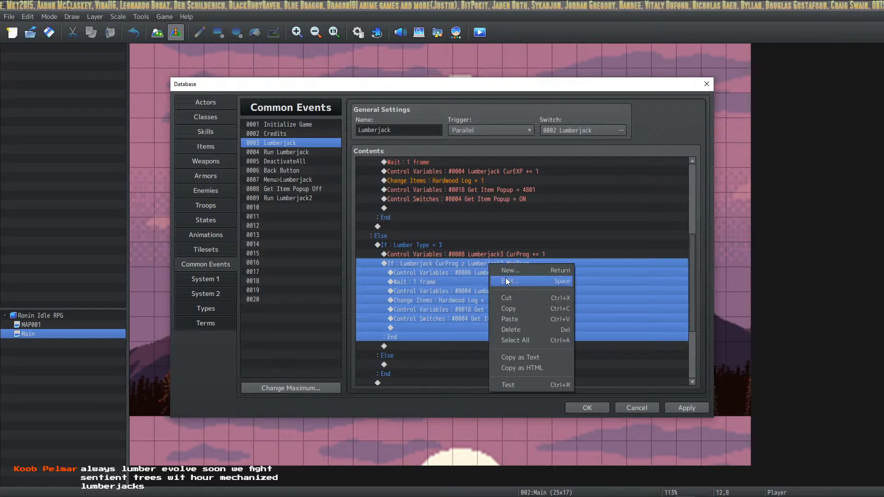
{"action": "left_click", "coordinate": [508, 279]}
{"action": "left_click", "coordinate": [564, 226]}
{"action": "left_click", "coordinate": [564, 228]}
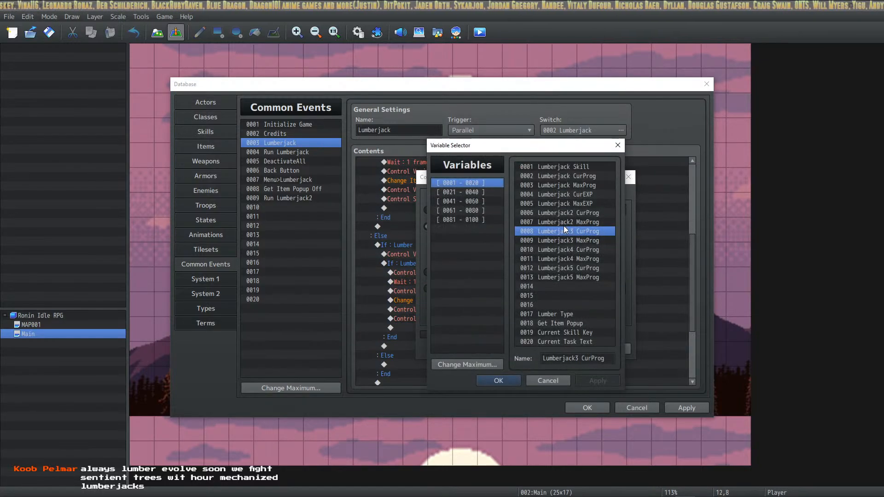
{"action": "left_click", "coordinate": [511, 383]}
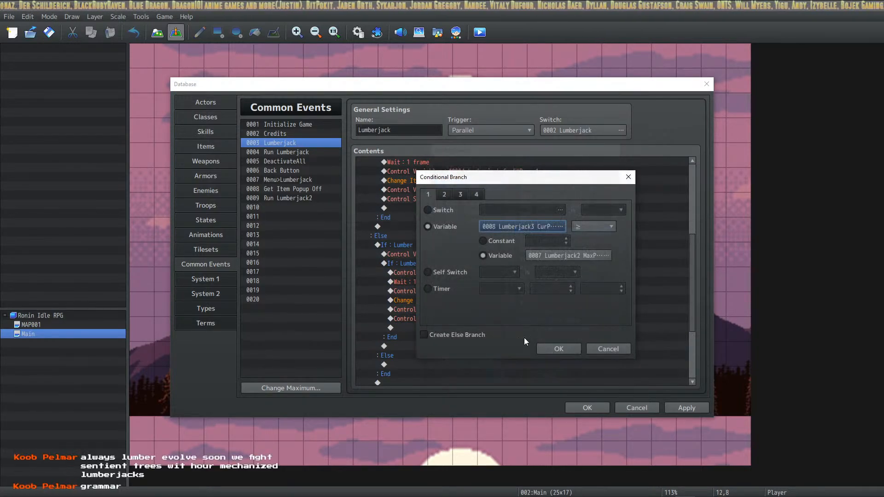
{"action": "left_click", "coordinate": [574, 256]}
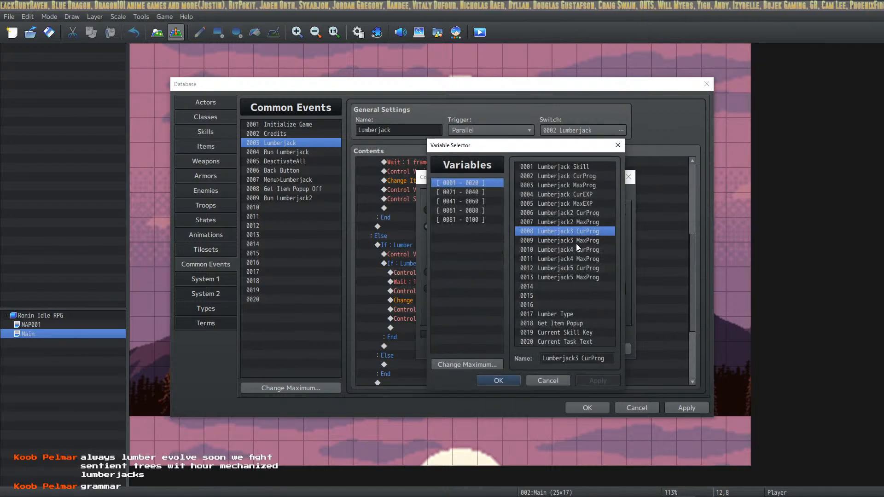
{"action": "left_click", "coordinate": [576, 242]}
{"action": "left_click", "coordinate": [504, 376]}
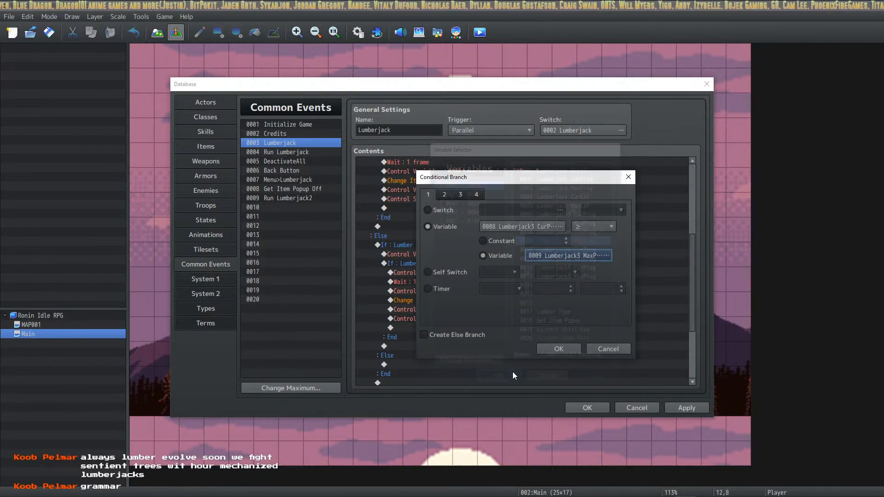
{"action": "left_click", "coordinate": [558, 349]}
Change the progress reset command in the Lumber Type = 3 branch to use 0008 Lumberjack3 CurProg.
{"action": "left_click", "coordinate": [485, 274]}
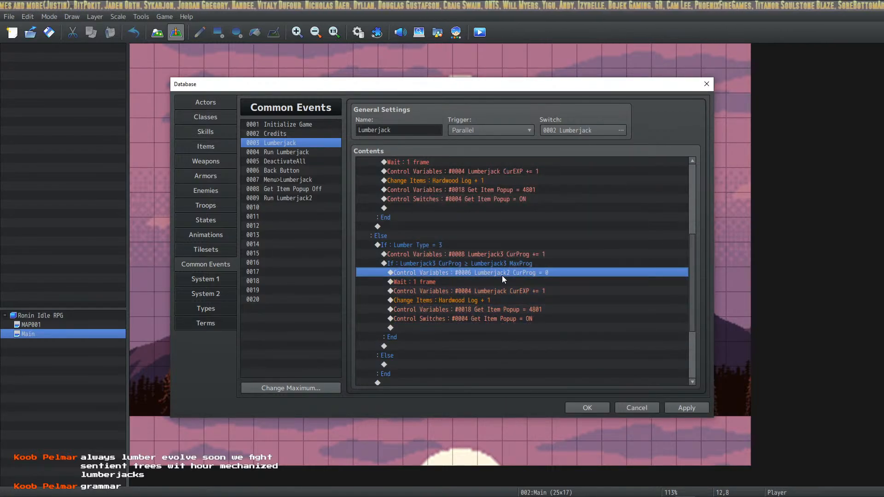
{"action": "right_click", "coordinate": [508, 272]}
{"action": "left_click", "coordinate": [527, 291]}
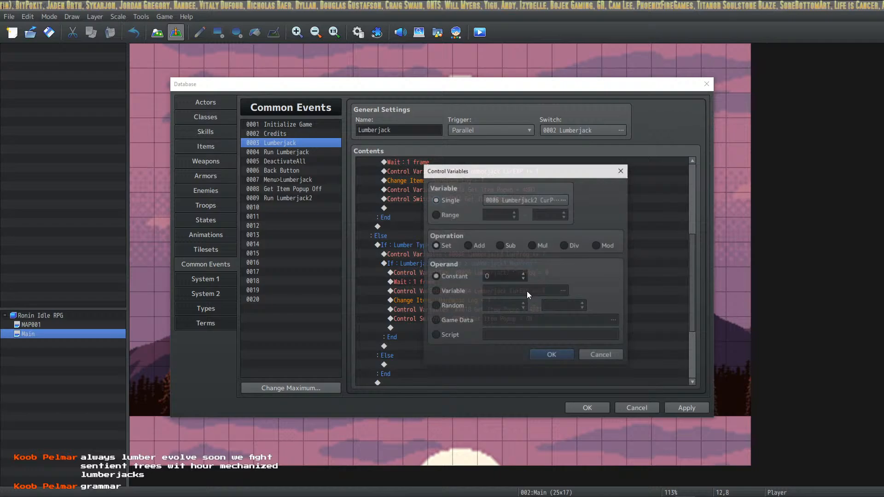
{"action": "left_click", "coordinate": [563, 200]}
{"action": "left_click", "coordinate": [559, 231]}
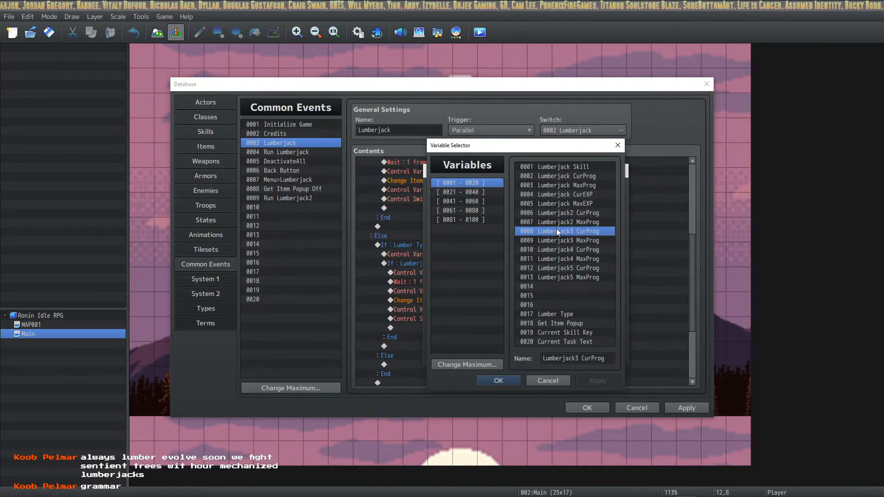
{"action": "left_click", "coordinate": [507, 381]}
{"action": "left_click", "coordinate": [543, 352]}
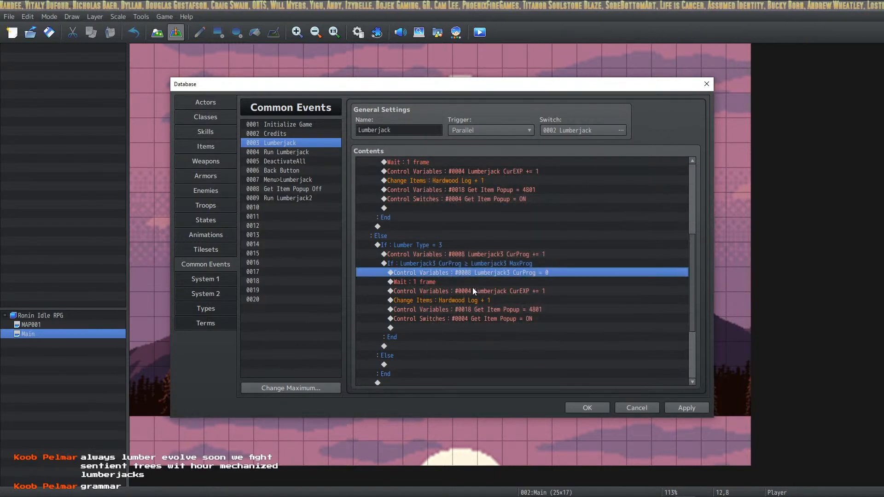
Change the item awarded in the Lumber Type = 3 branch to 0003 White Log.
{"action": "left_click", "coordinate": [459, 282]}
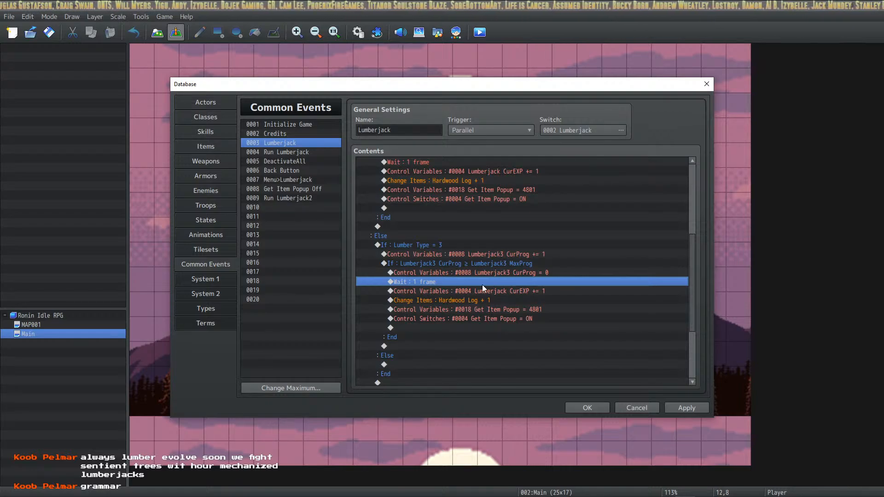
{"action": "left_click", "coordinate": [505, 292]}
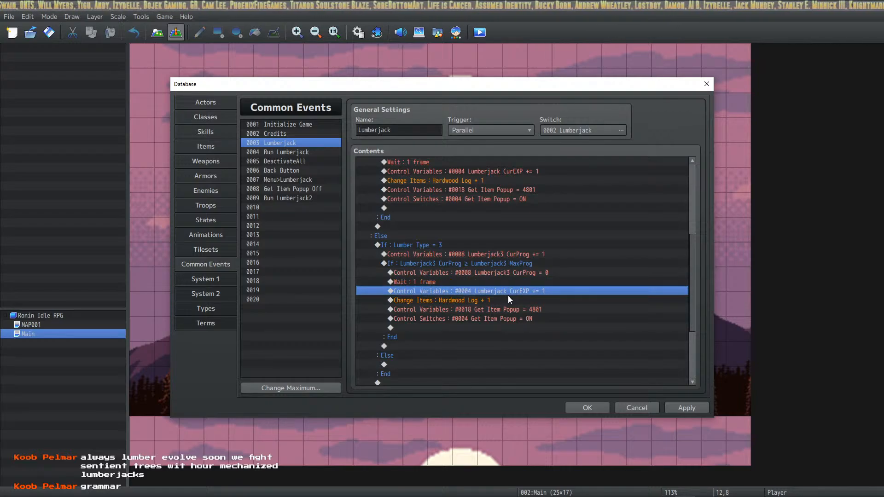
{"action": "left_click", "coordinate": [479, 300]}
{"action": "right_click", "coordinate": [480, 301]}
{"action": "left_click", "coordinate": [496, 318]}
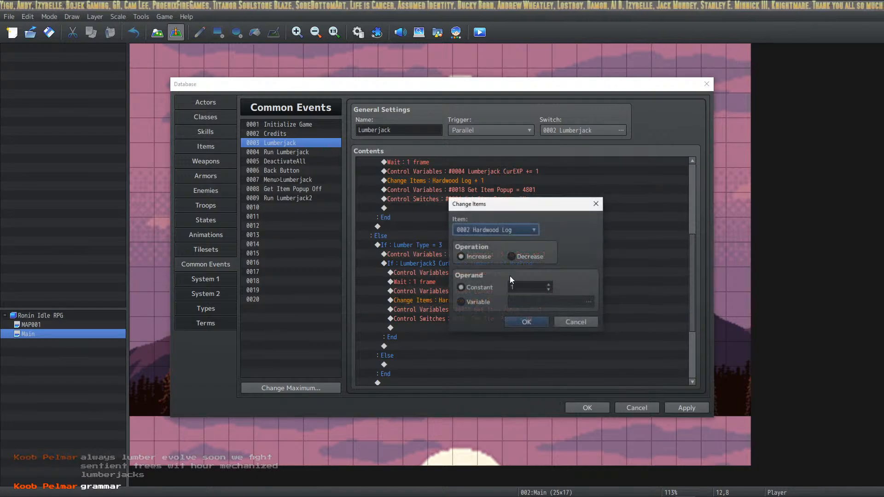
{"action": "left_click", "coordinate": [529, 229]}
{"action": "left_click", "coordinate": [512, 262]}
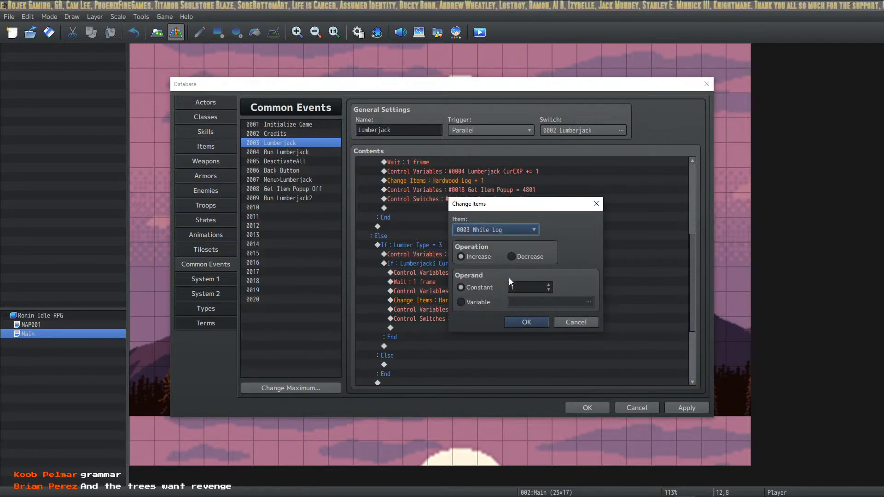
{"action": "left_click", "coordinate": [525, 321]}
Set the 0018 Get Item Popup variable in the Lumber Type = 3 branch to the constant 4802.
{"action": "left_click", "coordinate": [499, 307]}
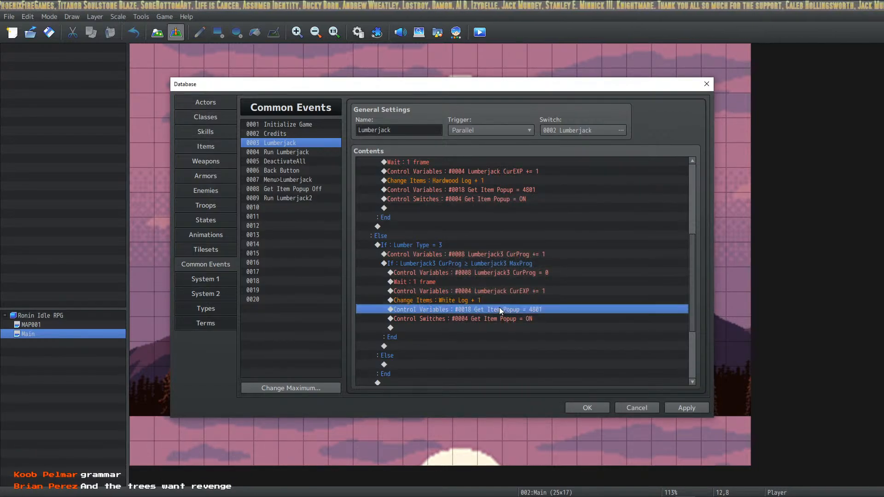
{"action": "right_click", "coordinate": [499, 307]}
{"action": "left_click", "coordinate": [510, 324]}
{"action": "double_click", "coordinate": [507, 276]}
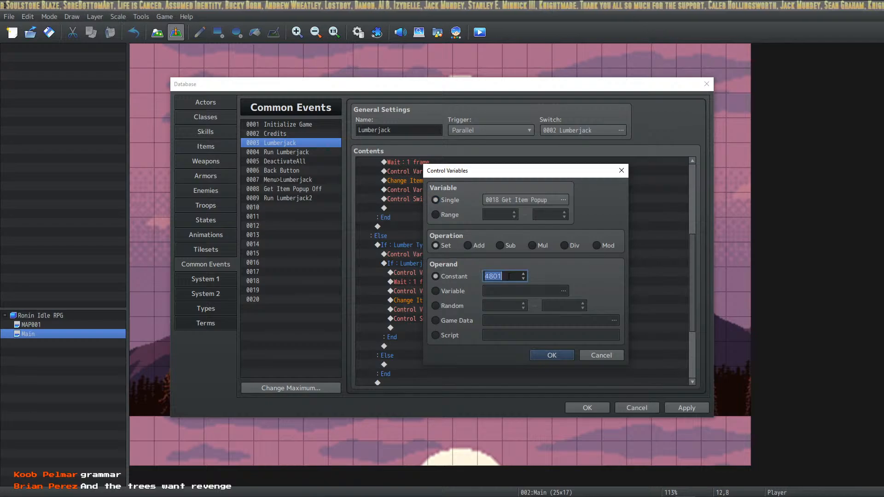
{"action": "type", "text": "4802"}
{"action": "left_click", "coordinate": [540, 352]}
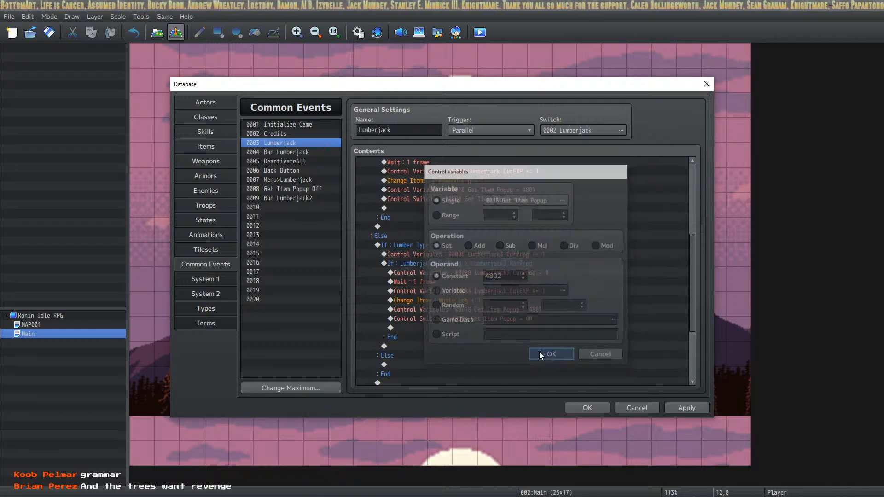
Review the commands in the Lumber Type = 2 and Lumber Type = 3 branches.
{"action": "left_click", "coordinate": [486, 321]}
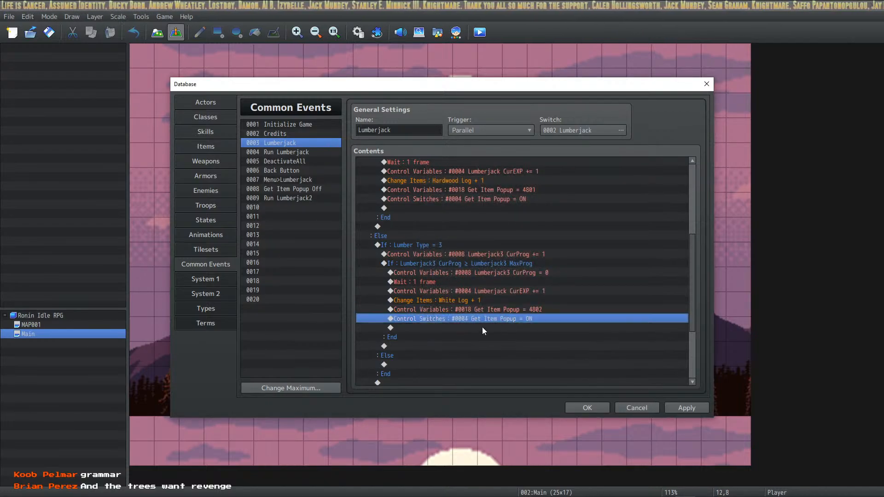
{"action": "left_click", "coordinate": [451, 347]}
{"action": "left_click", "coordinate": [473, 246]}
{"action": "scroll", "coordinate": [479, 258], "scroll_direction": "up", "scroll_amount": 2}
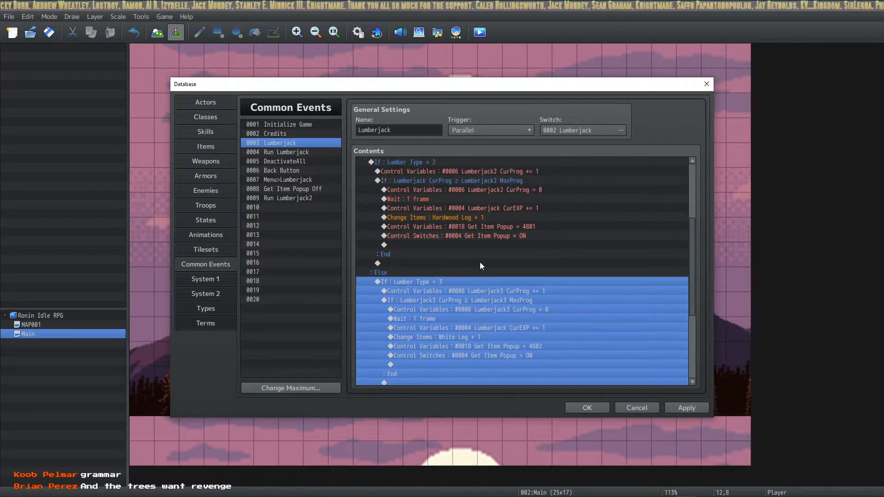
{"action": "scroll", "coordinate": [478, 258], "scroll_direction": "up", "scroll_amount": 2}
{"action": "left_click", "coordinate": [463, 218]}
{"action": "left_click", "coordinate": [463, 225], "text": "shift"}
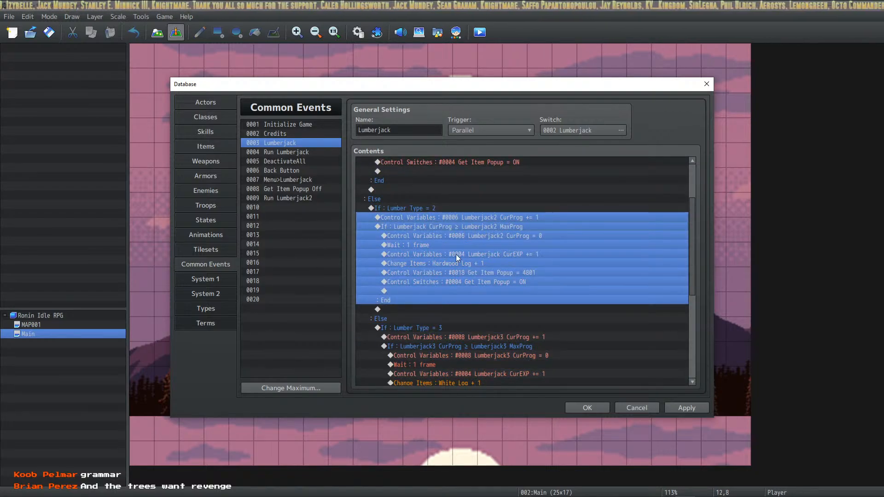
{"action": "scroll", "coordinate": [461, 259], "scroll_direction": "down", "scroll_amount": 2}
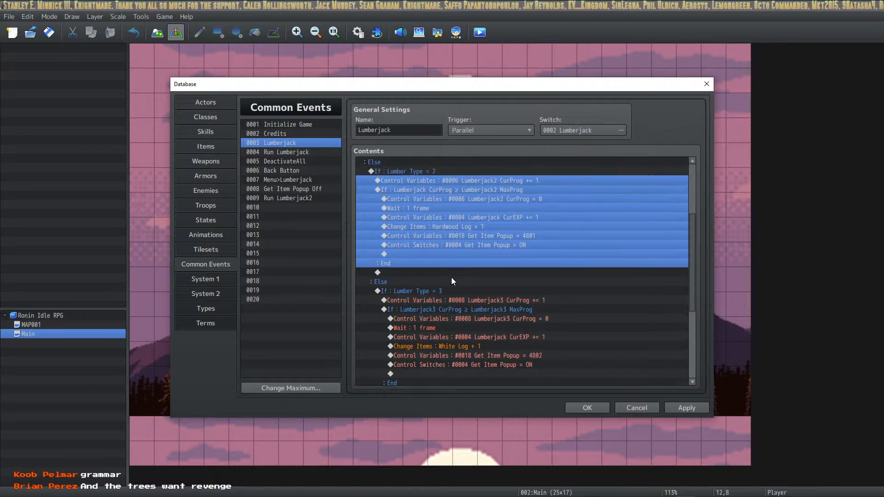
Copy the progress and reward commands inside the Lumber Type = 3 branch.
{"action": "left_click", "coordinate": [444, 292]}
{"action": "left_click", "coordinate": [447, 302]}
{"action": "left_click", "coordinate": [447, 308], "text": "shift"}
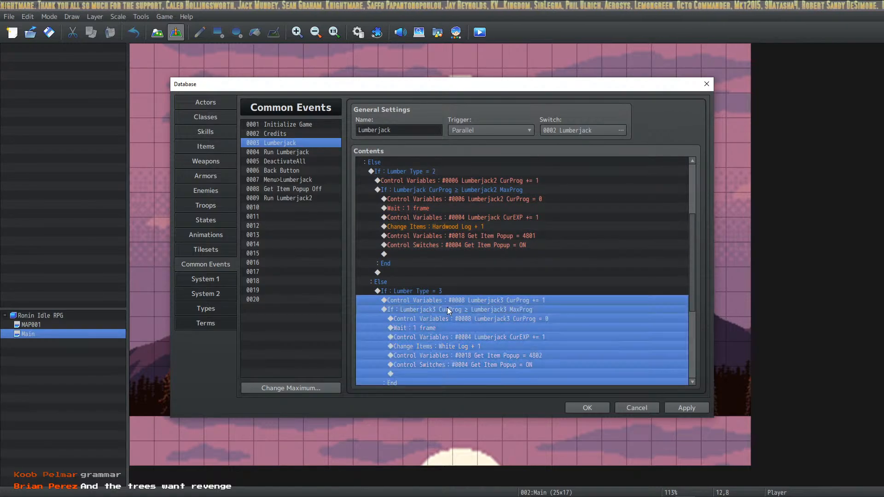
{"action": "scroll", "coordinate": [440, 304], "scroll_direction": "down", "scroll_amount": 4}
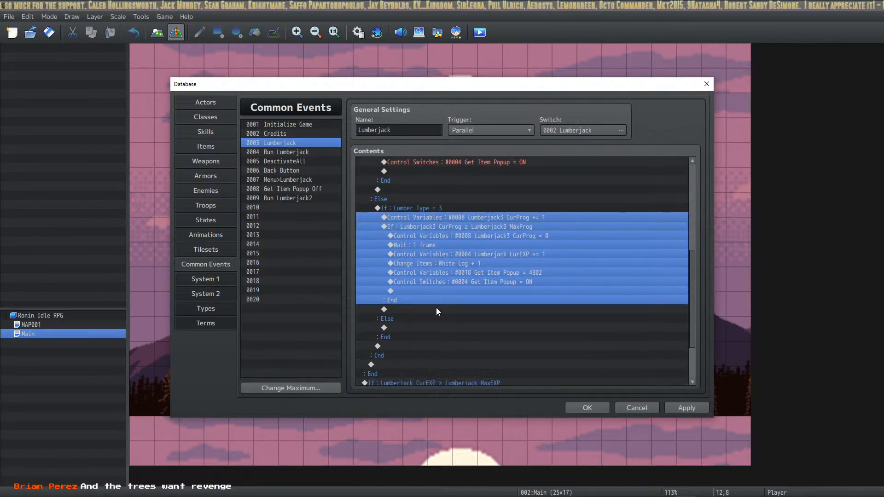
Insert a conditional branch for 0017 Lumber Type = 4, with an Else branch, inside the Else of the Lumber Type = 3 condition.
{"action": "left_click", "coordinate": [405, 326]}
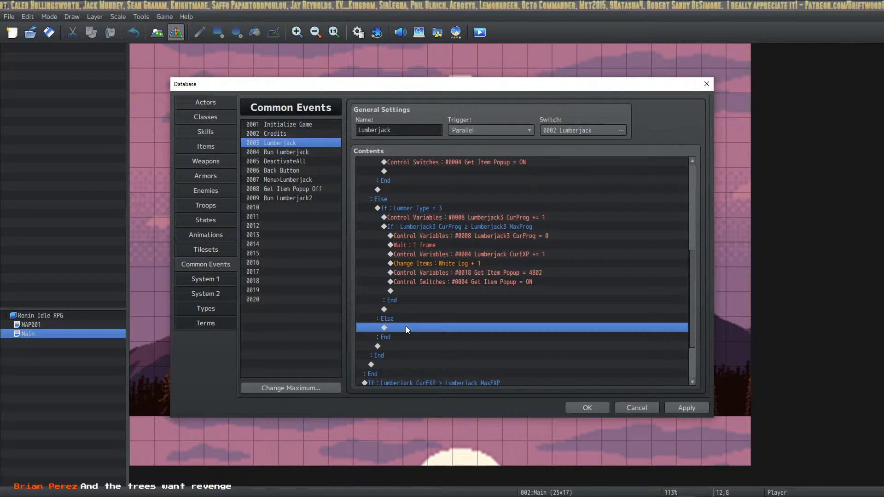
{"action": "right_click", "coordinate": [405, 326]}
{"action": "left_click", "coordinate": [424, 332]}
{"action": "left_click", "coordinate": [457, 300]}
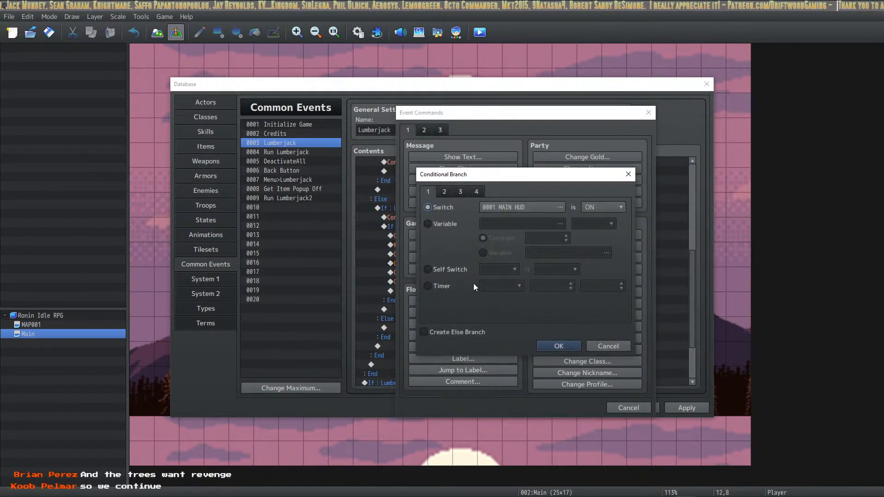
{"action": "left_click", "coordinate": [534, 223]}
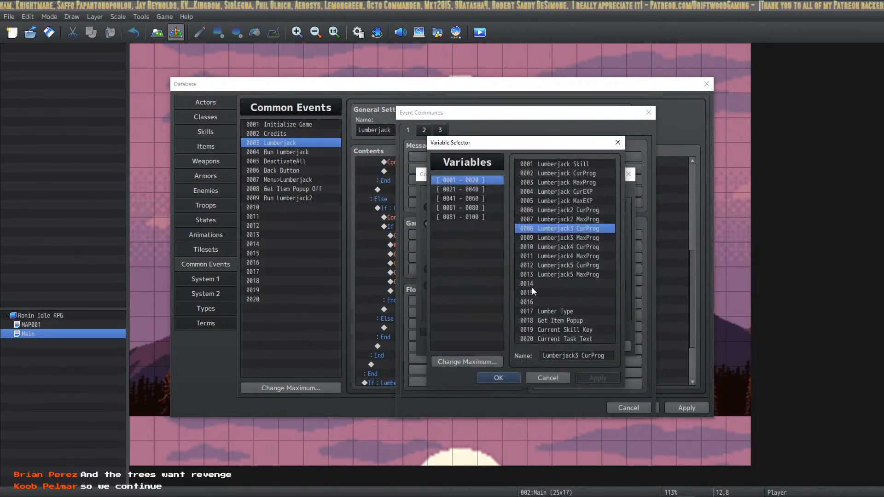
{"action": "left_click", "coordinate": [545, 310]}
{"action": "left_click", "coordinate": [500, 373]}
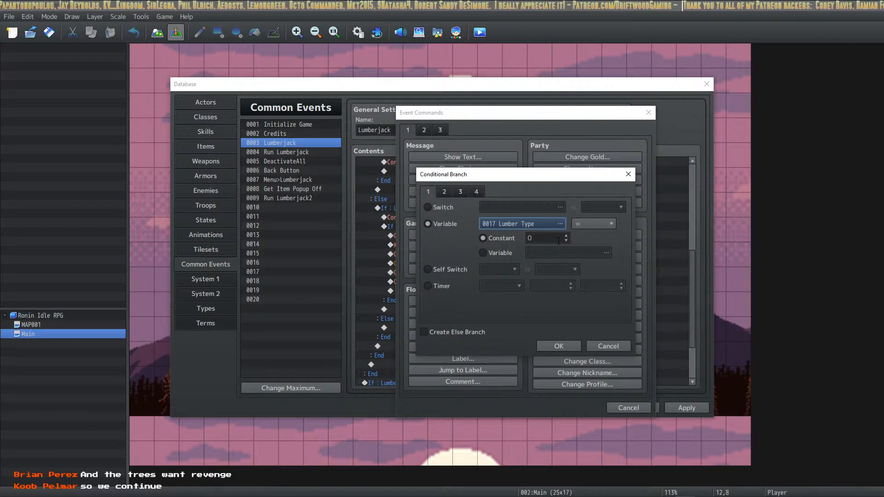
{"action": "scroll", "coordinate": [558, 240], "scroll_direction": "up", "scroll_amount": 4}
{"action": "left_click", "coordinate": [469, 331]}
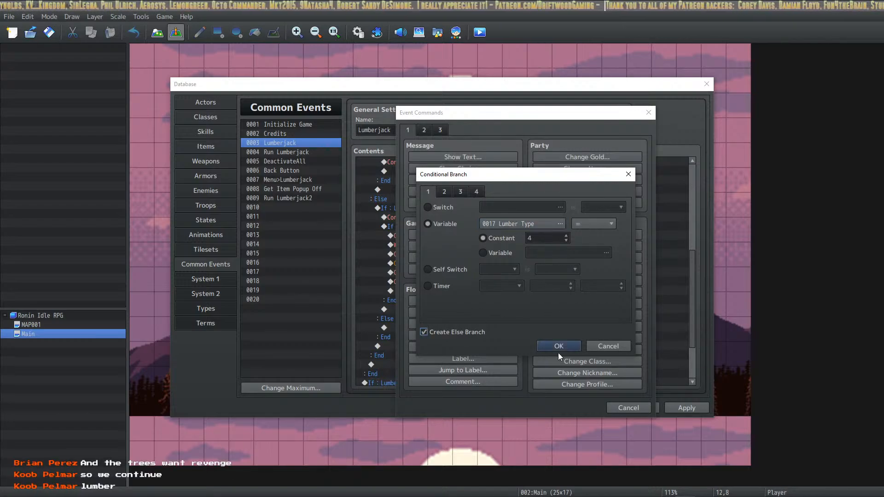
{"action": "left_click", "coordinate": [559, 348]}
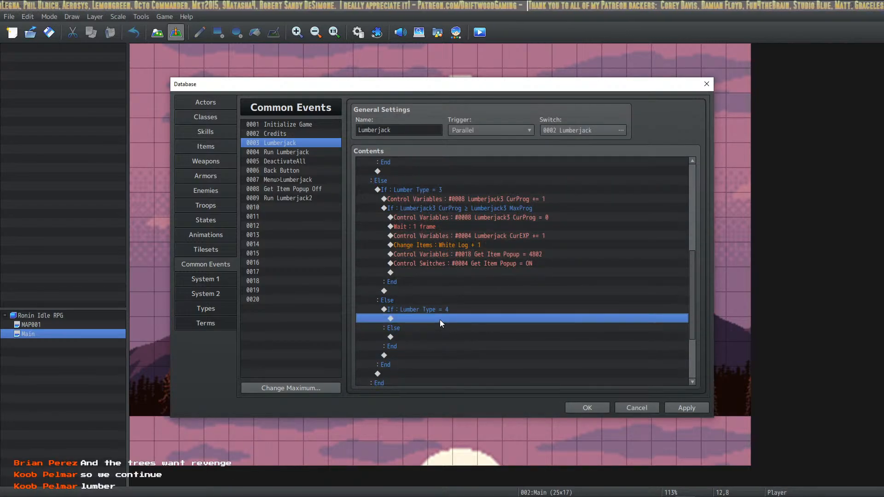
Paste the copied commands into the Lumber Type = 4 branch and change the progress increment to use 0010 Lumberjack4 CurProg.
{"action": "key", "text": "ctrl+v"}
{"action": "left_click", "coordinate": [442, 300]}
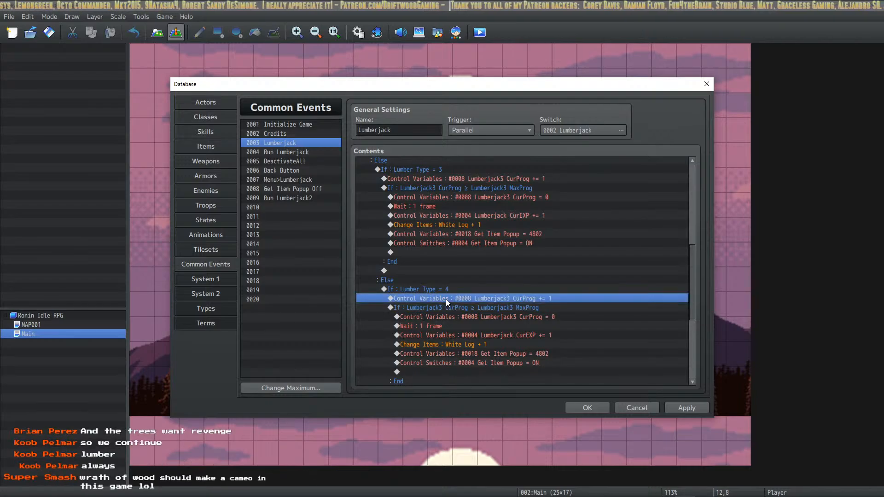
{"action": "right_click", "coordinate": [444, 299]}
{"action": "left_click", "coordinate": [477, 317]}
{"action": "left_click", "coordinate": [563, 200]}
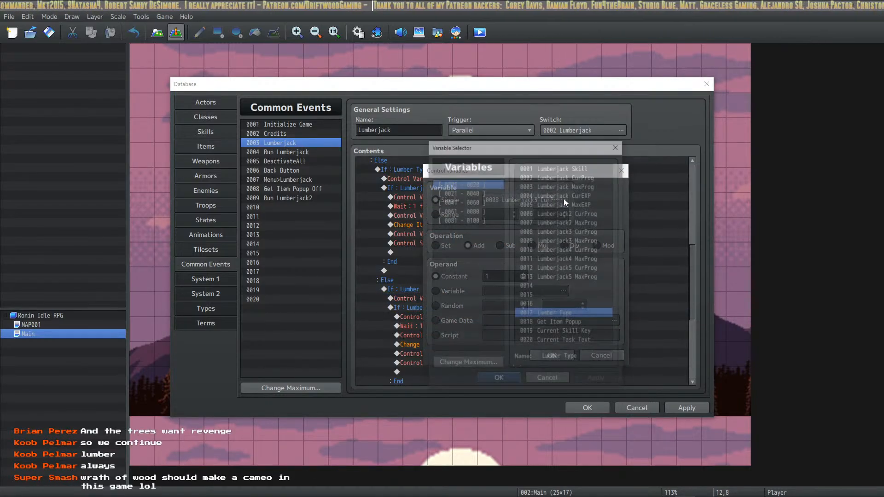
{"action": "left_click", "coordinate": [584, 249]}
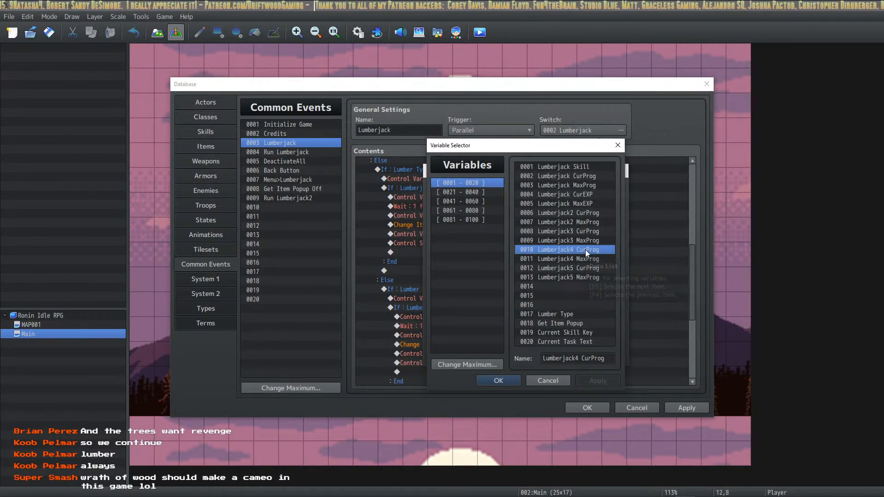
{"action": "left_click", "coordinate": [502, 381]}
{"action": "left_click", "coordinate": [536, 350]}
Set the nested condition under Lumber Type = 4 to compare 0010 Lumberjack4 CurProg with 0011 Lumberjack4 MaxProg.
{"action": "right_click", "coordinate": [509, 309]}
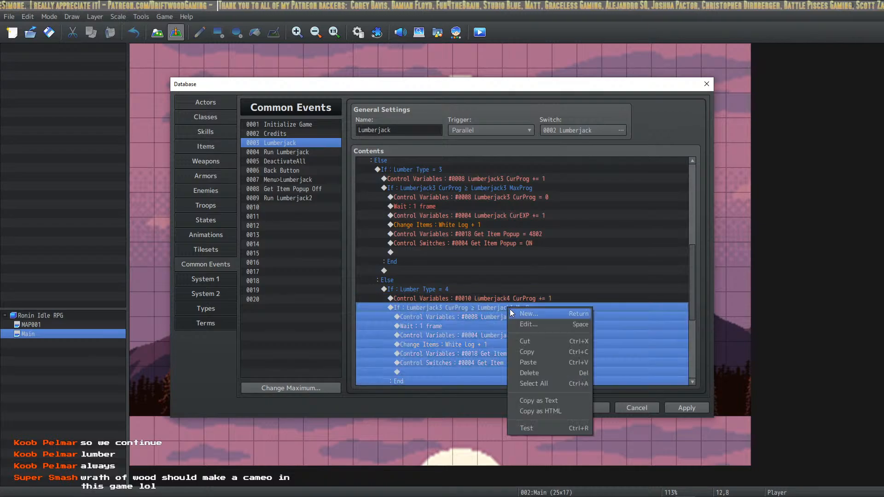
{"action": "left_click", "coordinate": [527, 321]}
{"action": "left_click", "coordinate": [560, 226]}
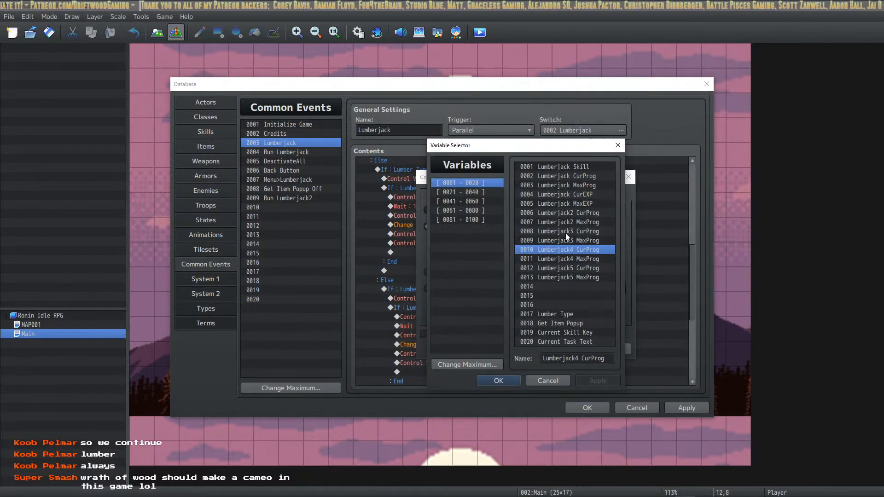
{"action": "left_click", "coordinate": [505, 382]}
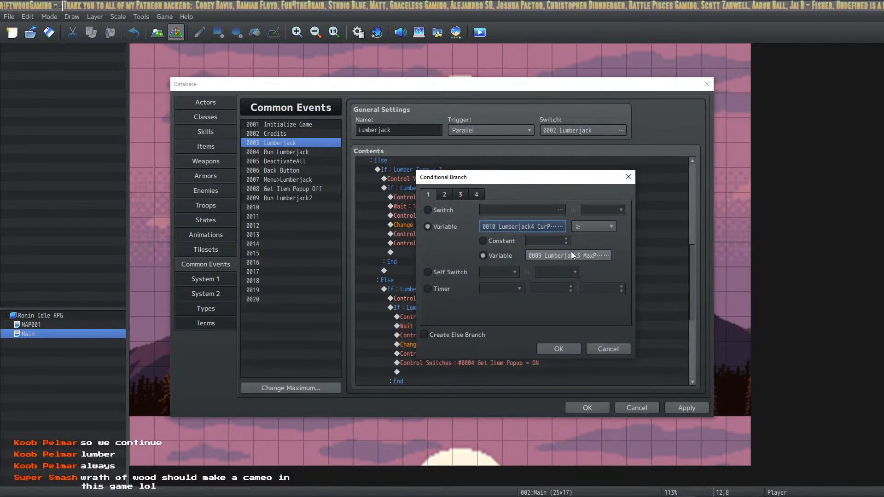
{"action": "left_click", "coordinate": [573, 251]}
{"action": "left_click", "coordinate": [568, 259]}
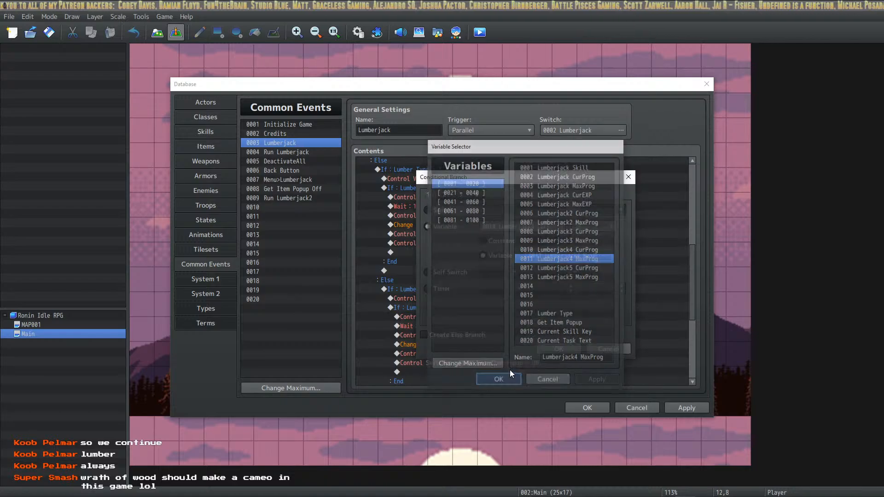
{"action": "left_click", "coordinate": [506, 381]}
{"action": "left_click", "coordinate": [543, 346]}
Change the item awarded in the Lumber Type = 4 branch to 0004 Birch Log.
{"action": "scroll", "coordinate": [486, 330], "scroll_direction": "down", "scroll_amount": 1}
{"action": "left_click", "coordinate": [467, 317]}
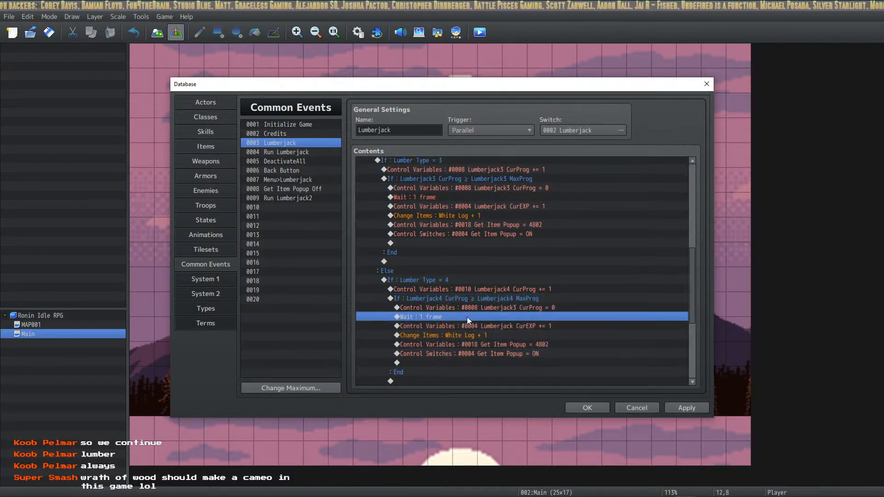
{"action": "left_click", "coordinate": [507, 326]}
{"action": "scroll", "coordinate": [508, 335], "scroll_direction": "down", "scroll_amount": 1}
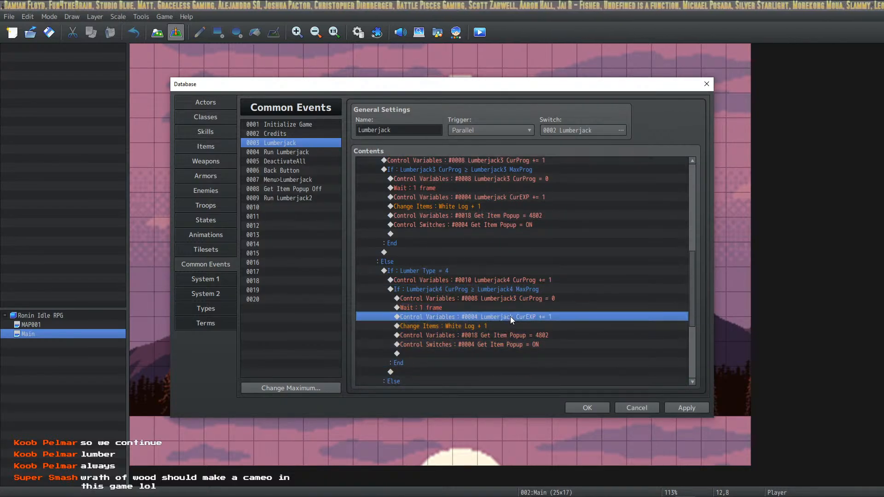
{"action": "right_click", "coordinate": [488, 325]}
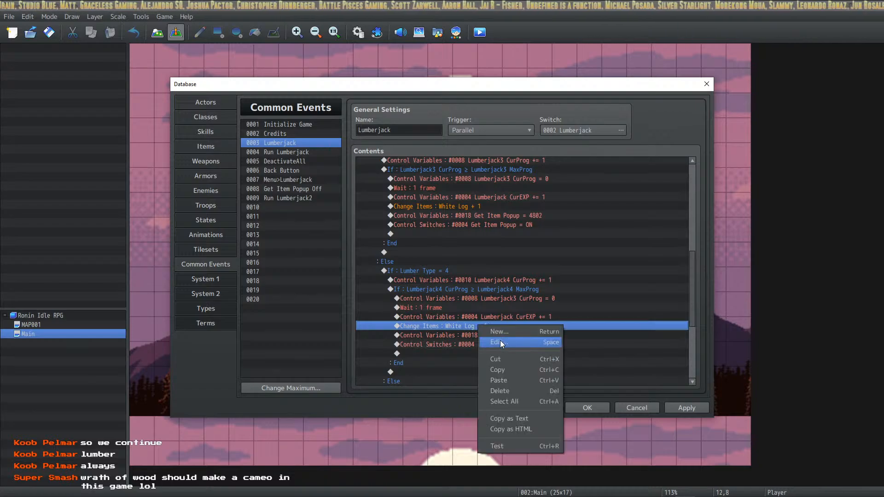
{"action": "left_click", "coordinate": [501, 343]}
{"action": "left_click", "coordinate": [524, 229]}
{"action": "left_click", "coordinate": [517, 271]}
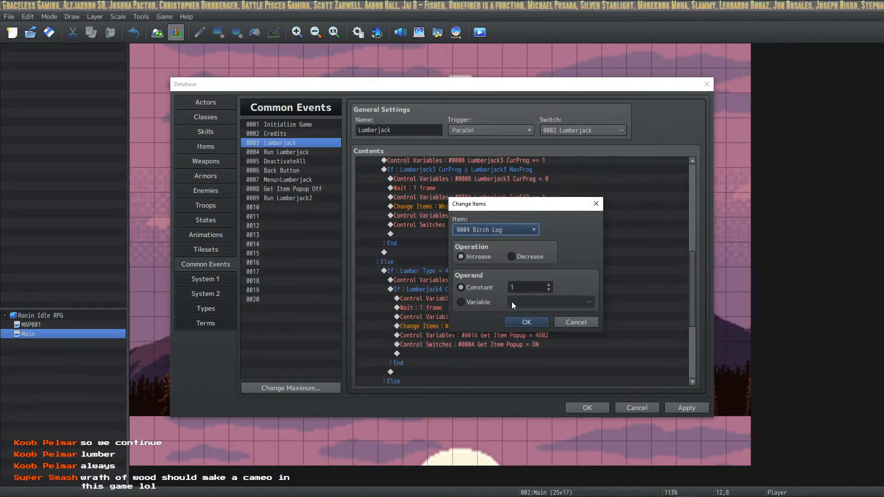
{"action": "left_click", "coordinate": [529, 324]}
Set the Get Item Popup variable in the Lumber Type = 4 branch to 4803 and apply the database changes.
{"action": "left_click", "coordinate": [502, 337]}
{"action": "right_click", "coordinate": [504, 336]}
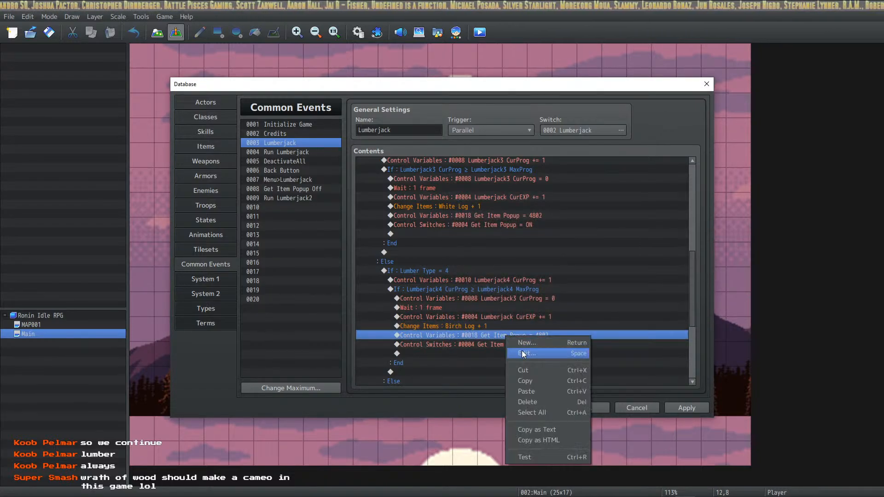
{"action": "left_click", "coordinate": [510, 353]}
{"action": "left_click", "coordinate": [550, 355]}
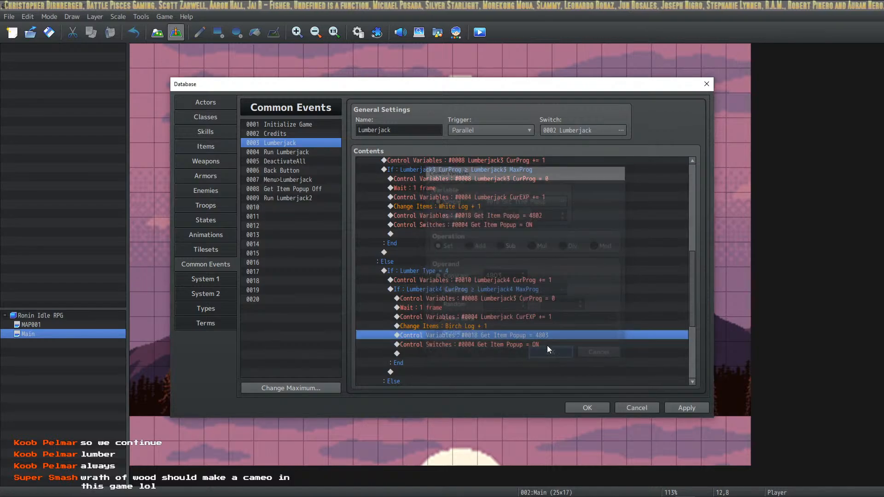
{"action": "left_click", "coordinate": [682, 407]}
Copy the progress increment and the nested progress condition from the Lumber Type = 4 branch.
{"action": "left_click", "coordinate": [530, 344]}
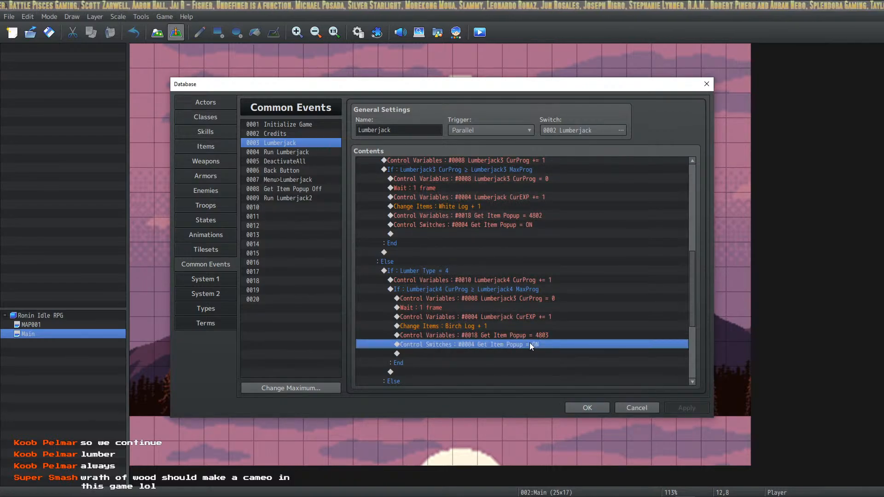
{"action": "scroll", "coordinate": [506, 323], "scroll_direction": "down", "scroll_amount": 1}
{"action": "left_click", "coordinate": [439, 268]}
{"action": "left_click", "coordinate": [443, 277], "text": "shift"}
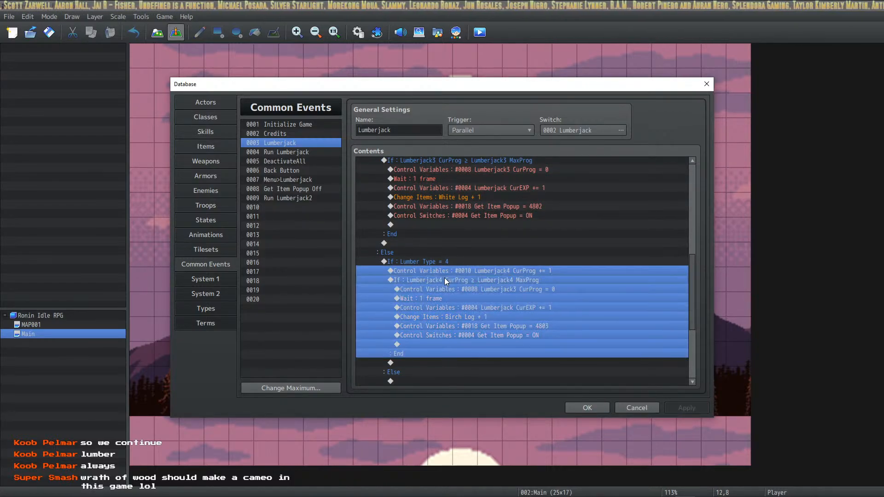
{"action": "scroll", "coordinate": [440, 294], "scroll_direction": "down", "scroll_amount": 2}
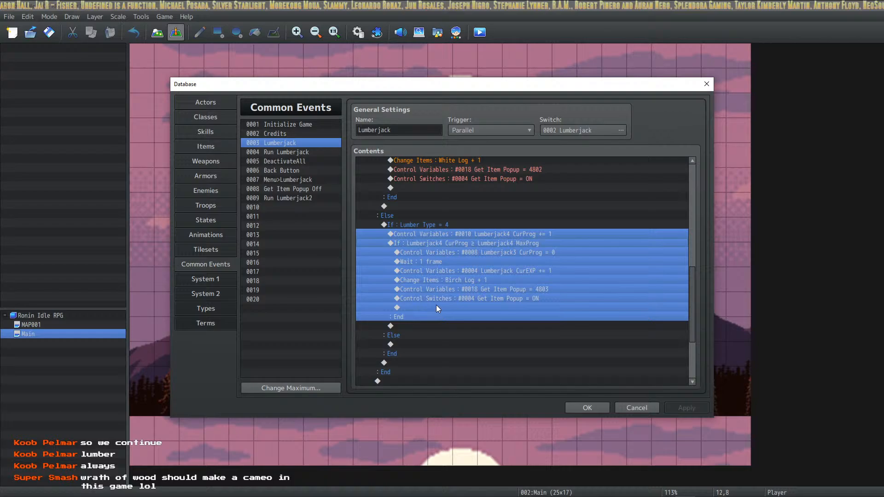
Add a conditional branch for 0017 Lumber Type = 5, with its own else branch, under the Else of Lumber Type = 4.
{"action": "left_click", "coordinate": [416, 345]}
{"action": "right_click", "coordinate": [415, 343]}
{"action": "left_click", "coordinate": [440, 349]}
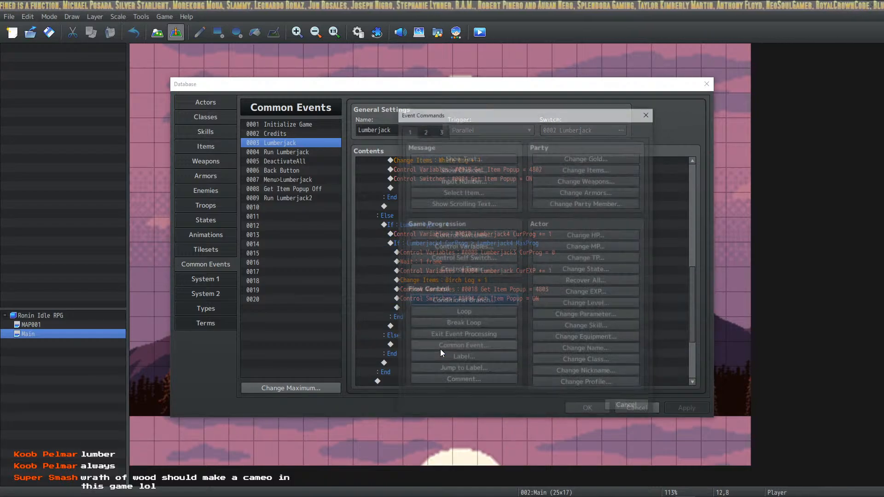
{"action": "left_click", "coordinate": [463, 301]}
{"action": "left_click", "coordinate": [490, 222]}
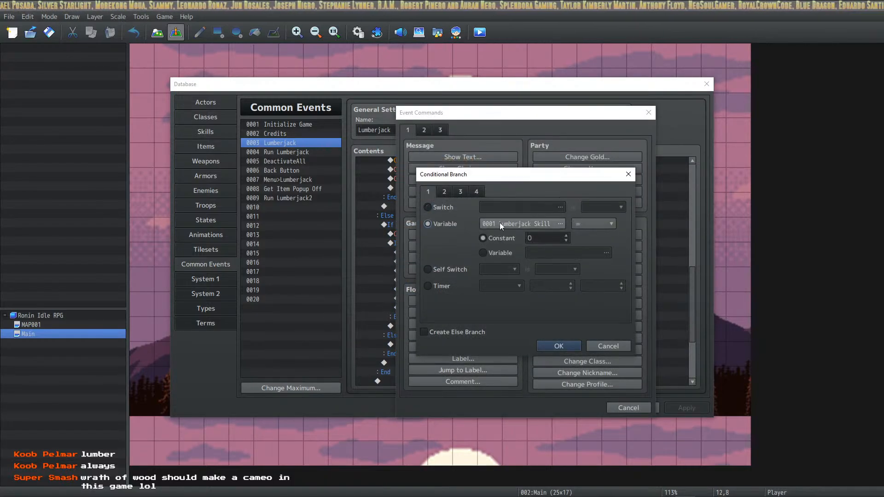
{"action": "left_click", "coordinate": [499, 223]}
{"action": "left_click", "coordinate": [550, 312]}
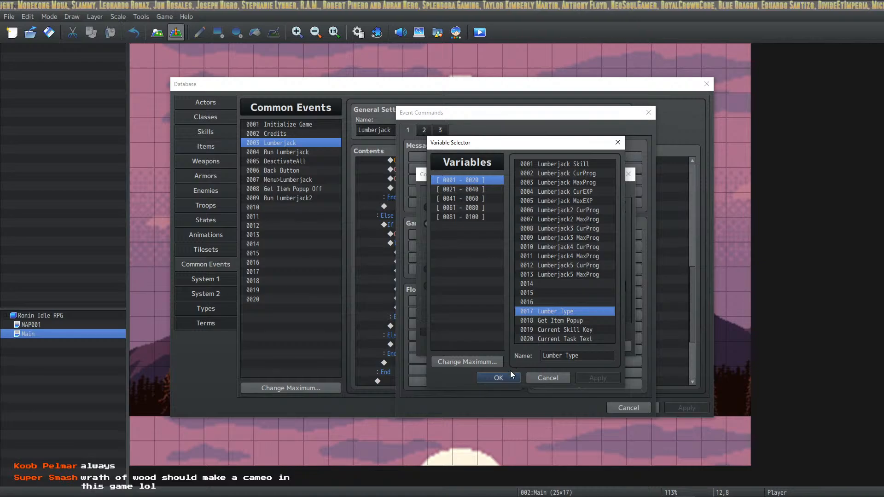
{"action": "left_click", "coordinate": [499, 378]}
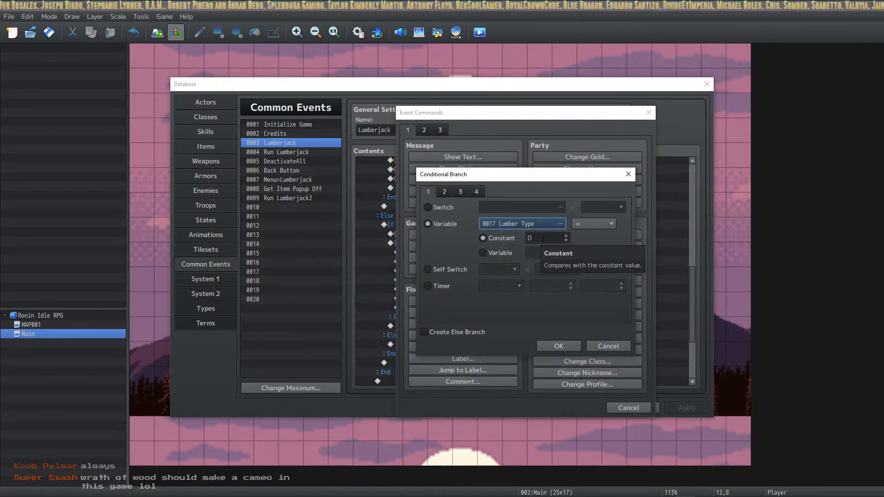
{"action": "type", "text": "4"}
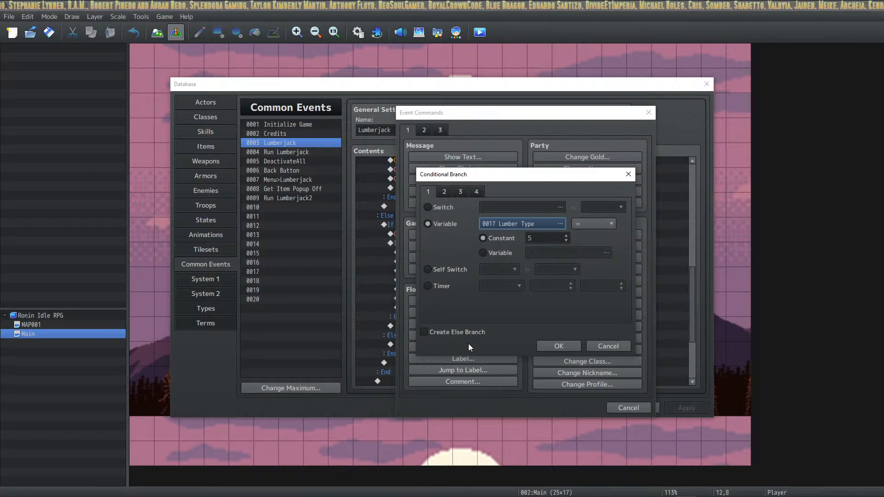
{"action": "left_click", "coordinate": [550, 348]}
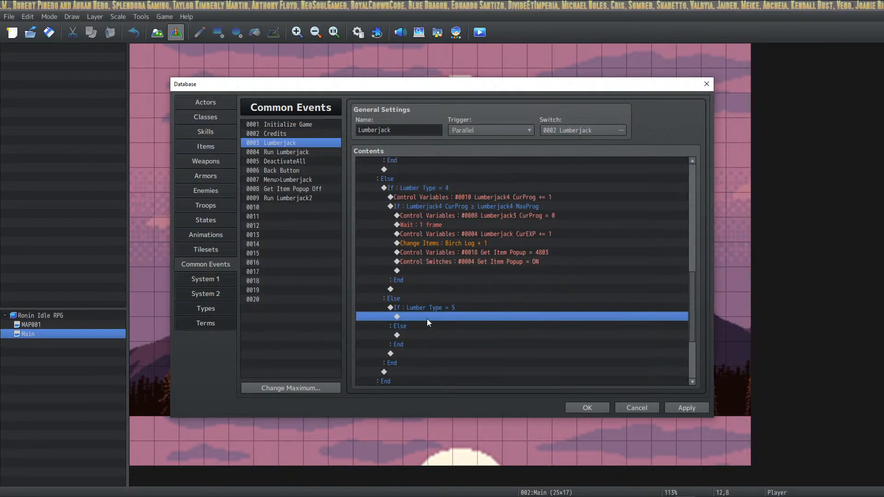
Paste the copied commands into the Lumber Type = 5 branch and change the progress increment to use 0012 Lumberjack5 CurProg.
{"action": "key", "text": "ctrl+v"}
{"action": "left_click", "coordinate": [456, 292], "text": "shift"}
{"action": "left_click", "coordinate": [451, 297]}
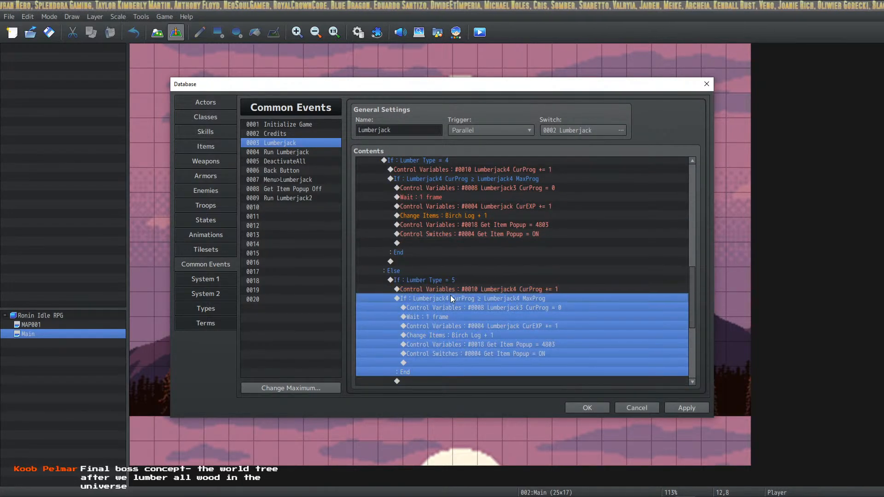
{"action": "left_click", "coordinate": [458, 293]}
{"action": "right_click", "coordinate": [475, 289]}
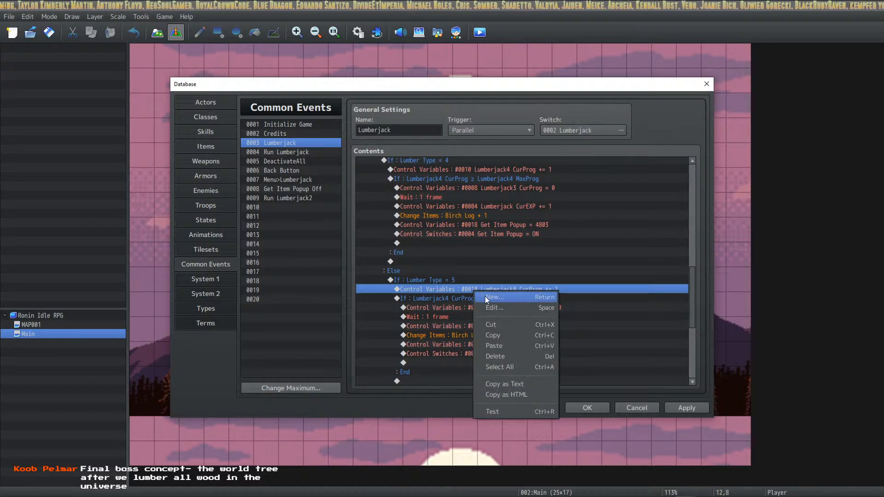
{"action": "left_click", "coordinate": [491, 298]}
{"action": "left_click", "coordinate": [548, 200]}
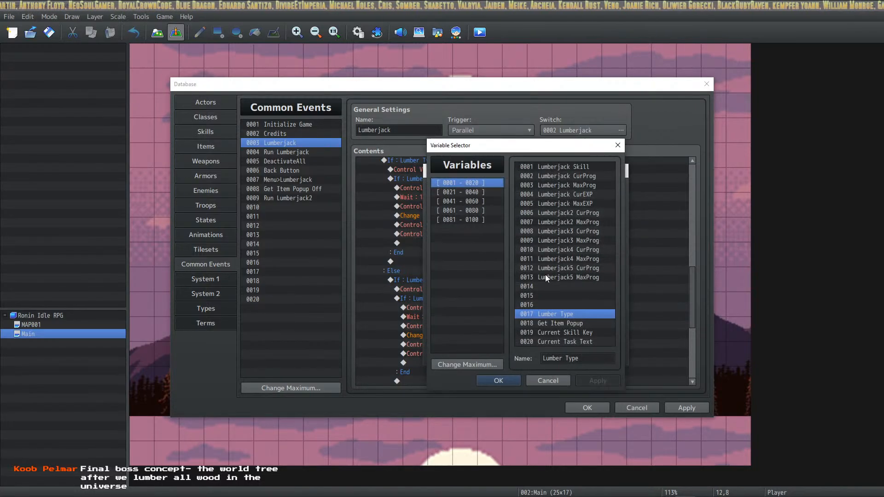
{"action": "left_click", "coordinate": [564, 268]}
{"action": "left_click", "coordinate": [504, 379]}
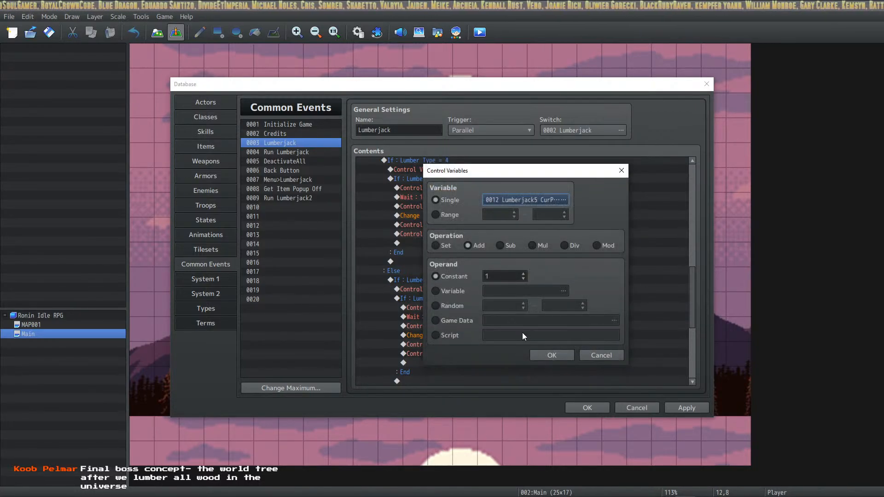
{"action": "left_click", "coordinate": [546, 354]}
Set the nested condition under Lumber Type = 5 to compare 0012 Lumberjack5 CurProg with 0013 Lumberjack5 MaxProg.
{"action": "left_click", "coordinate": [501, 298]}
{"action": "right_click", "coordinate": [501, 298]}
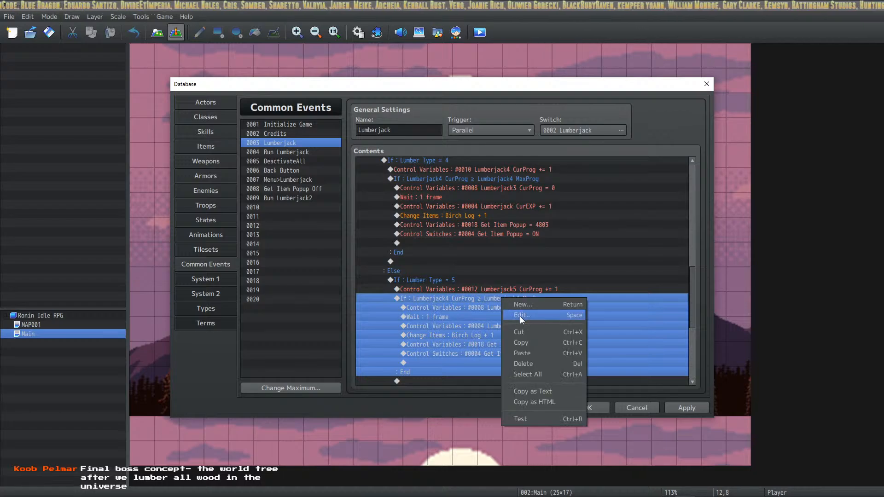
{"action": "left_click", "coordinate": [520, 315]}
{"action": "left_click", "coordinate": [561, 230]}
{"action": "left_click", "coordinate": [555, 269]}
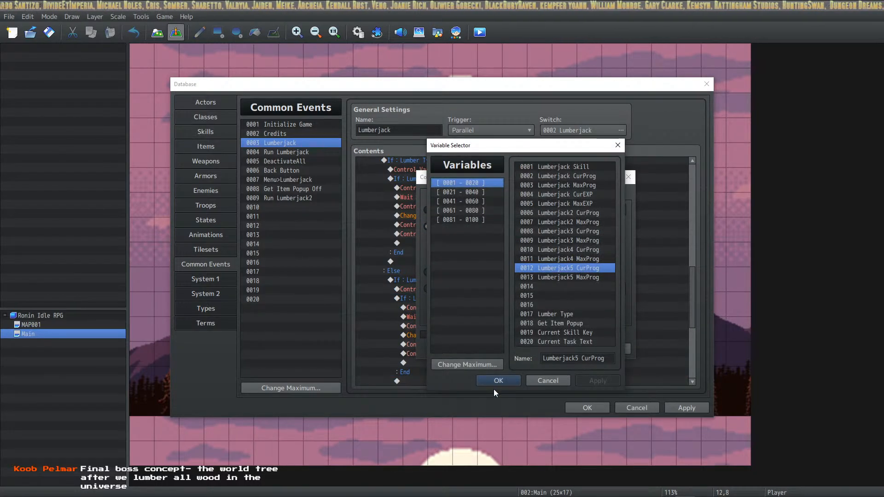
{"action": "left_click", "coordinate": [497, 381]}
{"action": "left_click", "coordinate": [563, 257]}
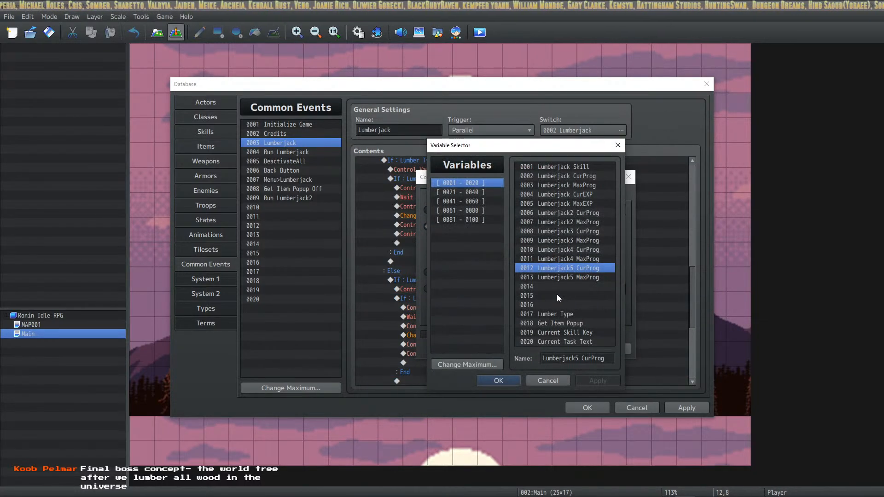
{"action": "left_click", "coordinate": [571, 277]}
{"action": "left_click", "coordinate": [503, 382]}
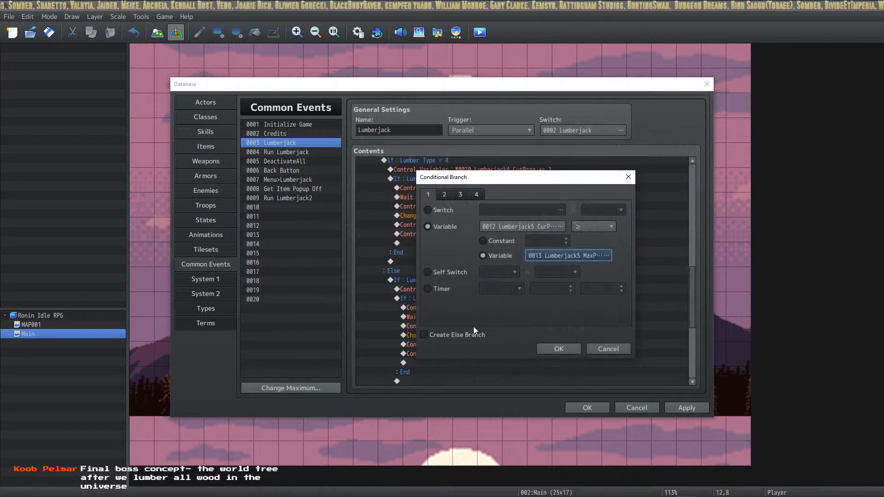
{"action": "left_click", "coordinate": [572, 353]}
Change the progress reset in the Lumber Type = 5 branch to use 0012 Lumberjack5 CurProg.
{"action": "left_click", "coordinate": [485, 317]}
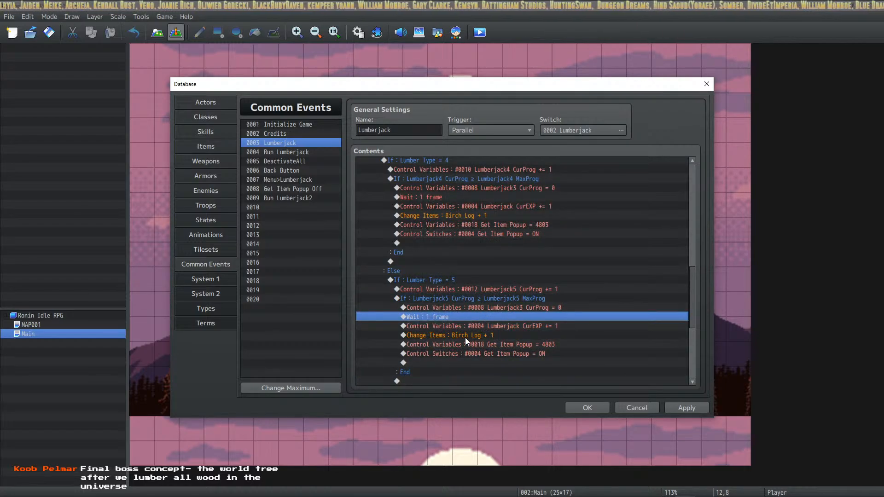
{"action": "left_click", "coordinate": [516, 307]}
{"action": "right_click", "coordinate": [510, 306]}
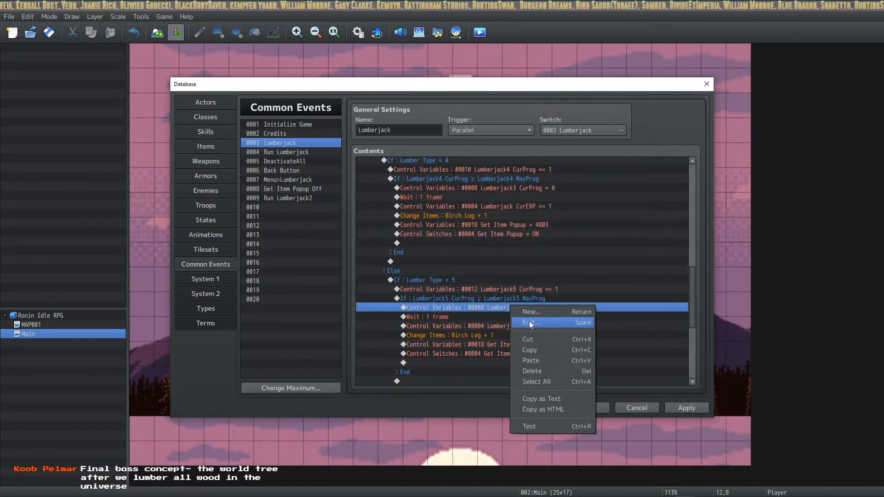
{"action": "left_click", "coordinate": [529, 321]}
{"action": "left_click", "coordinate": [538, 201]}
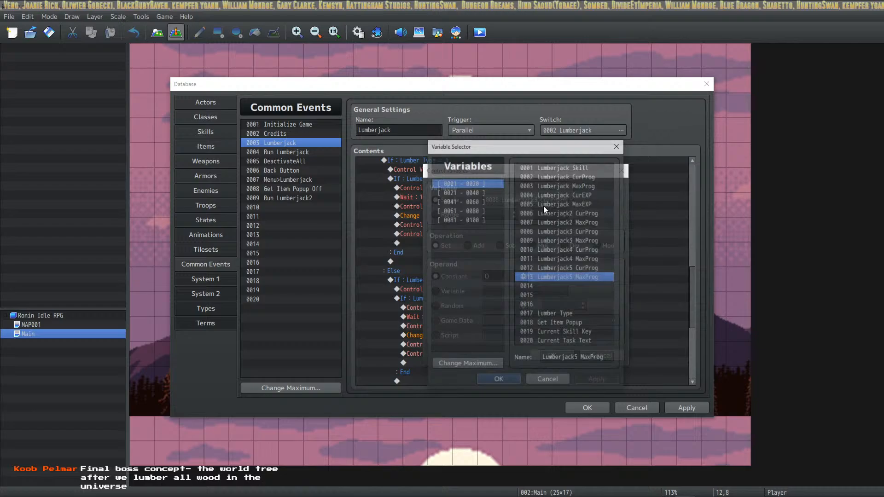
{"action": "left_click", "coordinate": [572, 268]}
{"action": "left_click", "coordinate": [501, 381]}
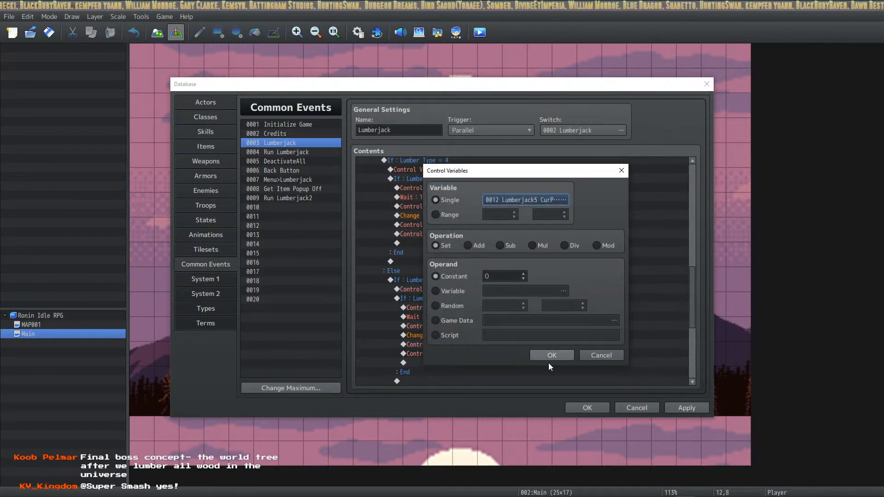
{"action": "left_click", "coordinate": [544, 351]}
Correct the progress reset in the Lumber Type = 4 branch to use 0010 Lumberjack4 CurProg and apply the database changes.
{"action": "left_click", "coordinate": [532, 181]}
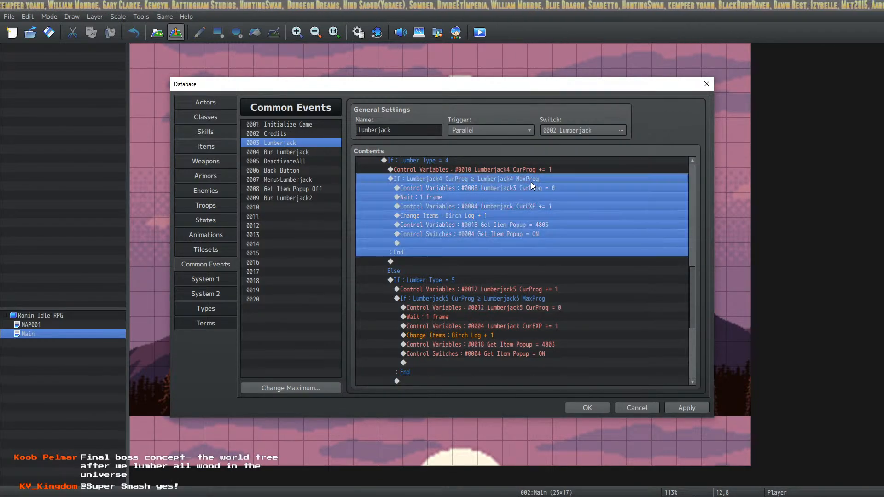
{"action": "left_click", "coordinate": [534, 188]}
{"action": "right_click", "coordinate": [535, 189]}
{"action": "left_click", "coordinate": [558, 207]}
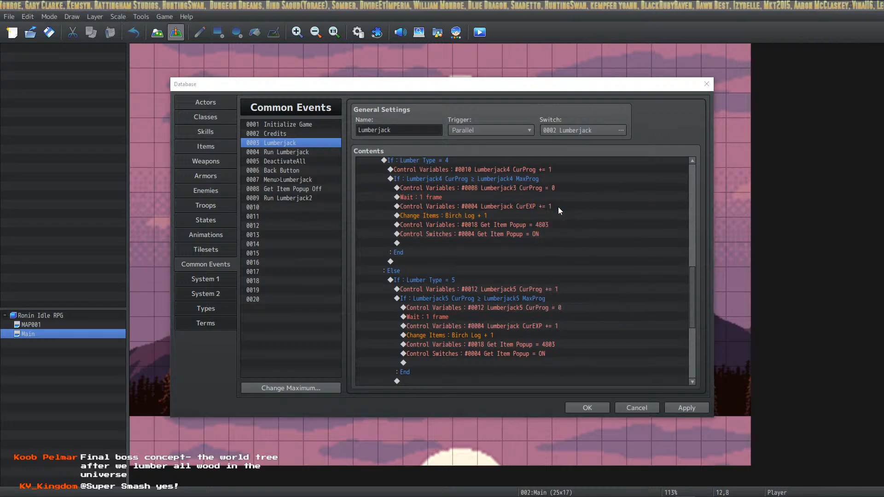
{"action": "left_click", "coordinate": [545, 202]}
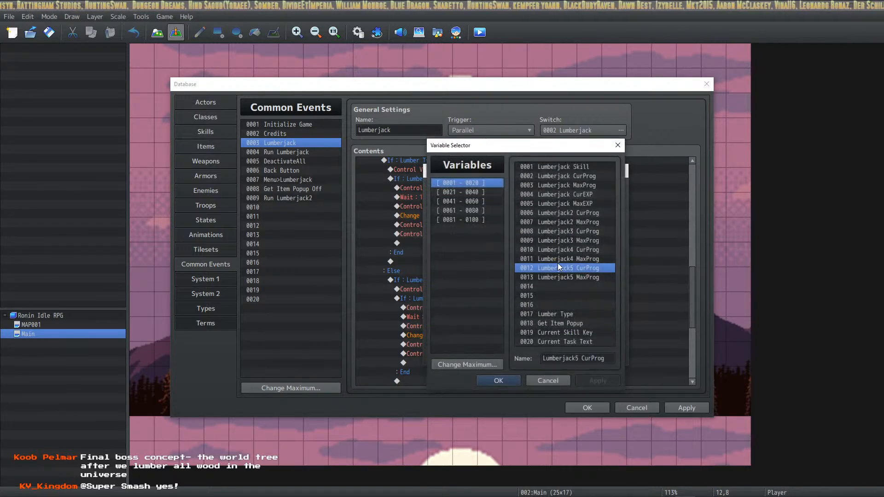
{"action": "left_click_drag", "start_coordinate": [557, 263], "coordinate": [564, 250]}
{"action": "left_click", "coordinate": [505, 378]}
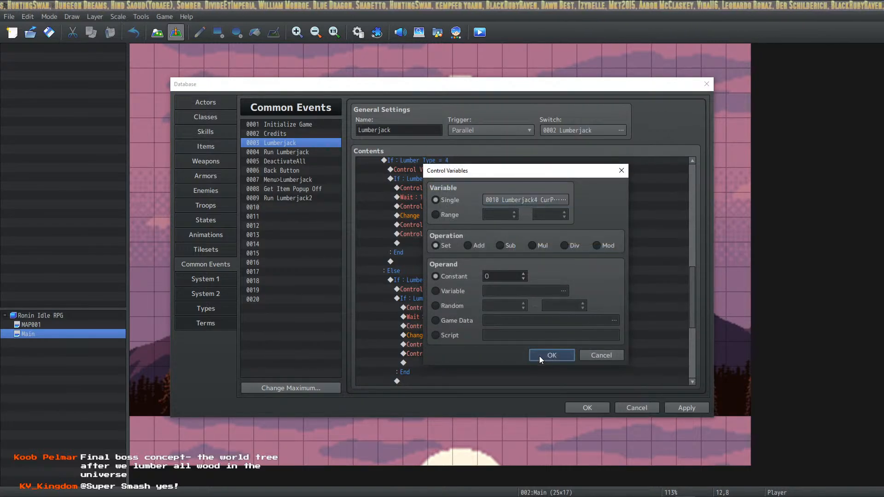
{"action": "left_click", "coordinate": [540, 355]}
{"action": "left_click", "coordinate": [681, 405]}
Check the progress variables used in the Lumber Type = 3, 4 and 5 branches.
{"action": "left_click", "coordinate": [542, 290]}
{"action": "left_click", "coordinate": [543, 298]}
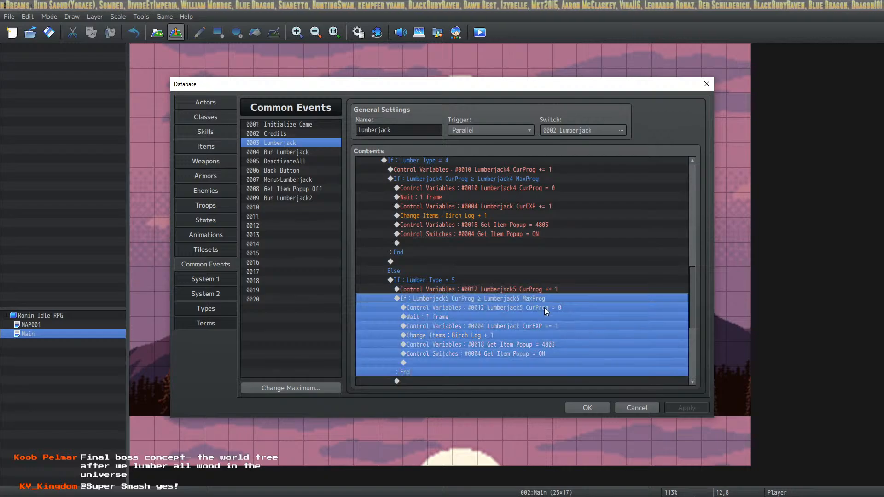
{"action": "left_click", "coordinate": [557, 305]}
{"action": "left_click", "coordinate": [551, 298]}
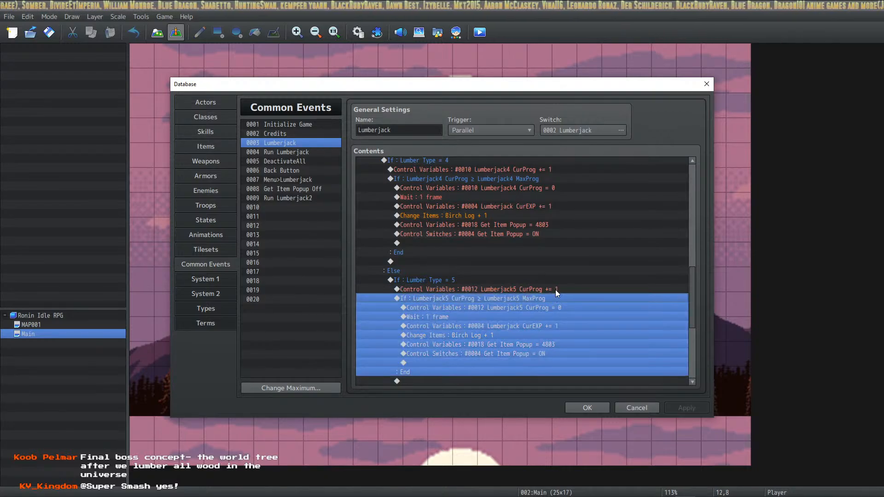
{"action": "left_click", "coordinate": [556, 290]}
{"action": "scroll", "coordinate": [555, 299], "scroll_direction": "up", "scroll_amount": 11}
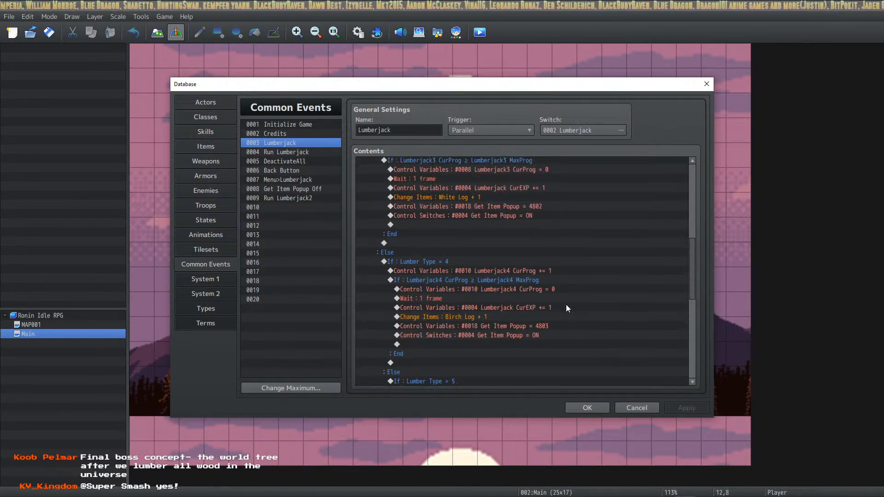
{"action": "scroll", "coordinate": [566, 304], "scroll_direction": "down", "scroll_amount": 9}
{"action": "scroll", "coordinate": [558, 304], "scroll_direction": "down", "scroll_amount": 2}
{"action": "left_click", "coordinate": [555, 290]}
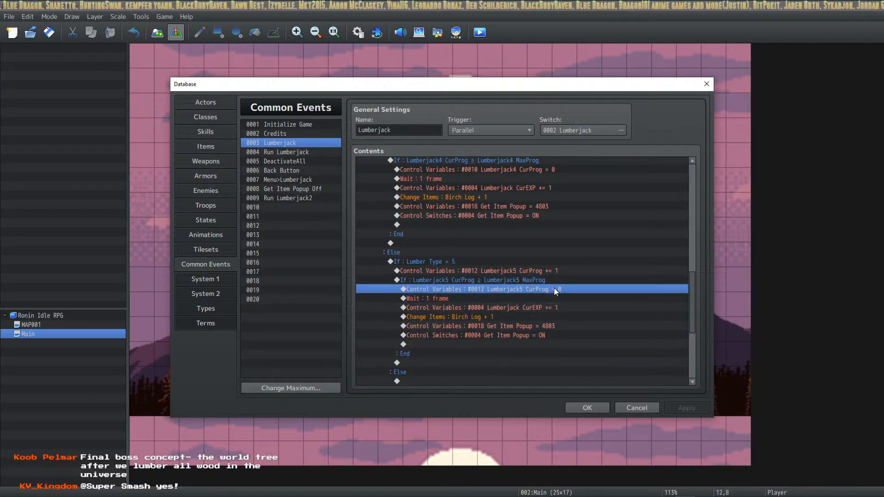
{"action": "left_click", "coordinate": [531, 315]}
{"action": "left_click", "coordinate": [538, 308]}
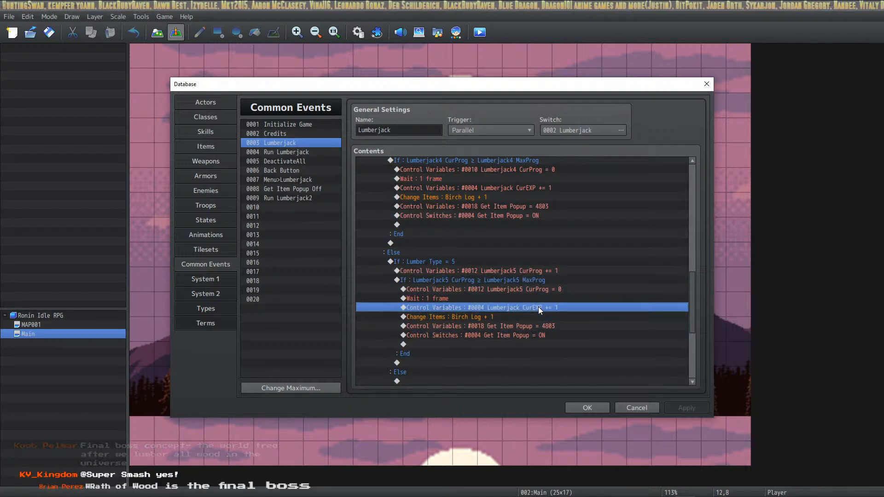
Change the item awarded in the Lumber Type = 5 branch to 0005 Petrified Log.
{"action": "left_click", "coordinate": [482, 321]}
{"action": "right_click", "coordinate": [482, 321]}
{"action": "left_click", "coordinate": [501, 340]}
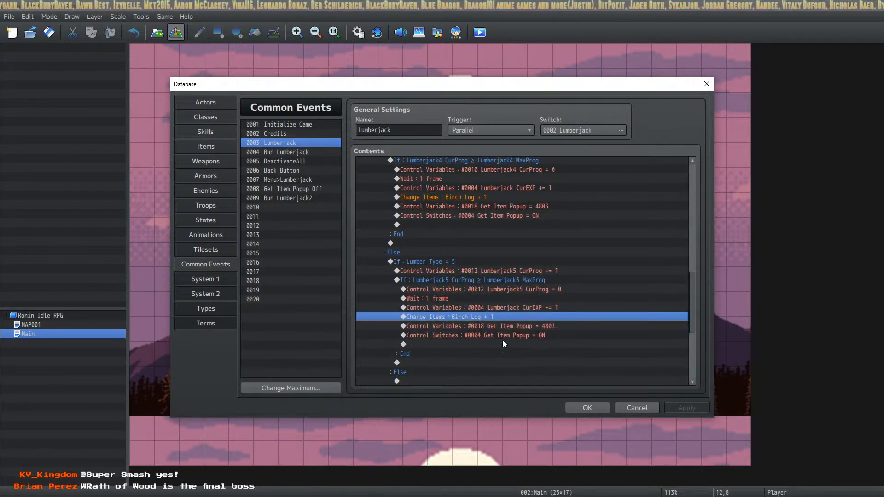
{"action": "left_click", "coordinate": [538, 231]}
{"action": "left_click", "coordinate": [507, 283]}
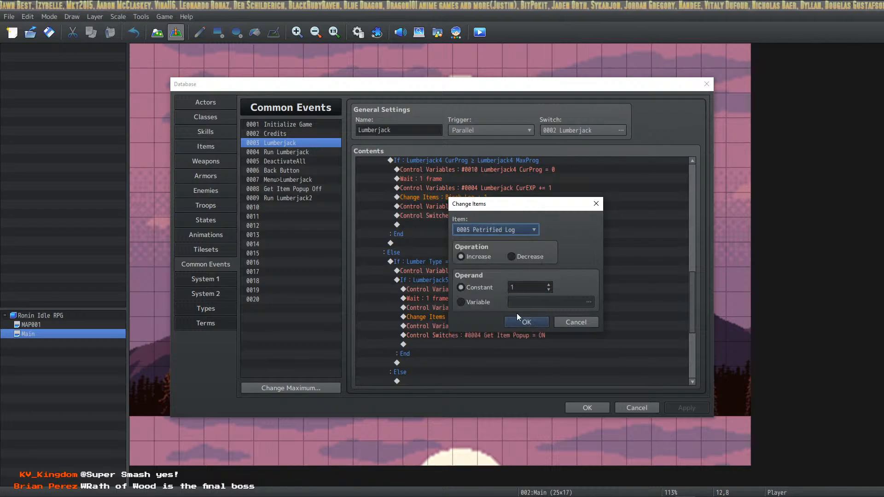
{"action": "left_click", "coordinate": [518, 319]}
Set the Get Item Popup variable in the Lumber Type = 5 branch to 4804.
{"action": "left_click", "coordinate": [523, 325]}
{"action": "right_click", "coordinate": [524, 325]}
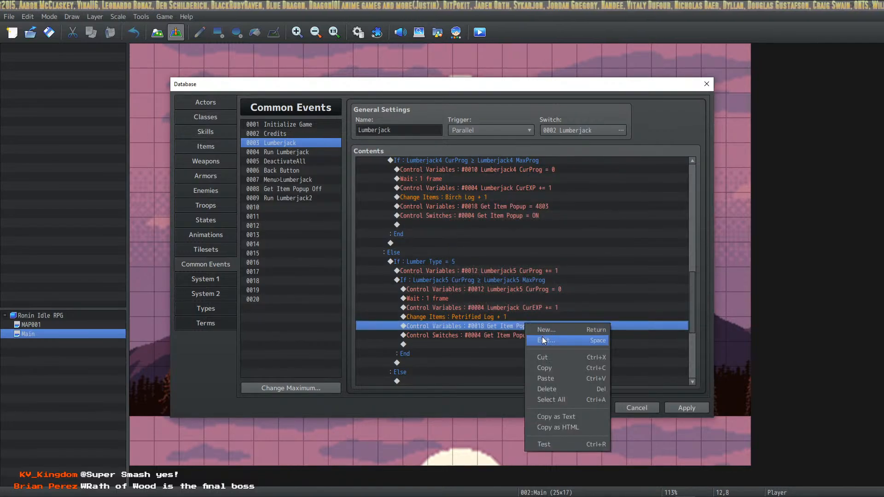
{"action": "left_click", "coordinate": [543, 338]}
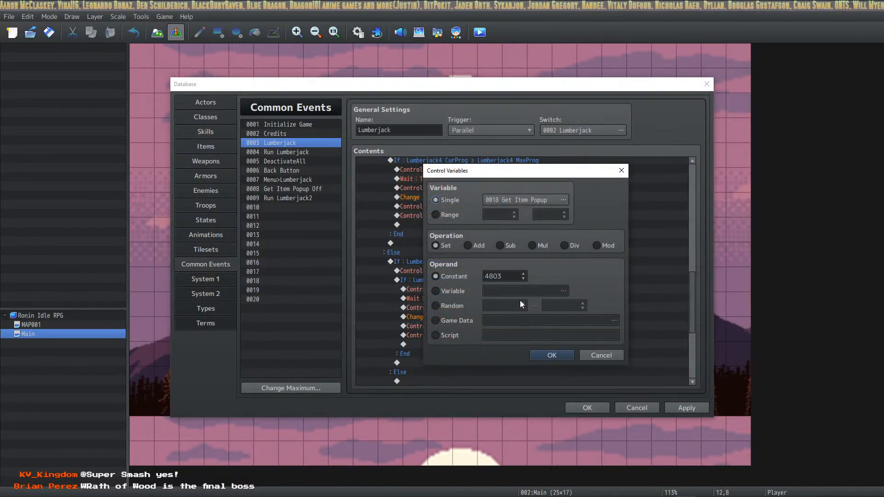
{"action": "left_click", "coordinate": [546, 357]}
{"action": "left_click", "coordinate": [532, 334]}
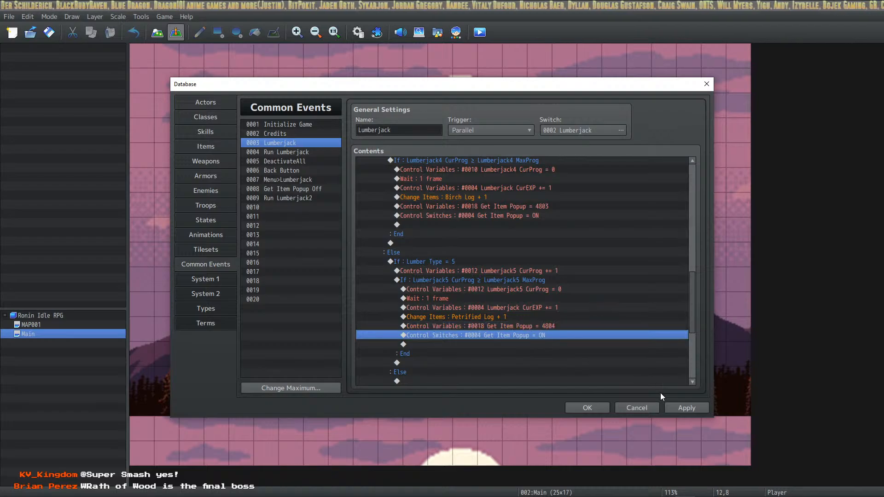
Apply the database changes and copy the progress and reward commands of the Lumber Type = 5 branch into its Else branch.
{"action": "left_click", "coordinate": [687, 408]}
{"action": "scroll", "coordinate": [478, 322], "scroll_direction": "down", "scroll_amount": 2}
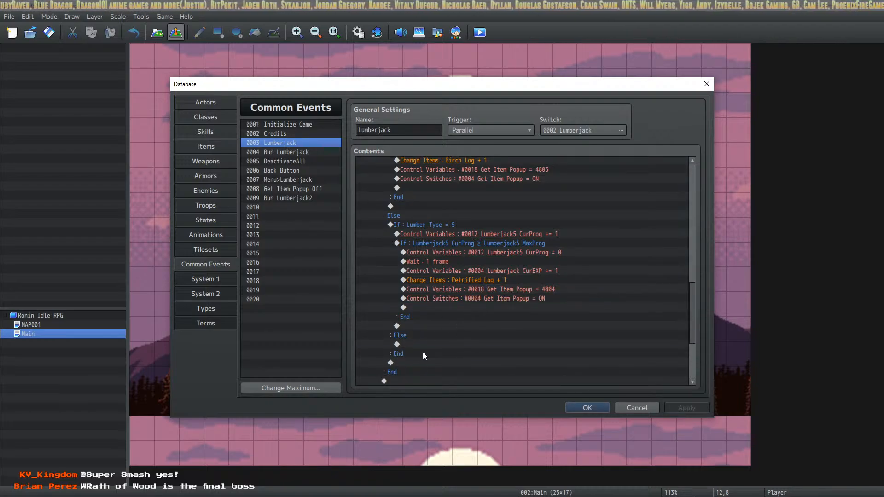
{"action": "left_click", "coordinate": [423, 353]}
{"action": "left_click", "coordinate": [443, 344]}
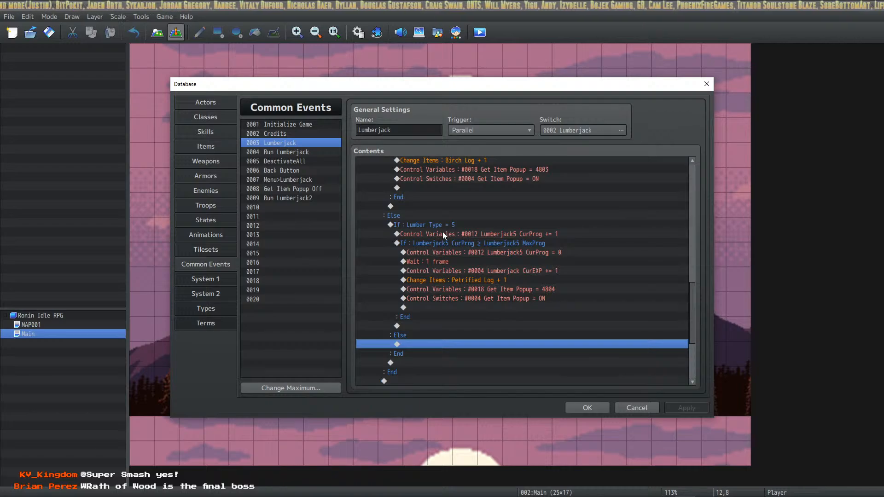
{"action": "left_click", "coordinate": [455, 233]}
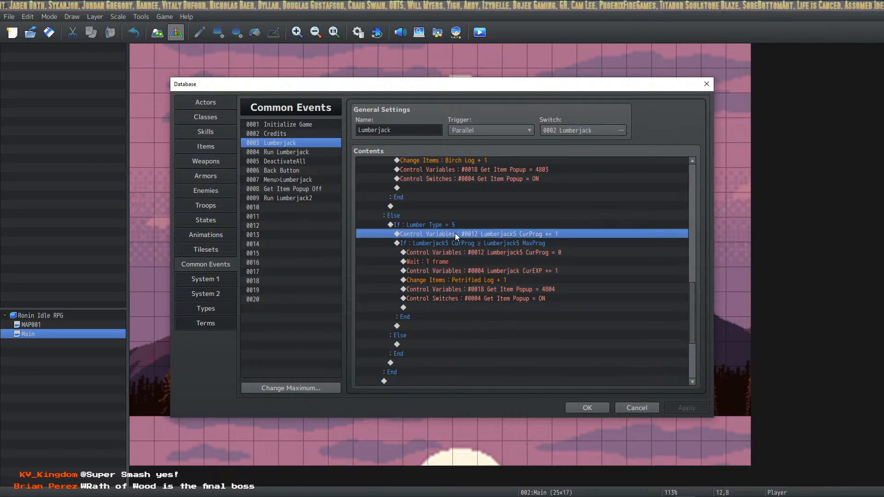
{"action": "left_click", "coordinate": [461, 242], "text": "shift"}
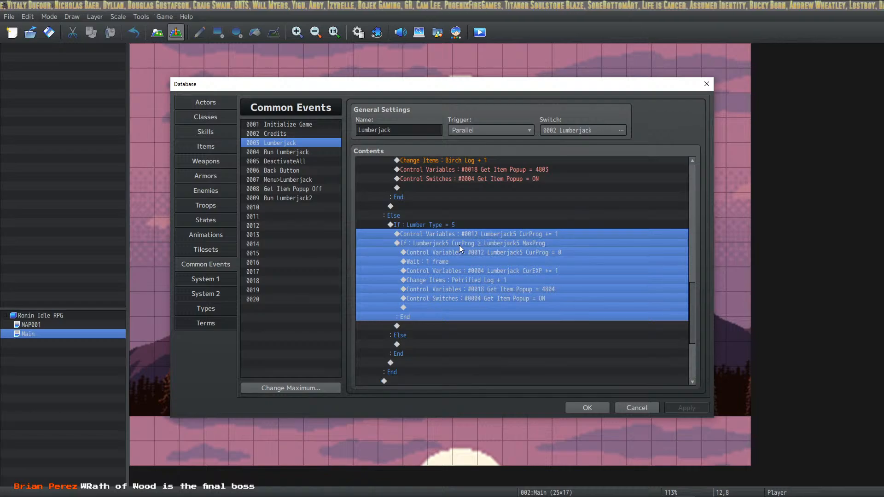
{"action": "key", "text": "ctrl+c"}
{"action": "left_click", "coordinate": [411, 343]}
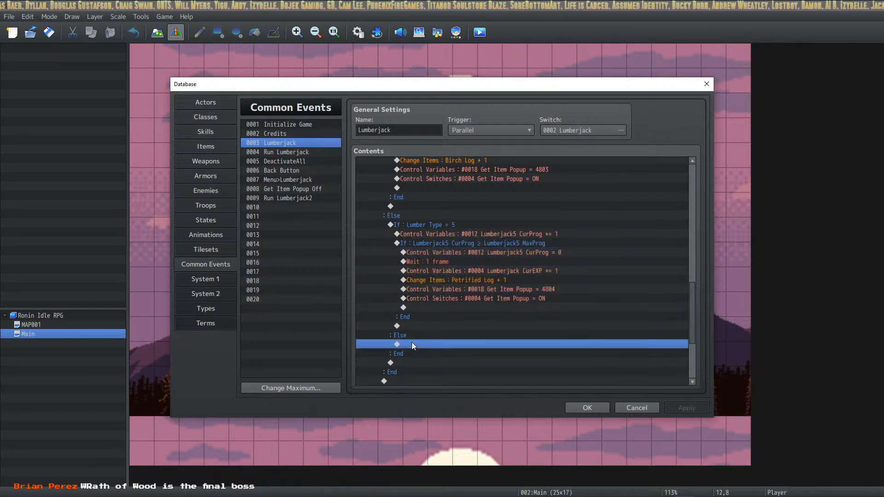
{"action": "key", "text": "ctrl+v"}
Edit the Else branch's progress increment and name variable 0014 Lumberjack6 CurProg.
{"action": "left_click", "coordinate": [475, 290]}
{"action": "right_click", "coordinate": [474, 290]}
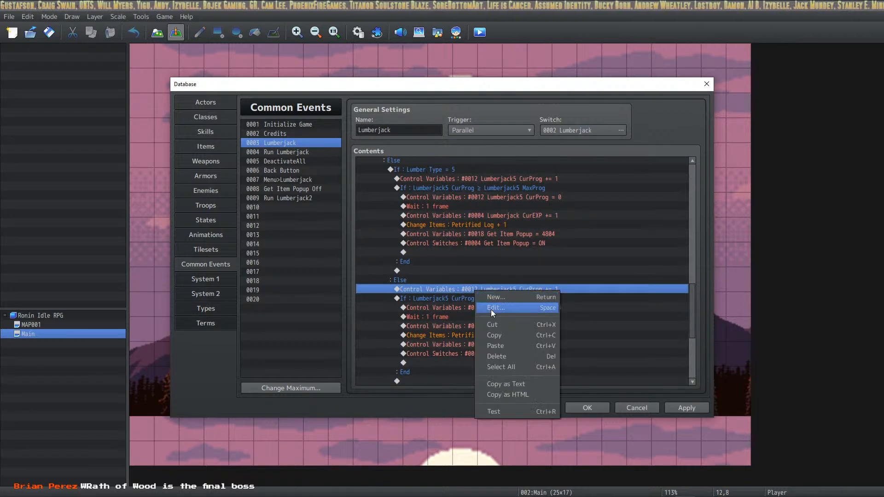
{"action": "left_click", "coordinate": [491, 309]}
{"action": "left_click", "coordinate": [562, 200]}
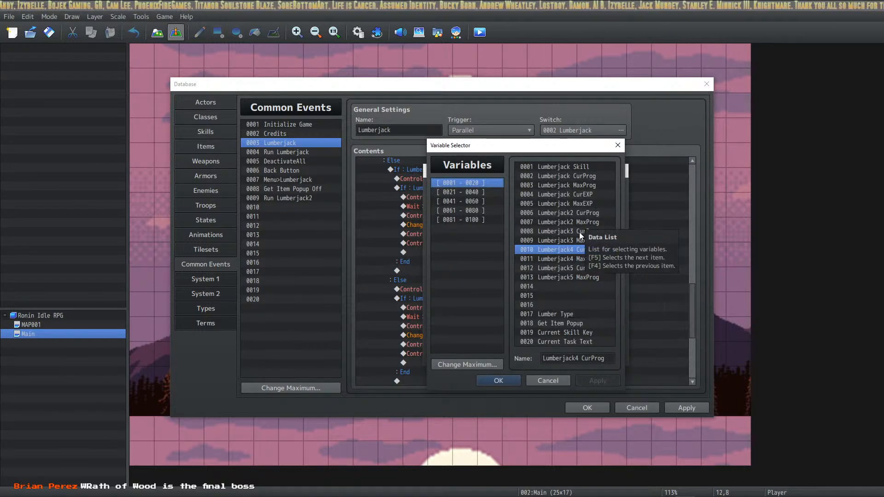
{"action": "left_click", "coordinate": [561, 287]}
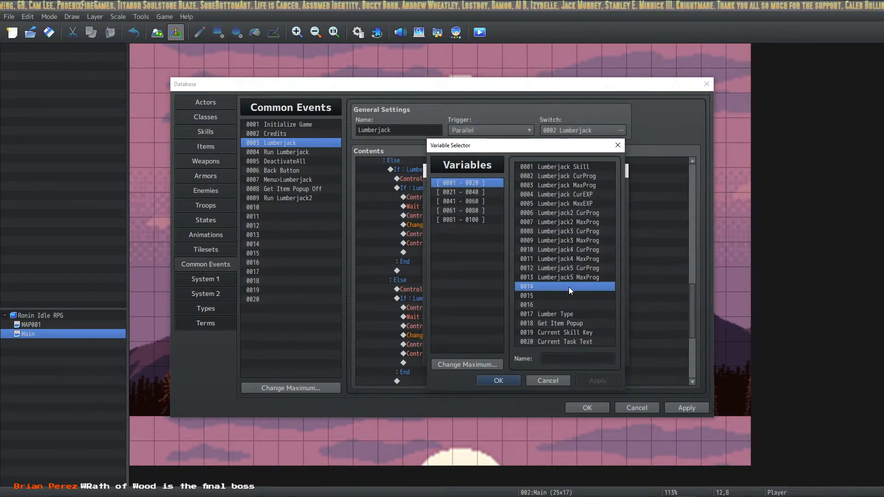
{"action": "left_click", "coordinate": [560, 361]}
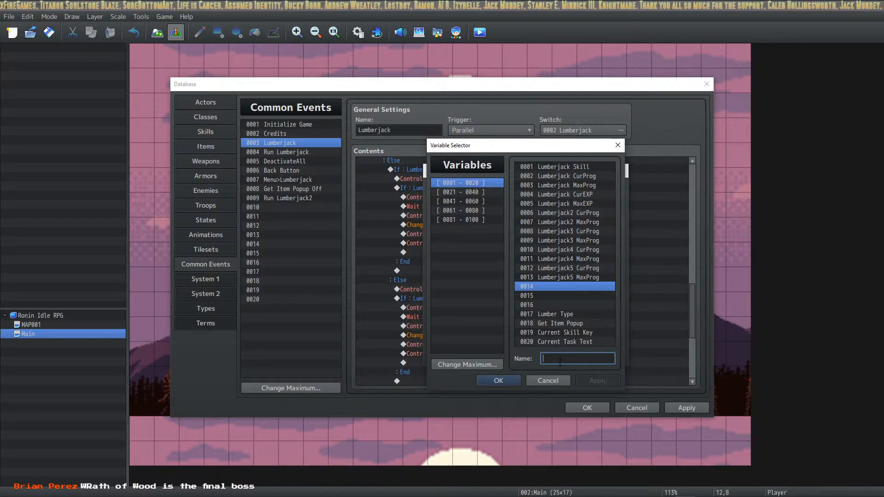
{"action": "type", "text": "Lumberja"}
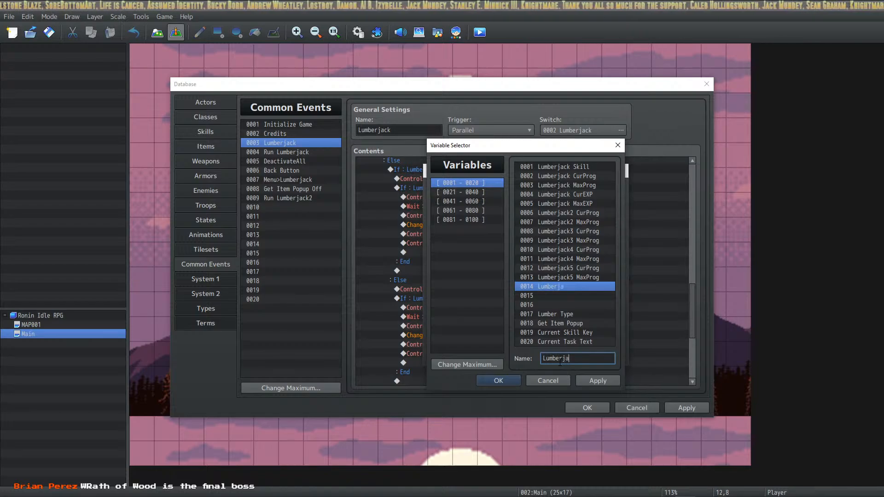
{"action": "type", "text": "ck5 Cu"}
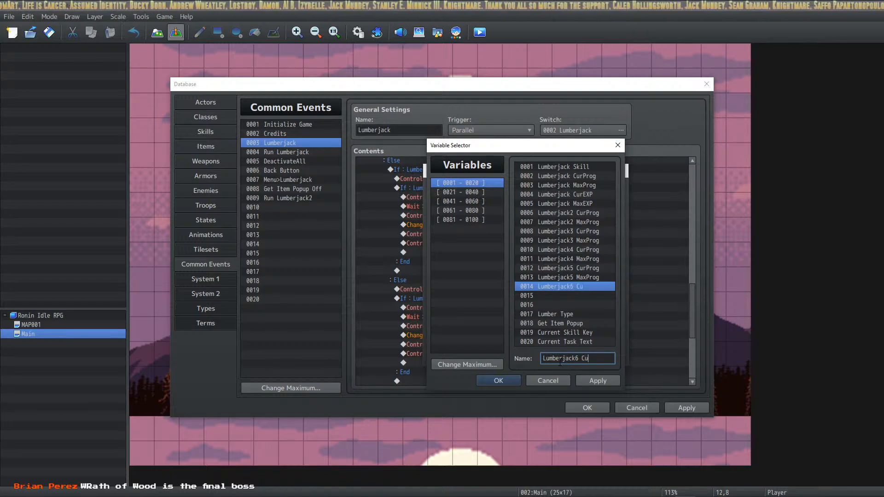
{"action": "type", "text": "rProg"}
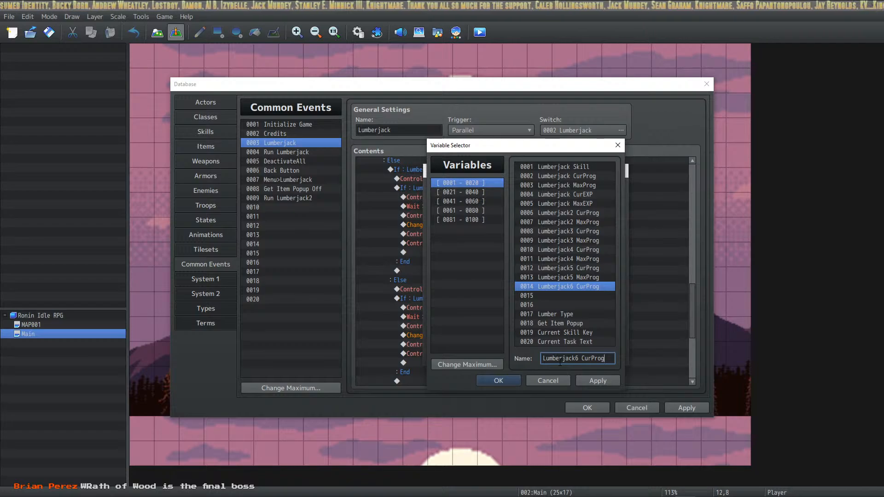
Name variable 0015 Lumberjack6 MaxProg and assign 0014 Lumberjack6 CurProg to the Else branch's progress increment.
{"action": "left_click", "coordinate": [575, 297]}
{"action": "left_click", "coordinate": [569, 359]}
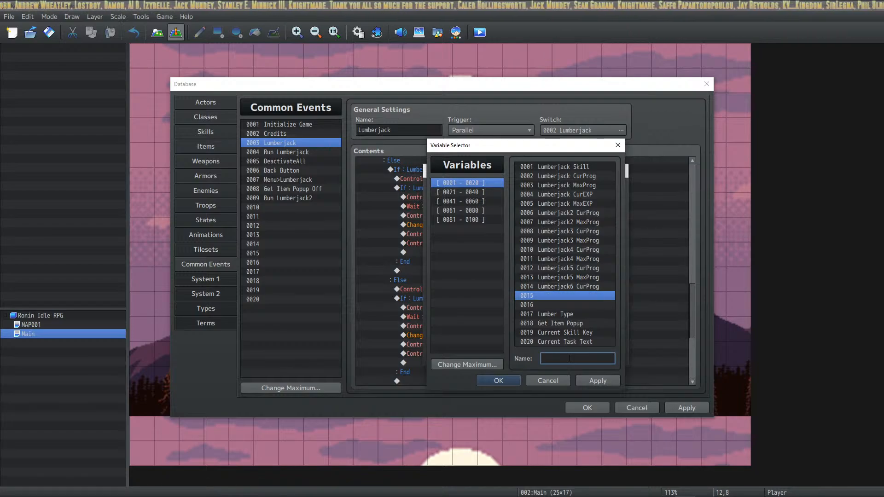
{"action": "type", "text": "Lumberjack5"}
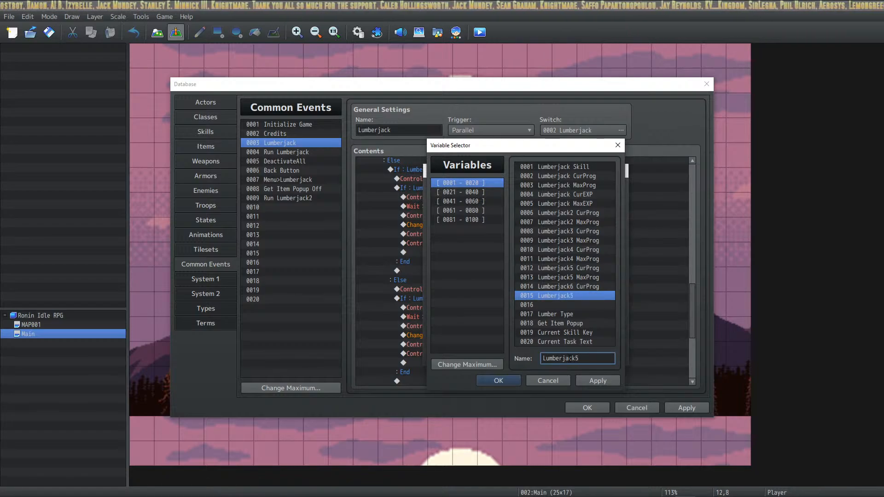
{"action": "key", "text": "BackSpace"}
{"action": "type", "text": "6 Max"}
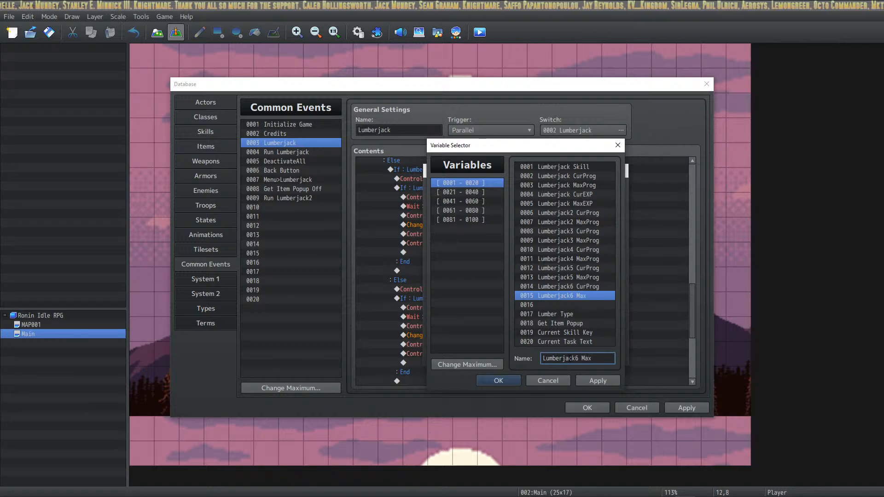
{"action": "type", "text": "Prog"}
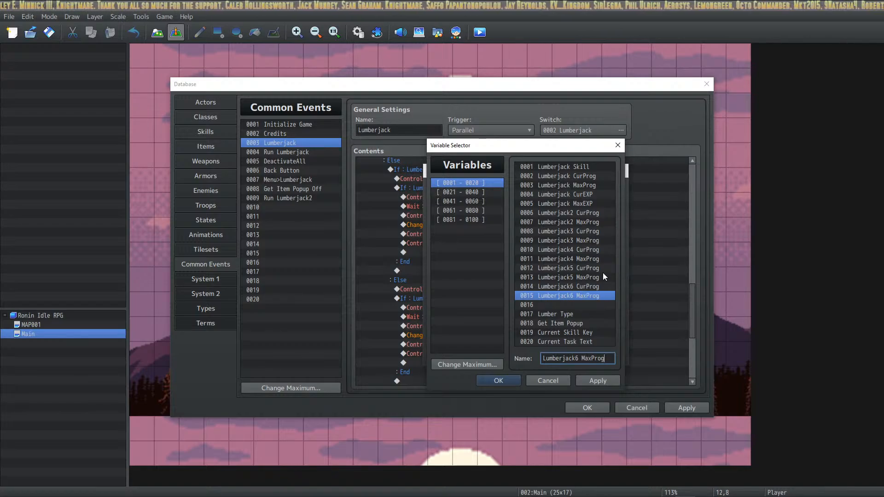
{"action": "left_click", "coordinate": [593, 287]}
{"action": "left_click", "coordinate": [498, 381]}
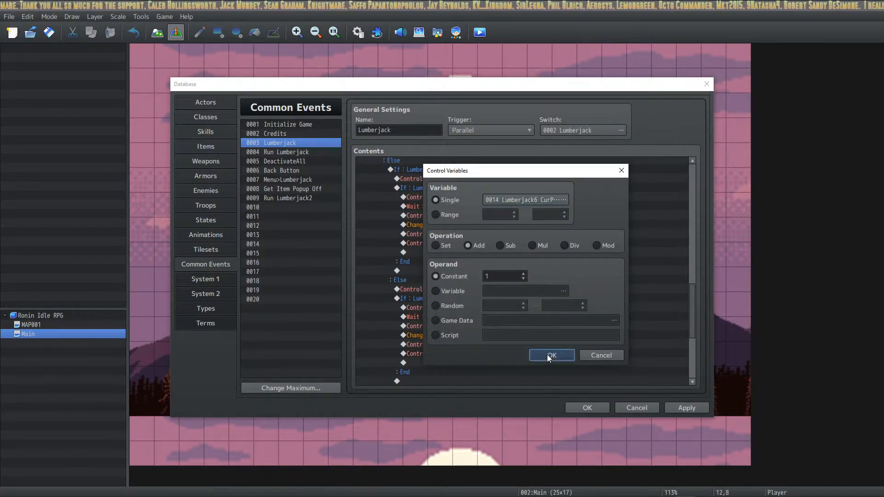
{"action": "left_click", "coordinate": [550, 355]}
Change the Else branch's progress condition to compare 0014 Lumberjack6 CurProg ≥ 0015 Lumberjack6 MaxProg.
{"action": "left_click", "coordinate": [510, 297]}
{"action": "right_click", "coordinate": [511, 297]}
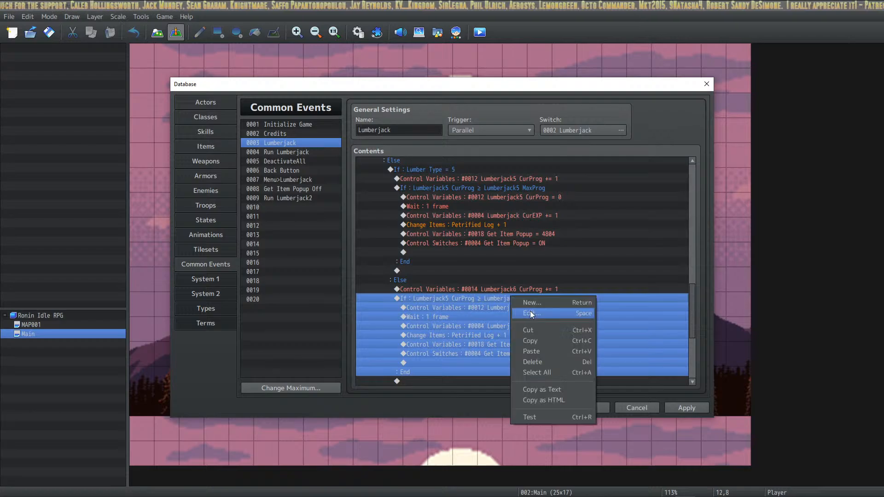
{"action": "left_click", "coordinate": [530, 304]}
{"action": "left_click", "coordinate": [561, 226]}
{"action": "left_click", "coordinate": [582, 287]}
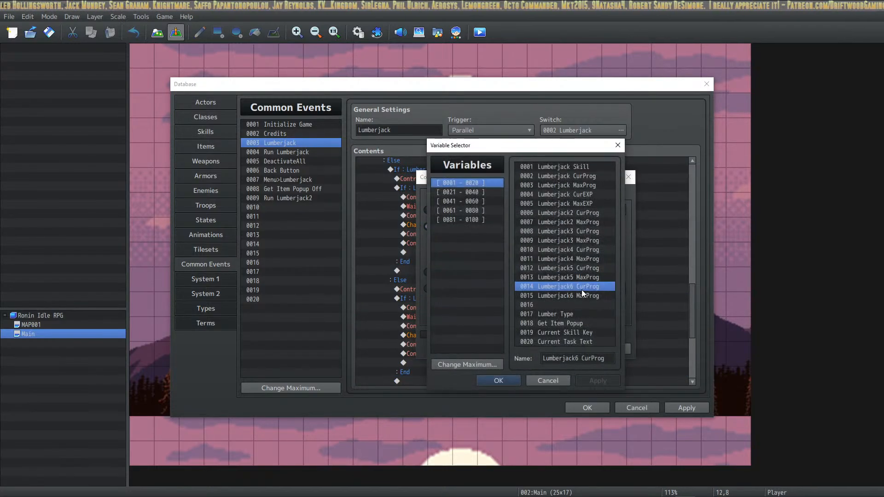
{"action": "left_click", "coordinate": [499, 377]}
{"action": "left_click", "coordinate": [583, 255]}
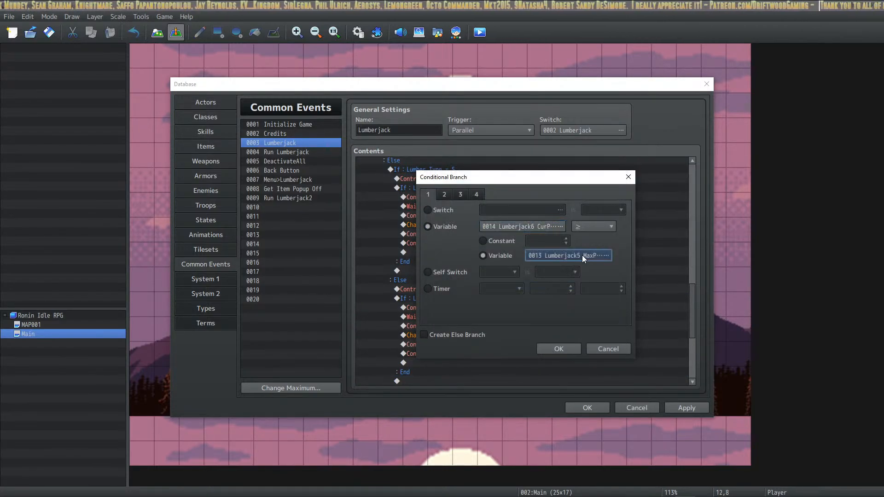
{"action": "left_click", "coordinate": [554, 296]}
{"action": "left_click", "coordinate": [499, 380]}
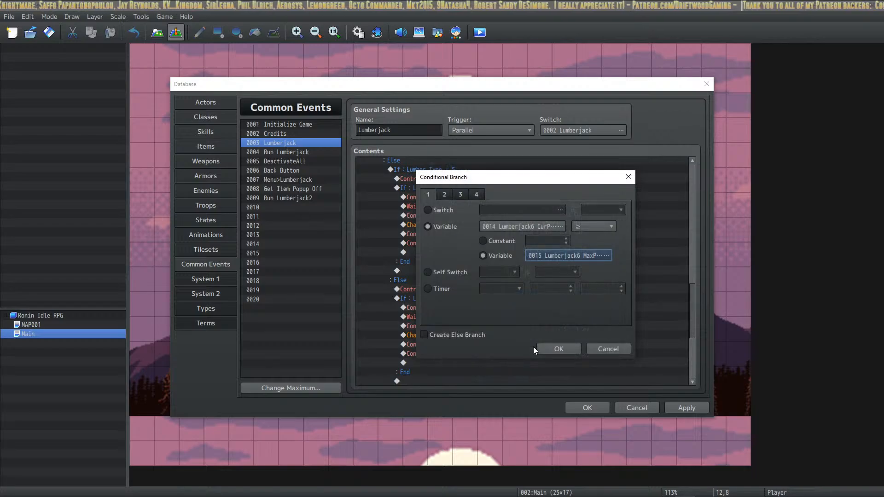
{"action": "left_click", "coordinate": [539, 348]}
Change the progress reset in the Else branch to use 0014 Lumberjack6 CurProg.
{"action": "left_click", "coordinate": [494, 308]}
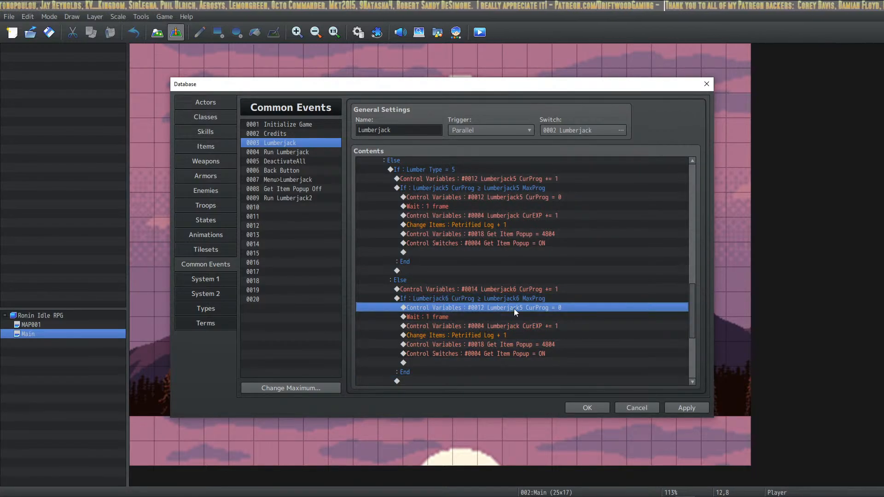
{"action": "right_click", "coordinate": [514, 308]}
{"action": "left_click", "coordinate": [528, 322]}
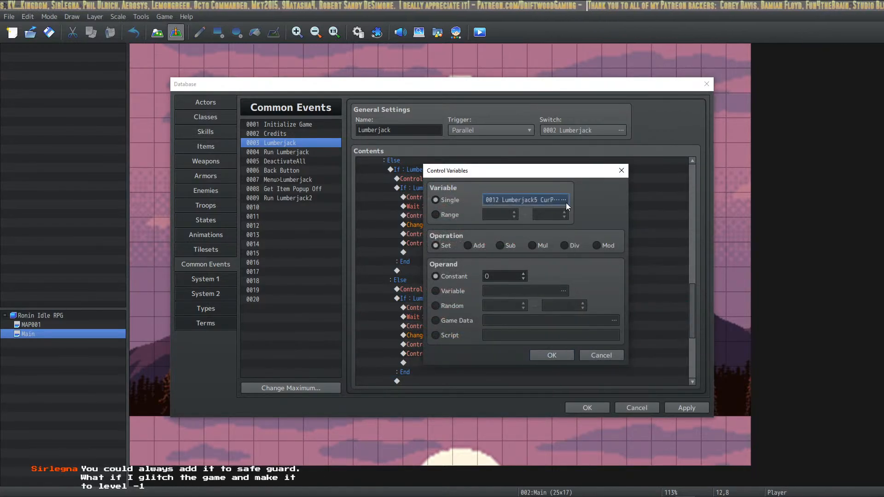
{"action": "left_click", "coordinate": [564, 199]}
{"action": "left_click", "coordinate": [584, 283]}
{"action": "left_click", "coordinate": [499, 384]}
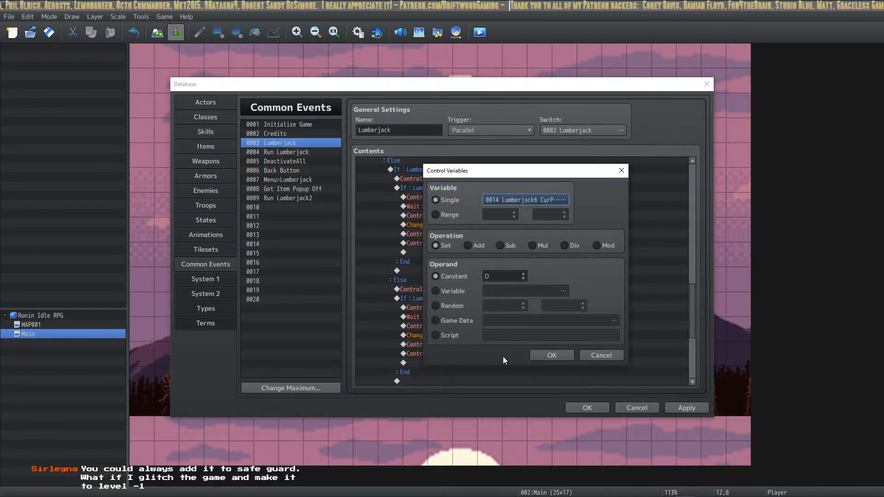
{"action": "left_click", "coordinate": [548, 355]}
Change the item awarded in the Else branch to 0006 Driftwood Log.
{"action": "left_click", "coordinate": [463, 316]}
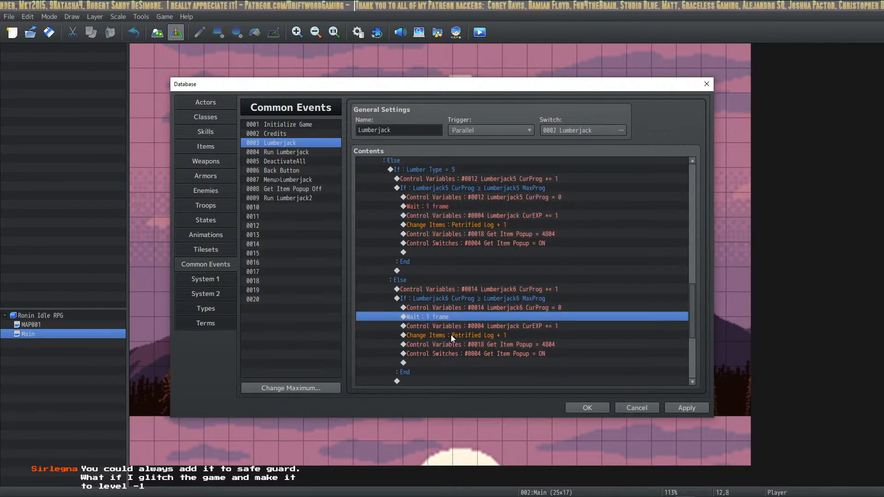
{"action": "left_click", "coordinate": [451, 335]}
{"action": "left_click", "coordinate": [473, 327]}
{"action": "left_click", "coordinate": [469, 336]}
{"action": "right_click", "coordinate": [470, 344]}
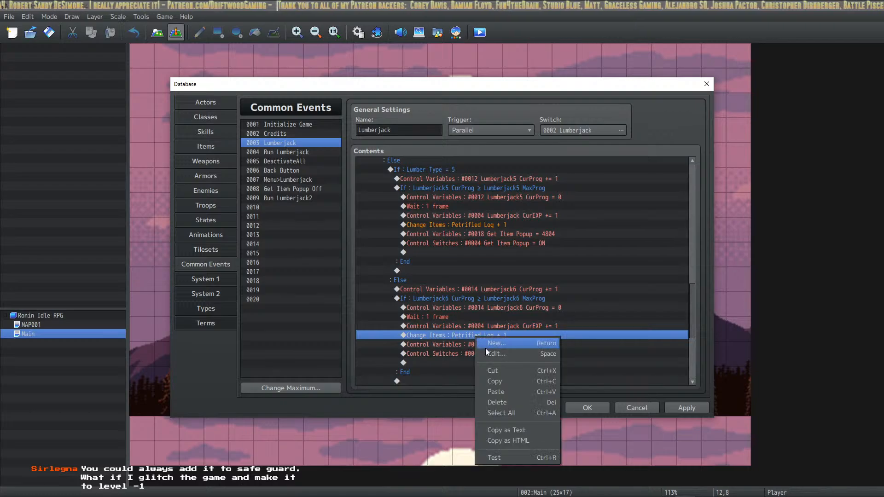
{"action": "left_click", "coordinate": [485, 348]}
{"action": "left_click", "coordinate": [523, 229]}
{"action": "left_click", "coordinate": [496, 294]}
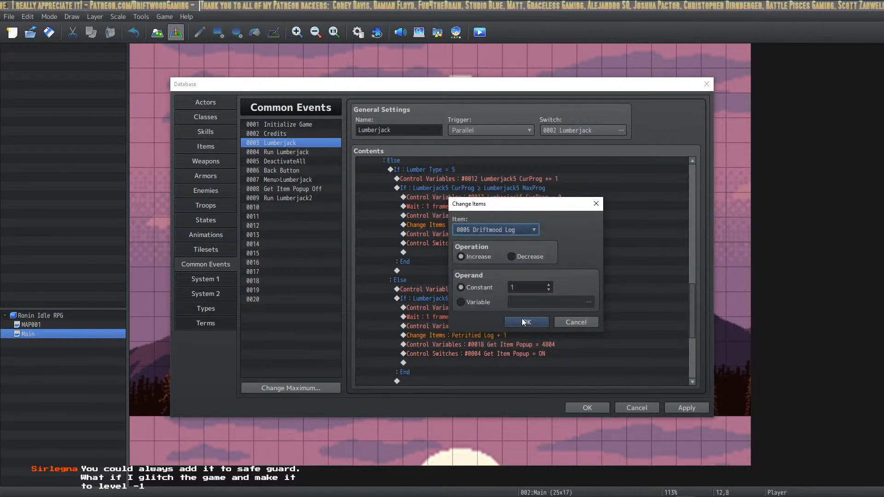
{"action": "left_click", "coordinate": [525, 322]}
Set the Get Item Popup variable in the Else branch to 4805 and apply the database changes.
{"action": "left_click", "coordinate": [512, 344]}
{"action": "right_click", "coordinate": [511, 345]}
{"action": "left_click", "coordinate": [525, 361]}
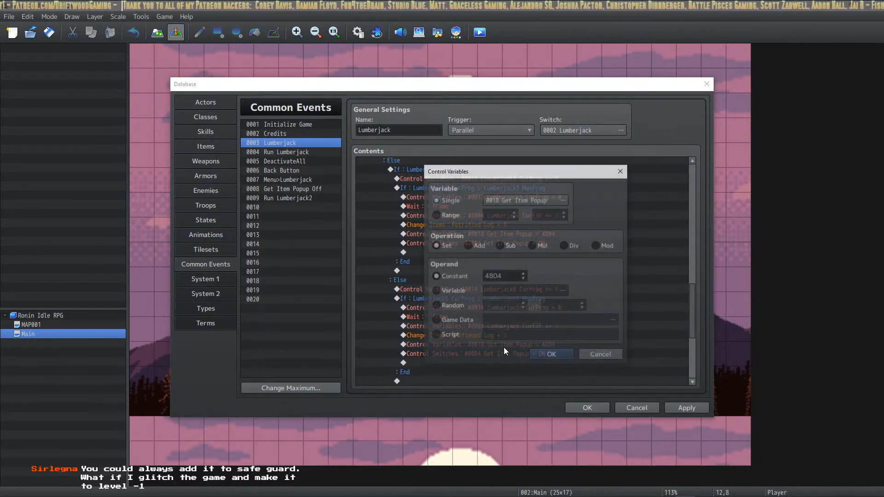
{"action": "left_click", "coordinate": [548, 355]}
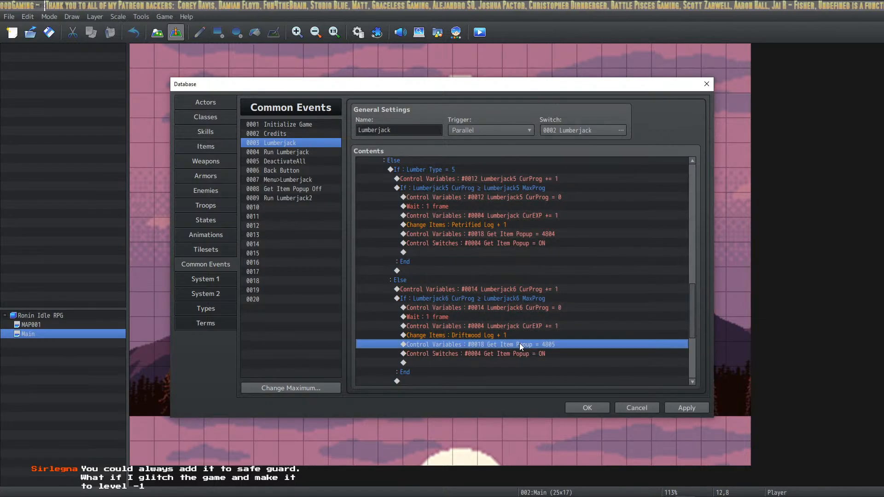
{"action": "left_click", "coordinate": [526, 352]}
{"action": "scroll", "coordinate": [528, 351], "scroll_direction": "down", "scroll_amount": 4}
{"action": "scroll", "coordinate": [527, 313], "scroll_direction": "down", "scroll_amount": 1}
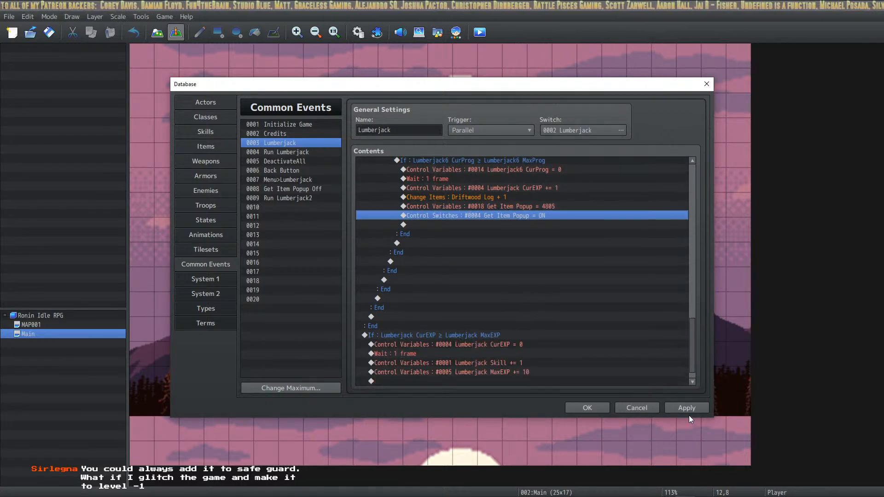
{"action": "left_click", "coordinate": [687, 408]}
Review the lumber-type branches of the Lumberjack common event and the commands in Run Lumberjack and Run Lumberjack2.
{"action": "scroll", "coordinate": [515, 309], "scroll_direction": "up", "scroll_amount": 14}
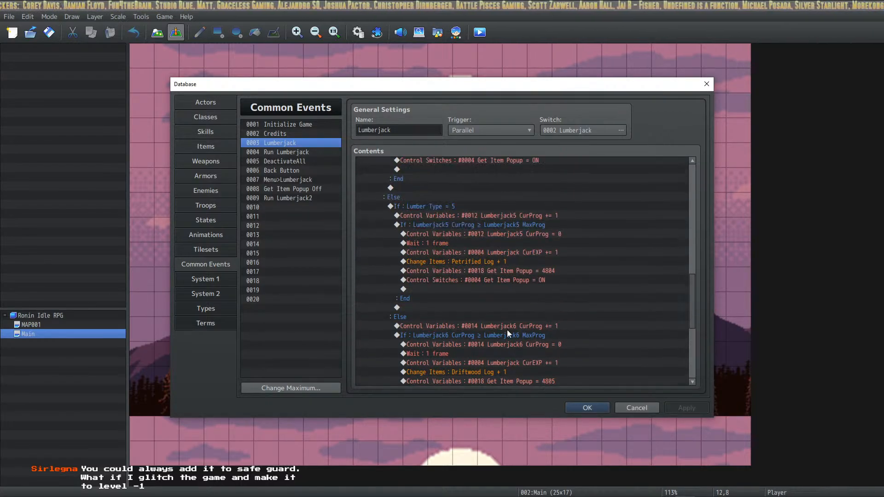
{"action": "scroll", "coordinate": [504, 343], "scroll_direction": "up", "scroll_amount": 8}
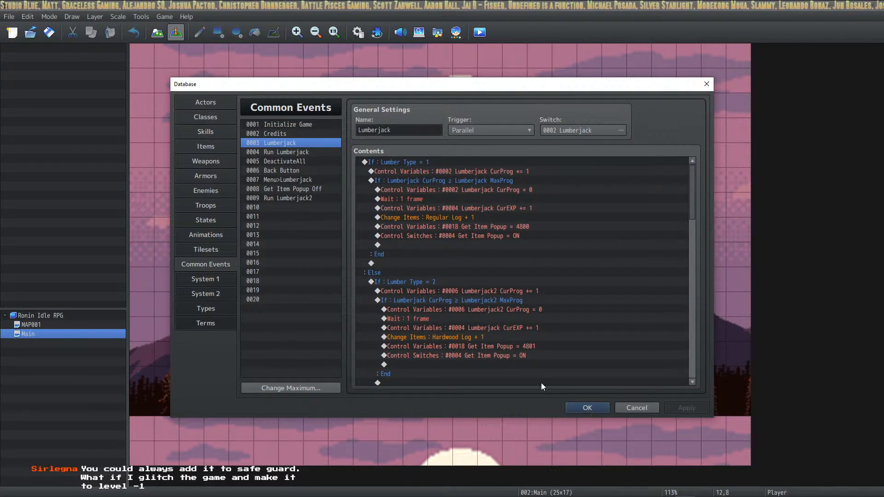
{"action": "left_click", "coordinate": [297, 154]}
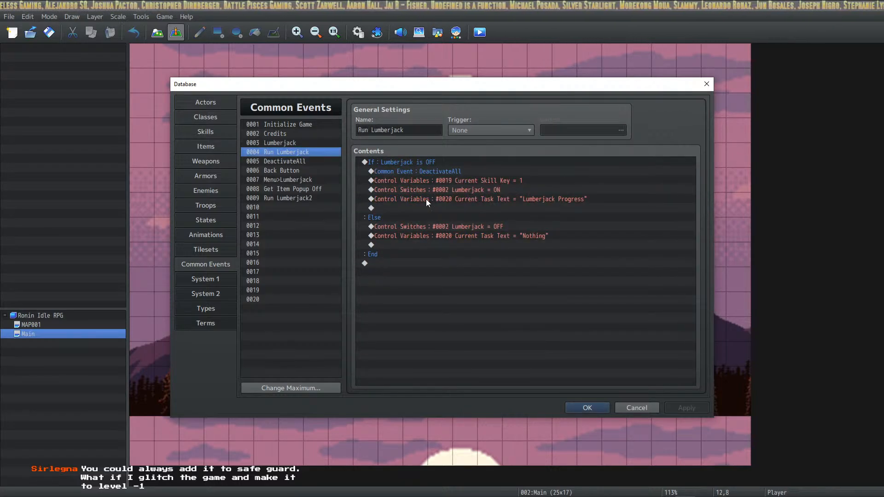
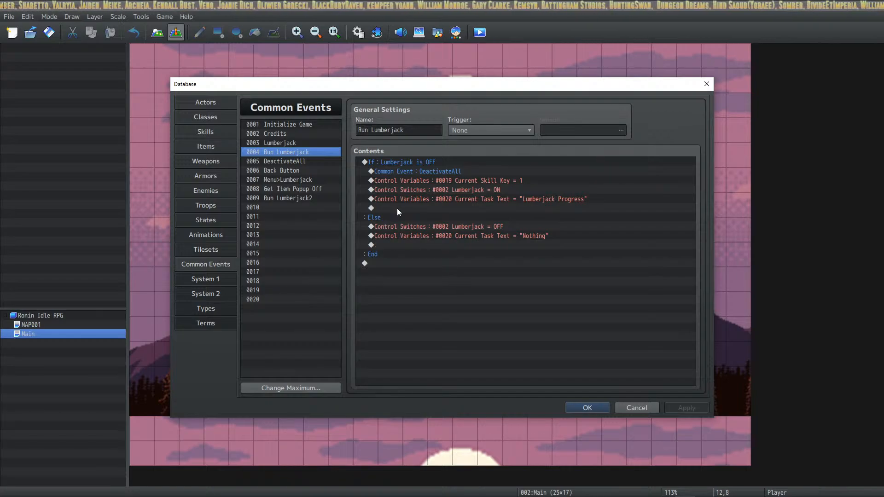
{"action": "right_click", "coordinate": [295, 156]}
{"action": "left_click", "coordinate": [314, 161]}
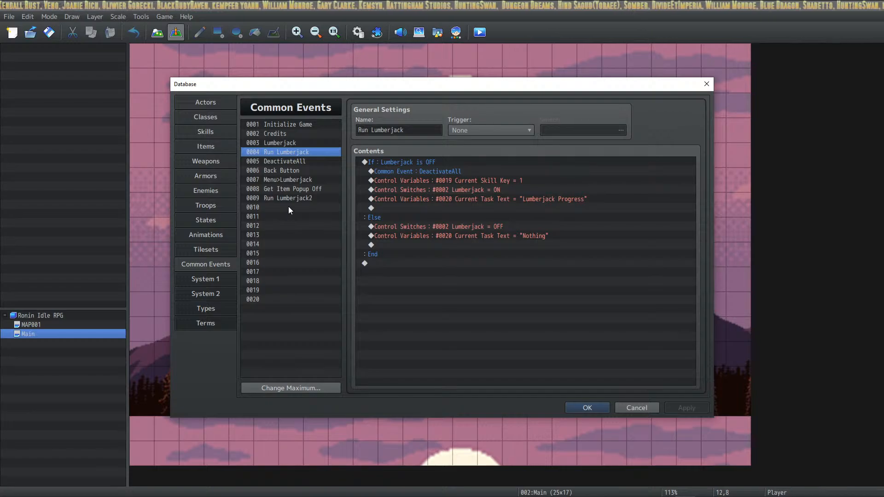
{"action": "left_click", "coordinate": [303, 197]}
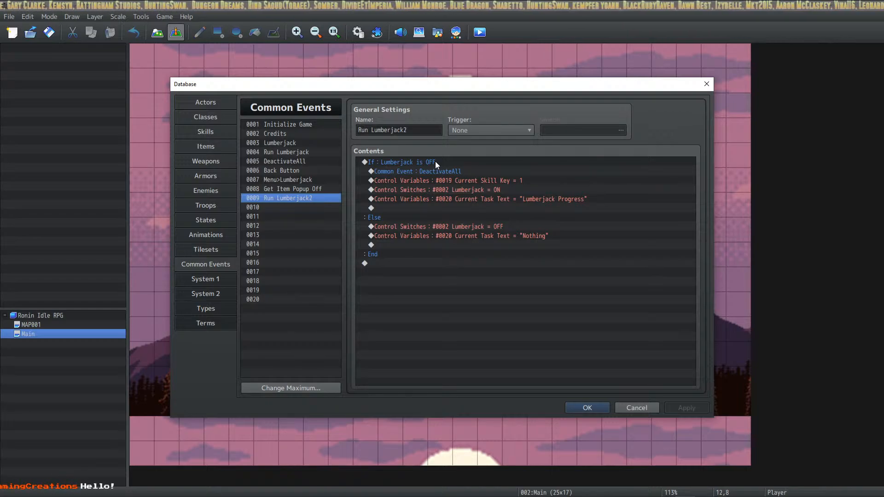
{"action": "left_click", "coordinate": [503, 183]}
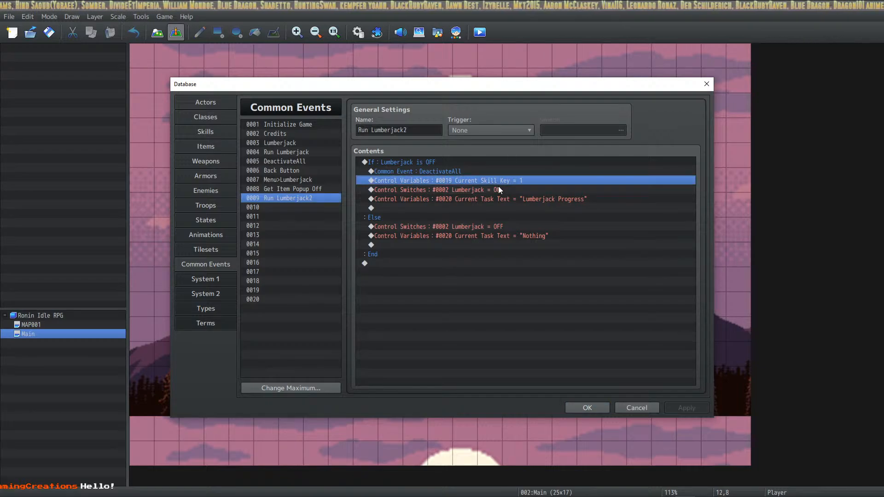
{"action": "left_click", "coordinate": [496, 191]}
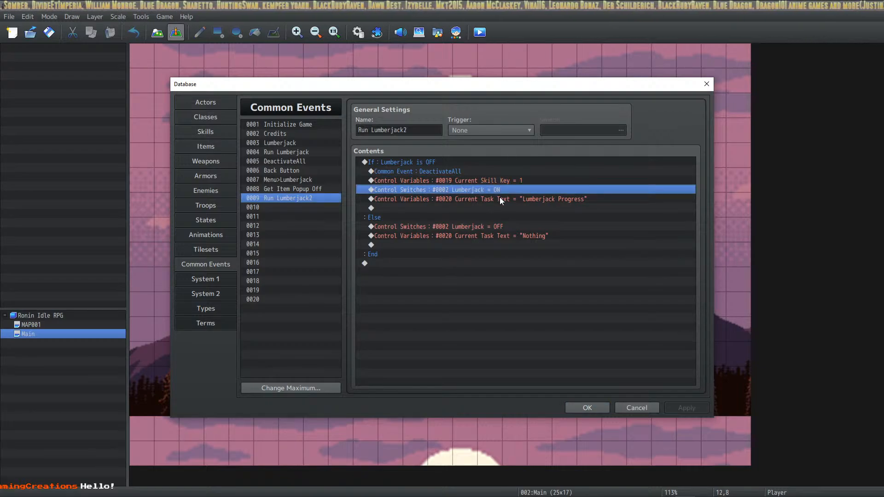
{"action": "left_click", "coordinate": [499, 199]}
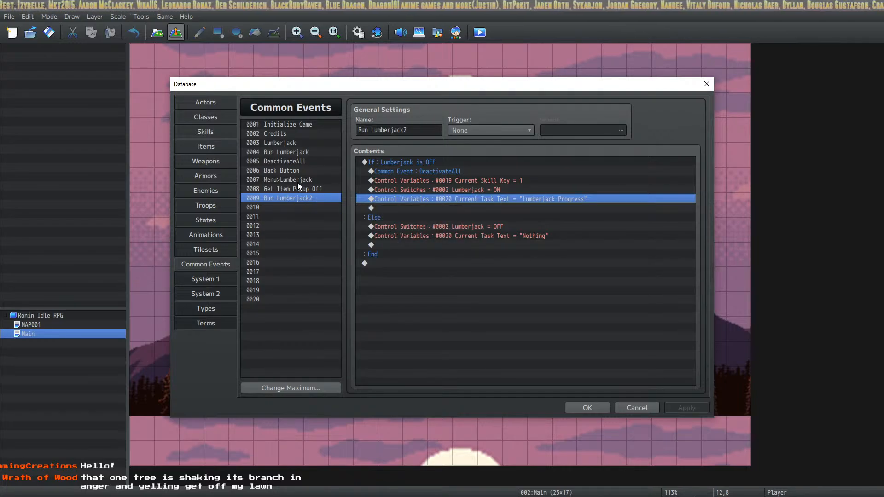
{"action": "left_click", "coordinate": [297, 143]}
{"action": "scroll", "coordinate": [561, 328], "scroll_direction": "down", "scroll_amount": 10}
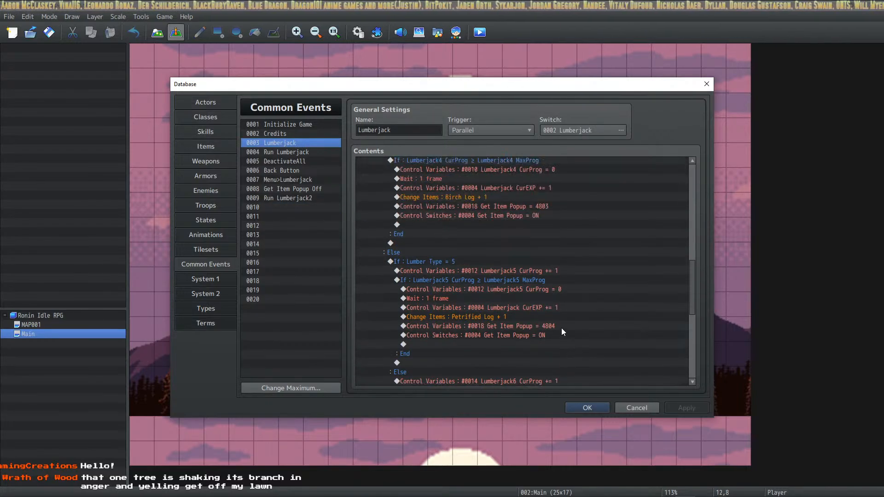
{"action": "scroll", "coordinate": [554, 323], "scroll_direction": "up", "scroll_amount": 10}
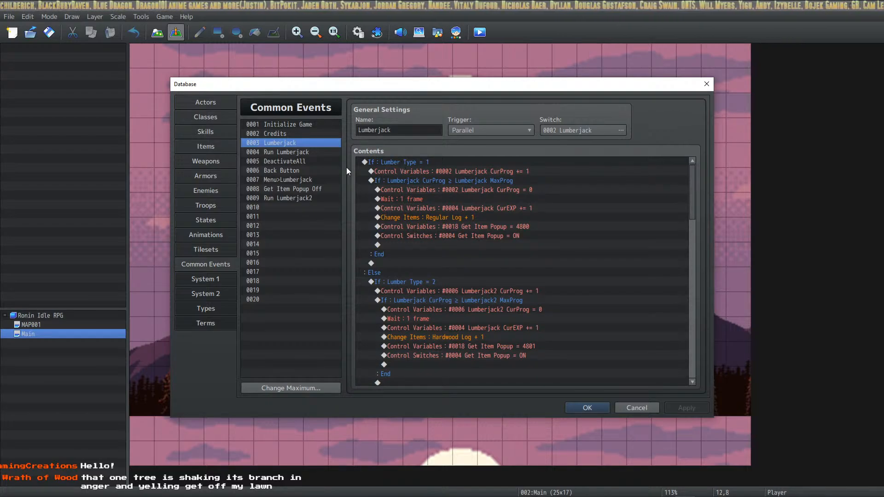
Insert a Control Variables command before the conditional branch in Run Lumberjack, setting 0017 Lumber Type to 1.
{"action": "left_click", "coordinate": [303, 153]}
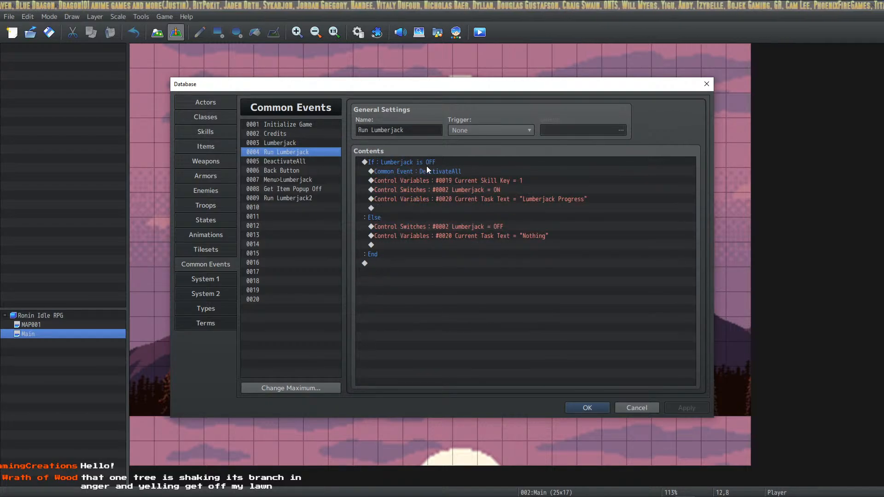
{"action": "right_click", "coordinate": [428, 162]}
{"action": "left_click", "coordinate": [442, 170]}
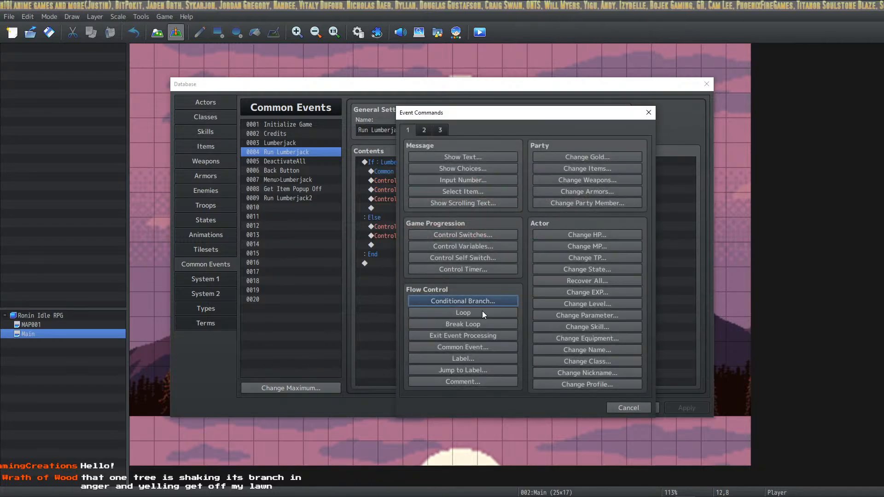
{"action": "left_click", "coordinate": [484, 247]}
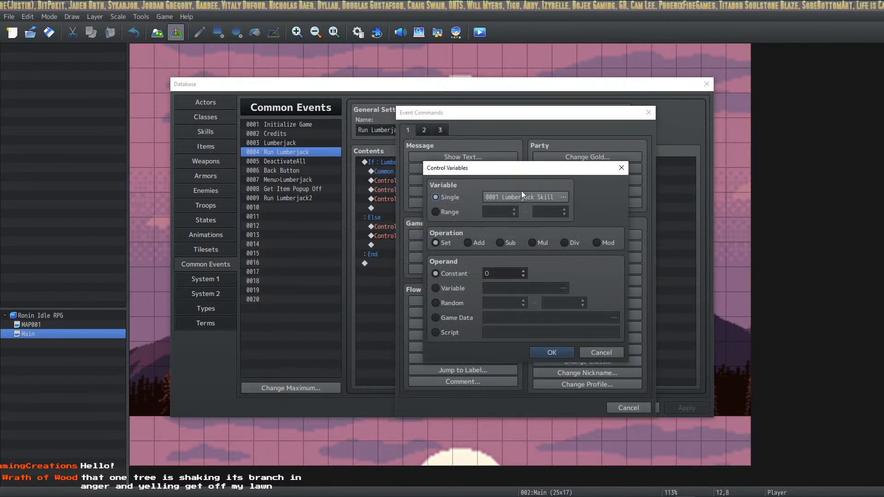
{"action": "left_click", "coordinate": [531, 197]}
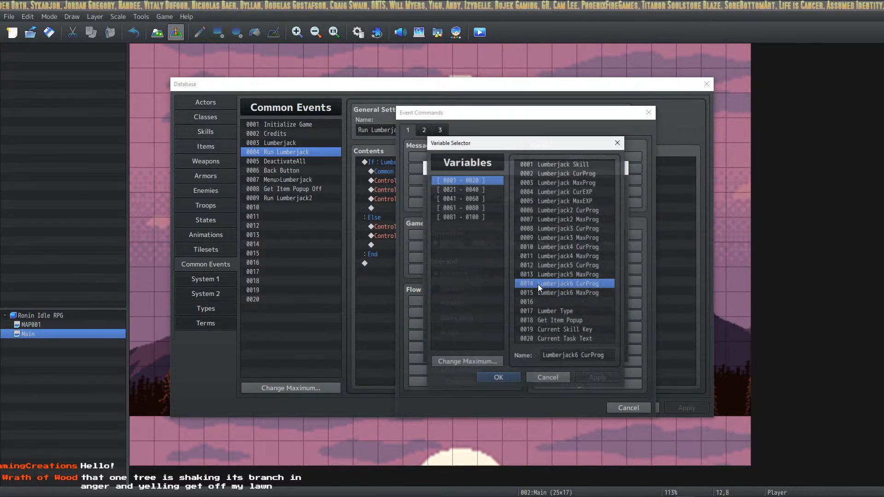
{"action": "left_click", "coordinate": [550, 312]}
{"action": "left_click", "coordinate": [498, 377]}
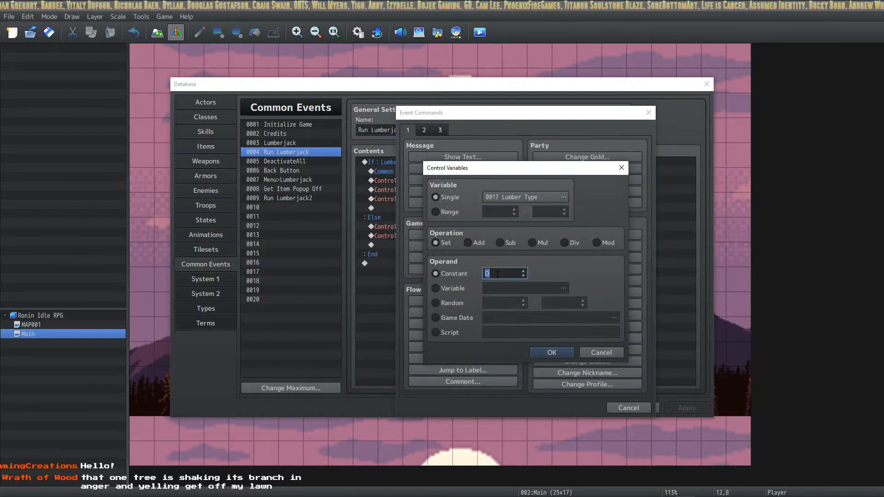
{"action": "left_click", "coordinate": [560, 350]}
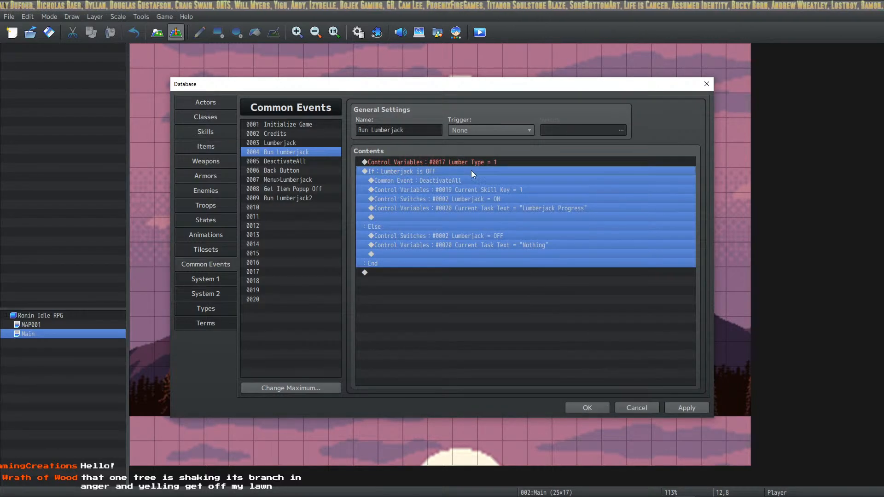
Copy the Lumber Type command from Run Lumberjack to the start of Run Lumberjack2, before its conditional branch.
{"action": "left_click", "coordinate": [480, 163]}
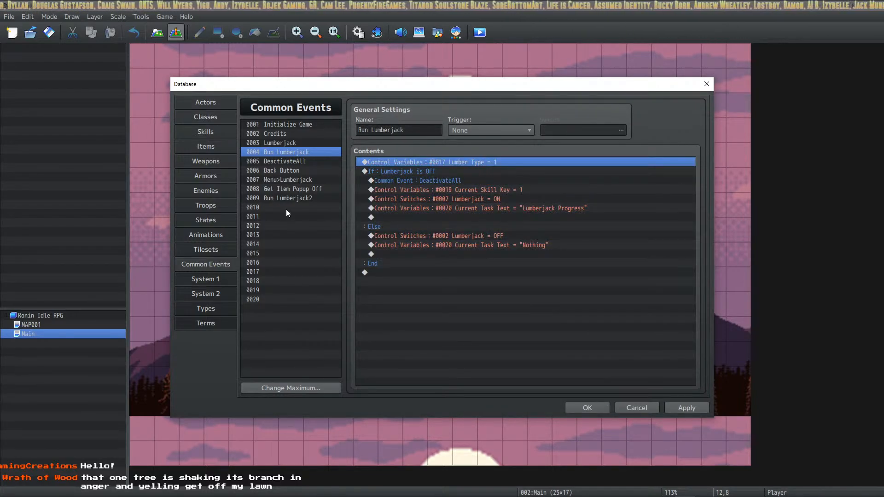
{"action": "left_click", "coordinate": [306, 199]}
{"action": "left_click", "coordinate": [454, 160]}
{"action": "key", "text": "ctrl+v"}
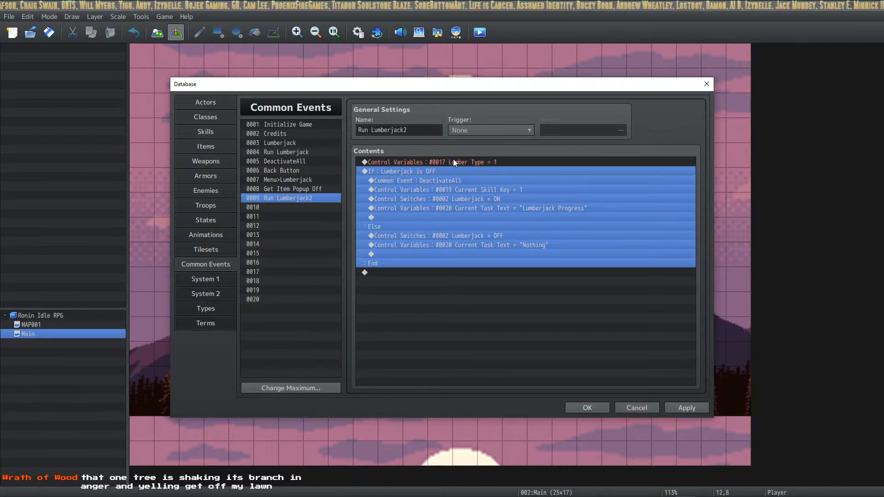
Set Lumber Type to 2 in Run Lumberjack2 and apply the database changes.
{"action": "double_click", "coordinate": [484, 162]}
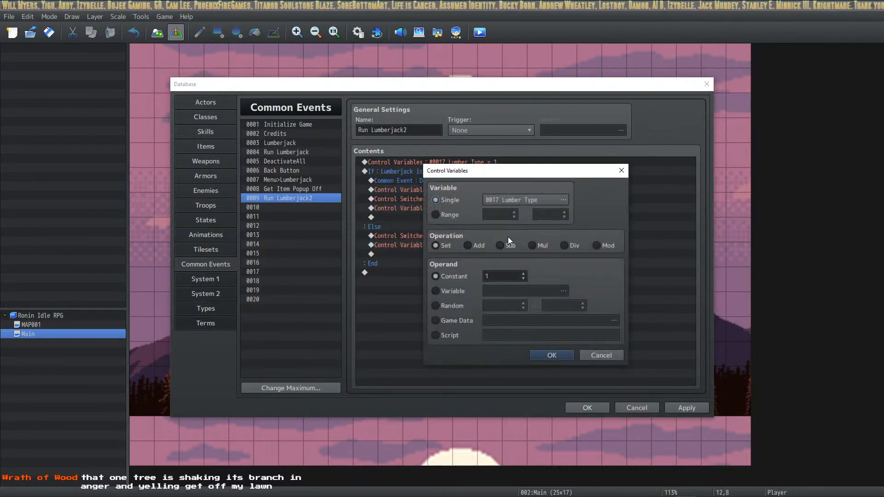
{"action": "left_click", "coordinate": [552, 356]}
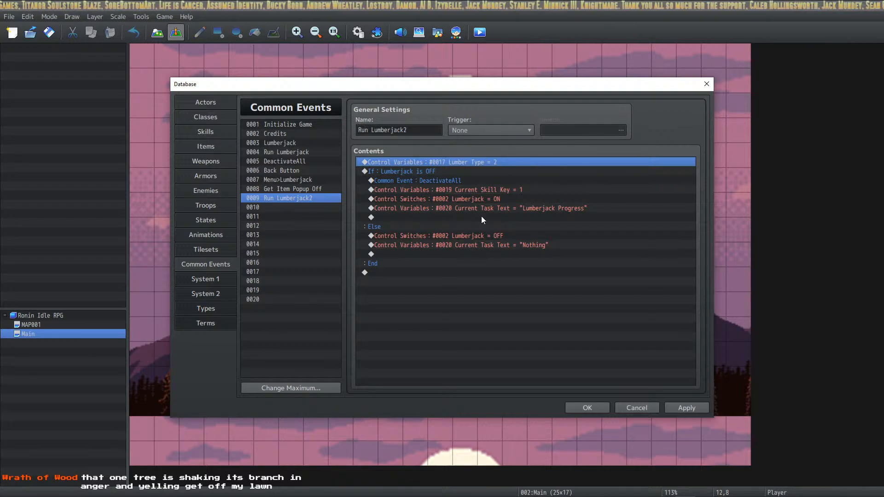
{"action": "left_click", "coordinate": [688, 408]}
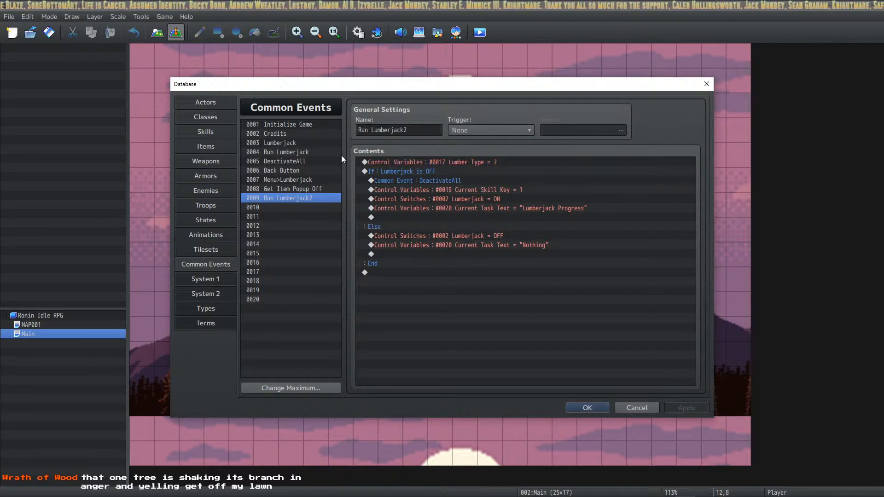
Paste a copy of Run Lumberjack2 into common event slot 0010 and set its Lumber Type to 3.
{"action": "left_click", "coordinate": [288, 209]}
{"action": "key", "text": "ctrl+v"}
{"action": "left_click", "coordinate": [460, 164]}
{"action": "key", "text": "Insert"}
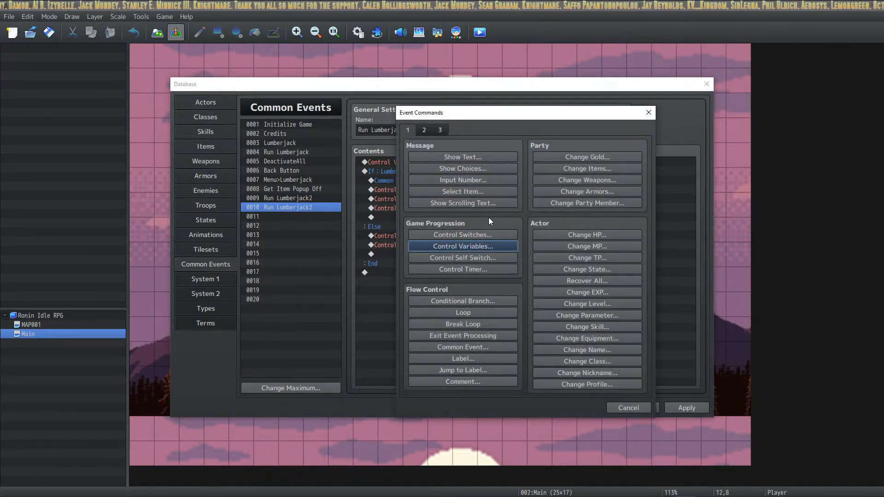
{"action": "left_click", "coordinate": [462, 246]}
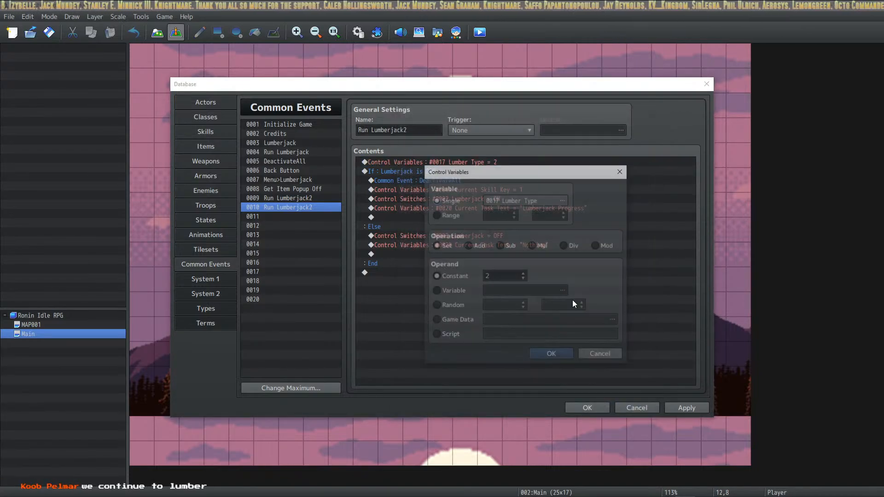
{"action": "left_click", "coordinate": [549, 352]}
Rename common event 0010 as Run Lumberjack3.
{"action": "left_click", "coordinate": [426, 131]}
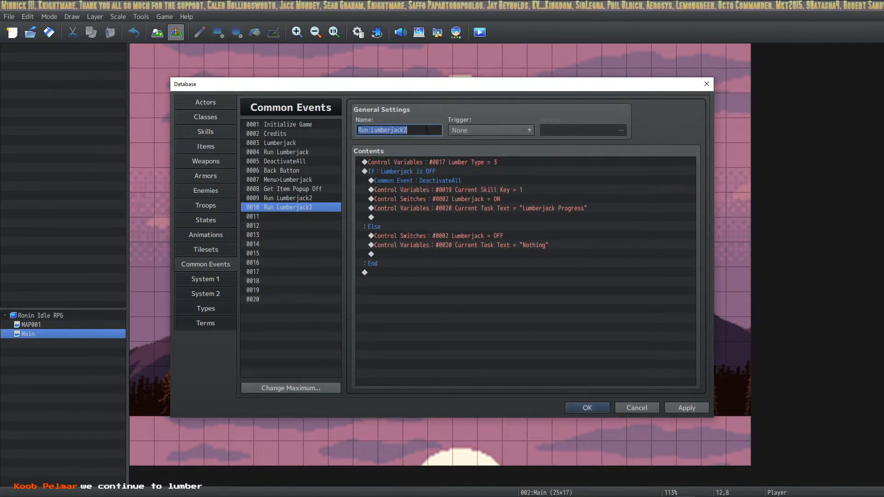
{"action": "key", "text": "End"}
{"action": "key", "text": "BackSpace"}
{"action": "type", "text": "3"}
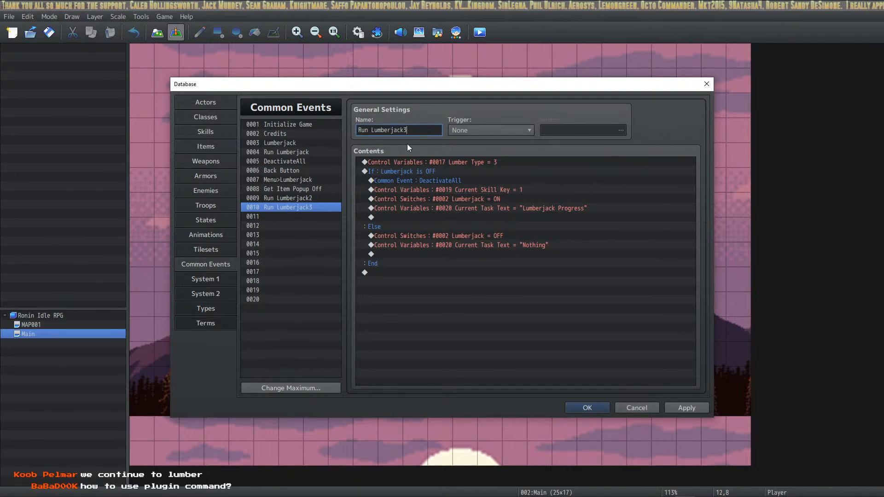
Duplicate Run Lumberjack3 into slot 0011 as Run Lumberjack4 with Lumber Type set to 4.
{"action": "left_click", "coordinate": [307, 207]}
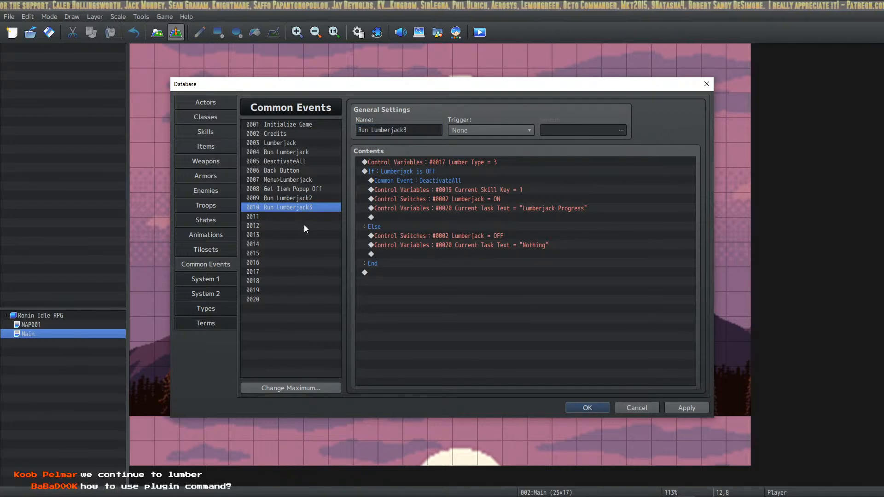
{"action": "left_click", "coordinate": [329, 218]}
{"action": "key", "text": "ctrl+v"}
{"action": "left_click", "coordinate": [420, 132]}
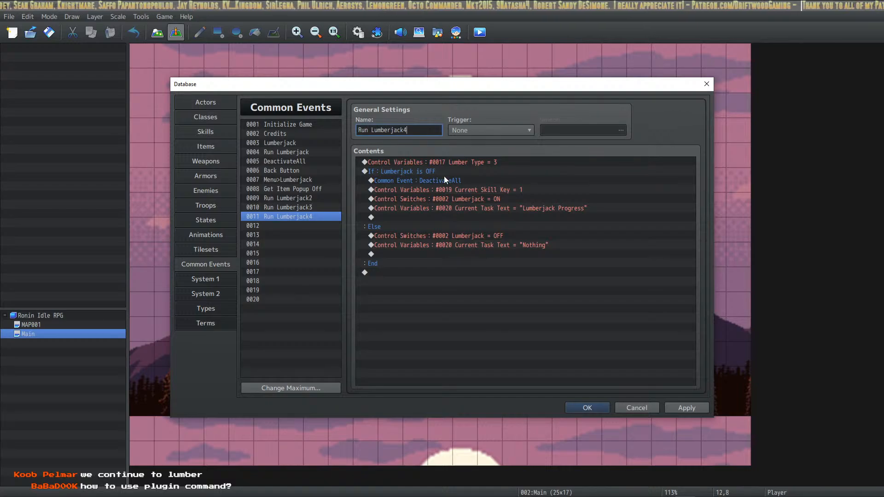
{"action": "double_click", "coordinate": [457, 161]}
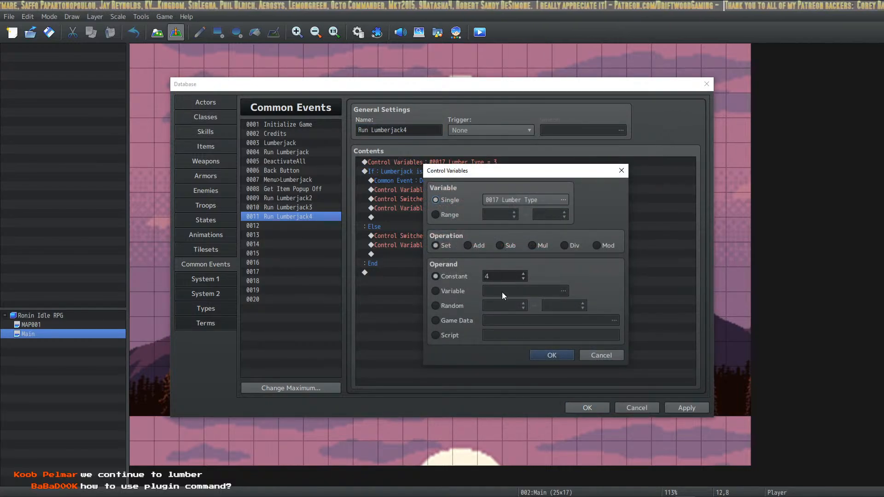
{"action": "left_click", "coordinate": [556, 356]}
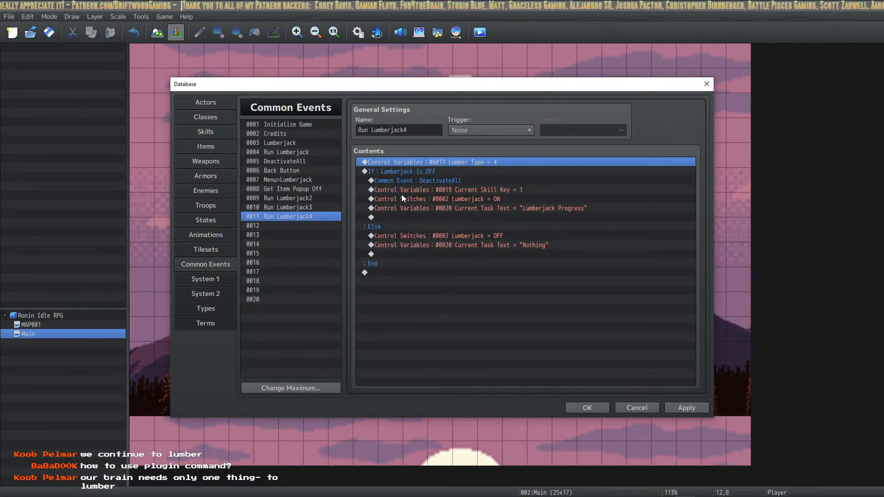
Duplicate Run Lumberjack4 into common event slot 0012 and name the copy Run Lumberjack5.
{"action": "left_click", "coordinate": [299, 216]}
{"action": "key", "text": "ctrl+c"}
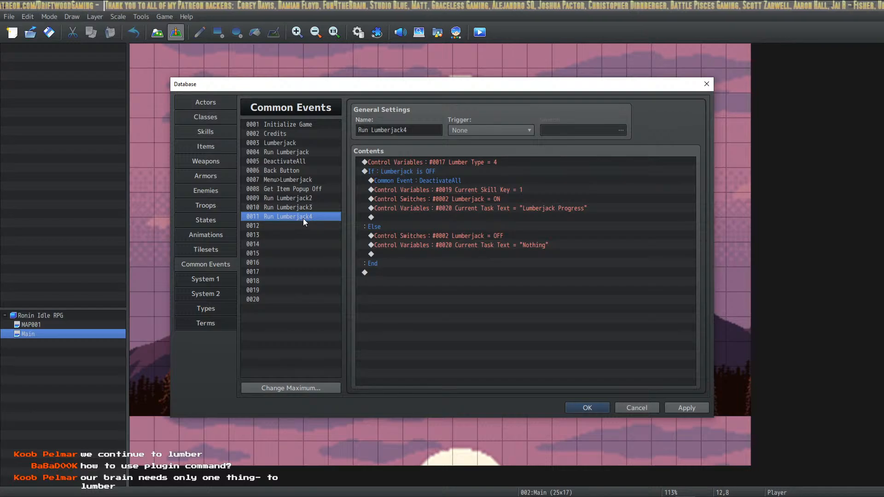
{"action": "left_click", "coordinate": [305, 226]}
{"action": "key", "text": "ctrl+v"}
{"action": "double_click", "coordinate": [422, 129]}
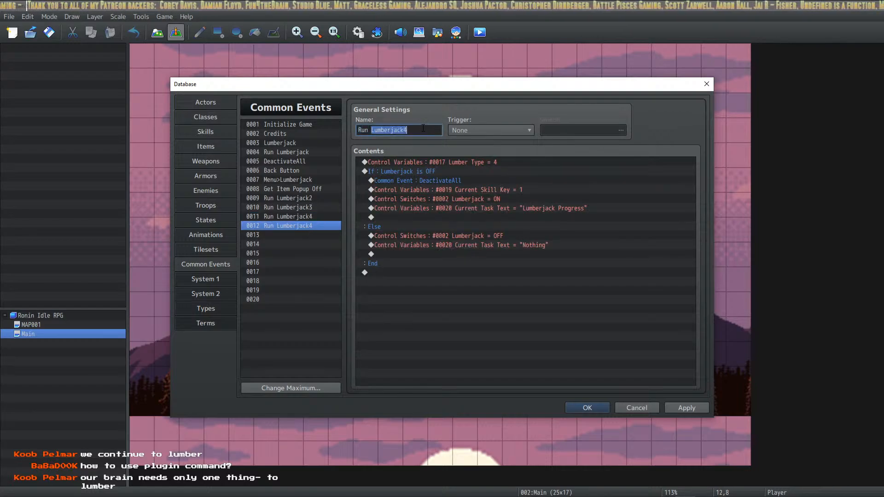
{"action": "left_click", "coordinate": [420, 130]}
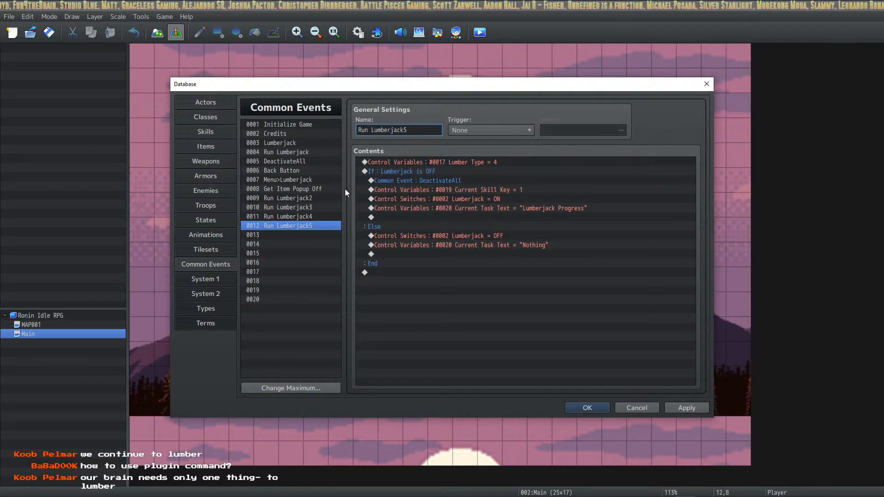
Set the Lumber Type variable in Run Lumberjack5 to 5 and apply the database changes.
{"action": "left_click", "coordinate": [471, 162]}
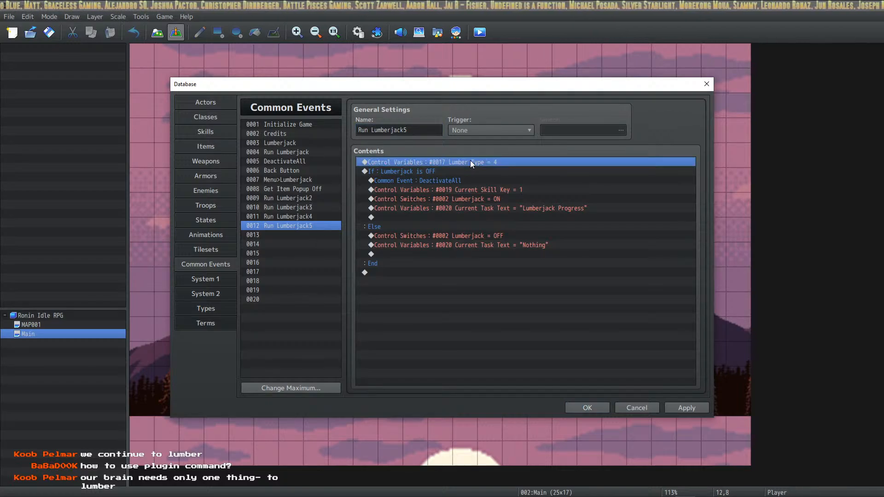
{"action": "double_click", "coordinate": [471, 162]}
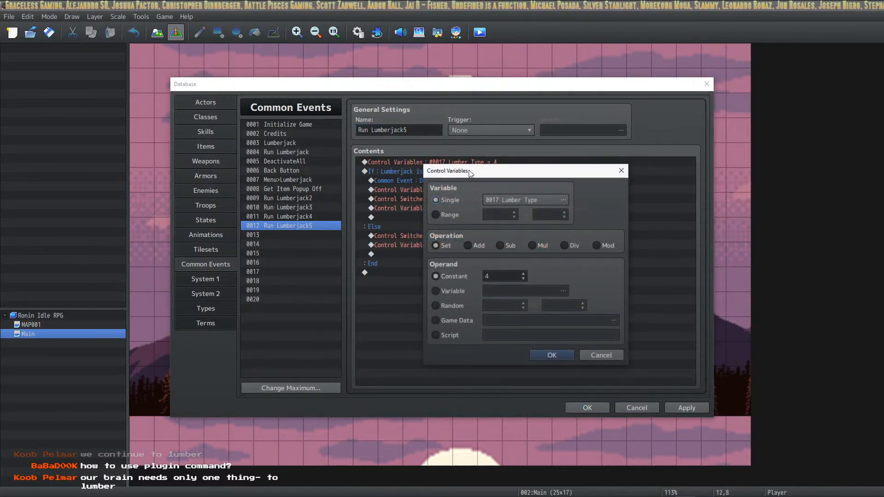
{"action": "left_click", "coordinate": [541, 353]}
{"action": "left_click", "coordinate": [687, 408]}
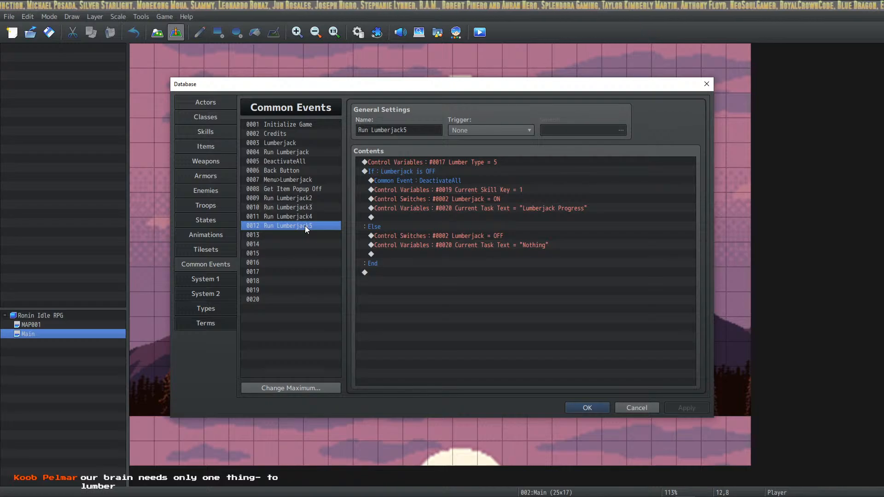
Duplicate Run Lumberjack5 into common event slot 0013 as Run Lumberjack6 with Lumber Type set to 6.
{"action": "left_click", "coordinate": [299, 237]}
{"action": "key", "text": "ctrl+v"}
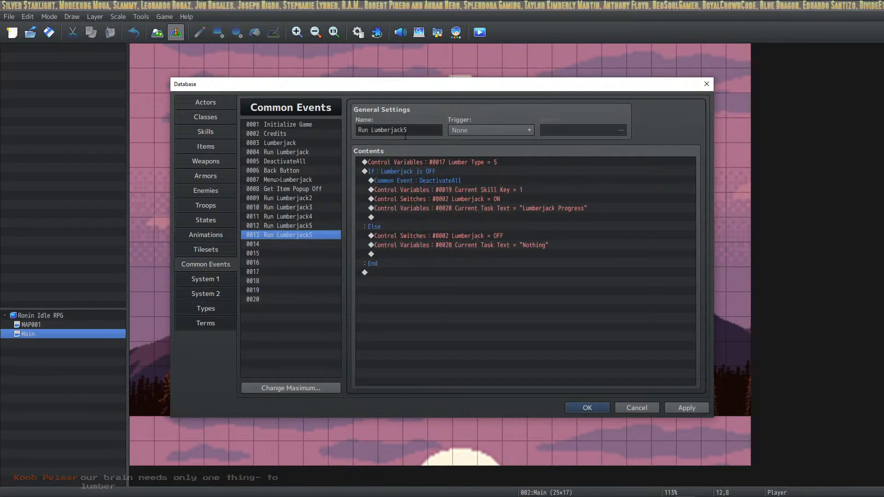
{"action": "left_click", "coordinate": [405, 133]}
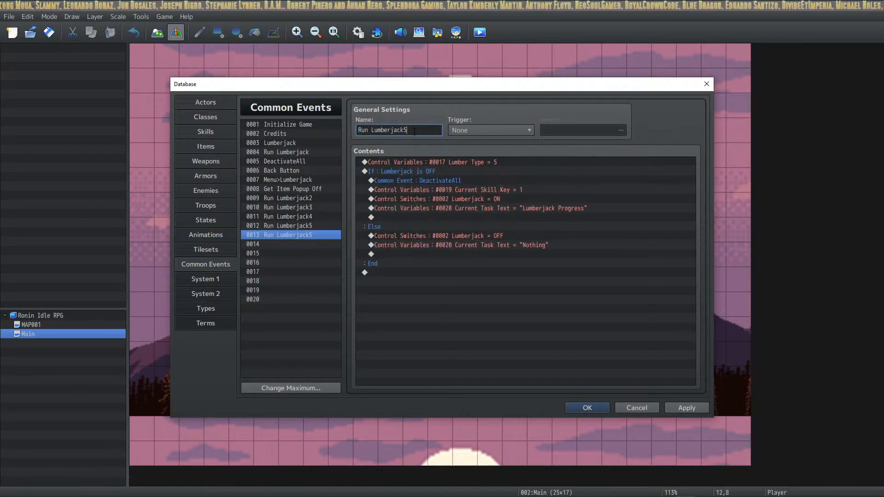
{"action": "key", "text": "BackSpace"}
{"action": "type", "text": "6"}
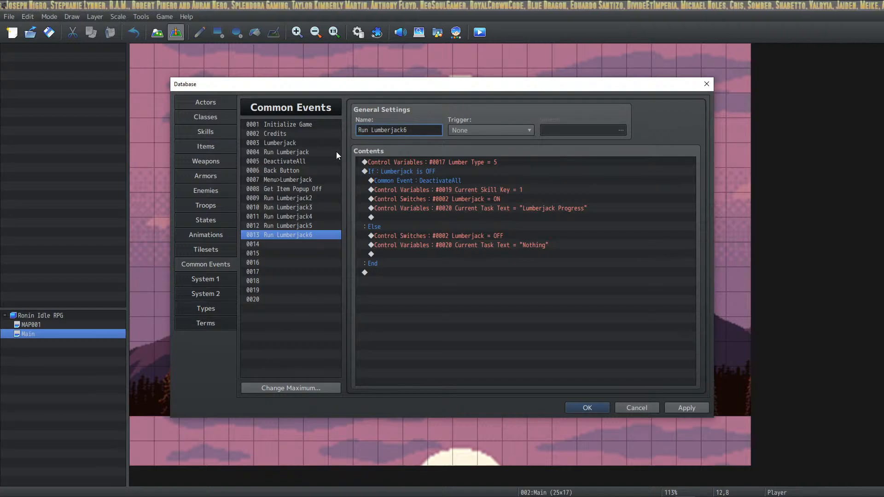
{"action": "left_click", "coordinate": [488, 165]}
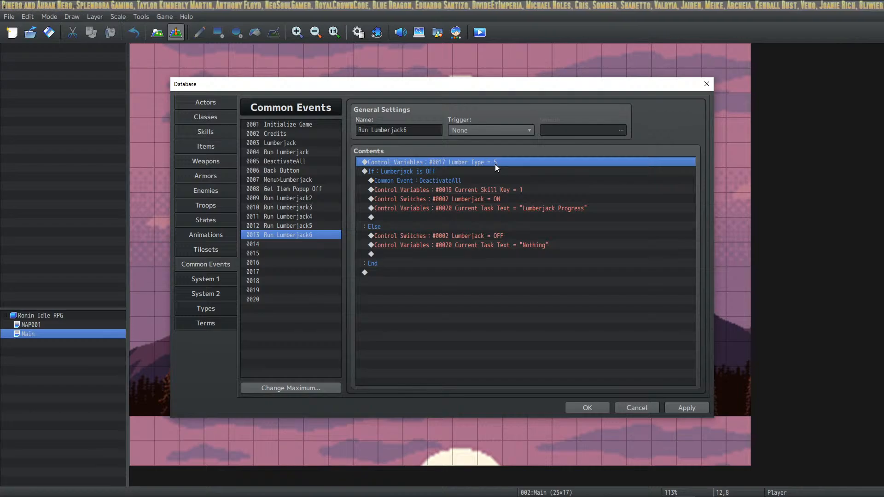
{"action": "double_click", "coordinate": [495, 164]}
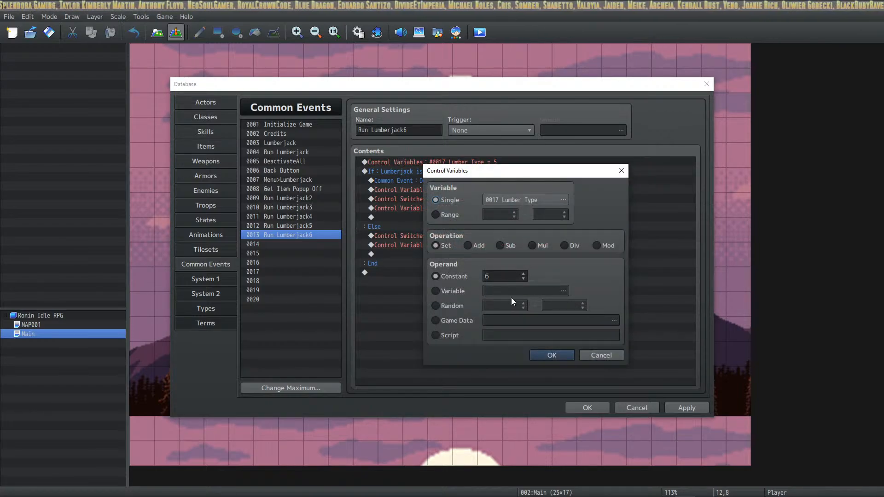
{"action": "left_click", "coordinate": [548, 356]}
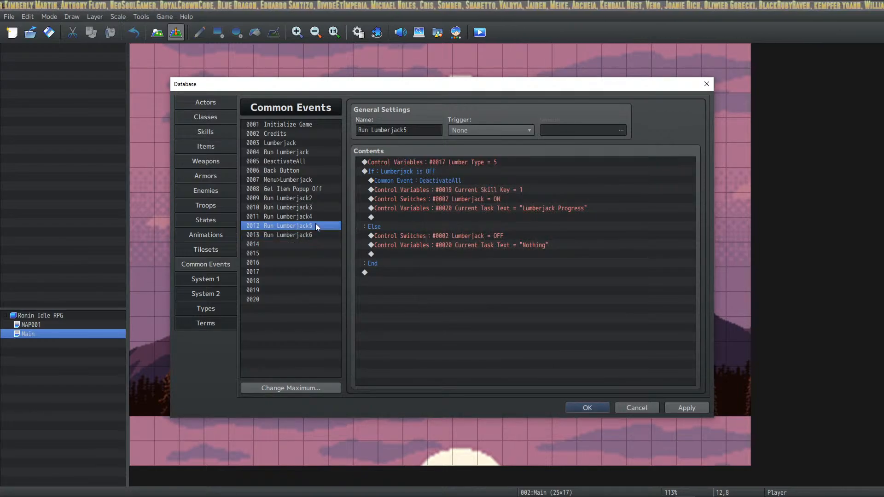
Check the Lumber Type values of Run Lumberjack2 through Run Lumberjack6, applying the changes and closing the database.
{"action": "left_click", "coordinate": [318, 240]}
{"action": "left_click_drag", "start_coordinate": [322, 230], "coordinate": [320, 199]}
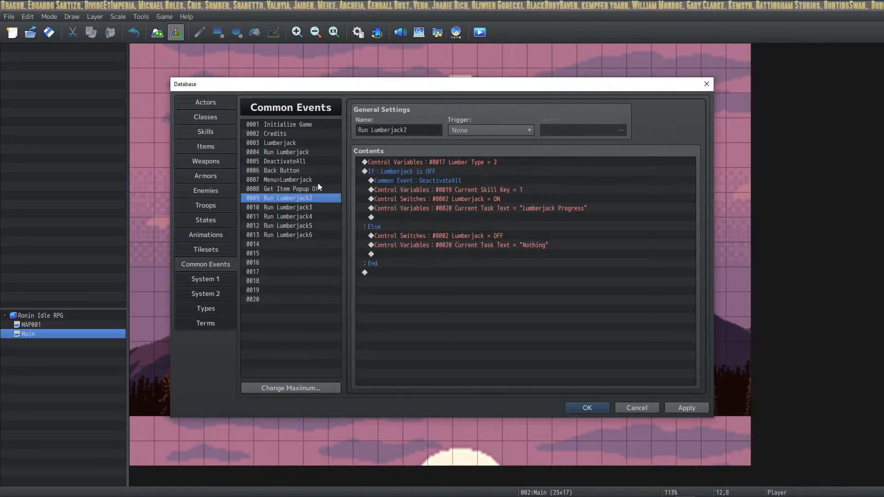
{"action": "mouse_move", "coordinate": [313, 200]}
{"action": "left_mouse_down"}
{"action": "mouse_move", "coordinate": [308, 245]}
{"action": "mouse_move", "coordinate": [316, 200]}
{"action": "left_mouse_up"}
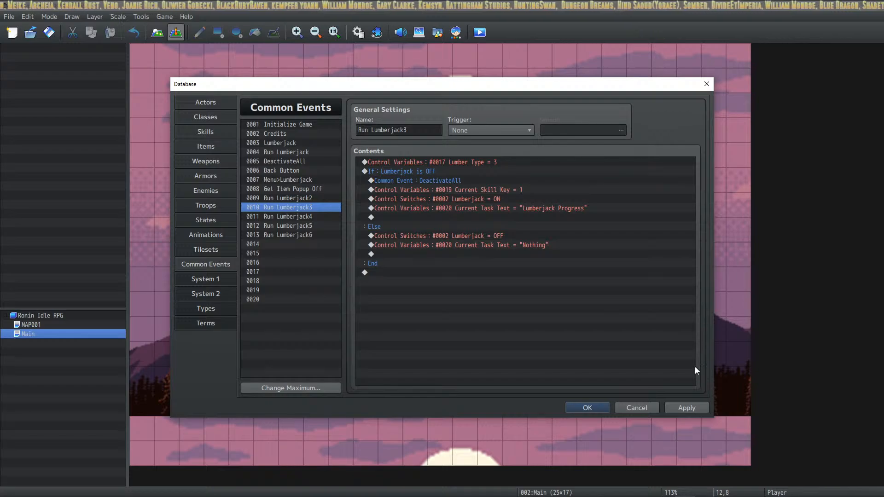
{"action": "left_click", "coordinate": [685, 408]}
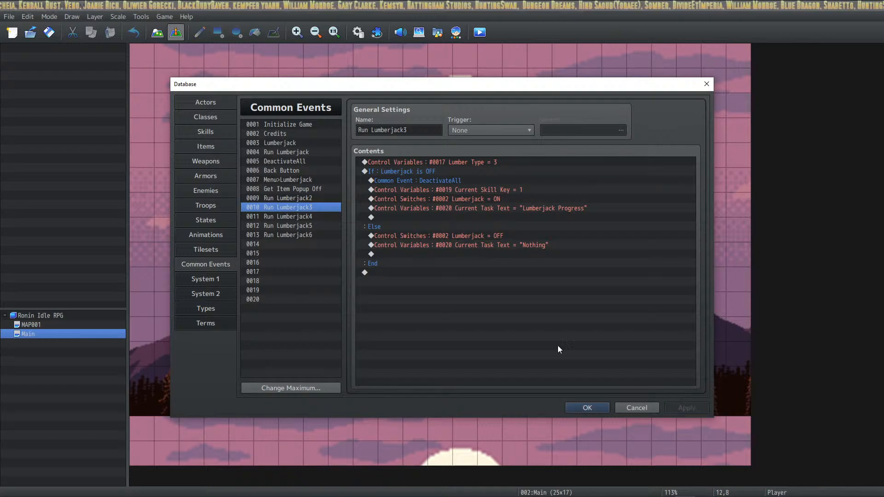
{"action": "left_click", "coordinate": [308, 216]}
{"action": "left_click", "coordinate": [308, 226]}
{"action": "left_click", "coordinate": [310, 235]}
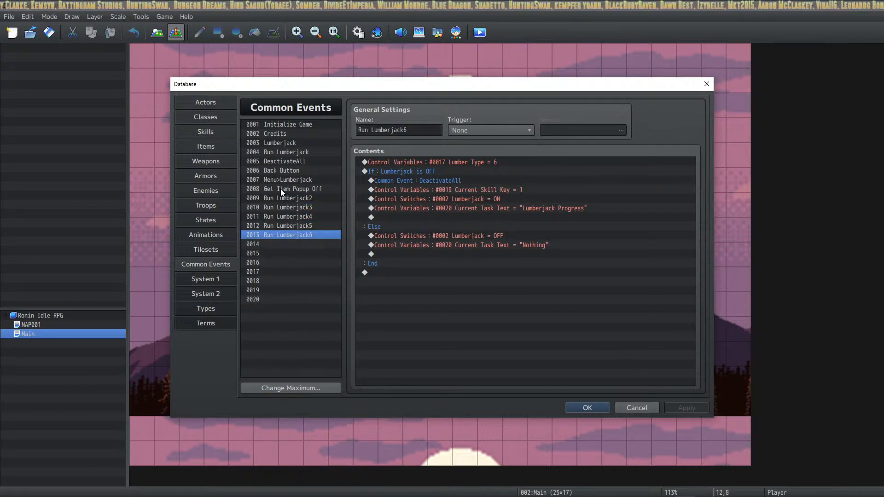
{"action": "left_click", "coordinate": [577, 409]}
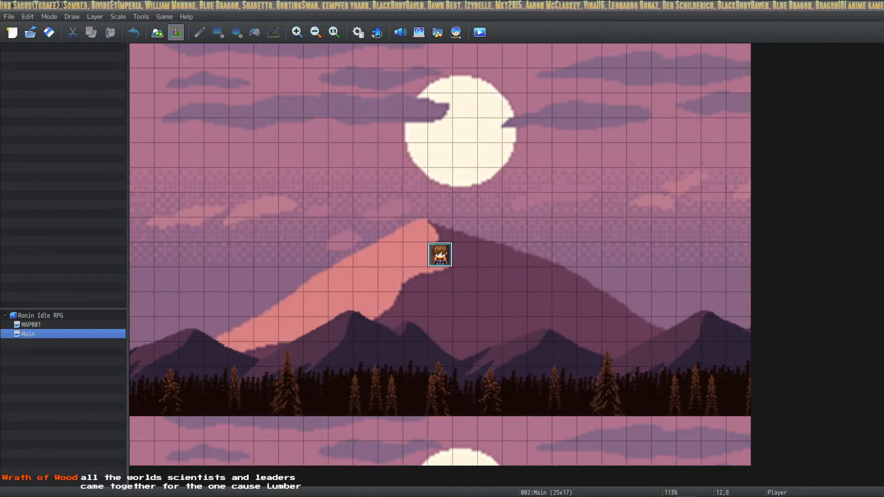
Switch to HUD Maker Ultra and try to choose common event 0009 for the Lumberjack2 Button BG click addon.
{"action": "key", "text": "alt+Tab"}
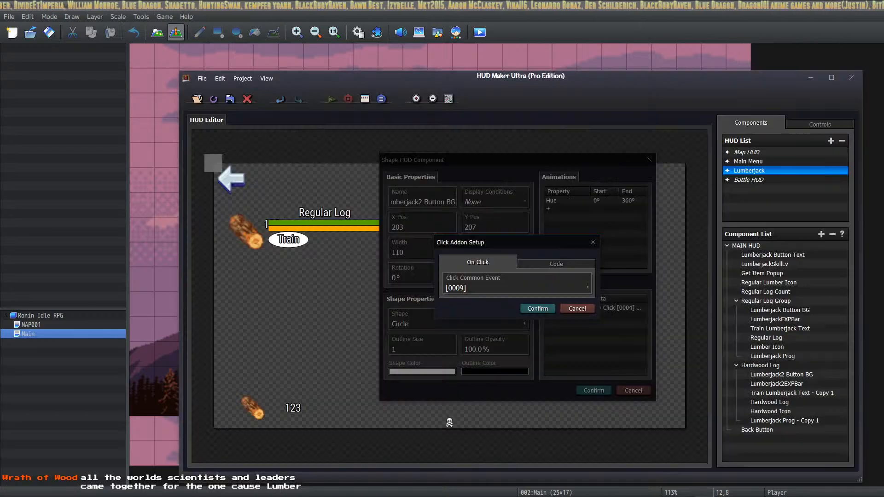
{"action": "left_click", "coordinate": [528, 290]}
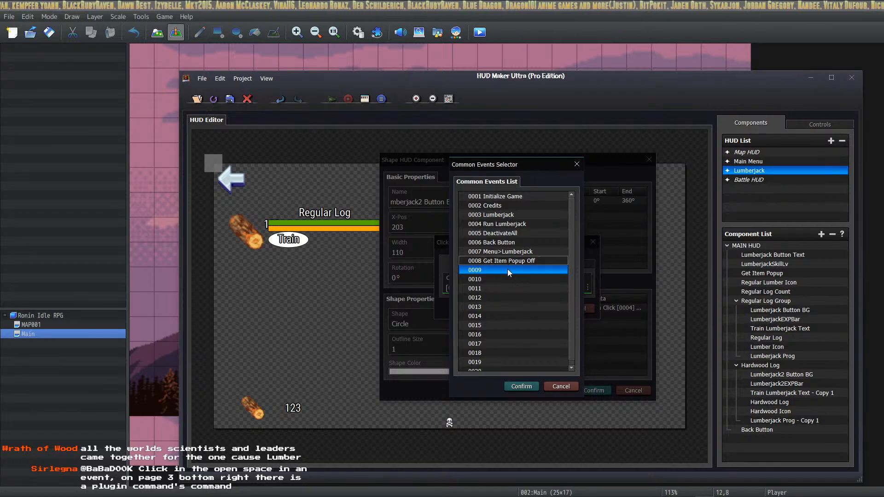
{"action": "left_click", "coordinate": [530, 387]}
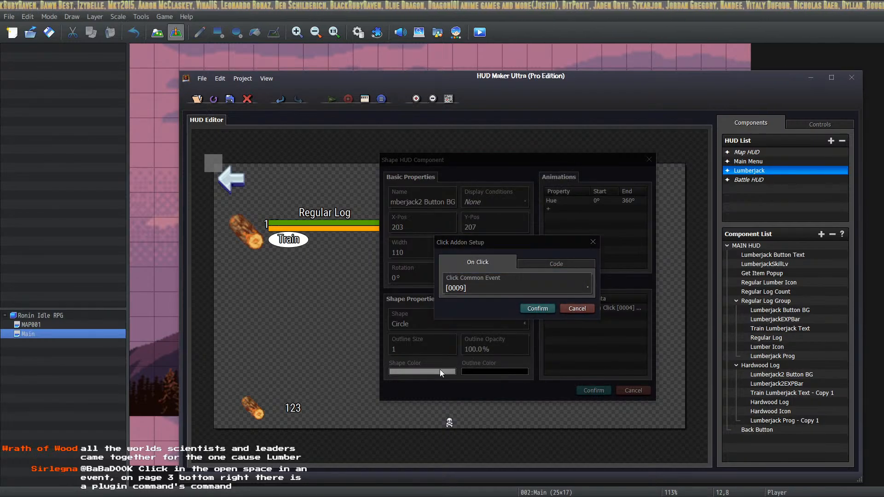
Save the game project in RPG Maker, then return to HUD Maker Ultra, close the button's dialogs and save the HUD.
{"action": "key", "text": "alt+Tab"}
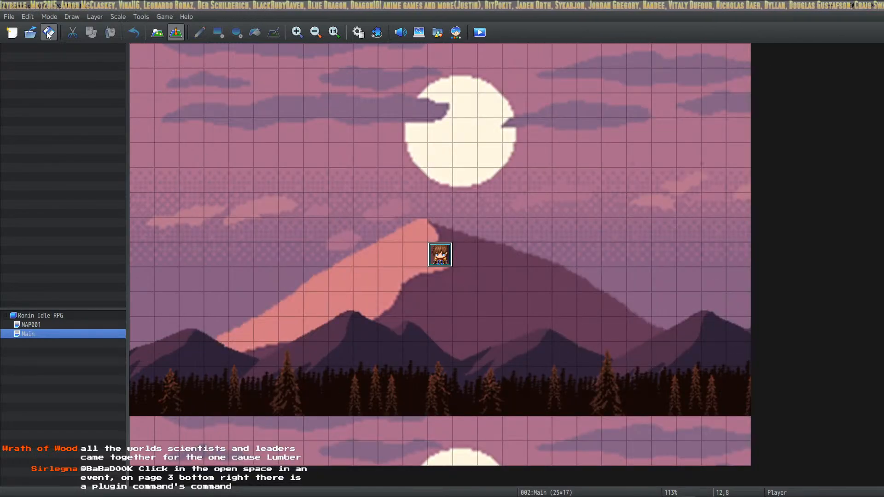
{"action": "key", "text": "alt+Tab"}
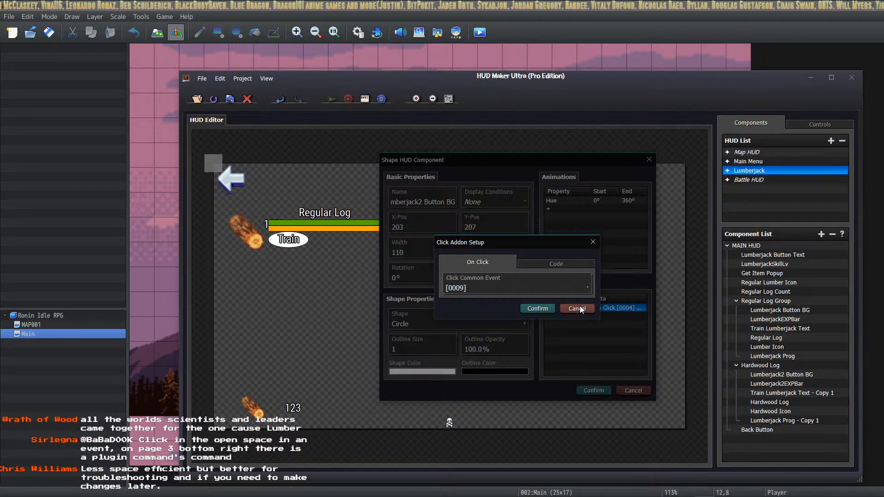
{"action": "left_click", "coordinate": [538, 308]}
{"action": "left_click", "coordinate": [594, 390]}
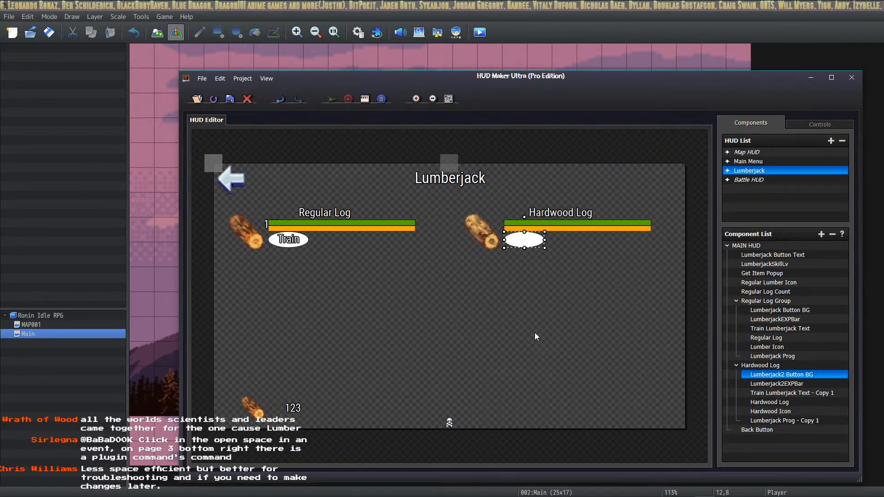
{"action": "left_click", "coordinate": [230, 96]}
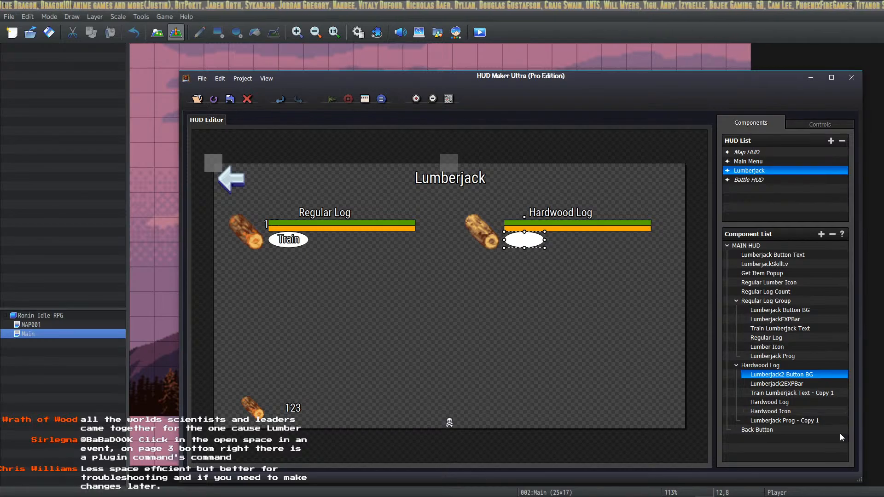
Rename the Train Lumberjack Text copy in the Hardwood Log group as Train Lumberjack2 Text.
{"action": "left_click", "coordinate": [783, 384]}
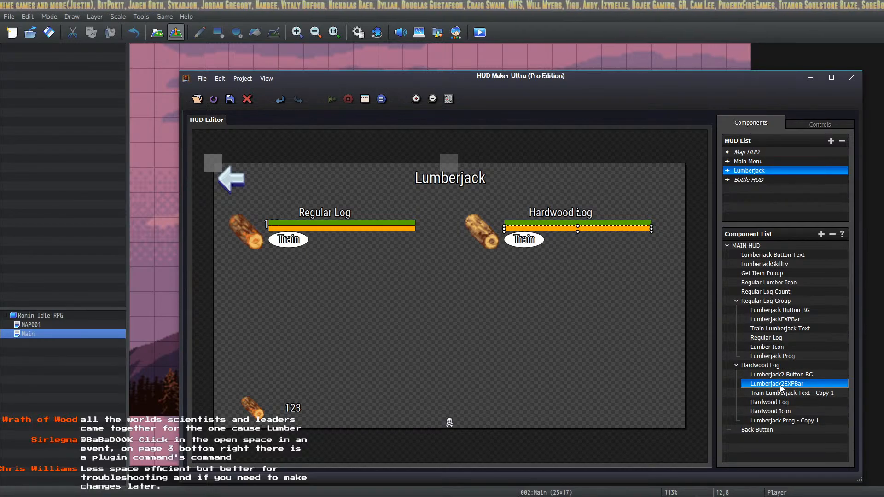
{"action": "left_click", "coordinate": [787, 394]}
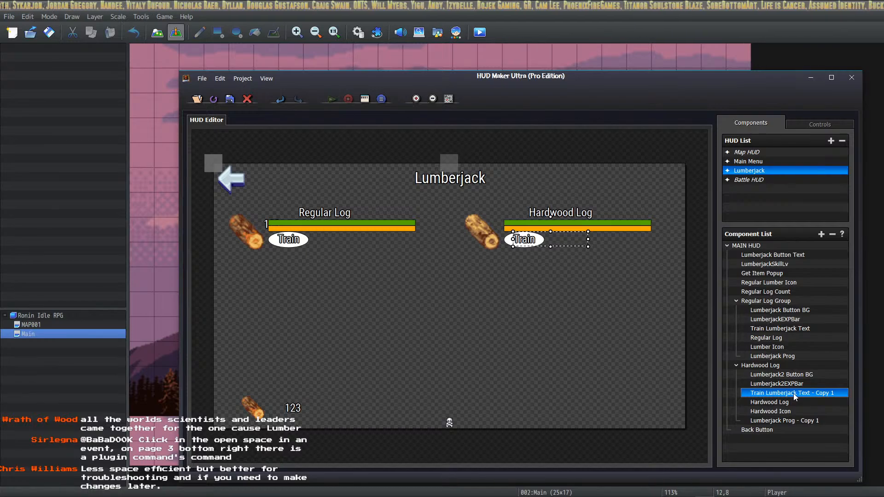
{"action": "double_click", "coordinate": [793, 393]}
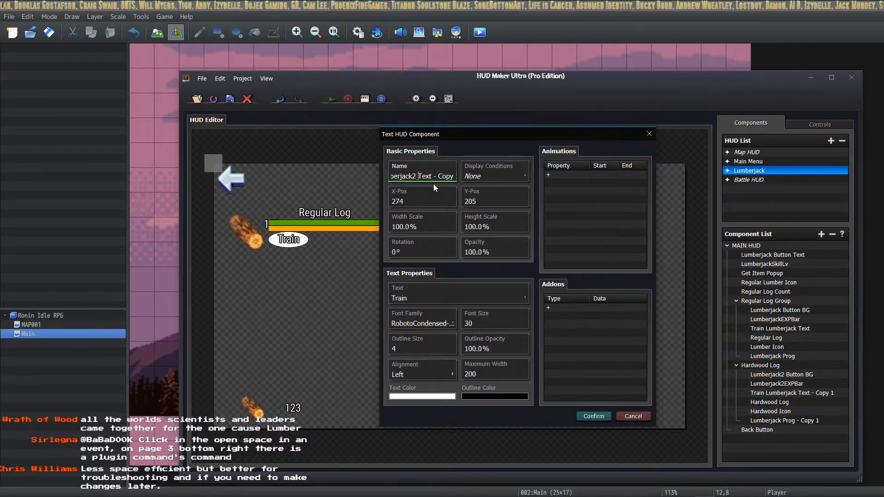
{"action": "key", "text": "Delete"}
{"action": "key", "text": "Delete"}
{"action": "key", "text": "Delete"}
{"action": "key", "text": "Delete"}
{"action": "key", "text": "Delete"}
{"action": "key", "text": "Delete"}
{"action": "key", "text": "Delete"}
{"action": "key", "text": "Delete"}
{"action": "key", "text": "Delete"}
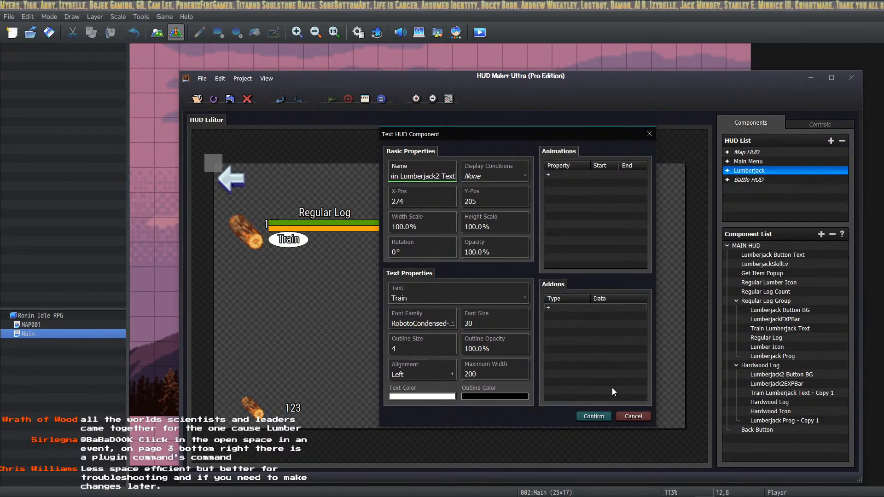
{"action": "left_click", "coordinate": [592, 417]}
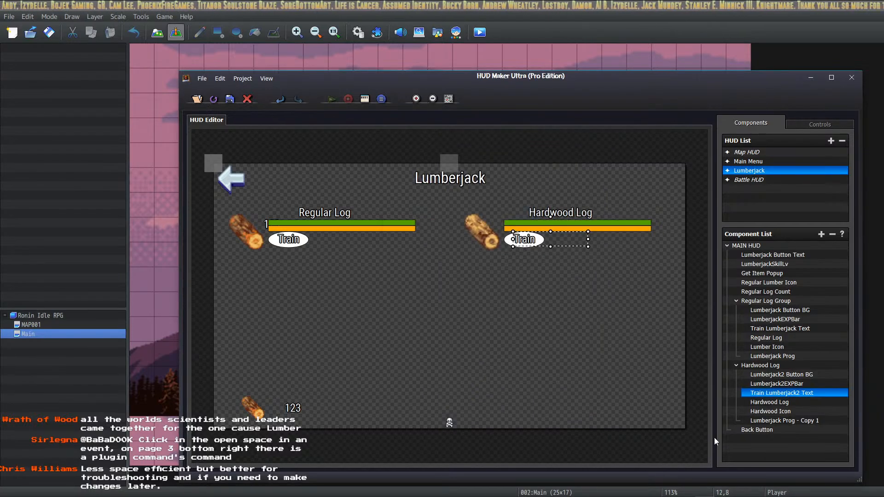
Examine the addons of Train Lumberjack Text and Lumberjack Button BG in the Regular Log Group without changing them.
{"action": "left_click", "coordinate": [812, 376]}
{"action": "left_click", "coordinate": [812, 393]}
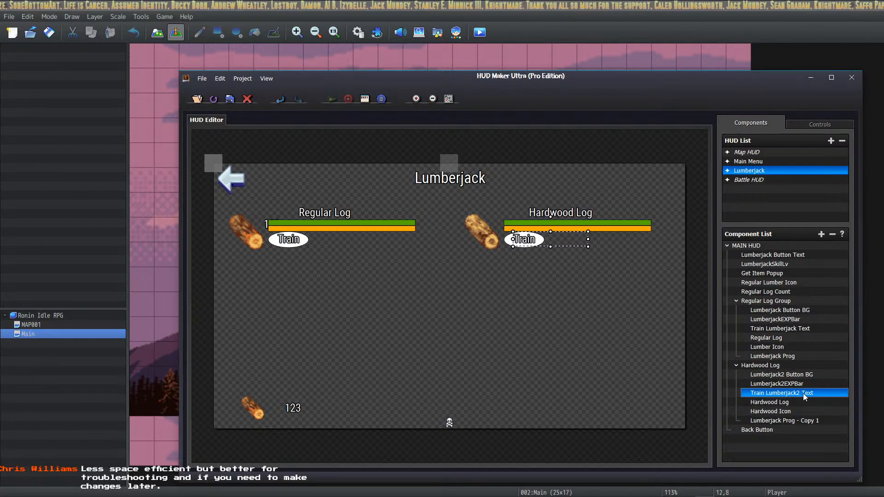
{"action": "double_click", "coordinate": [803, 329]}
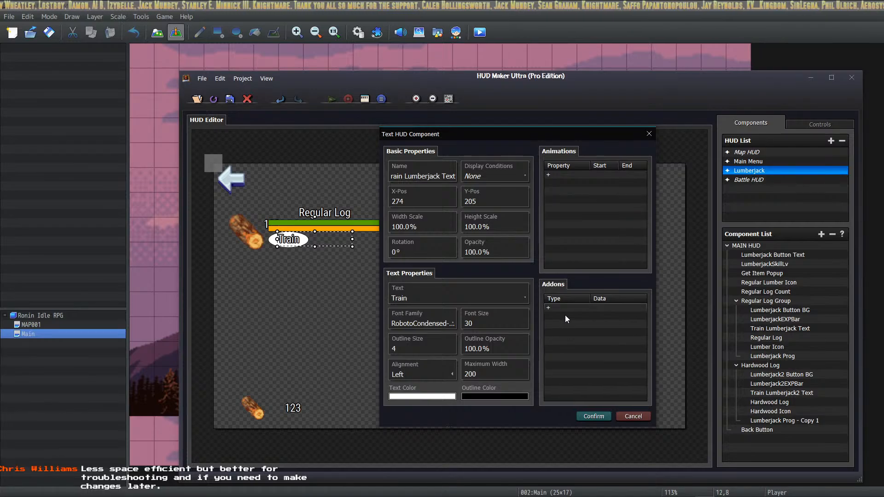
{"action": "left_click", "coordinate": [633, 416]}
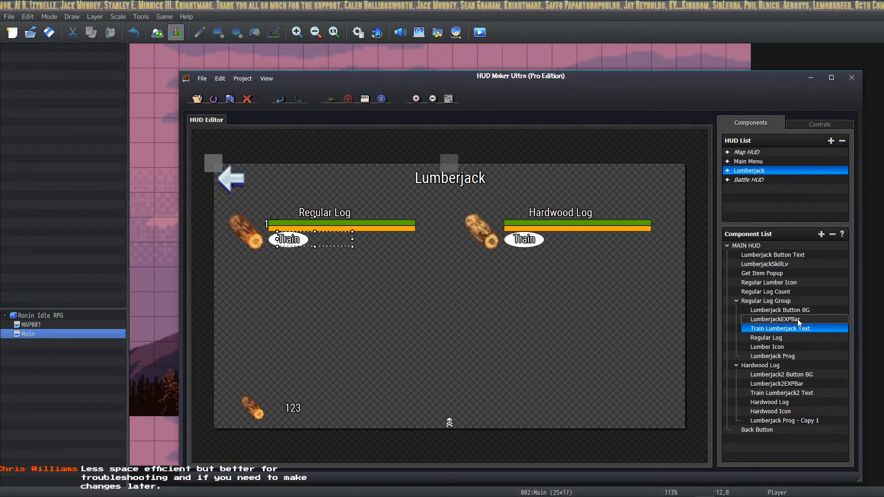
{"action": "double_click", "coordinate": [783, 310]}
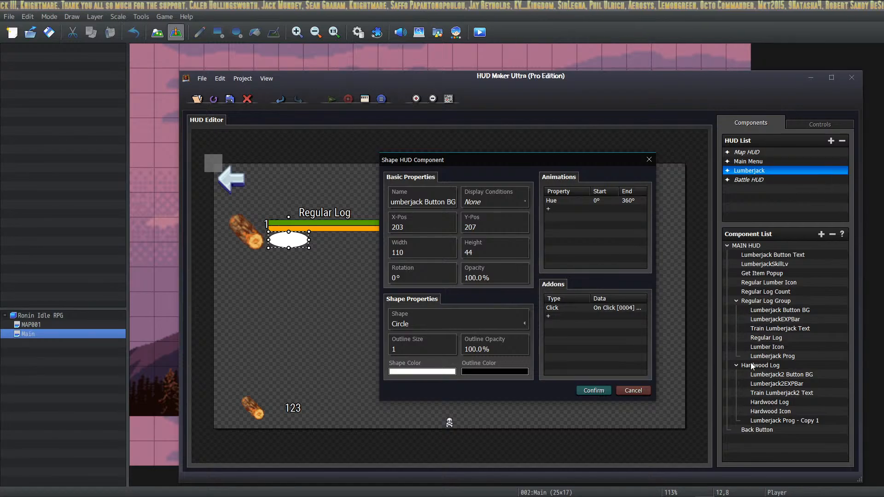
{"action": "left_click", "coordinate": [648, 392]}
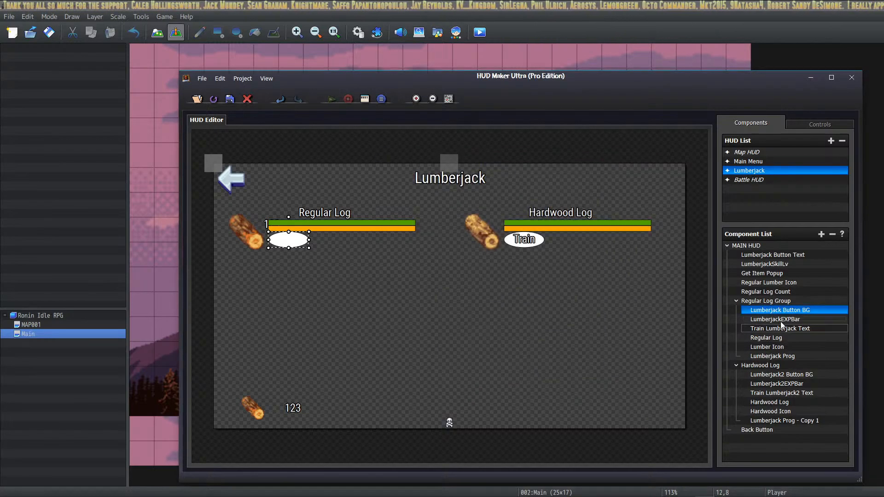
Set the click common event of Lumberjack2 Button BG to 0009 Run Lumberjack2.
{"action": "double_click", "coordinate": [801, 375]}
{"action": "double_click", "coordinate": [596, 309]}
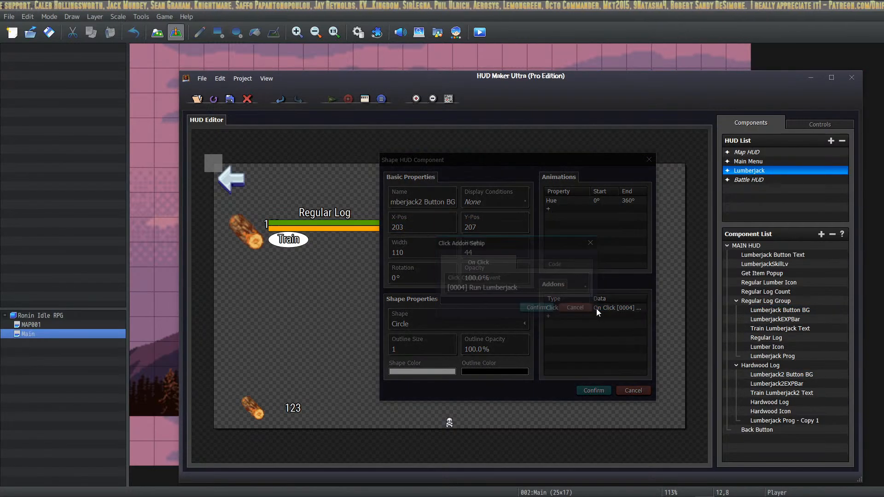
{"action": "left_click", "coordinate": [586, 287]}
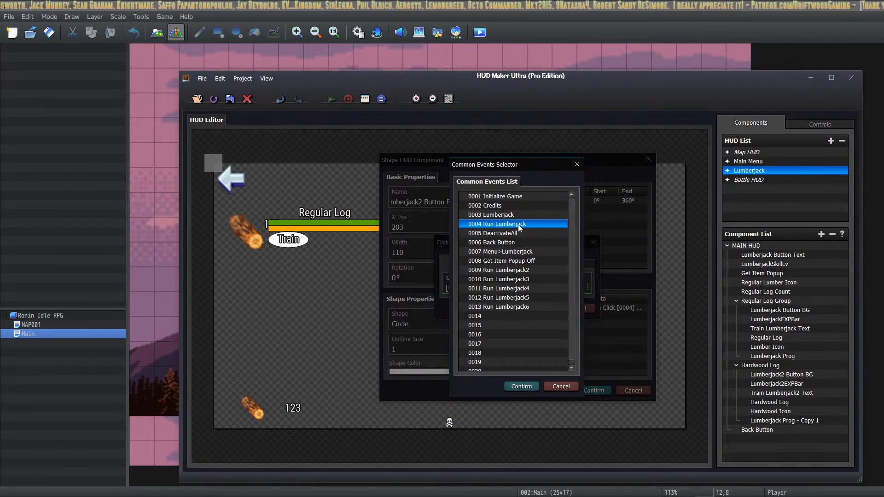
{"action": "left_click", "coordinate": [518, 270]}
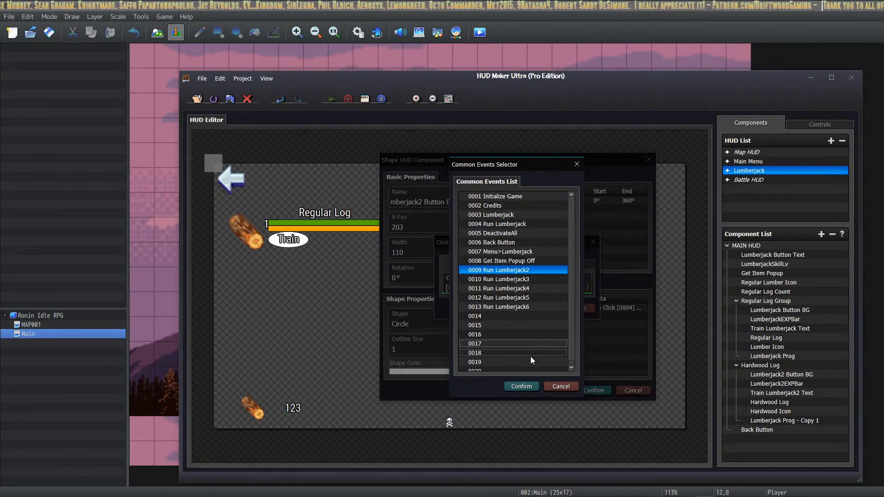
{"action": "left_click", "coordinate": [522, 387]}
{"action": "left_click", "coordinate": [537, 309]}
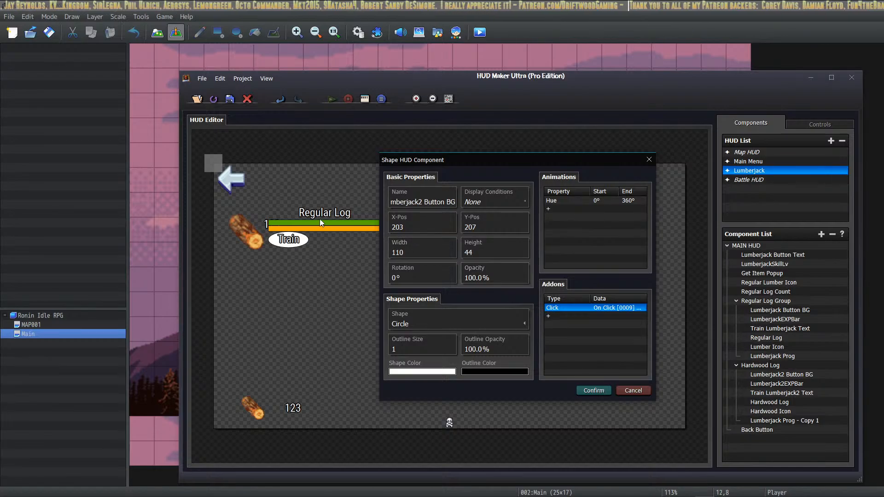
Confirm the Lumberjack2 Button BG changes and rename the Lumberjack Prog copy in the Hardwood Log group as Lumberjack2 Prog.
{"action": "left_click", "coordinate": [587, 392]}
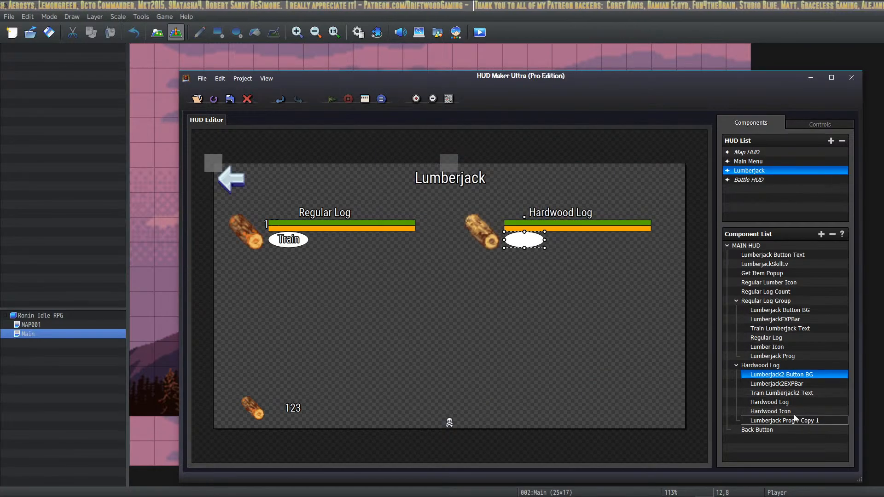
{"action": "left_click", "coordinate": [797, 394]}
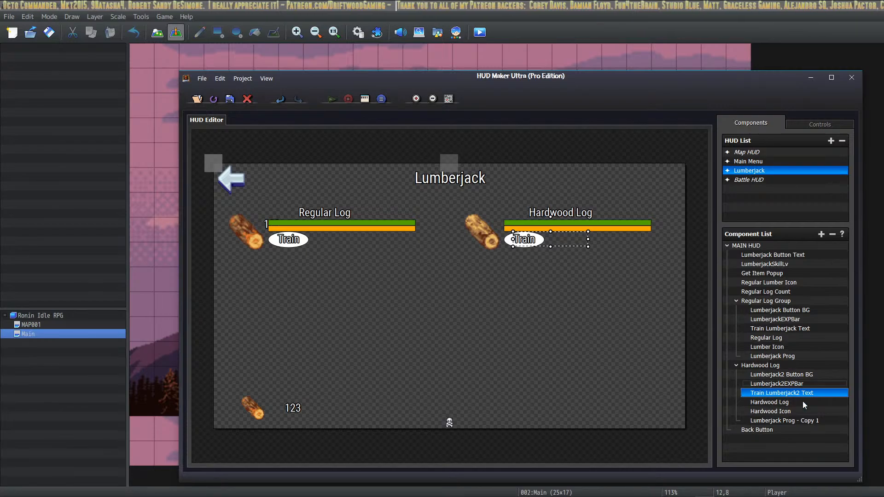
{"action": "left_click", "coordinate": [790, 421]}
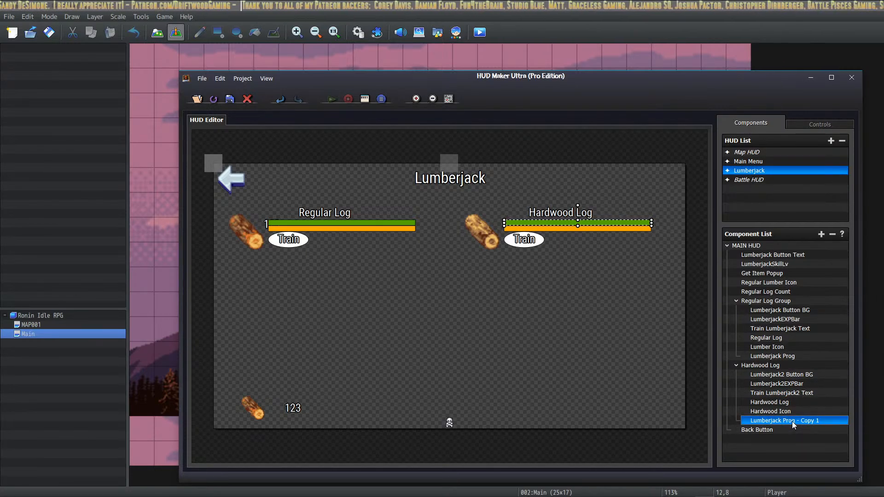
{"action": "double_click", "coordinate": [793, 421]}
{"action": "left_click", "coordinate": [430, 301]}
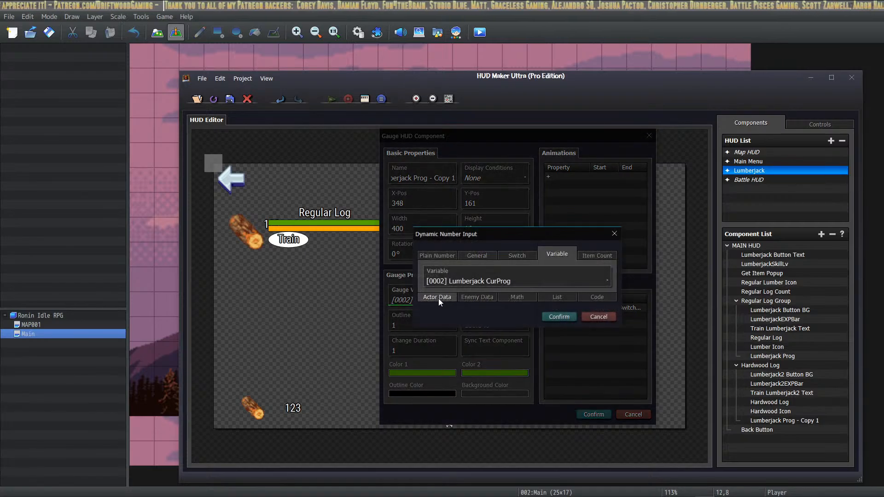
{"action": "left_click", "coordinate": [598, 318]}
{"action": "left_click", "coordinate": [417, 179]}
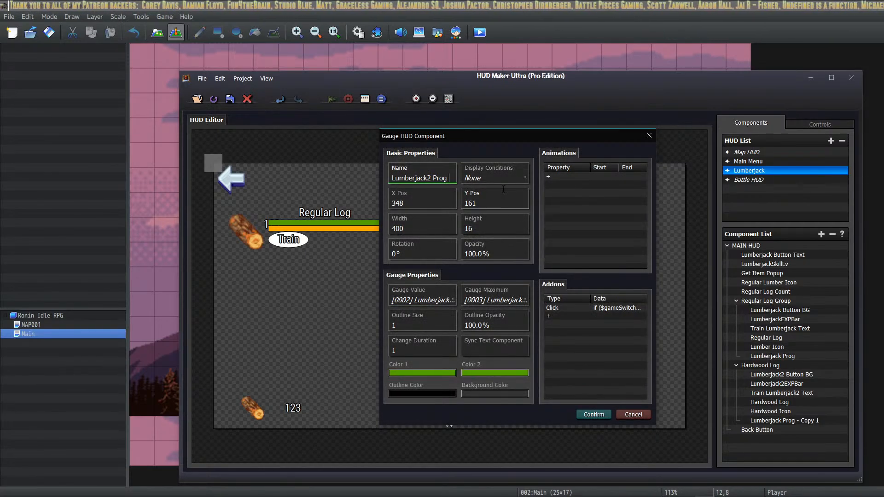
Set the gauge value of Lumberjack2 Prog to variable 0006 Lumberjack2 CurProg.
{"action": "left_click", "coordinate": [433, 292]}
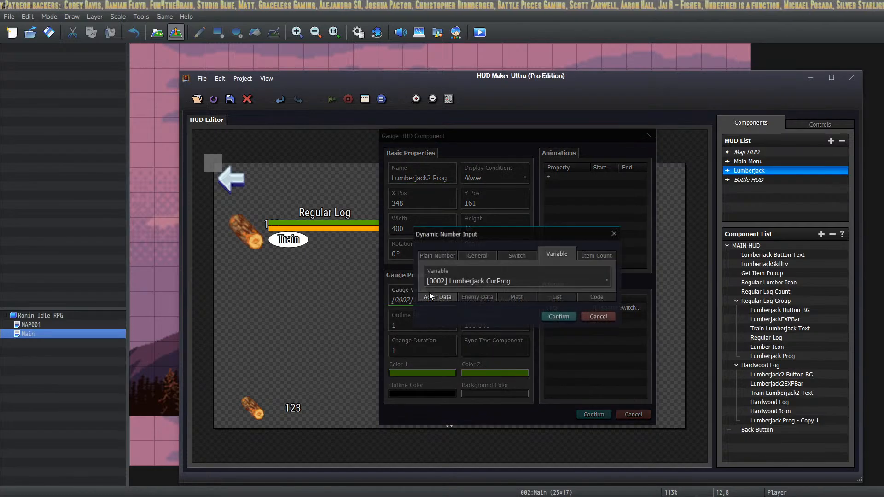
{"action": "left_click", "coordinate": [512, 278]}
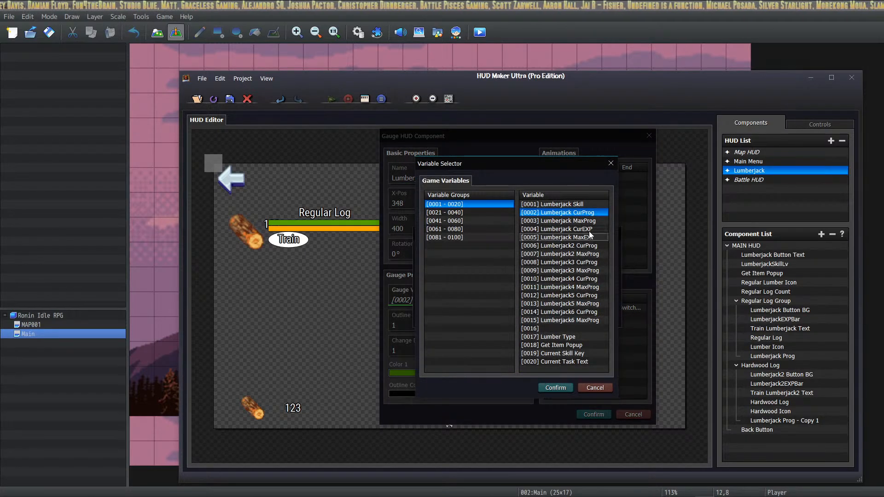
{"action": "left_click", "coordinate": [594, 247]}
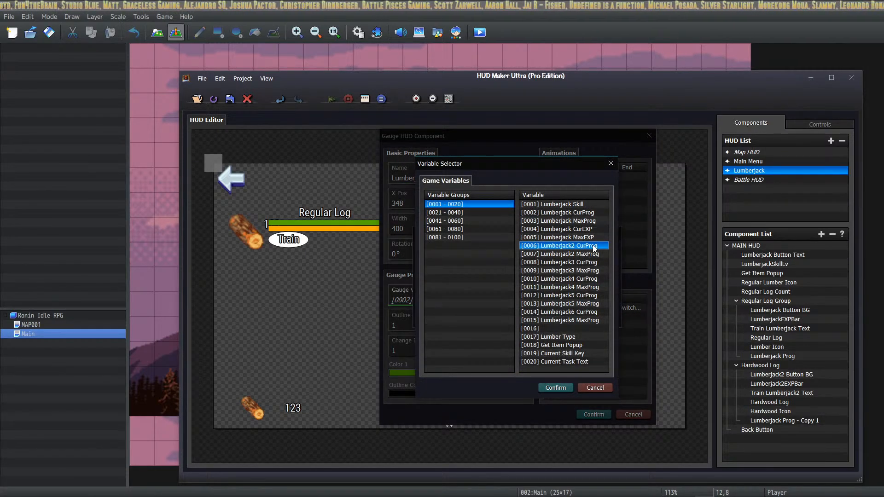
{"action": "left_click", "coordinate": [556, 388]}
{"action": "left_click", "coordinate": [563, 315]}
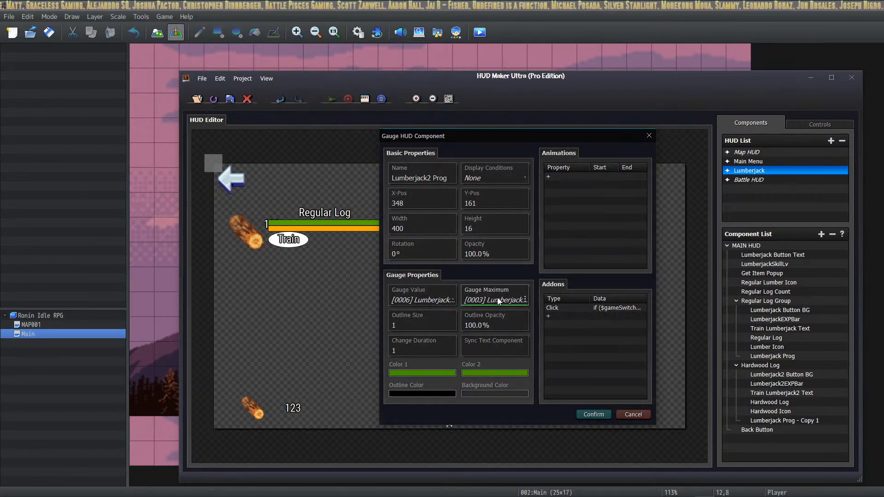
Set the gauge maximum of Lumberjack2 Prog to variable 0007 Lumberjack2 MaxProg.
{"action": "left_click", "coordinate": [498, 302]}
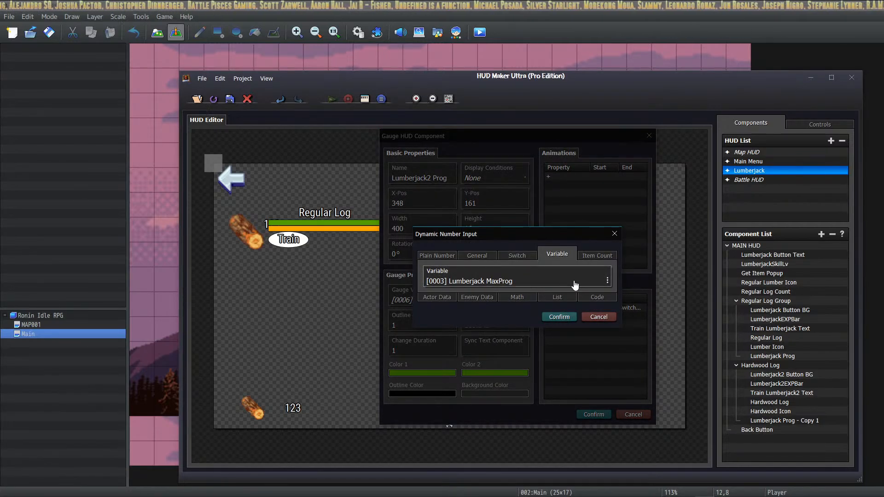
{"action": "left_click", "coordinate": [575, 282]}
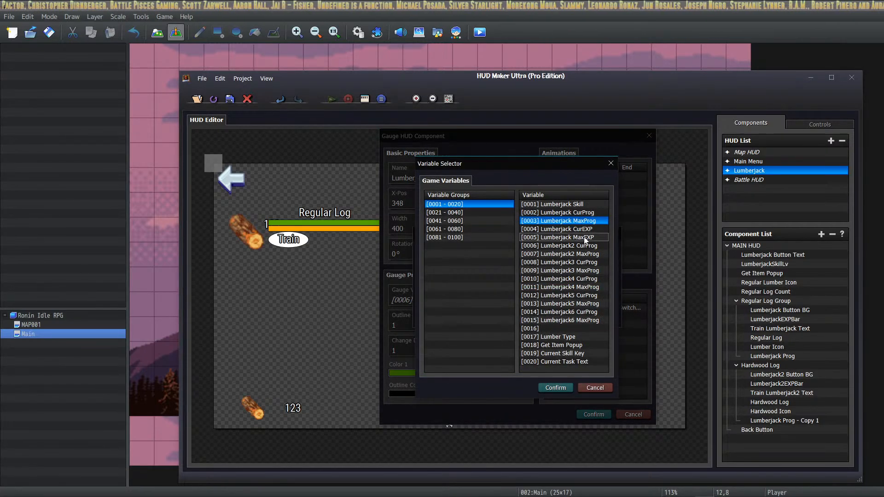
{"action": "left_click", "coordinate": [590, 254]}
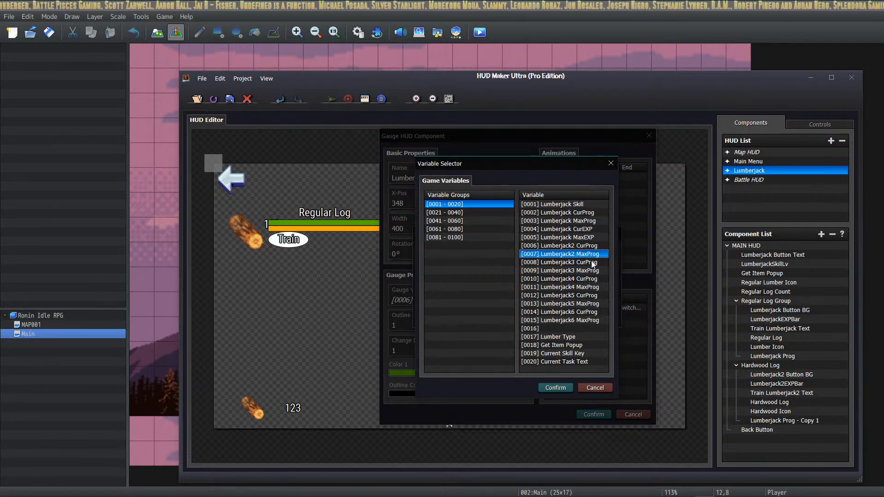
{"action": "left_click", "coordinate": [556, 390]}
{"action": "left_click", "coordinate": [558, 318]}
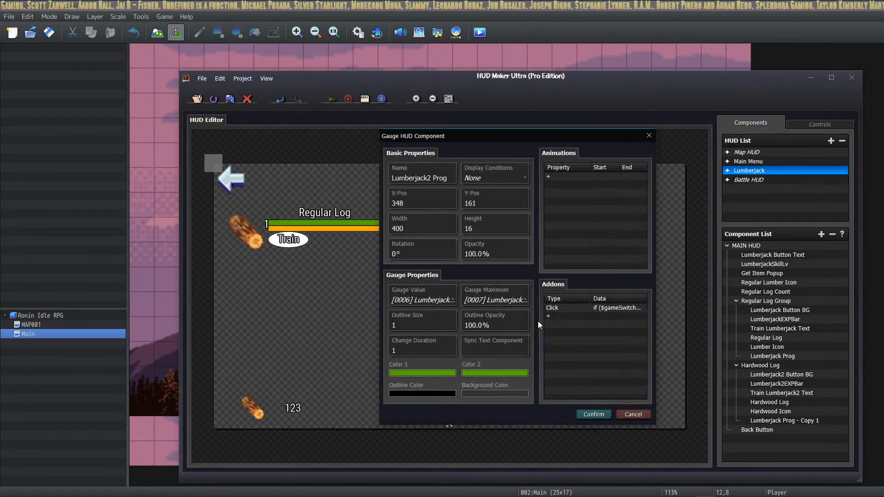
Examine the code in the click addon of the Lumberjack2 Prog gauge without changing it.
{"action": "double_click", "coordinate": [612, 307]}
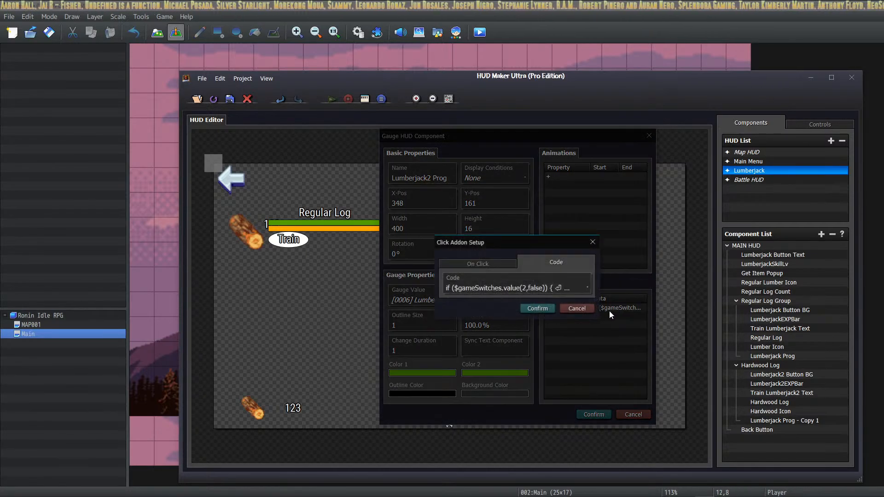
{"action": "left_click", "coordinate": [566, 290]}
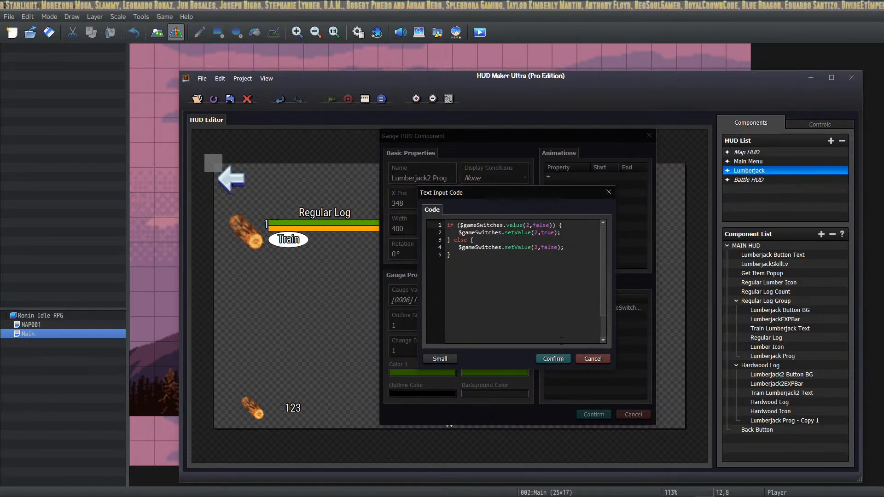
{"action": "left_click", "coordinate": [553, 359]}
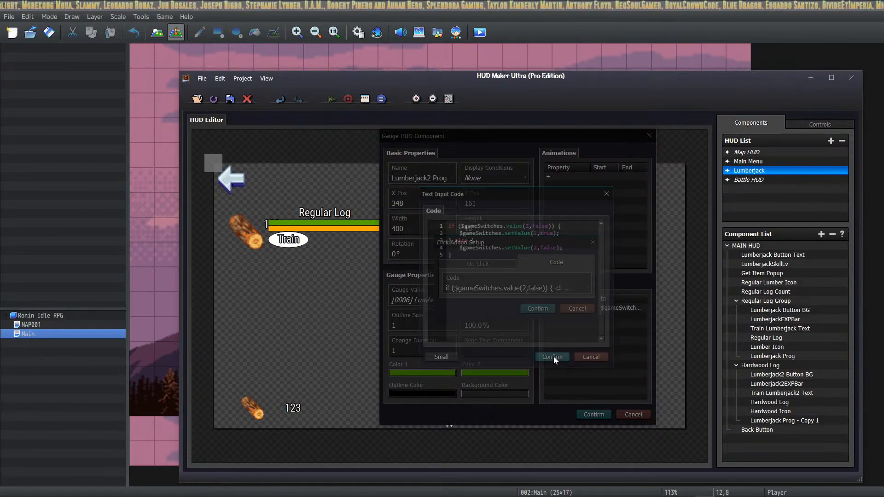
{"action": "left_click", "coordinate": [537, 308]}
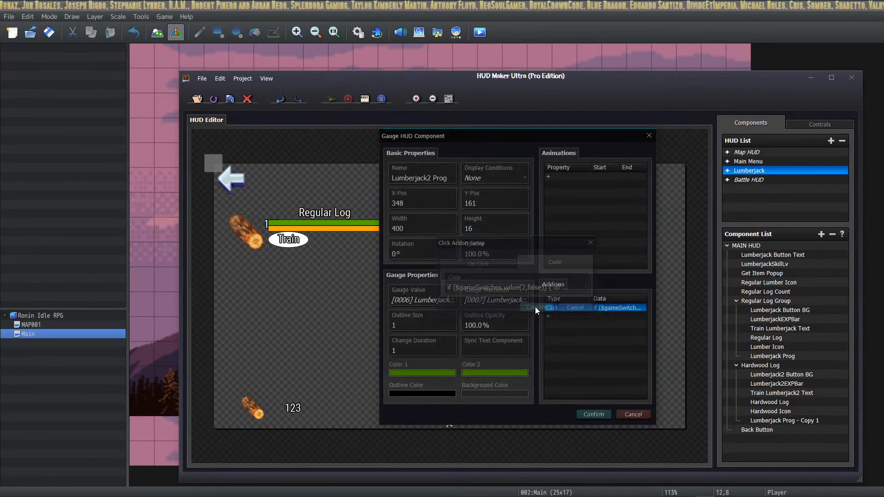
{"action": "double_click", "coordinate": [563, 310]}
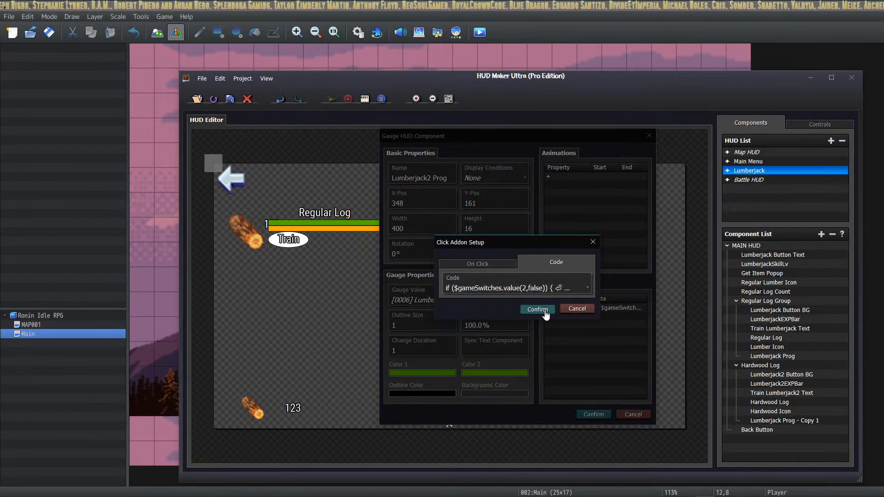
{"action": "left_click", "coordinate": [538, 309]}
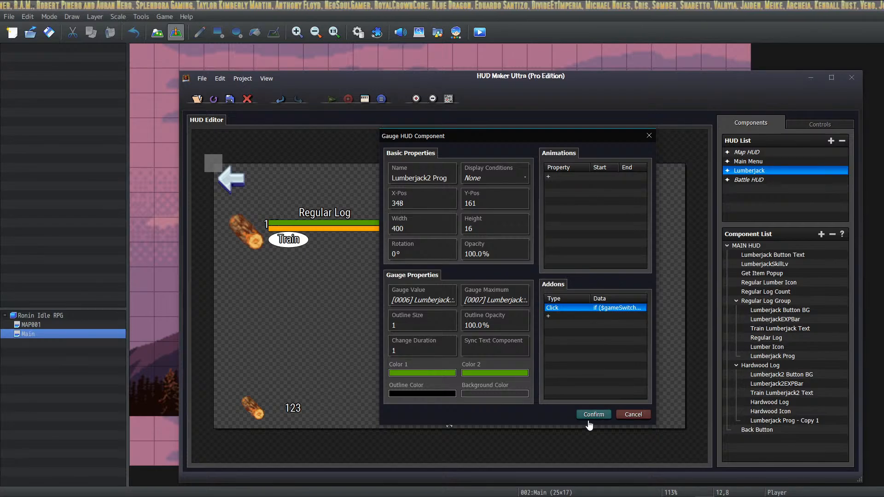
{"action": "double_click", "coordinate": [568, 309]}
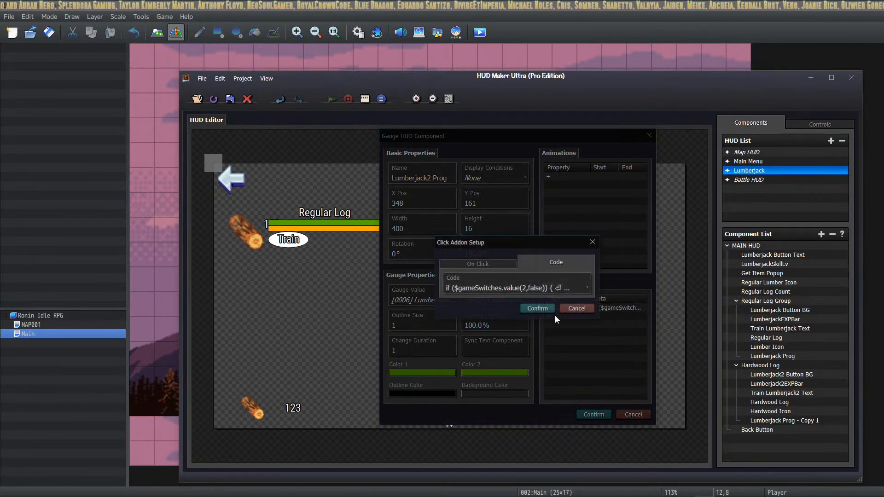
{"action": "left_click", "coordinate": [525, 309]}
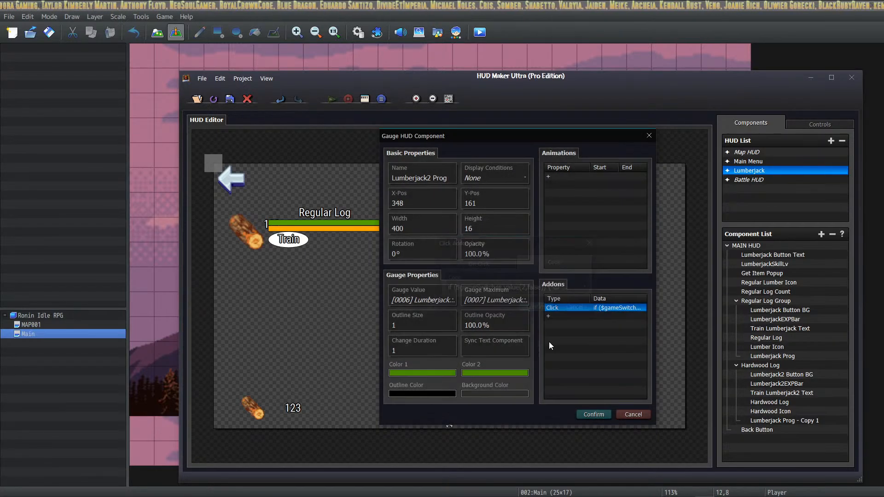
Apply the Lumberjack2 Prog gauge settings and delete the gauge's click addon.
{"action": "left_click", "coordinate": [594, 414]}
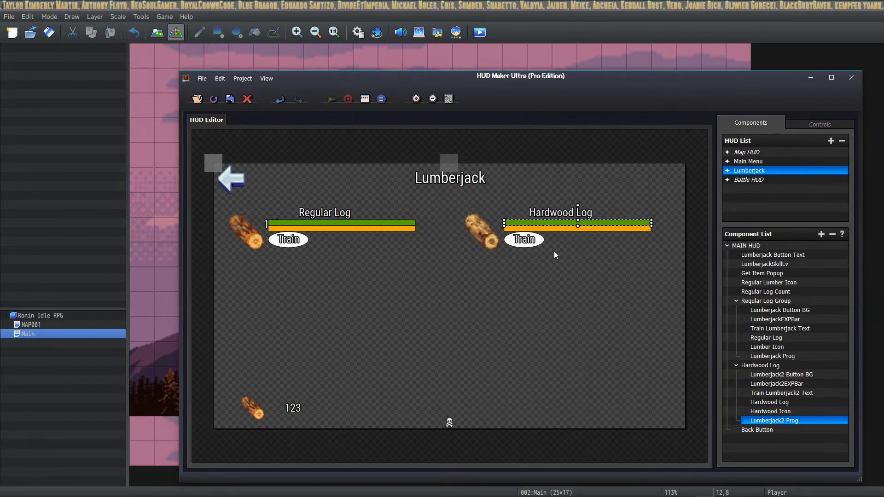
{"action": "double_click", "coordinate": [558, 223]}
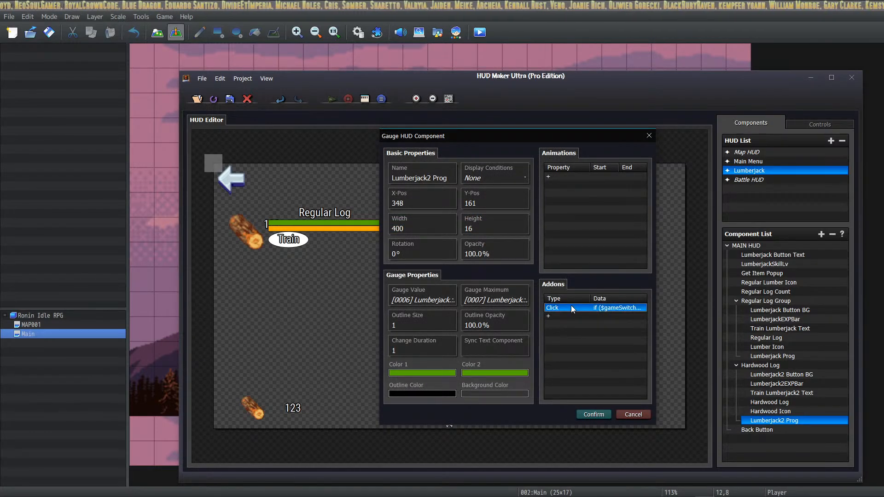
{"action": "key", "text": "Delete"}
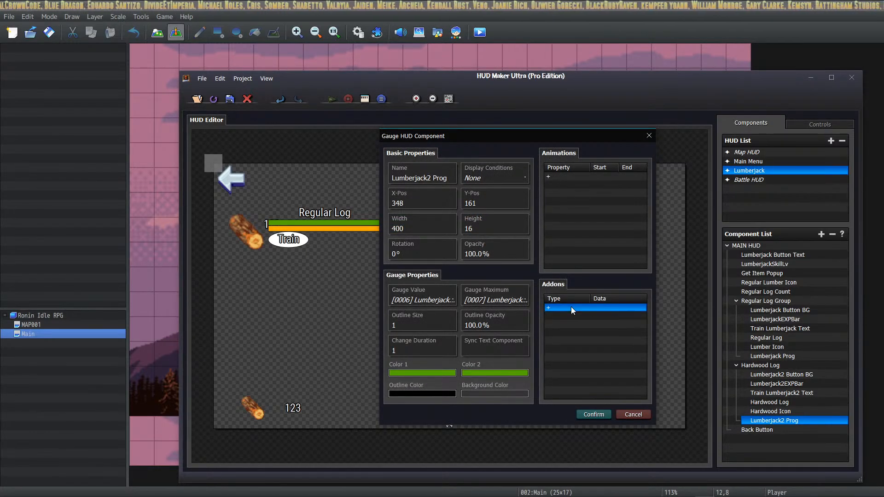
{"action": "left_click", "coordinate": [594, 415]}
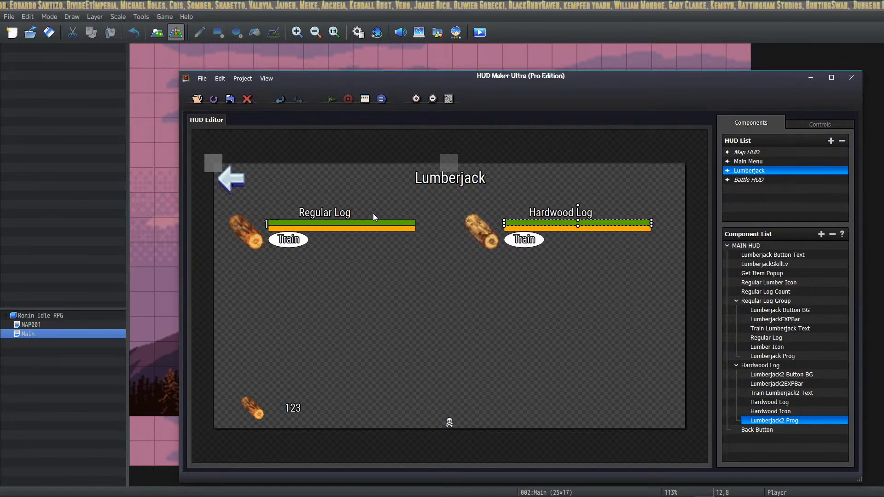
Review the Lumberjack Prog gauge in the Regular Log Group without changing it, and save the game project in RPG Maker.
{"action": "double_click", "coordinate": [372, 222]}
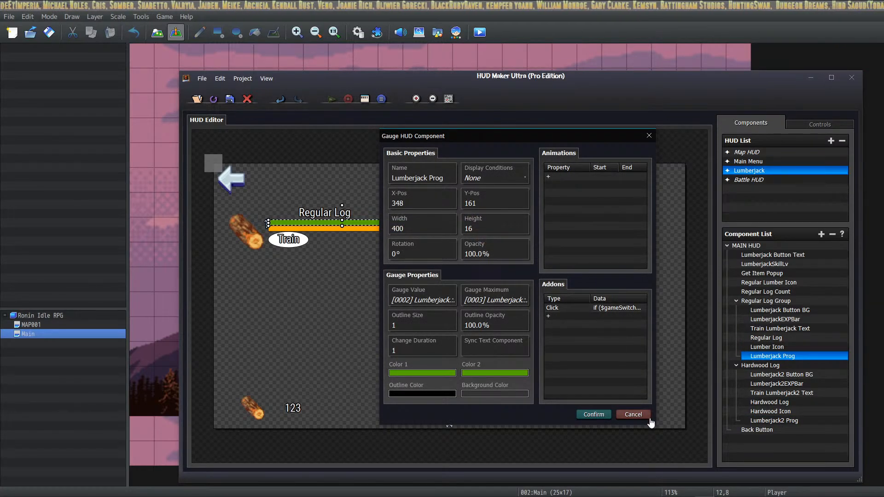
{"action": "left_click", "coordinate": [633, 415]}
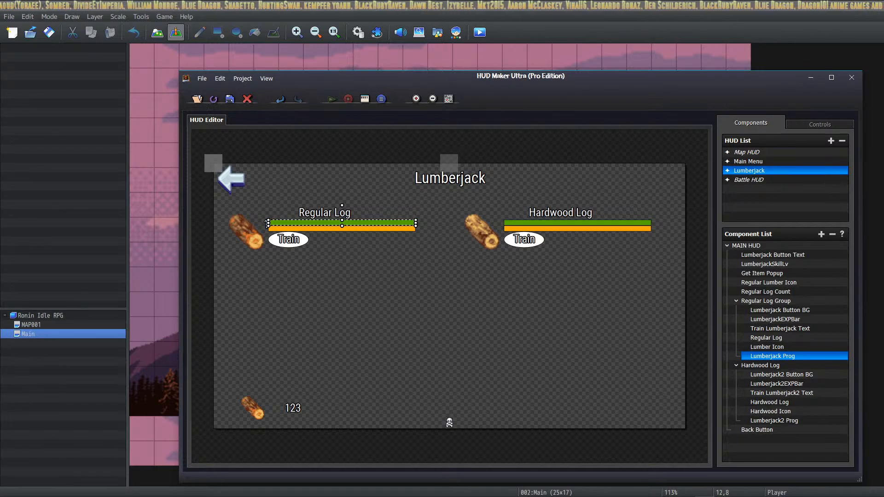
{"action": "left_click", "coordinate": [49, 36]}
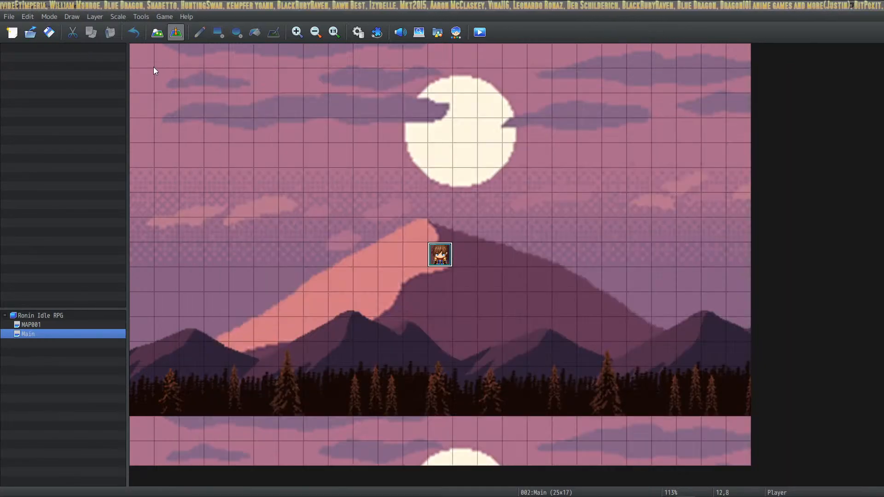
Playtest the game, go back from the Lumberjack screen to the main menu and end the playtest.
{"action": "left_click", "coordinate": [477, 37]}
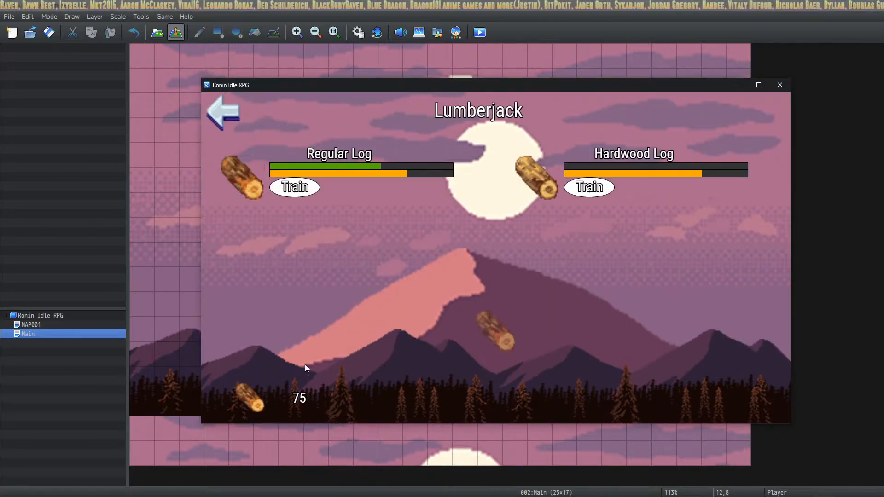
{"action": "left_click", "coordinate": [226, 112]}
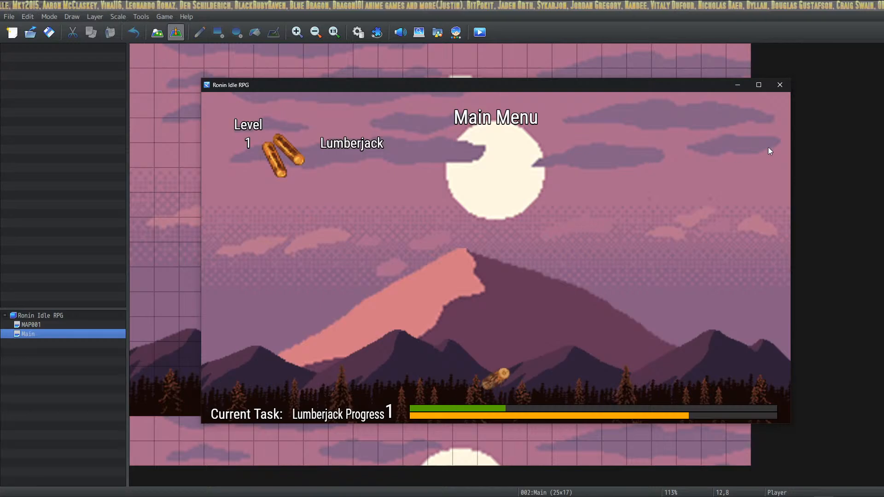
{"action": "left_click", "coordinate": [779, 86]}
Run a fresh playtest, train Regular Log on the Lumberjack screen and close the game.
{"action": "left_click", "coordinate": [479, 33]}
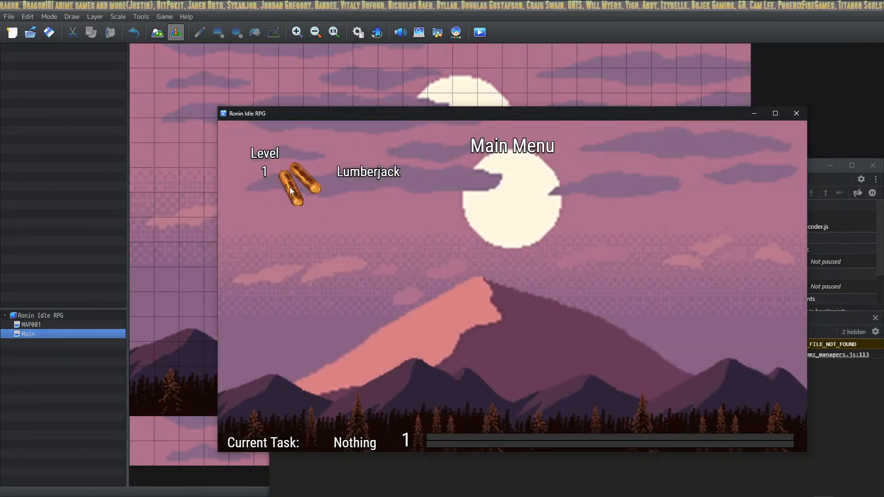
{"action": "left_click", "coordinate": [294, 176]}
{"action": "left_click", "coordinate": [333, 224]}
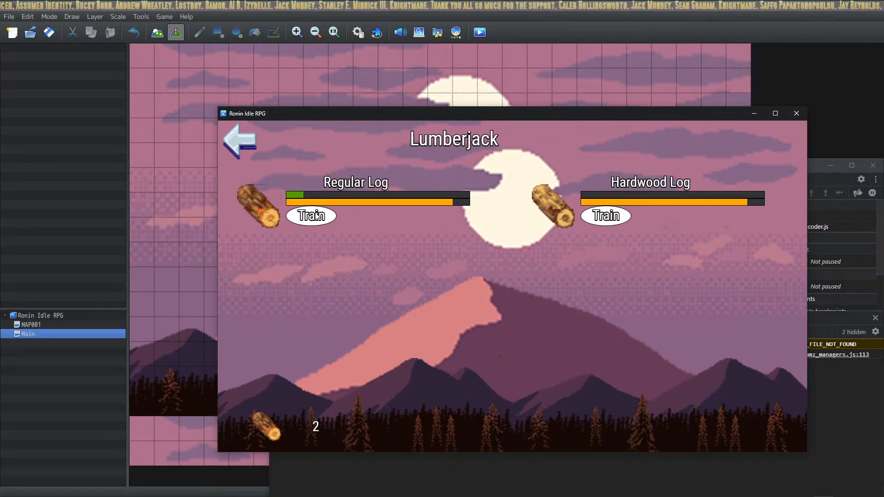
{"action": "left_click", "coordinate": [797, 114]}
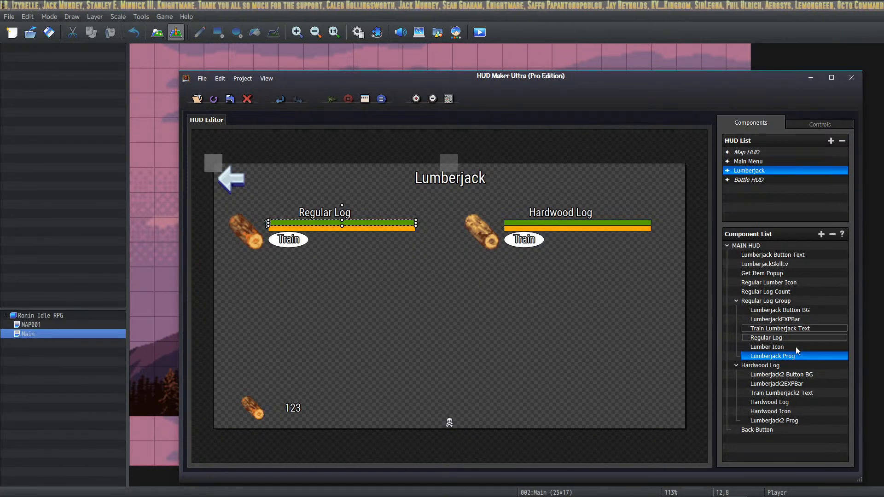
Check the Lumberjack2 Button BG's click addon for its Run Lumberjack2 common event and keep its settings.
{"action": "double_click", "coordinate": [785, 375]}
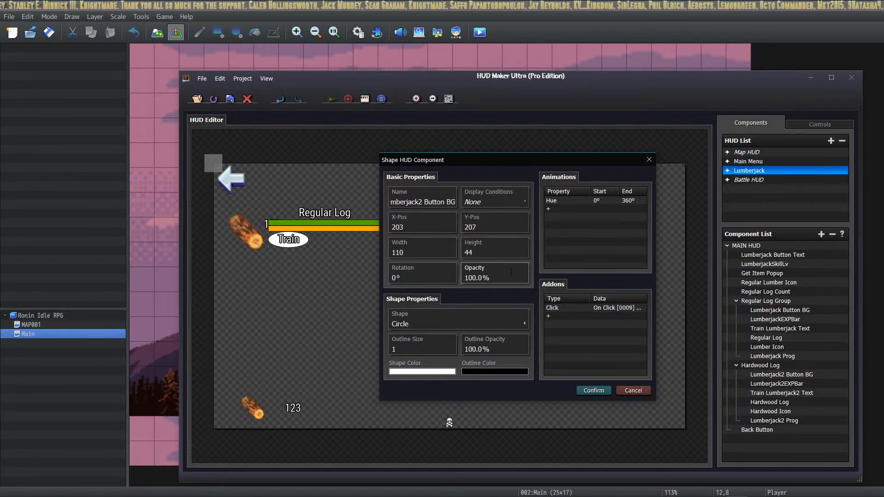
{"action": "double_click", "coordinate": [564, 307]}
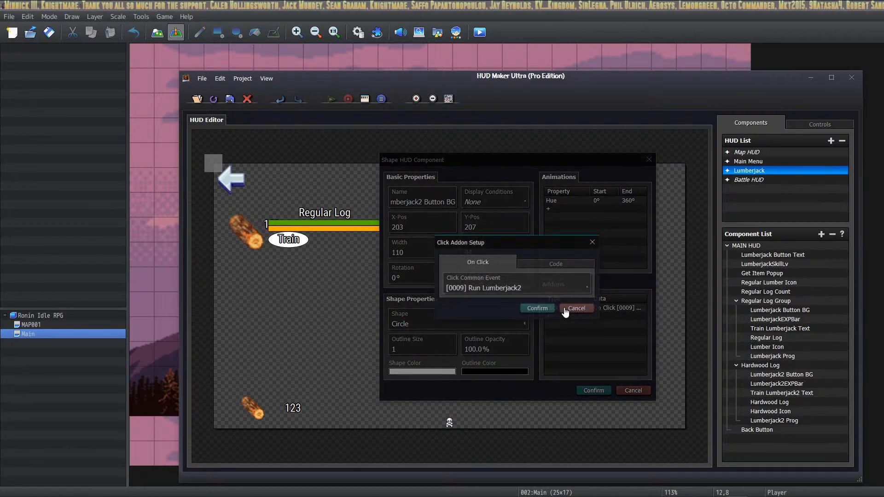
{"action": "left_click", "coordinate": [538, 309]}
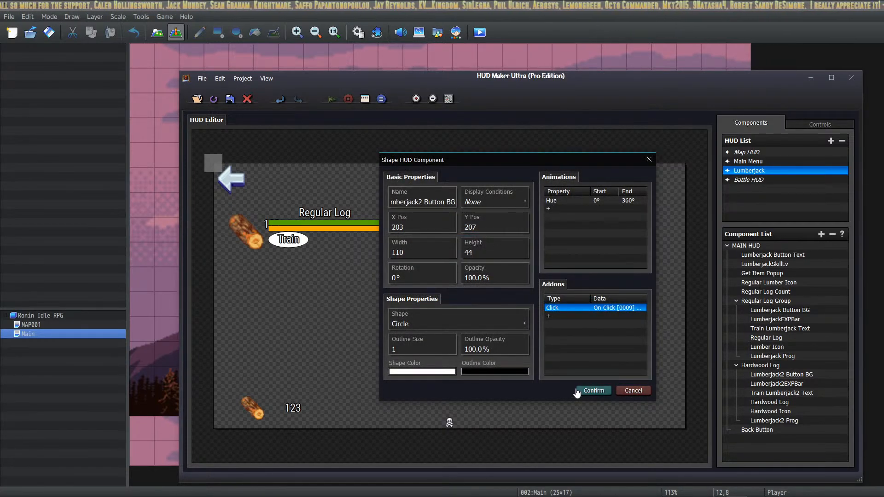
{"action": "left_click", "coordinate": [594, 391]}
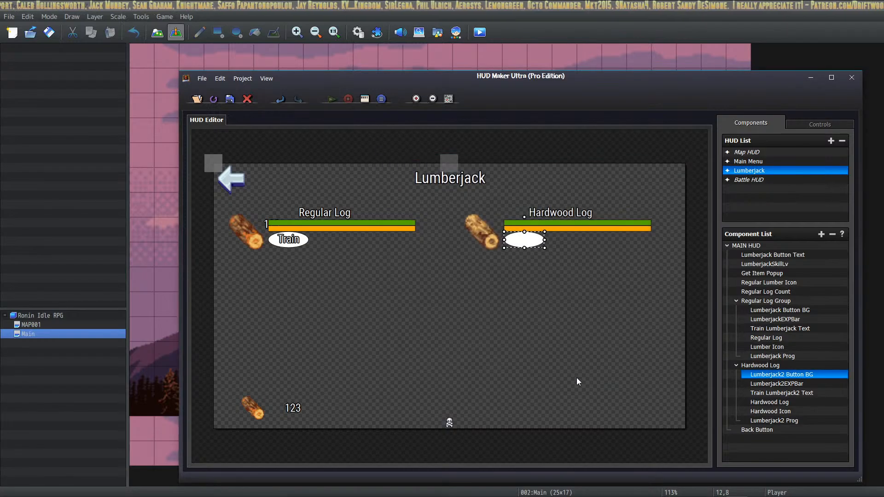
Switch to the RPG Maker database and review the commands of the Run Lumberjack2 common event.
{"action": "left_click", "coordinate": [358, 32]}
{"action": "left_click", "coordinate": [284, 205]}
{"action": "left_click", "coordinate": [290, 199]}
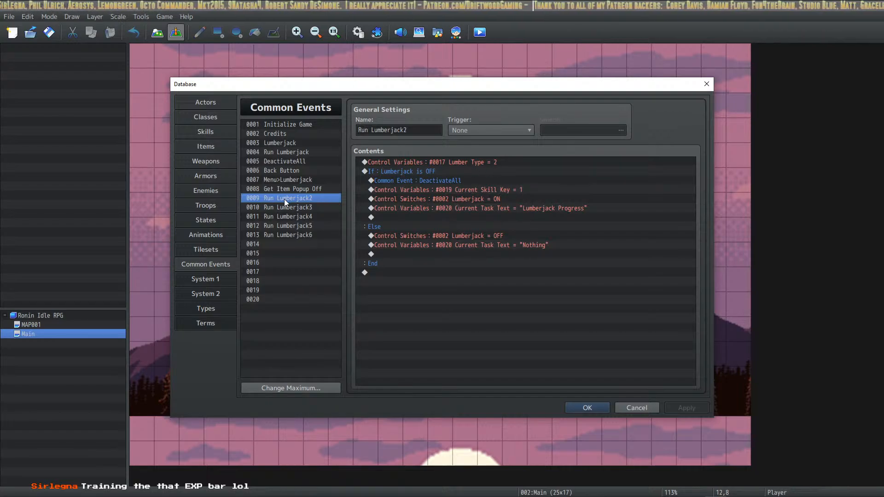
In the Lumberjack common event's Lumber Type 2 branch, make the progress condition test variable 0006 Lumberjack2 CurProg.
{"action": "left_click", "coordinate": [299, 142]}
{"action": "scroll", "coordinate": [446, 240], "scroll_direction": "down", "scroll_amount": 5}
{"action": "scroll", "coordinate": [440, 276], "scroll_direction": "up", "scroll_amount": 10}
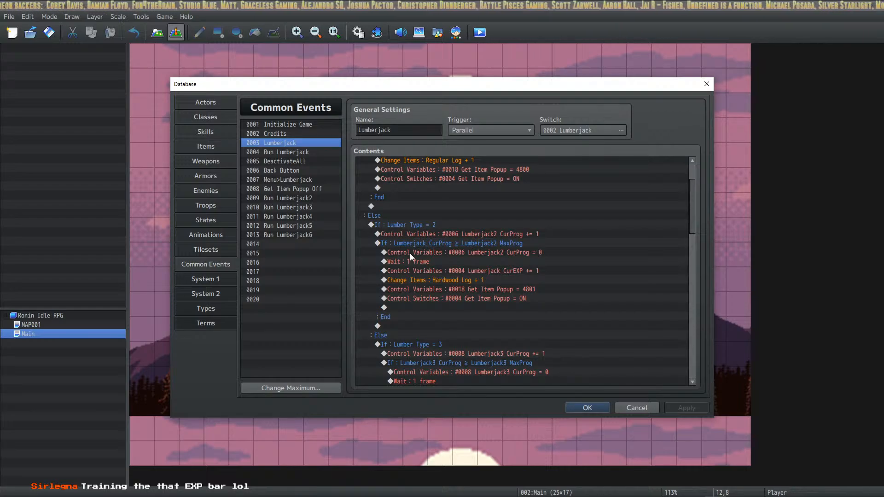
{"action": "double_click", "coordinate": [445, 244]}
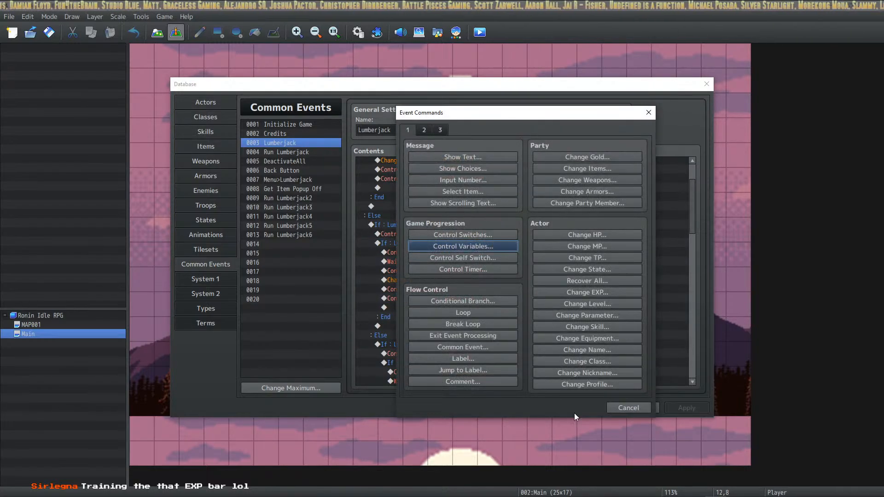
{"action": "left_click", "coordinate": [629, 409]}
{"action": "right_click", "coordinate": [473, 244]}
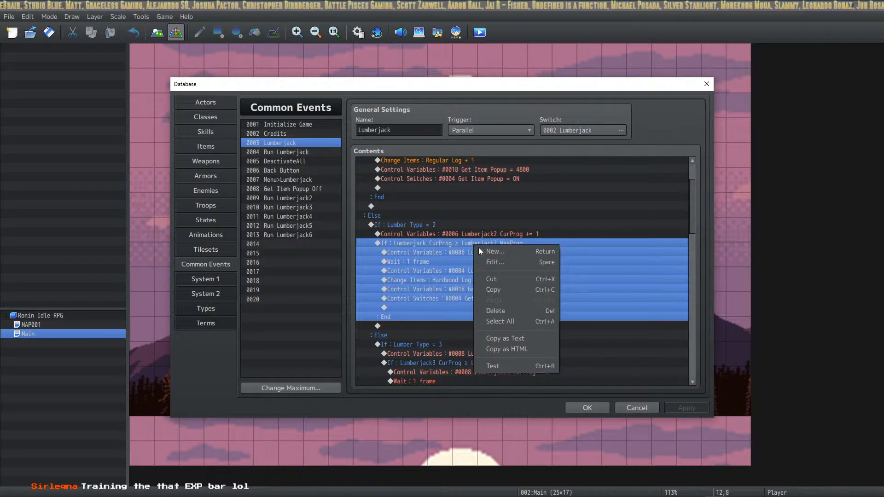
{"action": "left_click", "coordinate": [484, 253]}
{"action": "left_click", "coordinate": [559, 227]}
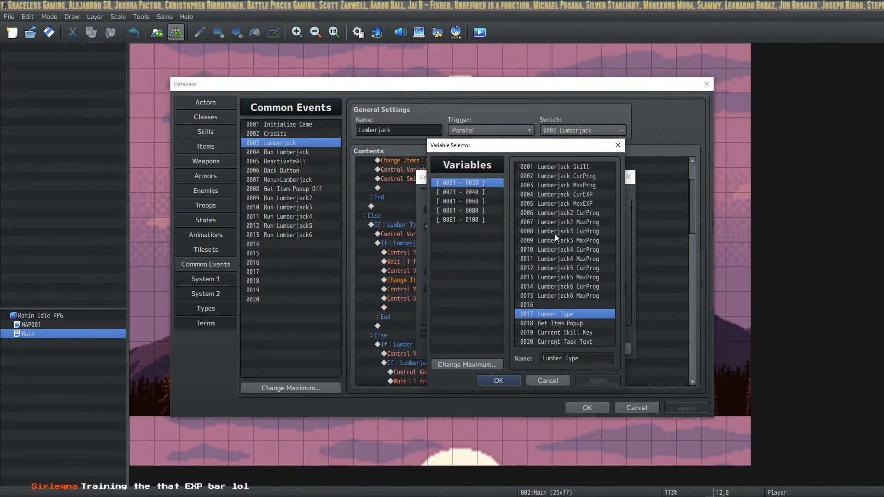
{"action": "left_click", "coordinate": [593, 213]}
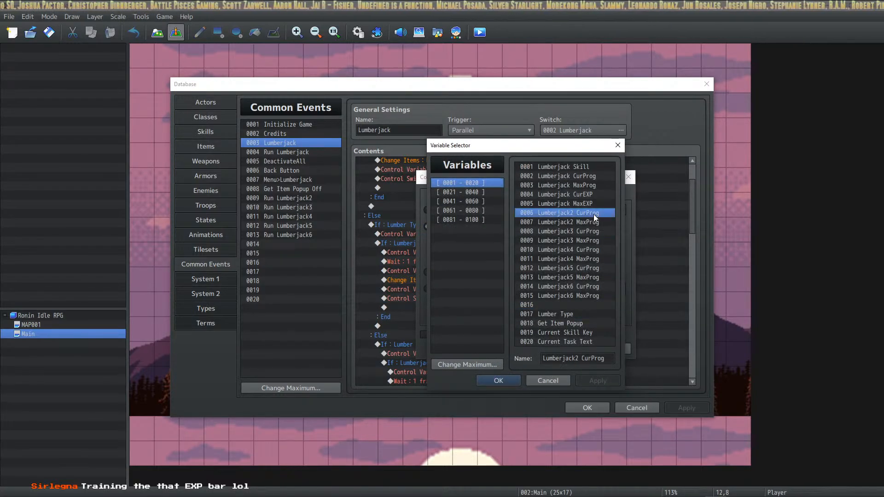
{"action": "left_click", "coordinate": [499, 380]}
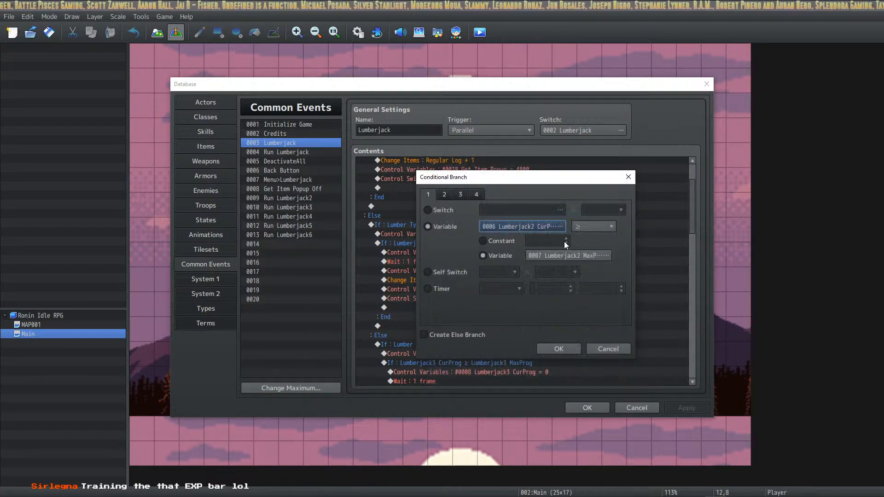
{"action": "left_click", "coordinate": [559, 349]}
{"action": "left_click", "coordinate": [512, 254]}
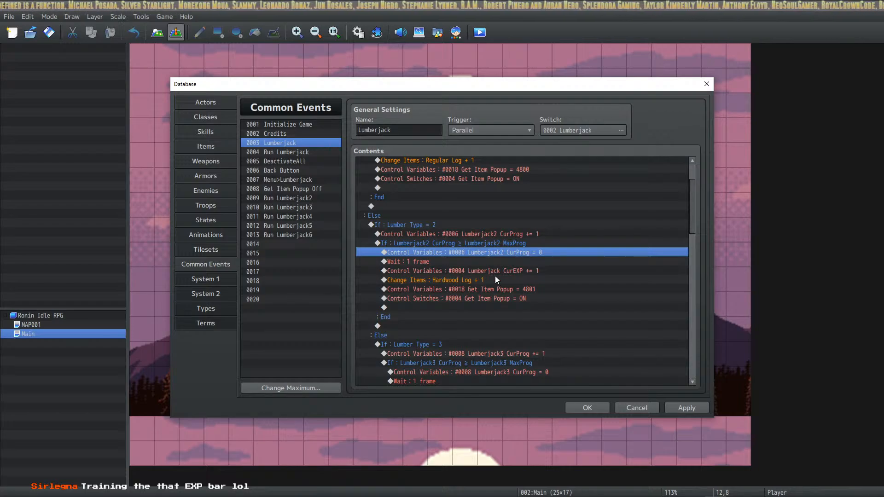
Check the progress conditions in the remaining Lumber Type branches of the Lumberjack event and save the database changes.
{"action": "scroll", "coordinate": [511, 331], "scroll_direction": "down", "scroll_amount": 1}
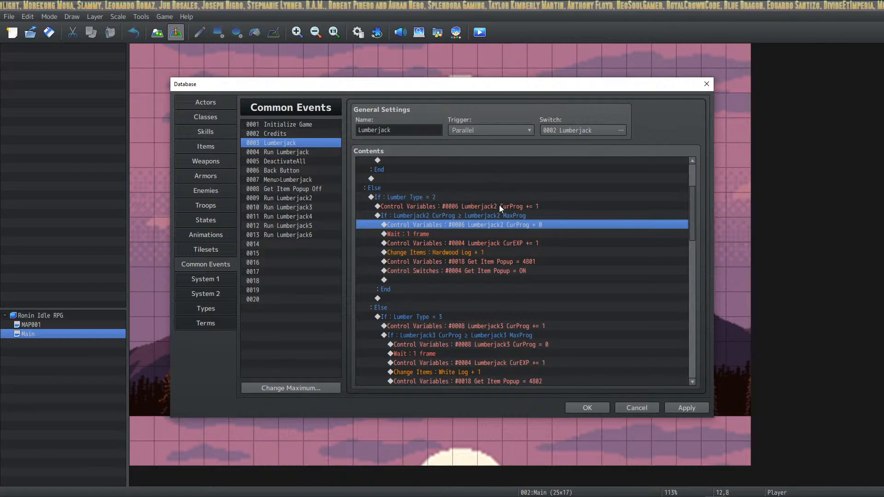
{"action": "scroll", "coordinate": [482, 243], "scroll_direction": "down", "scroll_amount": 4}
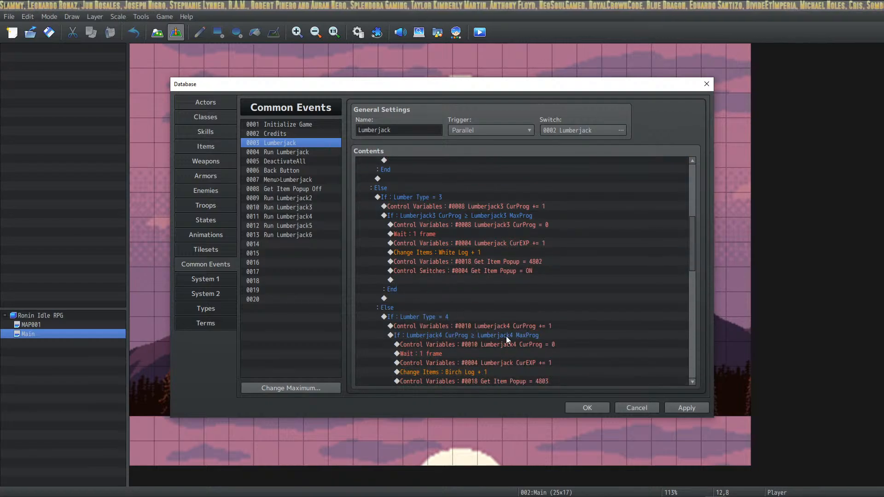
{"action": "scroll", "coordinate": [506, 336], "scroll_direction": "down", "scroll_amount": 6}
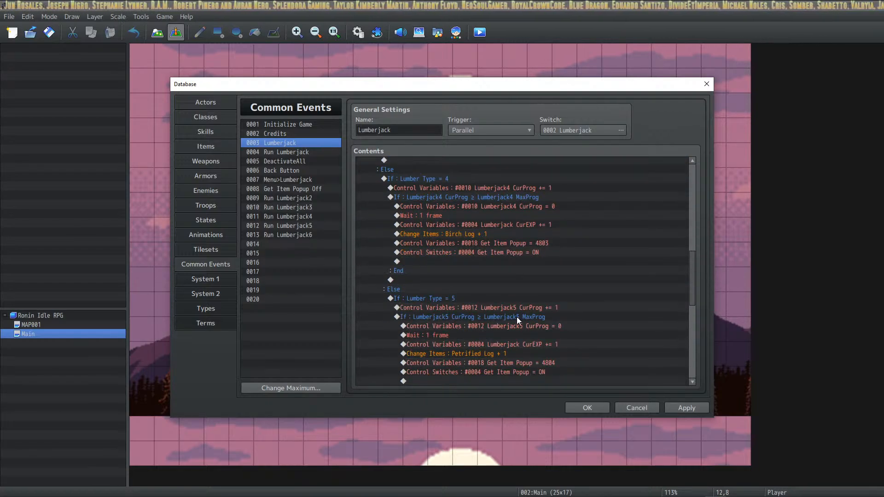
{"action": "scroll", "coordinate": [446, 315], "scroll_direction": "down", "scroll_amount": 4}
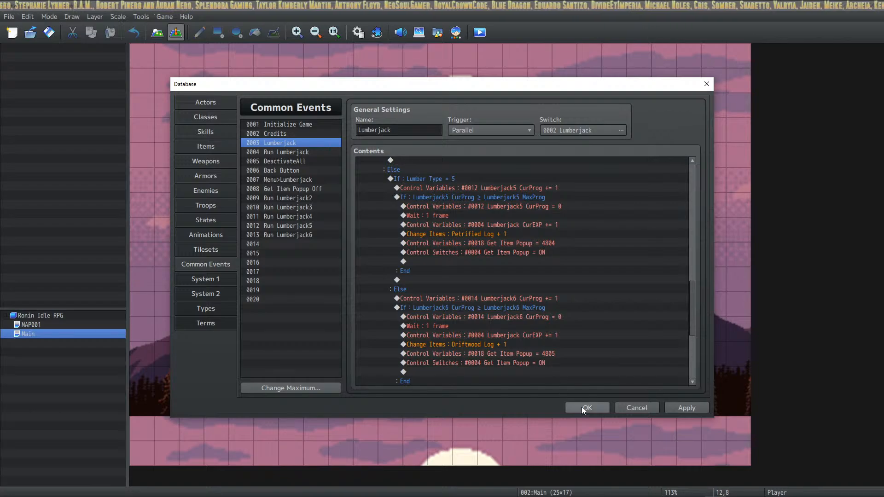
{"action": "scroll", "coordinate": [575, 369], "scroll_direction": "down", "scroll_amount": 4}
{"action": "scroll", "coordinate": [571, 371], "scroll_direction": "down", "scroll_amount": 2}
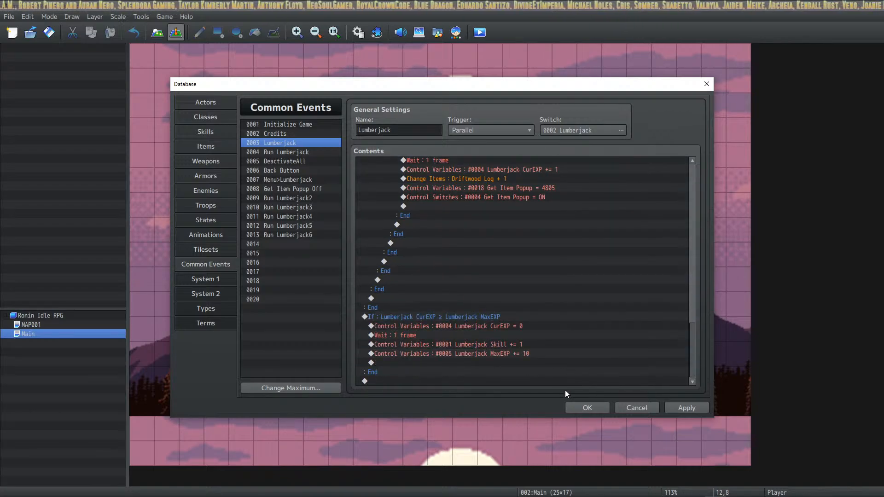
{"action": "left_click", "coordinate": [580, 405]}
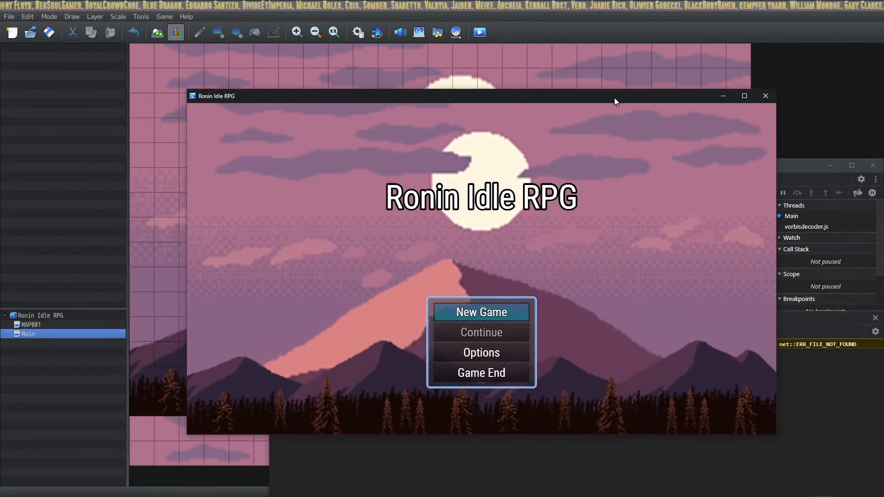
Playtest a new game, train Regular Log on the Lumberjack screen and close the game.
{"action": "left_click_drag", "start_coordinate": [614, 98], "coordinate": [621, 104]}
{"action": "left_click", "coordinate": [491, 313]}
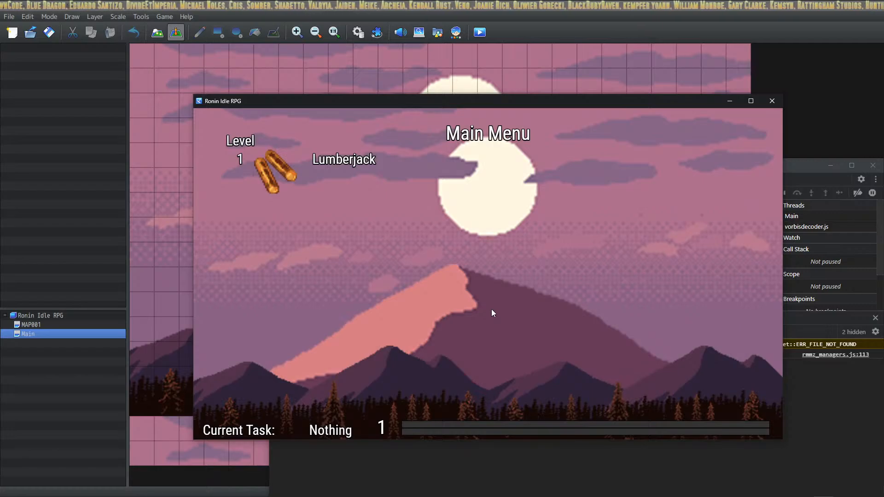
{"action": "left_click", "coordinate": [282, 178]}
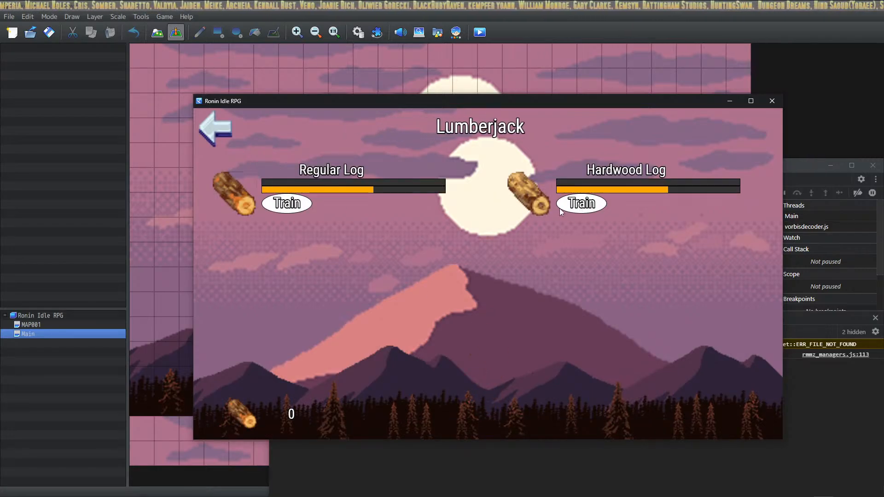
{"action": "left_click", "coordinate": [297, 203]}
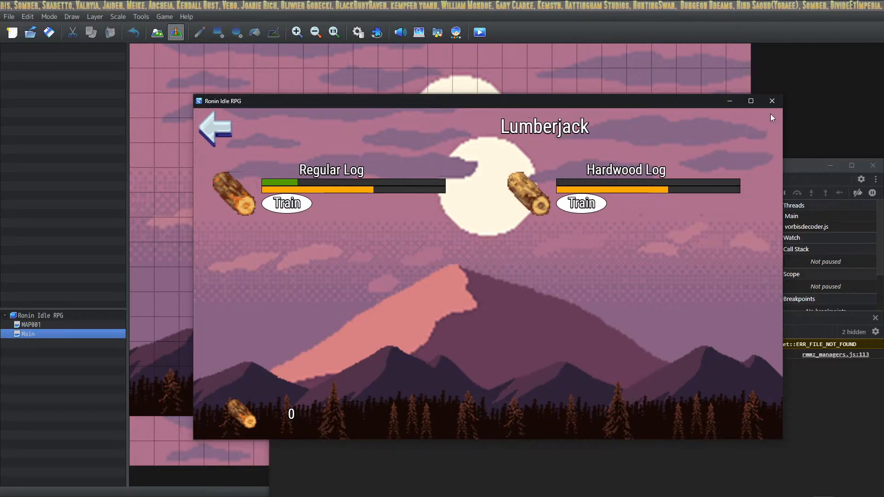
{"action": "left_click", "coordinate": [773, 100]}
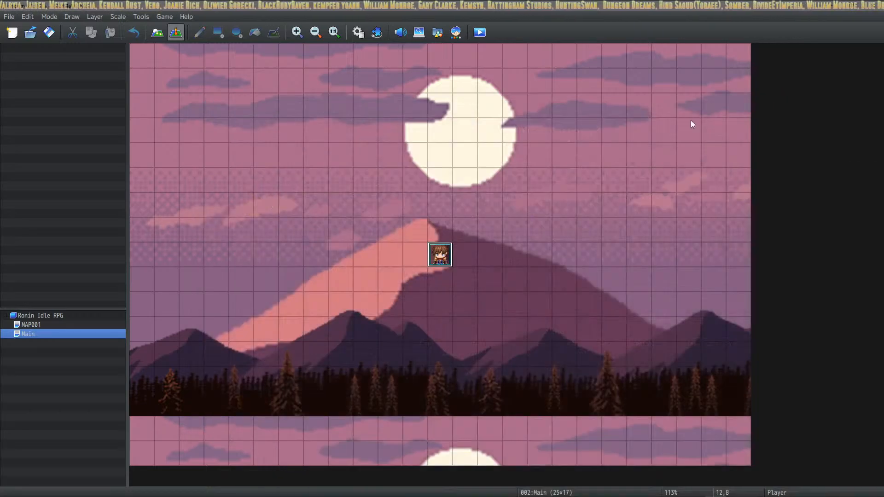
Switch to HUD Maker Ultra and inspect the addons of Train Lumberjack2 Text and Lumberjack2 Button BG.
{"action": "left_click", "coordinate": [358, 32]}
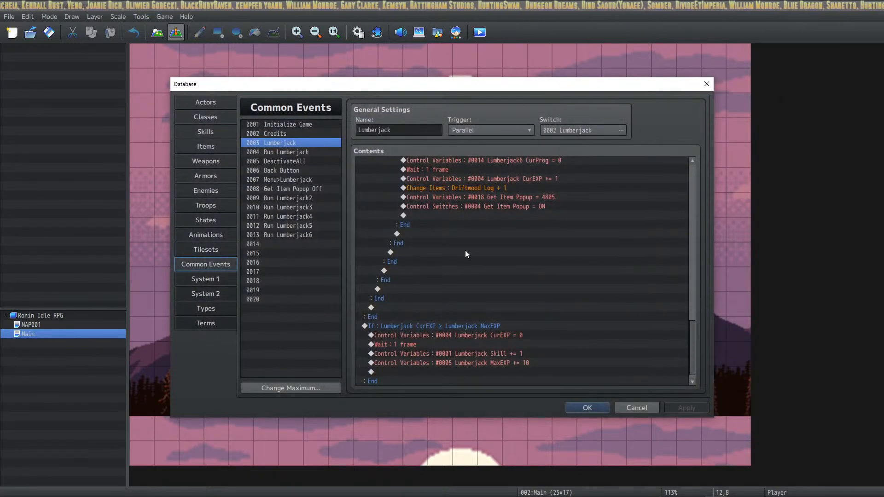
{"action": "key", "text": "alt+Tab"}
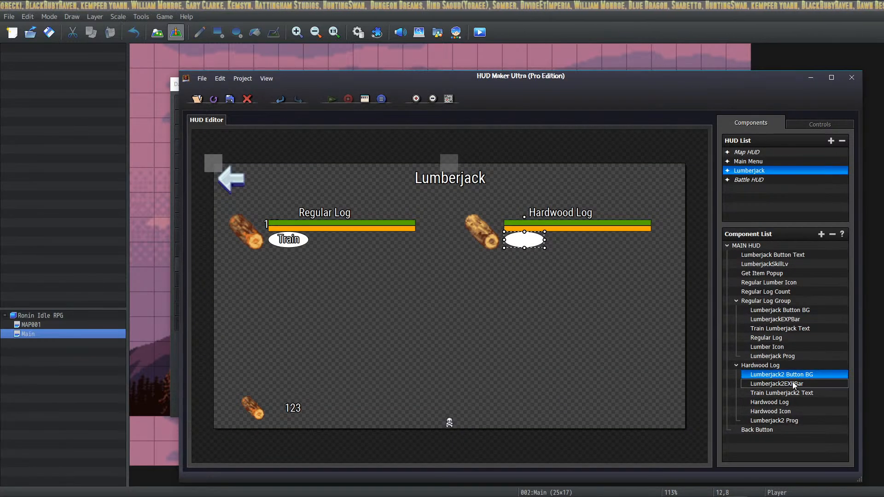
{"action": "double_click", "coordinate": [798, 393]}
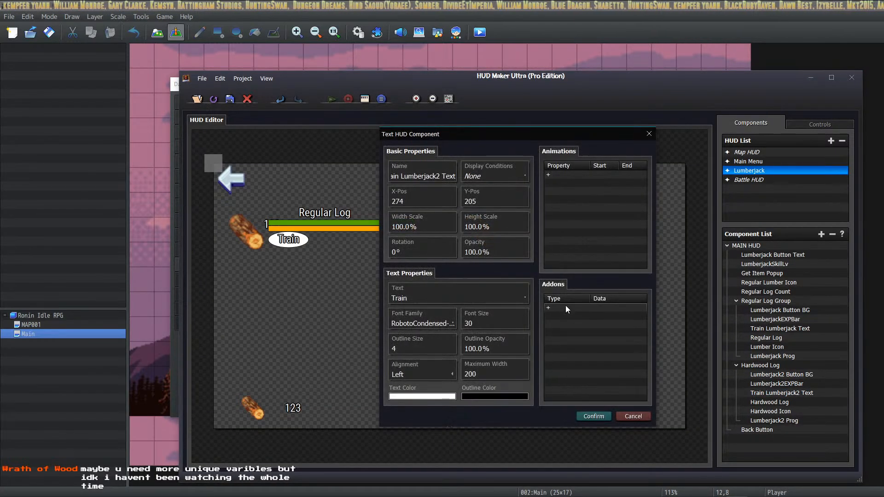
{"action": "left_click", "coordinate": [594, 416]}
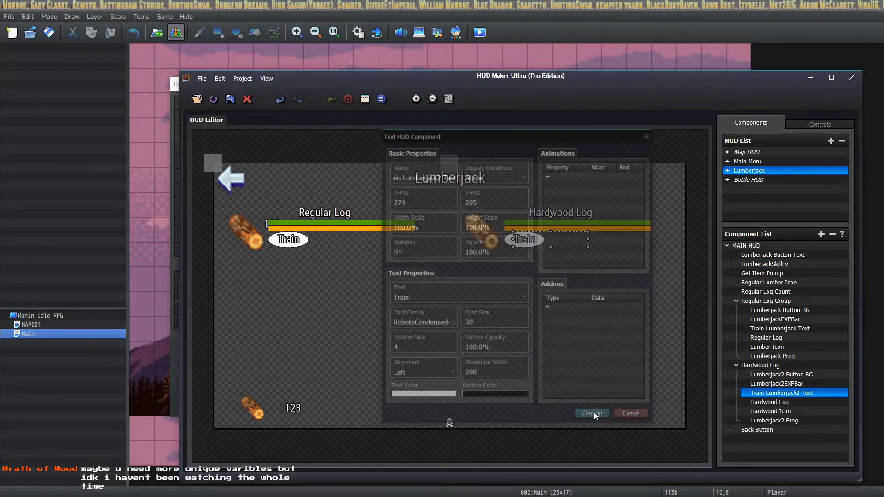
{"action": "left_click", "coordinate": [791, 374]}
{"action": "double_click", "coordinate": [791, 374]}
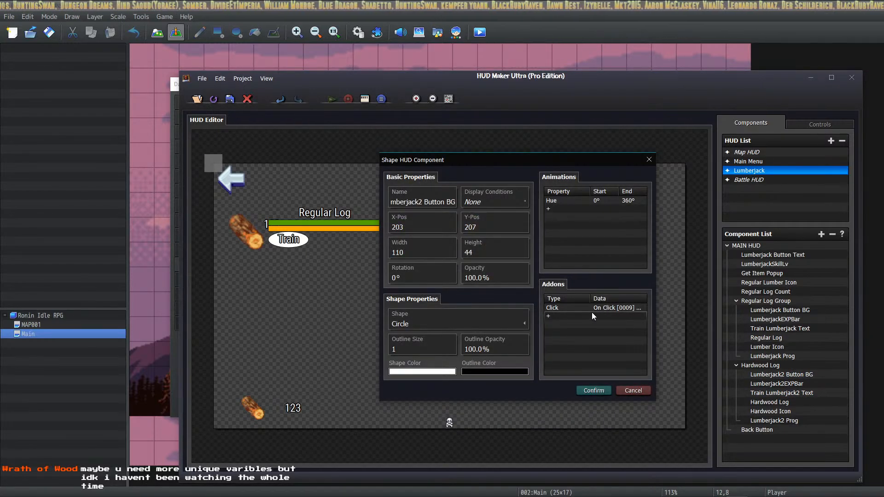
{"action": "left_click", "coordinate": [594, 391]}
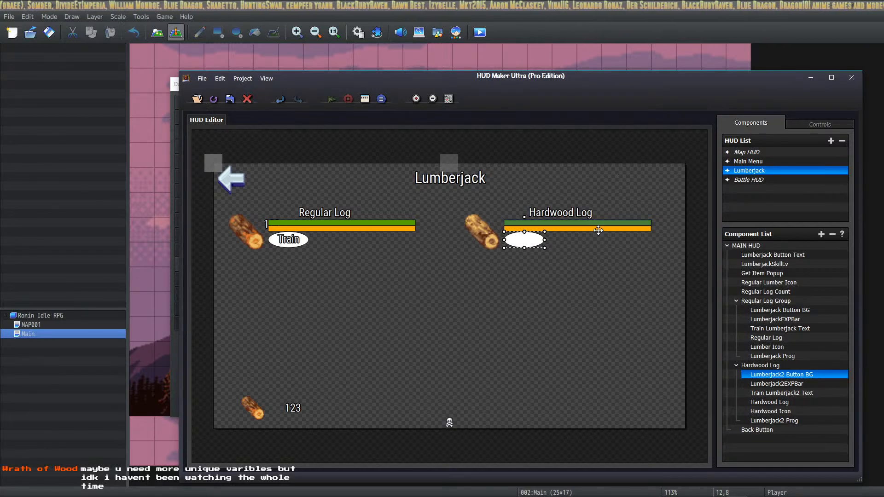
Back in the RPG Maker database, examine the Run Lumberjack2 event and the Lumberjack event's Lumber Type 1 branch for errors.
{"action": "left_click", "coordinate": [361, 31]}
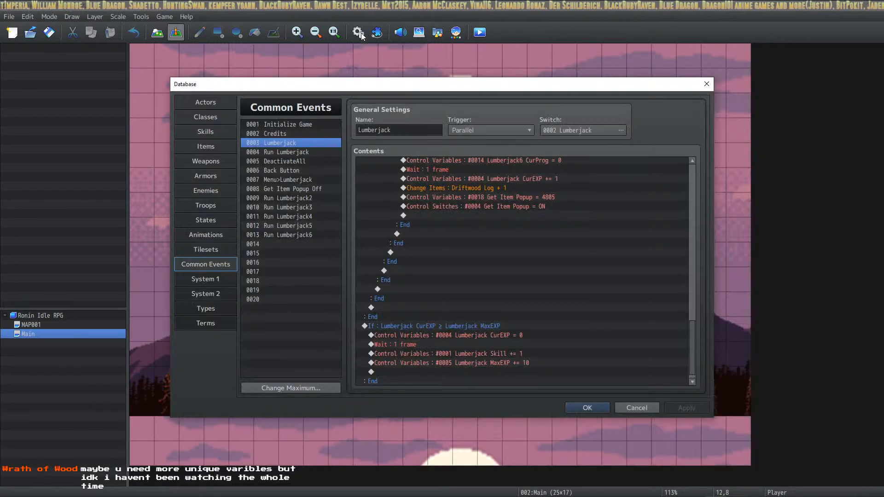
{"action": "left_click", "coordinate": [300, 198]}
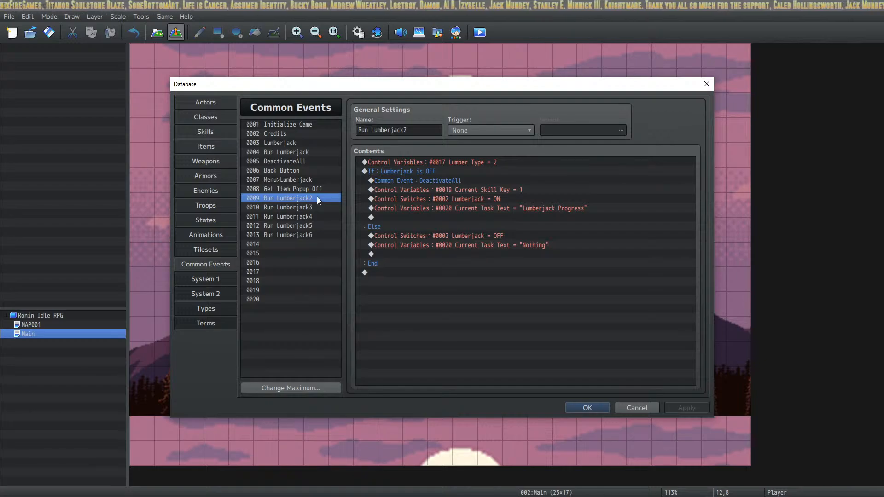
{"action": "left_click", "coordinate": [295, 143]}
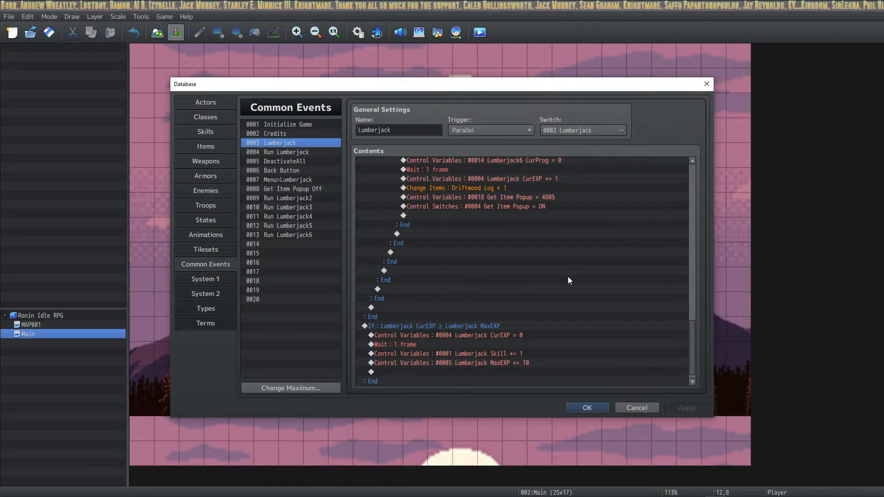
{"action": "scroll", "coordinate": [543, 207], "scroll_direction": "up", "scroll_amount": 10}
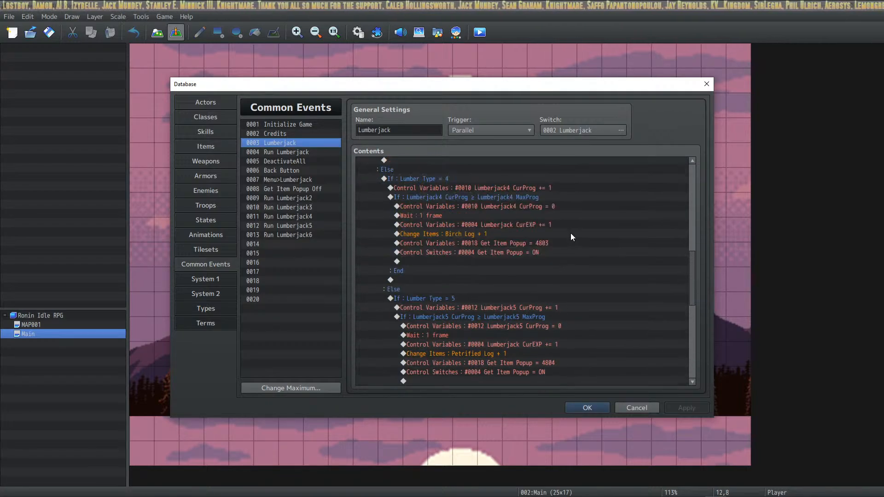
{"action": "scroll", "coordinate": [553, 242], "scroll_direction": "up", "scroll_amount": 10}
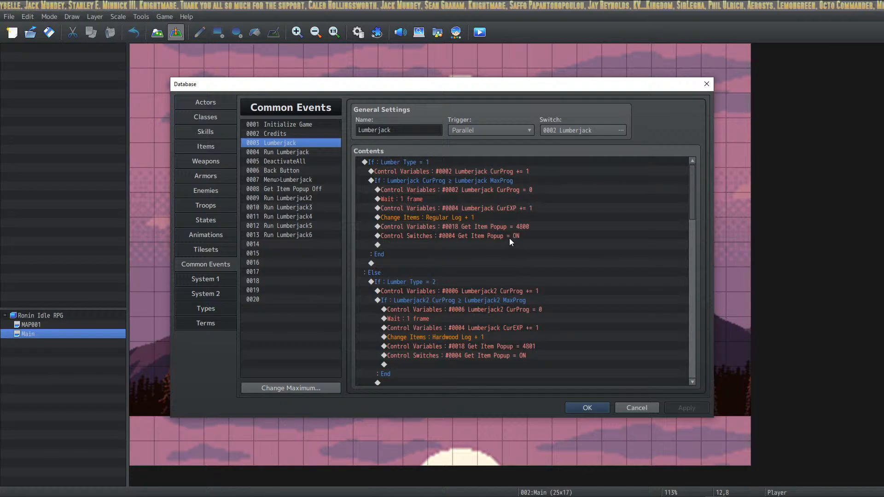
{"action": "left_click", "coordinate": [448, 163]}
{"action": "left_click", "coordinate": [428, 200]}
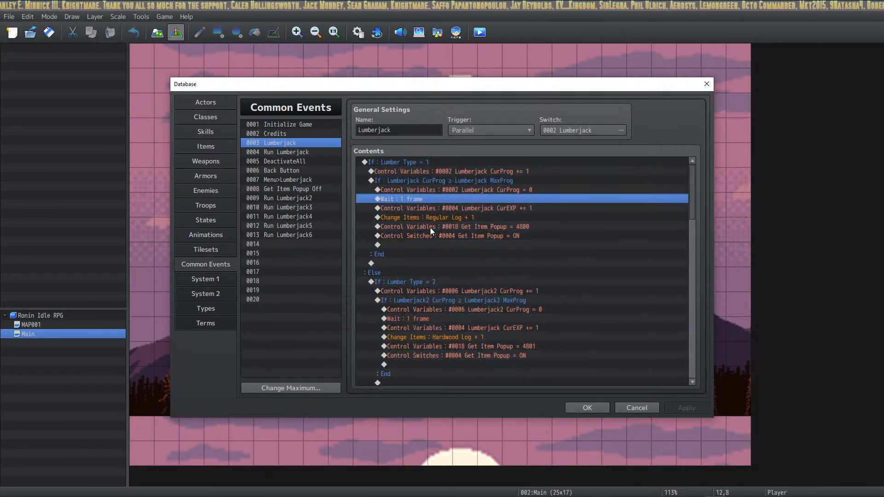
{"action": "left_click", "coordinate": [438, 160]}
{"action": "left_click", "coordinate": [443, 171]}
{"action": "left_click", "coordinate": [447, 182]}
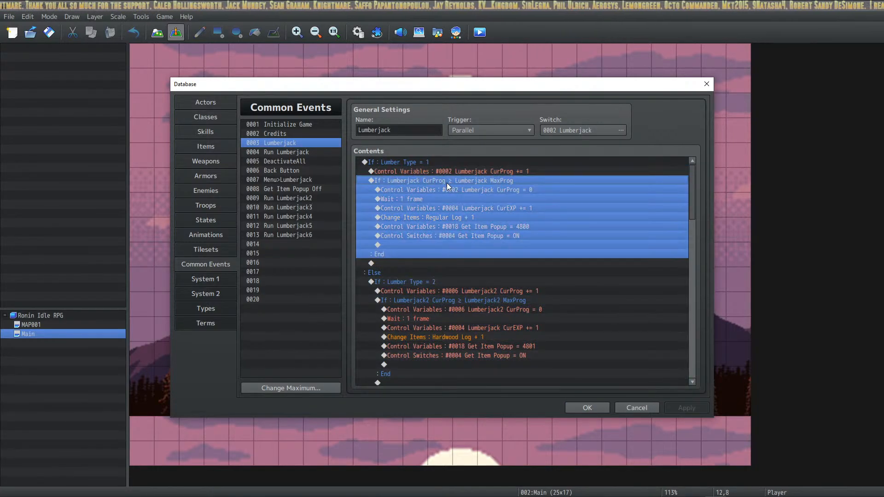
Examine the Lumber Type 2 branch of the Lumberjack event, comparing its progress increment with the Lumberjack2 MaxProg condition.
{"action": "left_click", "coordinate": [434, 282]}
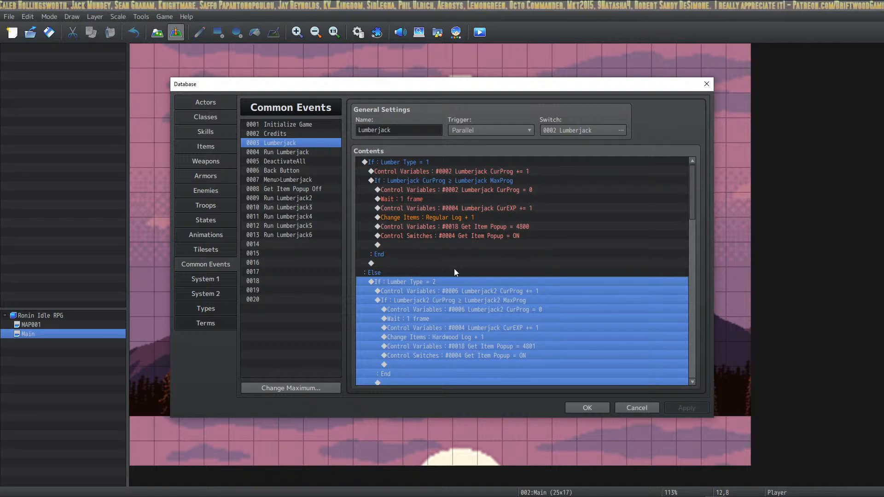
{"action": "left_click", "coordinate": [482, 300]}
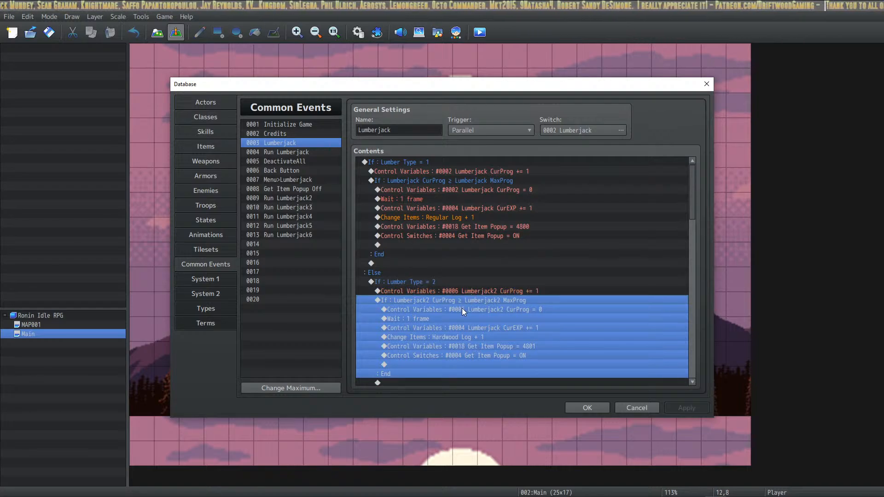
{"action": "left_click", "coordinate": [426, 289]}
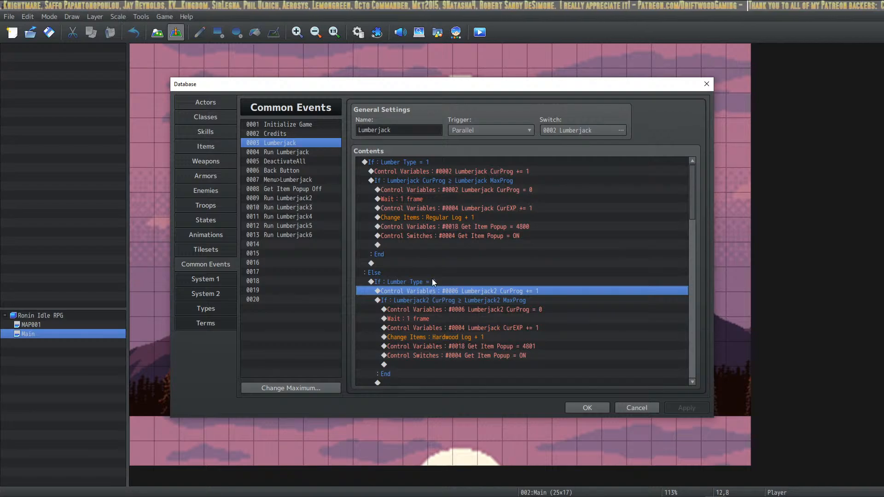
{"action": "left_click", "coordinate": [432, 280]}
{"action": "left_click", "coordinate": [469, 292]}
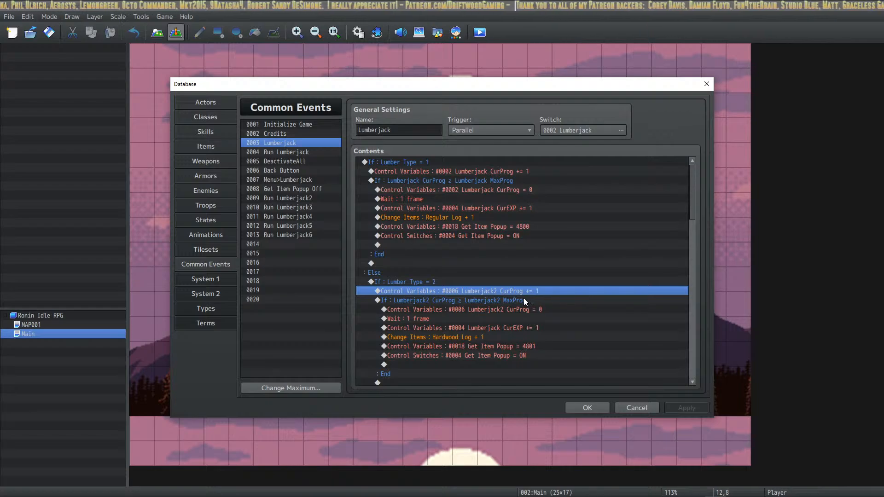
{"action": "left_click", "coordinate": [448, 300]}
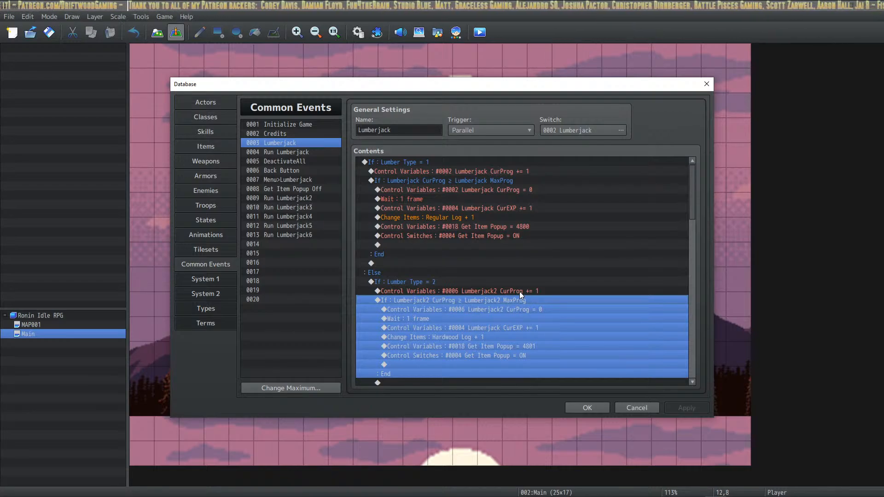
Review the starting variables in the Initialize Game event and set Lumberjack2 MaxProg to 240.
{"action": "left_click", "coordinate": [293, 125]}
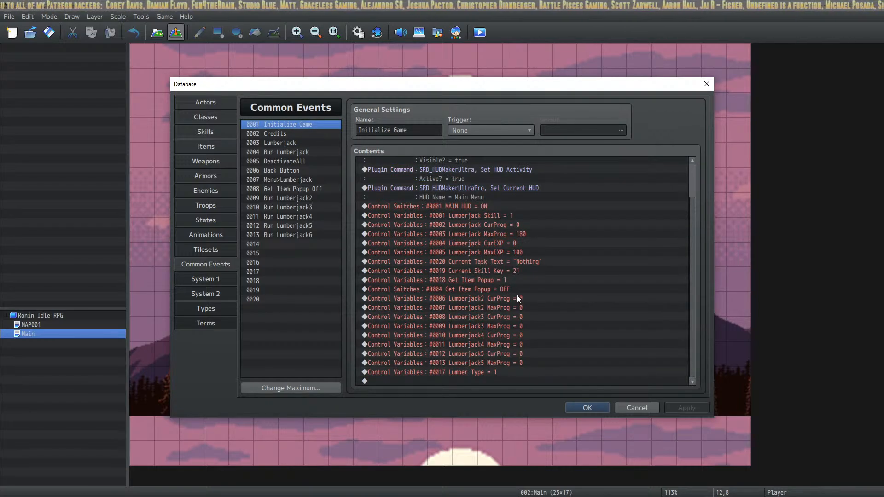
{"action": "left_click", "coordinate": [507, 308]}
{"action": "left_click", "coordinate": [527, 235]}
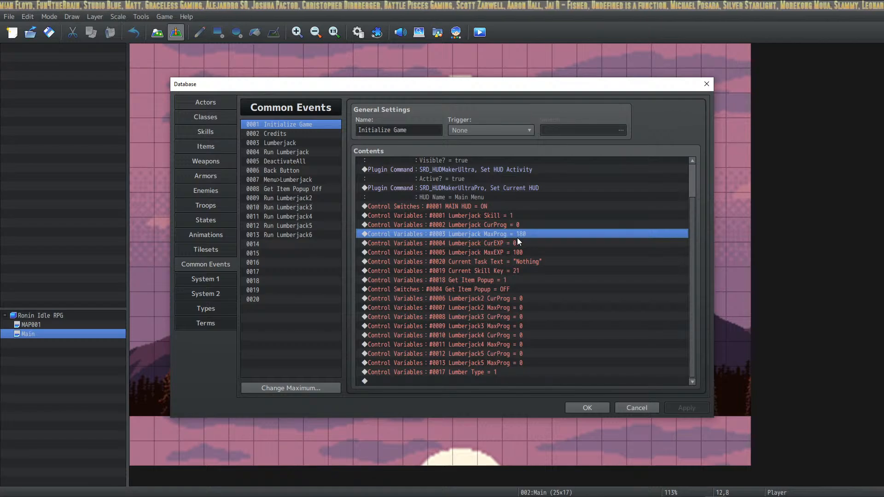
{"action": "left_click", "coordinate": [520, 309]}
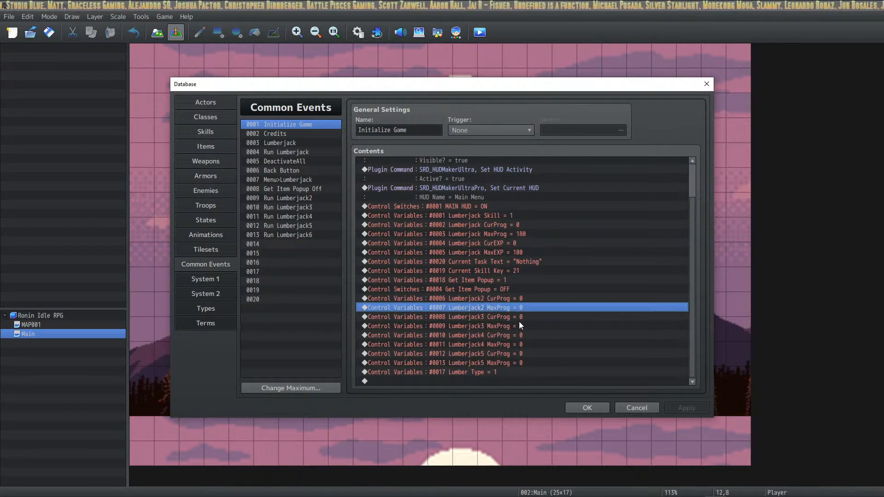
{"action": "left_click", "coordinate": [518, 326]}
{"action": "left_click", "coordinate": [520, 317]}
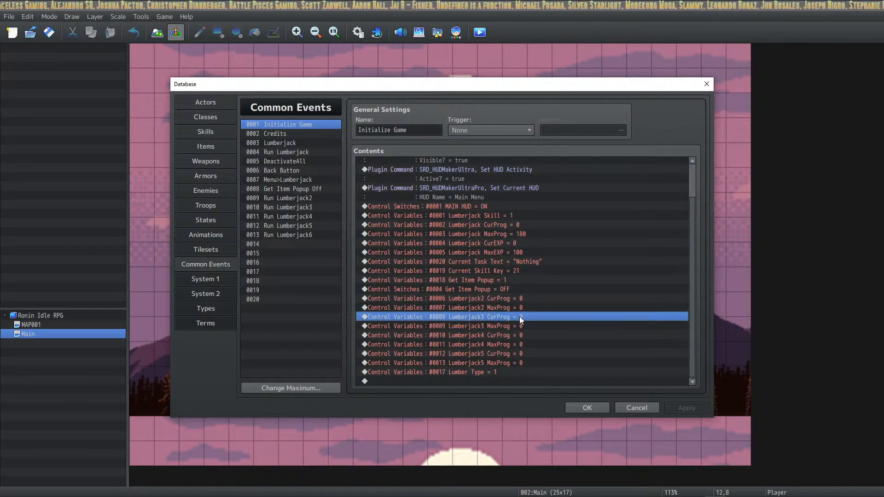
{"action": "left_click", "coordinate": [524, 307]}
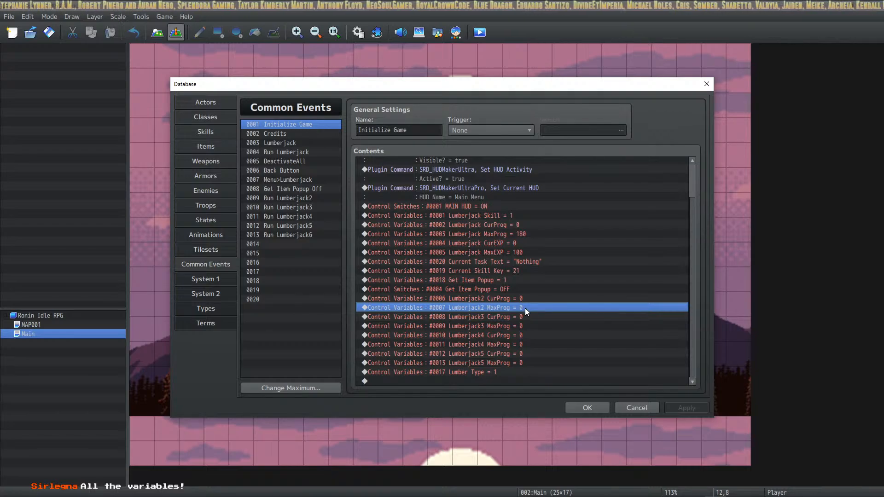
{"action": "key", "text": "Insert"}
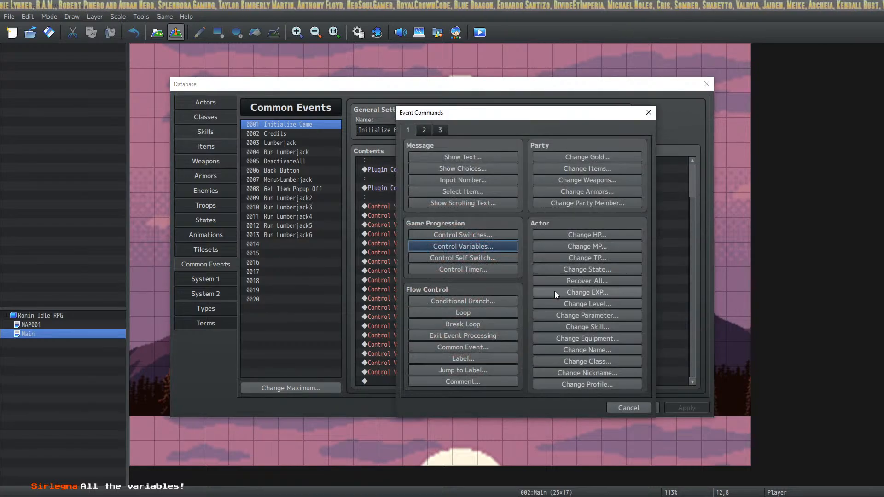
{"action": "left_click", "coordinate": [621, 408]}
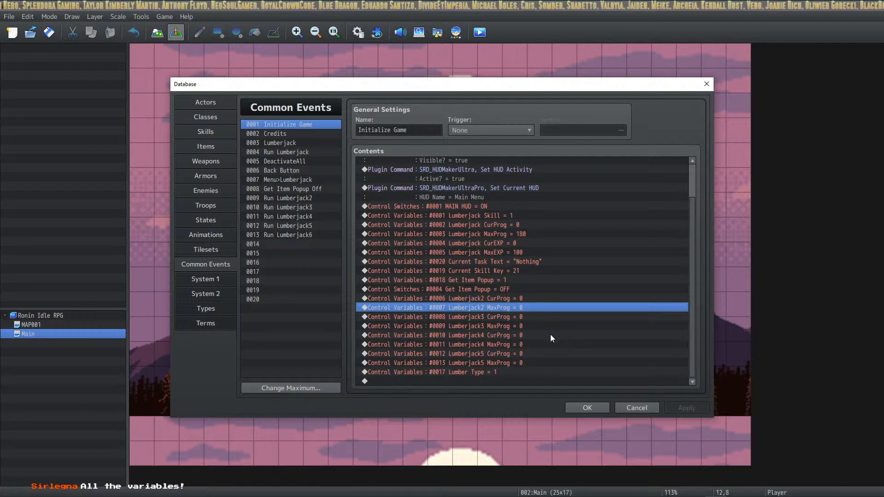
{"action": "key", "text": "Return"}
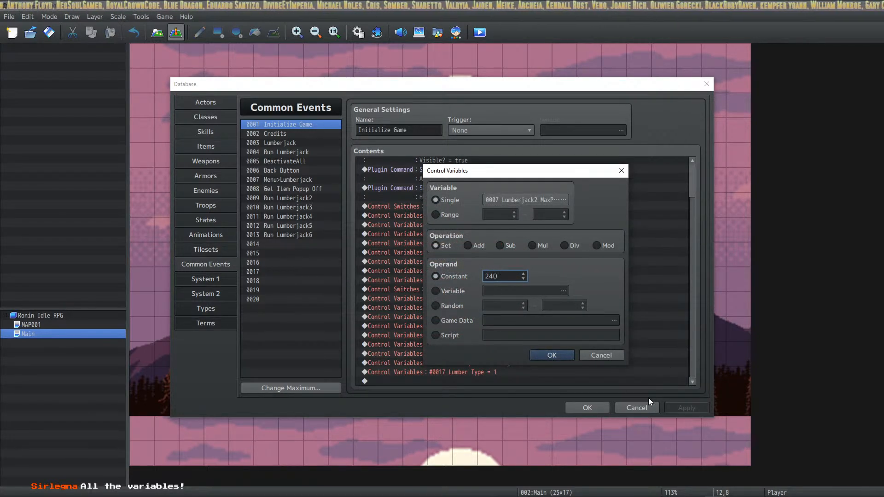
{"action": "left_click", "coordinate": [549, 355]}
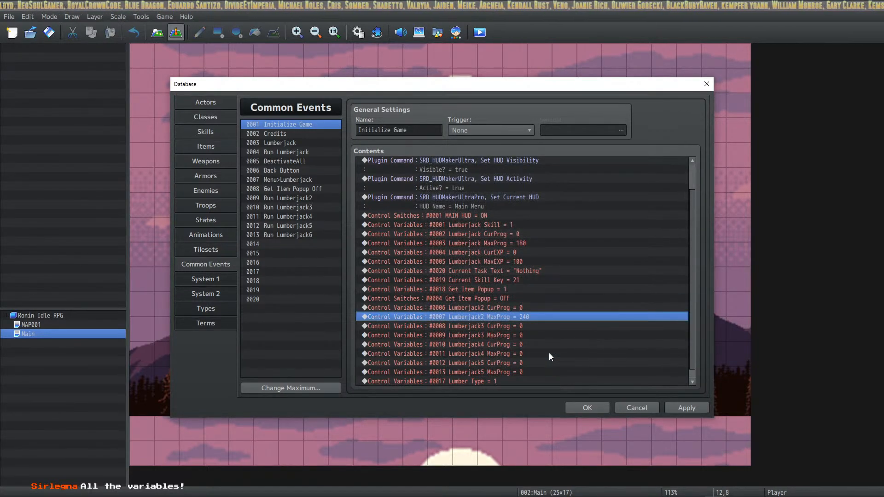
Set the Lumberjack3 MaxProg variable to 300 in the Initialize Game event.
{"action": "left_click", "coordinate": [518, 335]}
{"action": "key", "text": "Insert"}
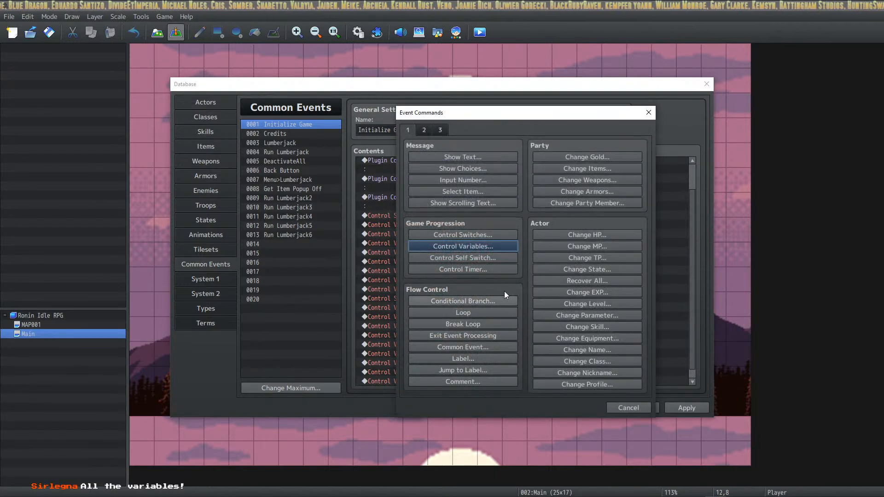
{"action": "left_click", "coordinate": [485, 247]}
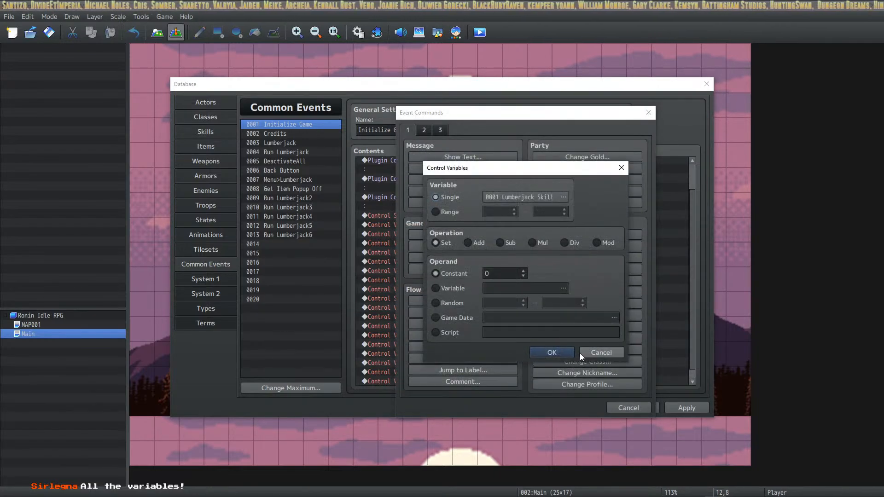
{"action": "left_click", "coordinate": [596, 353]}
{"action": "left_click", "coordinate": [637, 409]}
{"action": "key", "text": "space"}
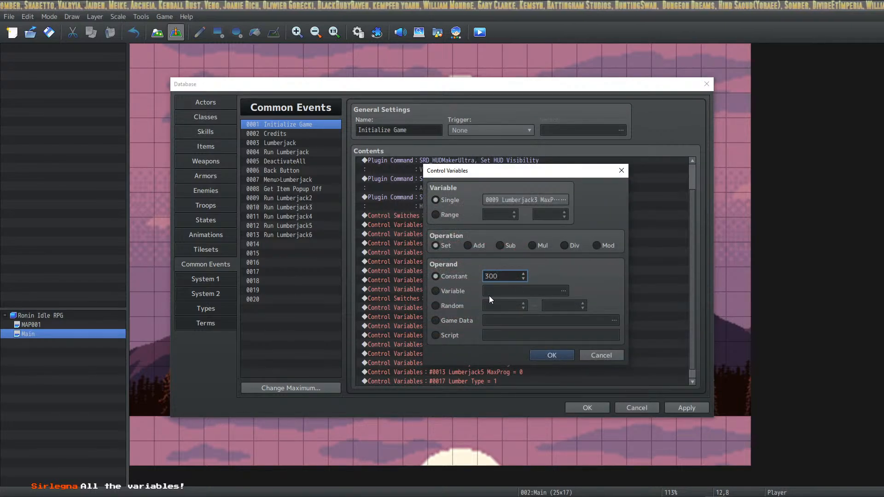
{"action": "left_click", "coordinate": [560, 356]}
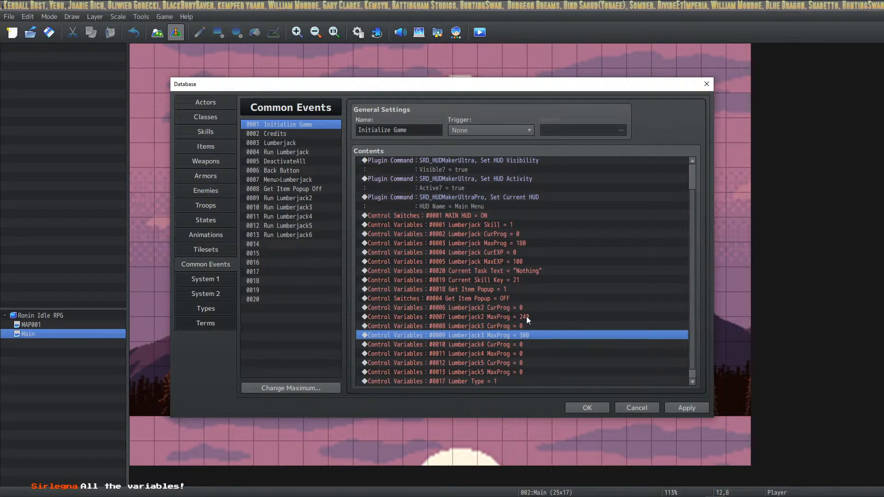
Set the Lumberjack4 MaxProg variable to 360 in the Initialize Game event.
{"action": "left_click", "coordinate": [527, 353]}
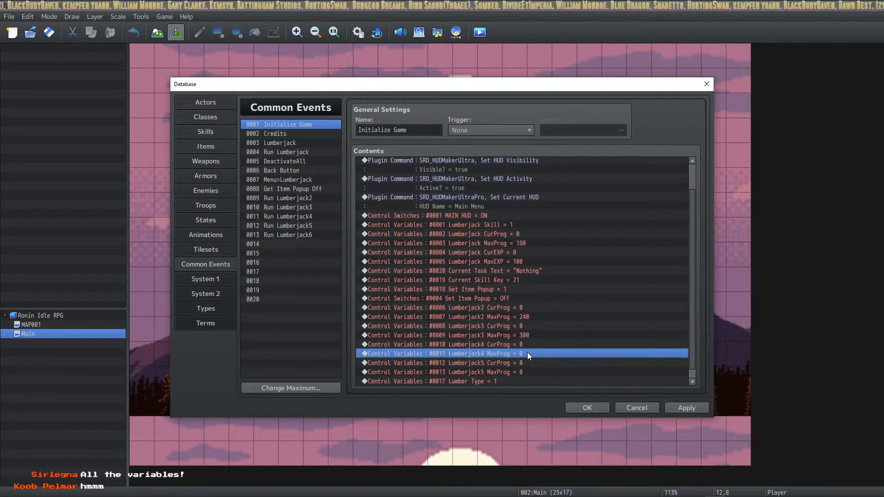
{"action": "key", "text": "Insert"}
{"action": "key", "text": "Return"}
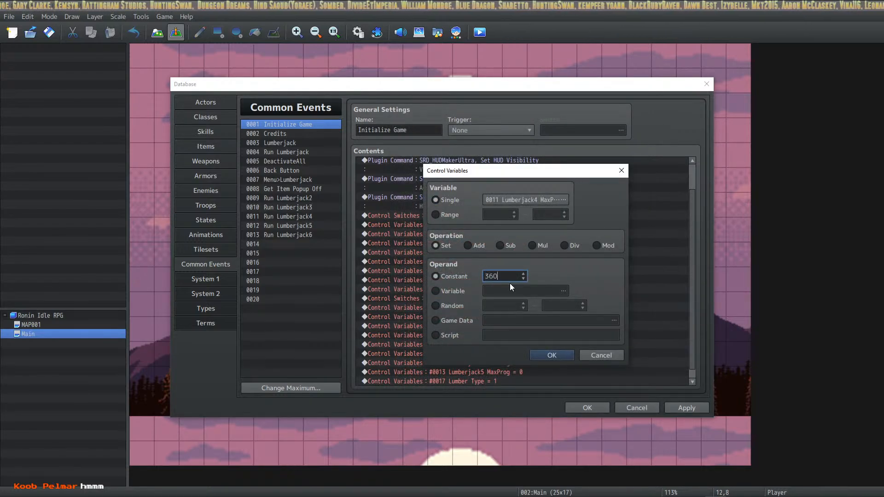
{"action": "type", "text": "360"}
{"action": "left_click", "coordinate": [569, 355]}
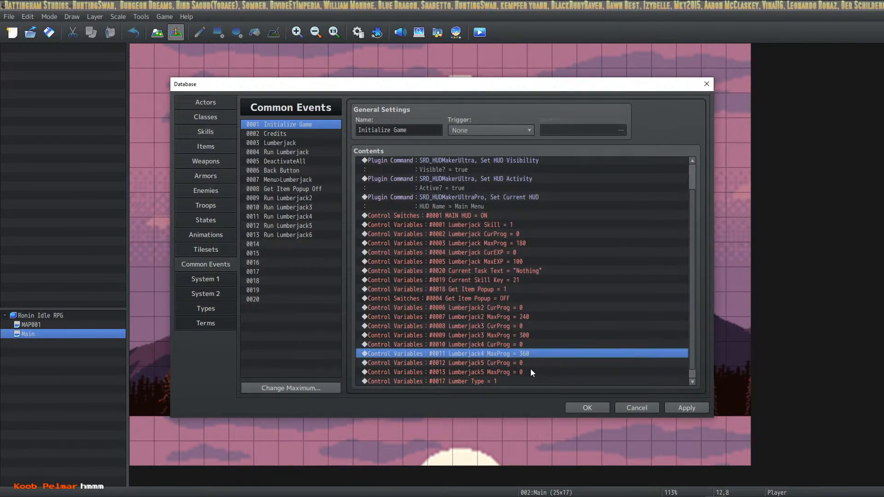
Try inserting a variable command with constant 420 above the Lumberjack5 MaxProg line, and delete the resulting Lumberjack Skill command.
{"action": "left_click", "coordinate": [531, 369]}
{"action": "scroll", "coordinate": [531, 369], "scroll_direction": "down", "scroll_amount": 1}
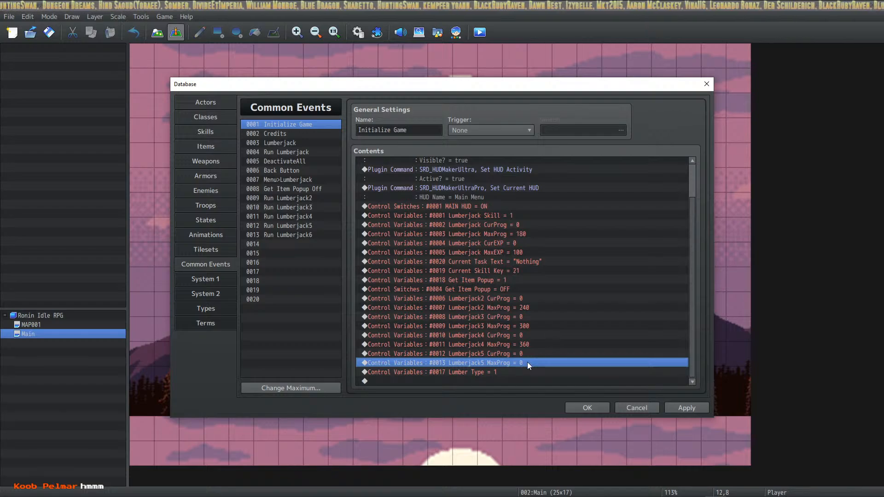
{"action": "key", "text": "Insert"}
{"action": "left_click", "coordinate": [481, 250]}
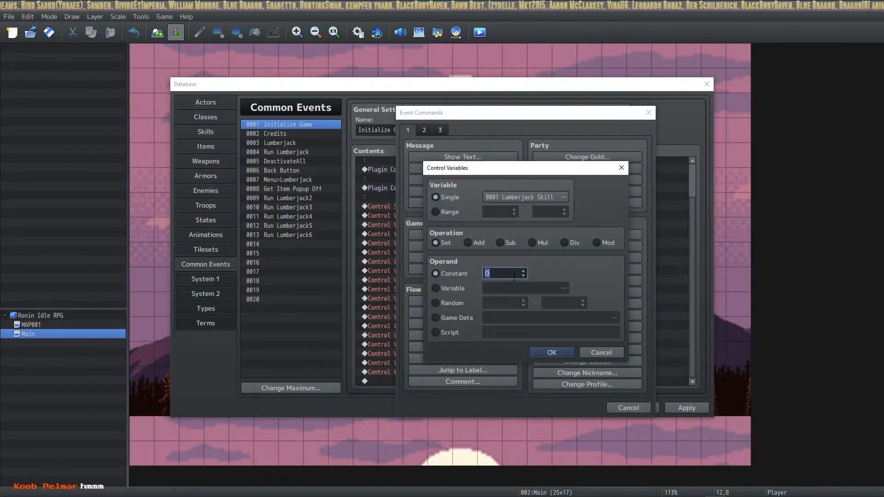
{"action": "left_click", "coordinate": [552, 352]}
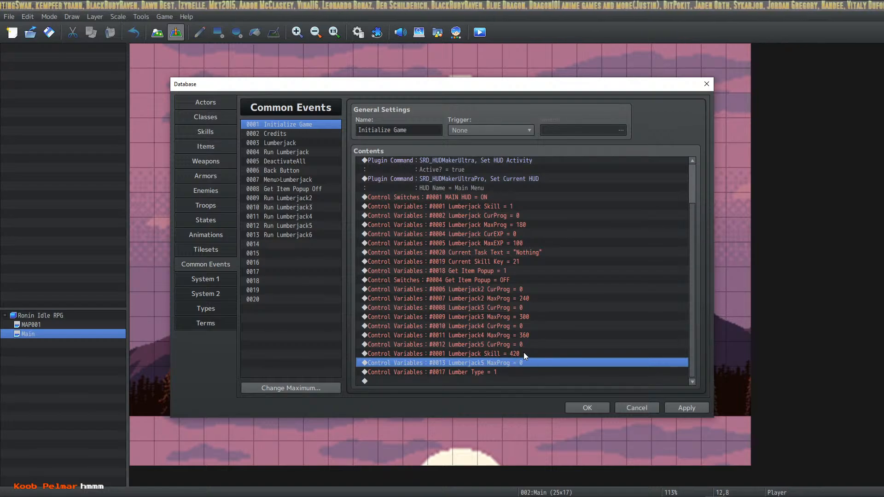
{"action": "left_click", "coordinate": [524, 353]}
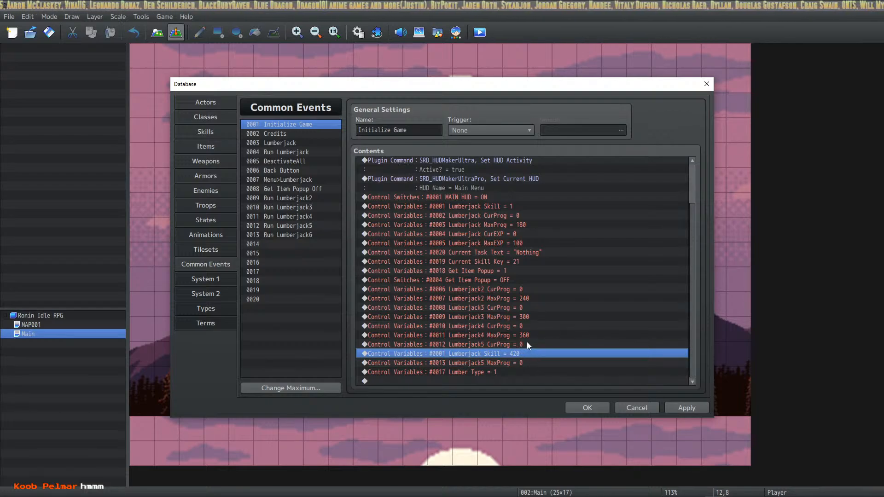
{"action": "key", "text": "Delete"}
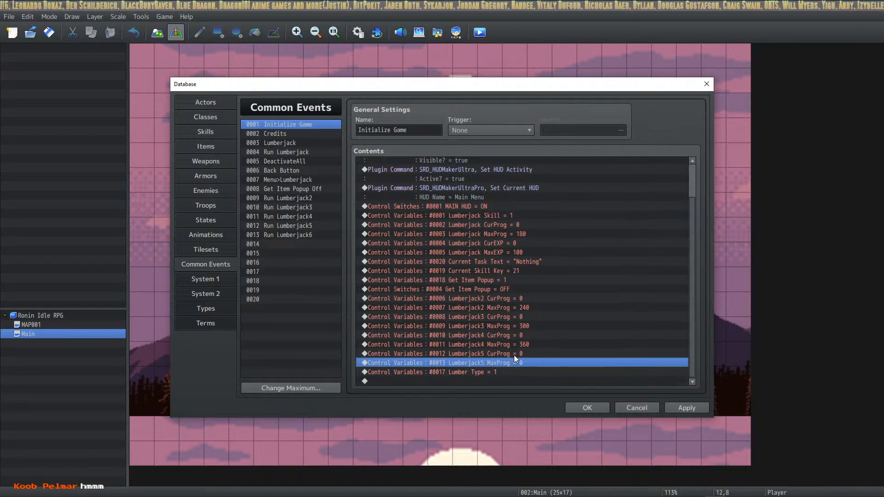
Edit the existing Lumberjack5 MaxProg command in the Initialize Game event to set its constant to 420.
{"action": "double_click", "coordinate": [531, 364]}
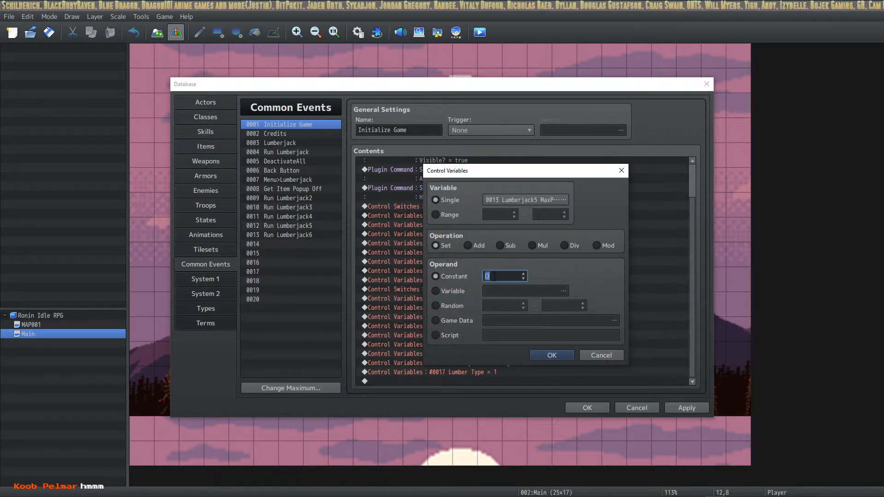
{"action": "left_click", "coordinate": [551, 355]}
{"action": "scroll", "coordinate": [494, 372], "scroll_direction": "down", "scroll_amount": 1}
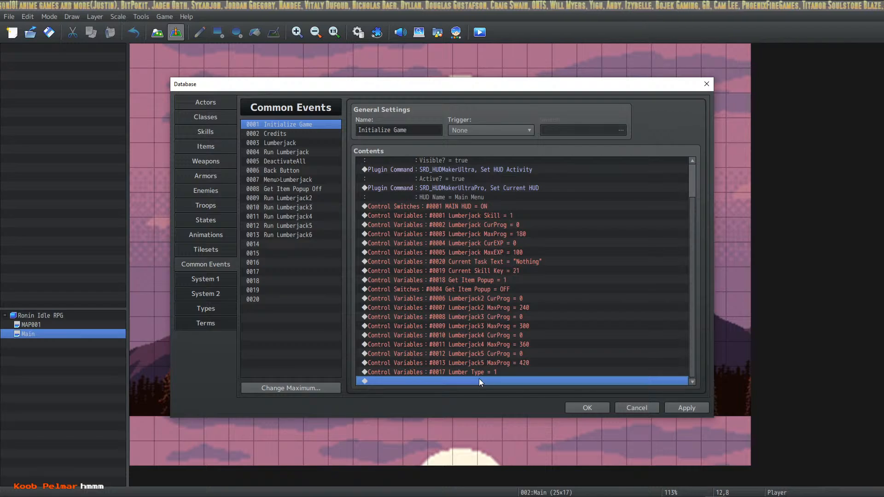
Start a new Control Variables command at the end of the Initialize Game event and open its variable selection.
{"action": "double_click", "coordinate": [479, 378]}
{"action": "left_click", "coordinate": [485, 248]}
{"action": "left_click", "coordinate": [548, 200]}
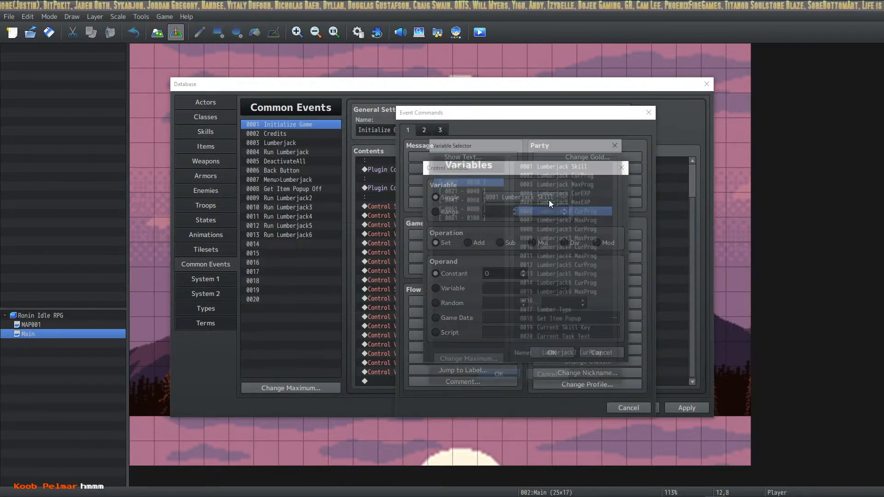
Add a Control Variables command to the Initialize Game event that sets 0014 Lumberjack6 CurProg to constant 0.
{"action": "left_click", "coordinate": [562, 283]}
{"action": "left_click", "coordinate": [507, 377]}
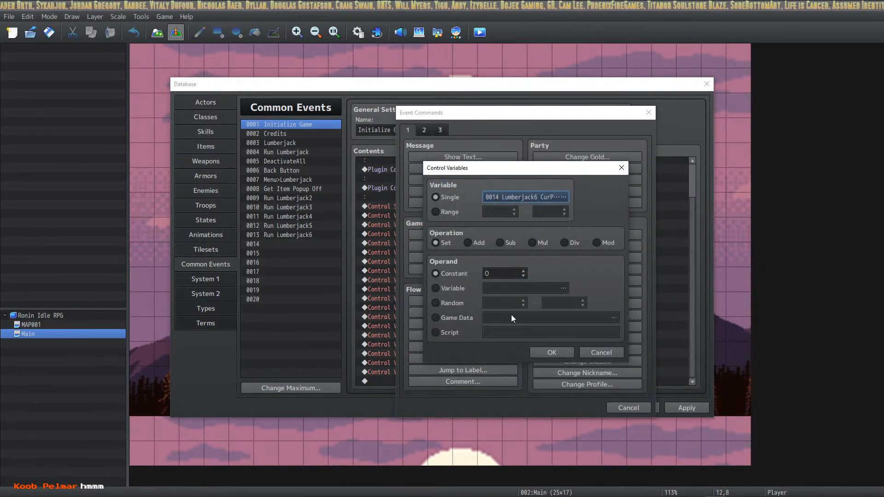
{"action": "left_click", "coordinate": [554, 356]}
Move the Lumber Type = 1 command to the end of the event contents, below the Lumberjack6 CurProg command.
{"action": "left_click", "coordinate": [480, 361]}
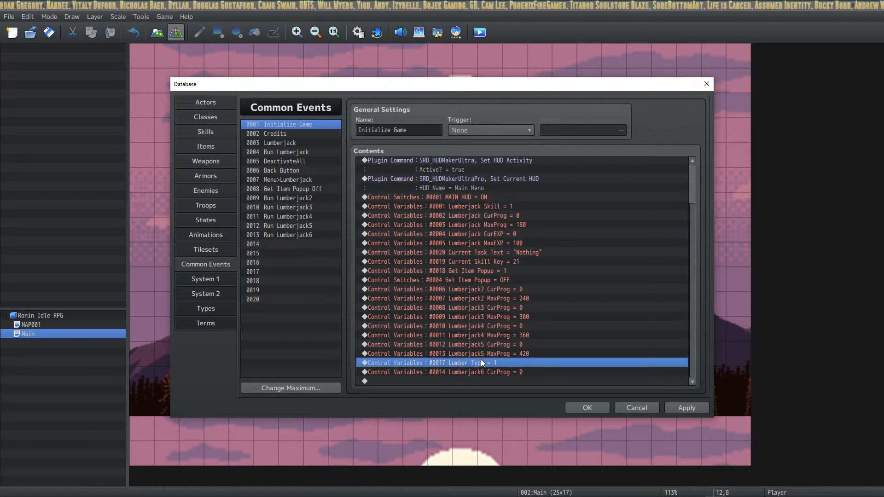
{"action": "key", "text": "Delete"}
{"action": "scroll", "coordinate": [484, 357], "scroll_direction": "up", "scroll_amount": 1}
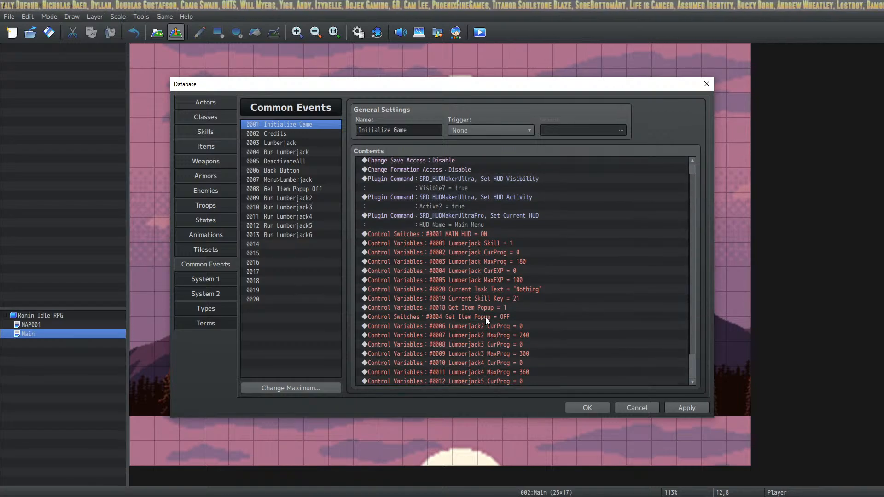
{"action": "scroll", "coordinate": [486, 316], "scroll_direction": "down", "scroll_amount": 1}
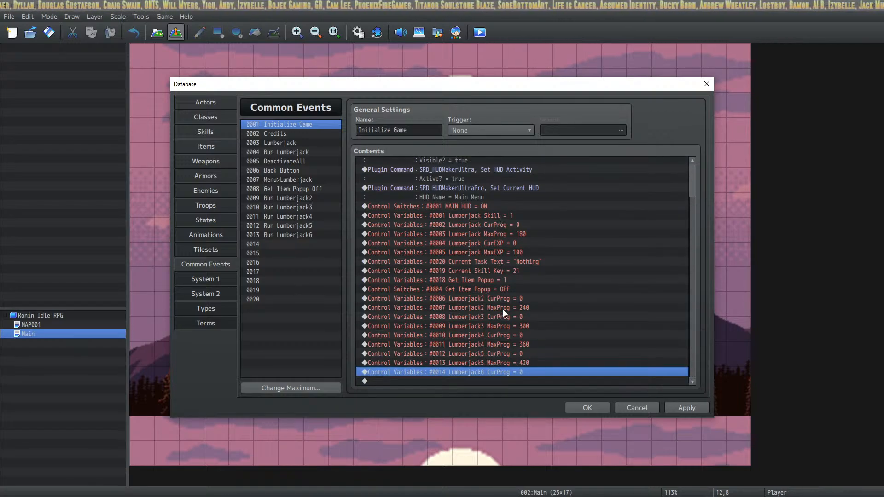
{"action": "left_click", "coordinate": [480, 381]}
{"action": "key", "text": "ctrl+v"}
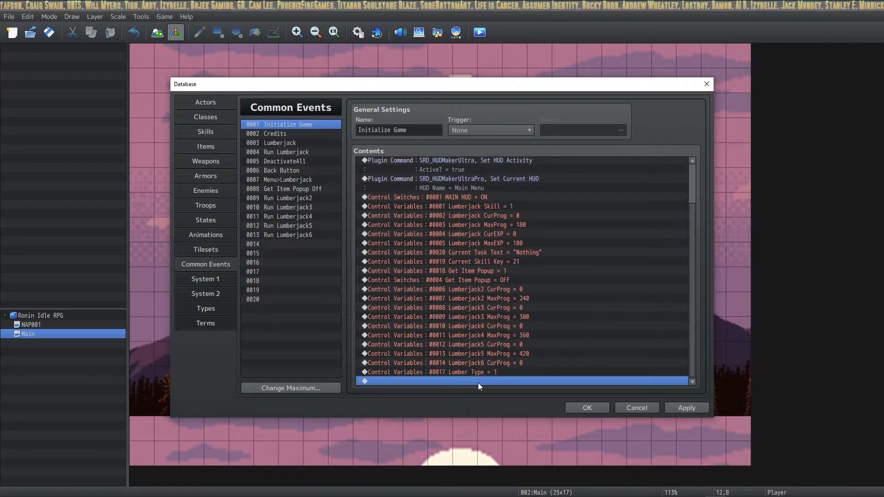
Duplicate the Lumberjack6 CurProg command and change the copy to set 0015 Lumberjack6 MaxProg to constant 480.
{"action": "left_click", "coordinate": [507, 363]}
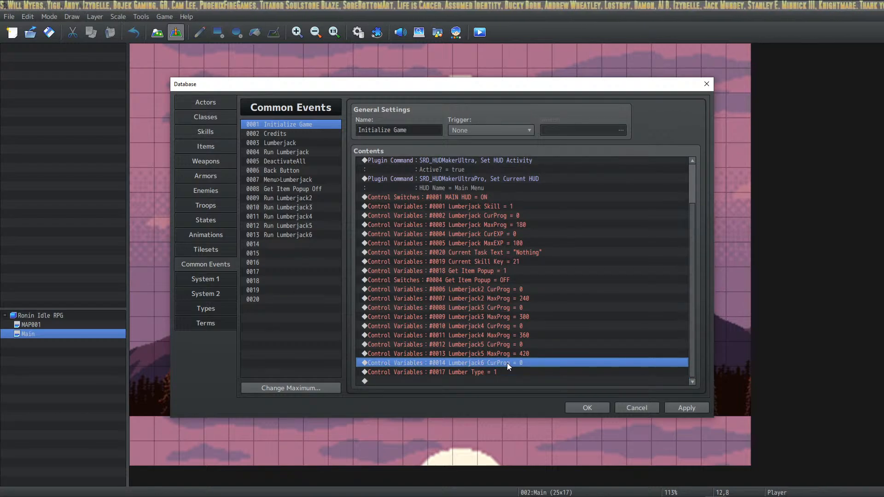
{"action": "key", "text": "ctrl+c"}
{"action": "key", "text": "ctrl+v"}
{"action": "double_click", "coordinate": [507, 371]}
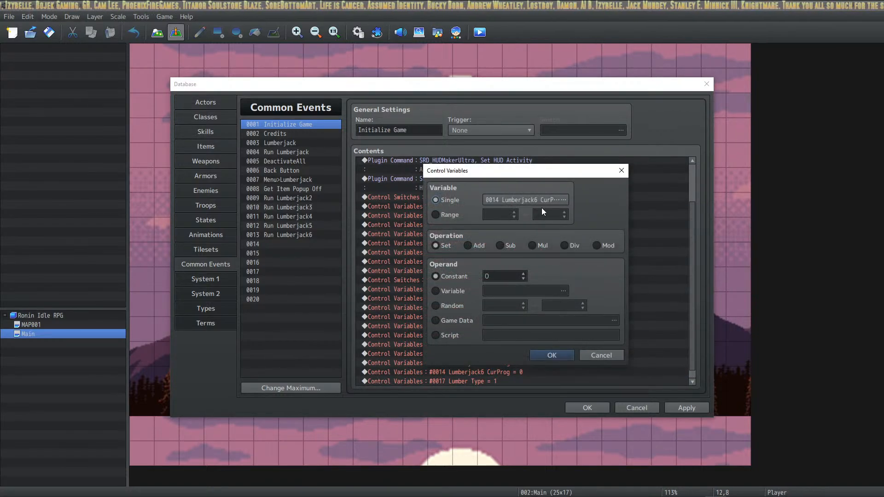
{"action": "left_click", "coordinate": [542, 208]}
{"action": "left_click", "coordinate": [582, 295]}
{"action": "left_click", "coordinate": [501, 380]}
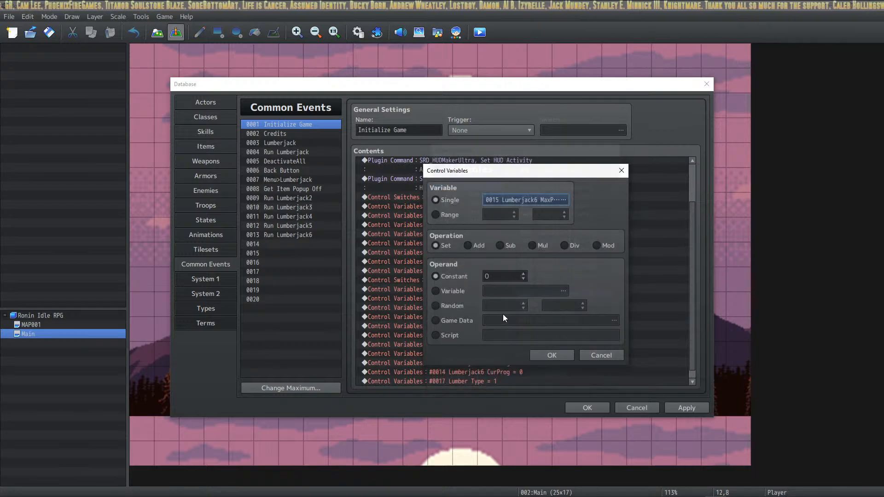
{"action": "double_click", "coordinate": [506, 277]}
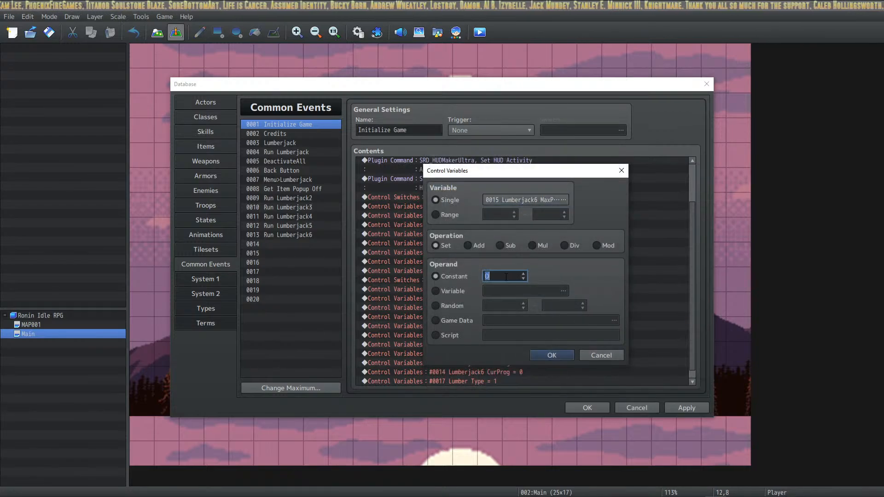
{"action": "type", "text": "480"}
{"action": "left_click", "coordinate": [555, 356]}
Compare the MaxProg values assigned to the lumberjack variables from the first one through Lumberjack6.
{"action": "left_click", "coordinate": [540, 353]}
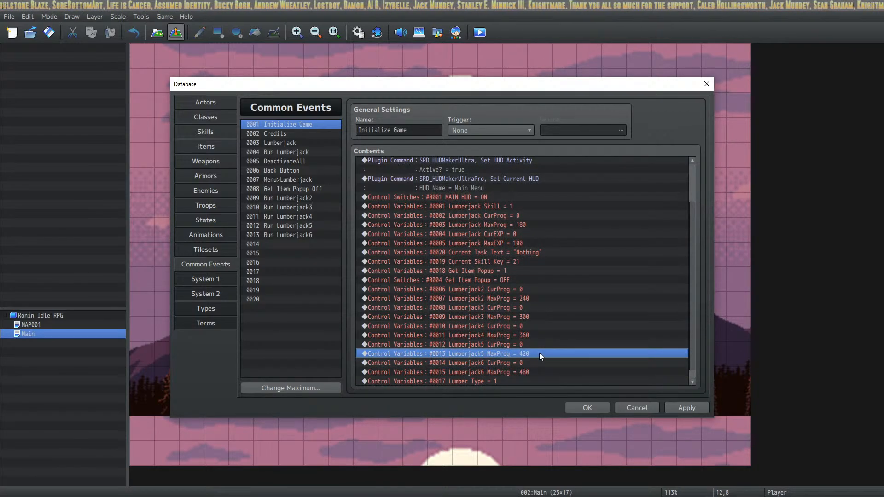
{"action": "left_click", "coordinate": [540, 225]}
{"action": "left_click", "coordinate": [543, 298]}
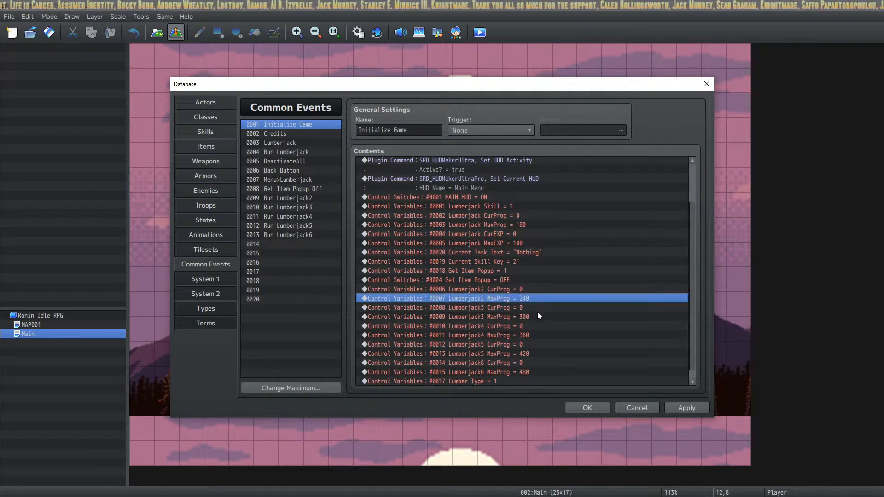
{"action": "left_click", "coordinate": [538, 317]}
{"action": "left_click", "coordinate": [534, 336]}
{"action": "left_click", "coordinate": [531, 355]}
{"action": "left_click", "coordinate": [532, 372]}
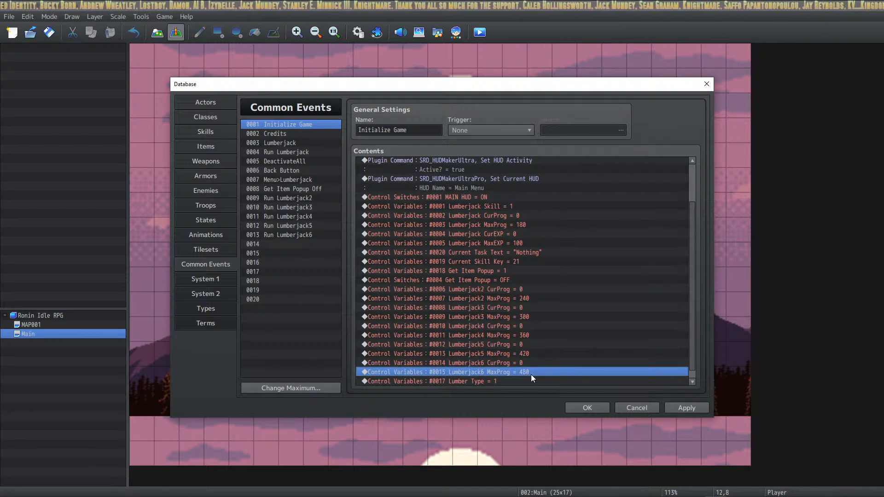
Apply the Initialize Game changes and close the database.
{"action": "left_click", "coordinate": [677, 408]}
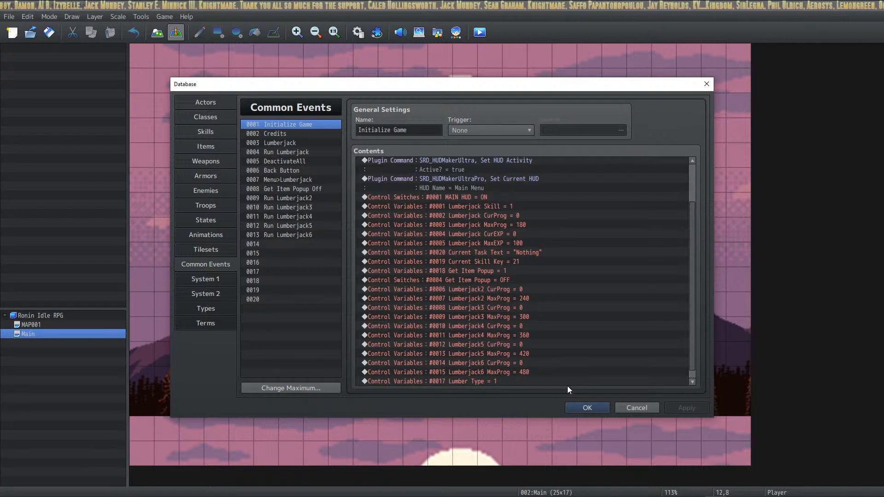
{"action": "left_click", "coordinate": [528, 373]}
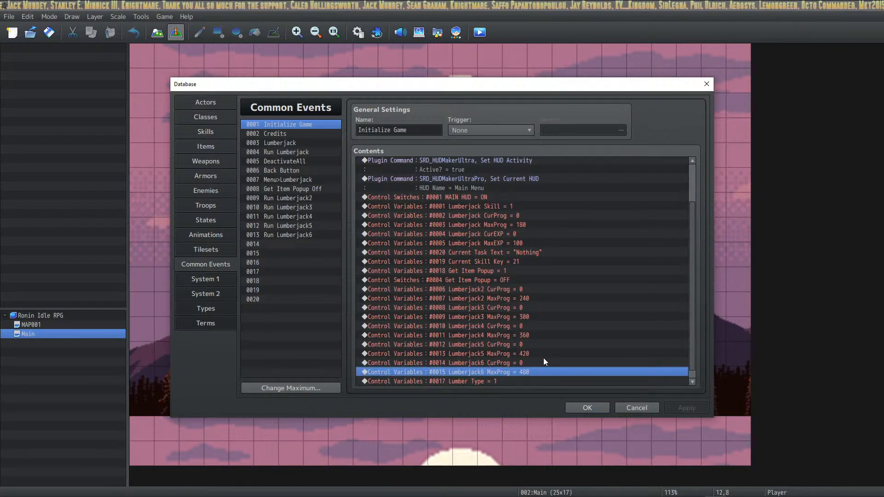
{"action": "scroll", "coordinate": [541, 358], "scroll_direction": "down", "scroll_amount": 1}
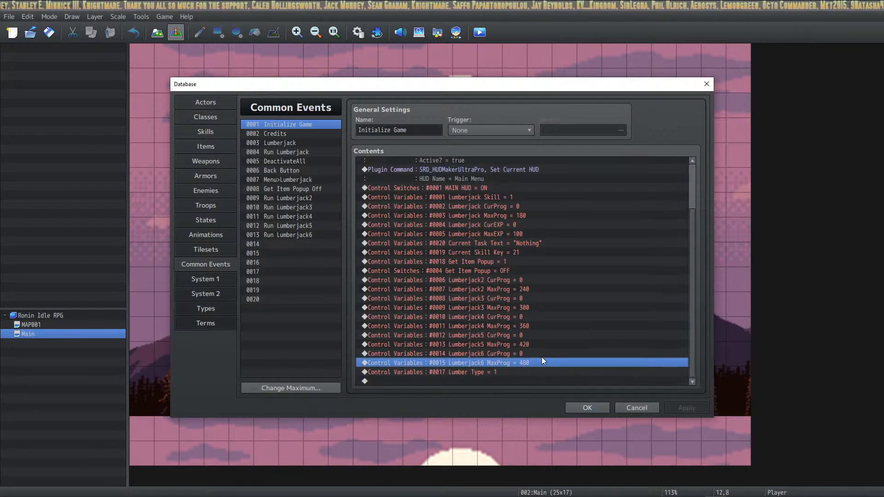
{"action": "left_click", "coordinate": [581, 407]}
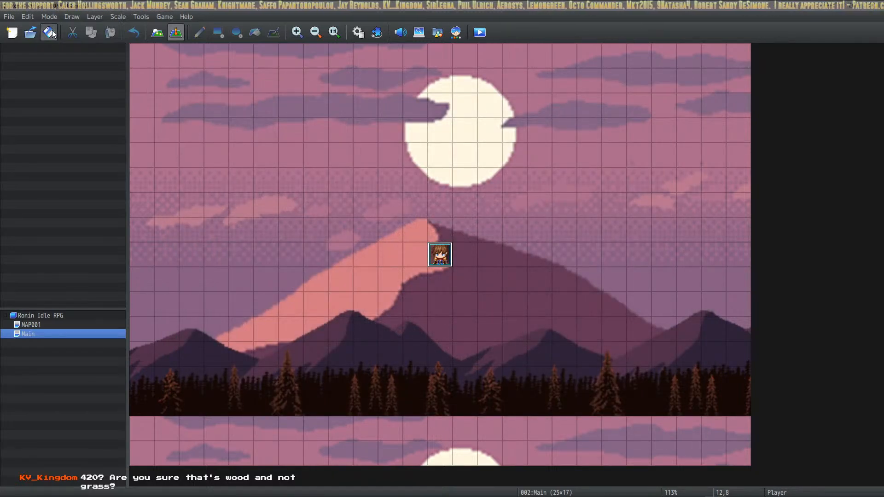
Playtest the project with a new game and open the Lumberjack skill screen.
{"action": "left_click", "coordinate": [480, 33]}
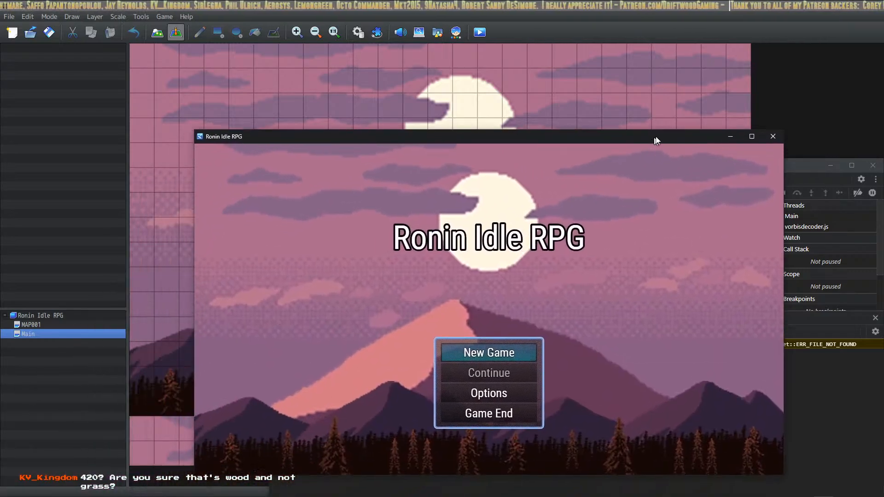
{"action": "left_click", "coordinate": [540, 354]}
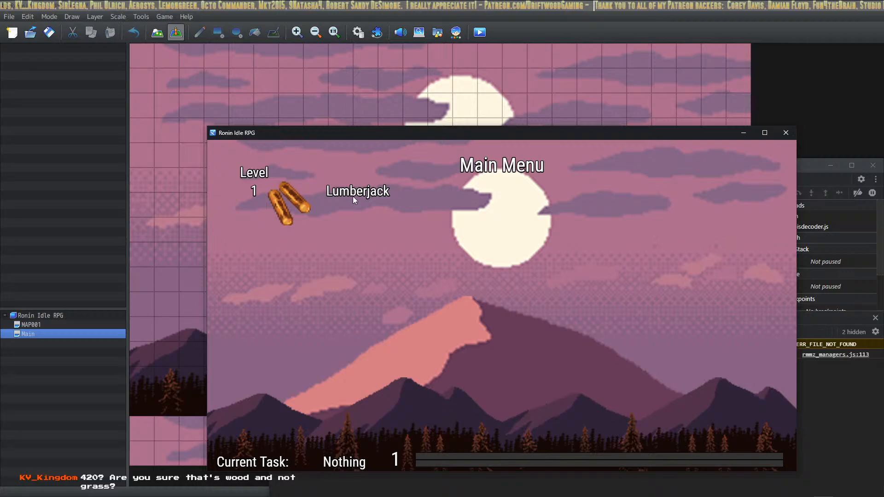
{"action": "left_click", "coordinate": [354, 193]}
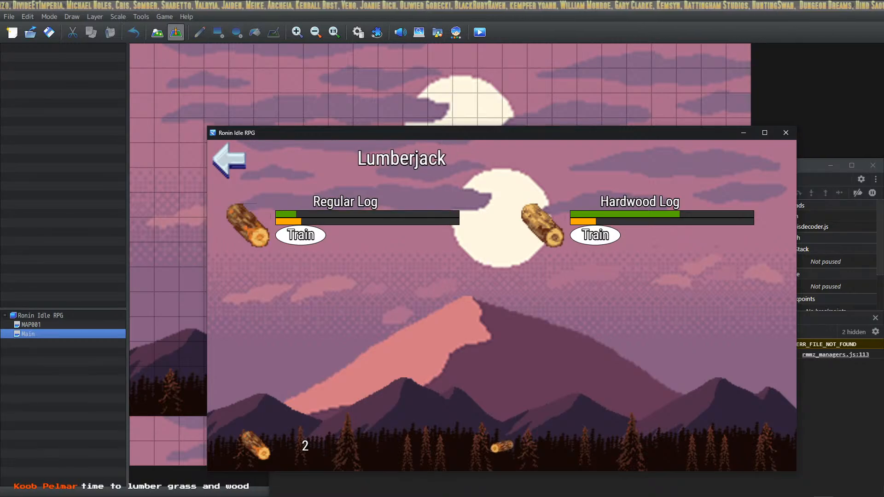
Switch to Calculator, clear the old result and divide 180 by 10.
{"action": "key", "text": "alt+Tab"}
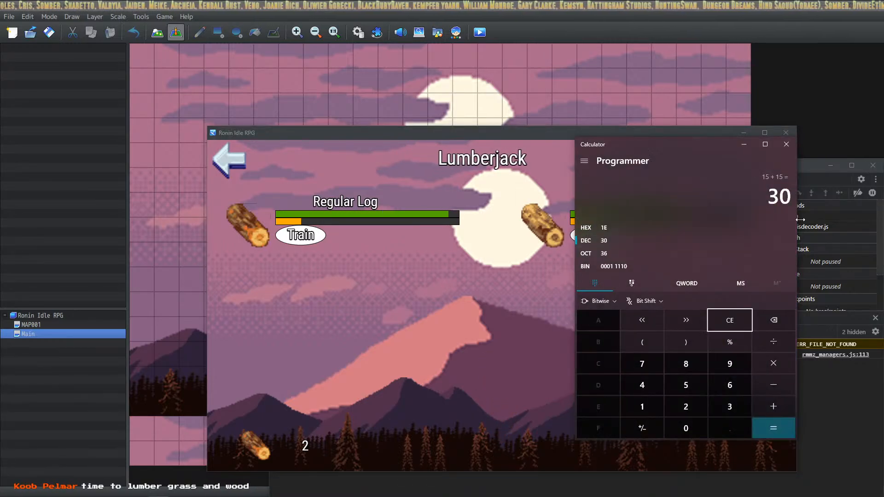
{"action": "left_click", "coordinate": [731, 321]}
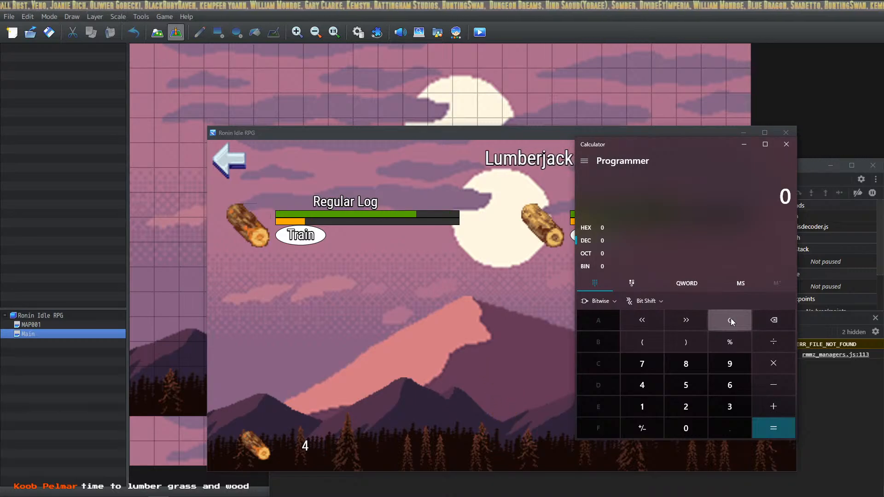
{"action": "type", "text": "180"}
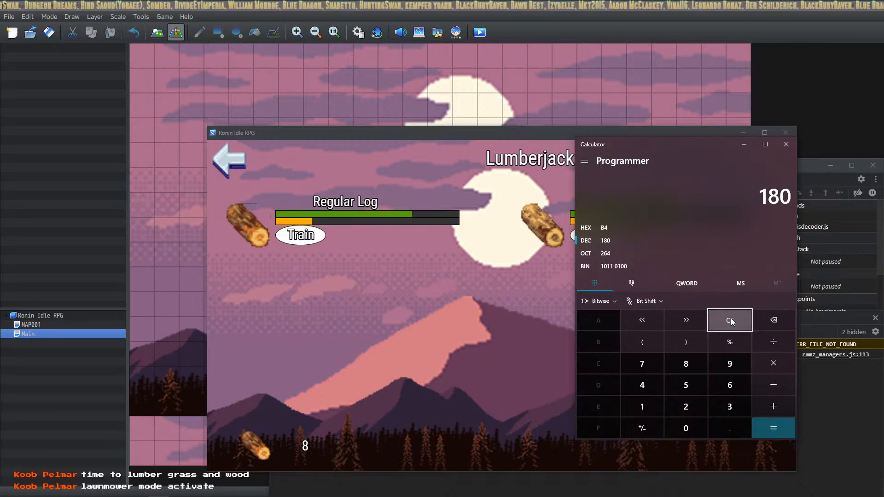
{"action": "key", "text": "slash"}
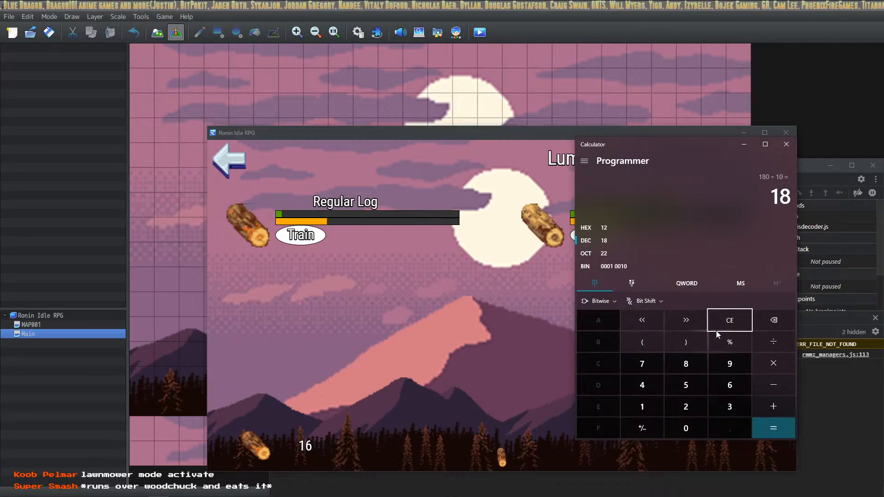
Try to calculate 1 divided by 3 in Programmer mode, clearing the entry and repeating the division once.
{"action": "left_click", "coordinate": [736, 322]}
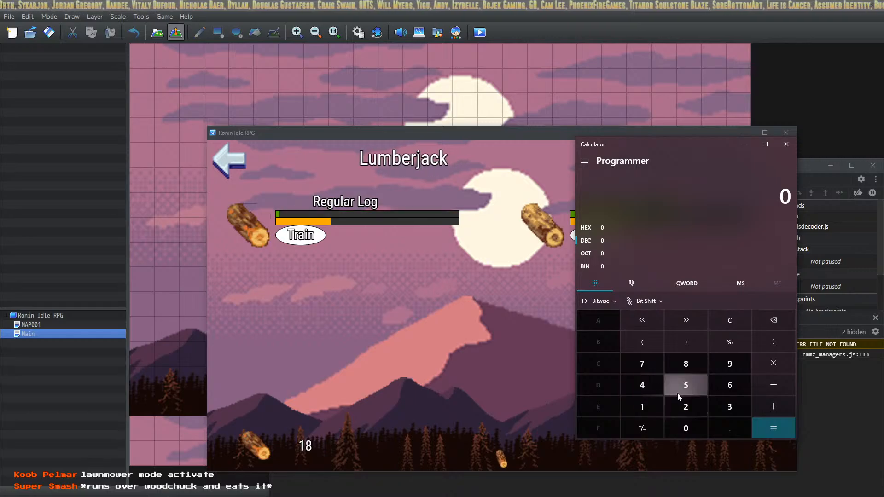
{"action": "left_click", "coordinate": [722, 406]}
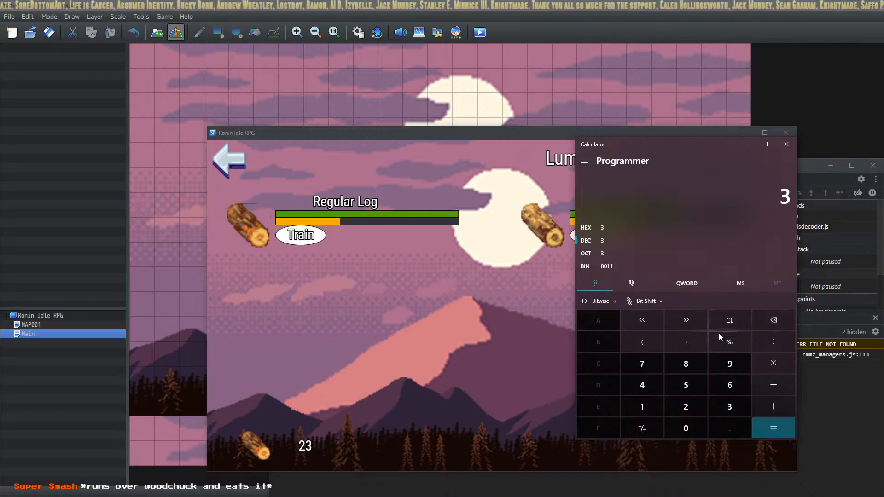
{"action": "left_click", "coordinate": [730, 323]}
{"action": "left_click", "coordinate": [642, 407]}
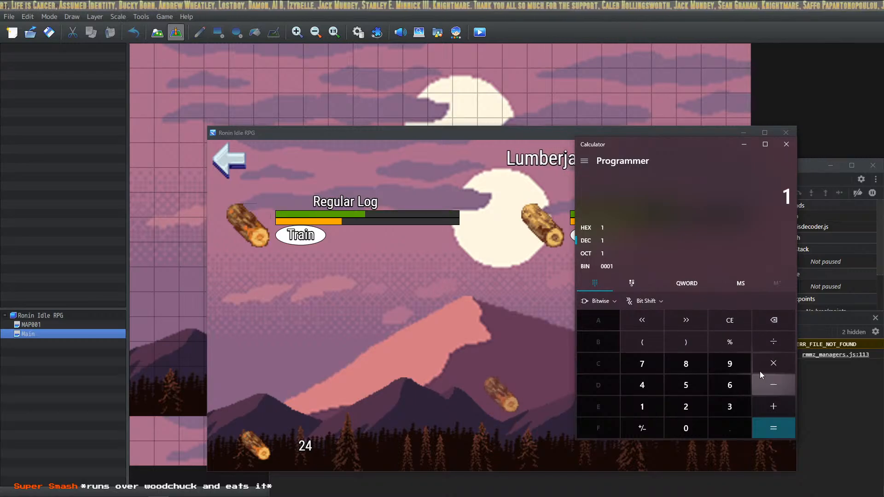
{"action": "left_click", "coordinate": [774, 342]}
{"action": "left_click", "coordinate": [770, 423]}
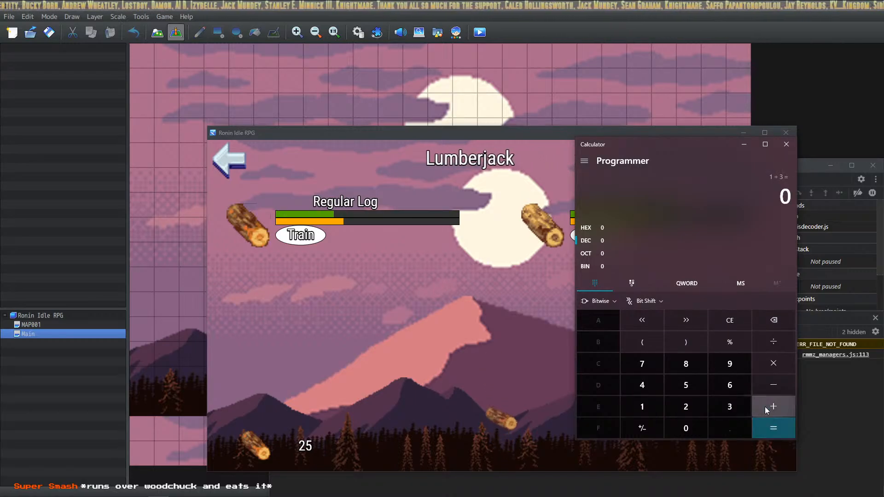
{"action": "left_click", "coordinate": [735, 320]}
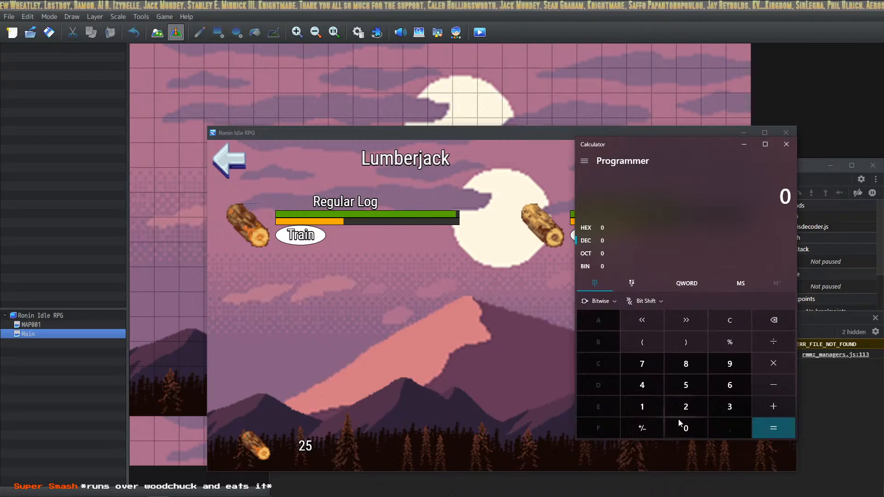
{"action": "left_click", "coordinate": [645, 407]}
{"action": "left_click", "coordinate": [777, 341]}
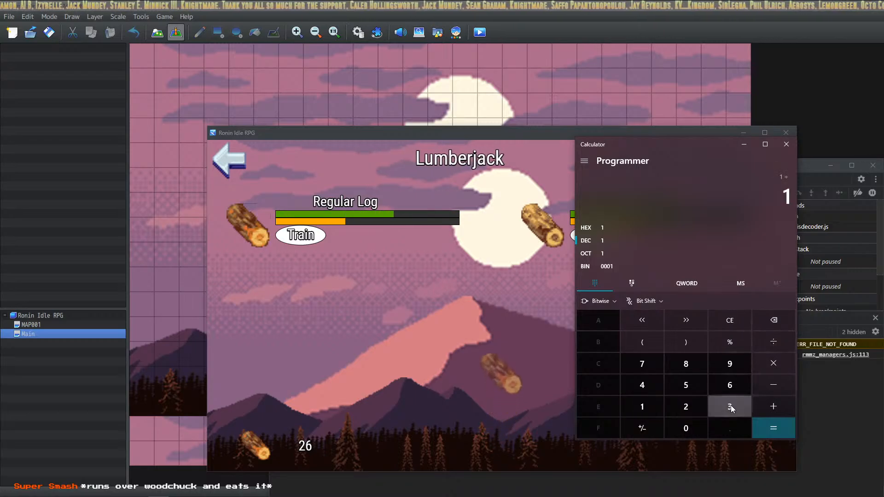
{"action": "left_click", "coordinate": [774, 429]}
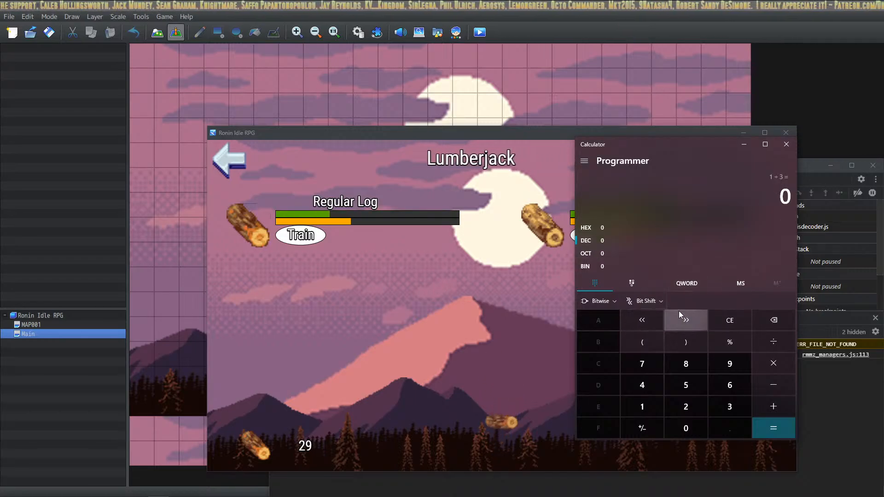
Change the calculator to Standard mode, divide 1 by 3 and highlight the first two decimal digits of the result.
{"action": "left_click", "coordinate": [584, 160]}
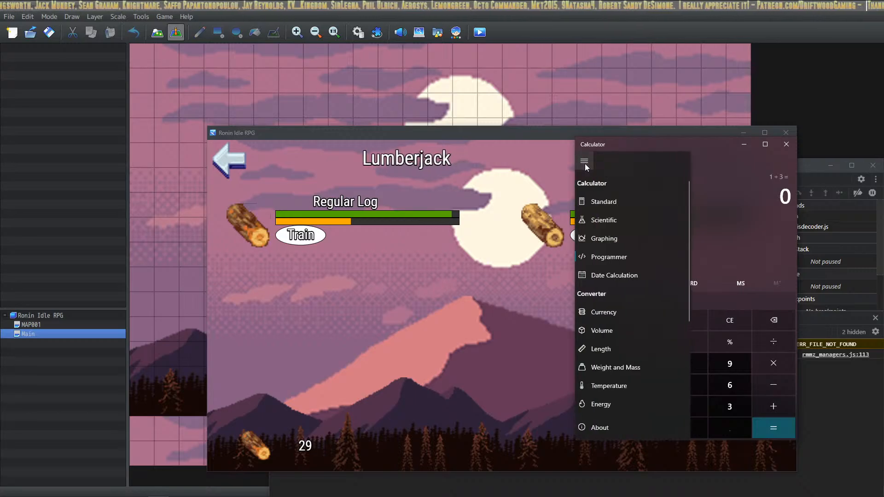
{"action": "left_click", "coordinate": [608, 202]}
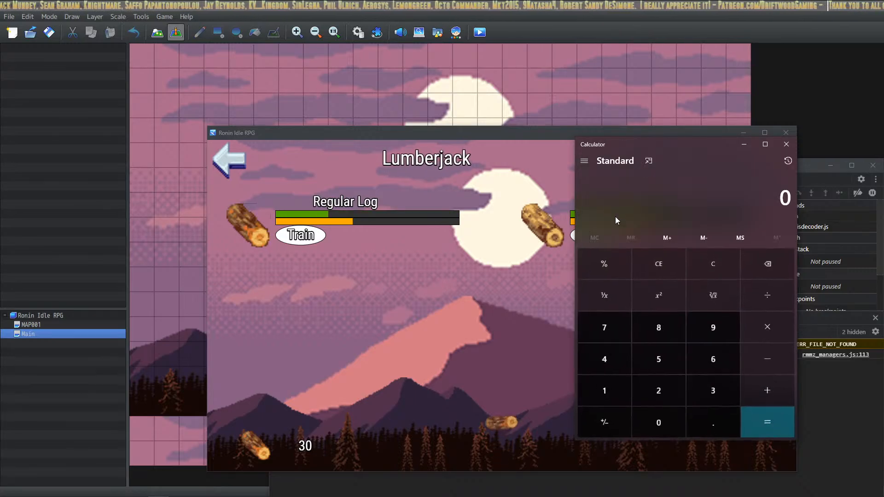
{"action": "left_click", "coordinate": [594, 396]}
{"action": "left_click", "coordinate": [697, 394]}
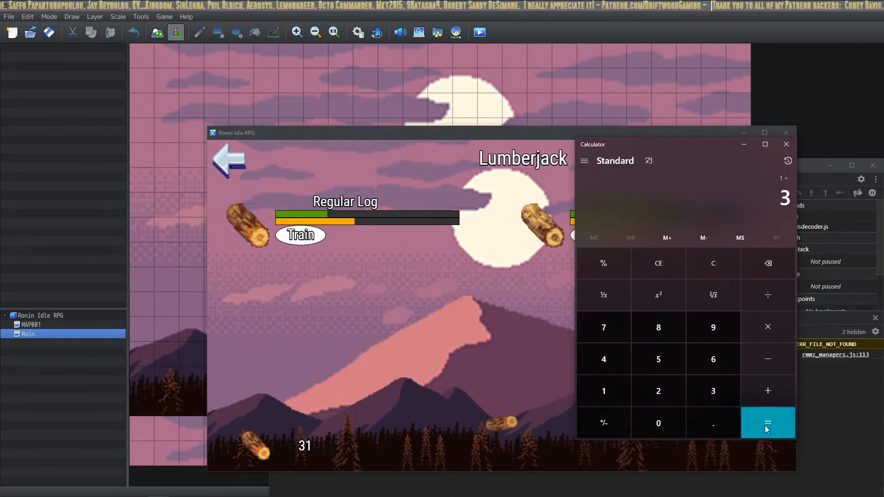
{"action": "left_click", "coordinate": [760, 422]}
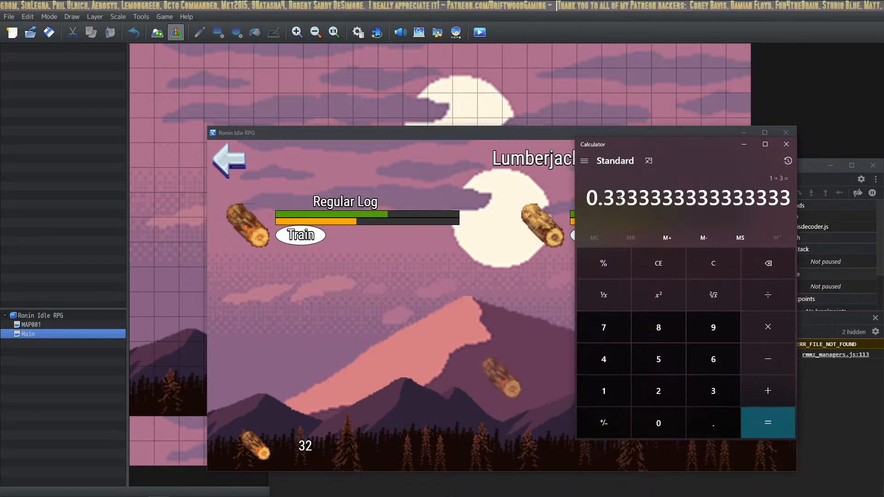
{"action": "left_click_drag", "start_coordinate": [606, 202], "coordinate": [626, 200]}
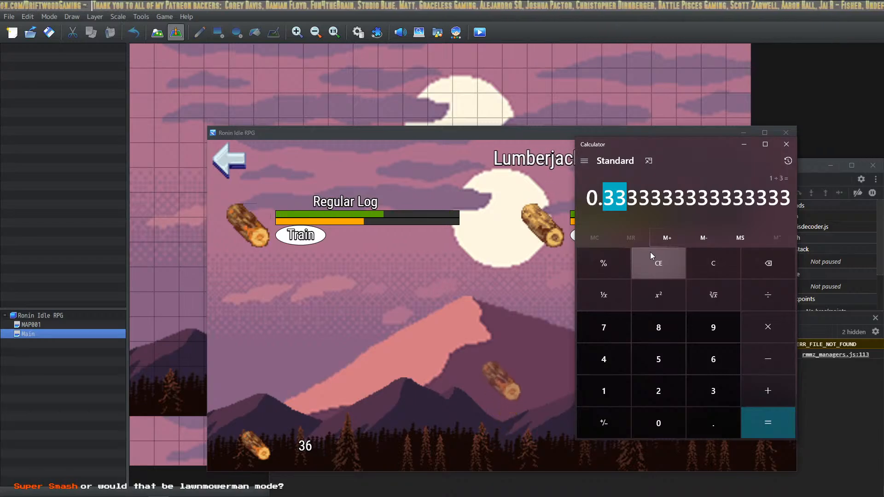
Clear the calculator result, close the running playtest and minimize the calculator.
{"action": "left_click", "coordinate": [712, 270]}
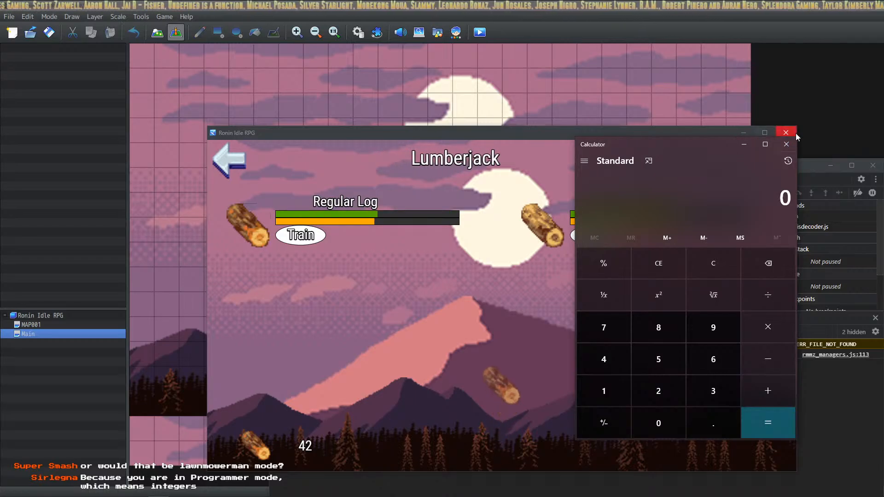
{"action": "left_click", "coordinate": [786, 132]}
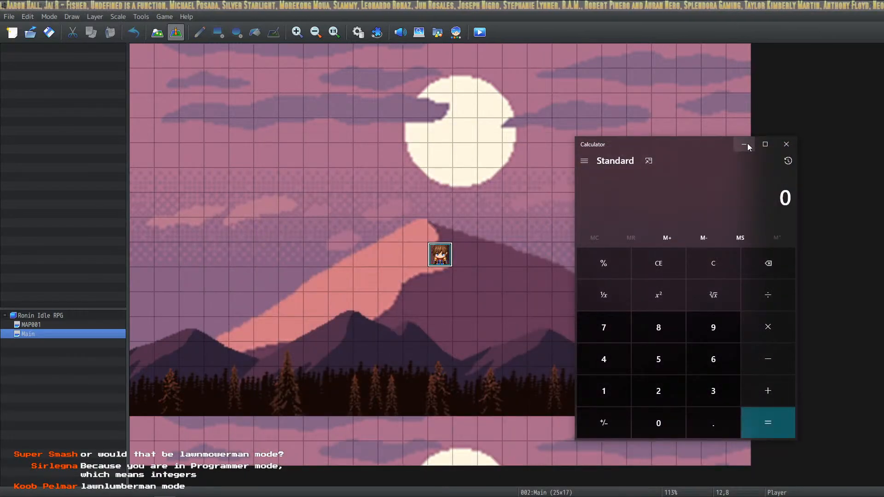
{"action": "left_click", "coordinate": [744, 145]}
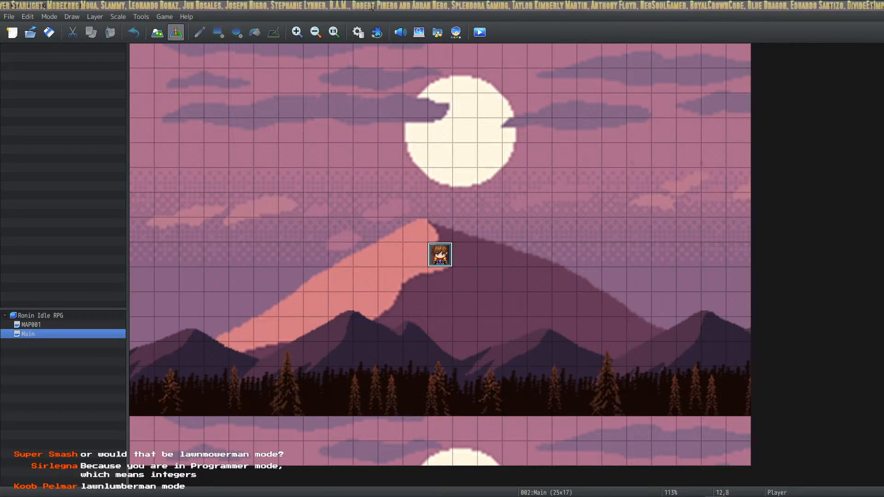
In the database's Lumberjack common event, set the Lumberjack CurEXP gain for Lumber Type 1 to 9.
{"action": "left_click", "coordinate": [359, 33]}
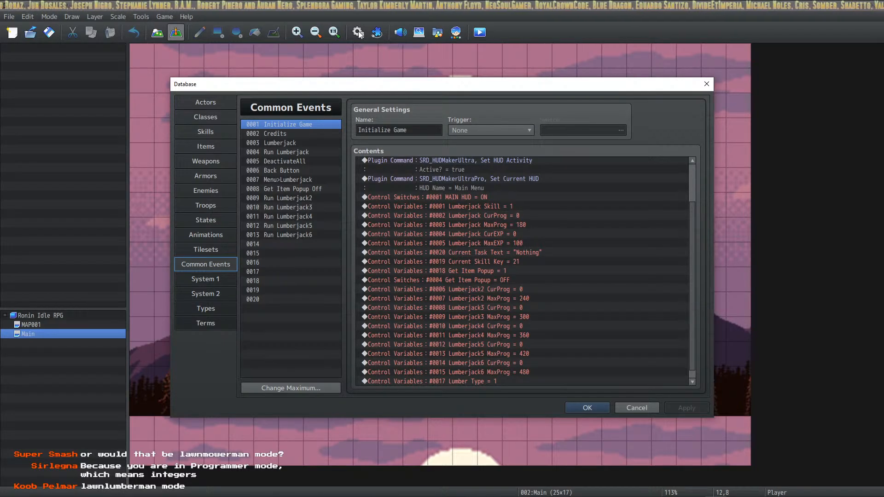
{"action": "left_click", "coordinate": [302, 144]}
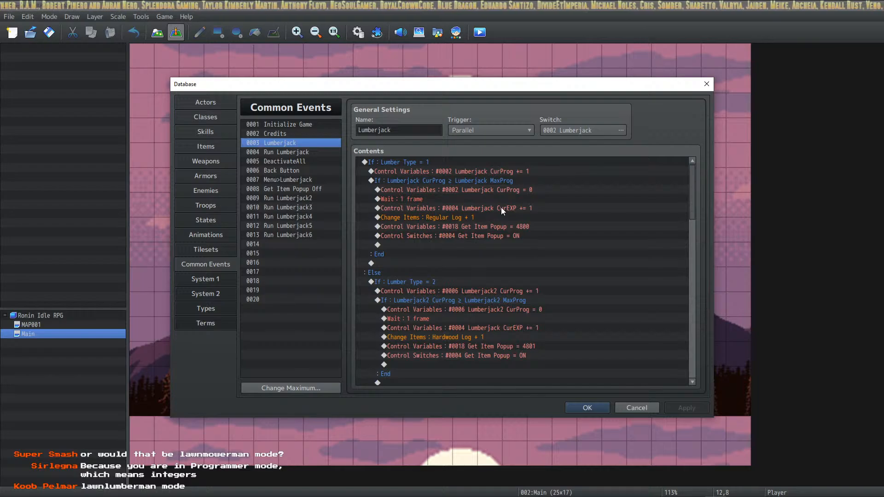
{"action": "left_click", "coordinate": [523, 208]}
{"action": "right_click", "coordinate": [519, 209]}
{"action": "left_click", "coordinate": [526, 228]}
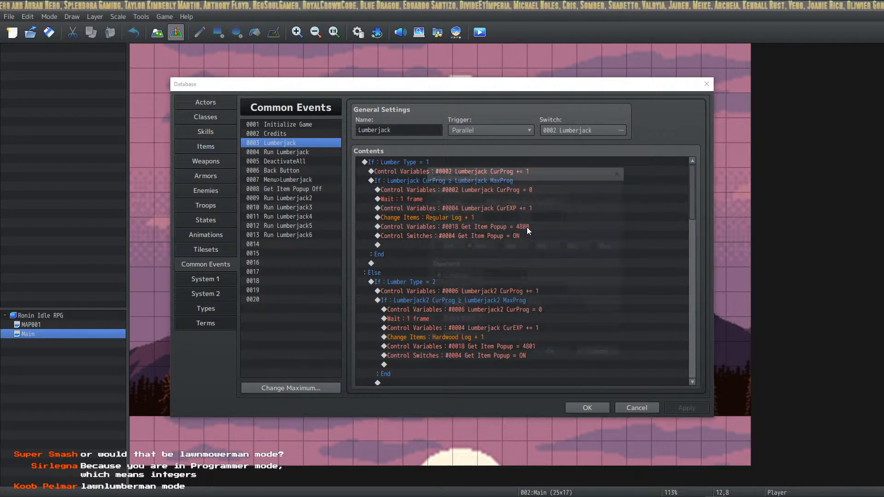
{"action": "type", "text": "9"}
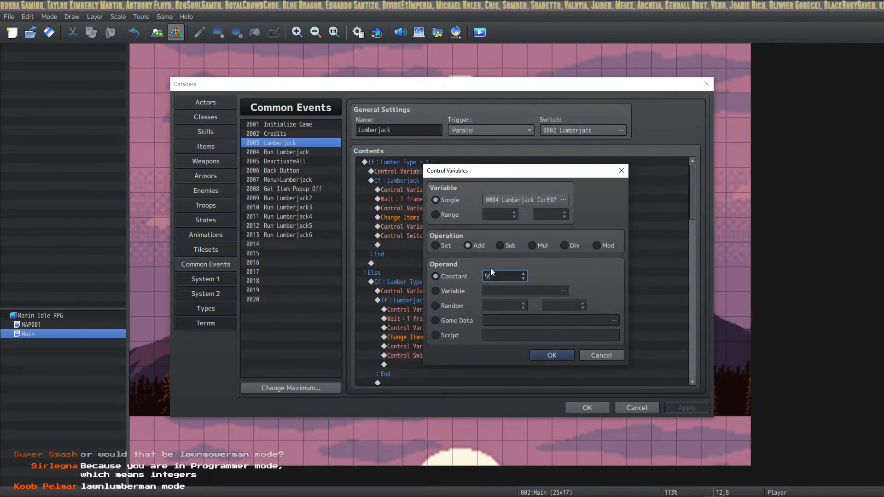
{"action": "left_click", "coordinate": [552, 356]}
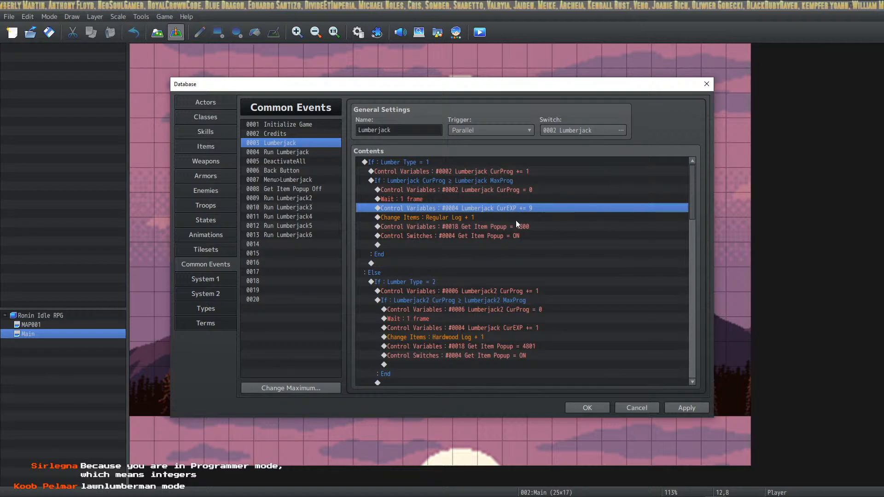
Set the constant added to Lumberjack CurEXP in the Lumber Type 2 branch to 12.
{"action": "left_click", "coordinate": [530, 329]}
{"action": "right_click", "coordinate": [530, 329]}
{"action": "left_click", "coordinate": [542, 345]}
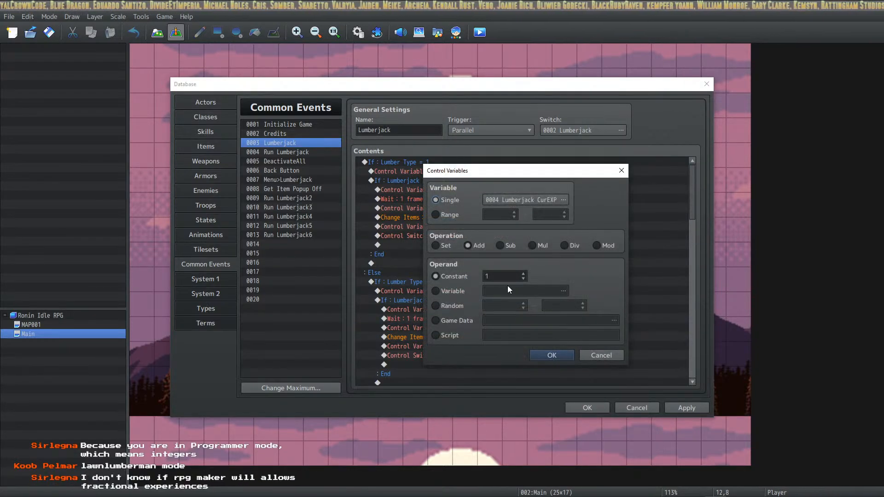
{"action": "double_click", "coordinate": [502, 275]}
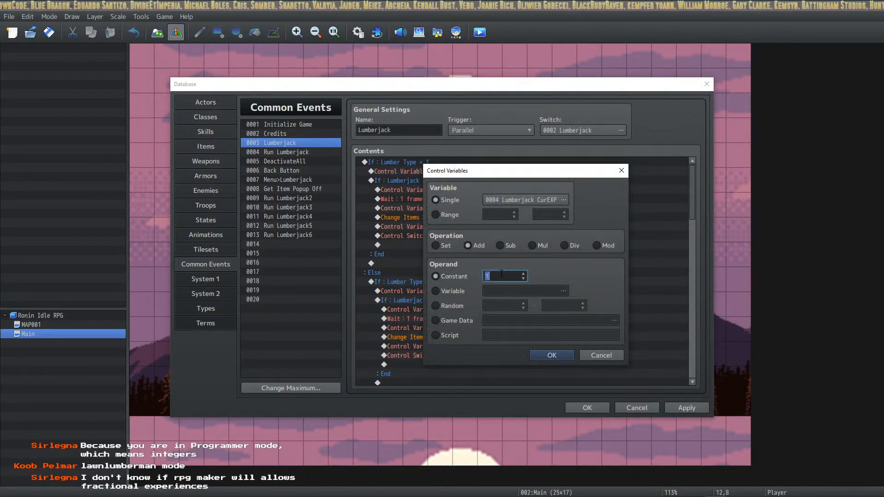
{"action": "left_click", "coordinate": [539, 357]}
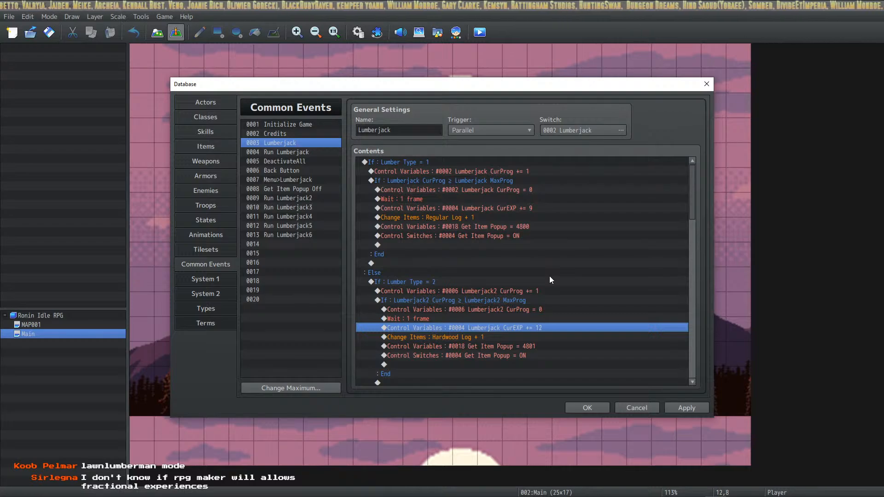
Set the constant added to Lumberjack CurEXP in the Lumber Type 3 branch to 15.
{"action": "scroll", "coordinate": [535, 228], "scroll_direction": "down", "scroll_amount": 4}
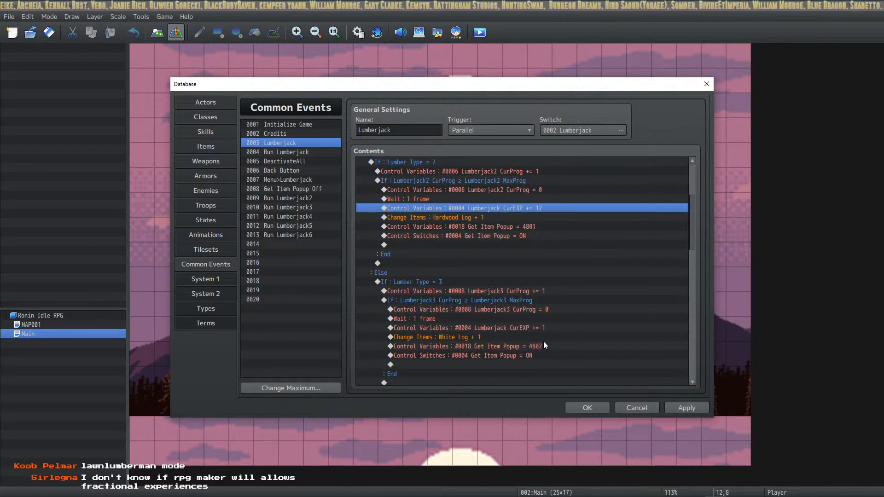
{"action": "right_click", "coordinate": [532, 328]}
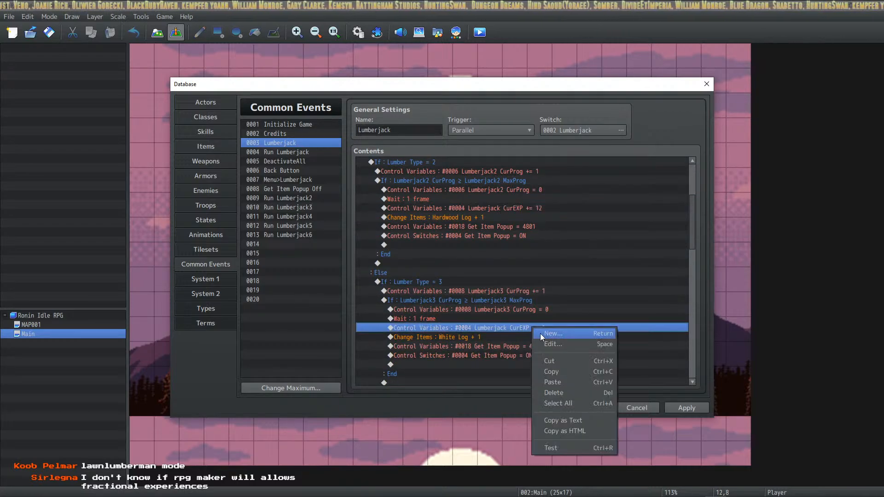
{"action": "left_click", "coordinate": [550, 344]}
{"action": "double_click", "coordinate": [500, 272]}
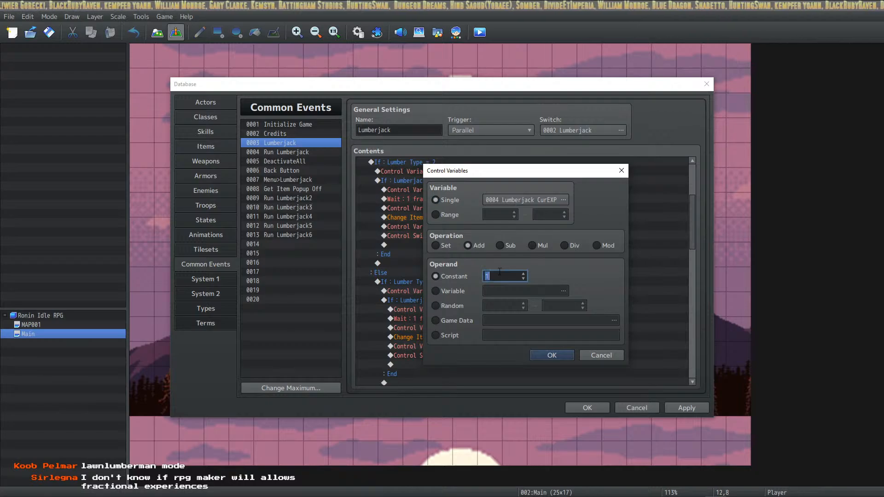
{"action": "left_click", "coordinate": [542, 357]}
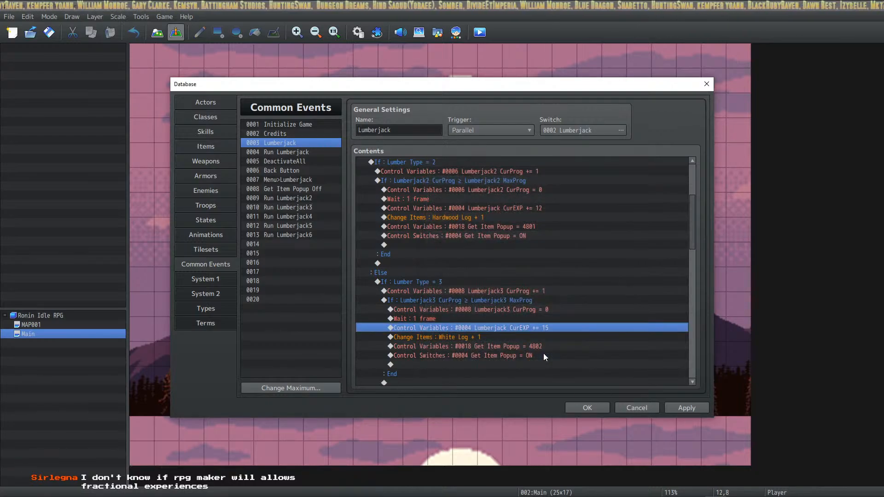
Set the constant added to Lumberjack CurEXP in the Lumber Type 4 branch to 18.
{"action": "scroll", "coordinate": [546, 248], "scroll_direction": "down", "scroll_amount": 4}
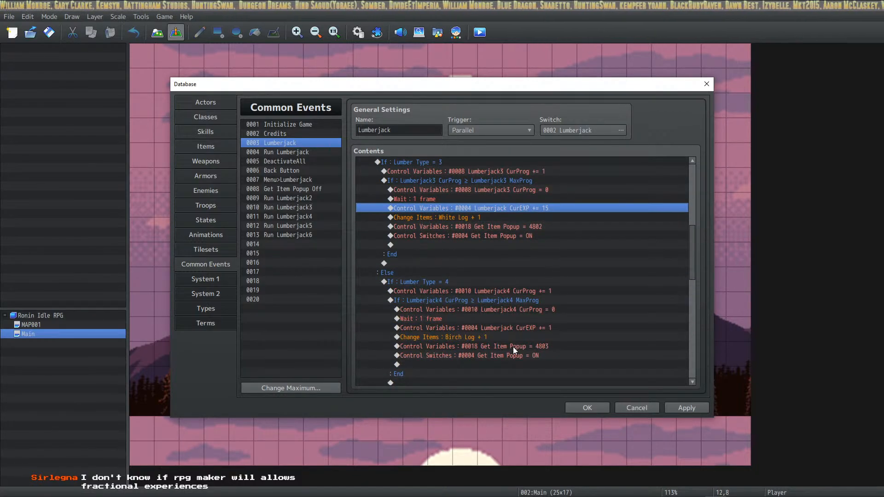
{"action": "right_click", "coordinate": [524, 329]}
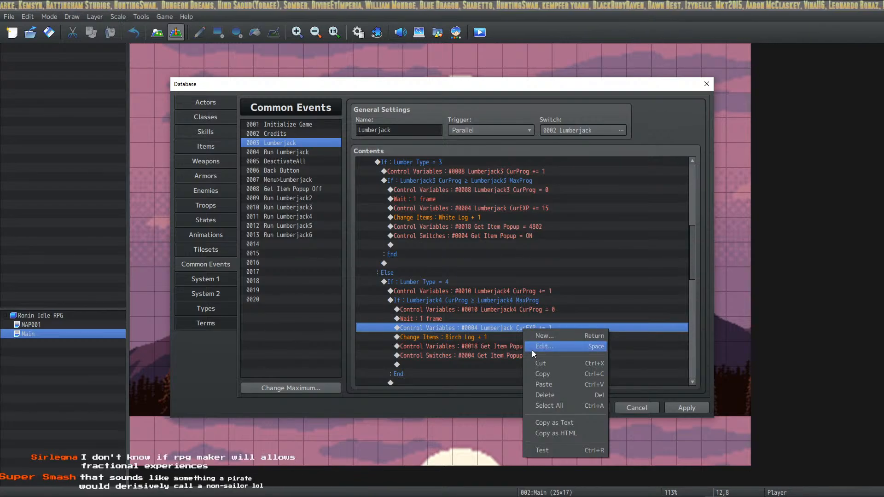
{"action": "left_click", "coordinate": [532, 350]}
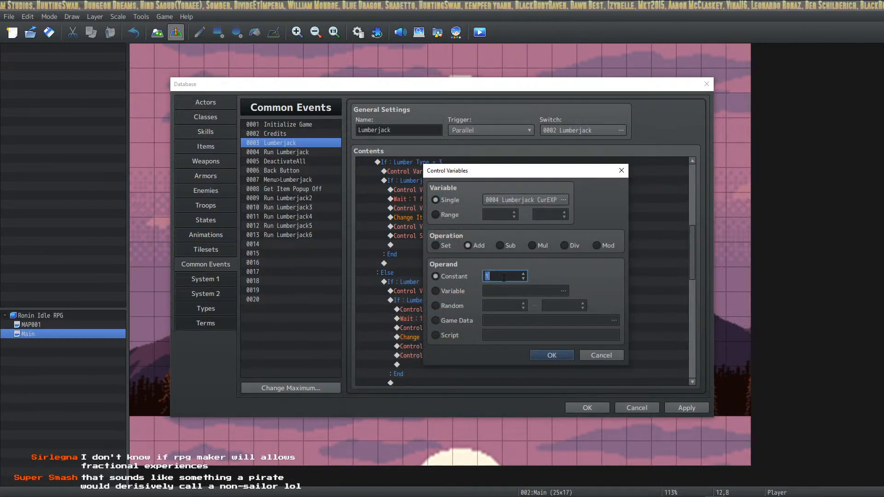
{"action": "left_click", "coordinate": [563, 358]}
Set the constant added to Lumberjack CurEXP in the Lumber Type 5 branch to 21.
{"action": "scroll", "coordinate": [559, 338], "scroll_direction": "up", "scroll_amount": 6}
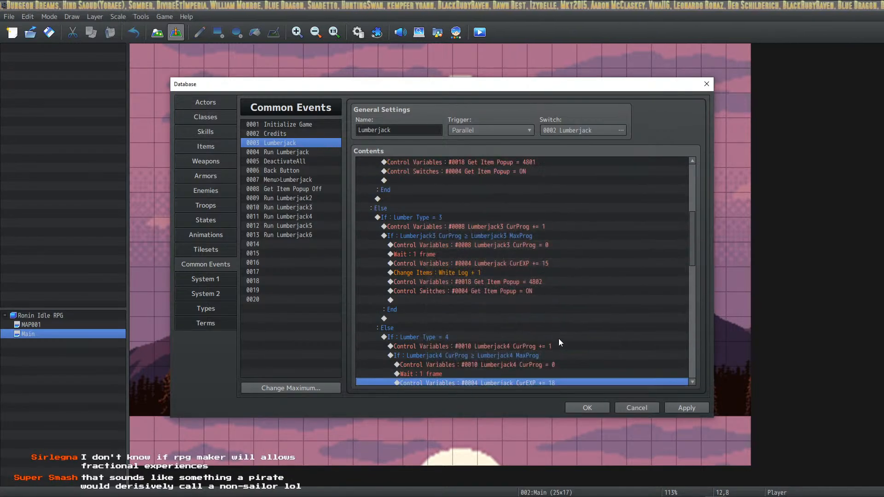
{"action": "scroll", "coordinate": [564, 249], "scroll_direction": "down", "scroll_amount": 12}
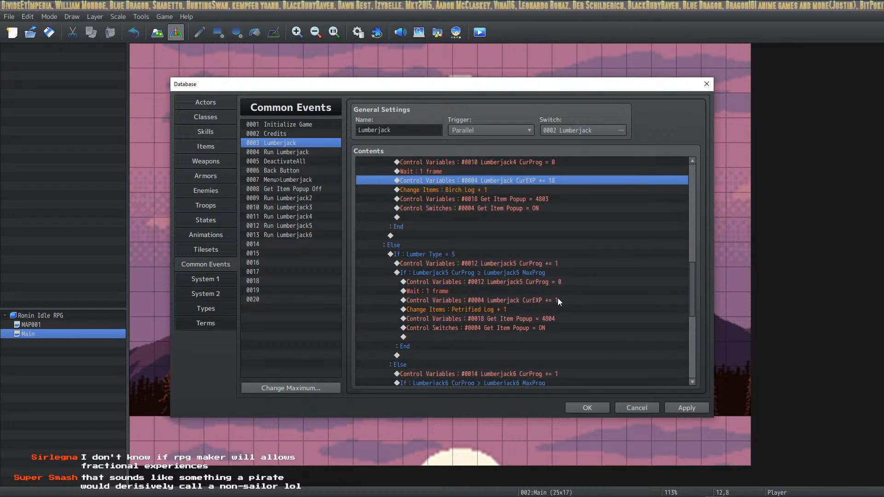
{"action": "double_click", "coordinate": [555, 300]}
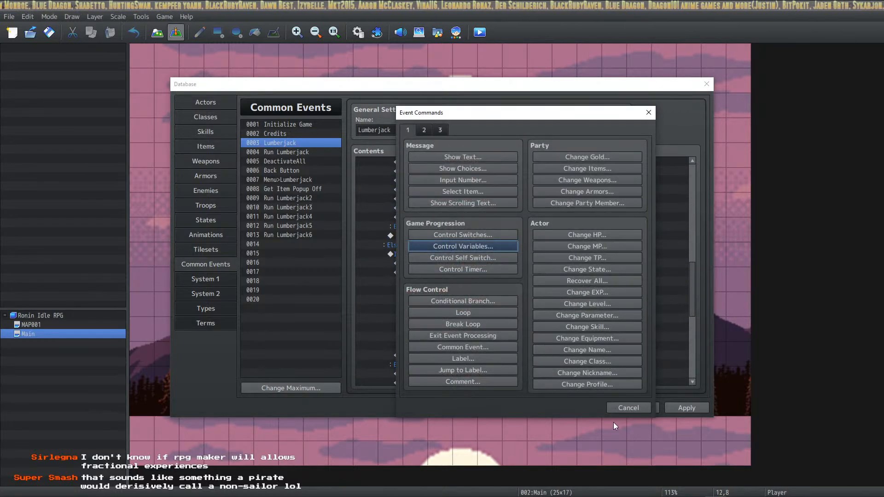
{"action": "left_click", "coordinate": [625, 409]}
{"action": "right_click", "coordinate": [543, 299]}
{"action": "left_click", "coordinate": [559, 316]}
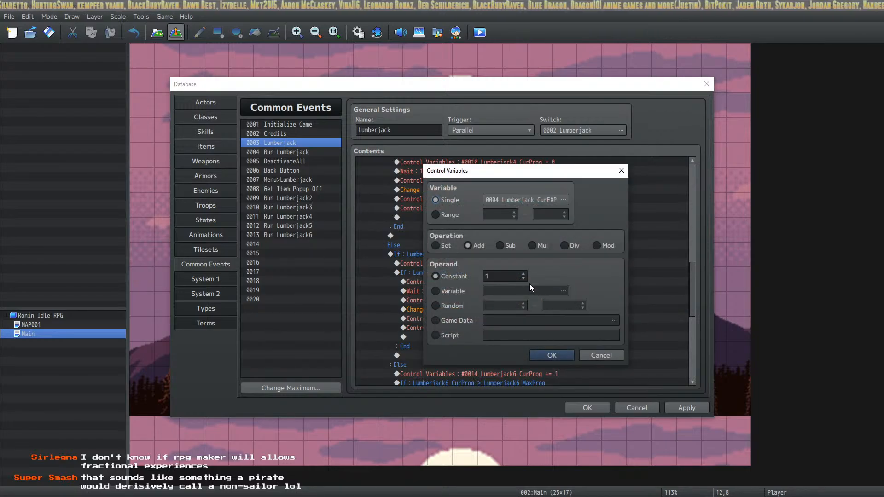
{"action": "left_click", "coordinate": [553, 356]}
Set the constant added to Lumberjack CurEXP in the final Lumberjack6 branch, which awards the Driftwood Log, to 24.
{"action": "scroll", "coordinate": [567, 286], "scroll_direction": "down", "scroll_amount": 4}
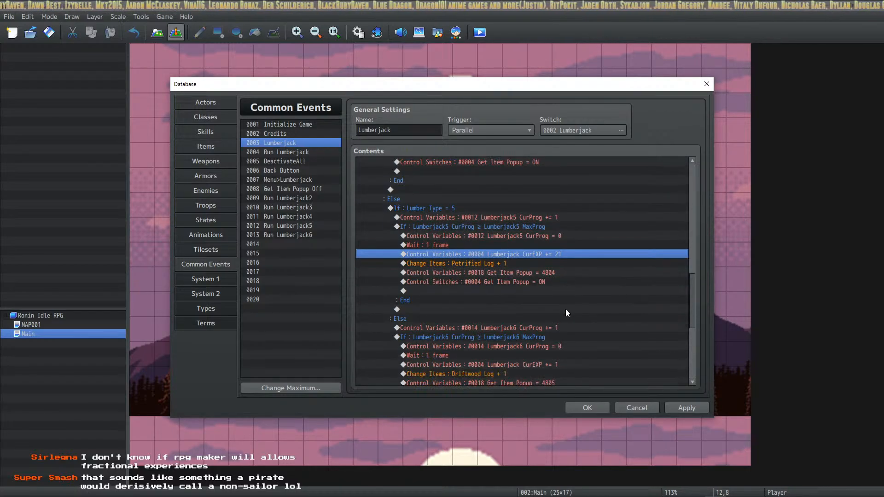
{"action": "scroll", "coordinate": [550, 307], "scroll_direction": "down", "scroll_amount": 1}
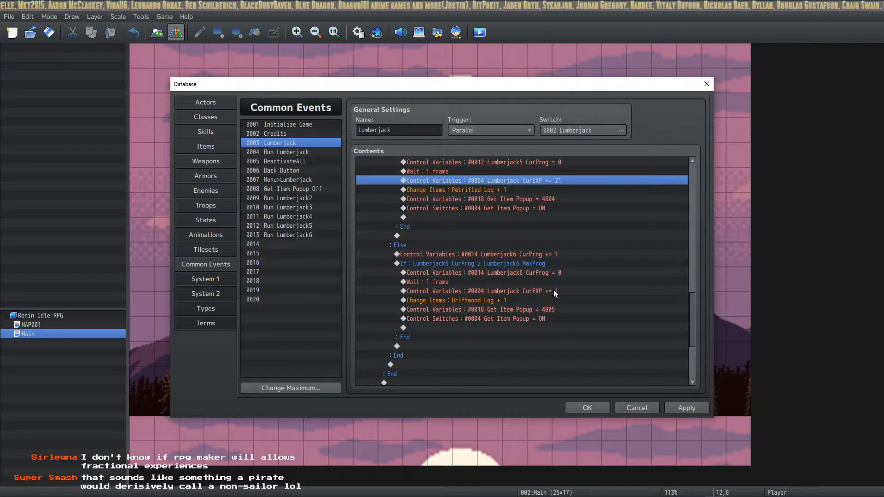
{"action": "right_click", "coordinate": [554, 291]}
{"action": "left_click", "coordinate": [559, 306]}
{"action": "double_click", "coordinate": [494, 279]}
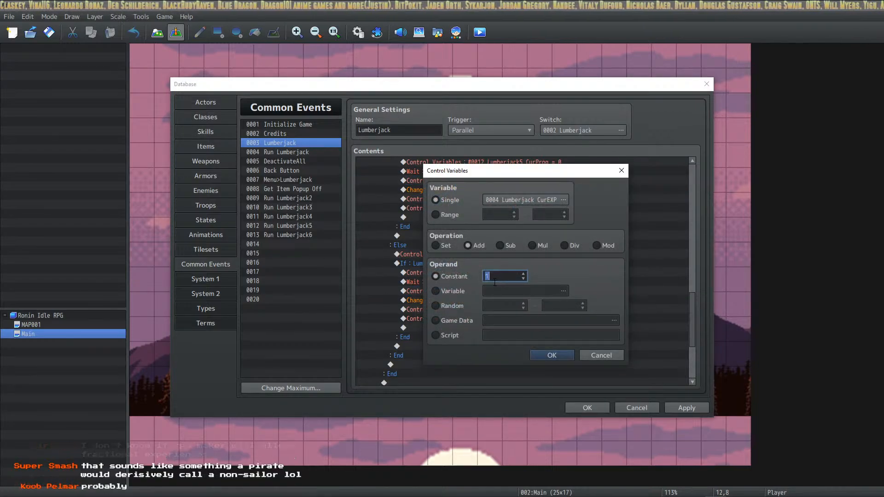
{"action": "type", "text": "24"}
{"action": "left_click", "coordinate": [551, 355]}
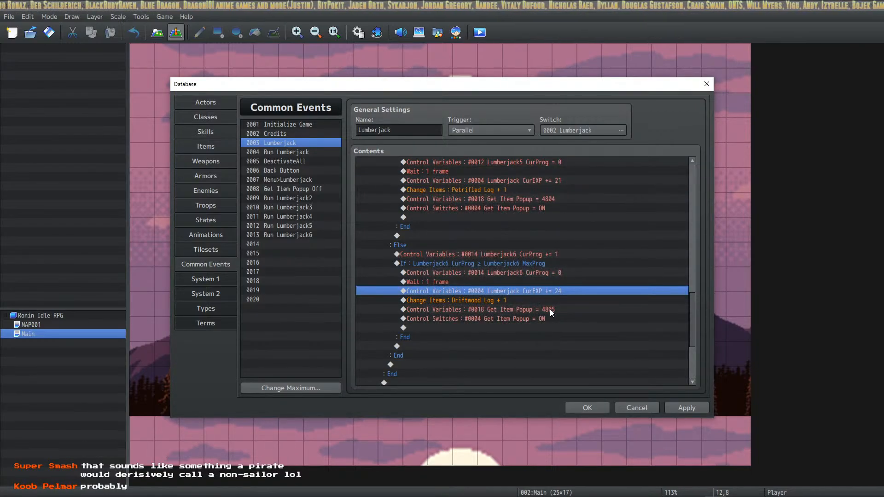
Apply the Lumberjack event changes, review the experience gains of all branches and close the database.
{"action": "scroll", "coordinate": [550, 309], "scroll_direction": "down", "scroll_amount": 4}
{"action": "scroll", "coordinate": [598, 285], "scroll_direction": "up", "scroll_amount": 2}
{"action": "scroll", "coordinate": [597, 259], "scroll_direction": "down", "scroll_amount": 1}
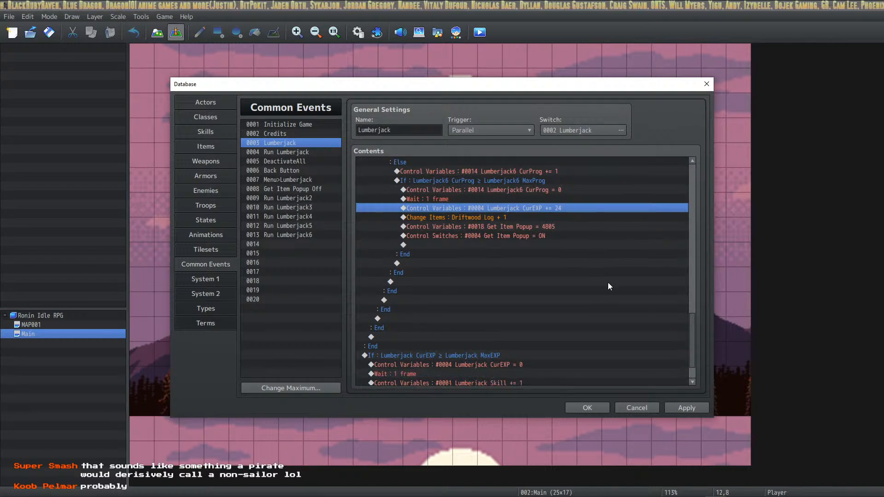
{"action": "left_click", "coordinate": [693, 408]}
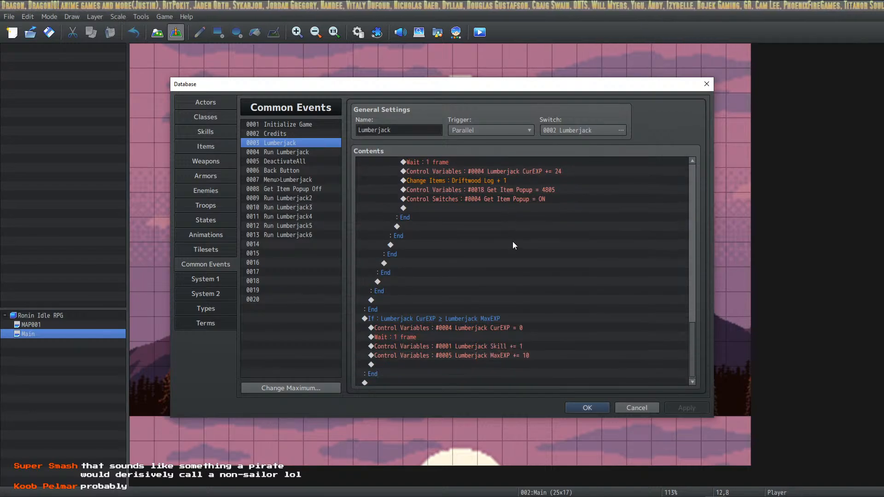
{"action": "scroll", "coordinate": [513, 241], "scroll_direction": "up", "scroll_amount": 1}
{"action": "scroll", "coordinate": [514, 244], "scroll_direction": "up", "scroll_amount": 15}
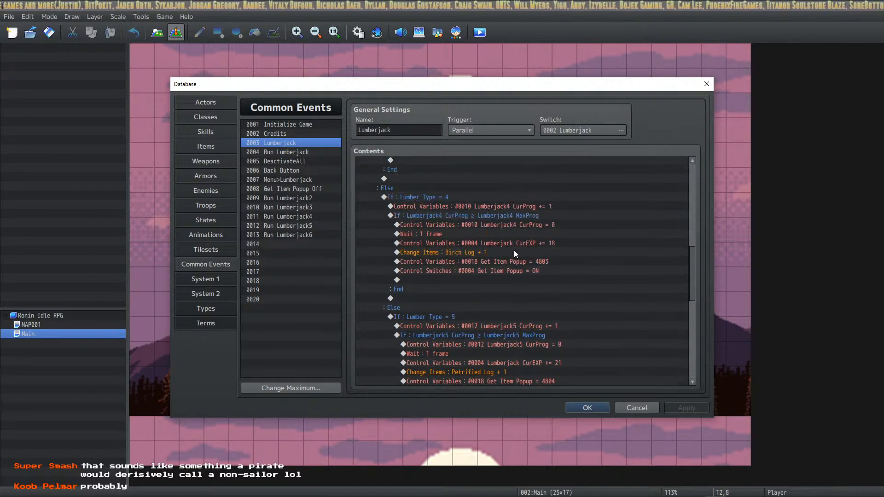
{"action": "scroll", "coordinate": [504, 270], "scroll_direction": "up", "scroll_amount": 3}
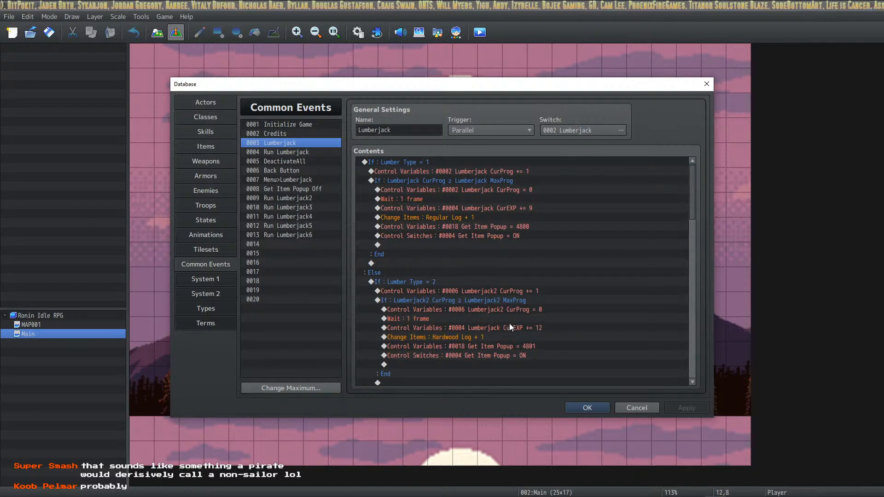
{"action": "left_click", "coordinate": [580, 407]}
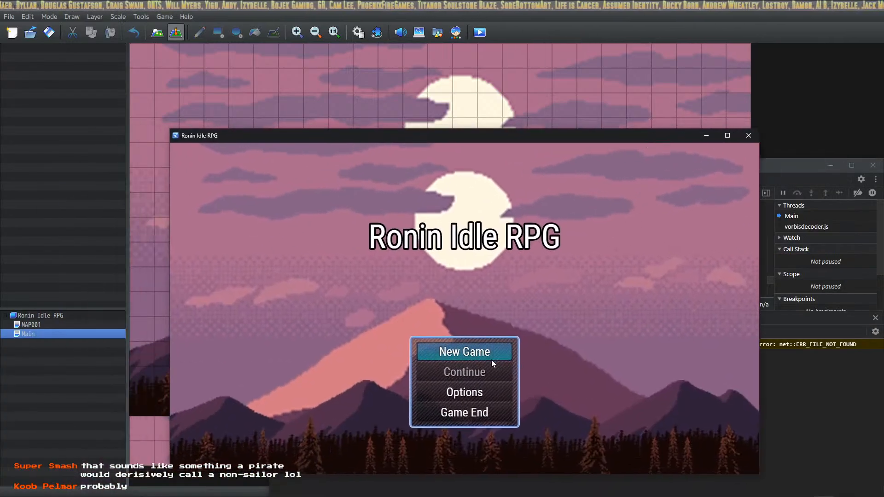
Playtest a new game, training Regular Log and switching to Hardwood Log on the Lumberjack screen.
{"action": "left_click", "coordinate": [490, 358]}
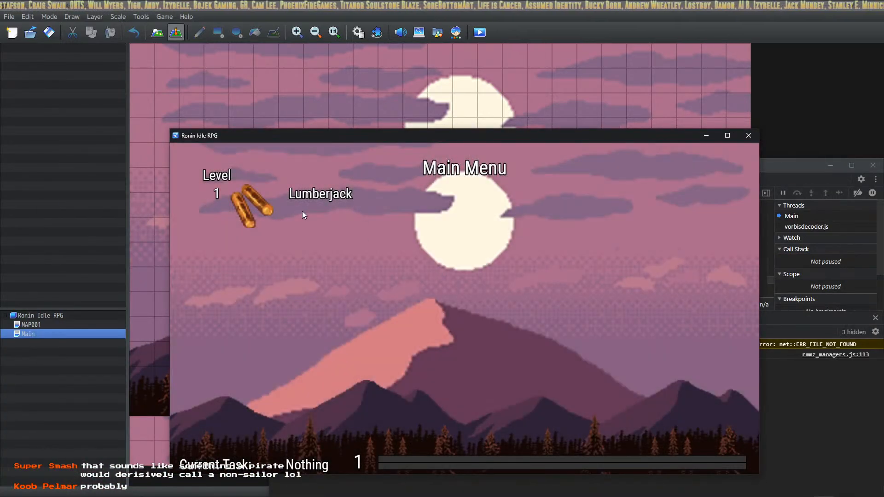
{"action": "left_click", "coordinate": [318, 193]}
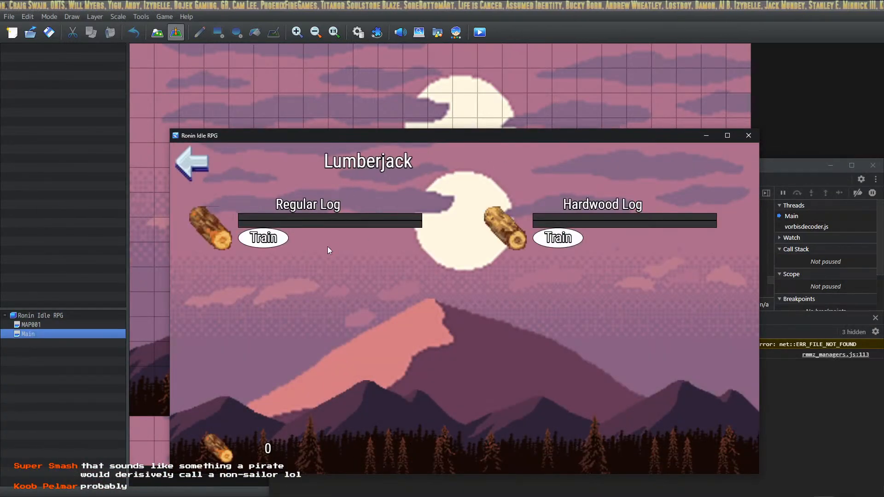
{"action": "left_click", "coordinate": [264, 238]}
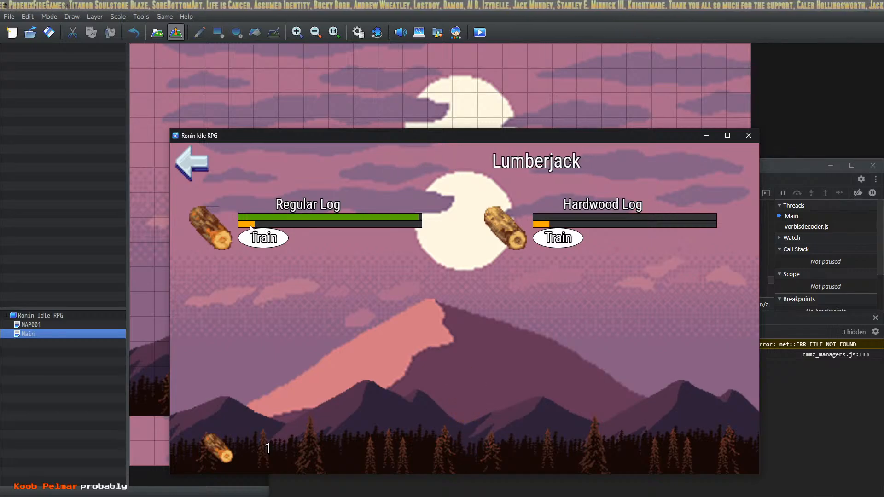
{"action": "left_click", "coordinate": [558, 245]}
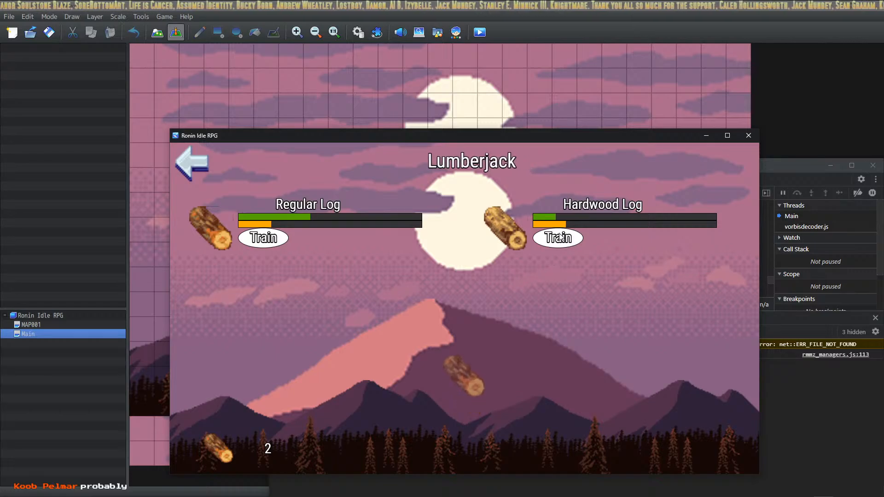
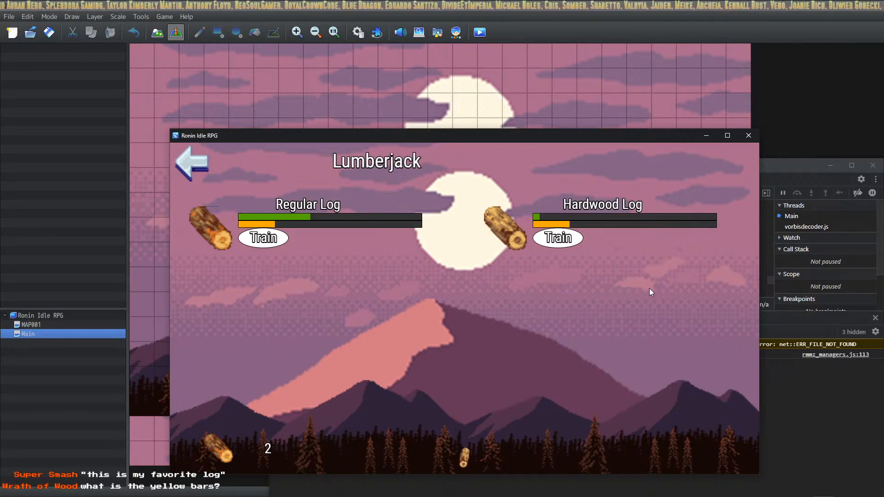
Close the playtest, switch to HUD Maker Ultra and duplicate the Regular Lumber Icon beside the log count on the Lumberjack HUD.
{"action": "left_click", "coordinate": [749, 137]}
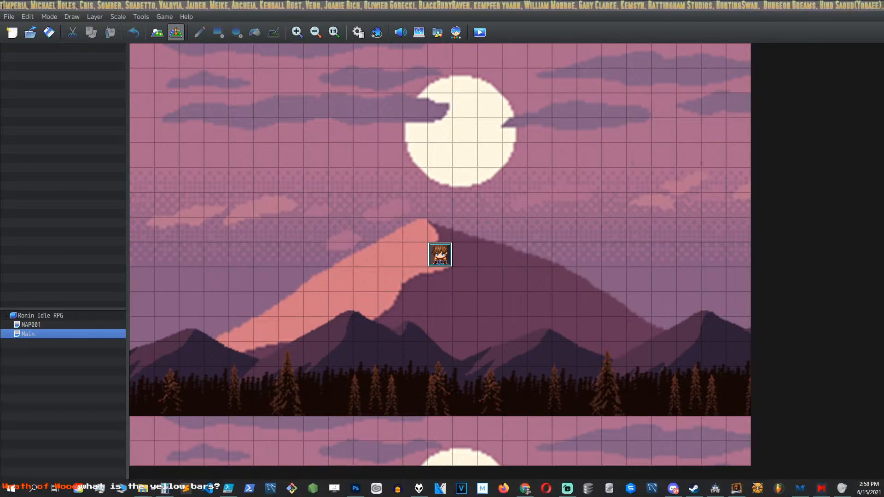
{"action": "left_click", "coordinate": [736, 487]}
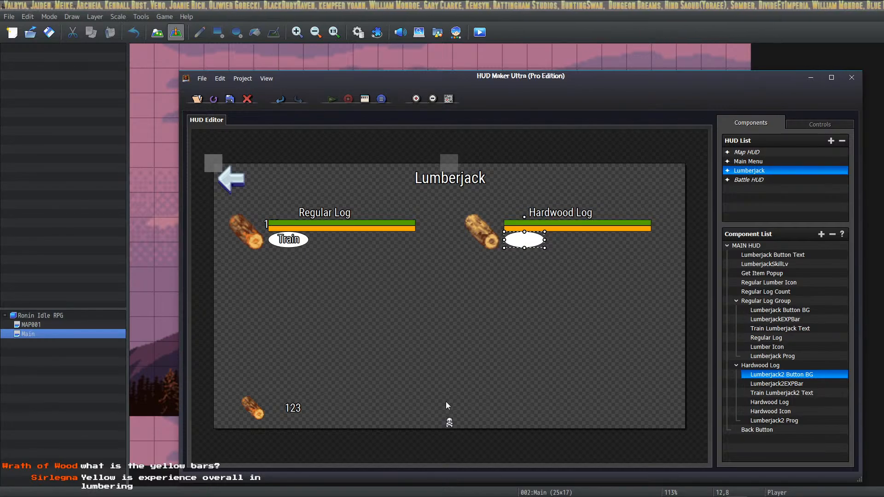
{"action": "left_click", "coordinate": [253, 408]}
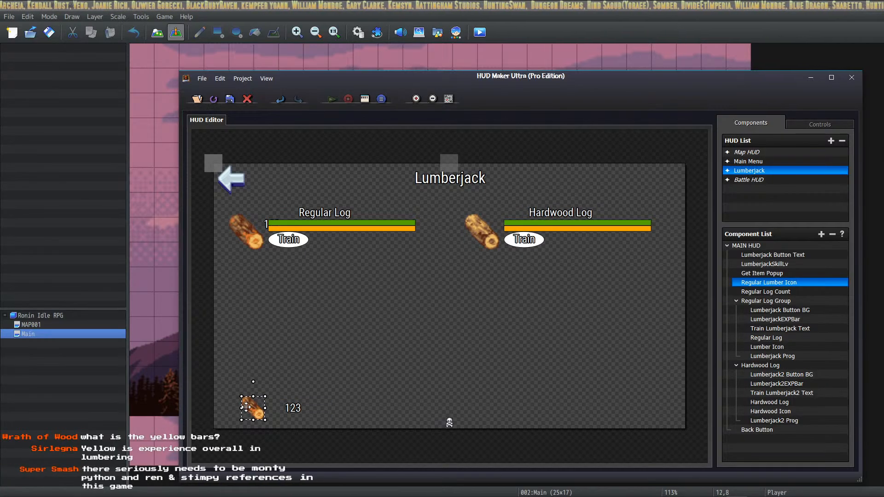
{"action": "left_click", "coordinate": [343, 407]}
{"action": "key", "text": "ctrl+v"}
Calculate 213 - 106 + 213 in Calculator and set the copied lumber icon's X-Pos to 320.
{"action": "double_click", "coordinate": [349, 407]}
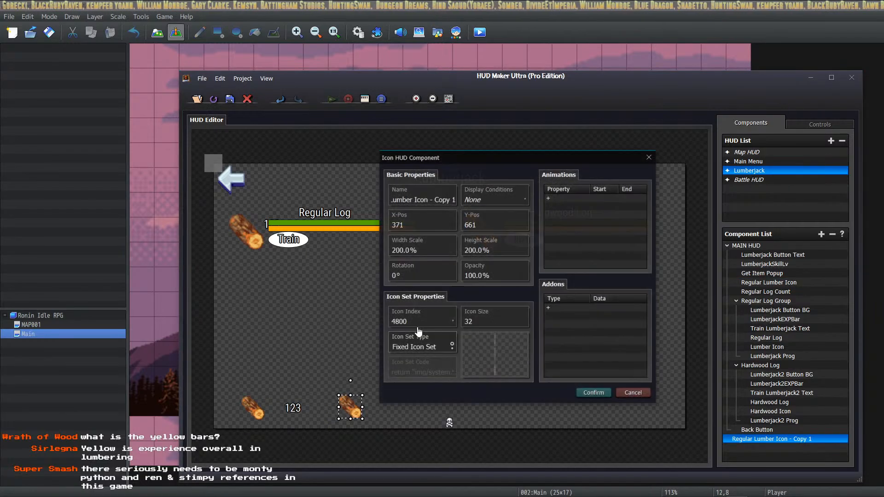
{"action": "double_click", "coordinate": [418, 221]}
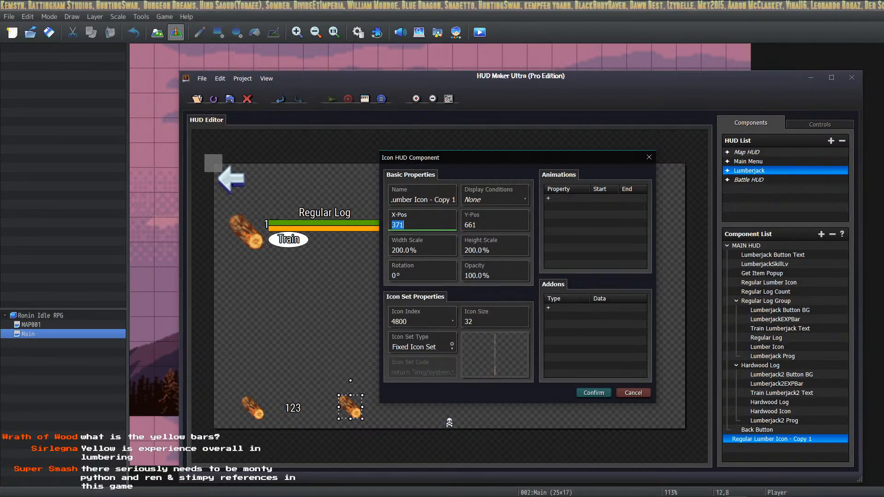
{"action": "left_click", "coordinate": [569, 496]}
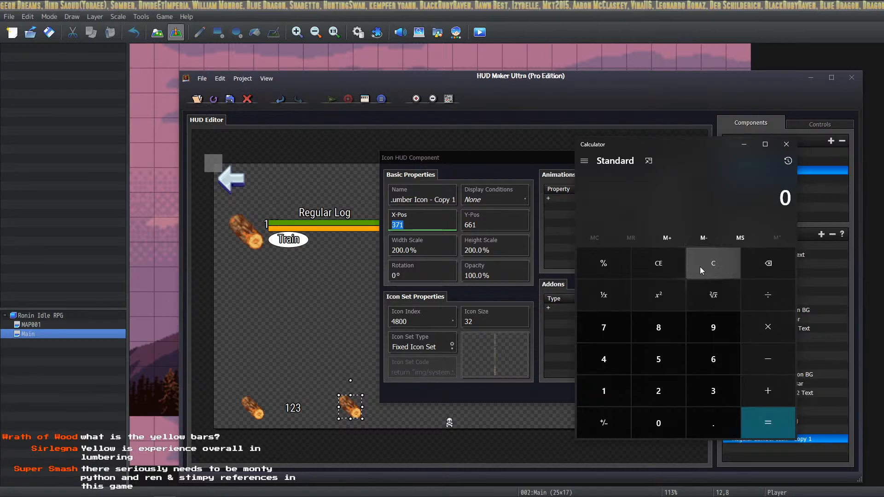
{"action": "type", "text": "21"}
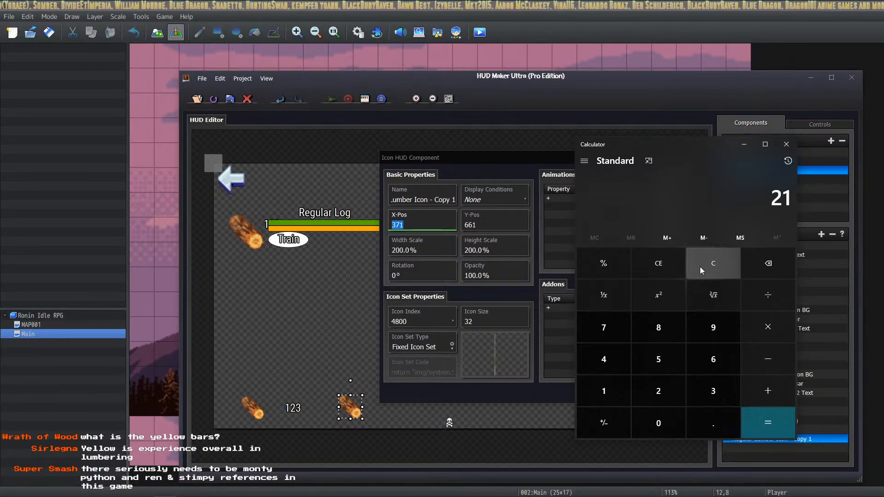
{"action": "type", "text": "3-106"}
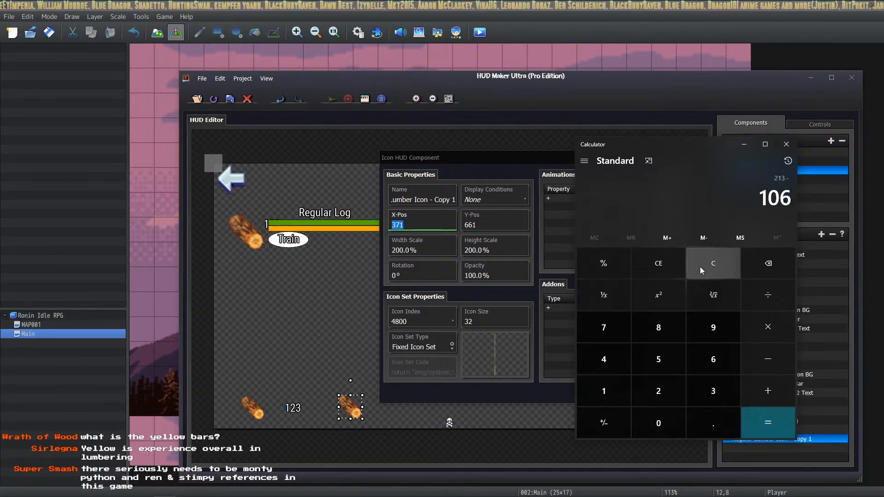
{"action": "key", "text": "Return"}
{"action": "type", "text": "+ 213"}
{"action": "key", "text": "Return"}
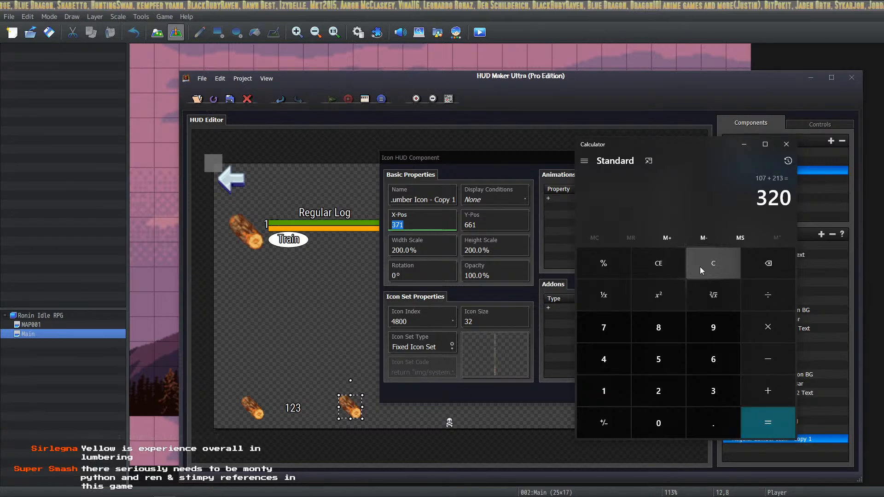
{"action": "key", "text": "alt+Tab"}
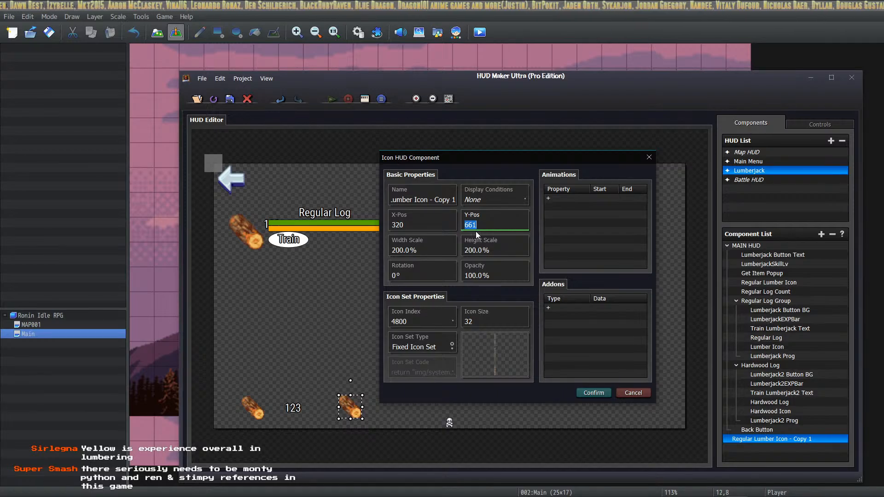
{"action": "left_click", "coordinate": [593, 393]}
Check the original lumber icon's properties, and set the copied icon's Y-Pos to 664 and Icon Index to 4801.
{"action": "double_click", "coordinate": [254, 413]}
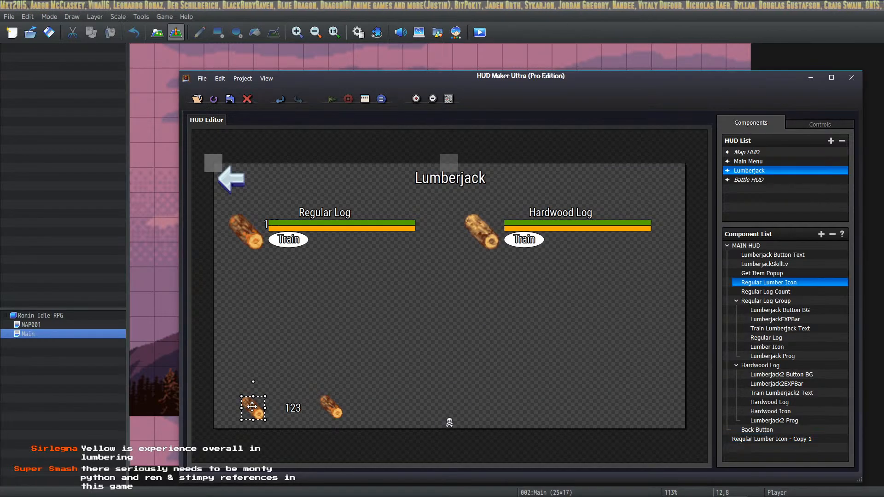
{"action": "left_click", "coordinate": [633, 393]}
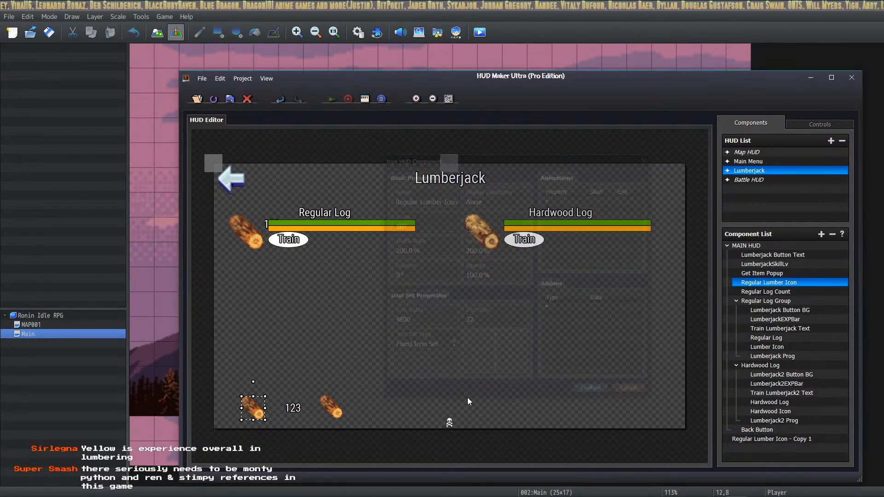
{"action": "double_click", "coordinate": [332, 407]}
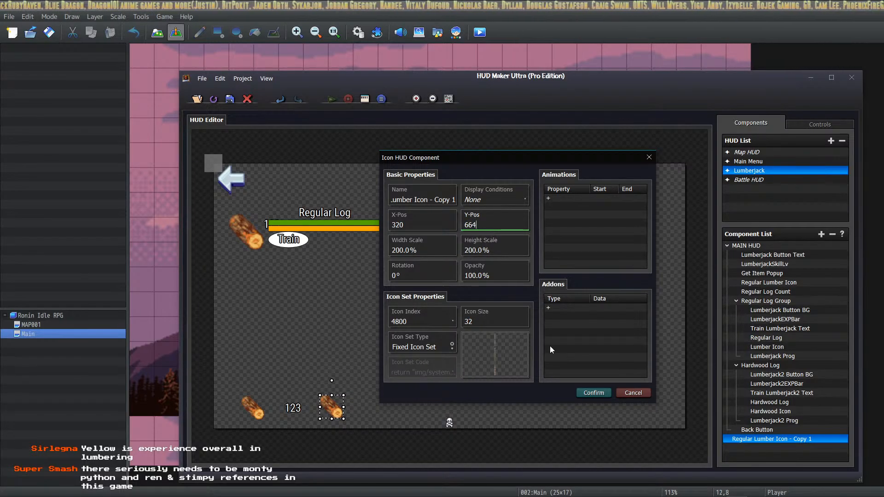
{"action": "left_click", "coordinate": [424, 324]}
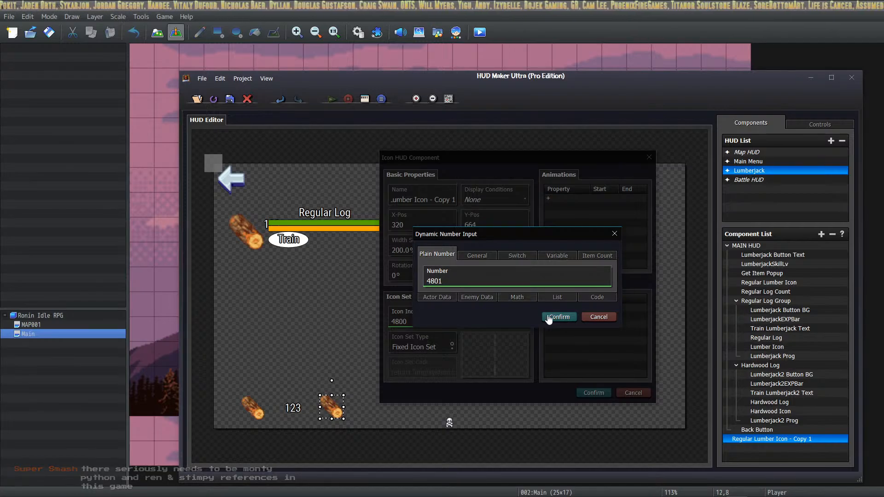
{"action": "left_click", "coordinate": [552, 316]}
{"action": "left_click", "coordinate": [594, 392]}
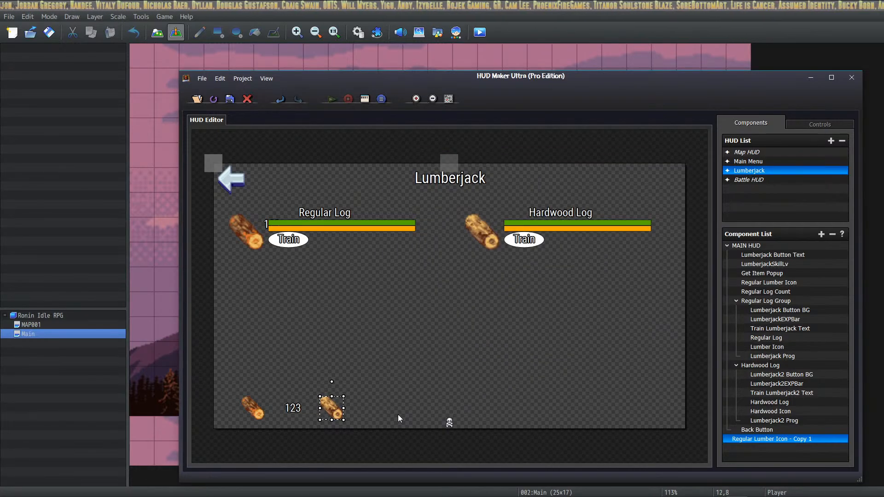
{"action": "double_click", "coordinate": [341, 411]}
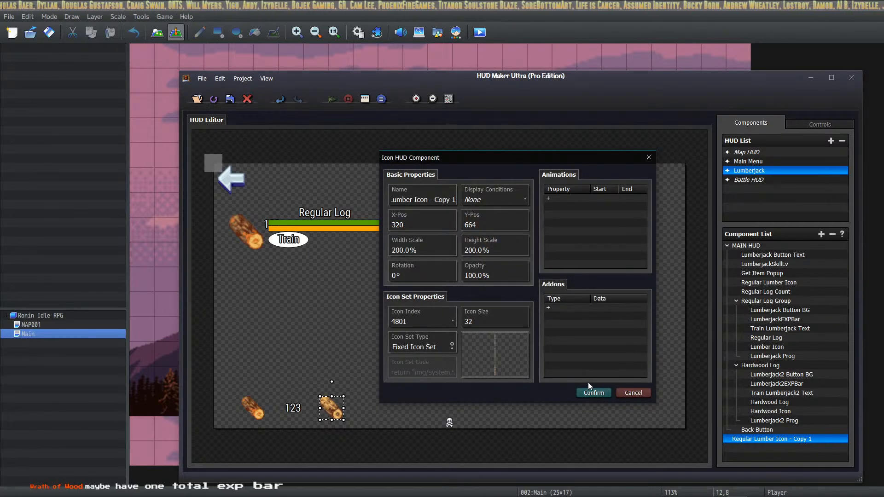
{"action": "left_click", "coordinate": [588, 393]}
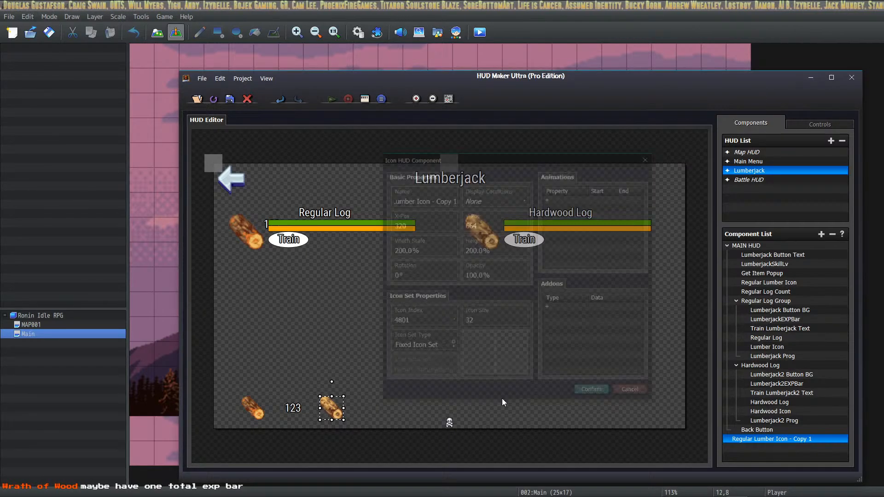
Duplicate the Regular Log Count text and place the copy beside the copied log icon.
{"action": "left_click", "coordinate": [292, 408]}
{"action": "key", "text": "ctrl+c"}
{"action": "key", "text": "ctrl+v"}
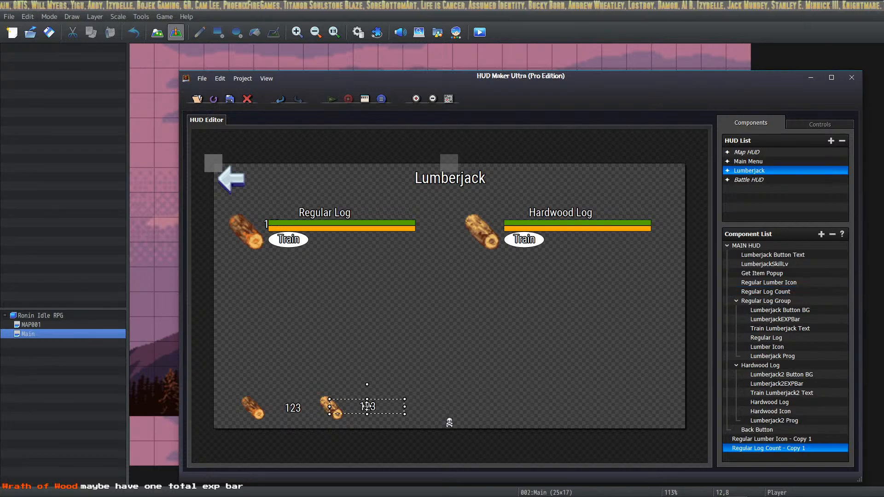
Make the copied count text show the Item Count of item 0002 Hardwood Log.
{"action": "double_click", "coordinate": [378, 405]}
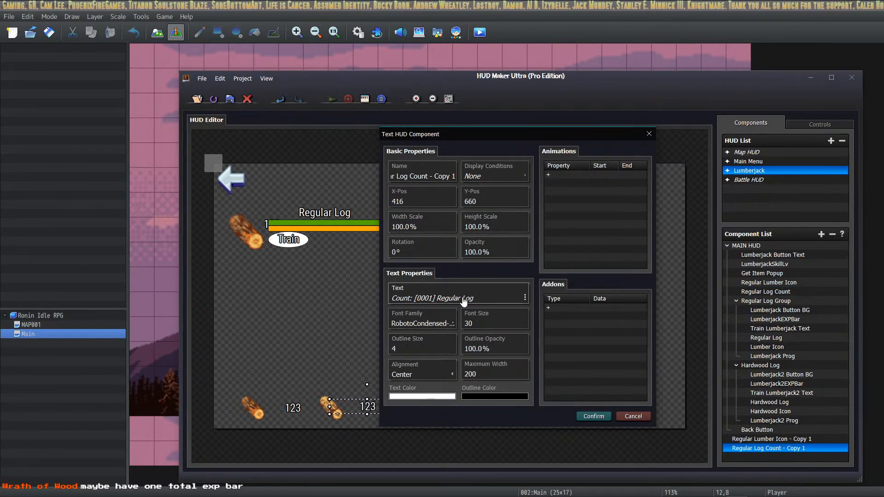
{"action": "left_click", "coordinate": [489, 299]}
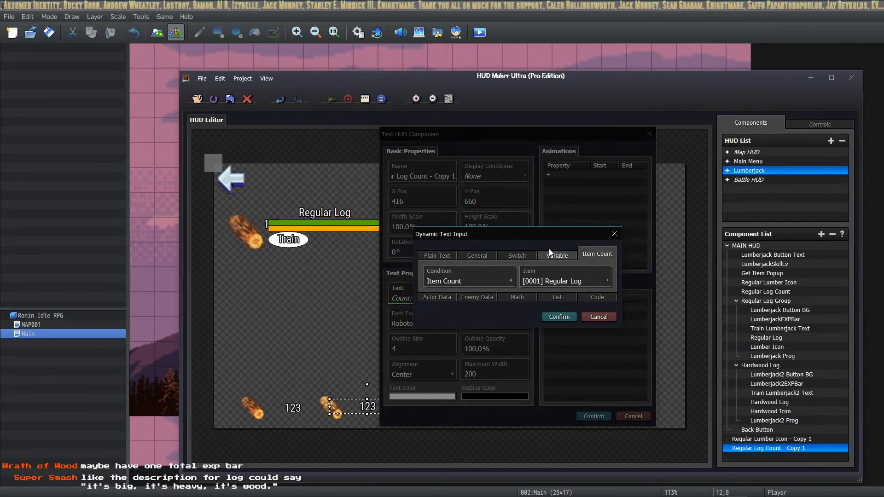
{"action": "left_click", "coordinate": [541, 279]}
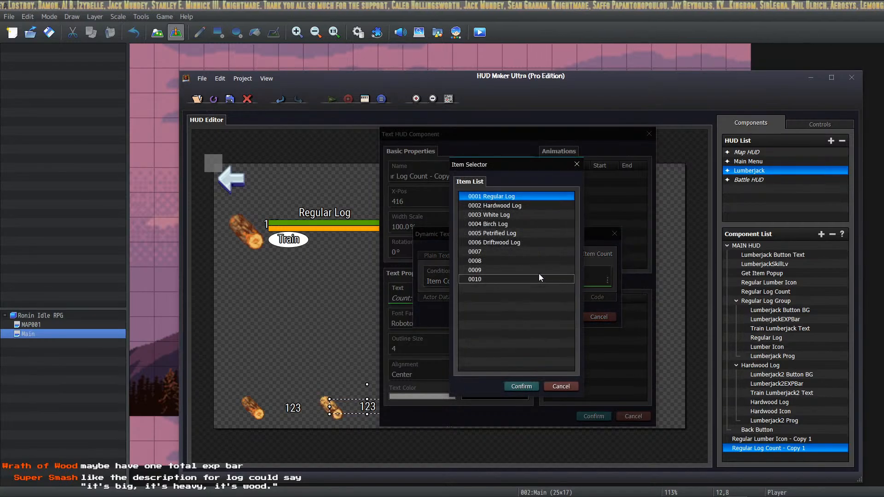
{"action": "left_click", "coordinate": [512, 208]}
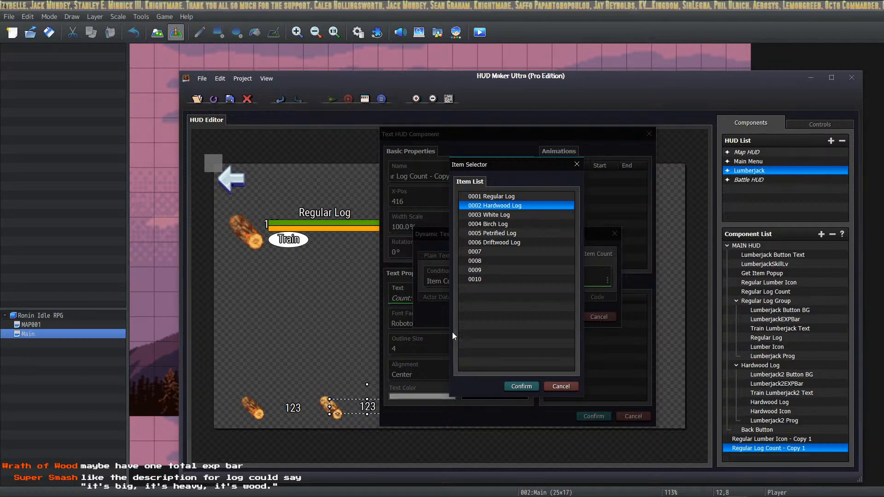
{"action": "left_click", "coordinate": [521, 386]}
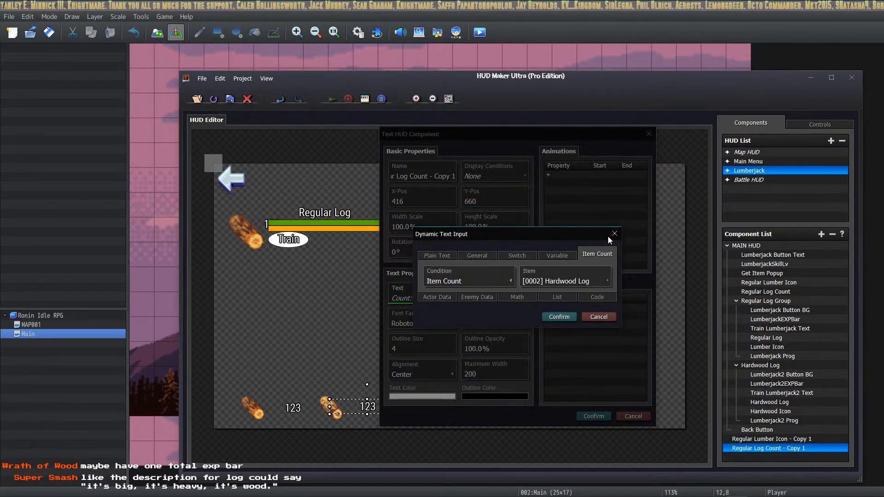
{"action": "left_click", "coordinate": [557, 317]}
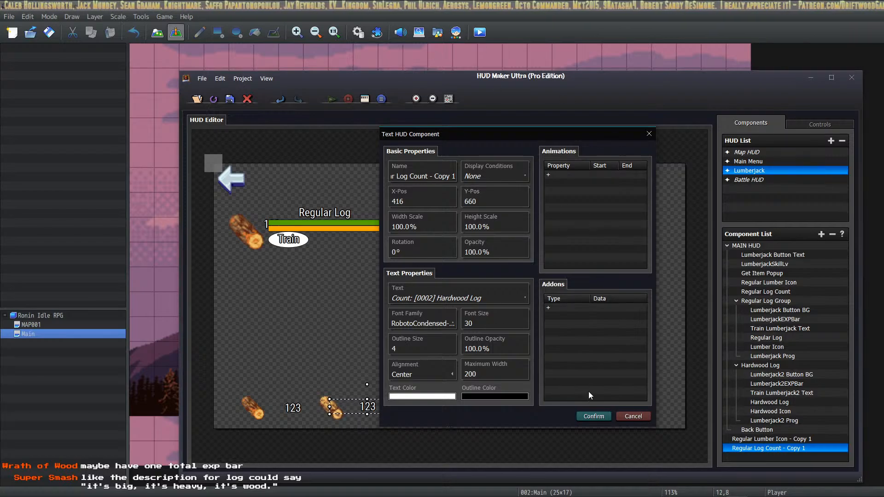
Set the copied count text's Y-Pos to 664 and its X-Pos to 426, calculated as 213 + 213 in Calculator.
{"action": "left_click", "coordinate": [483, 203]}
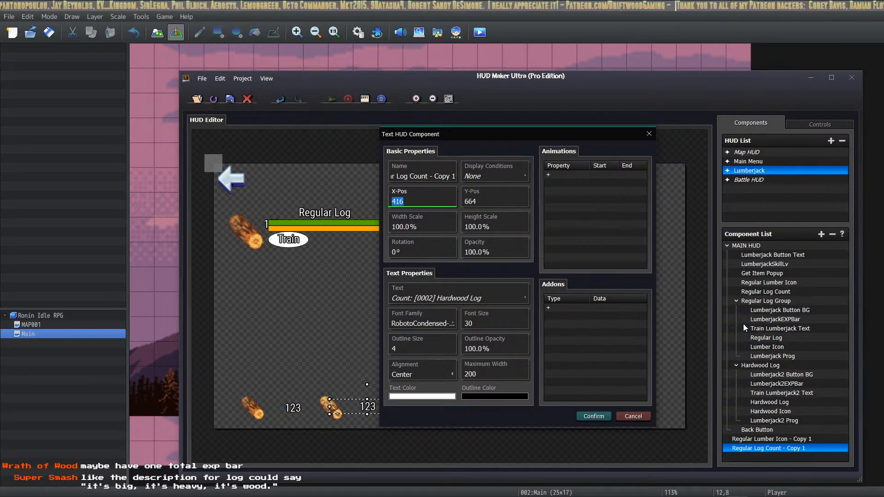
{"action": "key", "text": "alt+Tab"}
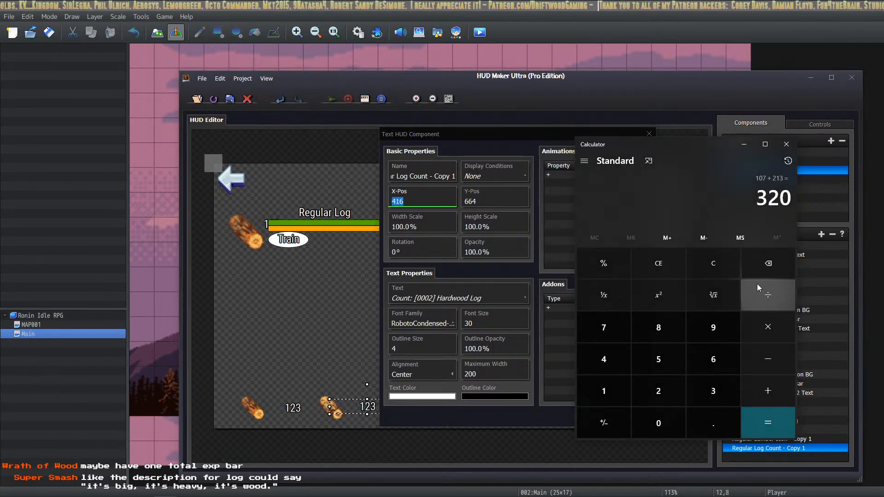
{"action": "left_click", "coordinate": [726, 261]}
{"action": "type", "text": "213 "}
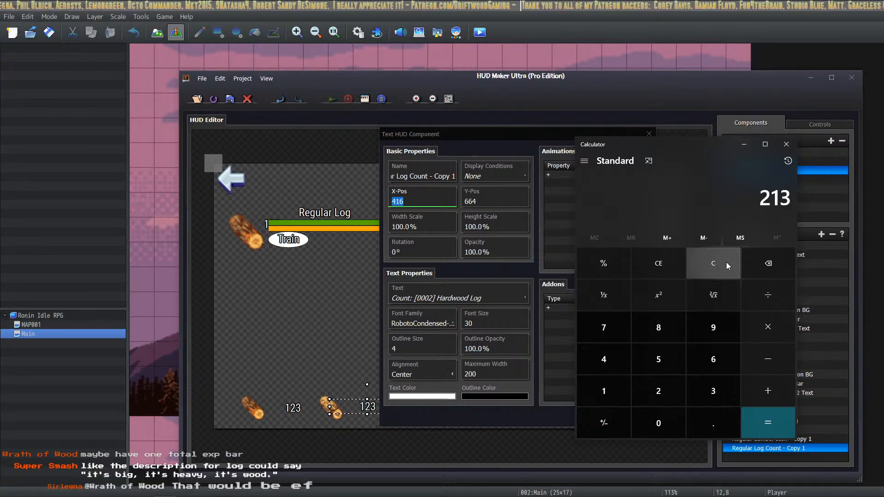
{"action": "type", "text": "+ 213"}
{"action": "key", "text": "Return"}
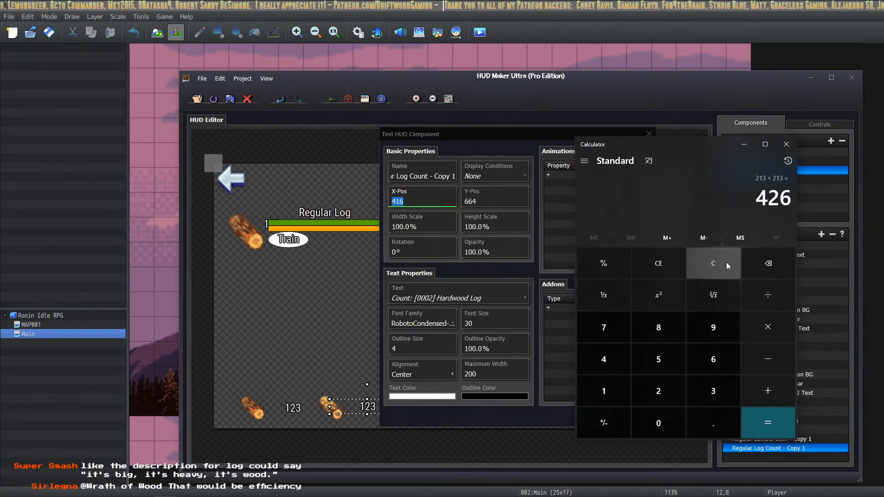
{"action": "left_click", "coordinate": [420, 201]}
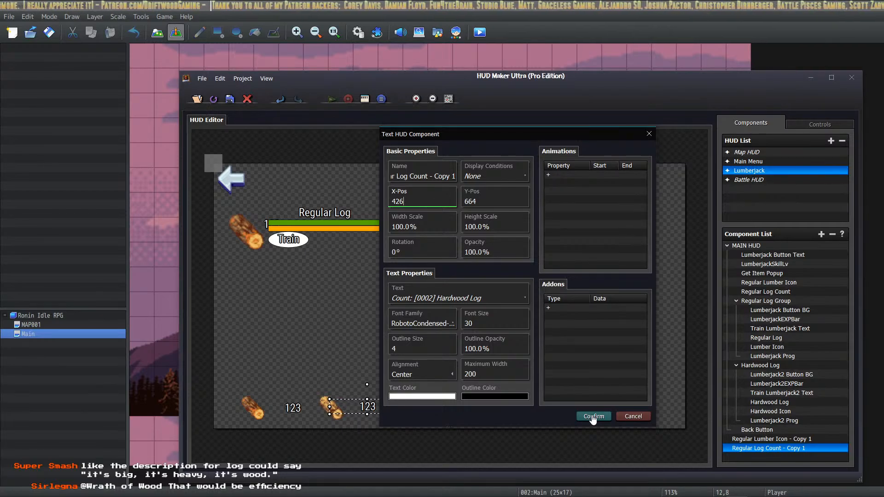
Rename the copied count text to Hardwood Log Count and apply its changes.
{"action": "left_click", "coordinate": [415, 173]}
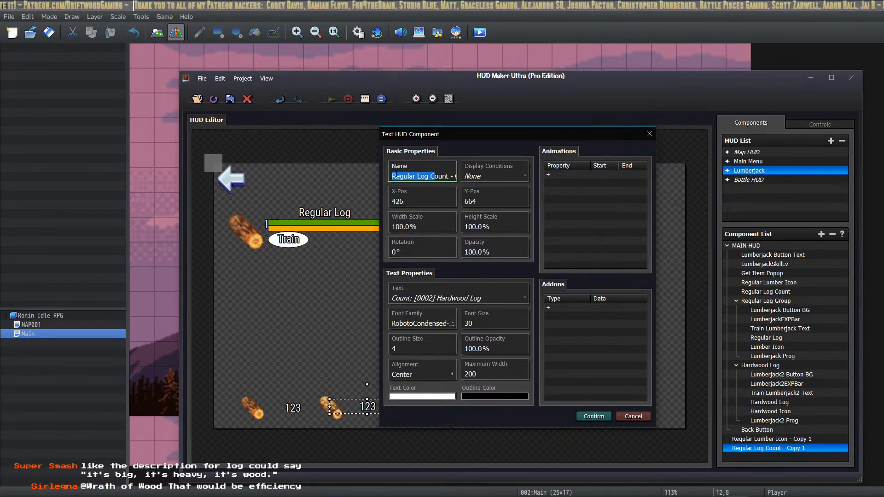
{"action": "type", "text": "Hardwood"}
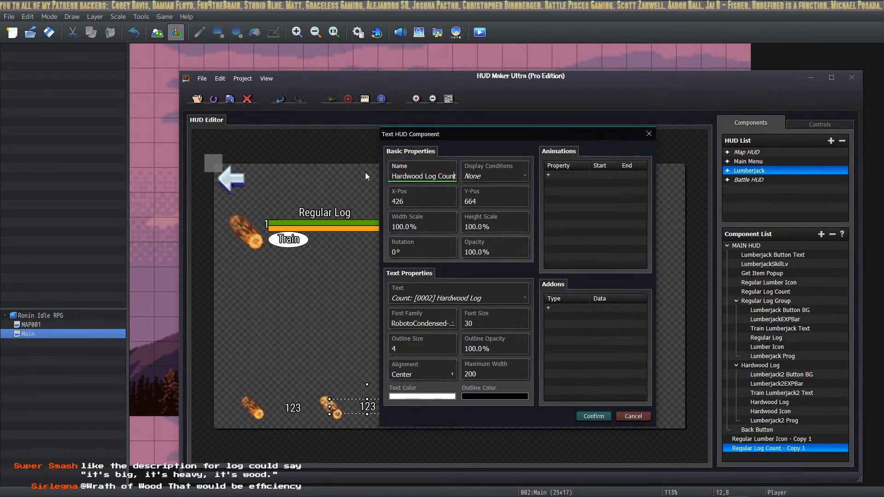
{"action": "key", "text": "End"}
{"action": "key", "text": "BackSpace"}
{"action": "key", "text": "BackSpace"}
{"action": "key", "text": "BackSpace"}
{"action": "key", "text": "BackSpace"}
{"action": "key", "text": "BackSpace"}
{"action": "key", "text": "BackSpace"}
{"action": "key", "text": "BackSpace"}
{"action": "key", "text": "BackSpace"}
{"action": "key", "text": "BackSpace"}
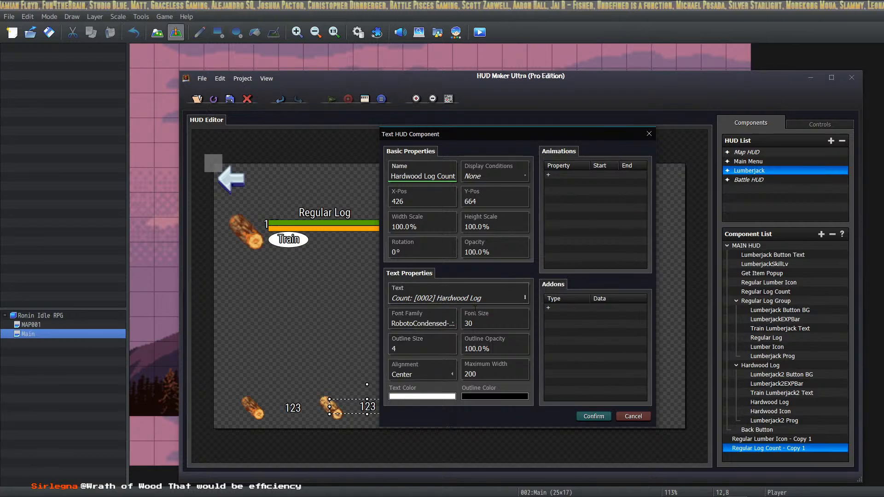
{"action": "left_click", "coordinate": [594, 417]}
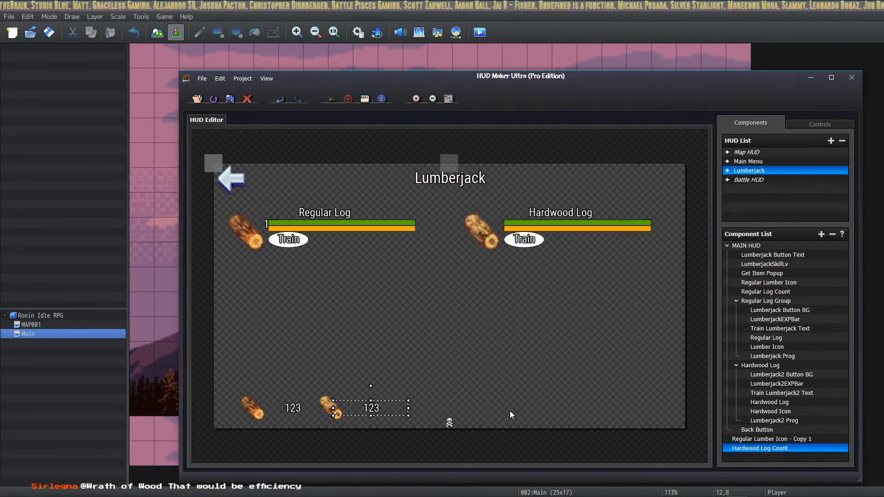
Rename the copied log icon component to Hardwood Lumber Icon, removing the copy suffix, and apply the change.
{"action": "left_click", "coordinate": [325, 408]}
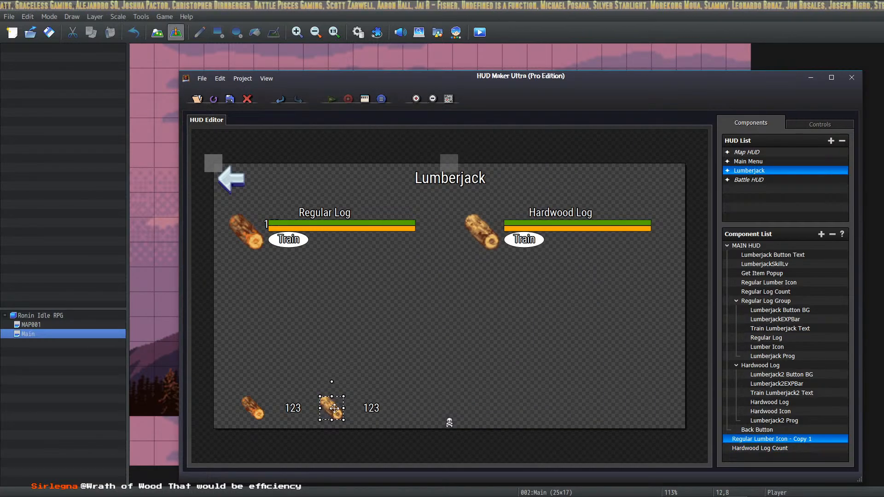
{"action": "double_click", "coordinate": [761, 439]}
{"action": "triple_click", "coordinate": [425, 201]}
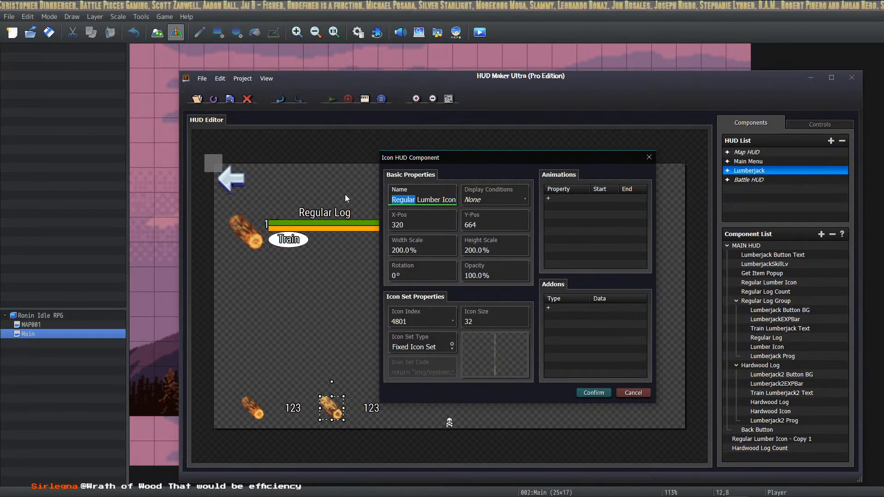
{"action": "type", "text": "Hardwood"}
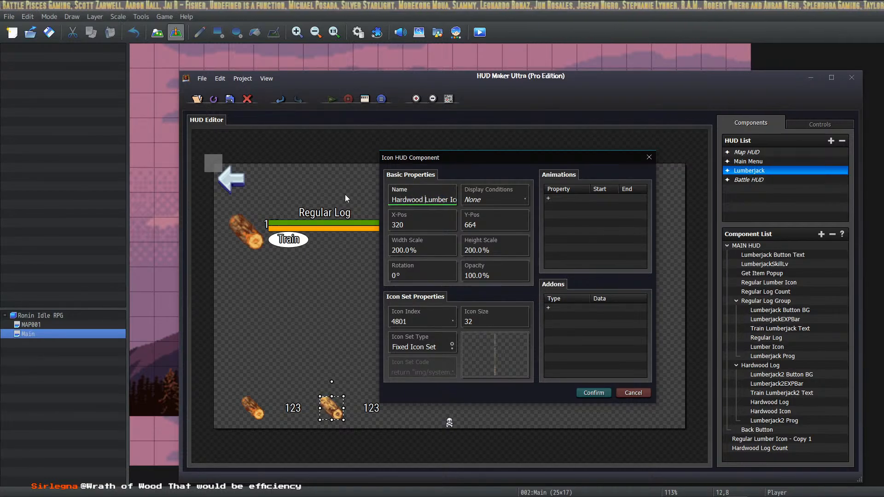
{"action": "key", "text": "ctrl+Right"}
{"action": "key", "text": "ctrl+Right"}
{"action": "key", "text": "ctrl+Right"}
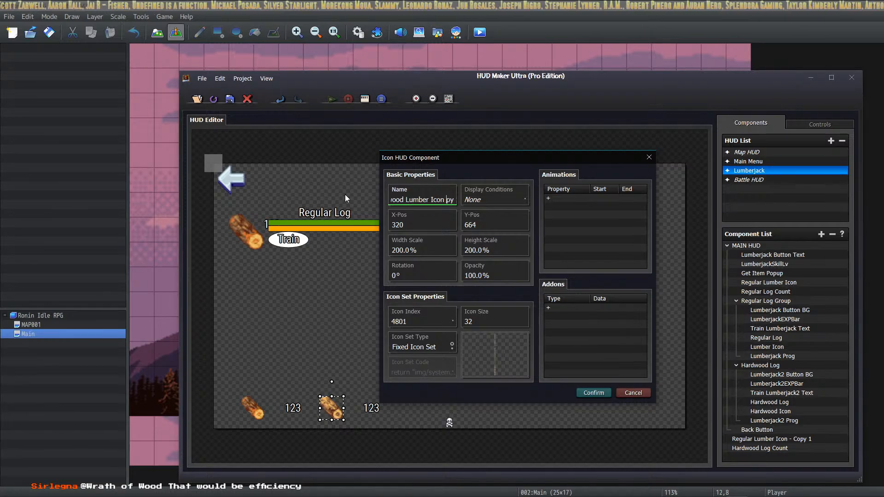
{"action": "key", "text": "Delete"}
{"action": "key", "text": "Delete"}
{"action": "key", "text": "Delete"}
{"action": "key", "text": "Delete"}
{"action": "key", "text": "Delete"}
{"action": "key", "text": "Delete"}
{"action": "key", "text": "Delete"}
{"action": "key", "text": "Delete"}
{"action": "key", "text": "Delete"}
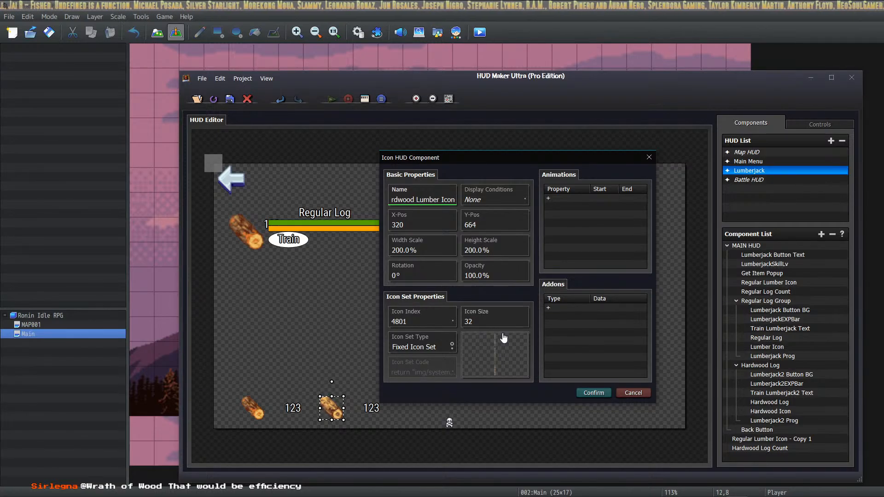
{"action": "left_click", "coordinate": [594, 393]}
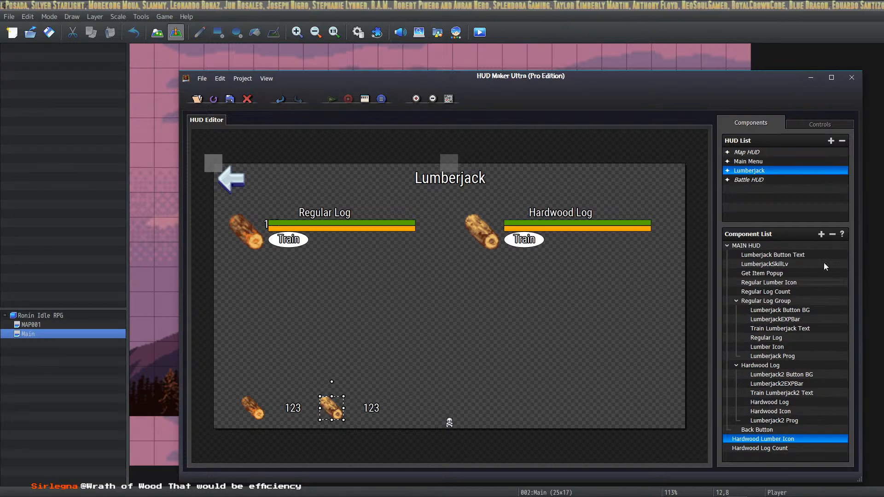
Reorder the component list so Hardwood Lumber Icon and Hardwood Log Count sit directly below Regular Log Count within MAIN HUD.
{"action": "left_click_drag", "start_coordinate": [761, 440], "coordinate": [782, 303]}
{"action": "left_click_drag", "start_coordinate": [760, 448], "coordinate": [768, 311]}
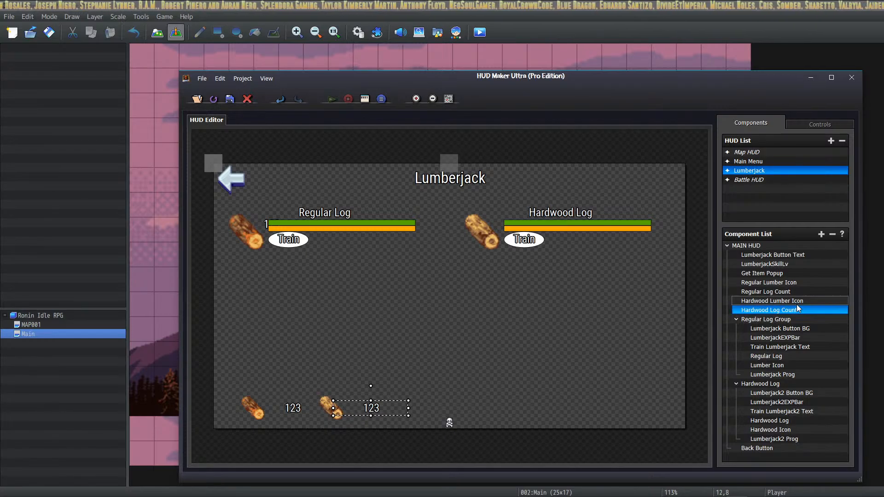
{"action": "left_click", "coordinate": [795, 283]}
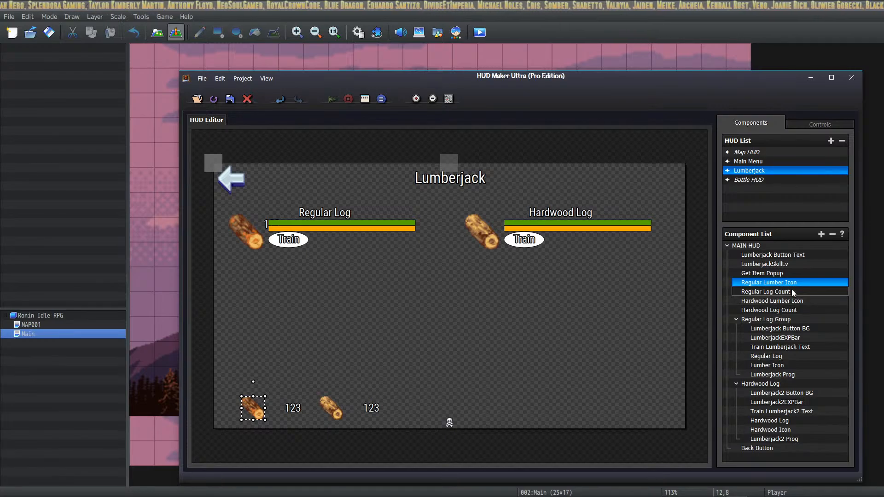
{"action": "left_click", "coordinate": [792, 291]}
{"action": "left_click", "coordinate": [793, 301]}
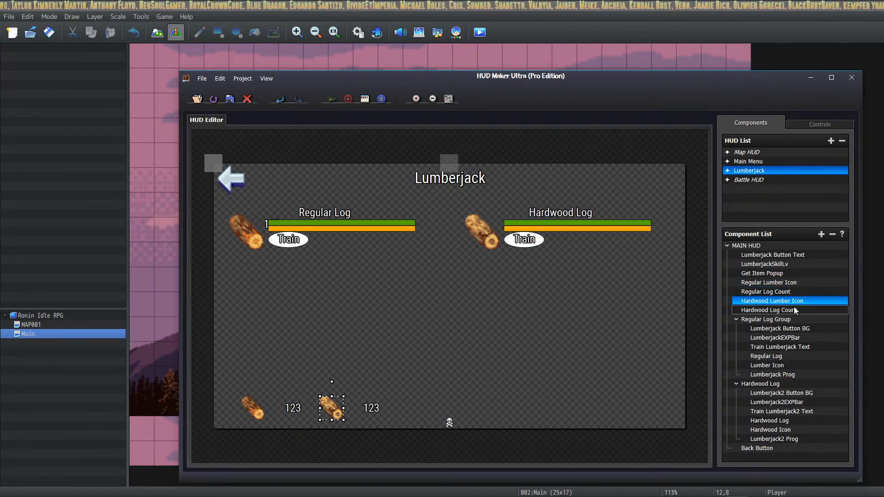
{"action": "left_click", "coordinate": [796, 310]}
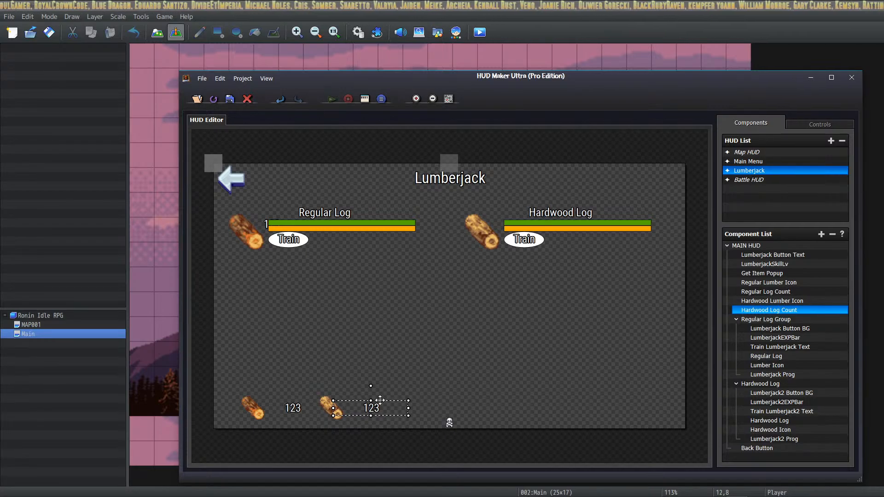
Duplicate the Hardwood Lumber Icon beside the hardwood count text and set the copy's Y-Pos to 664.
{"action": "left_click", "coordinate": [326, 408]}
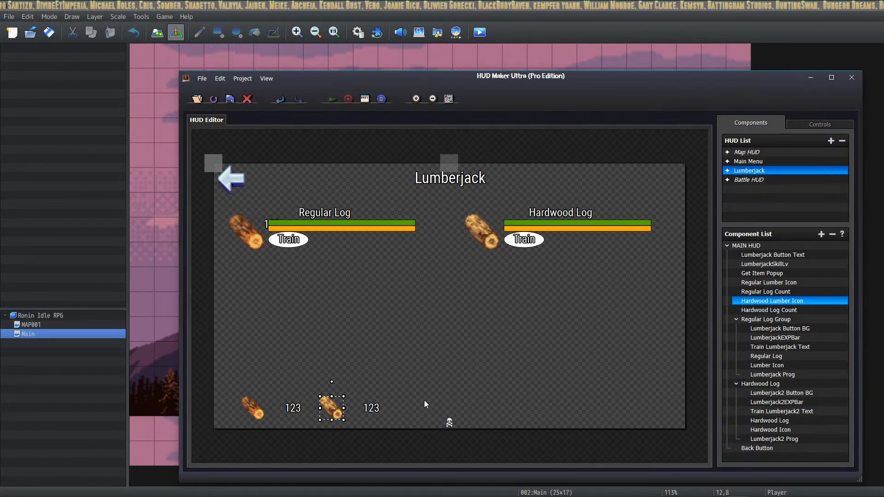
{"action": "key", "text": "ctrl+c"}
{"action": "key", "text": "ctrl+v"}
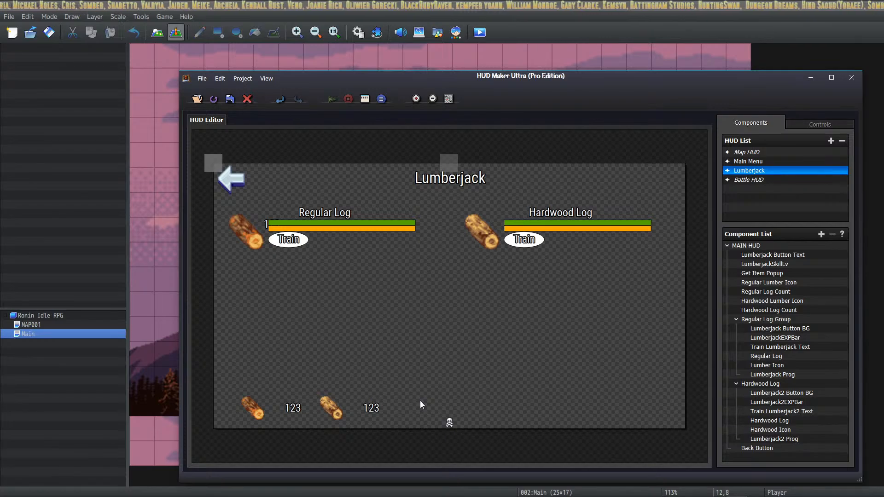
{"action": "double_click", "coordinate": [421, 400]}
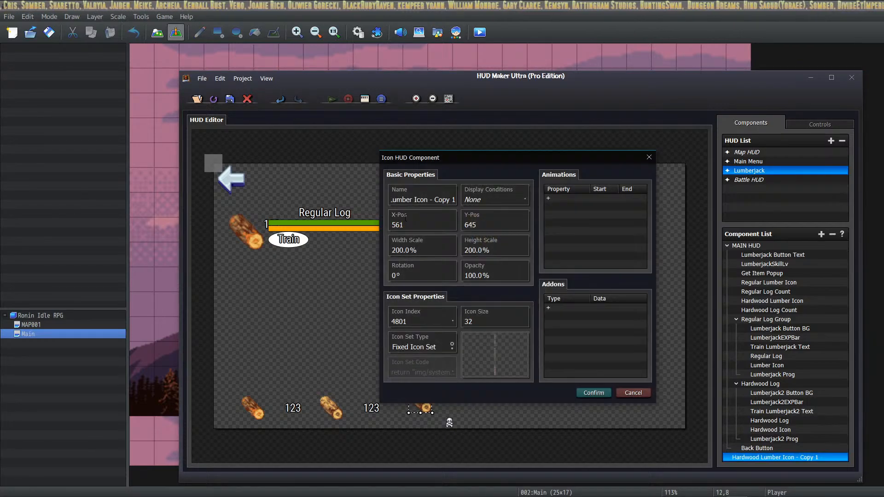
{"action": "left_click", "coordinate": [485, 226]}
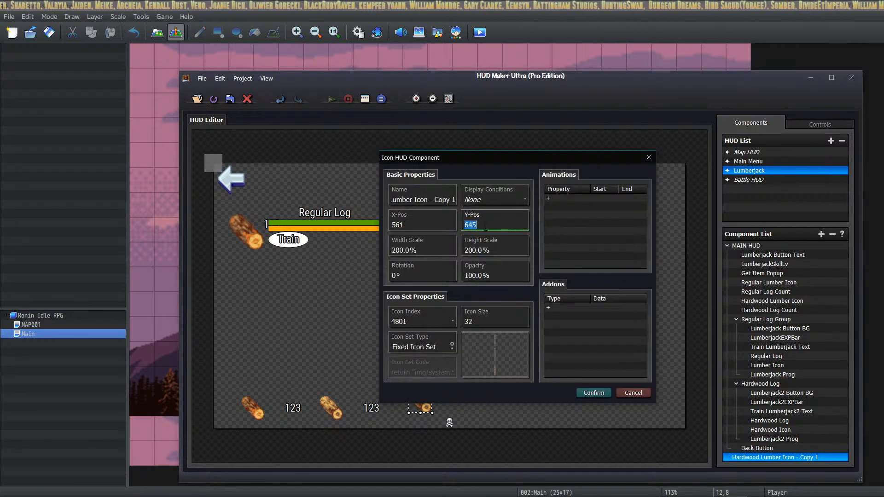
Calculate 213 + 213 + 213 - 106 in Calculator and set the copied icon's X-Pos to 553.
{"action": "left_click", "coordinate": [408, 229]}
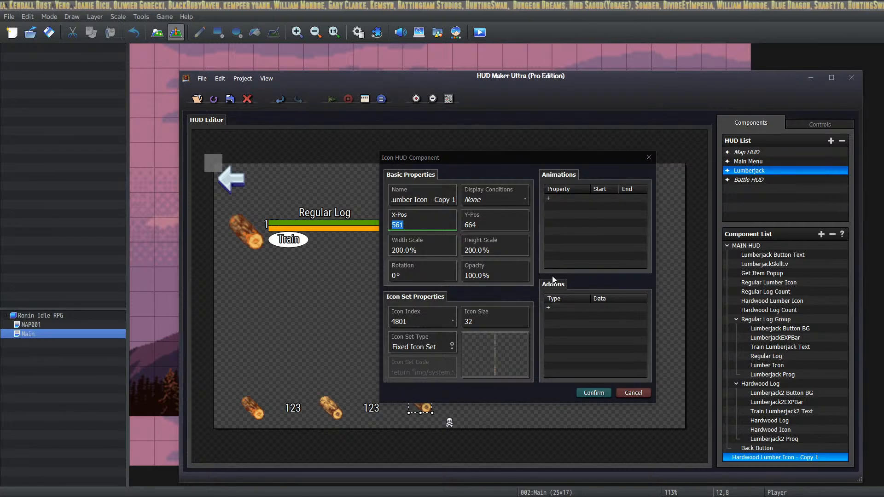
{"action": "key", "text": "alt+Tab"}
{"action": "left_click", "coordinate": [713, 262]}
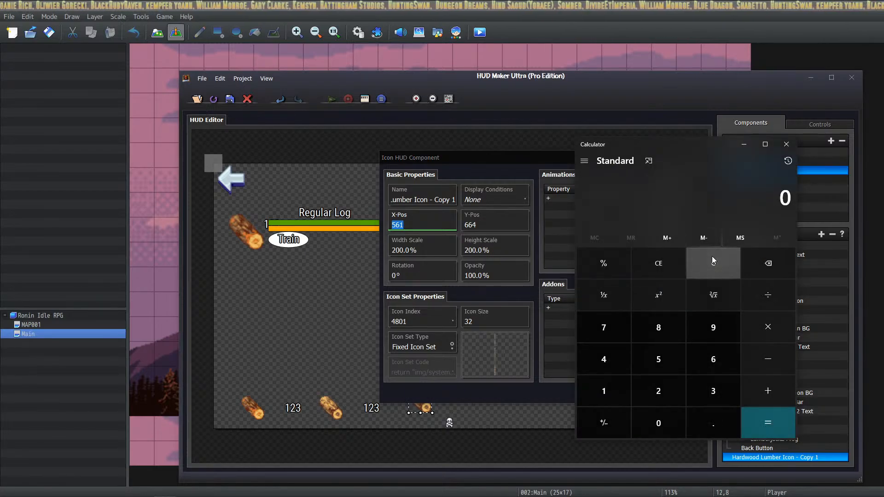
{"action": "type", "text": "213+"}
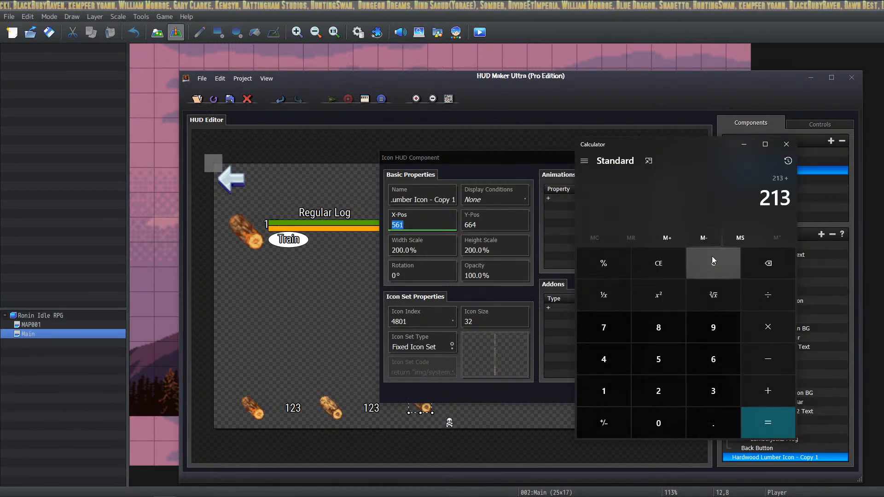
{"action": "type", "text": "213+213"}
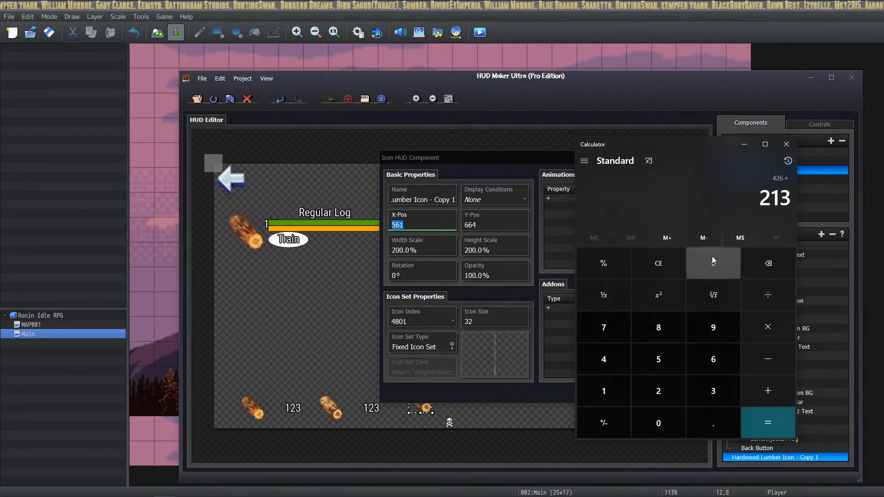
{"action": "type", "text": "+106"}
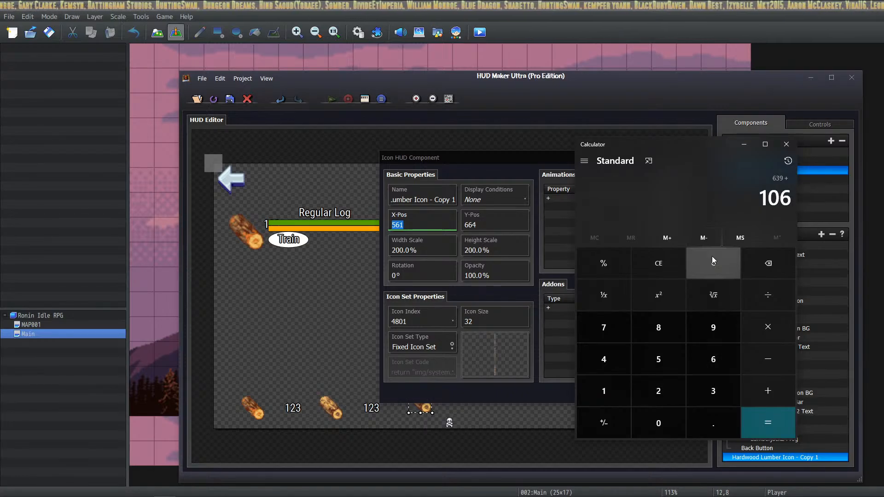
{"action": "key", "text": "BackSpace"}
{"action": "key", "text": "BackSpace"}
{"action": "key", "text": "BackSpace"}
{"action": "type", "text": "- "}
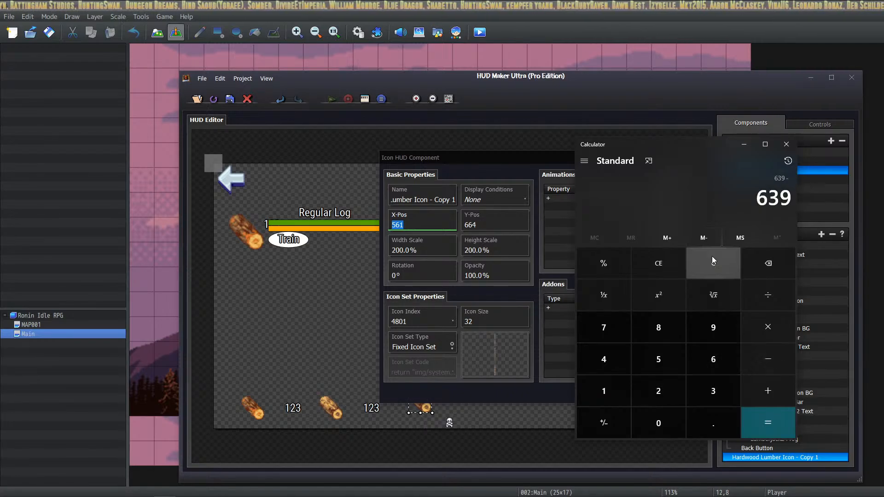
{"action": "type", "text": "106"}
{"action": "key", "text": "Return"}
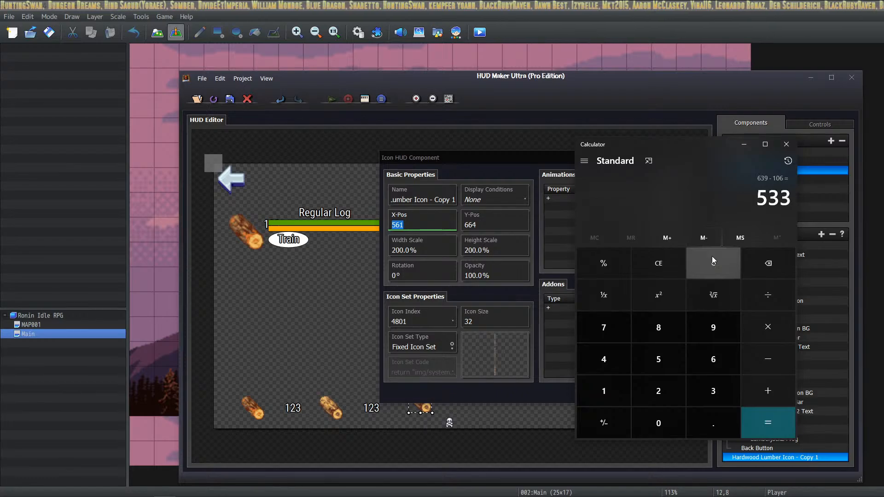
{"action": "key", "text": "alt+Tab"}
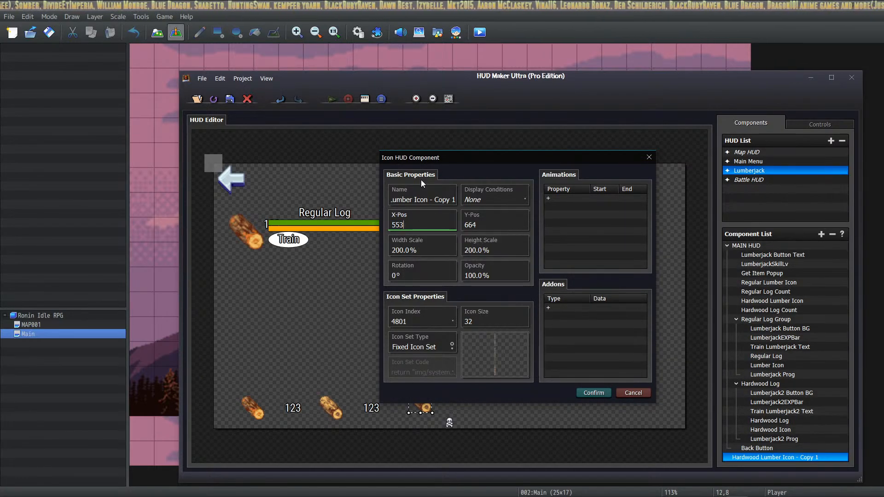
Change the copied icon's name to White Log Icon, removing the copy suffix.
{"action": "left_click", "coordinate": [410, 197]}
{"action": "left_click_drag", "start_coordinate": [410, 197], "coordinate": [358, 194]}
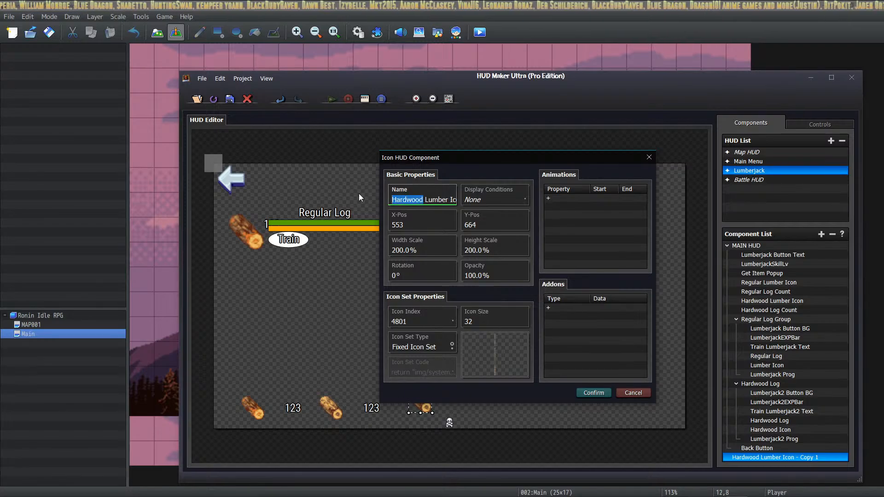
{"action": "type", "text": "White"}
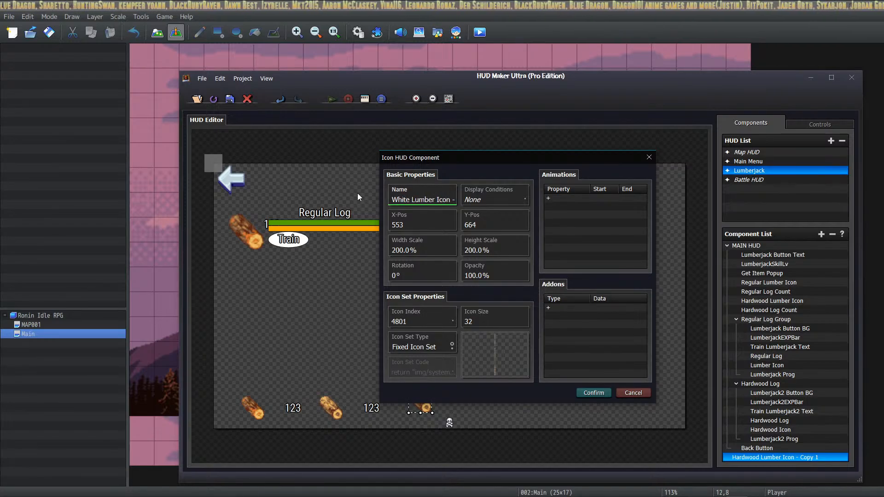
{"action": "key", "text": "Delete"}
{"action": "key", "text": "Delete"}
{"action": "key", "text": "Delete"}
{"action": "key", "text": "Delete"}
{"action": "key", "text": "Delete"}
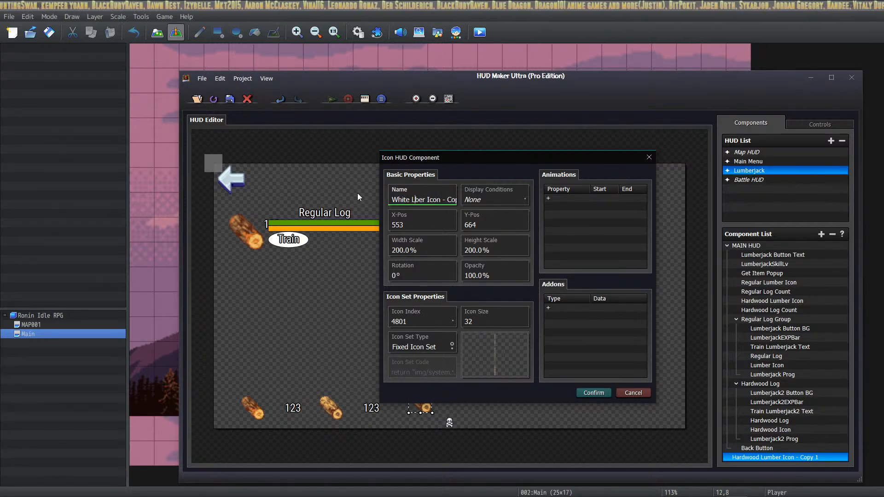
{"action": "type", "text": "og"}
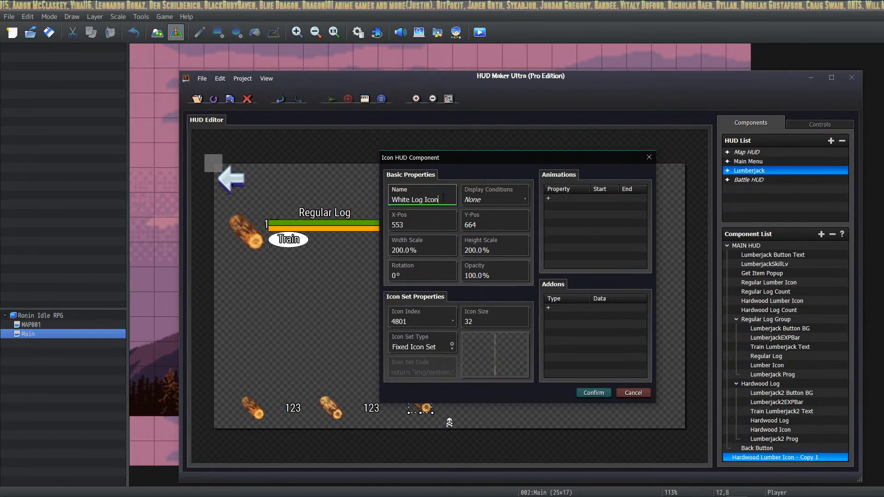
Set the White Log Icon's Icon Index to the plain number 4802 and apply the component's changes.
{"action": "left_click", "coordinate": [441, 318]}
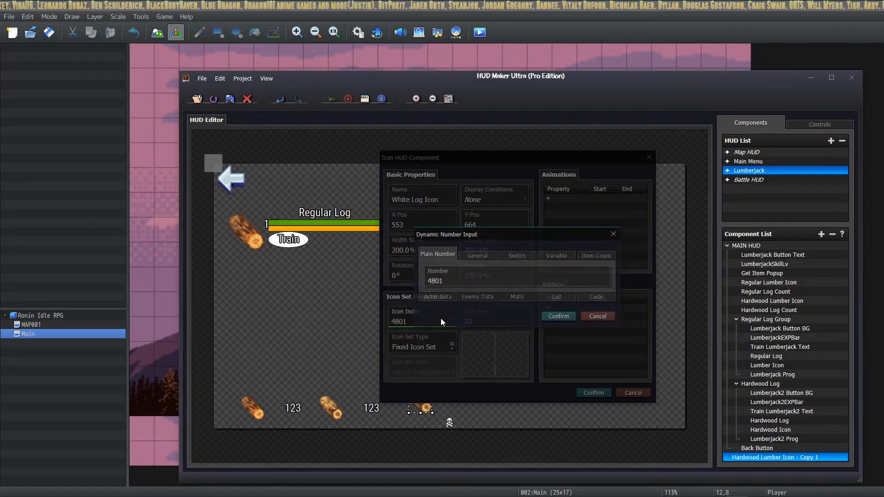
{"action": "double_click", "coordinate": [490, 280]}
{"action": "left_click", "coordinate": [466, 281]}
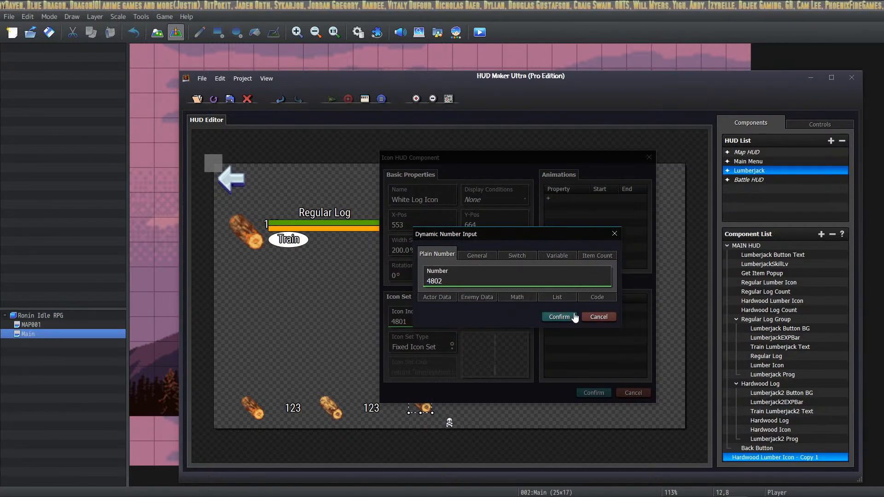
{"action": "left_click", "coordinate": [555, 317]}
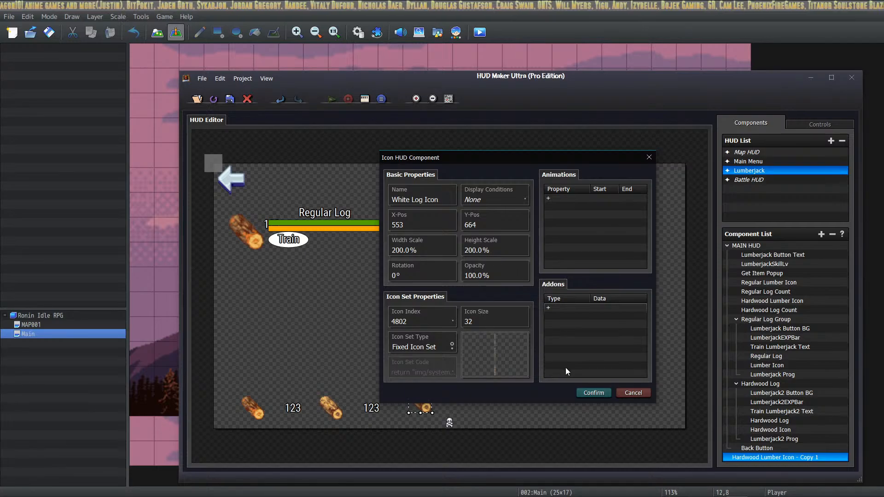
{"action": "left_click", "coordinate": [593, 394]}
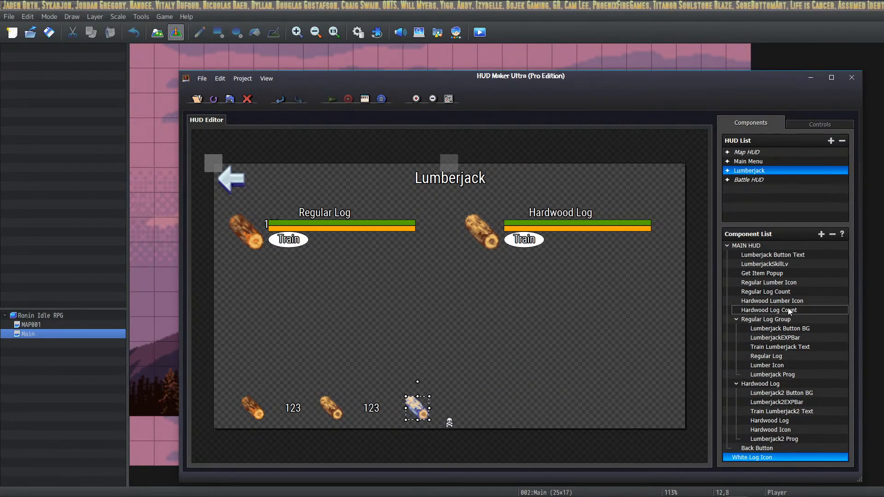
Rename the Hardwood Lumber Icon component to Hardwood Log Icon and apply the change.
{"action": "double_click", "coordinate": [801, 303]}
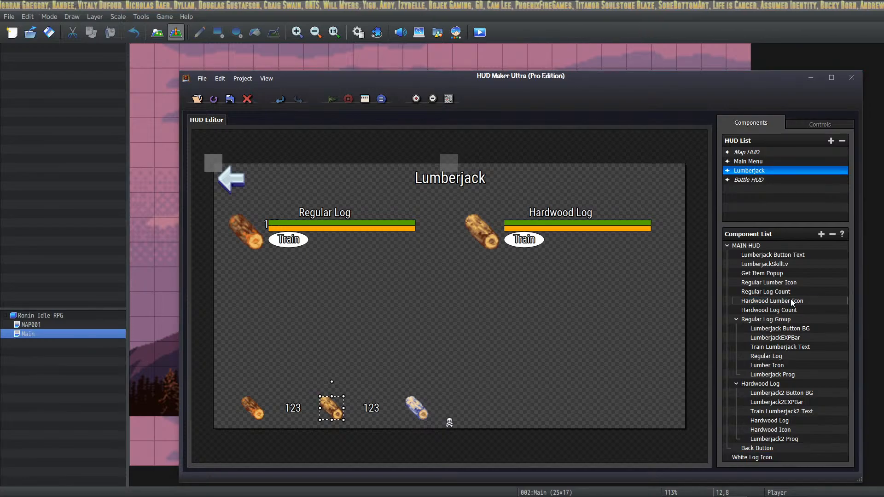
{"action": "triple_click", "coordinate": [417, 199]}
{"action": "left_click_drag", "start_coordinate": [417, 199], "coordinate": [438, 198]}
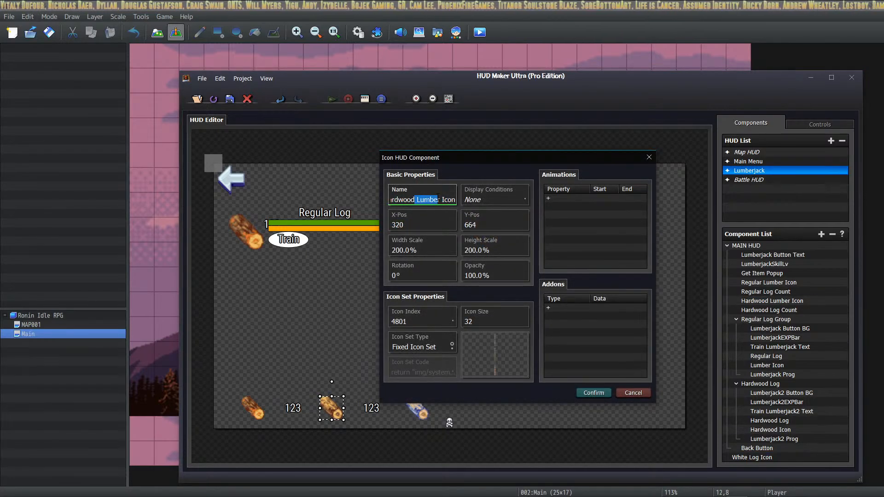
{"action": "type", "text": "Lo"}
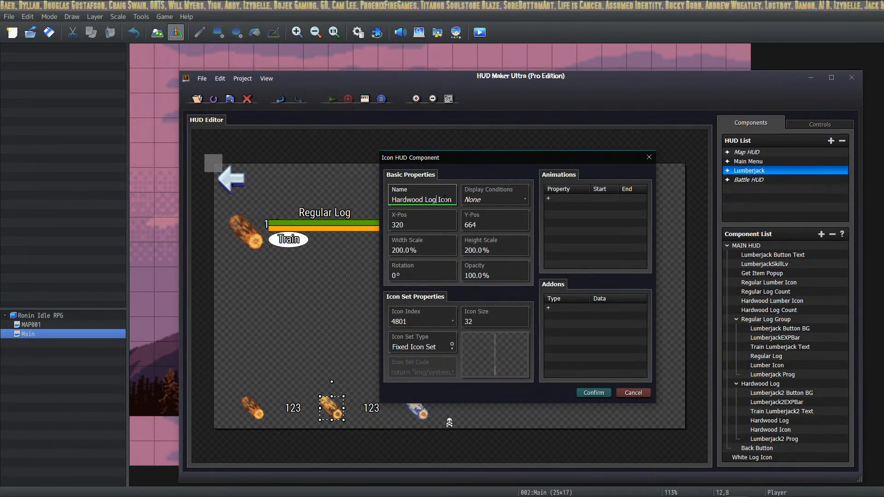
{"action": "type", "text": "g"}
{"action": "left_click", "coordinate": [593, 393]}
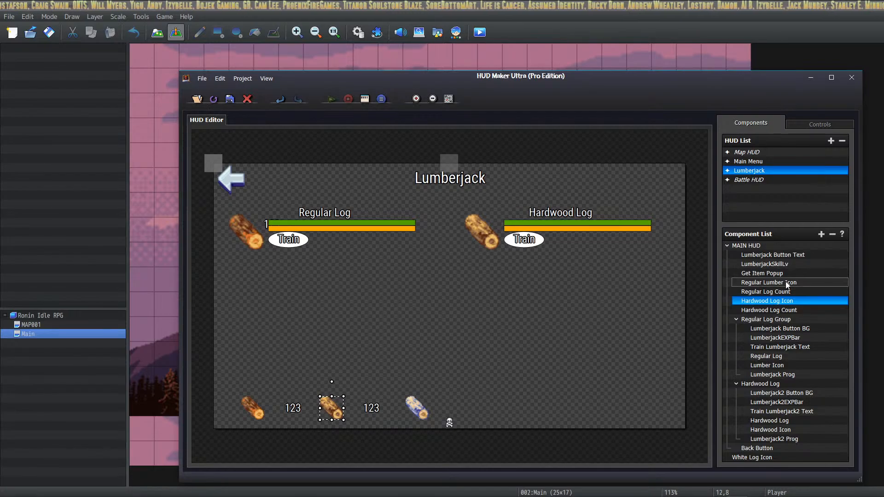
Rename the Regular Lumber Icon component to Regular Log Icon and move White Log Icon directly below Hardwood Log Count in the component list.
{"action": "double_click", "coordinate": [783, 282]}
{"action": "left_click_drag", "start_coordinate": [416, 199], "coordinate": [438, 199]}
{"action": "type", "text": "Log Icon"}
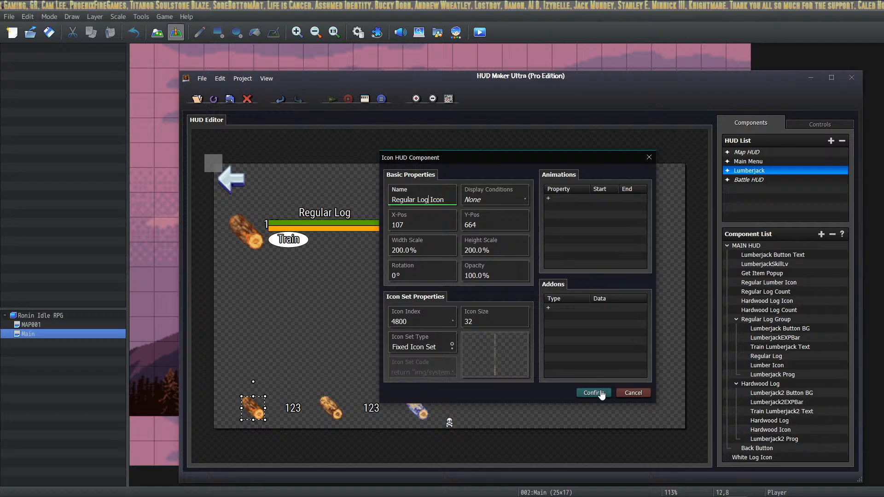
{"action": "left_click", "coordinate": [600, 394]}
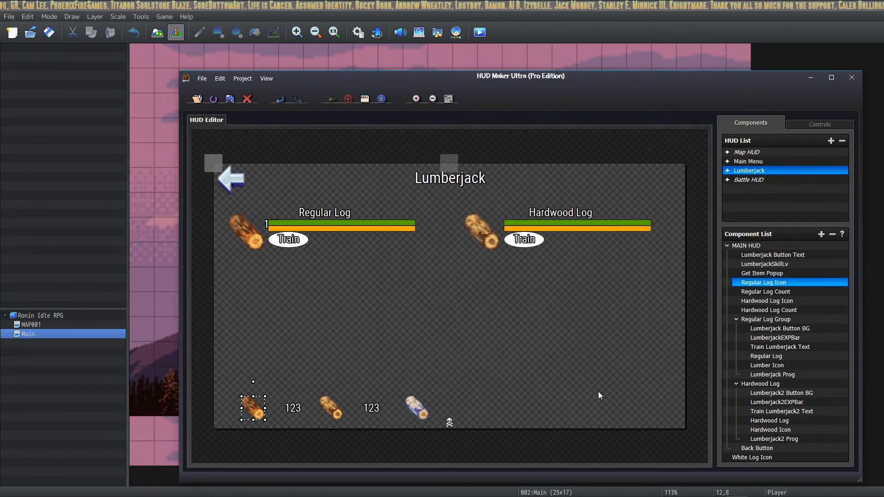
{"action": "left_click", "coordinate": [766, 458]}
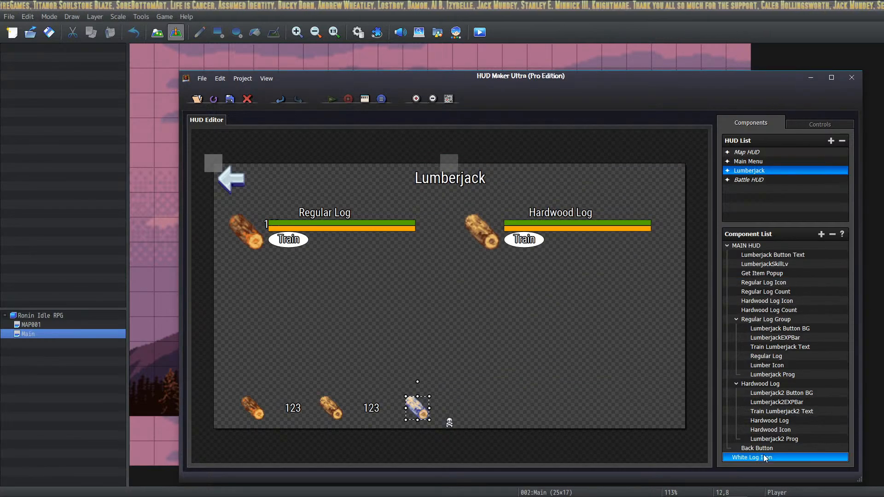
{"action": "left_click_drag", "start_coordinate": [758, 459], "coordinate": [760, 324]}
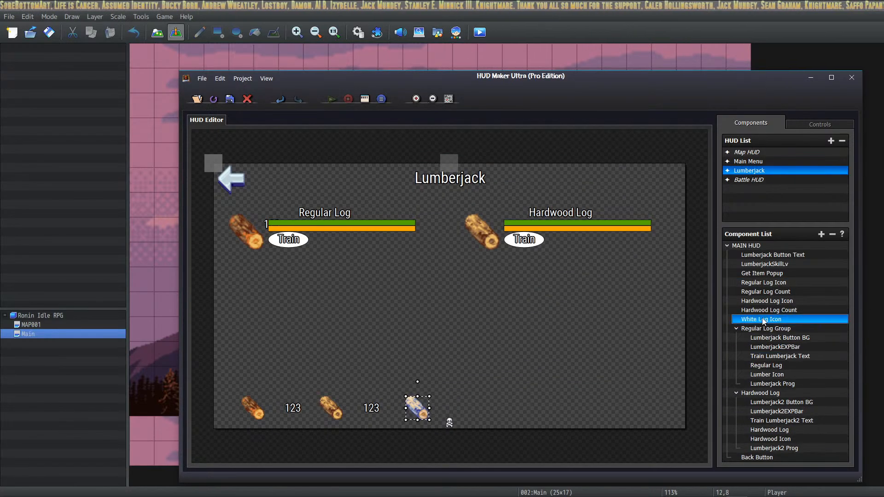
Duplicate the Hardwood Log Count text beside the white log icon and set the copy's Y-Pos to 664.
{"action": "left_click", "coordinate": [367, 402]}
{"action": "key", "text": "ctrl+c"}
{"action": "key", "text": "ctrl+v"}
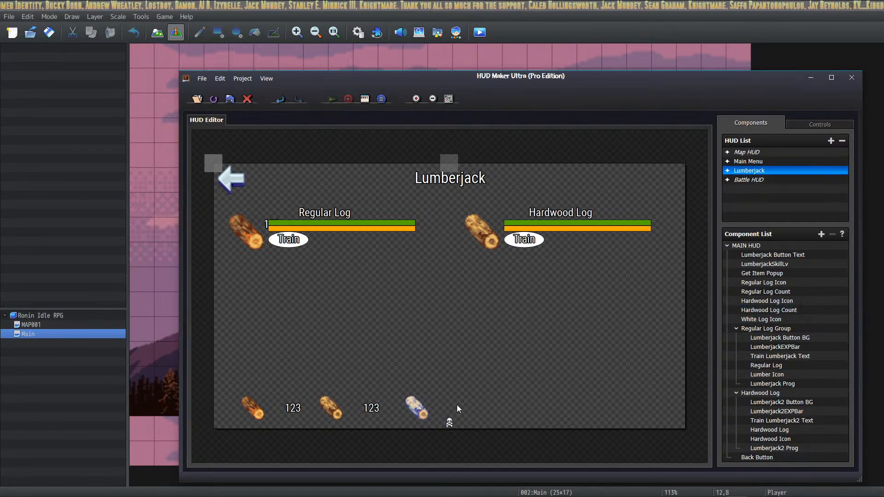
{"action": "double_click", "coordinate": [456, 407]}
{"action": "double_click", "coordinate": [471, 204]}
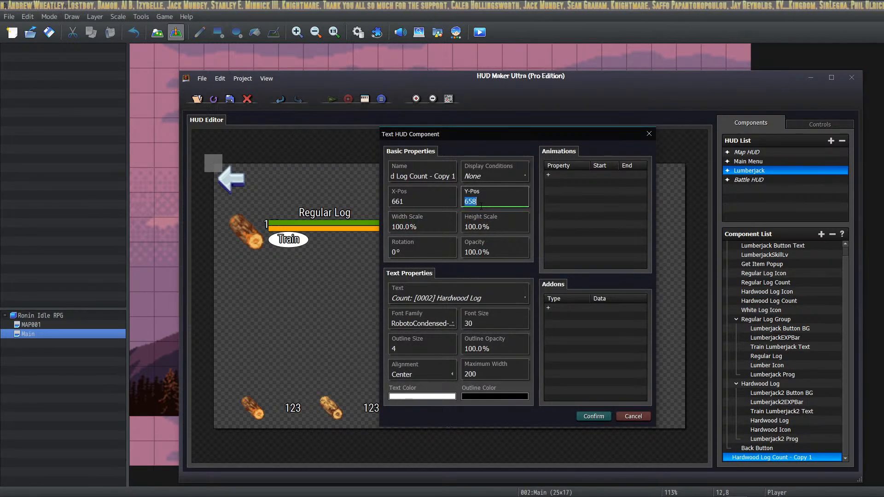
{"action": "type", "text": "664"}
{"action": "key", "text": "shift+Tab"}
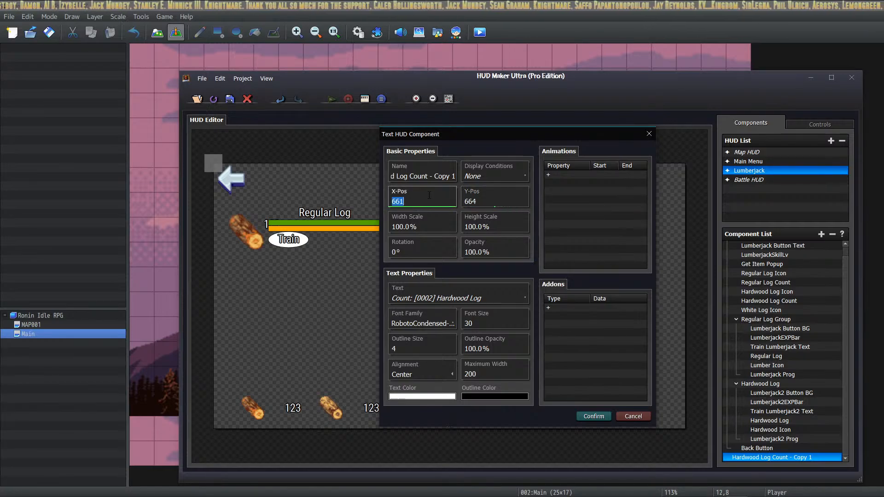
Calculate 213 + 213 + 213 in Calculator and set the copied count's X-Pos to 639, applying the component's changes.
{"action": "key", "text": "alt+Tab"}
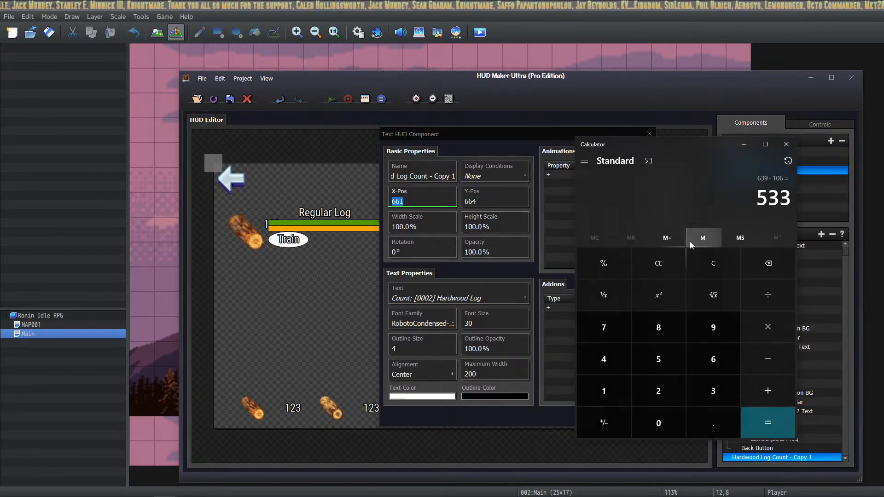
{"action": "left_click", "coordinate": [709, 259]}
{"action": "type", "text": "213+213+213"}
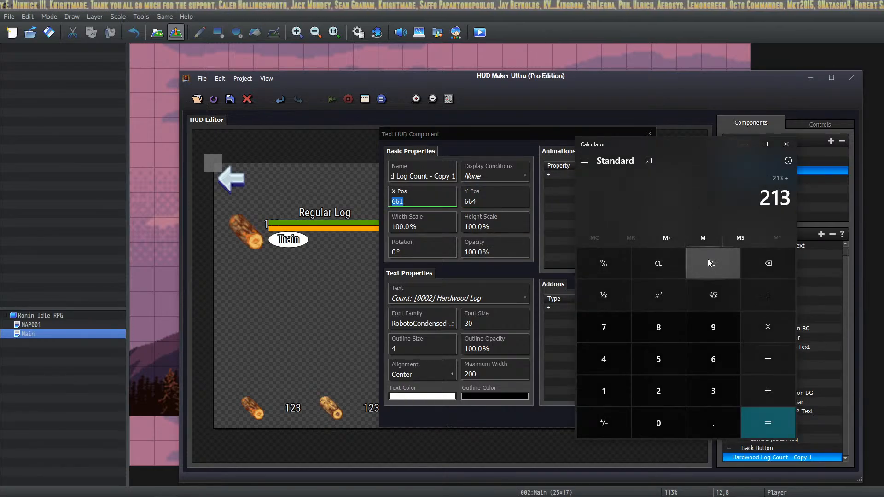
{"action": "key", "text": "Return"}
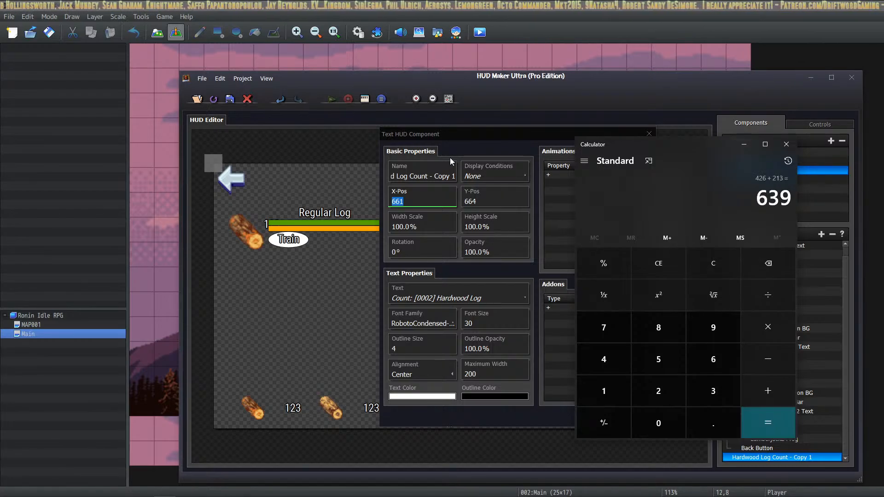
{"action": "left_click", "coordinate": [449, 77]}
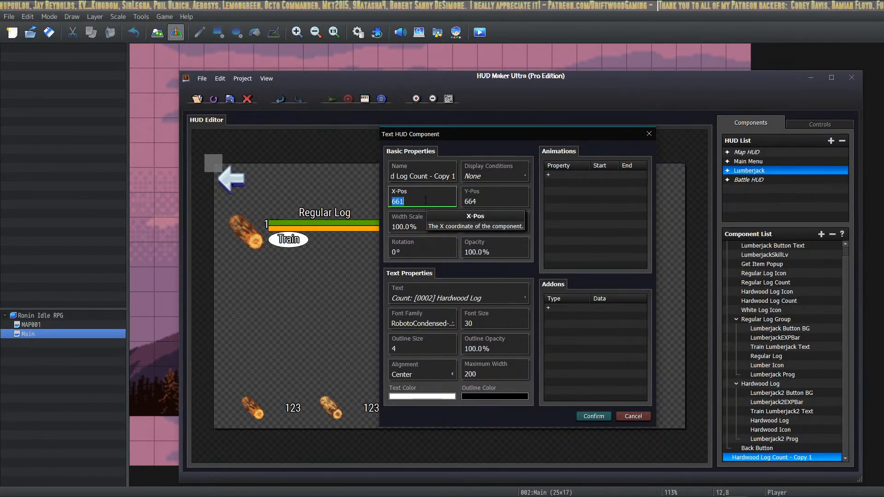
{"action": "type", "text": "639"}
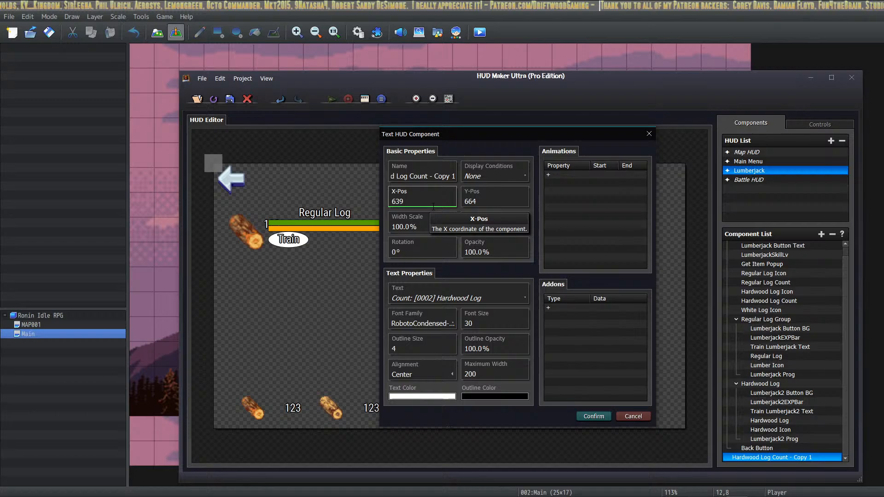
{"action": "left_click", "coordinate": [593, 416]}
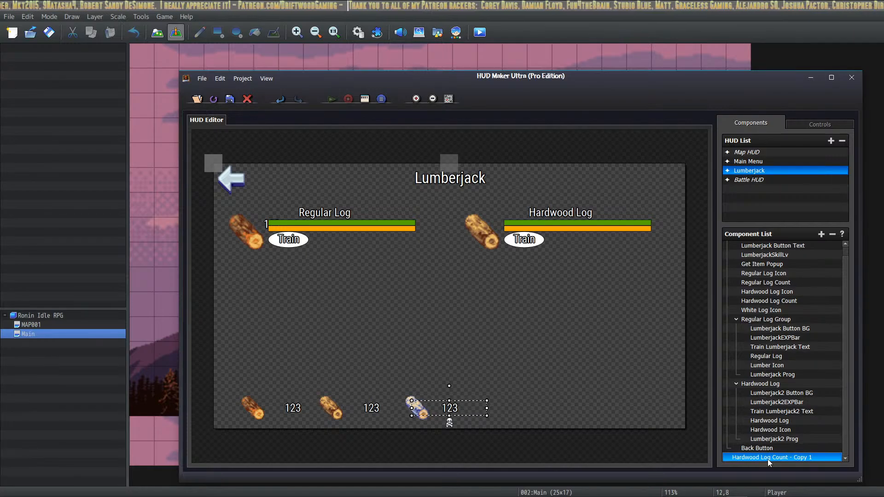
Change the copied count's name to White Log Count, removing the copy suffix.
{"action": "double_click", "coordinate": [450, 408]}
{"action": "left_click", "coordinate": [406, 177]}
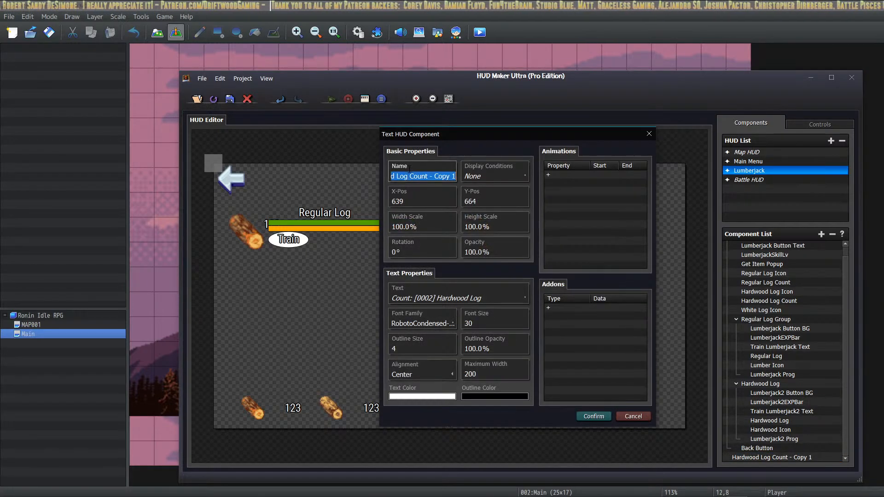
{"action": "left_click_drag", "start_coordinate": [407, 177], "coordinate": [391, 177]}
{"action": "left_click", "coordinate": [412, 177]}
{"action": "double_click", "coordinate": [412, 176]}
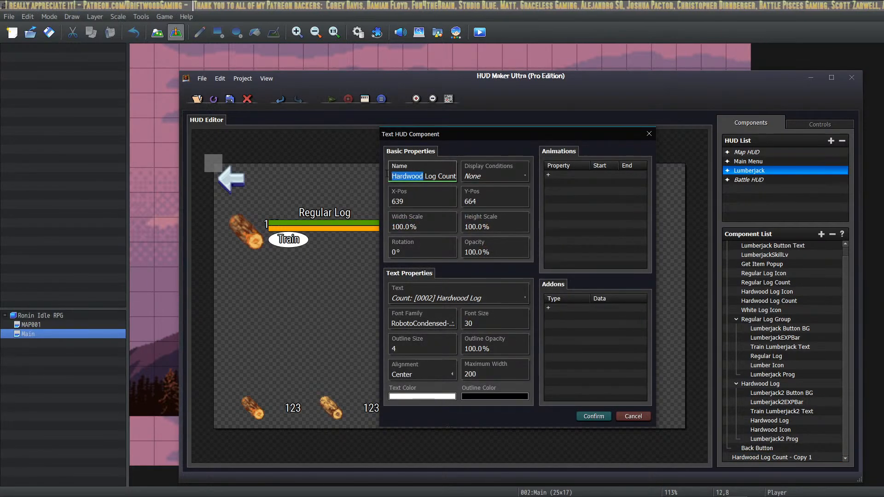
{"action": "type", "text": "White"}
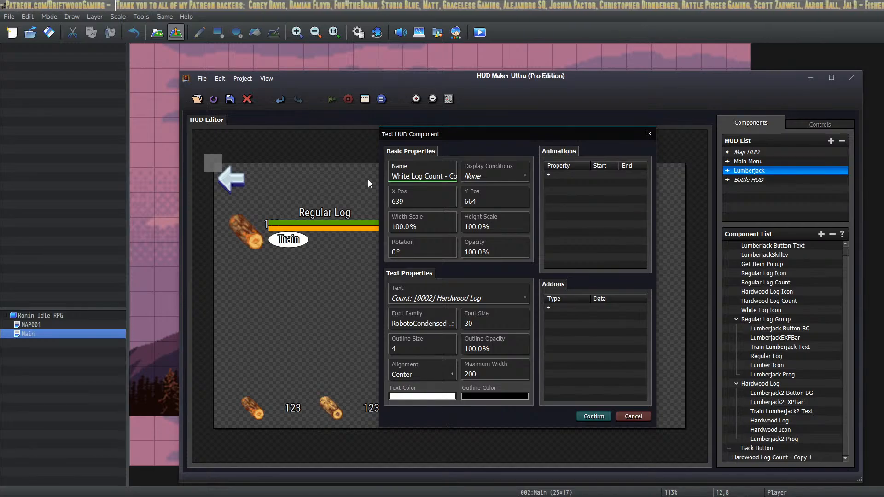
{"action": "key", "text": "Delete"}
{"action": "key", "text": "Delete"}
{"action": "key", "text": "Delete"}
{"action": "key", "text": "Delete"}
{"action": "key", "text": "Delete"}
{"action": "key", "text": "Delete"}
{"action": "key", "text": "Delete"}
{"action": "key", "text": "Delete"}
{"action": "key", "text": "Delete"}
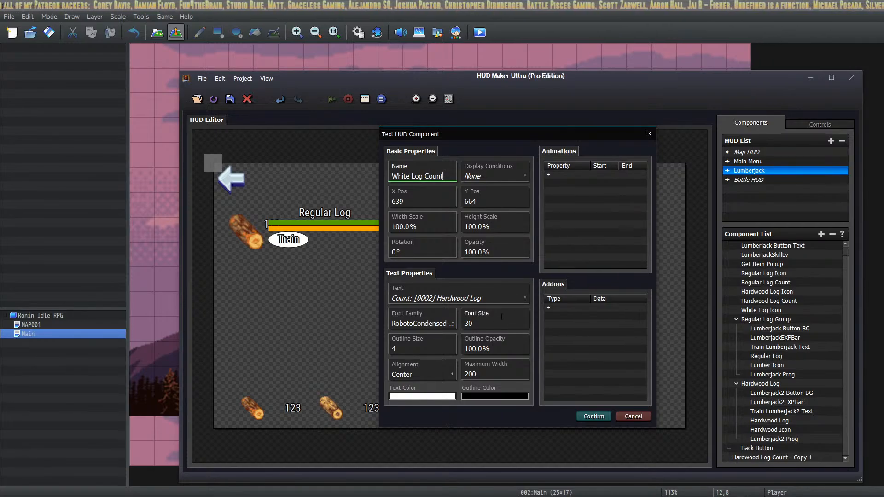
Set the White Log Count's text to the item count of 0003 White Log and apply the component's changes.
{"action": "left_click", "coordinate": [507, 299]}
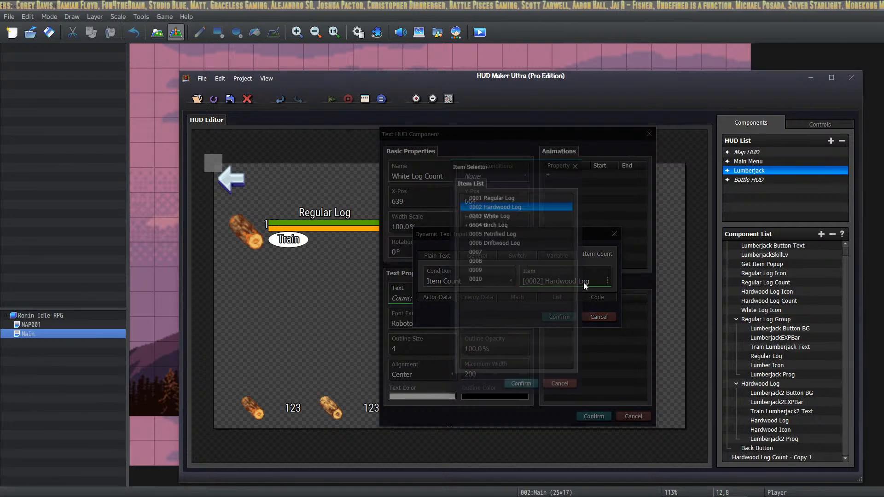
{"action": "left_click", "coordinate": [583, 282]}
{"action": "left_click", "coordinate": [492, 215]}
{"action": "left_click", "coordinate": [524, 387]}
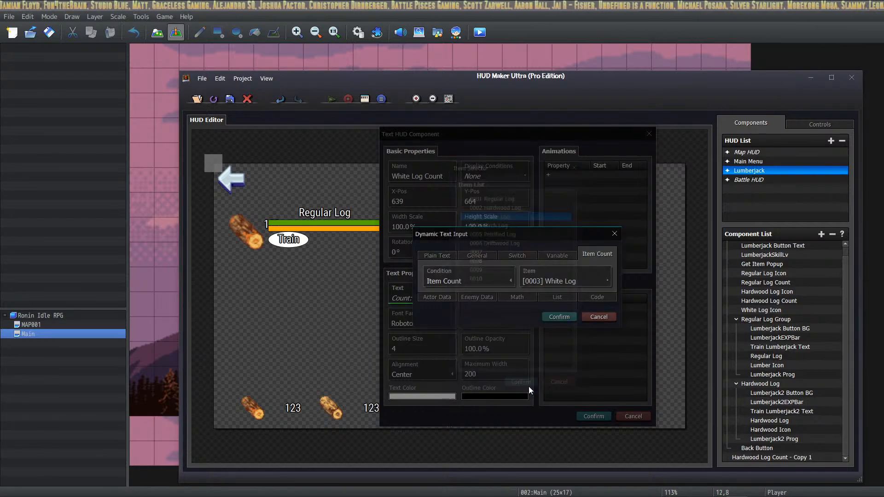
{"action": "left_click", "coordinate": [558, 315]}
{"action": "left_click", "coordinate": [585, 417]}
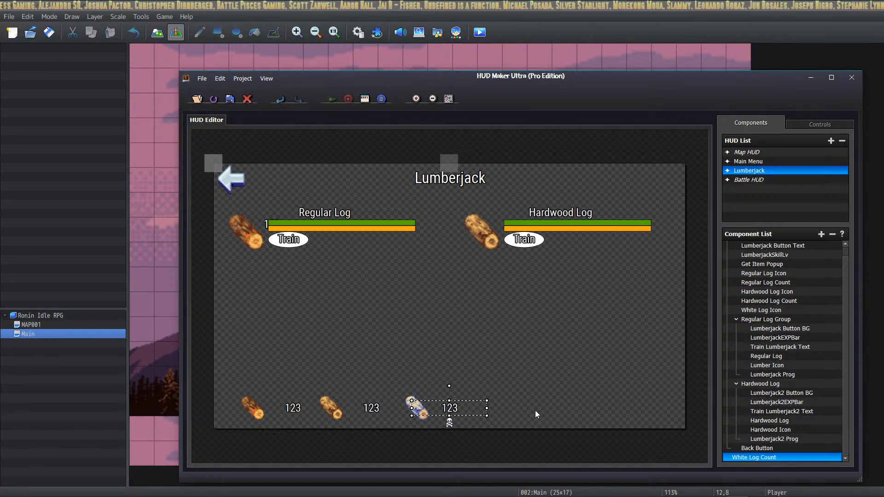
Duplicate the White Log Icon past the white log's count and set the copy's Y-Pos to 664.
{"action": "left_click", "coordinate": [414, 408]}
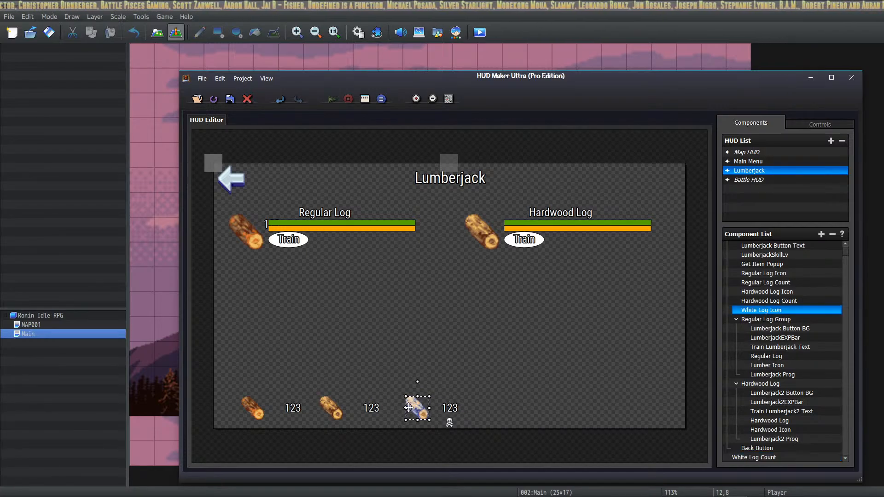
{"action": "left_click", "coordinate": [483, 408]}
{"action": "left_click", "coordinate": [517, 406]}
{"action": "key", "text": "ctrl+v"}
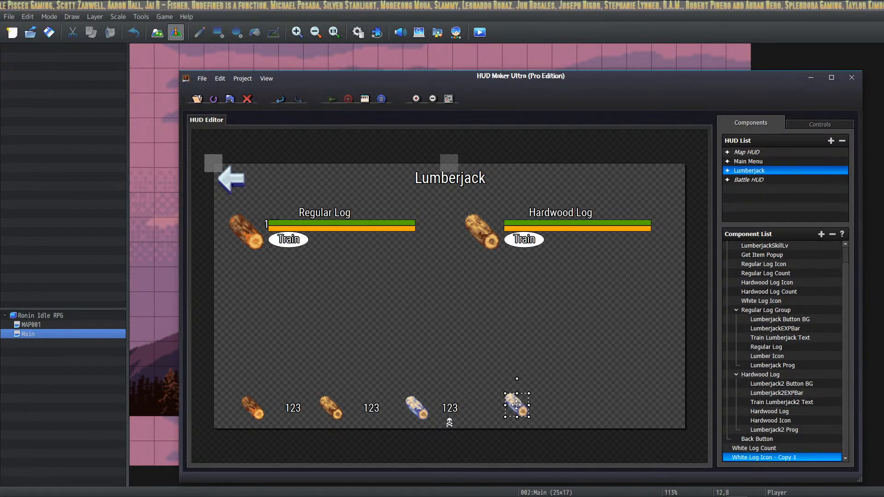
{"action": "double_click", "coordinate": [517, 409]}
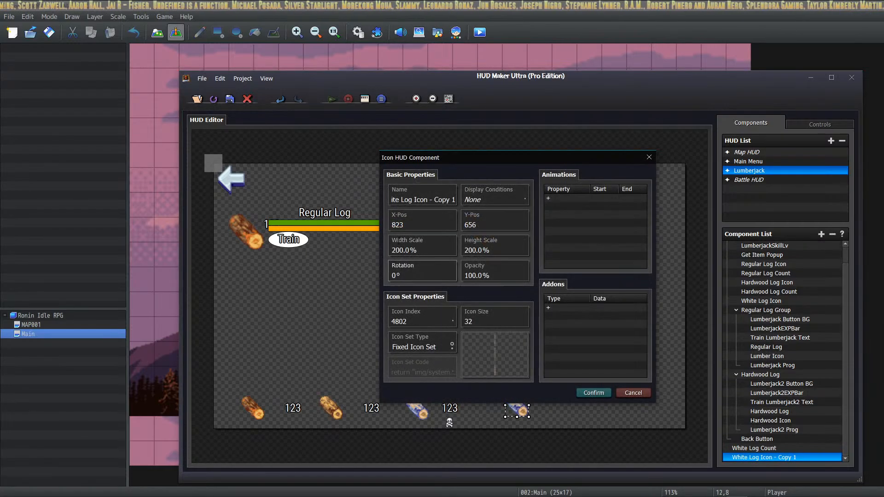
{"action": "double_click", "coordinate": [487, 225]}
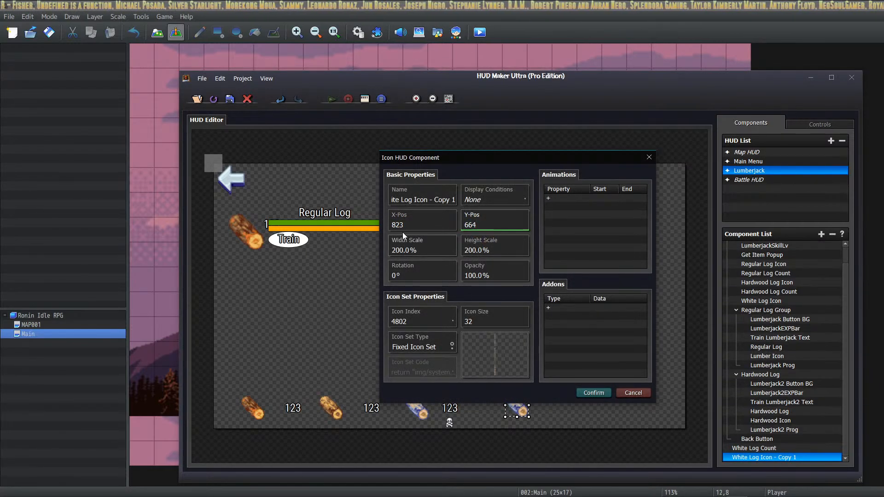
Set the copied icon's Icon Index to the plain number 4803.
{"action": "double_click", "coordinate": [446, 321]}
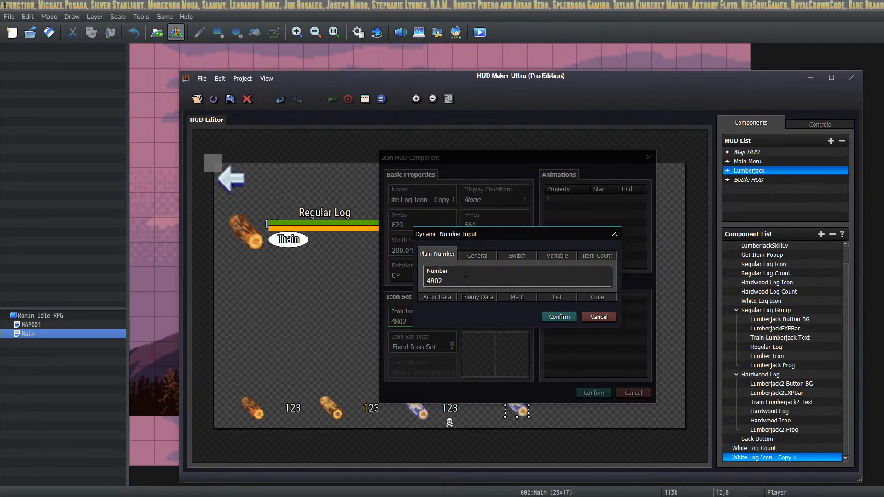
{"action": "double_click", "coordinate": [471, 281]}
{"action": "type", "text": "4"}
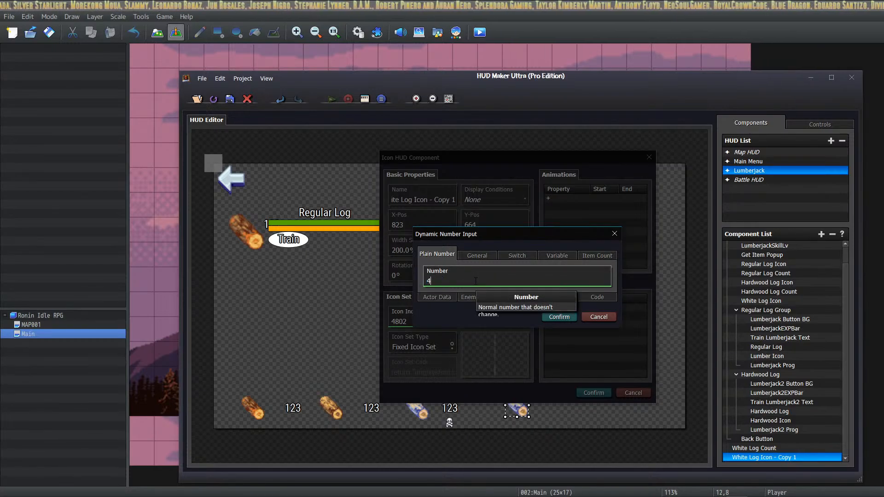
{"action": "left_click", "coordinate": [559, 317]}
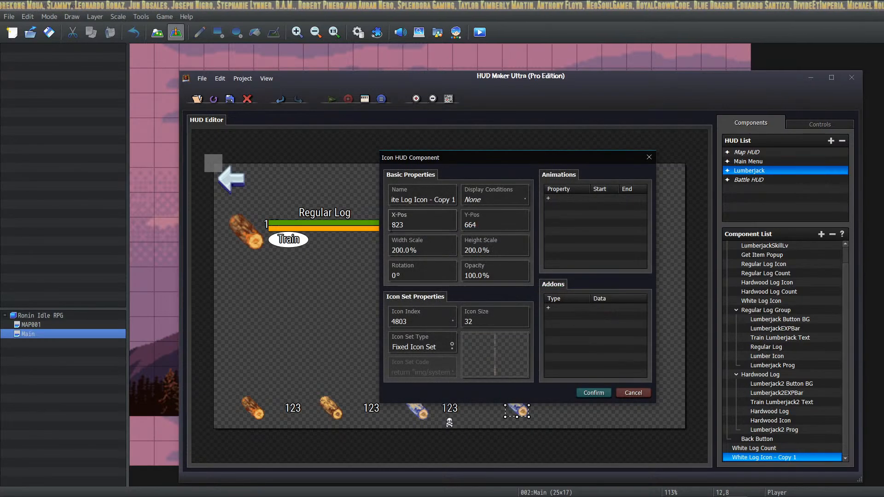
Calculate 639 + 106 in Calculator and set the copied icon's X-Pos to 745.
{"action": "double_click", "coordinate": [426, 226]}
{"action": "key", "text": "alt+Tab"}
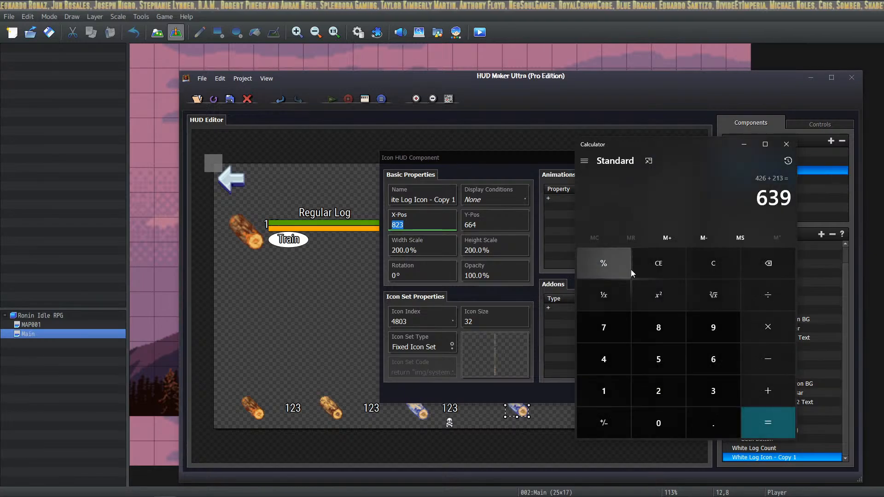
{"action": "left_click", "coordinate": [767, 391]}
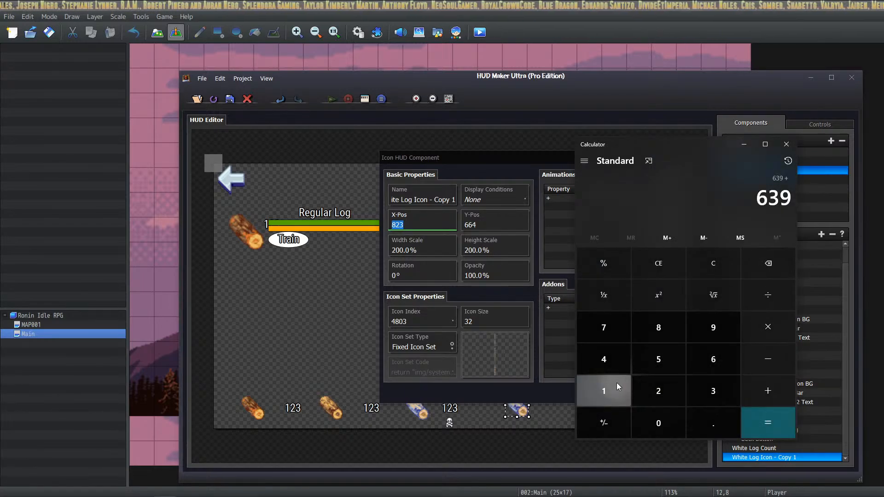
{"action": "left_click", "coordinate": [617, 383]}
{"action": "left_click", "coordinate": [659, 416]}
{"action": "left_click", "coordinate": [716, 366]}
{"action": "left_click", "coordinate": [760, 424]}
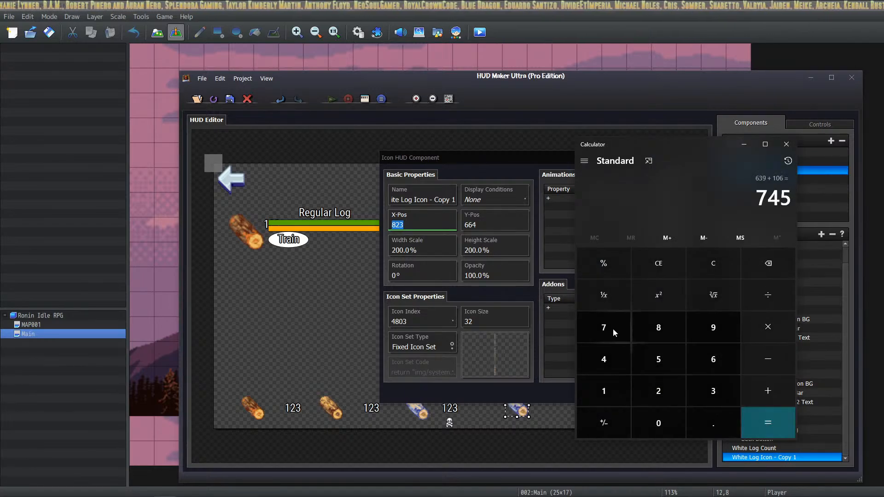
{"action": "left_click", "coordinate": [424, 222]}
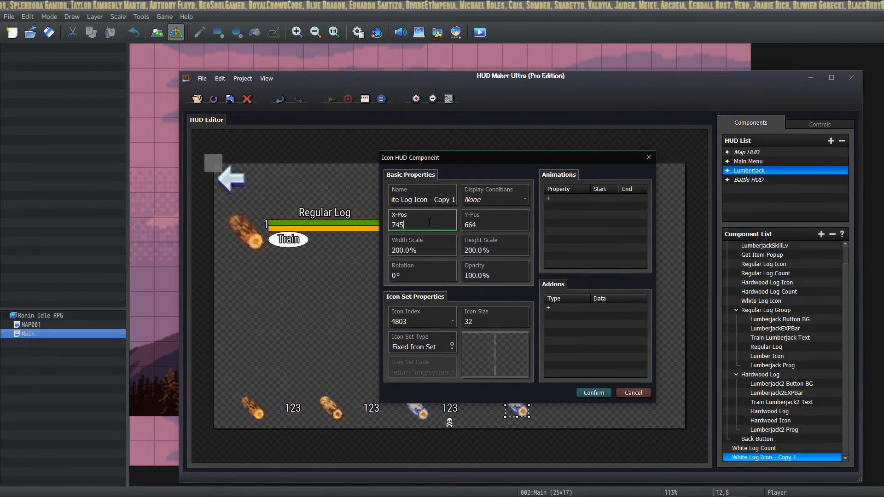
Change the copied icon's name to Birch Log Icon, removing the copy suffix.
{"action": "left_click", "coordinate": [414, 200]}
{"action": "left_click_drag", "start_coordinate": [413, 200], "coordinate": [377, 196]}
{"action": "left_click", "coordinate": [410, 200]}
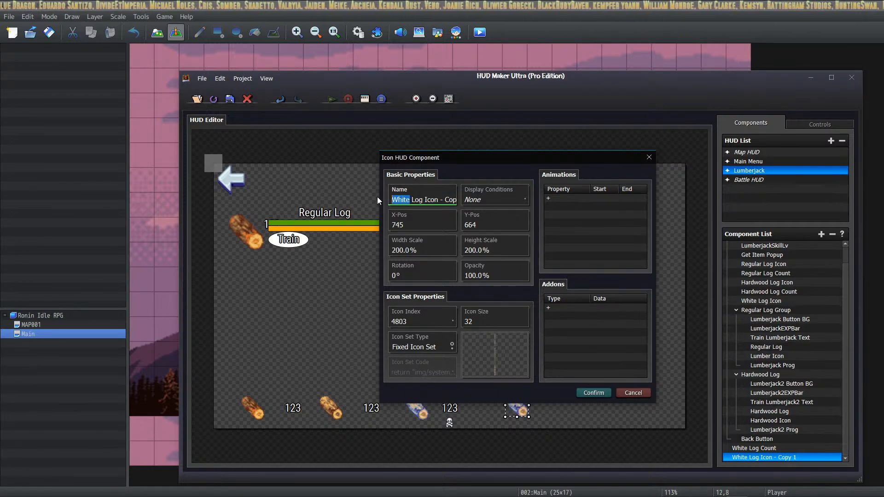
{"action": "type", "text": "Birch"}
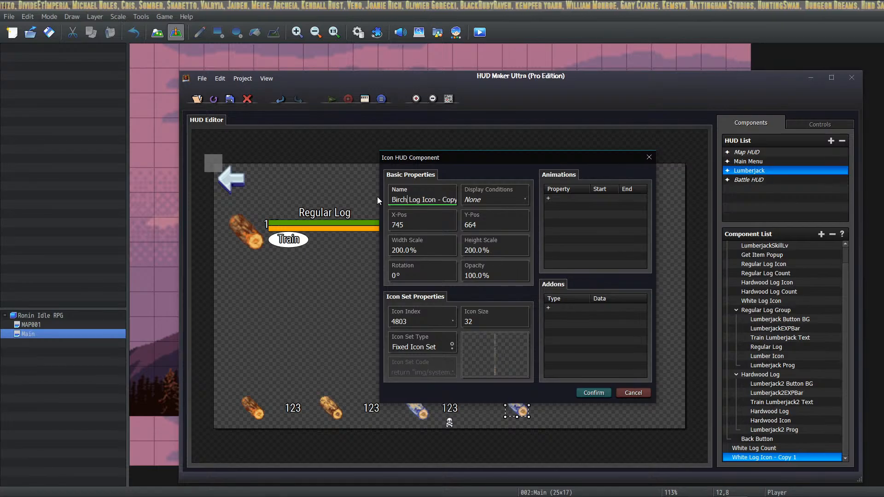
{"action": "key", "text": "Right"}
{"action": "key", "text": "Right"}
{"action": "key", "text": "Right"}
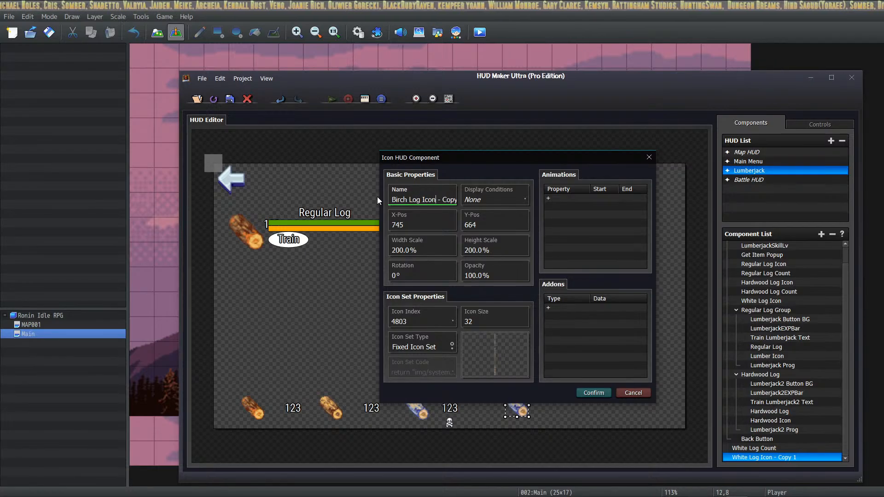
{"action": "key", "text": "Delete"}
{"action": "key", "text": "Delete"}
{"action": "key", "text": "Delete"}
{"action": "key", "text": "Delete"}
{"action": "key", "text": "Delete"}
{"action": "key", "text": "Delete"}
{"action": "key", "text": "Delete"}
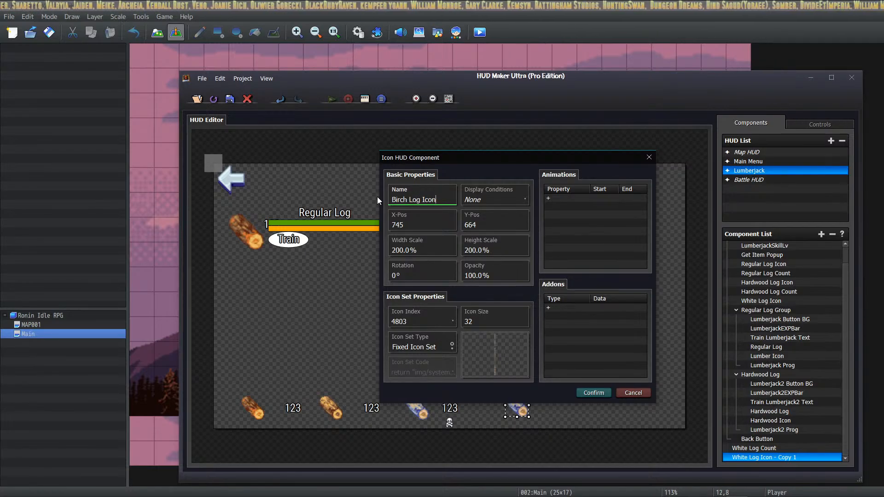
Move White Log Count and Birch Log Icon up the component list, directly above the Regular Log Group.
{"action": "left_click", "coordinate": [593, 393]}
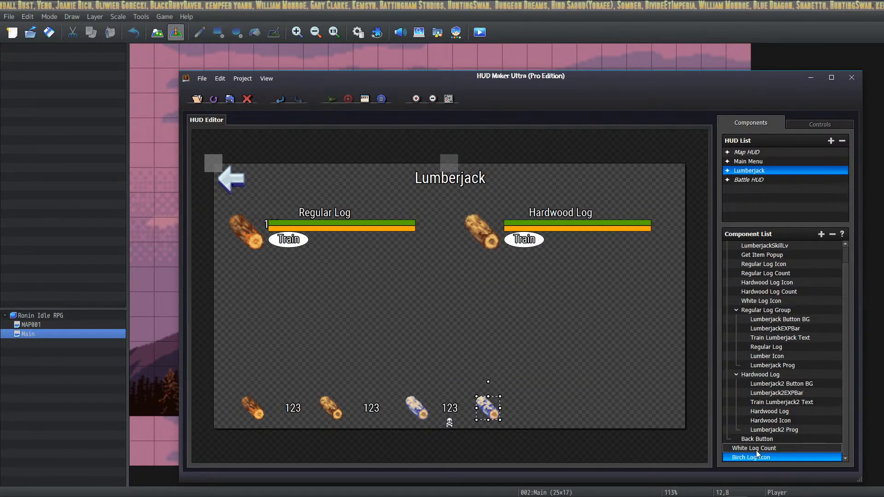
{"action": "left_click_drag", "start_coordinate": [758, 450], "coordinate": [759, 313]}
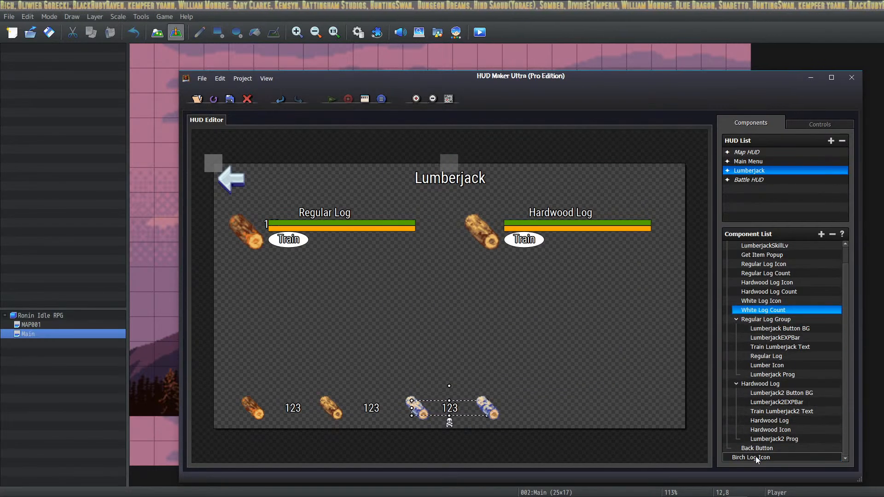
{"action": "left_click_drag", "start_coordinate": [757, 459], "coordinate": [780, 328]}
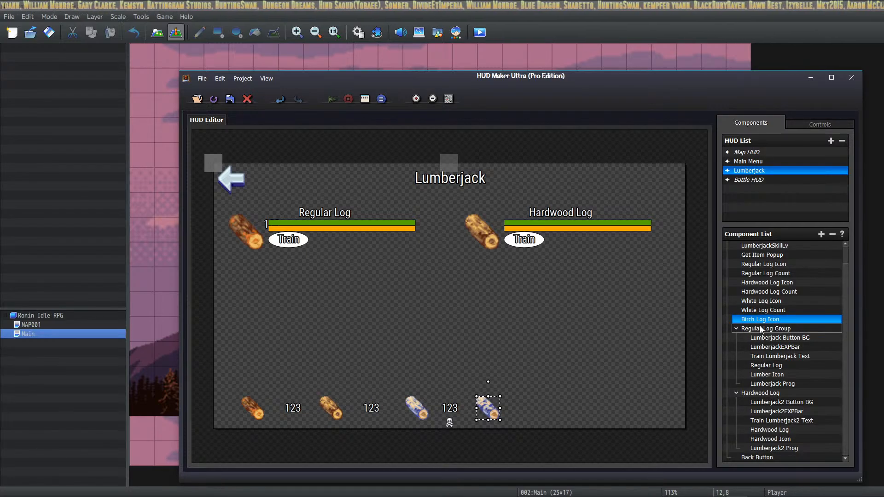
Duplicate the White Log Count past the Birch Log Icon, with the copy's Y-Pos at 664.
{"action": "left_click", "coordinate": [450, 408]}
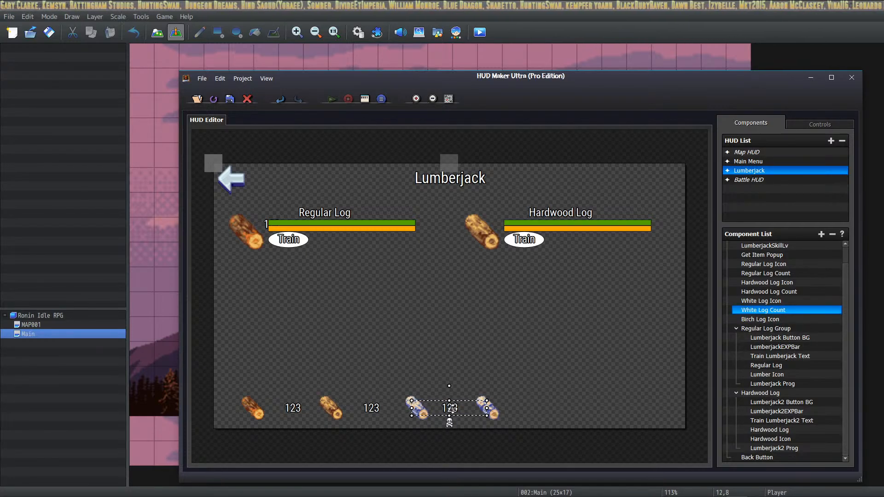
{"action": "left_click", "coordinate": [534, 407]}
{"action": "key", "text": "ctrl+v"}
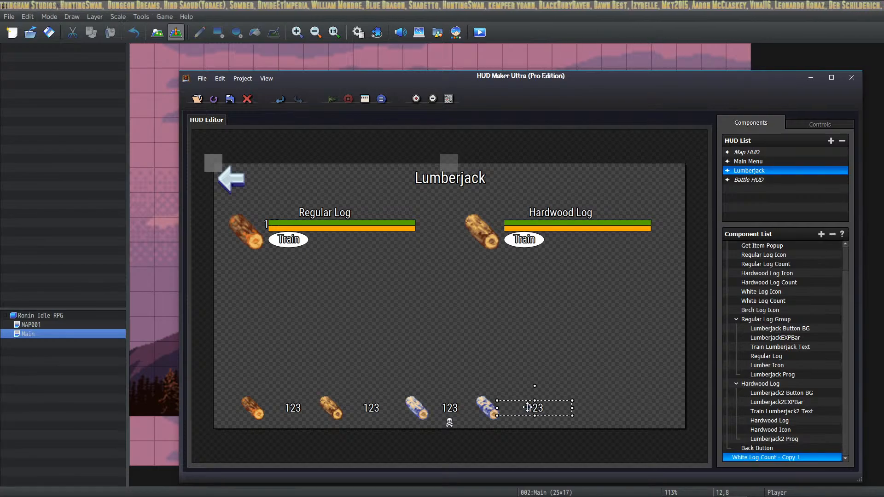
{"action": "double_click", "coordinate": [529, 407]}
{"action": "key", "text": "shift+Tab"}
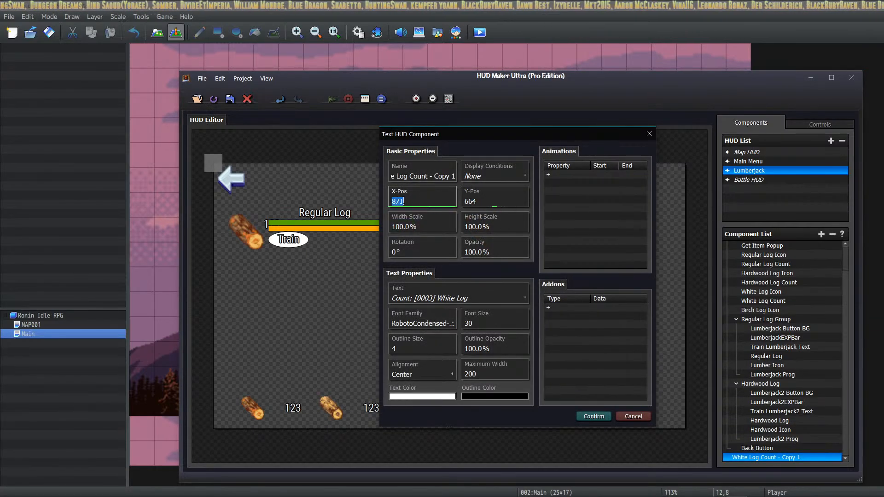
Calculate 745 + 107 in Calculator and set the copied count's X-Pos to 852.
{"action": "key", "text": "alt+Tab"}
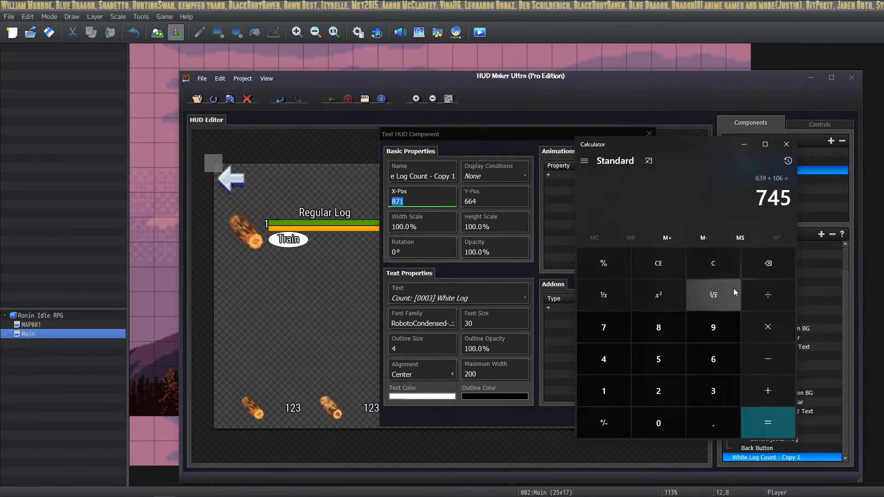
{"action": "left_click", "coordinate": [765, 396]}
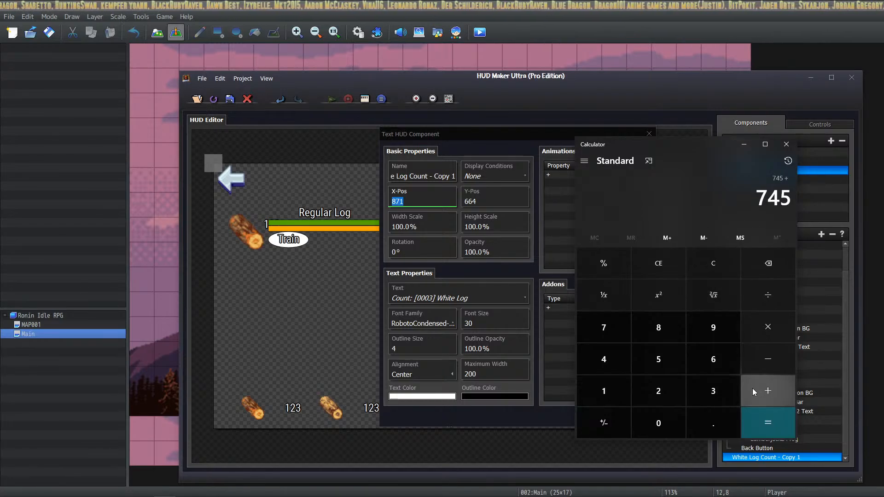
{"action": "left_click", "coordinate": [611, 389]}
{"action": "left_click", "coordinate": [650, 416]}
{"action": "left_click", "coordinate": [604, 326]}
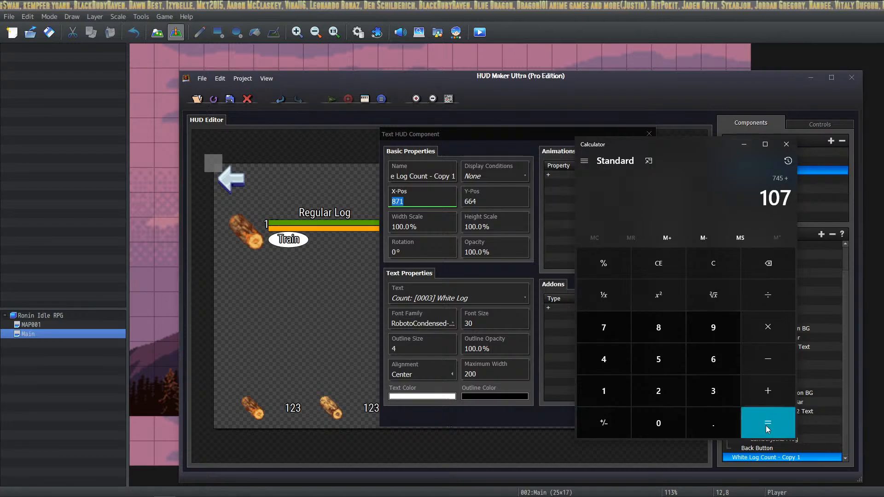
{"action": "left_click", "coordinate": [766, 424]}
{"action": "left_click", "coordinate": [413, 207]}
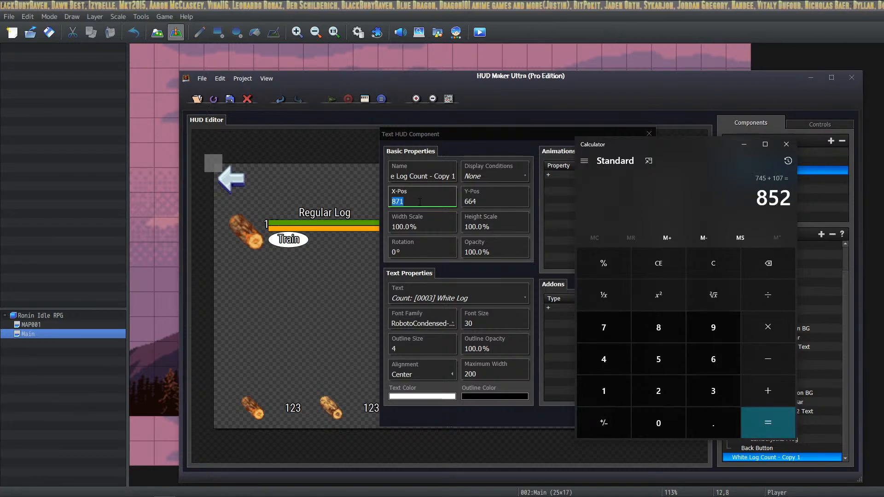
{"action": "type", "text": "85"}
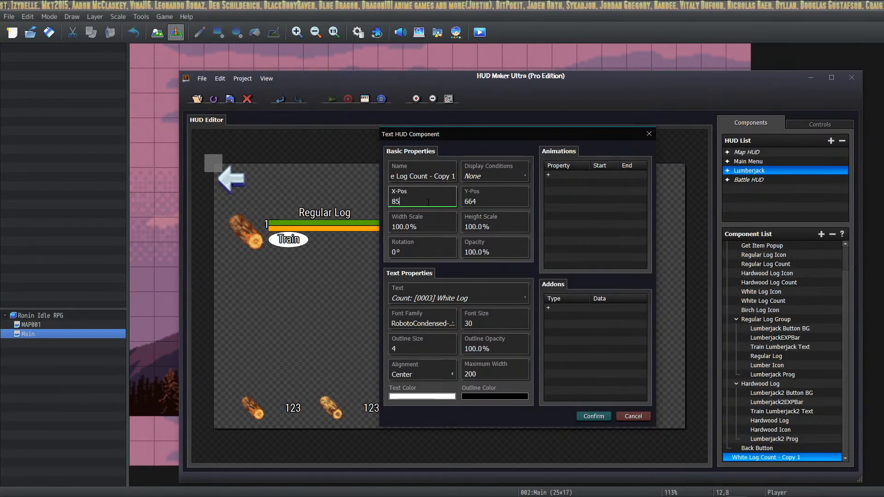
{"action": "type", "text": "2"}
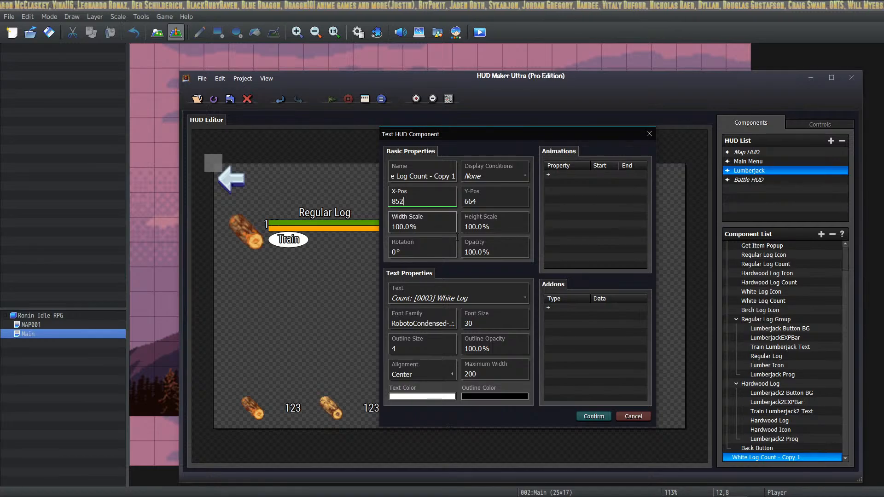
Change the copied count's text source to the item count of 0004 Birch Log.
{"action": "double_click", "coordinate": [493, 306]}
{"action": "double_click", "coordinate": [564, 283]}
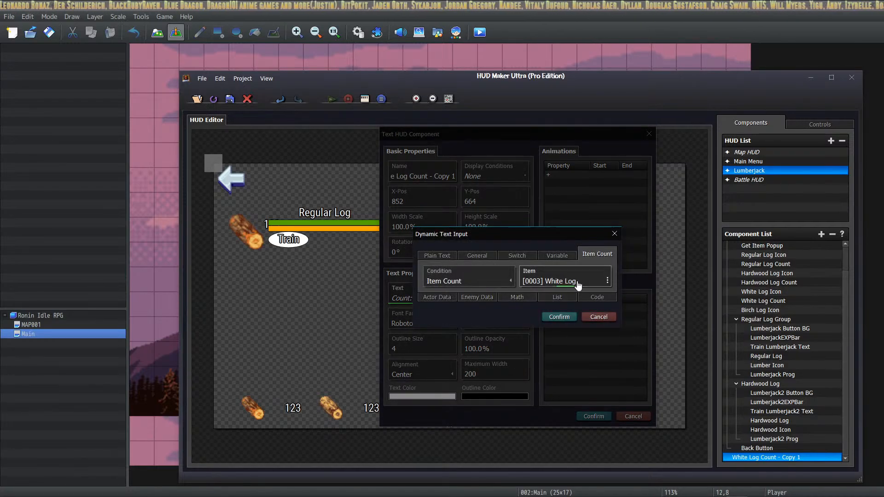
{"action": "left_click", "coordinate": [510, 223]}
{"action": "left_click", "coordinate": [520, 385]}
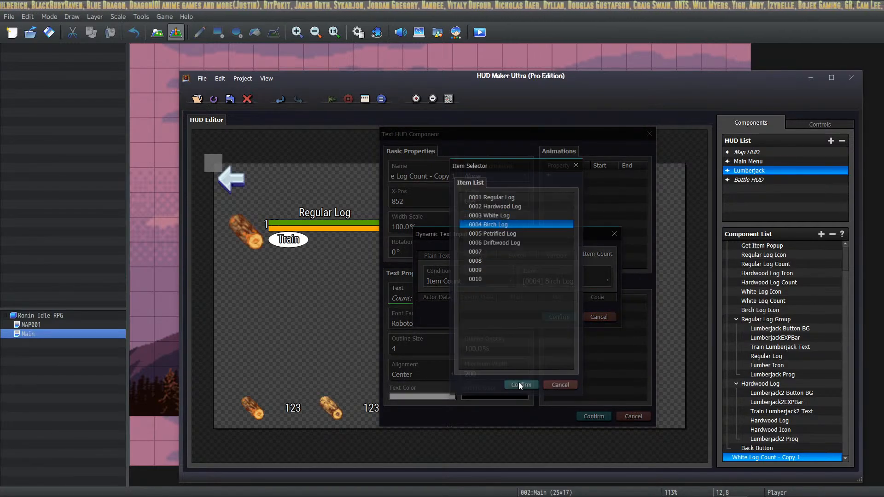
{"action": "left_click", "coordinate": [558, 317]}
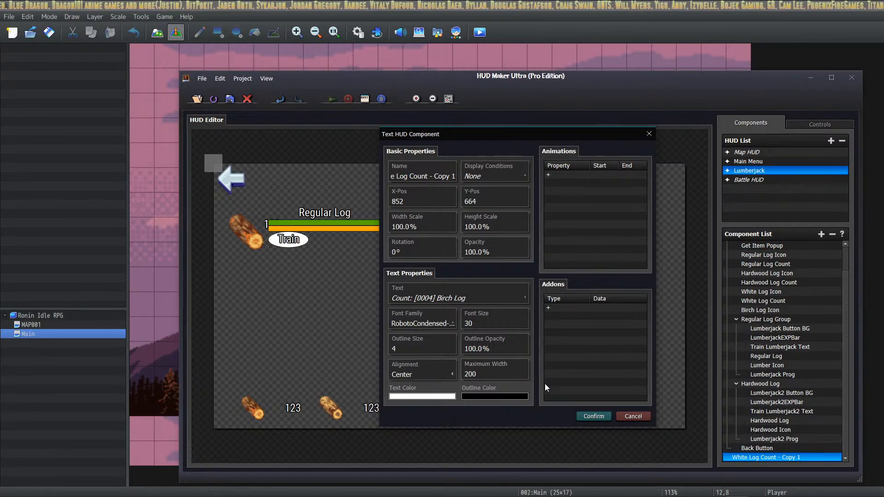
Rename the copied count as Birch Log Count and place it below Birch Log Icon in the component list.
{"action": "left_click", "coordinate": [410, 176]}
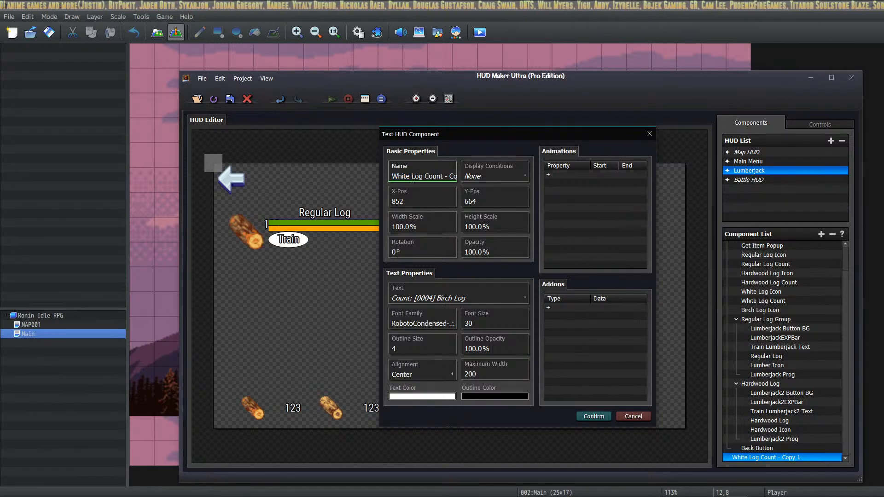
{"action": "left_click_drag", "start_coordinate": [409, 176], "coordinate": [362, 177]}
{"action": "type", "text": "Birch"}
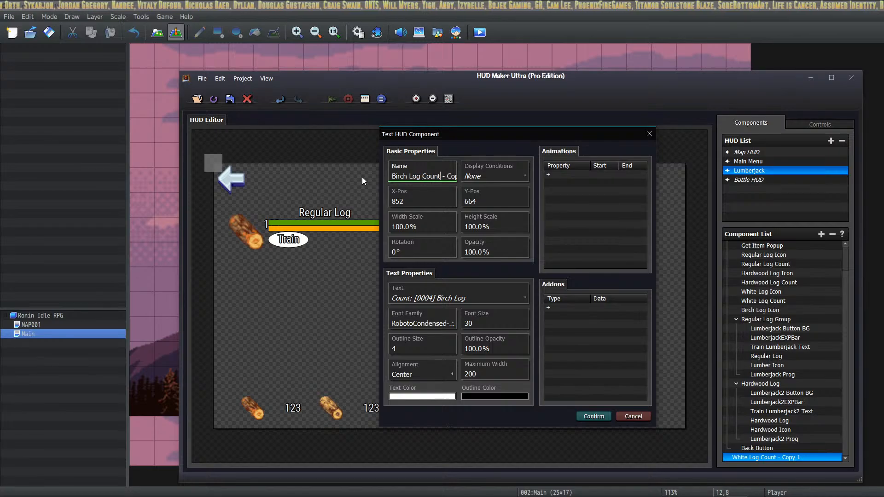
{"action": "key", "text": "End"}
{"action": "key", "text": "BackSpace"}
{"action": "key", "text": "BackSpace"}
{"action": "key", "text": "BackSpace"}
{"action": "key", "text": "BackSpace"}
{"action": "key", "text": "BackSpace"}
{"action": "key", "text": "BackSpace"}
{"action": "key", "text": "BackSpace"}
{"action": "key", "text": "BackSpace"}
{"action": "key", "text": "BackSpace"}
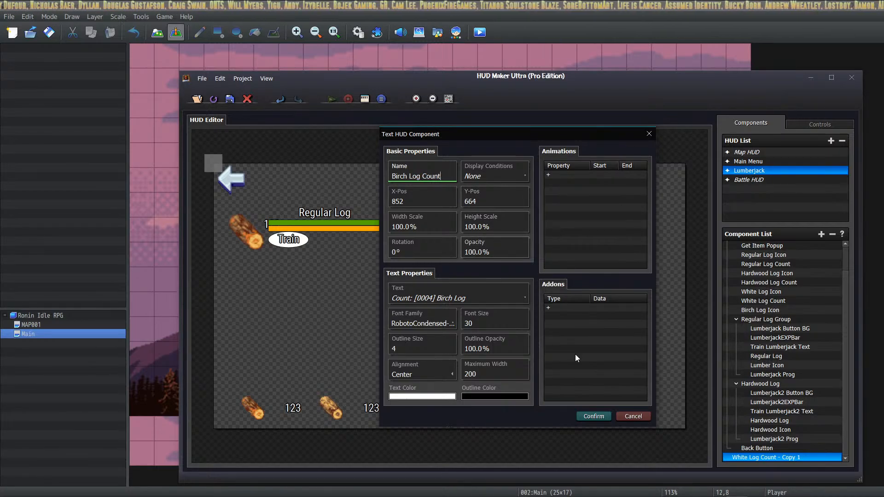
{"action": "left_click", "coordinate": [591, 416]}
{"action": "left_click_drag", "start_coordinate": [778, 457], "coordinate": [776, 321]}
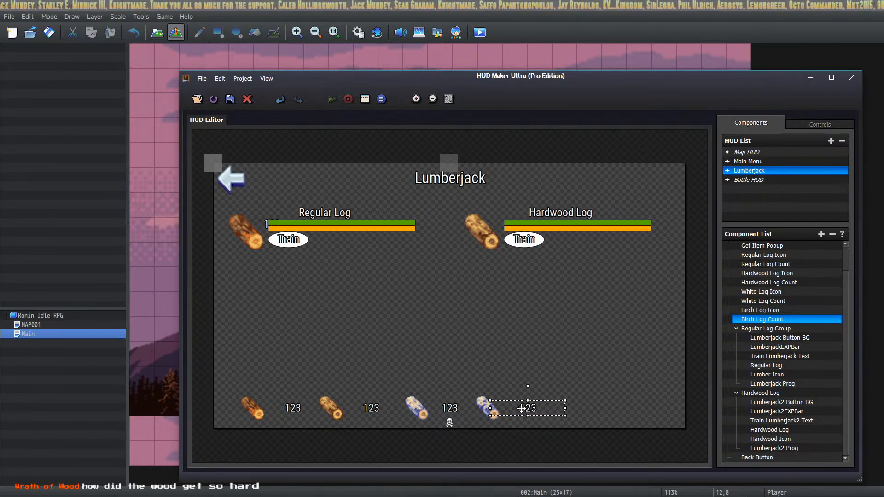
Duplicate the Birch Log Icon and place the copy past the birch log's count.
{"action": "left_click", "coordinate": [487, 405]}
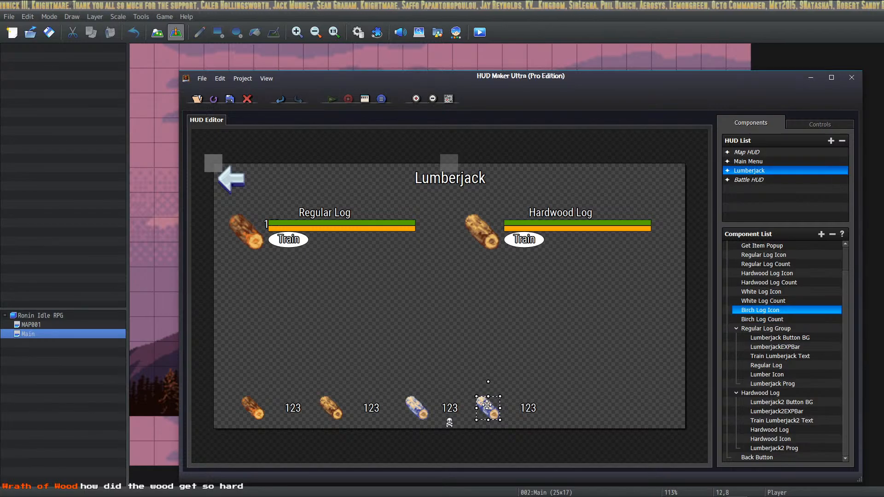
{"action": "key", "text": "ctrl+c"}
{"action": "left_click", "coordinate": [593, 400]}
{"action": "key", "text": "ctrl+v"}
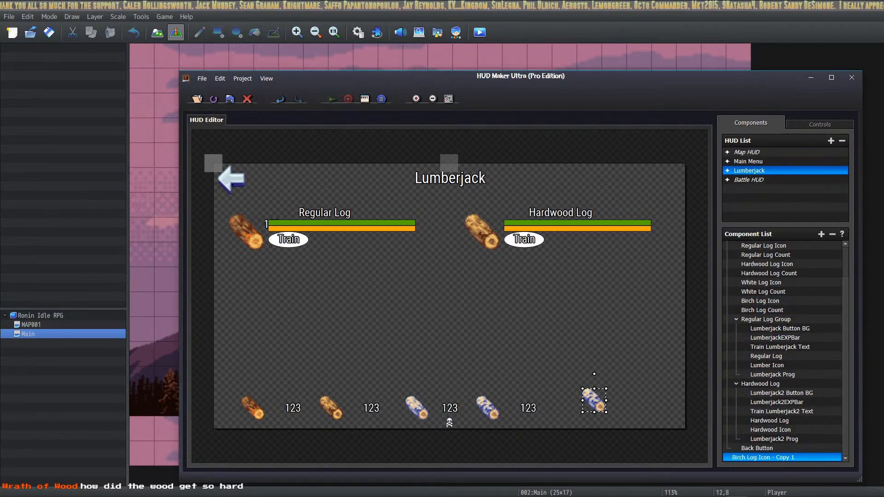
Change the copied icon's name to Petrified Log Icon, removing the copy suffix.
{"action": "double_click", "coordinate": [593, 399]}
{"action": "double_click", "coordinate": [399, 199]}
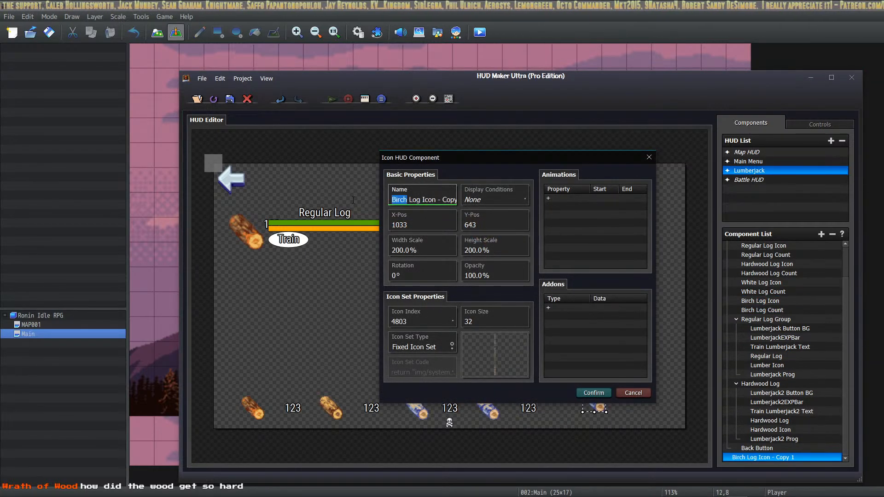
{"action": "type", "text": "Petrified"}
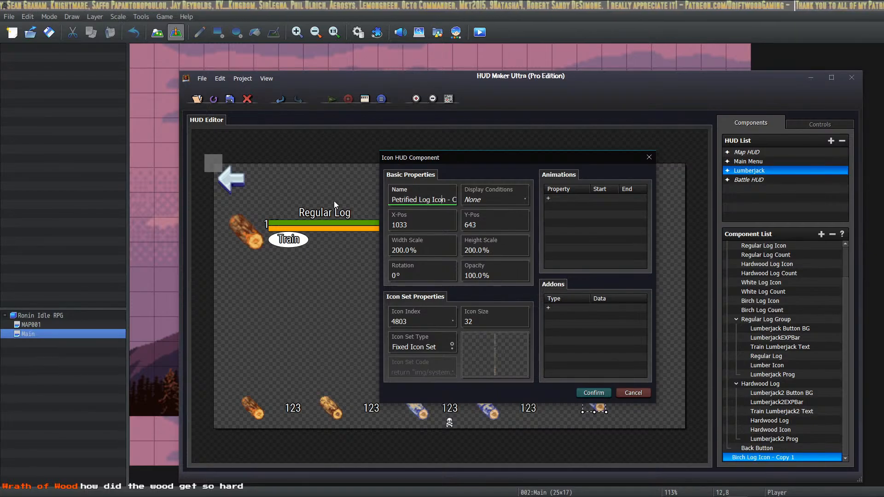
{"action": "key", "text": "End"}
{"action": "key", "text": "BackSpace"}
{"action": "key", "text": "BackSpace"}
{"action": "key", "text": "BackSpace"}
{"action": "key", "text": "BackSpace"}
{"action": "key", "text": "BackSpace"}
{"action": "key", "text": "BackSpace"}
{"action": "key", "text": "BackSpace"}
{"action": "key", "text": "BackSpace"}
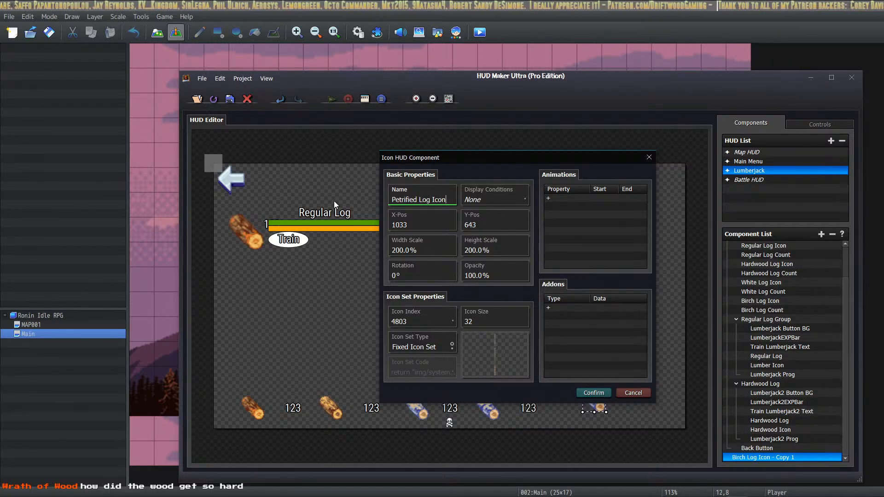
Set the Petrified Log Icon's Icon Index to the plain number 4804 and its Y-Pos to 664.
{"action": "left_click", "coordinate": [416, 321]}
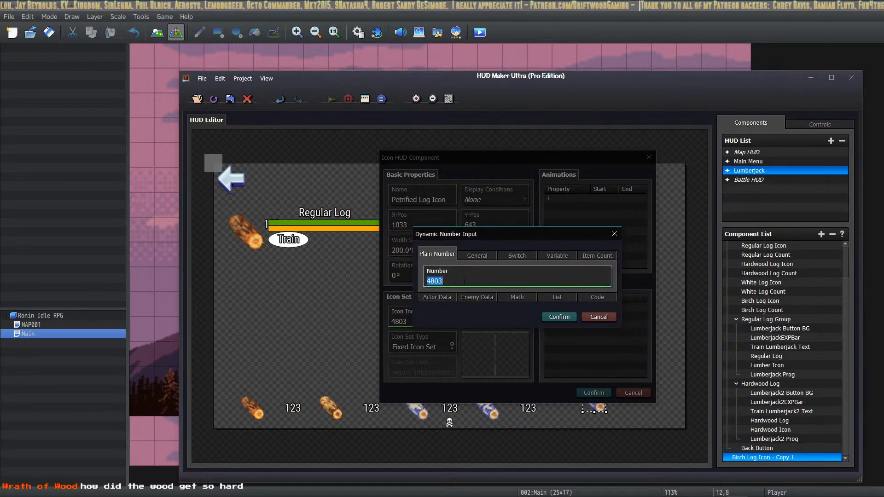
{"action": "type", "text": "4804"}
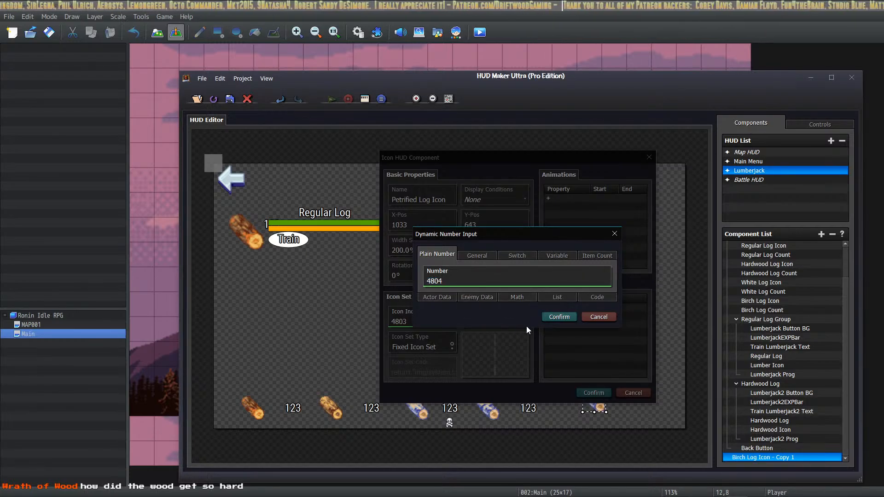
{"action": "left_click", "coordinate": [559, 316]}
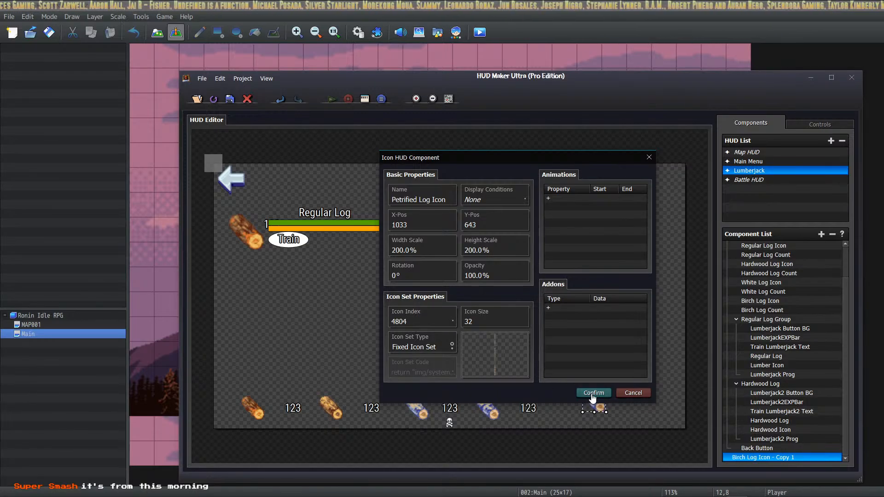
{"action": "double_click", "coordinate": [481, 222]}
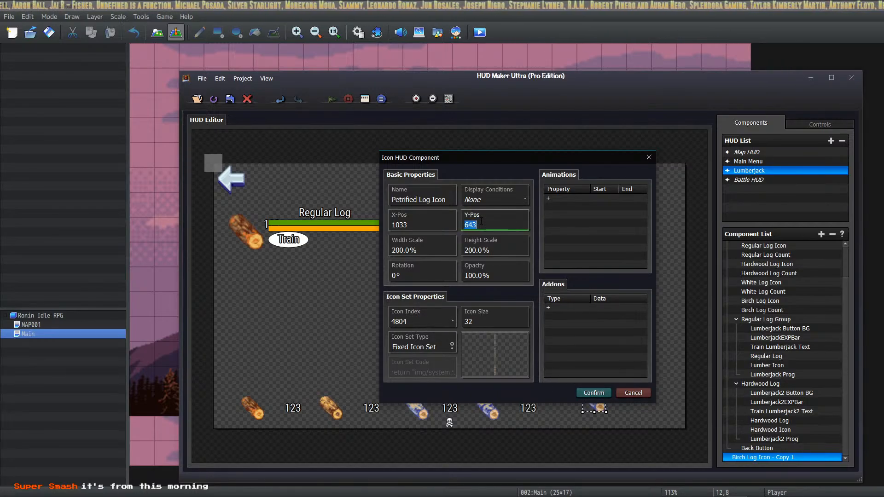
{"action": "type", "text": "664"}
Calculate 852 + 106 in Calculator and set the Petrified Log Icon's X-Pos to 958.
{"action": "double_click", "coordinate": [405, 224]}
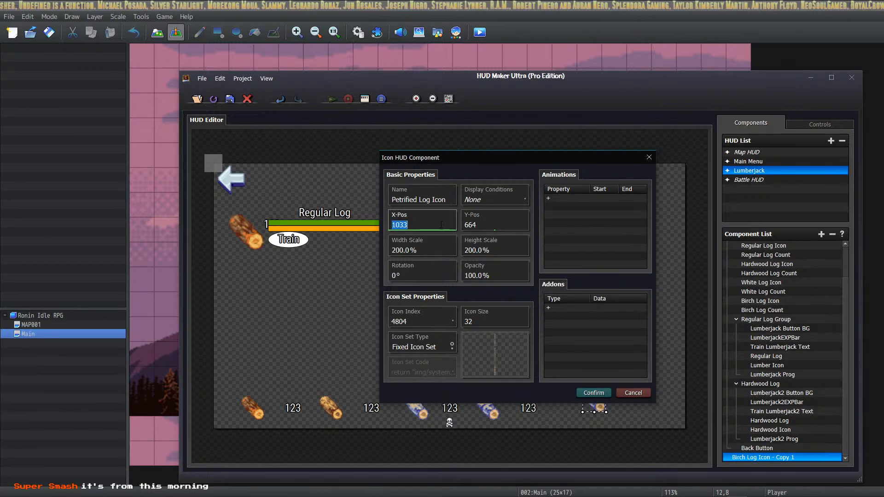
{"action": "key", "text": "alt+Tab"}
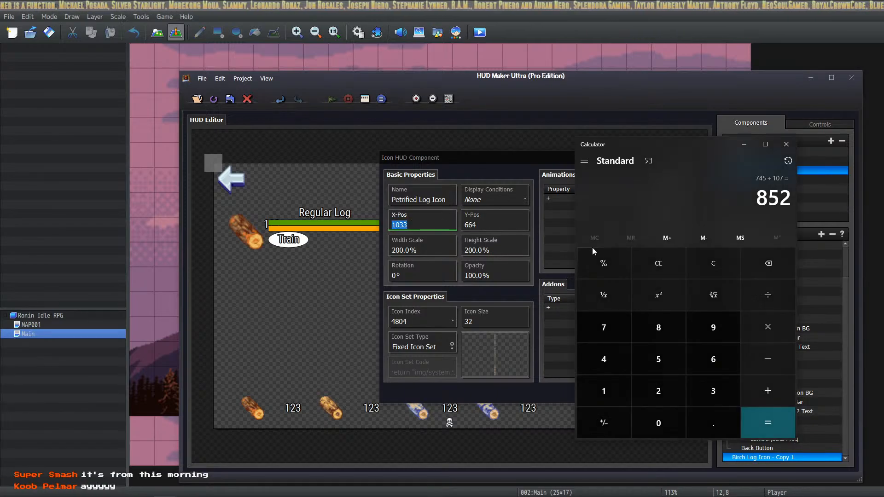
{"action": "left_click", "coordinate": [768, 391]}
{"action": "left_click", "coordinate": [601, 391]}
{"action": "left_click", "coordinate": [656, 423]}
{"action": "left_click", "coordinate": [709, 362]}
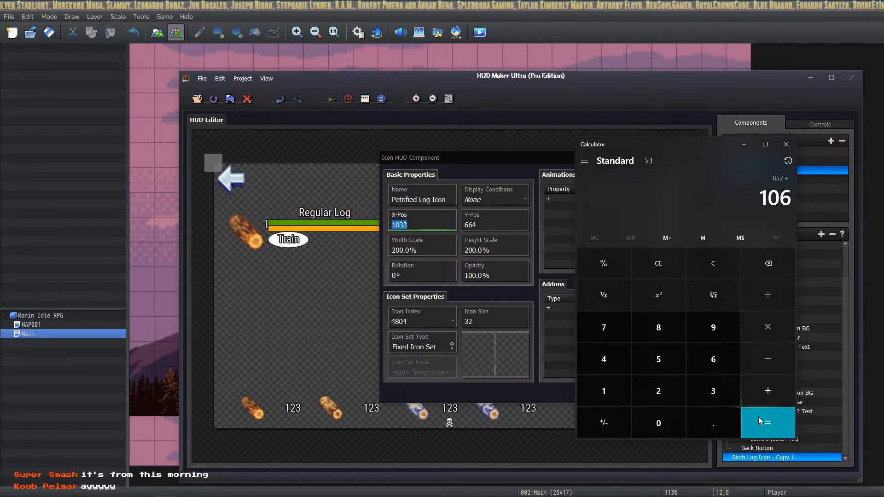
{"action": "left_click", "coordinate": [764, 419]}
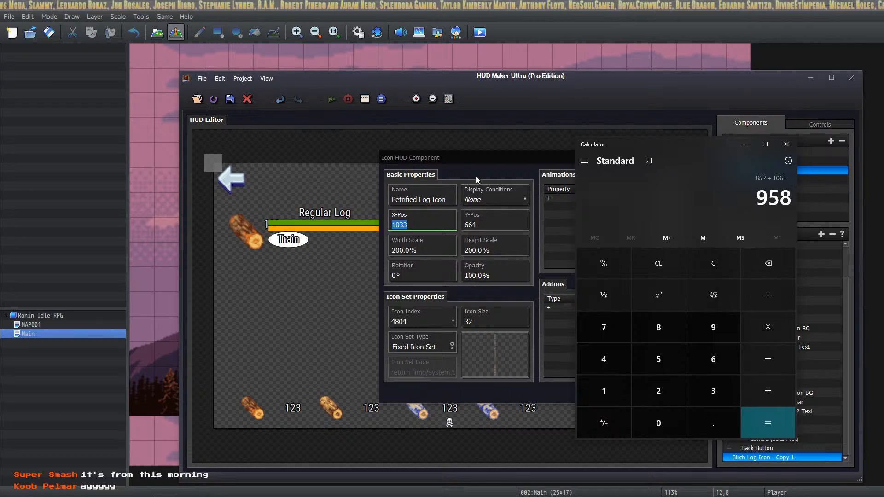
{"action": "left_click", "coordinate": [424, 215]}
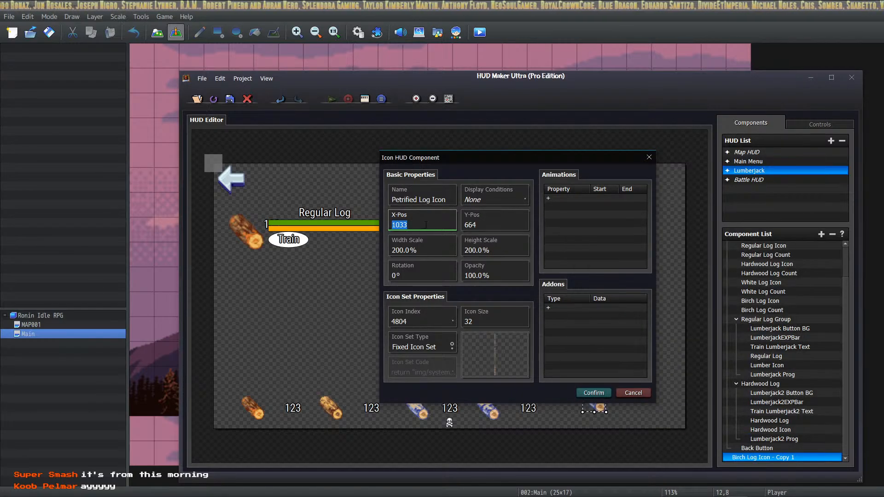
{"action": "type", "text": "958"}
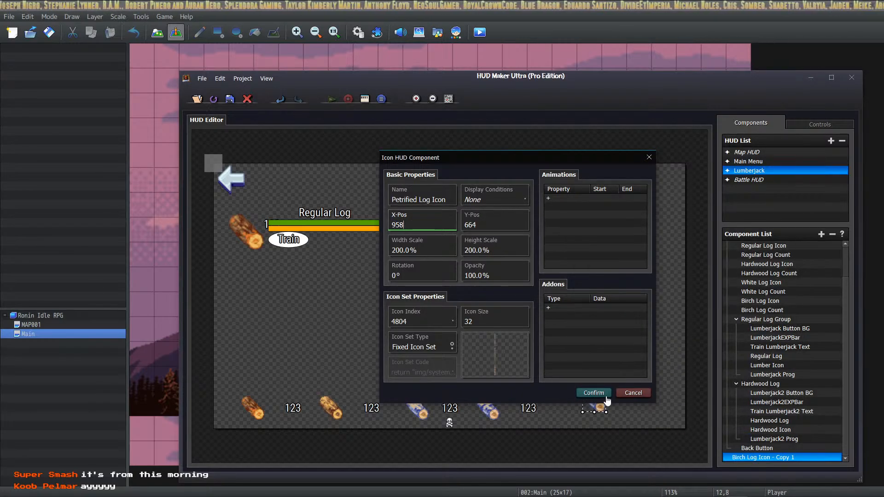
{"action": "left_click", "coordinate": [606, 397]}
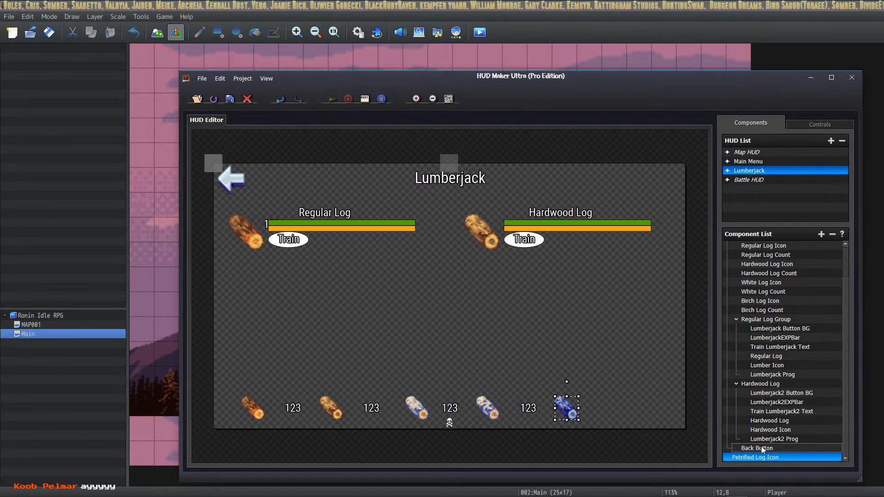
Move the Petrified Log Icon below Birch Log Count in the component list and duplicate the birch log's count beside the petrified log.
{"action": "left_click_drag", "start_coordinate": [754, 459], "coordinate": [760, 320]}
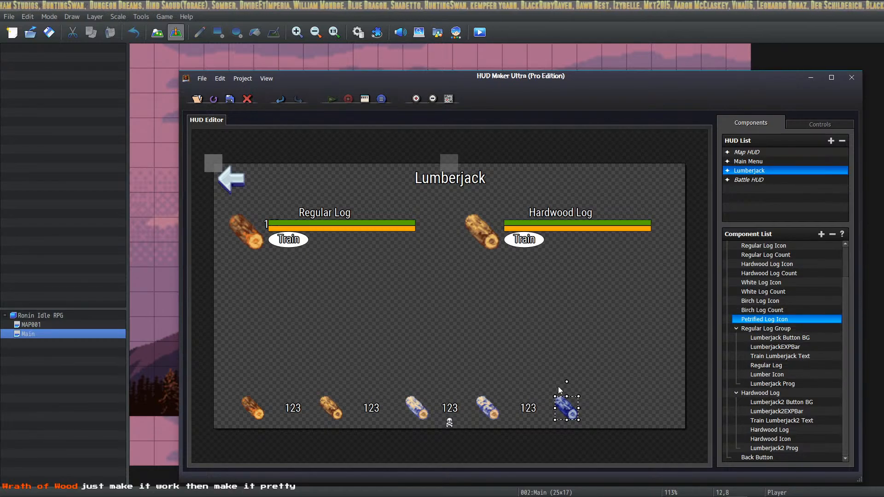
{"action": "left_click", "coordinate": [526, 407]}
{"action": "left_click_drag", "start_coordinate": [524, 407], "coordinate": [597, 413], "text": "ctrl"}
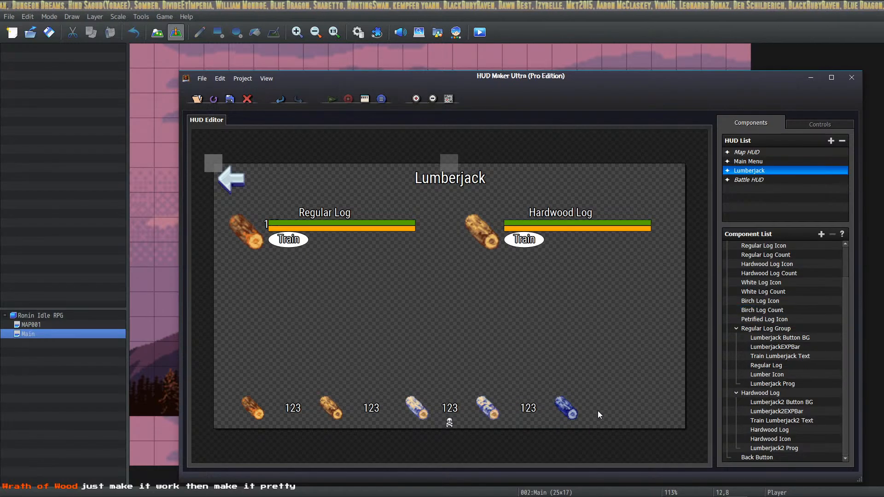
Set the Y-Pos of the copied Birch Log Count to 664.
{"action": "double_click", "coordinate": [599, 410]}
{"action": "double_click", "coordinate": [501, 201]}
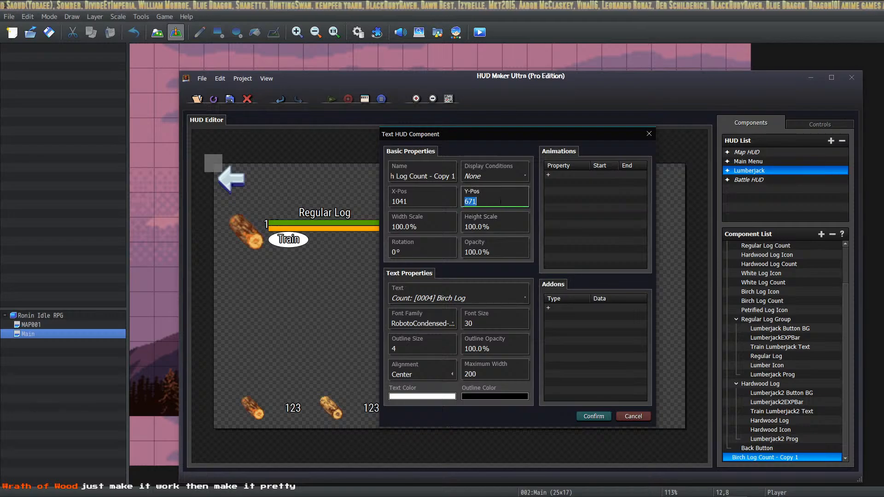
{"action": "type", "text": "664"}
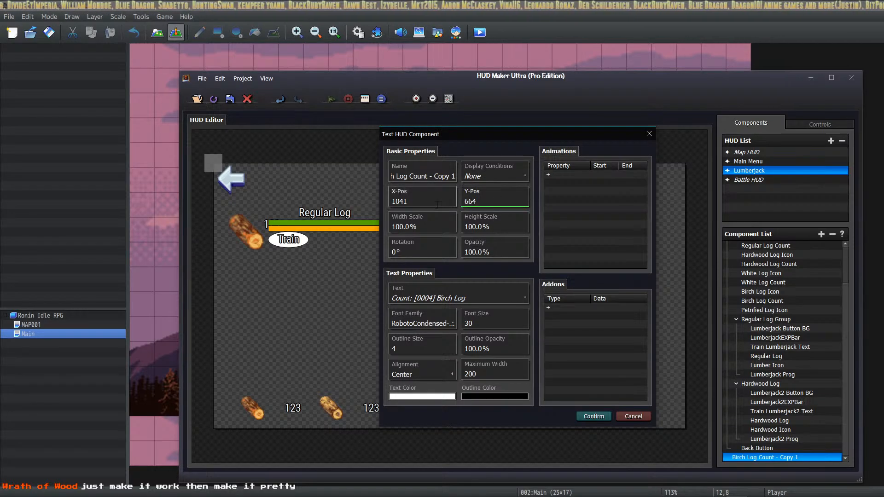
Calculate 958 + 107 in Calculator and set the copied count's X-Pos to 1065.
{"action": "key", "text": "alt+Tab"}
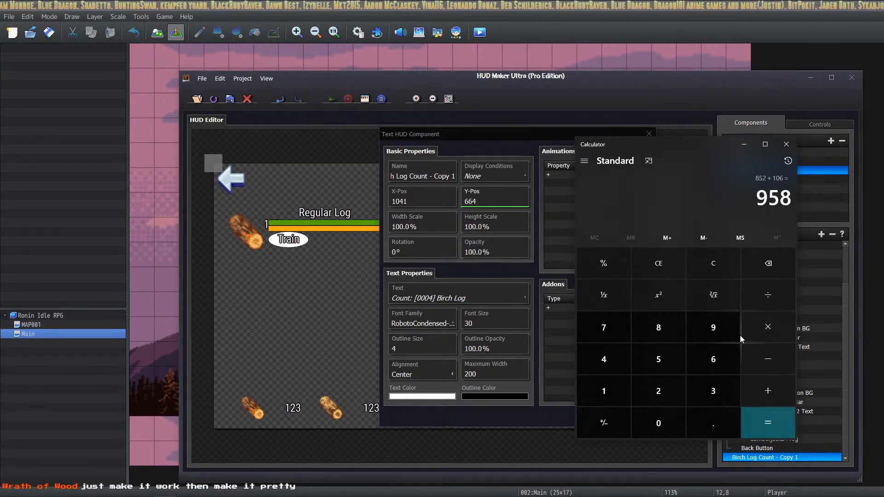
{"action": "left_click", "coordinate": [766, 392]}
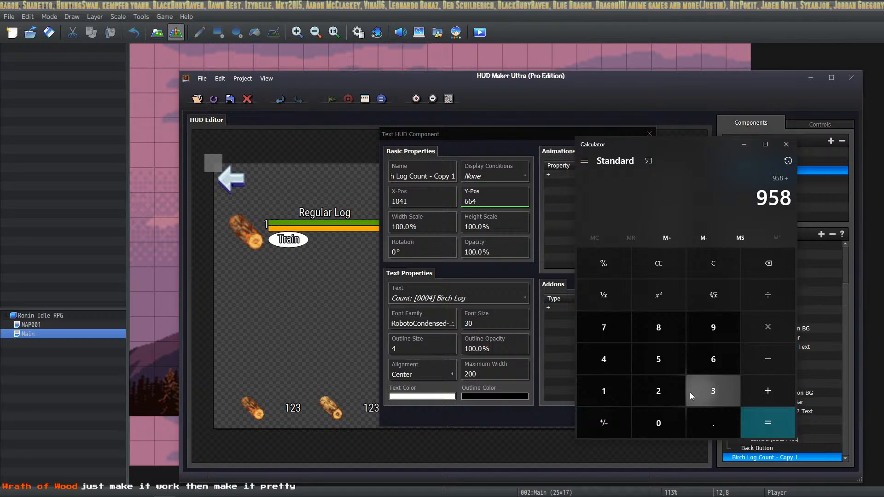
{"action": "left_click", "coordinate": [615, 394]}
{"action": "left_click", "coordinate": [642, 415]}
{"action": "left_click", "coordinate": [606, 328]}
{"action": "left_click", "coordinate": [765, 424]}
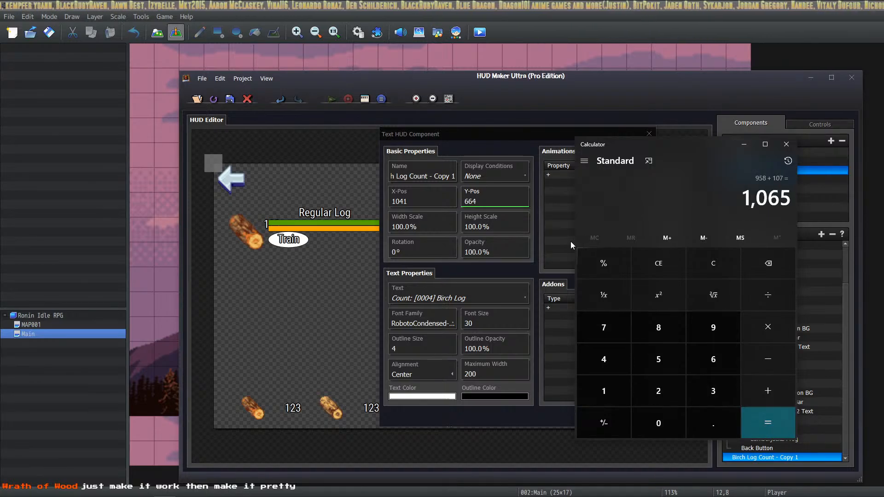
{"action": "left_click", "coordinate": [426, 199]}
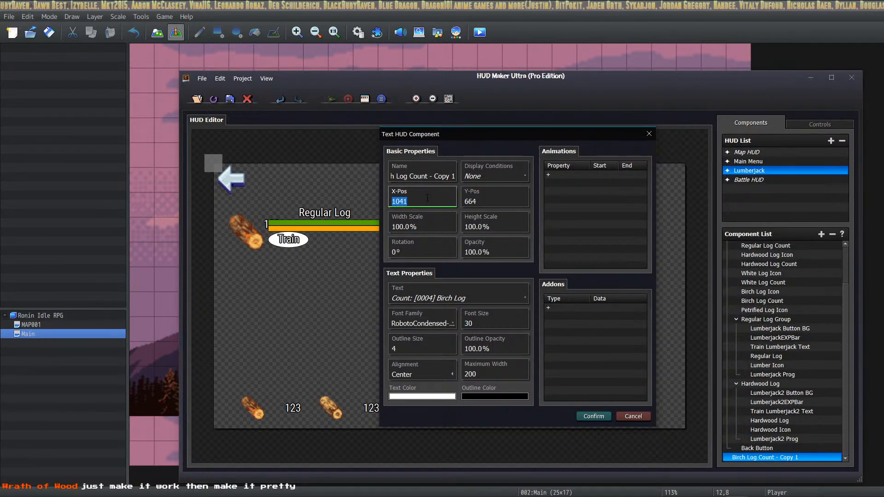
{"action": "type", "text": "1065"}
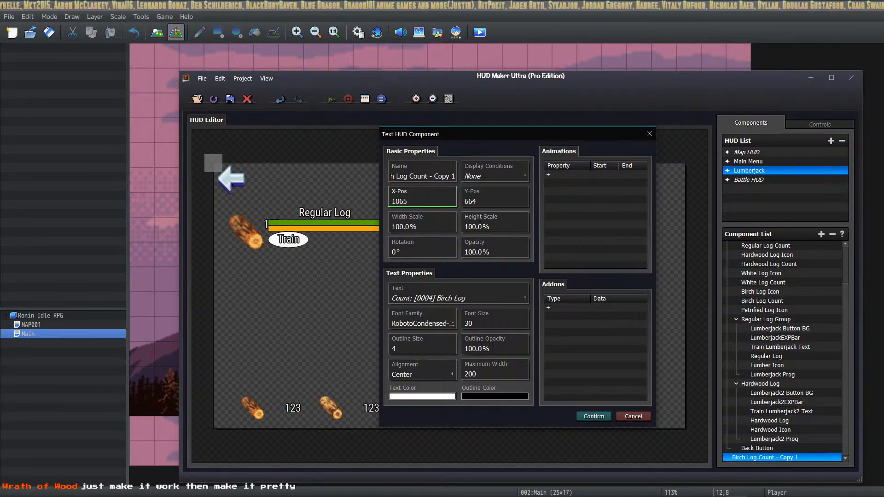
{"action": "left_click", "coordinate": [581, 417]}
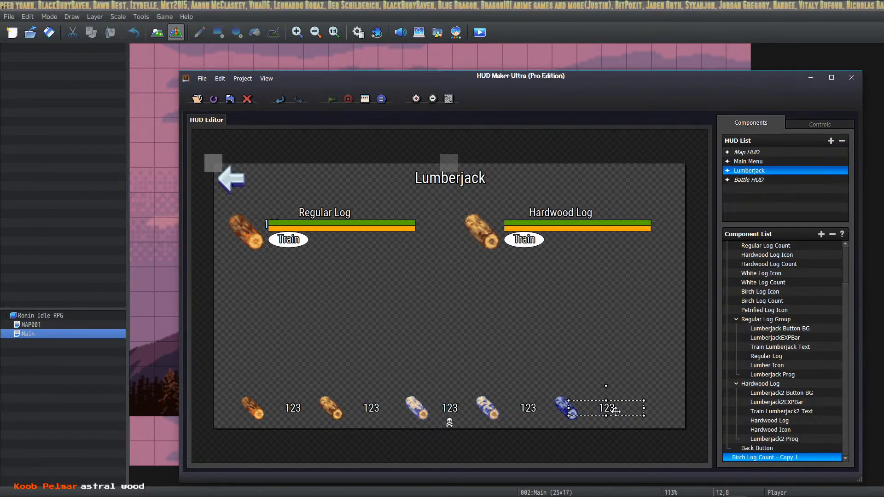
Change the copied count's text to the item count of 0005 Petrified Log.
{"action": "double_click", "coordinate": [748, 458]}
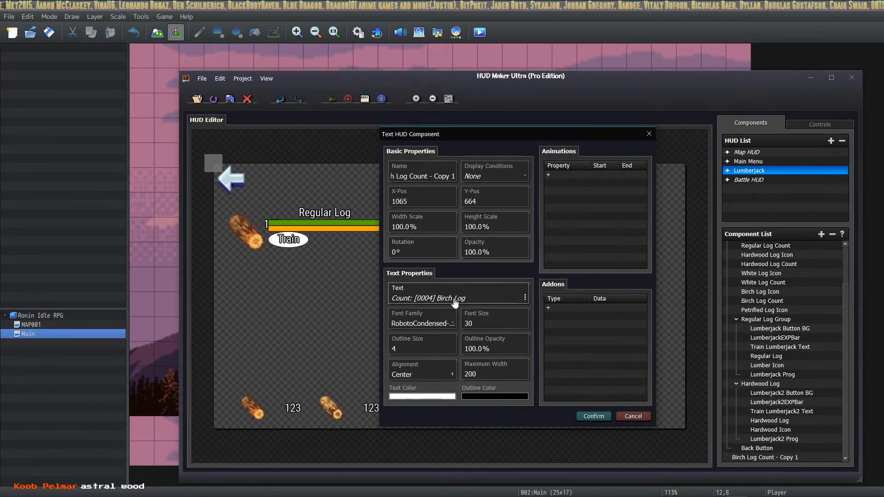
{"action": "left_click", "coordinate": [473, 294]}
{"action": "left_click", "coordinate": [557, 280]}
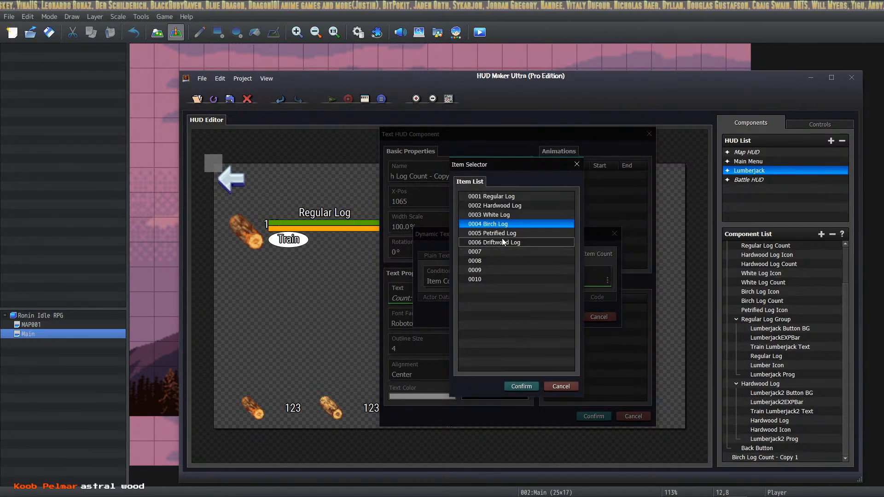
{"action": "left_click", "coordinate": [530, 233]}
{"action": "left_click", "coordinate": [525, 387]}
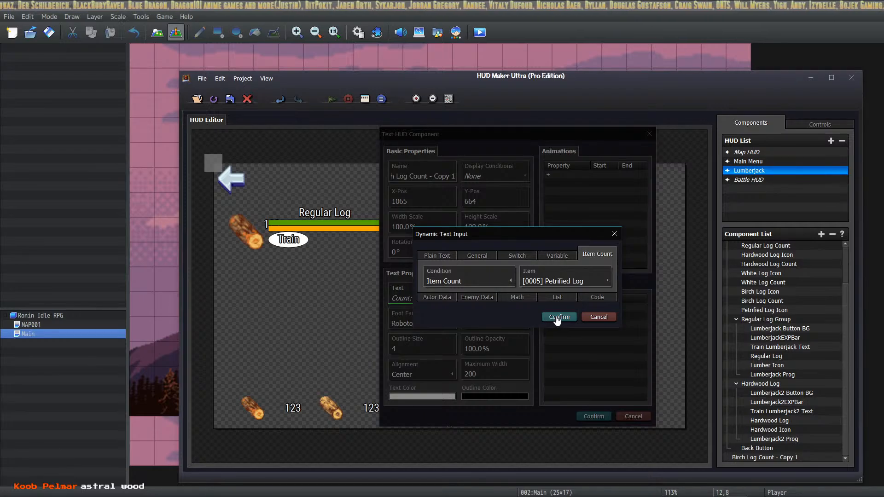
{"action": "left_click", "coordinate": [551, 318]}
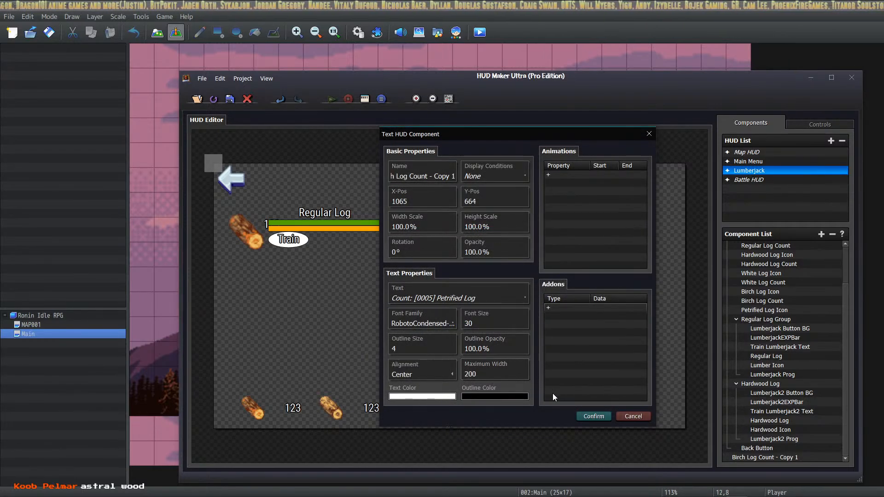
Rename the copied count to Petrified Log Count and move it below Petrified Log Icon in the component list.
{"action": "left_click_drag", "start_coordinate": [451, 177], "coordinate": [480, 184]}
{"action": "key", "text": "BackSpace"}
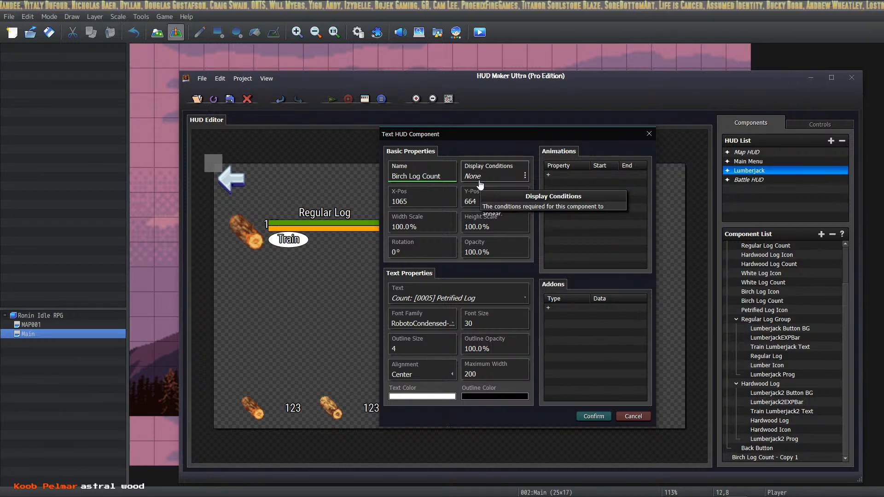
{"action": "key", "text": "Delete"}
{"action": "key", "text": "Delete"}
{"action": "key", "text": "Delete"}
{"action": "key", "text": "Delete"}
{"action": "key", "text": "Delete"}
{"action": "key", "text": "Delete"}
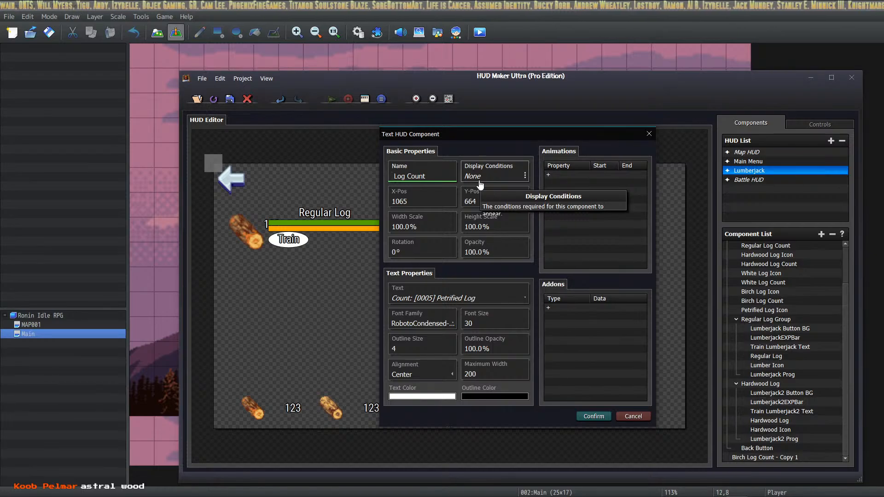
{"action": "type", "text": "Petr "}
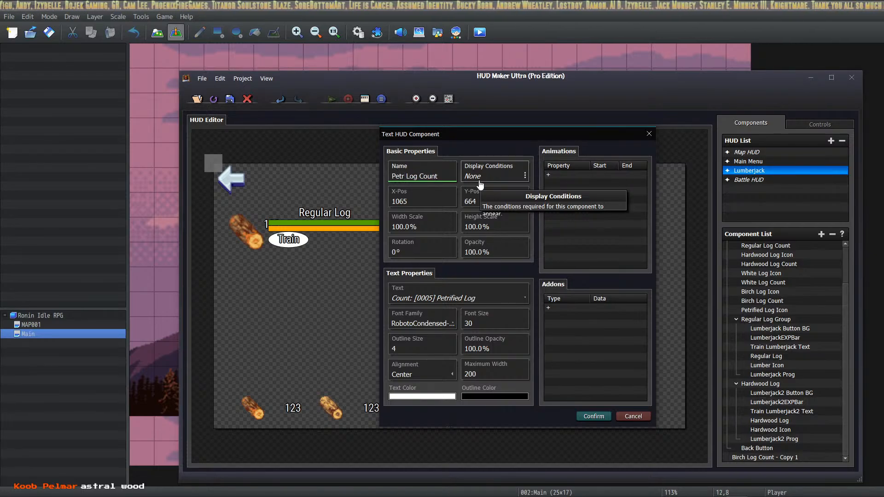
{"action": "type", "text": "ified"}
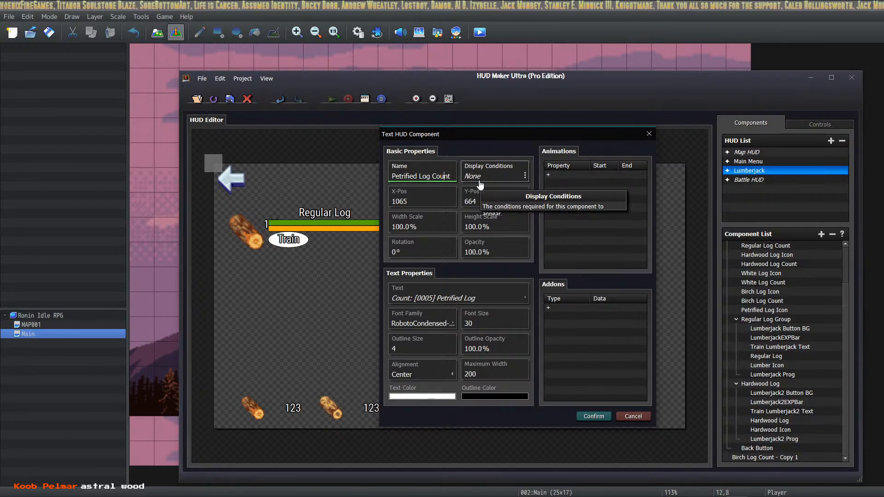
{"action": "left_click", "coordinate": [593, 416]}
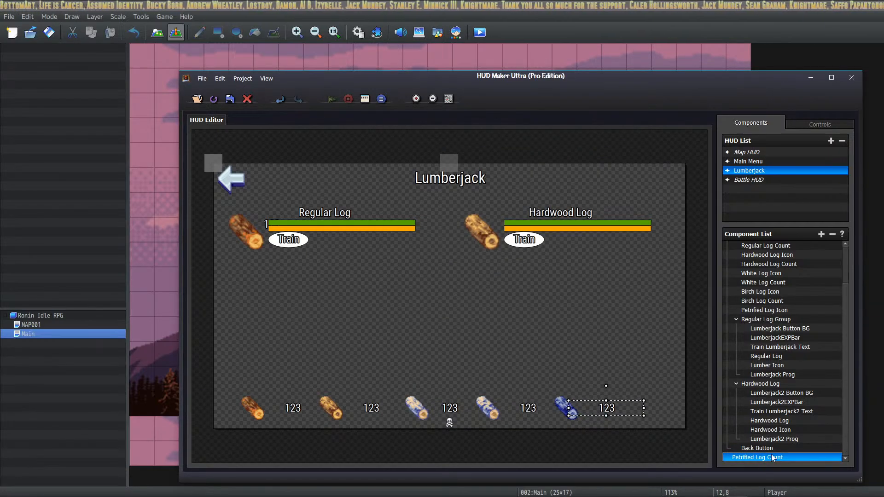
{"action": "left_click_drag", "start_coordinate": [763, 458], "coordinate": [776, 321]}
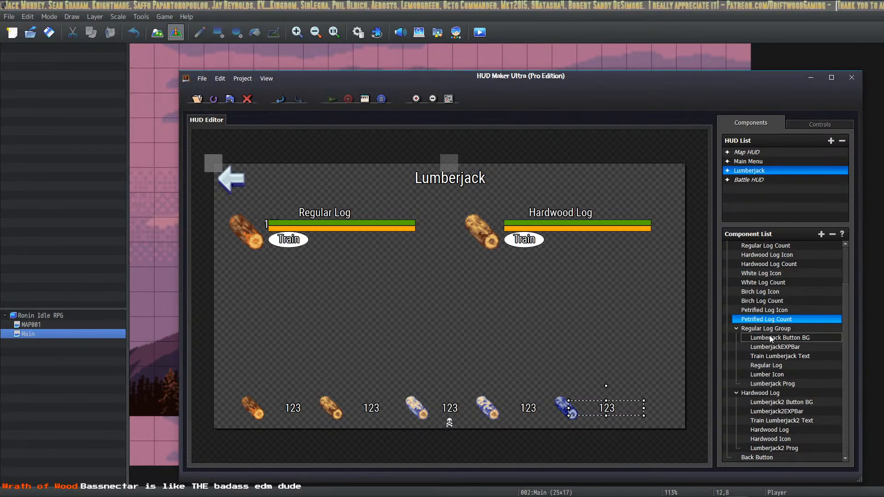
Duplicate the Petrified Log Icon and place the copy past the petrified log's count.
{"action": "left_click", "coordinate": [559, 398]}
{"action": "key", "text": "ctrl+c"}
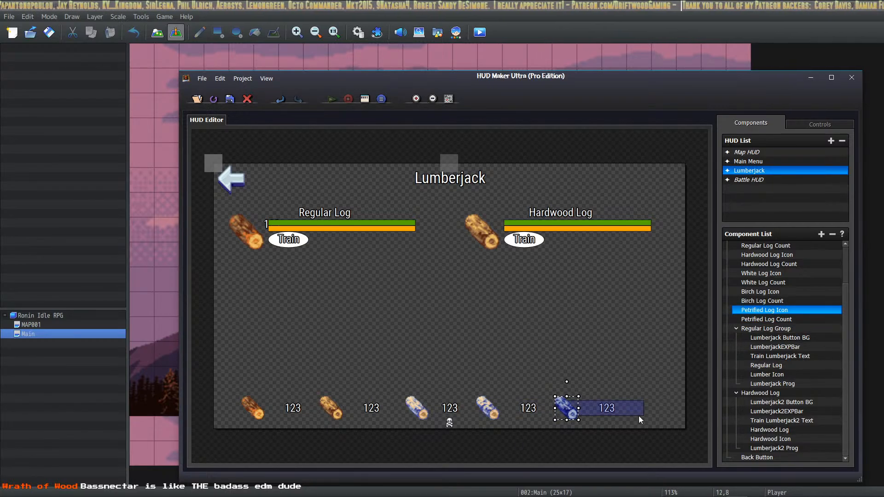
{"action": "left_click", "coordinate": [653, 410]}
{"action": "key", "text": "ctrl+v"}
Set the Icon Index of the copied petrified icon to the plain number 4805.
{"action": "double_click", "coordinate": [650, 408]}
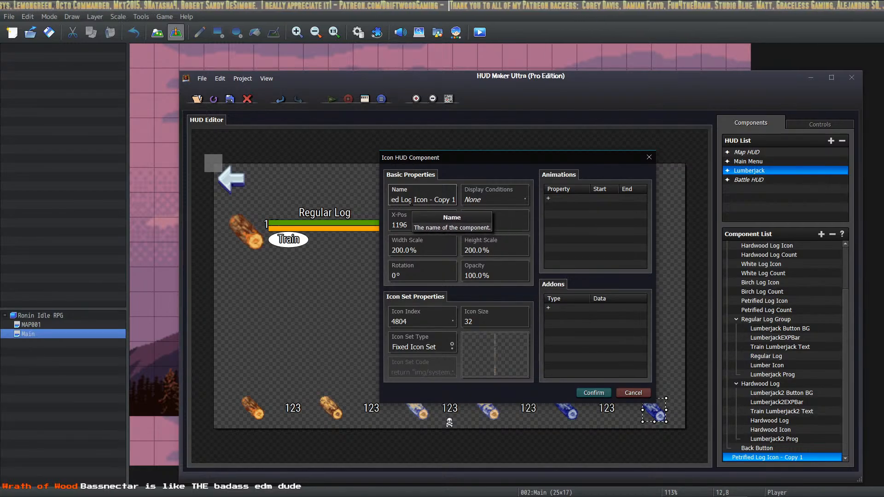
{"action": "left_click_drag", "start_coordinate": [421, 200], "coordinate": [342, 200]}
{"action": "left_click", "coordinate": [405, 200]}
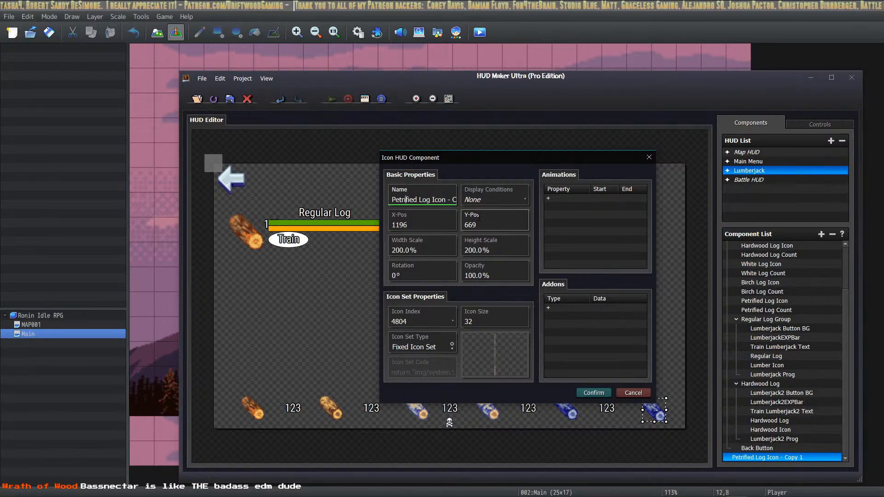
{"action": "left_click", "coordinate": [445, 322]}
{"action": "left_click", "coordinate": [453, 321]}
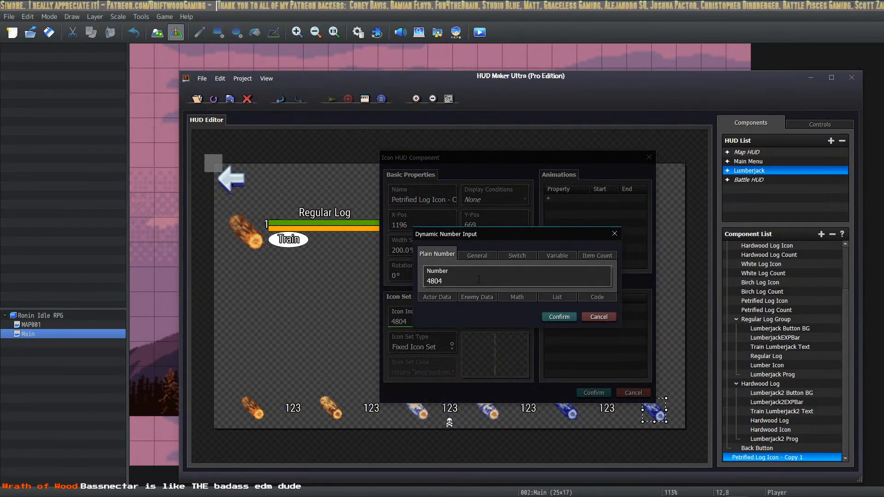
{"action": "left_click", "coordinate": [477, 283]}
{"action": "key", "text": "BackSpace"}
{"action": "type", "text": "5"}
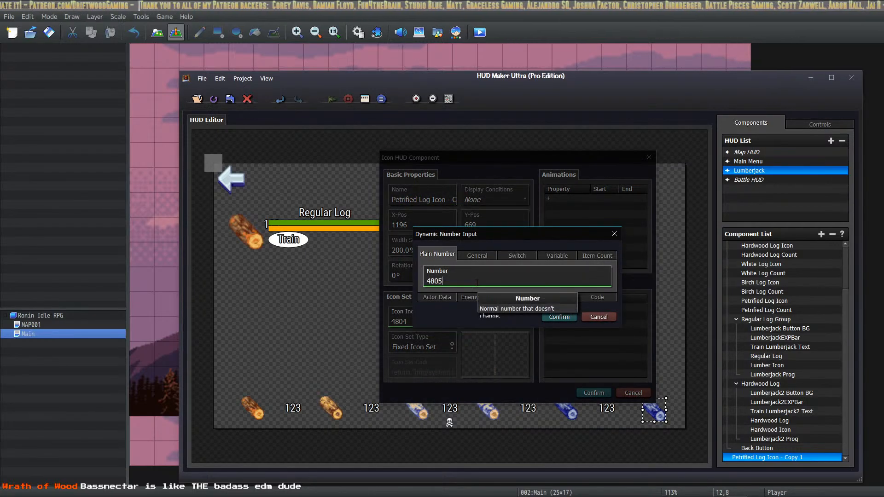
{"action": "left_click", "coordinate": [563, 317]}
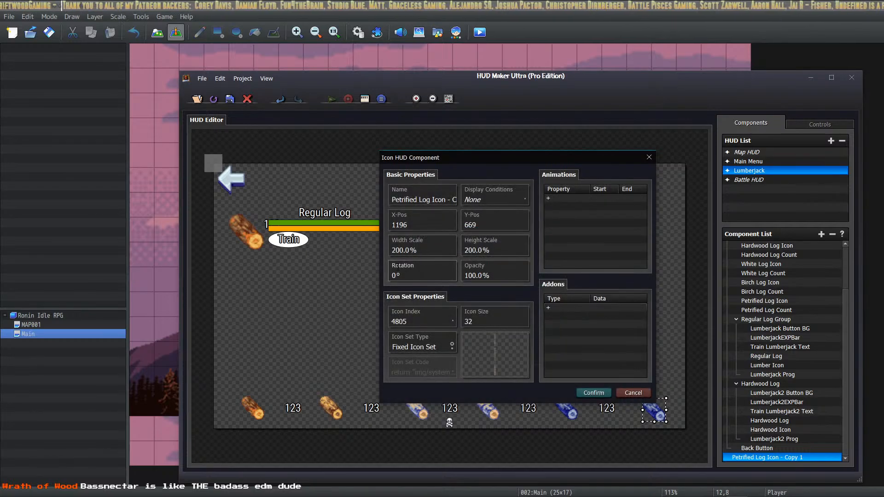
Change the copied icon's name to Driftwood Log Icon, removing the copy suffix.
{"action": "left_click", "coordinate": [410, 202]}
{"action": "left_click_drag", "start_coordinate": [406, 201], "coordinate": [337, 196]}
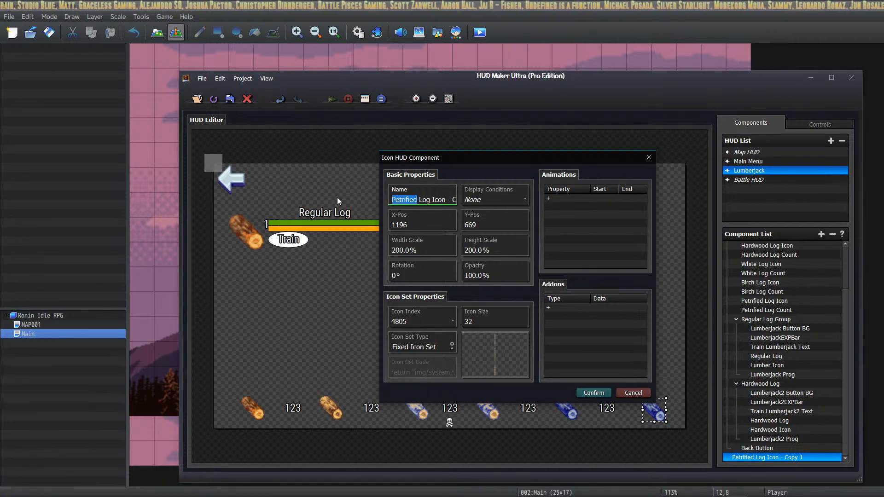
{"action": "type", "text": "driftwood"}
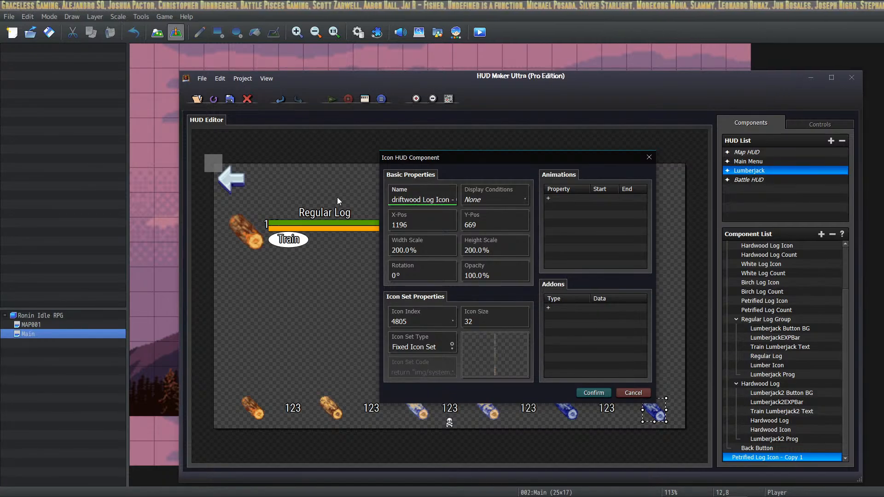
{"action": "key", "text": "Right"}
{"action": "key", "text": "Right"}
{"action": "key", "text": "Right"}
{"action": "key", "text": "Right"}
{"action": "key", "text": "Right"}
{"action": "key", "text": "BackSpace"}
{"action": "key", "text": "BackSpace"}
{"action": "key", "text": "BackSpace"}
{"action": "key", "text": "BackSpace"}
{"action": "key", "text": "BackSpace"}
{"action": "key", "text": "BackSpace"}
{"action": "key", "text": "BackSpace"}
{"action": "key", "text": "BackSpace"}
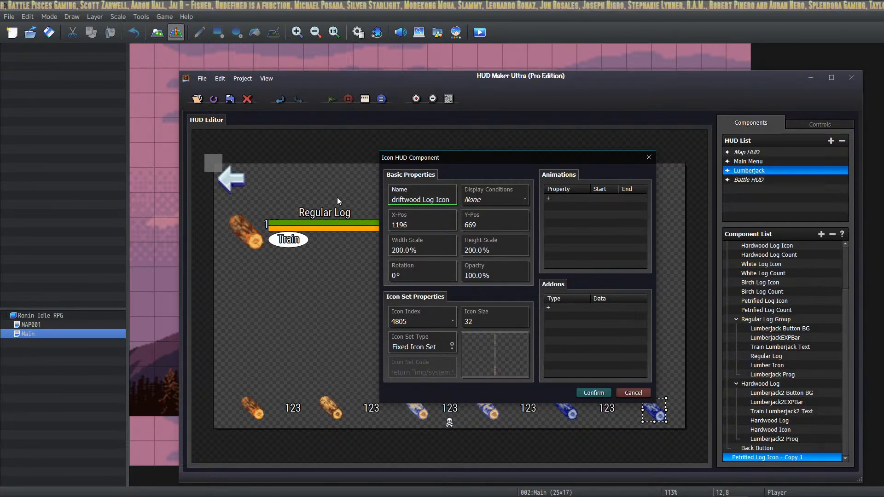
{"action": "key", "text": "Delete"}
{"action": "type", "text": "D"}
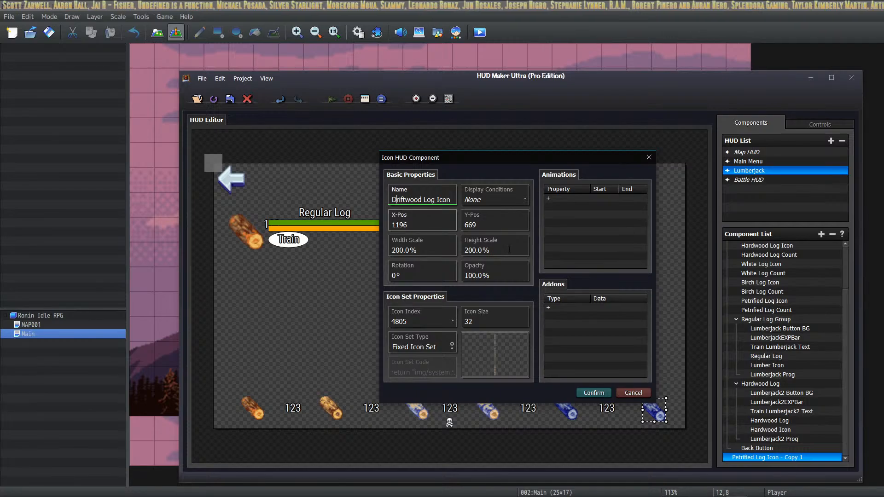
{"action": "left_click", "coordinate": [594, 393]}
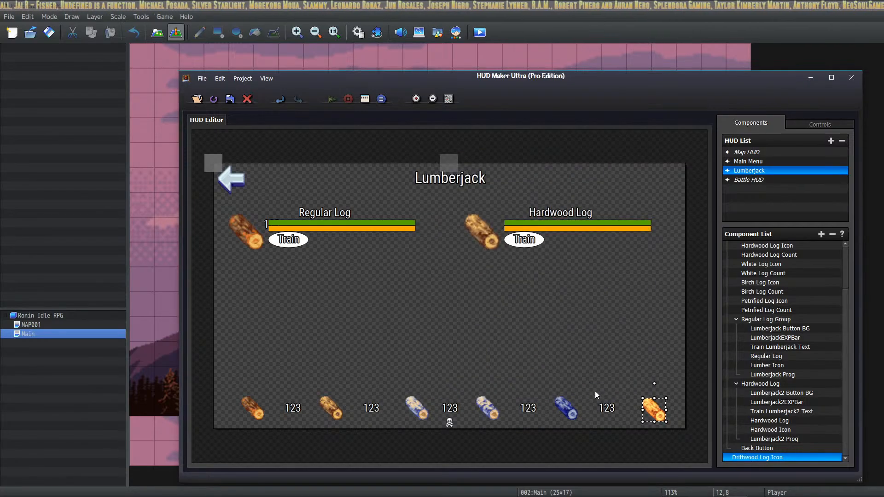
Set the Driftwood Log Icon's Y-Pos to 664.
{"action": "double_click", "coordinate": [659, 408]}
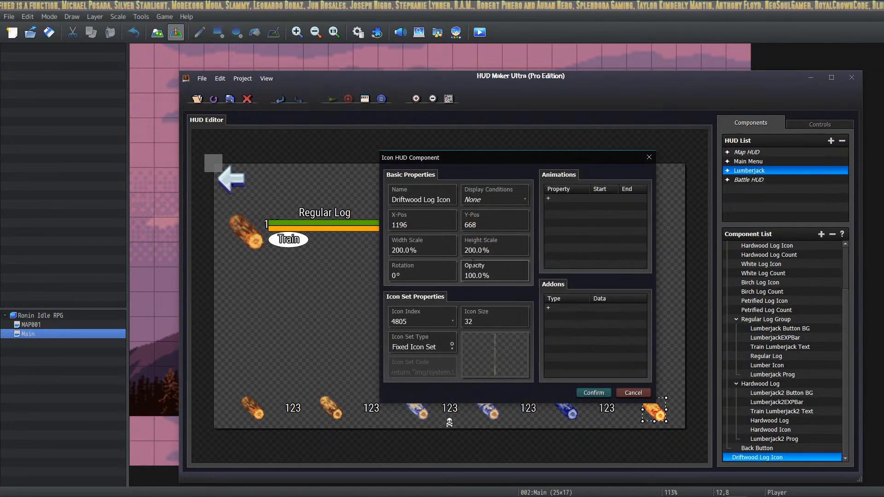
{"action": "double_click", "coordinate": [488, 225]}
{"action": "type", "text": "664"}
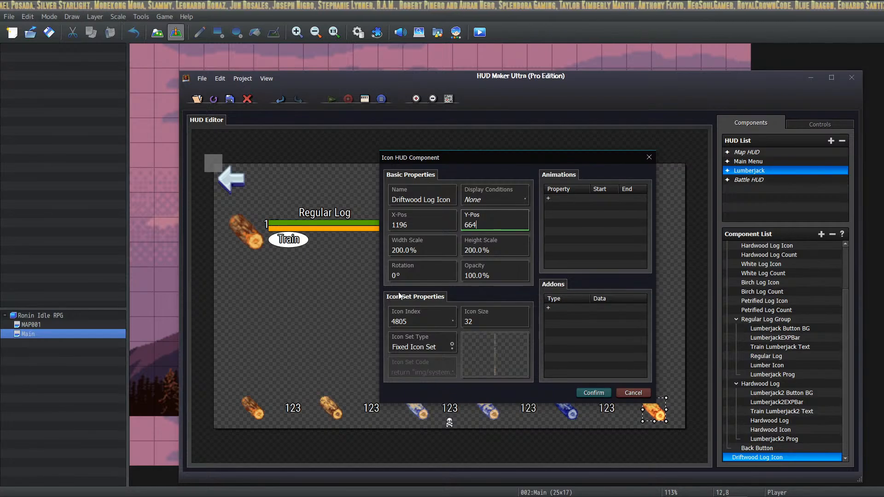
Work out 1065 + 106 in the calculator and set the Driftwood Log Icon's X-Pos to 1171.
{"action": "key", "text": "alt+Tab"}
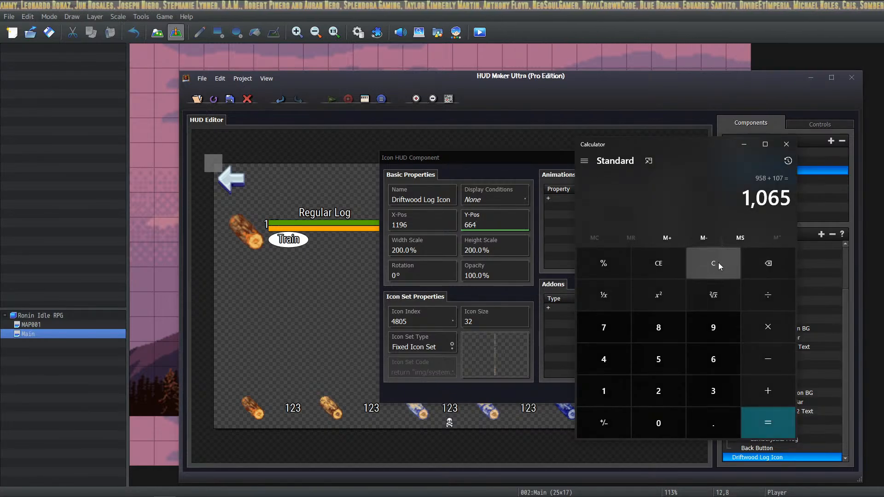
{"action": "left_click", "coordinate": [768, 391]}
{"action": "left_click", "coordinate": [618, 396]}
{"action": "left_click", "coordinate": [660, 421]}
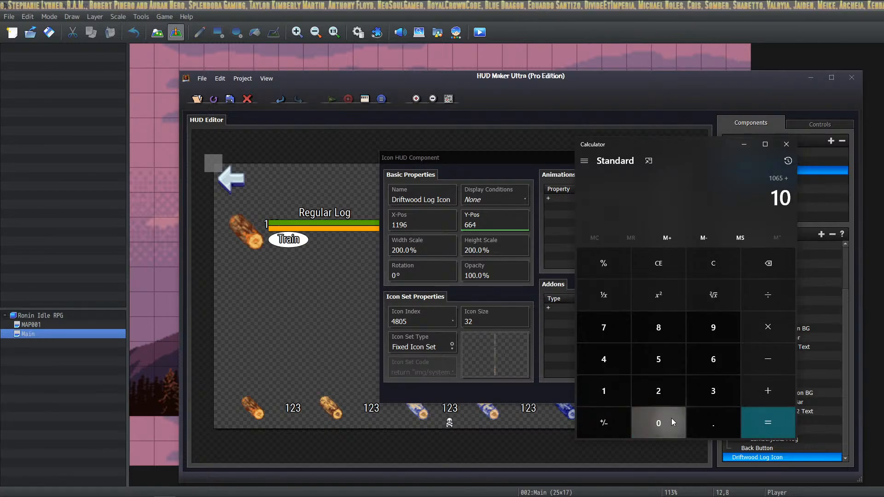
{"action": "left_click", "coordinate": [712, 361]}
{"action": "left_click", "coordinate": [761, 432]}
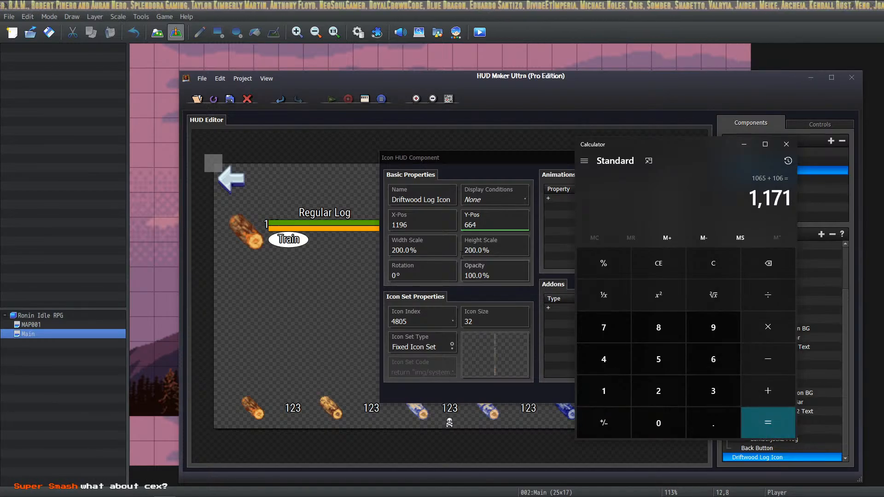
{"action": "double_click", "coordinate": [433, 225]}
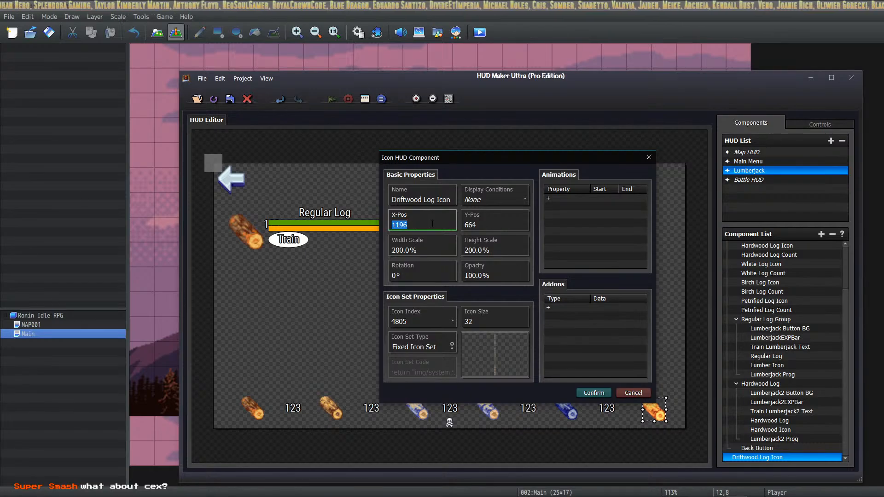
{"action": "type", "text": "1171"}
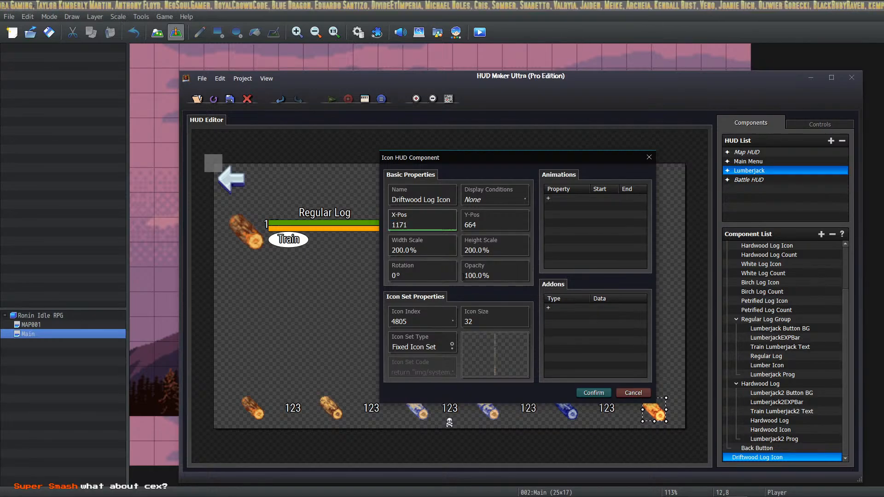
{"action": "left_click", "coordinate": [594, 393]}
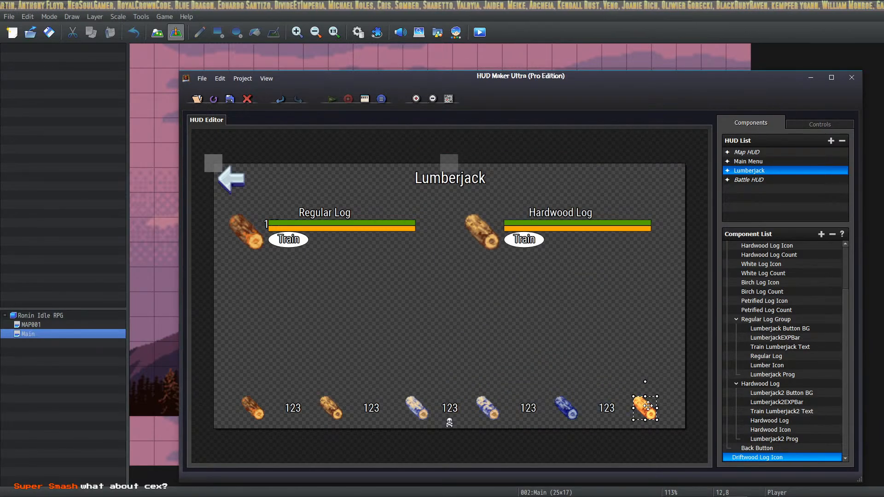
Set the Regular Log Icon's X-Pos to 47 in the bottom row of log icons.
{"action": "double_click", "coordinate": [249, 408]}
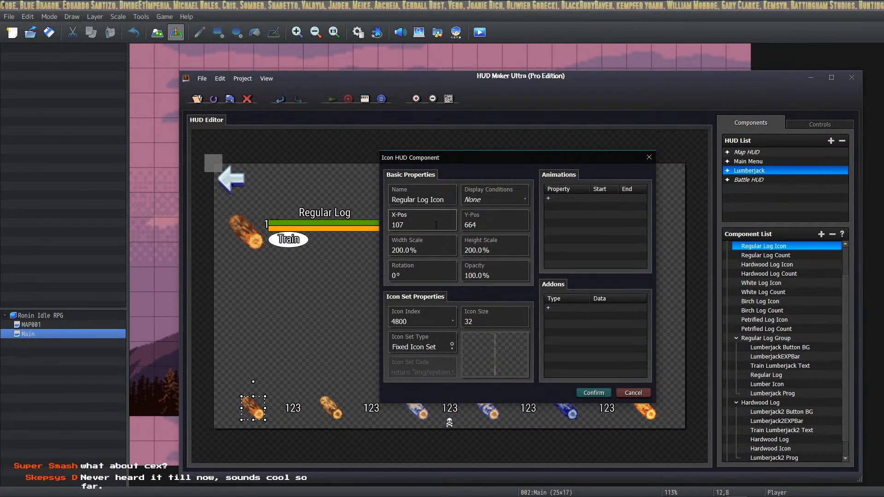
{"action": "double_click", "coordinate": [436, 225]}
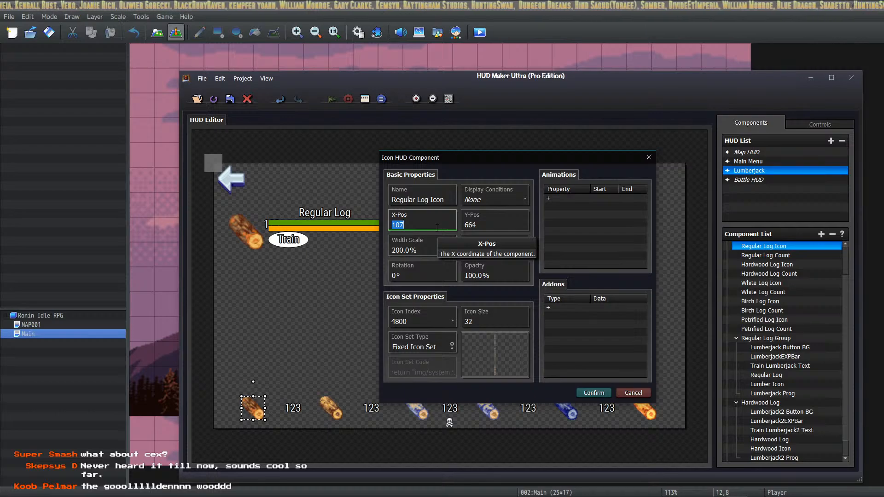
{"action": "type", "text": "49"}
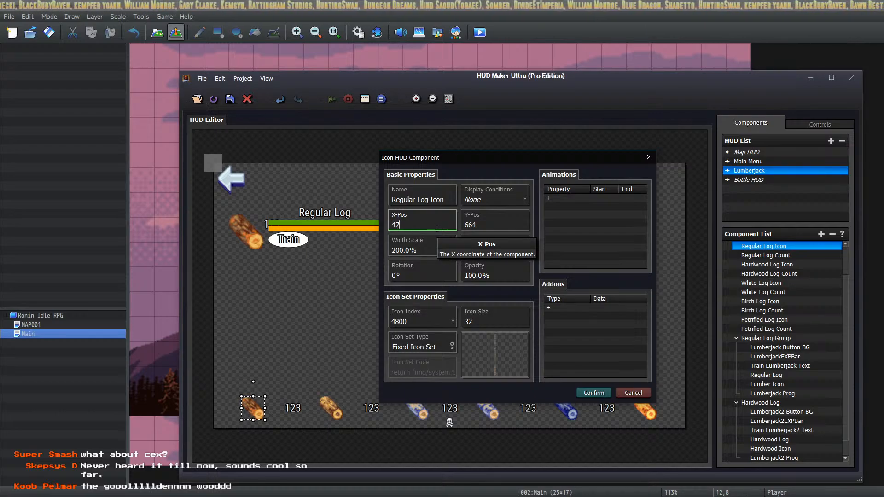
{"action": "left_click", "coordinate": [594, 393]}
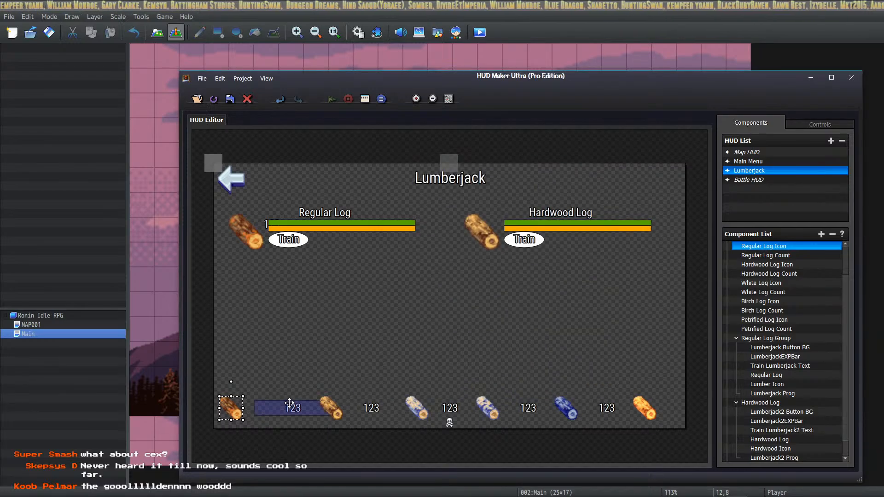
Set the X-Pos of the Regular Log Count text to 153.
{"action": "double_click", "coordinate": [290, 404]}
{"action": "left_click", "coordinate": [428, 200]}
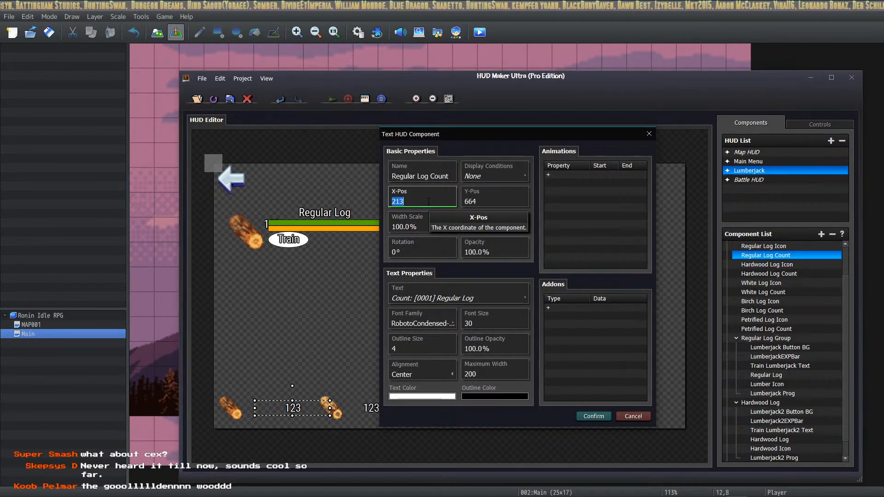
{"action": "type", "text": "1"}
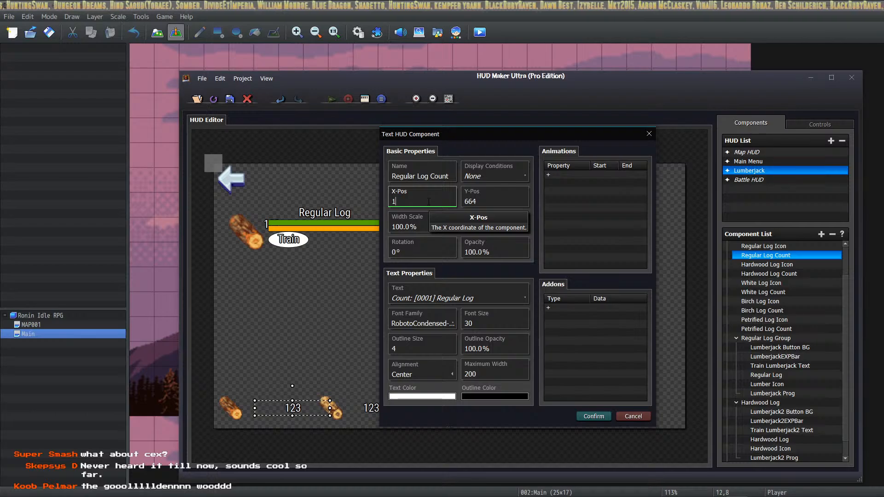
{"action": "type", "text": "53"}
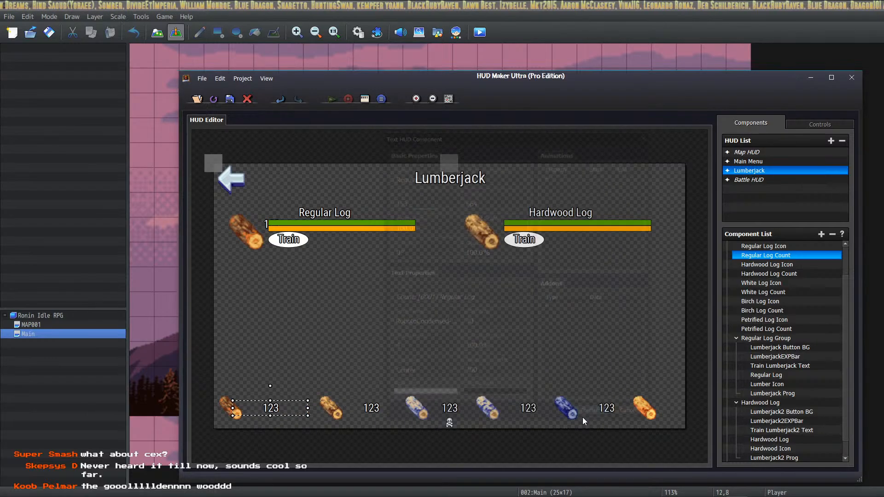
{"action": "left_click", "coordinate": [594, 416]}
Move the Hardwood Log Icon in the bottom row to X-Pos 260.
{"action": "double_click", "coordinate": [324, 407]}
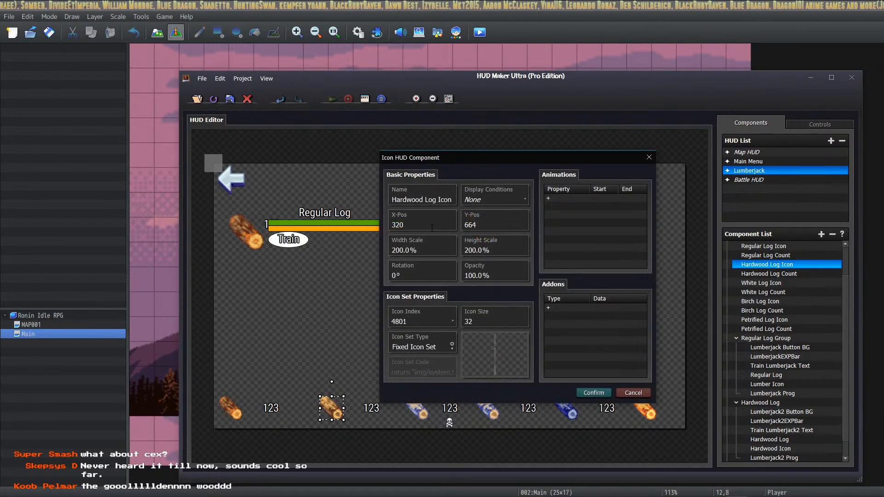
{"action": "left_click", "coordinate": [427, 227]}
{"action": "type", "text": "260"}
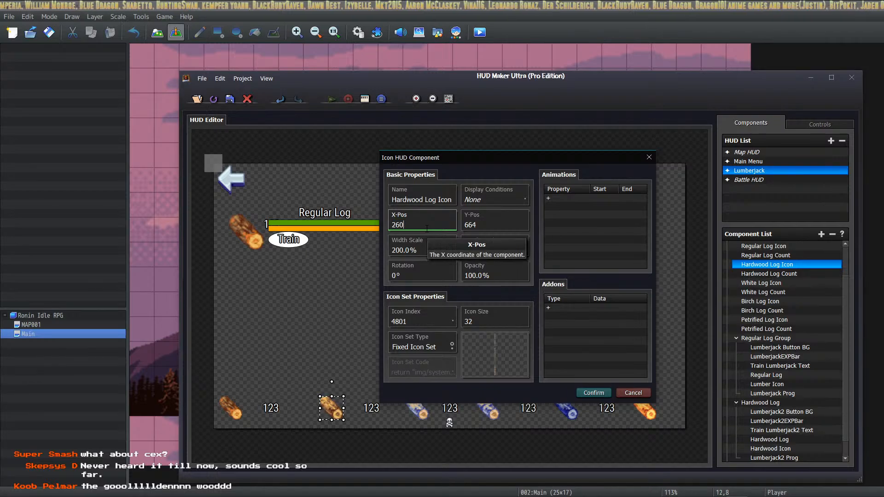
{"action": "left_click", "coordinate": [594, 393]}
Set the X-Pos of the Hardwood Log Count text to 366.
{"action": "double_click", "coordinate": [371, 408]}
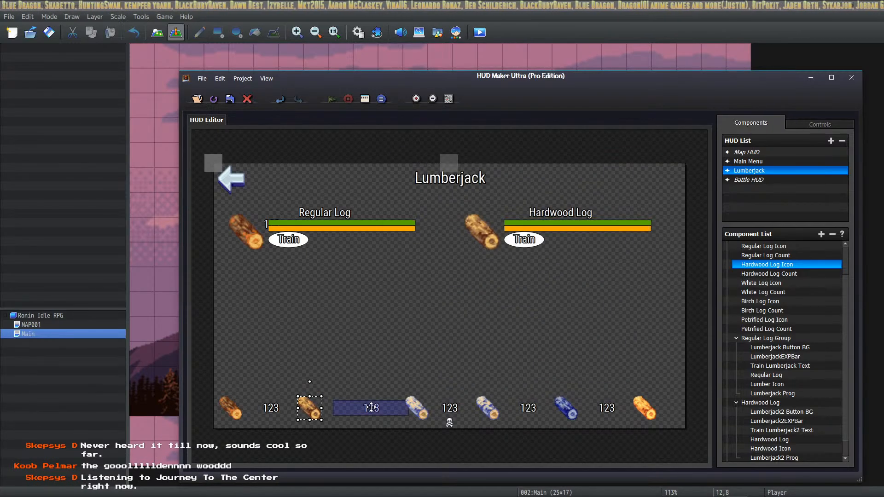
{"action": "left_click", "coordinate": [422, 200]}
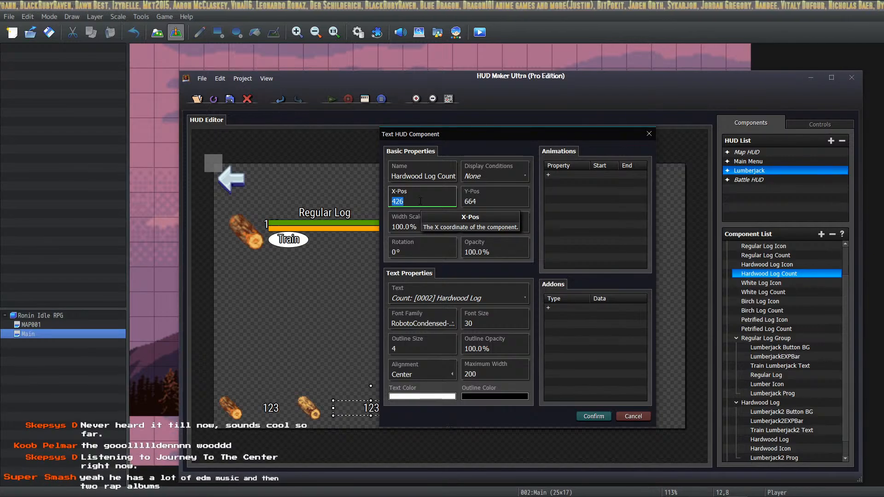
{"action": "type", "text": "36"}
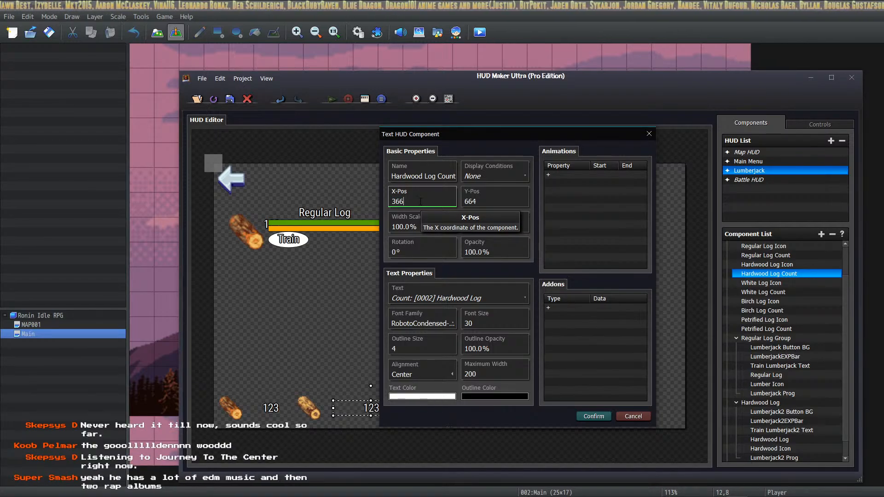
{"action": "type", "text": "6"}
{"action": "left_click", "coordinate": [594, 417]}
Set the White Log Icon's X-Pos to 493 in its component properties.
{"action": "left_click", "coordinate": [415, 413]}
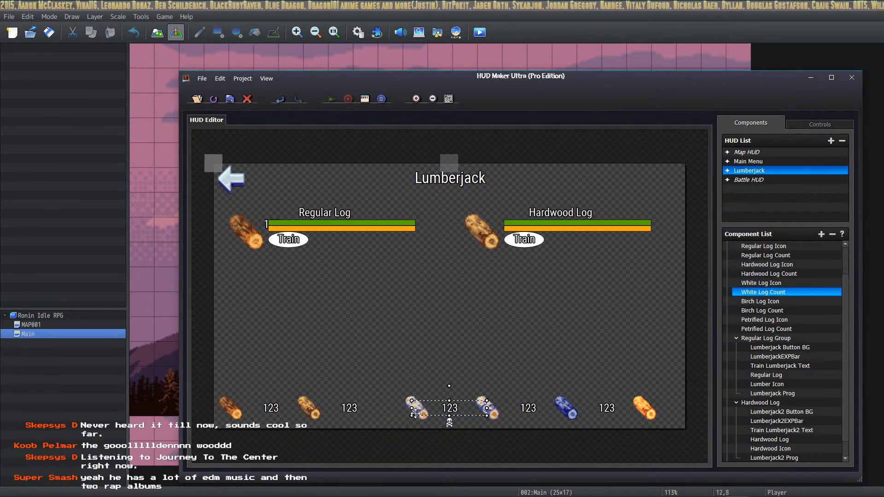
{"action": "double_click", "coordinate": [416, 411]}
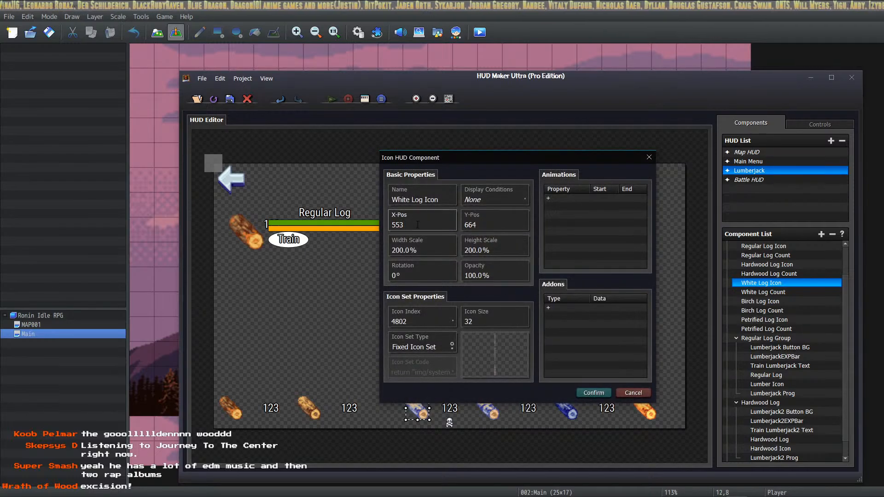
{"action": "double_click", "coordinate": [418, 225]}
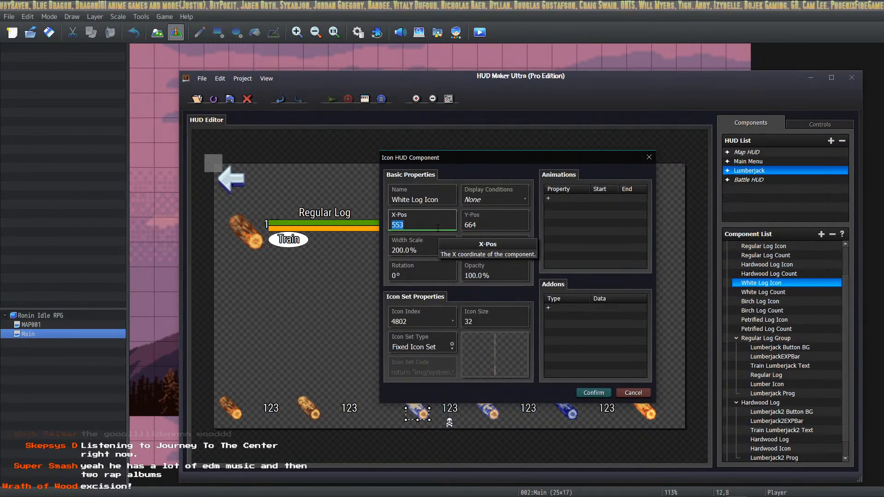
{"action": "type", "text": "495"}
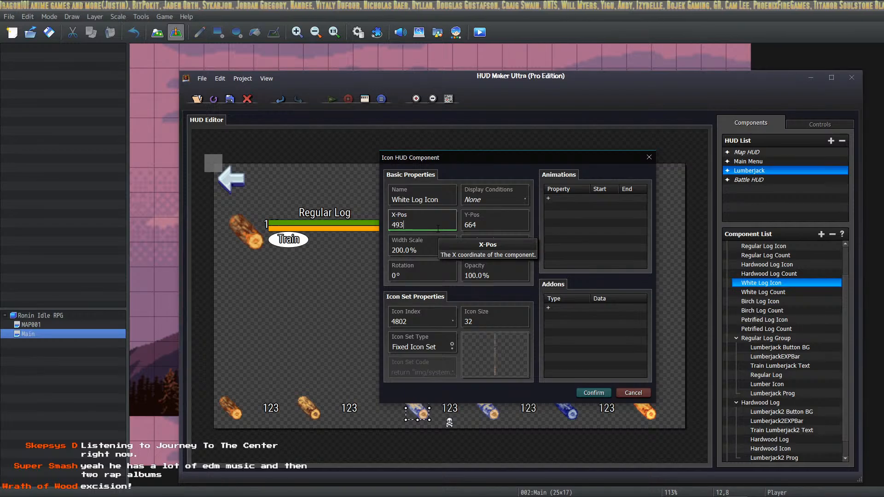
{"action": "left_click", "coordinate": [593, 393]}
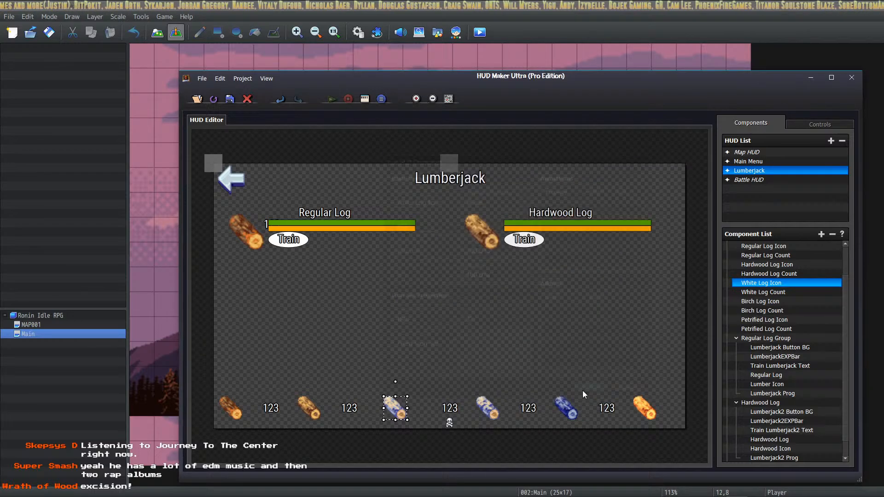
Set the X-Pos of the White Log Count text to 580.
{"action": "double_click", "coordinate": [450, 408]}
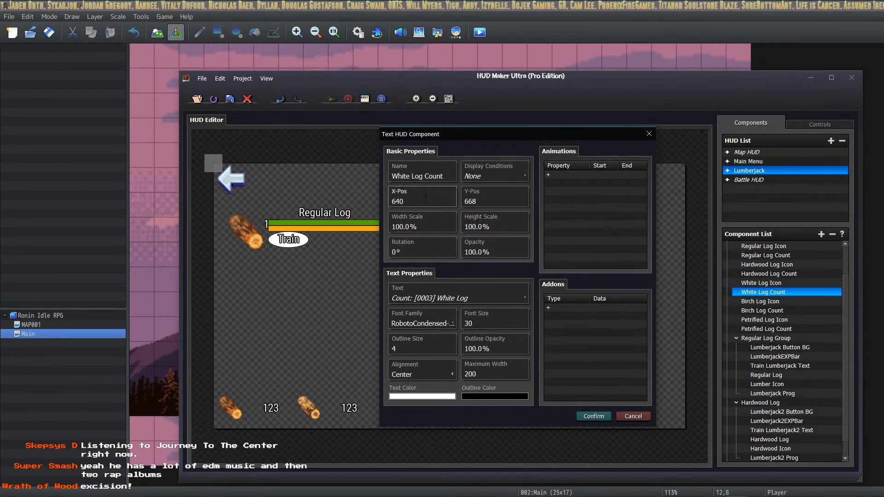
{"action": "double_click", "coordinate": [442, 202]}
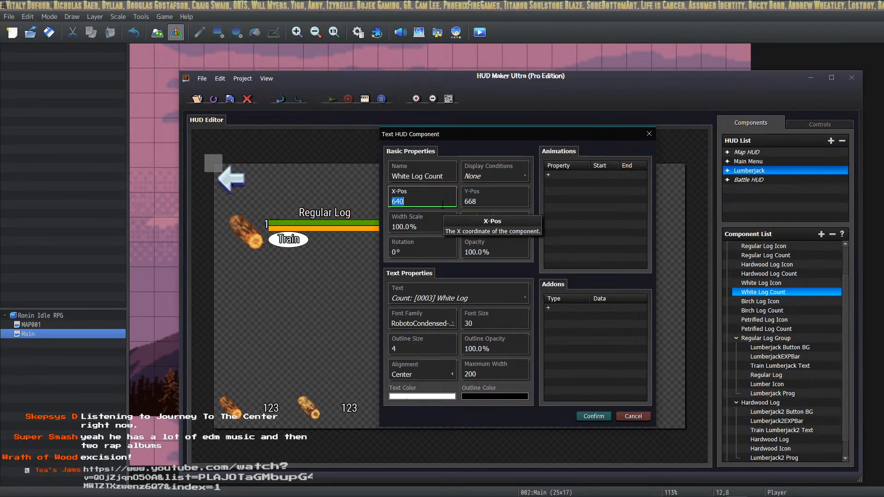
{"action": "type", "text": "580"}
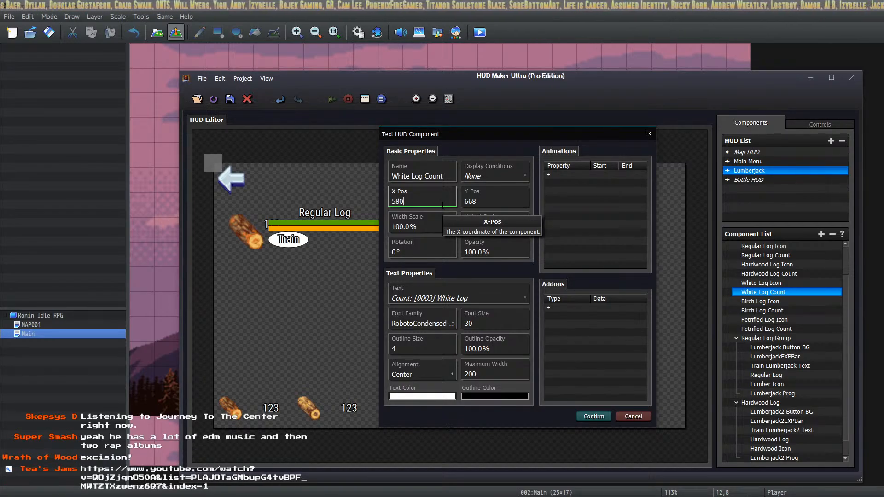
{"action": "left_click", "coordinate": [595, 418]}
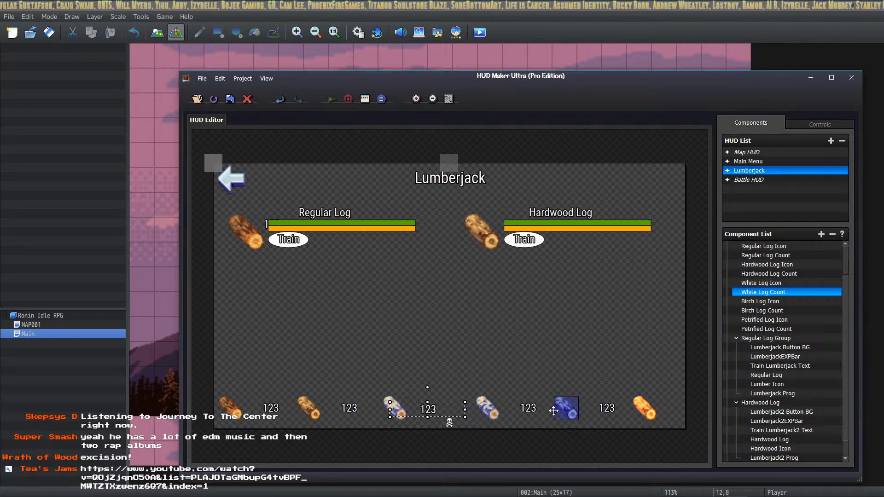
Reposition the Birch Log Icon to X-Pos 685 and Y-Pos 664.
{"action": "double_click", "coordinate": [487, 408]}
{"action": "double_click", "coordinate": [425, 221]}
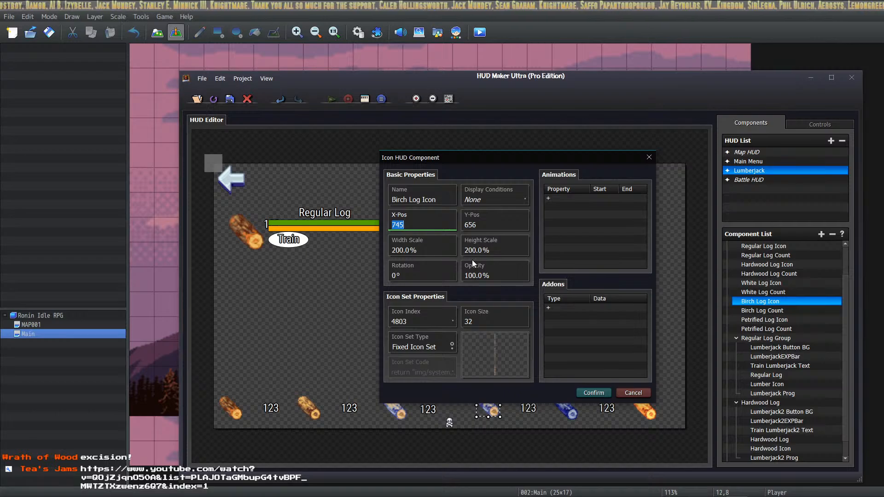
{"action": "type", "text": "685"}
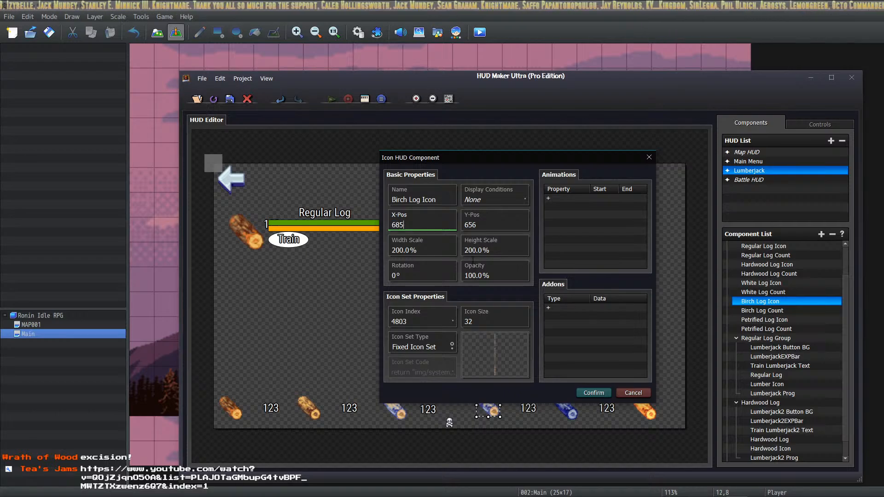
{"action": "left_click", "coordinate": [498, 231]}
{"action": "type", "text": "664"}
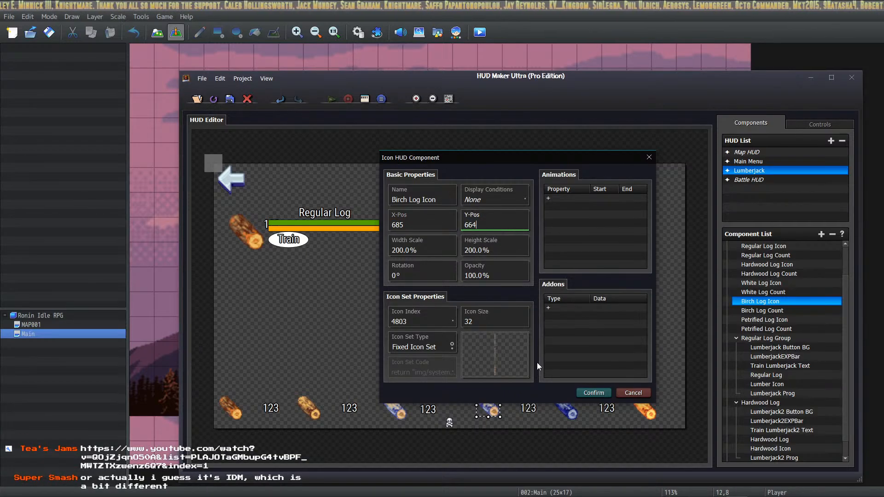
{"action": "left_click", "coordinate": [592, 393]}
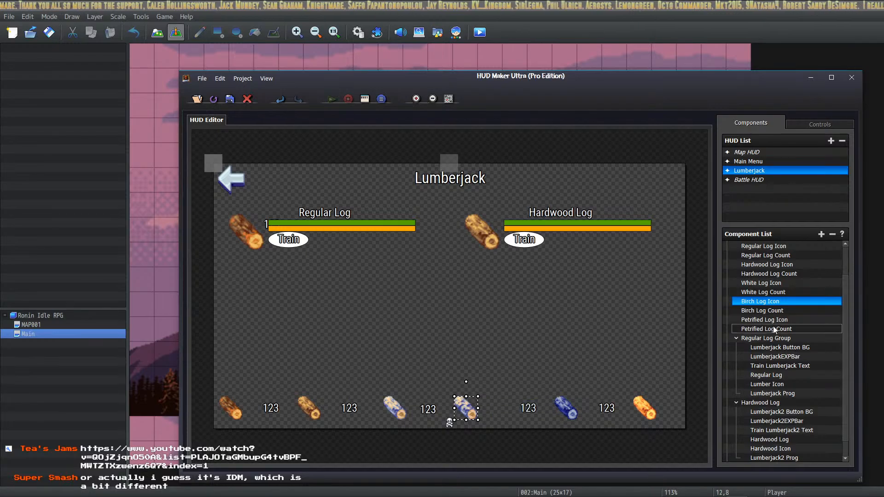
Set the X-Pos of the Birch Log Count text to 792.
{"action": "left_click", "coordinate": [767, 311]}
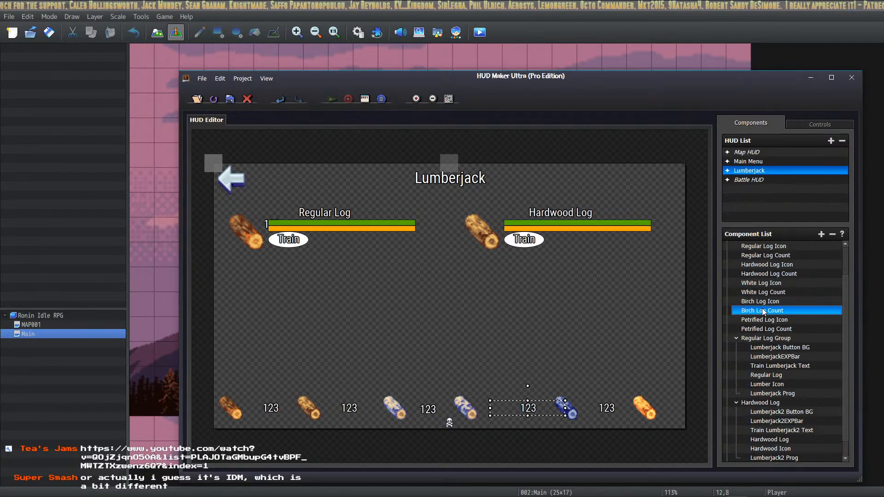
{"action": "double_click", "coordinate": [764, 312]}
{"action": "left_click", "coordinate": [414, 202]}
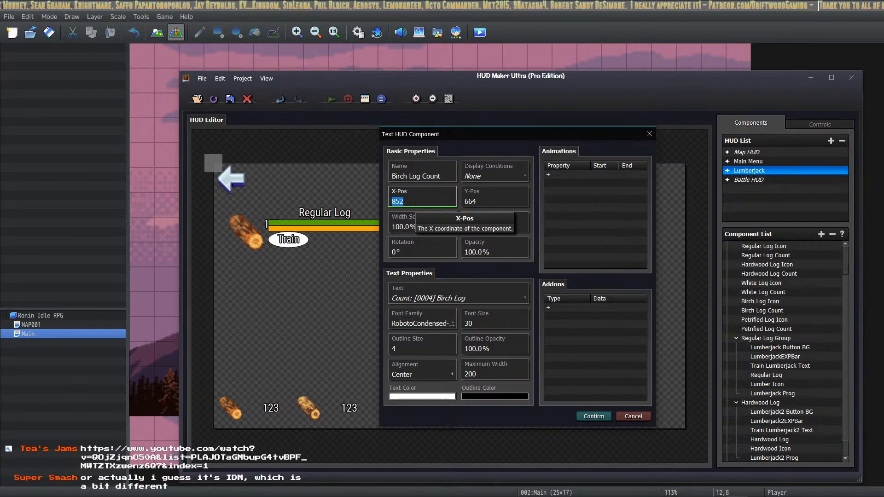
{"action": "type", "text": "79"}
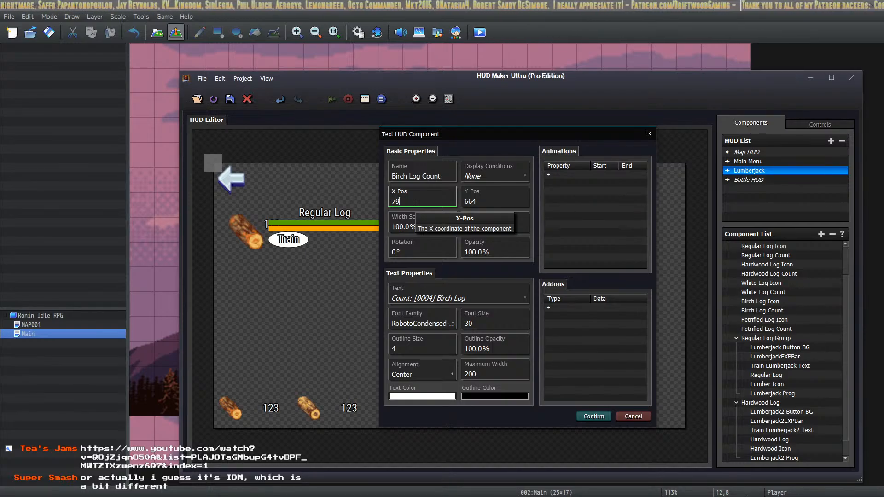
{"action": "type", "text": "2"}
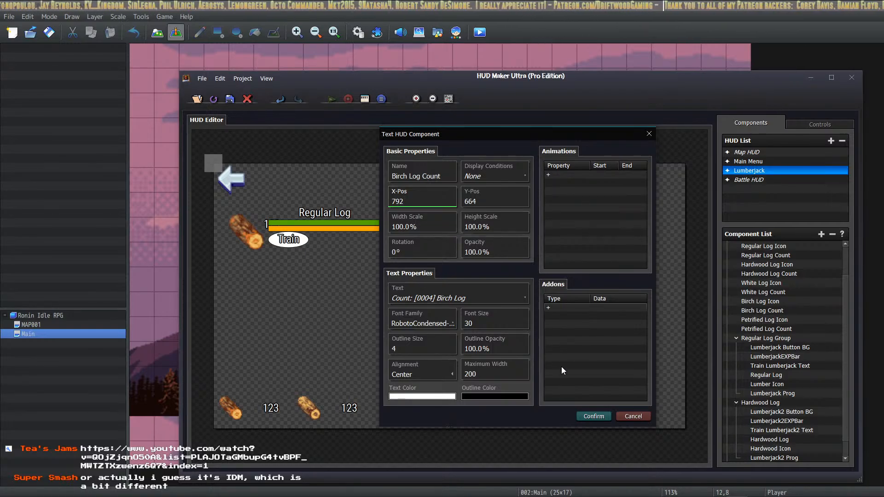
{"action": "left_click", "coordinate": [594, 416]}
Reduce the Petrified Log Icon's X-Pos so it sits closer to the Birch Log Count.
{"action": "left_click", "coordinate": [778, 320]}
{"action": "double_click", "coordinate": [778, 321]}
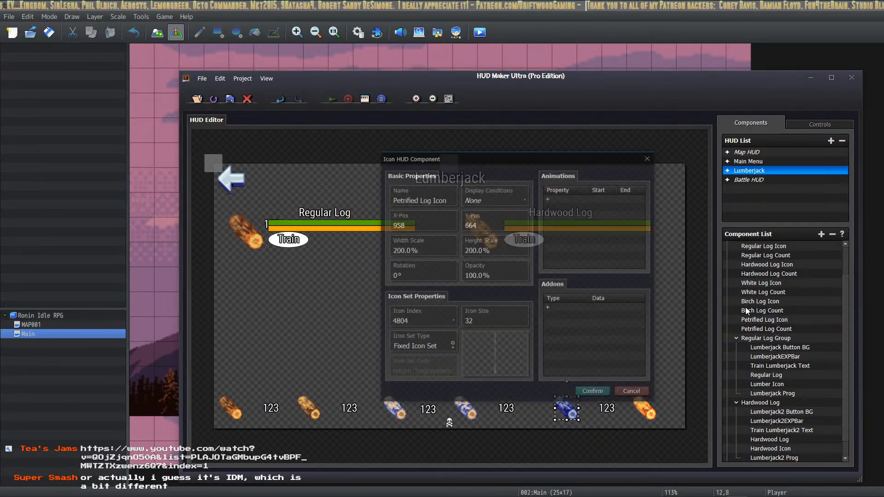
{"action": "left_click", "coordinate": [416, 230]}
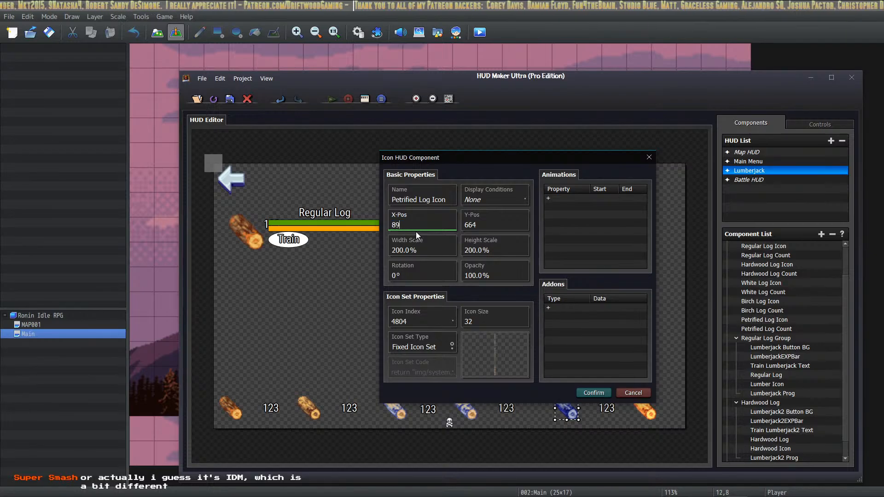
{"action": "left_click", "coordinate": [592, 394]}
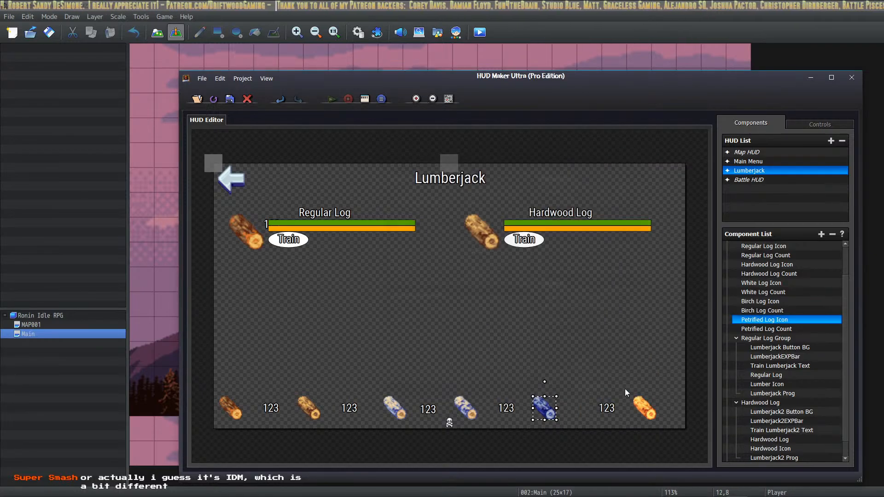
Set the X-Pos of the Petrified Log Count text to 1015.
{"action": "double_click", "coordinate": [760, 329]}
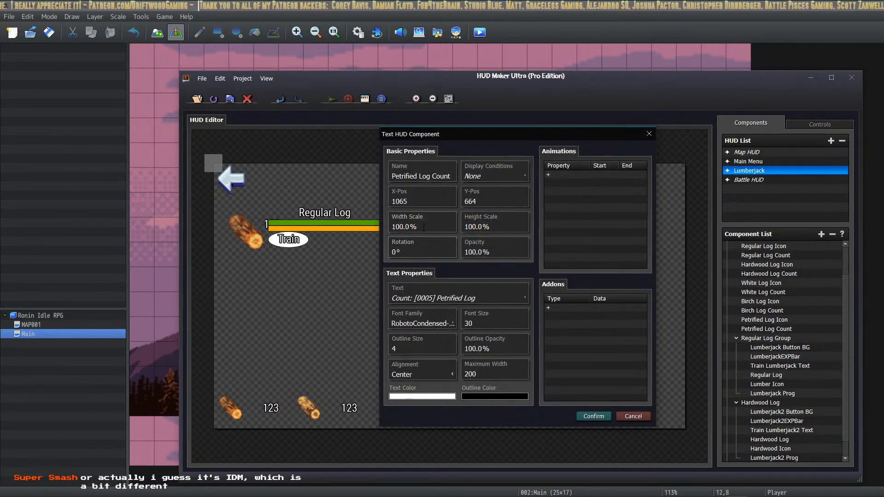
{"action": "left_click", "coordinate": [431, 199]}
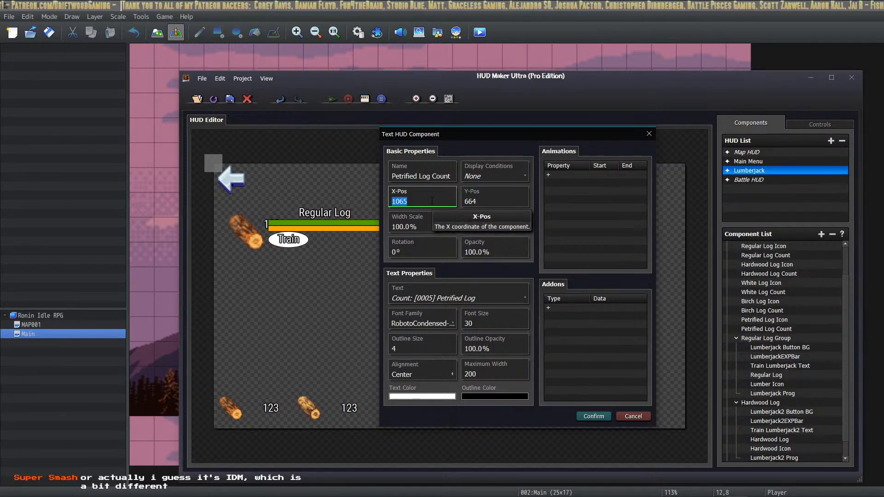
{"action": "type", "text": "10"}
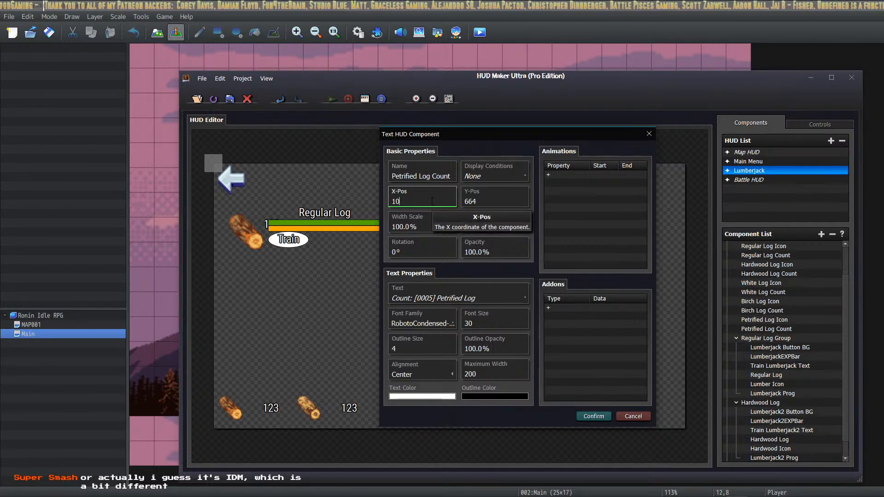
{"action": "type", "text": "15"}
{"action": "left_click", "coordinate": [593, 417]}
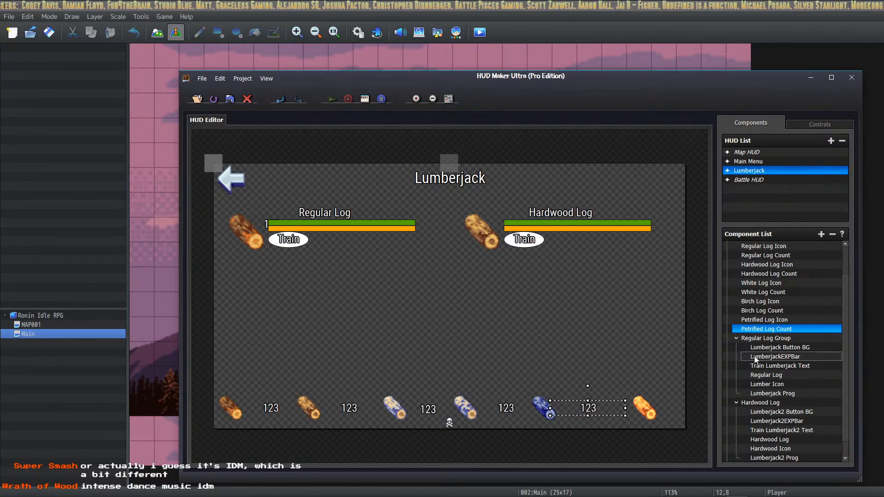
Move the Driftwood Log Icon directly below Petrified Log Count in the component order and set its X-Pos to 1111.
{"action": "scroll", "coordinate": [777, 340], "scroll_direction": "down", "scroll_amount": 1}
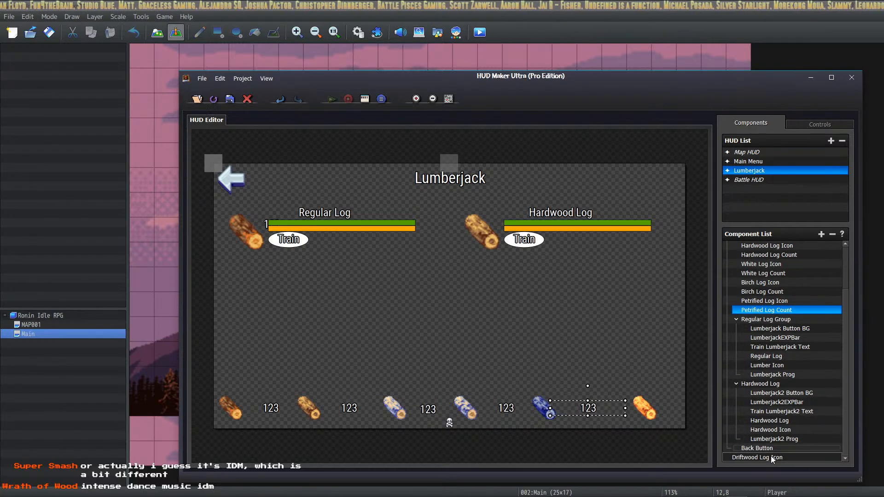
{"action": "left_click_drag", "start_coordinate": [773, 459], "coordinate": [777, 318]}
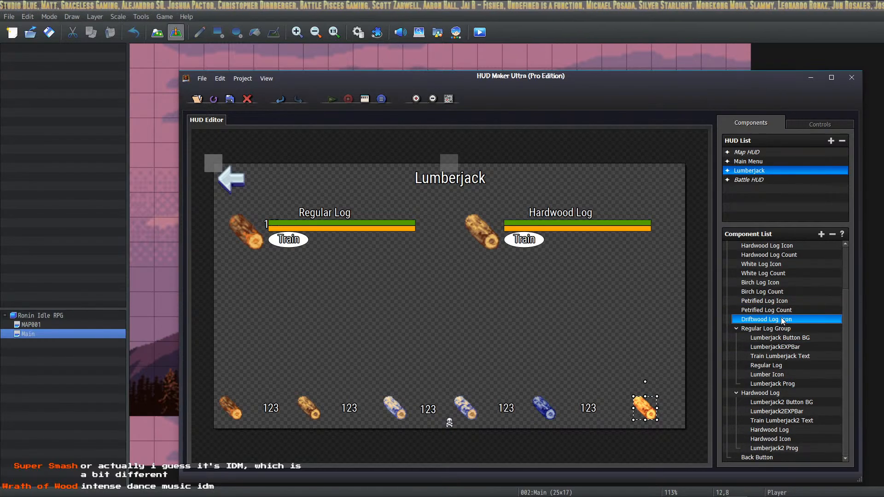
{"action": "double_click", "coordinate": [782, 321]}
{"action": "double_click", "coordinate": [429, 225]}
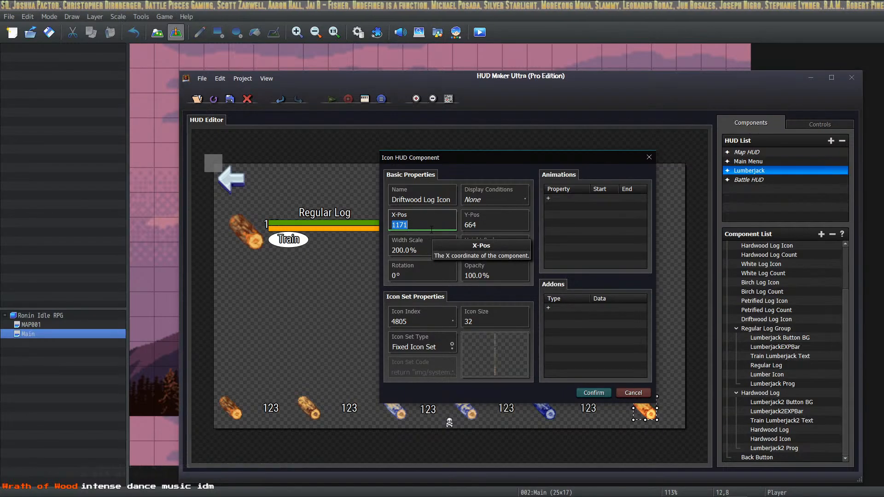
{"action": "type", "text": "11"}
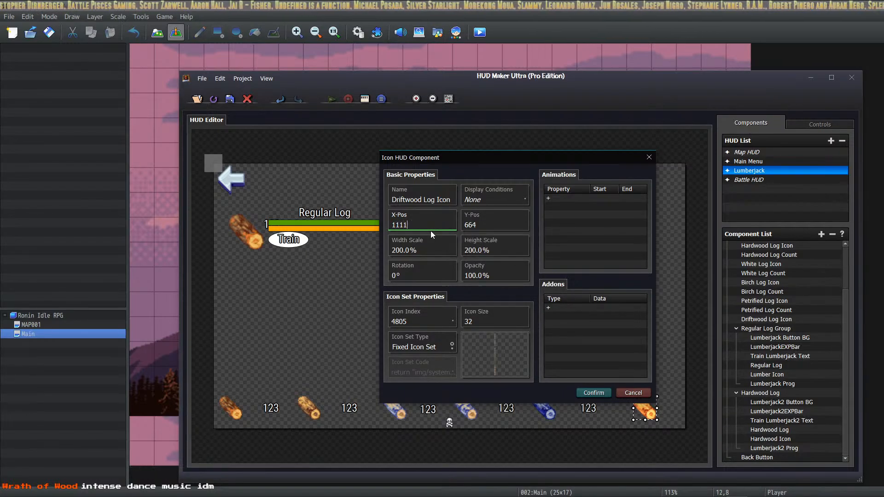
{"action": "left_click", "coordinate": [593, 394]}
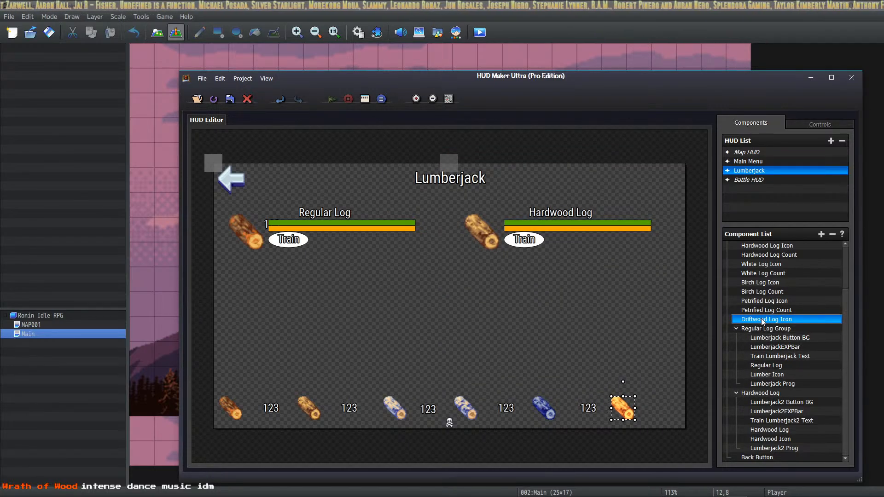
Duplicate the Petrified Log Count text beside the Driftwood Log Icon and set the copy's Y-Pos to 664.
{"action": "left_click", "coordinate": [775, 311]}
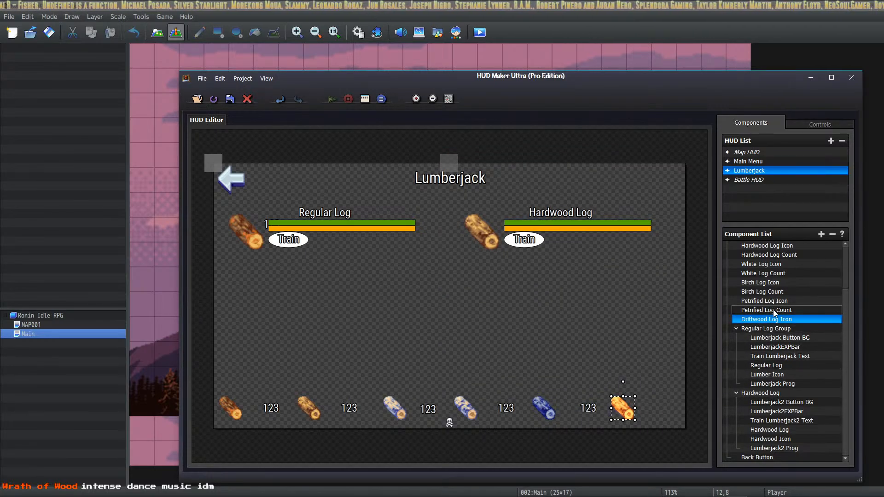
{"action": "key", "text": "ctrl+v"}
{"action": "double_click", "coordinate": [652, 402]}
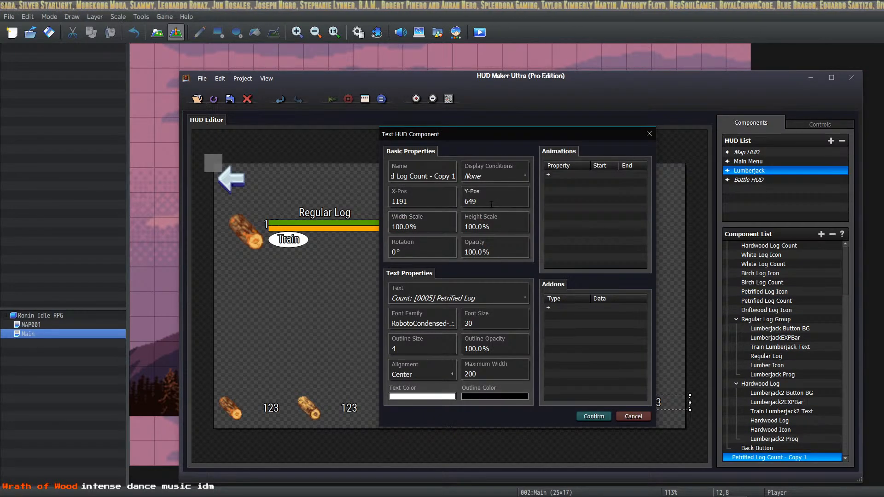
{"action": "double_click", "coordinate": [495, 207]}
{"action": "type", "text": "664"}
Calculate 1111 + 106 in the Calculator and set the copied count text's X-Pos to 1217.
{"action": "double_click", "coordinate": [448, 201]}
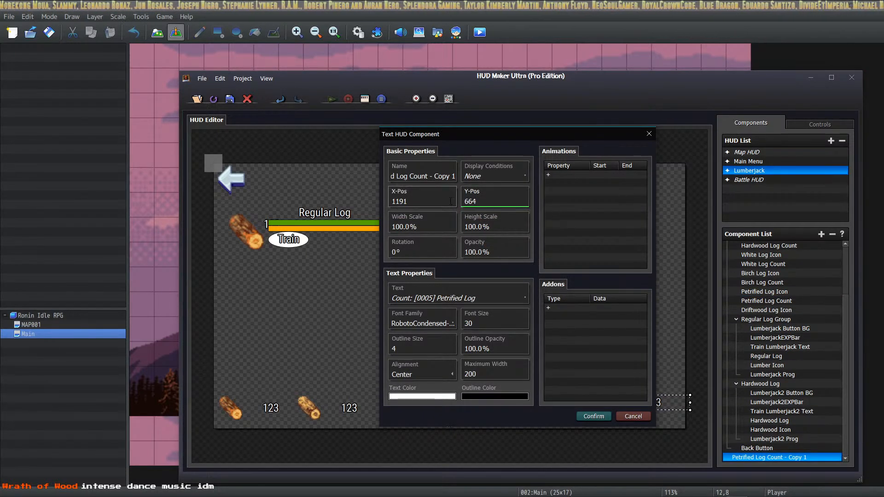
{"action": "key", "text": "alt+Tab"}
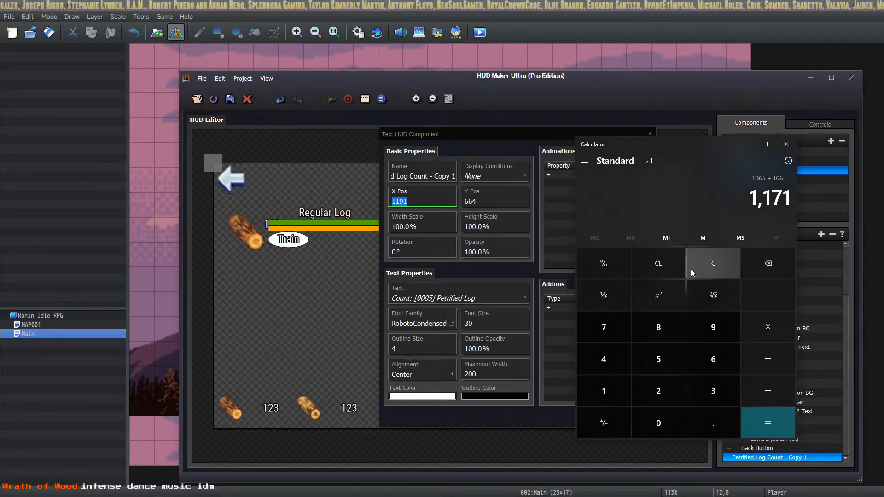
{"action": "left_click", "coordinate": [711, 269]}
{"action": "type", "text": "1111 + "}
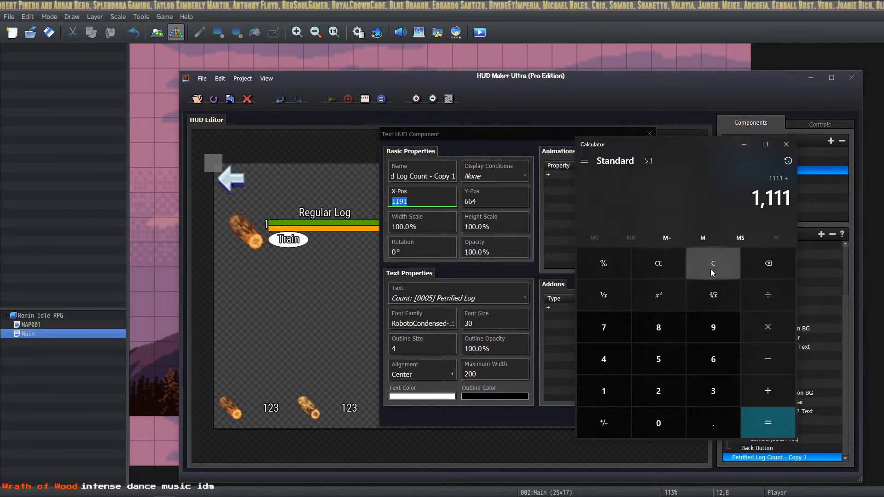
{"action": "type", "text": "106"}
{"action": "key", "text": "Return"}
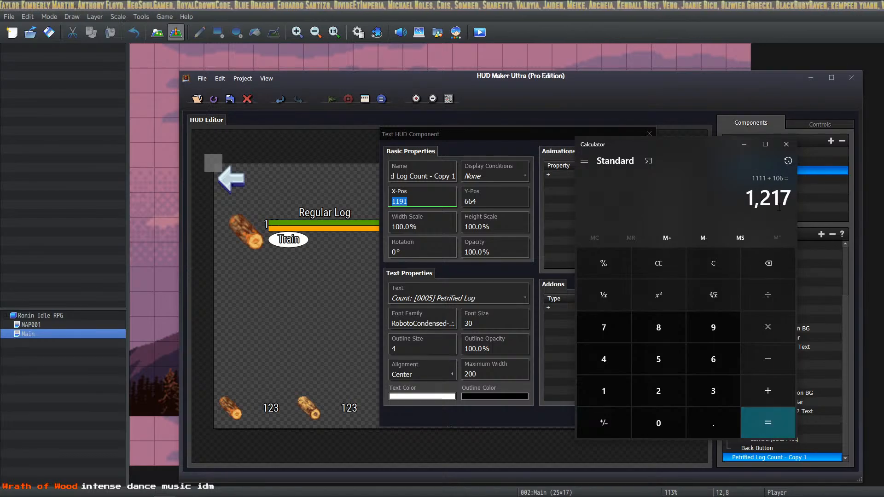
{"action": "left_click", "coordinate": [384, 202]}
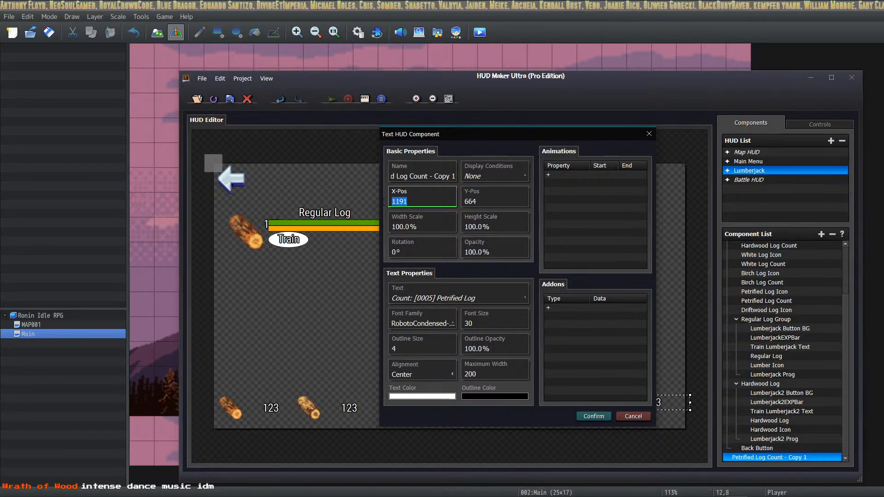
{"action": "type", "text": "1217"}
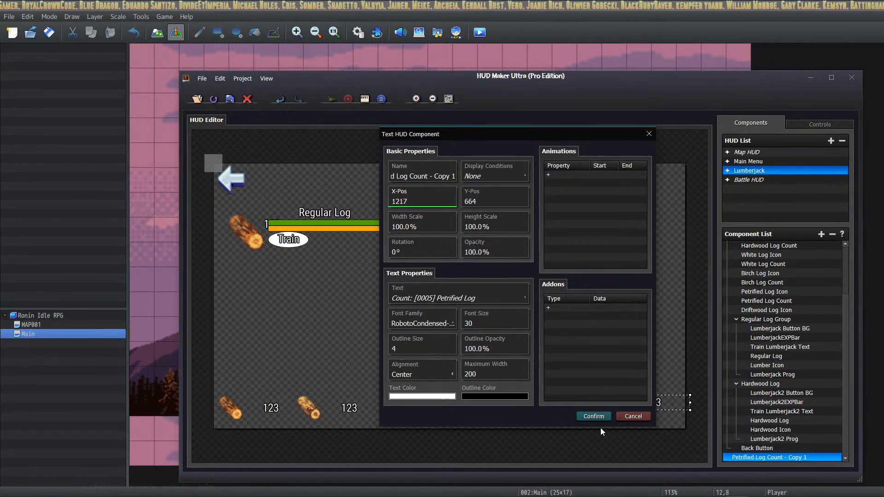
{"action": "left_click", "coordinate": [589, 416]}
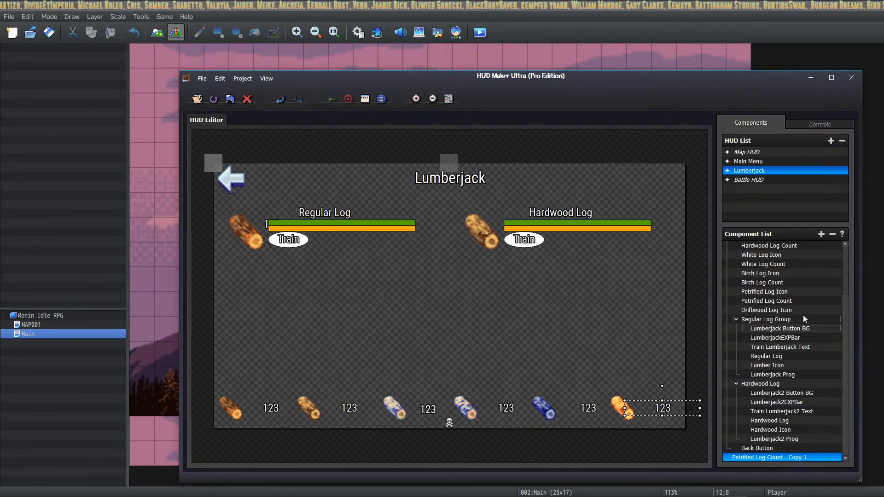
Review the position values of the Regular and Hardwood log icons and counts.
{"action": "scroll", "coordinate": [773, 313], "scroll_direction": "up", "scroll_amount": 1}
{"action": "scroll", "coordinate": [772, 323], "scroll_direction": "up", "scroll_amount": 1}
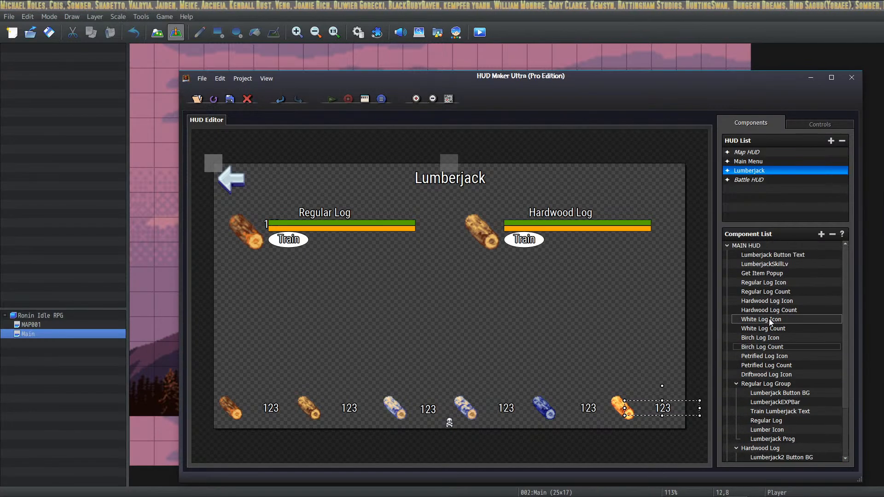
{"action": "double_click", "coordinate": [785, 282]}
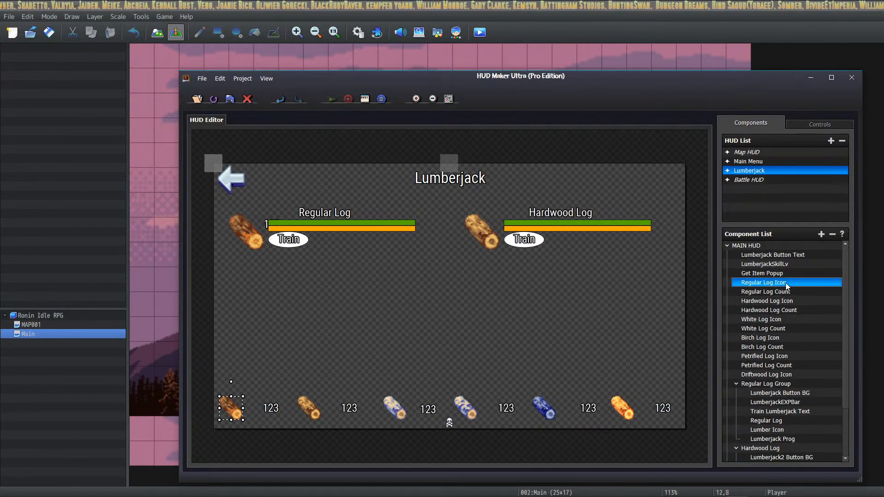
{"action": "left_click", "coordinate": [594, 392]}
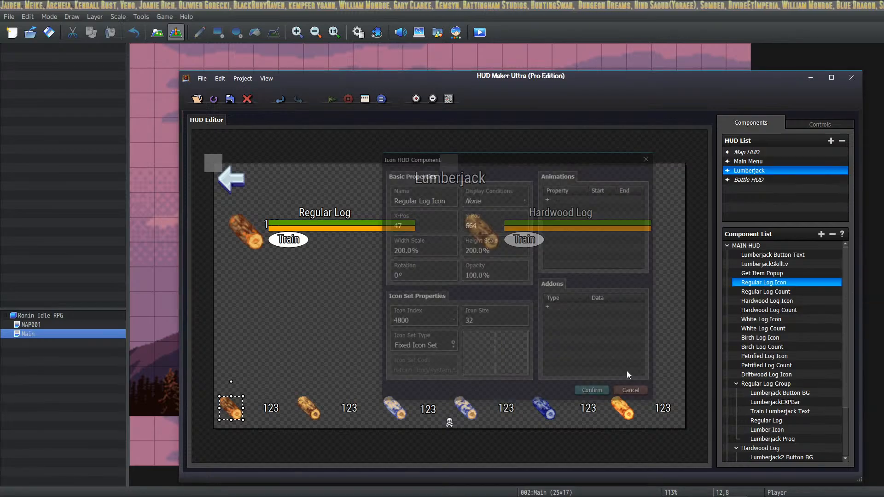
{"action": "double_click", "coordinate": [755, 293]}
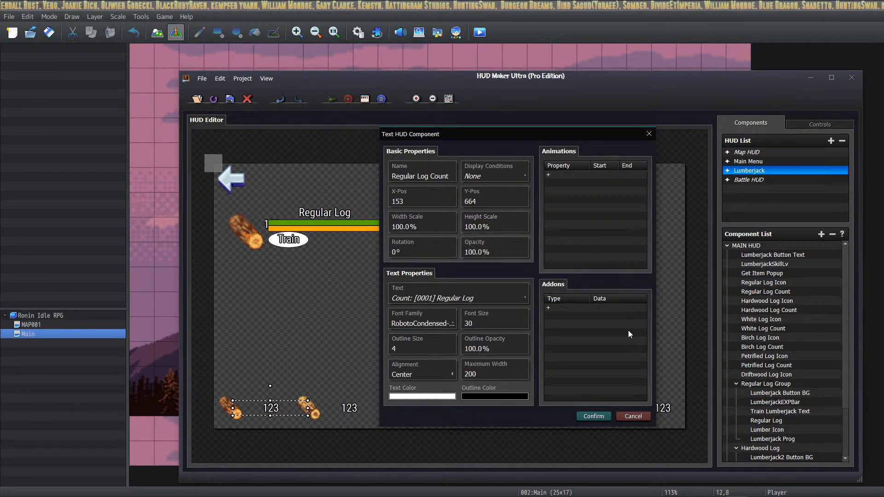
{"action": "left_click", "coordinate": [594, 417]}
{"action": "double_click", "coordinate": [768, 301]}
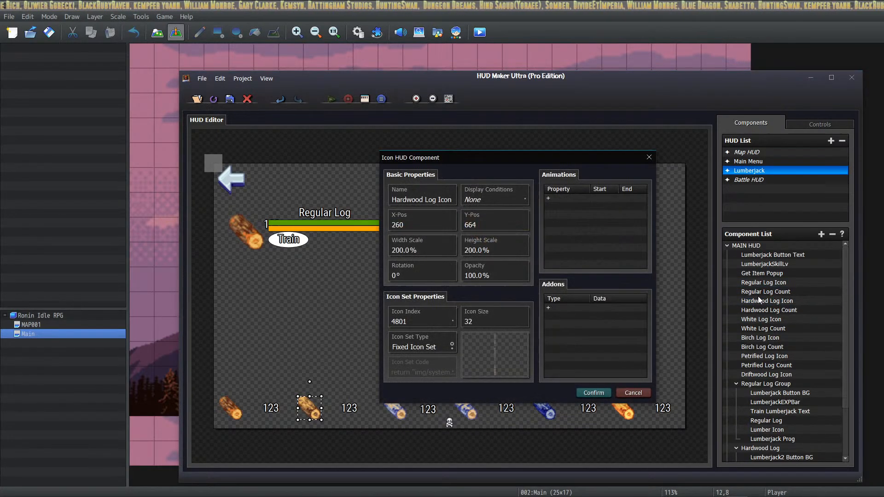
{"action": "left_click", "coordinate": [594, 393]}
{"action": "double_click", "coordinate": [769, 310]}
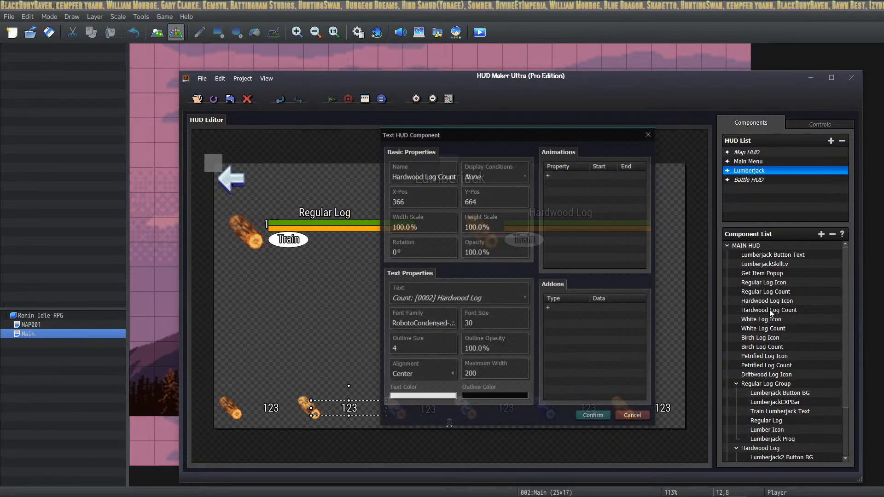
Check the White Log Icon's position and align the White Log Count's Y-Pos with the other log counts.
{"action": "double_click", "coordinate": [761, 319]}
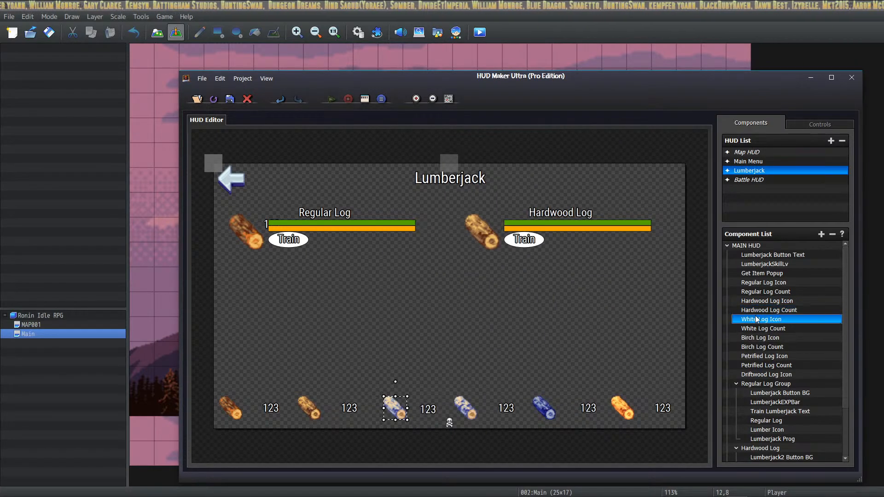
{"action": "left_click", "coordinate": [591, 393]}
{"action": "double_click", "coordinate": [753, 328]}
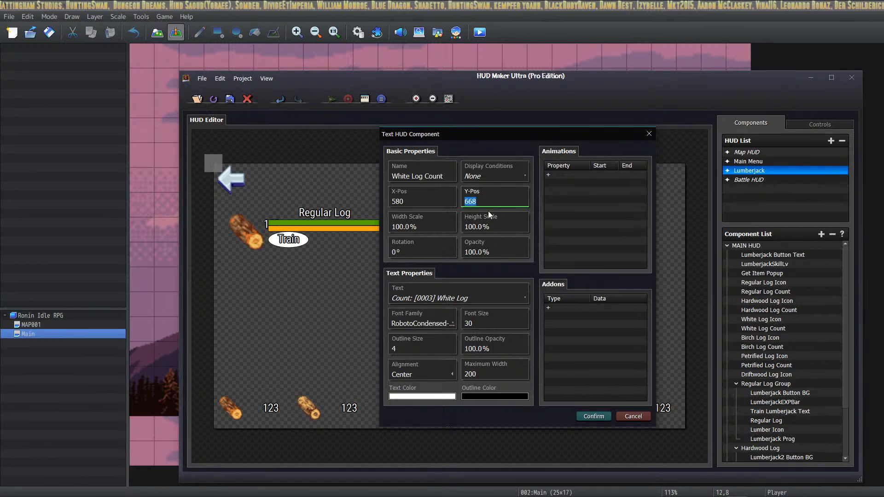
{"action": "left_click", "coordinate": [593, 418]}
Review the position values of the Birch and Petrified log icons and counts.
{"action": "double_click", "coordinate": [762, 338]}
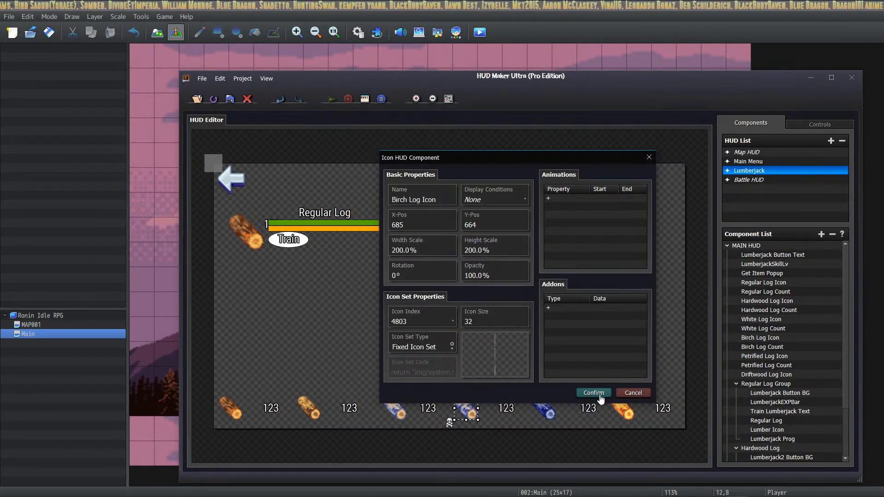
{"action": "left_click", "coordinate": [600, 395]}
{"action": "double_click", "coordinate": [772, 348]}
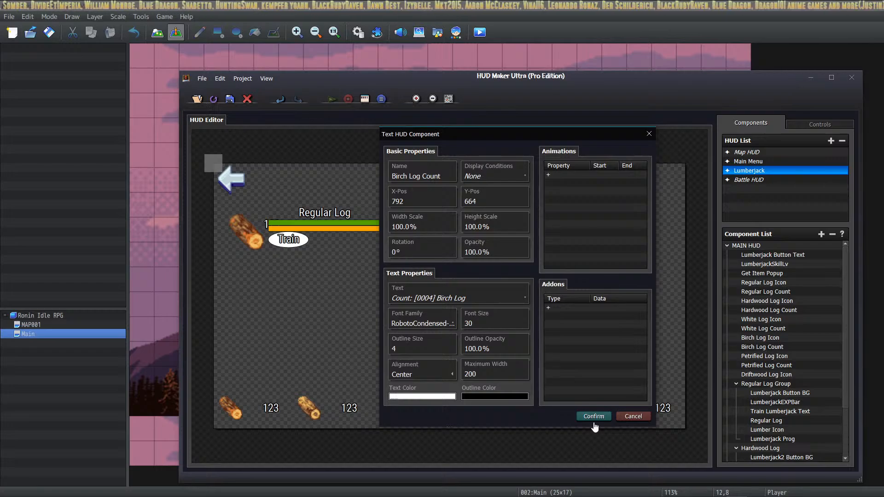
{"action": "left_click", "coordinate": [593, 418]}
{"action": "double_click", "coordinate": [764, 356]}
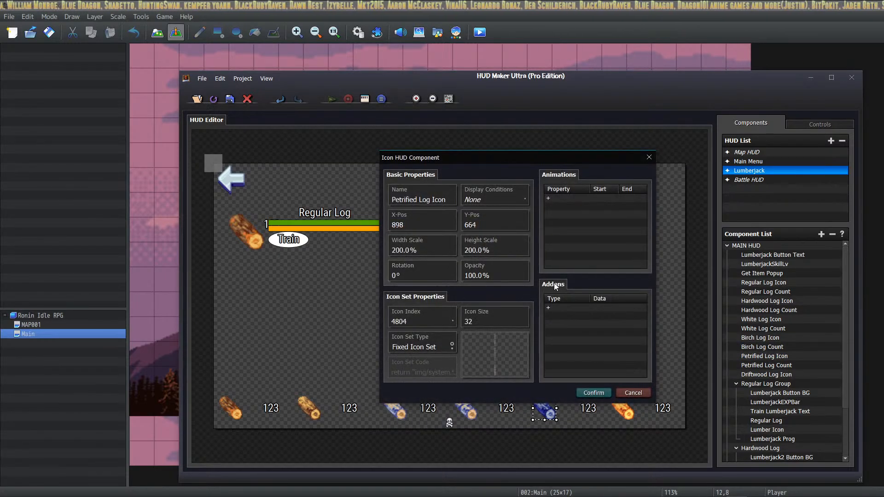
{"action": "left_click", "coordinate": [593, 393]}
{"action": "double_click", "coordinate": [765, 366]}
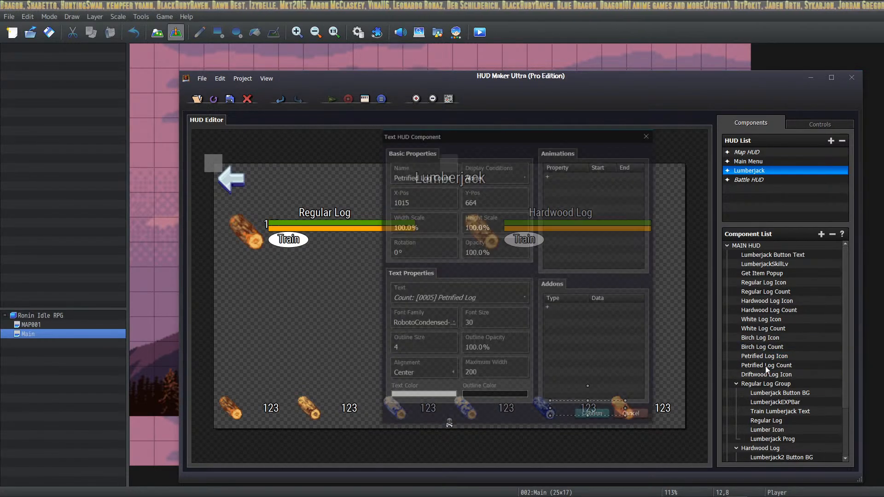
{"action": "left_click", "coordinate": [594, 419]}
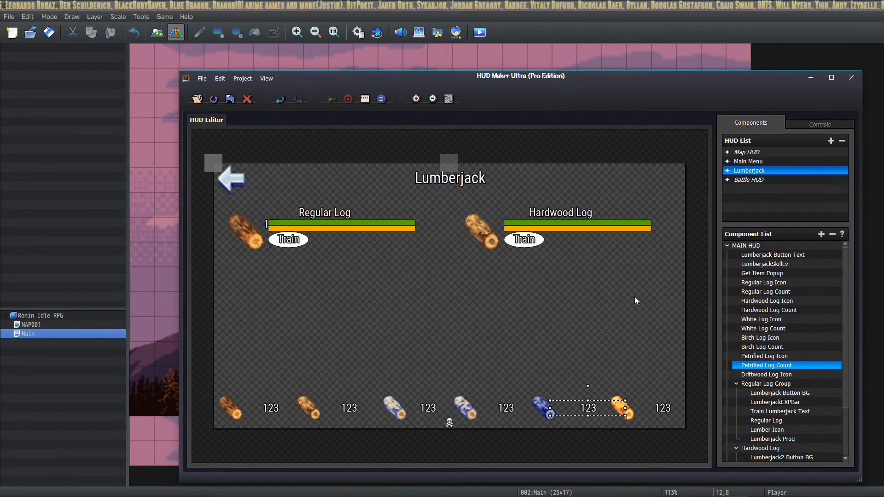
Rename the Petrified Log Count copy as Driftwood Log Count.
{"action": "scroll", "coordinate": [774, 399], "scroll_direction": "down", "scroll_amount": 2}
{"action": "left_click_drag", "start_coordinate": [762, 458], "coordinate": [763, 323]}
{"action": "double_click", "coordinate": [773, 320]}
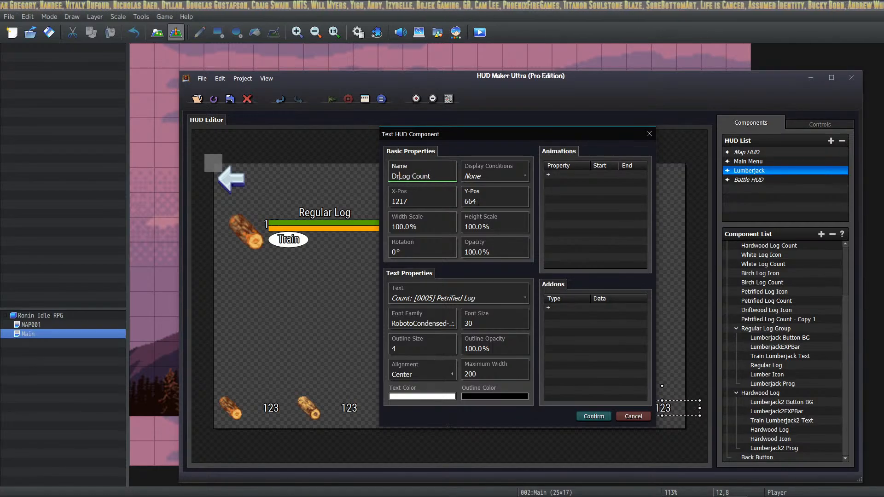
{"action": "type", "text": "Driftwood"}
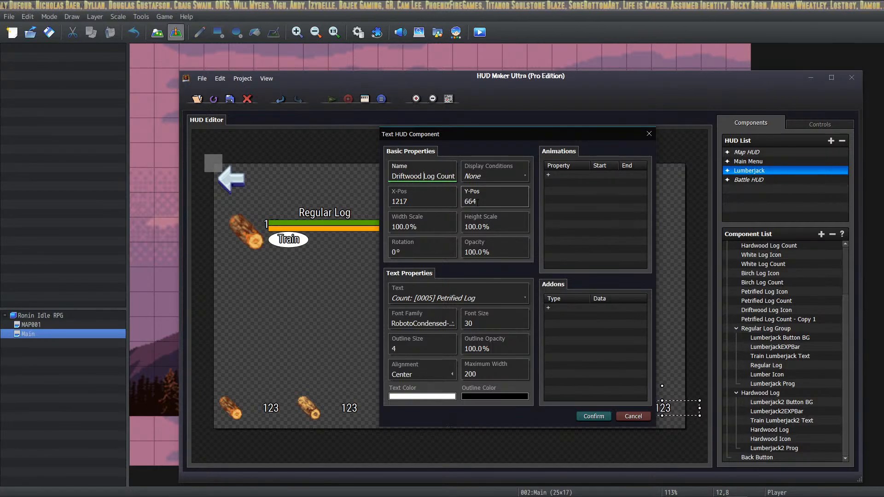
Link the Driftwood Log Count text to the item count of [0006] Driftwood Log.
{"action": "left_click", "coordinate": [510, 297]}
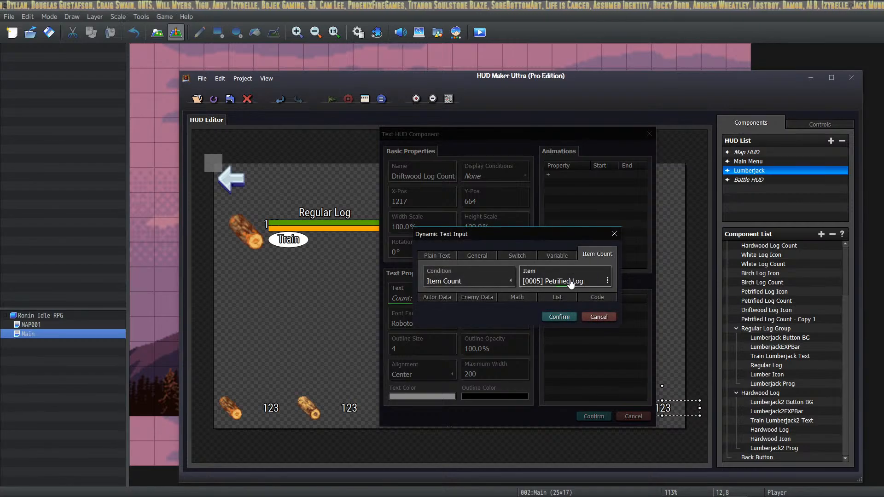
{"action": "left_click", "coordinate": [564, 283]}
{"action": "left_click", "coordinate": [518, 243]}
{"action": "left_click", "coordinate": [524, 386]}
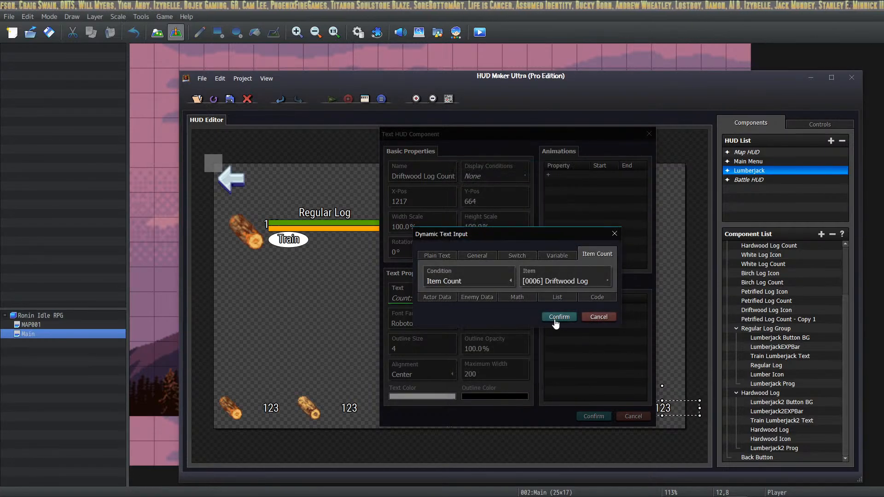
{"action": "left_click", "coordinate": [566, 317]}
{"action": "left_click", "coordinate": [589, 417]}
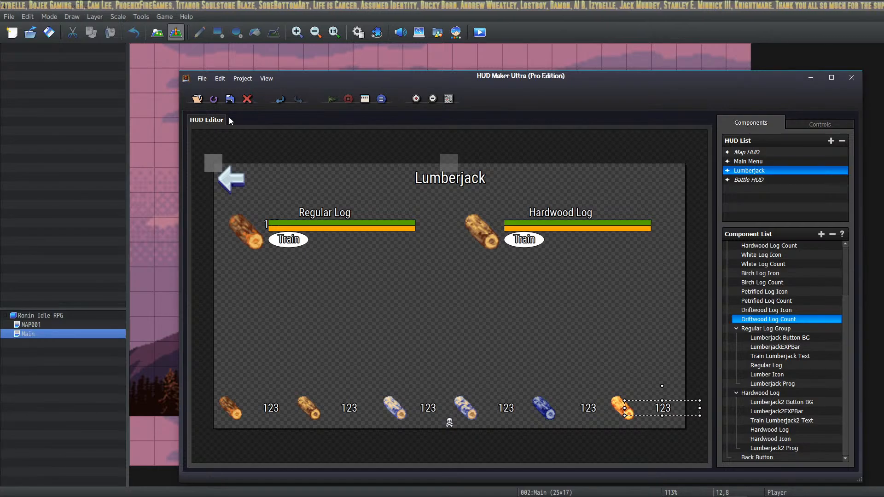
Switch to RPG Maker MZ and check the SRD_UltraBase plugin settings and SRD_HUDMakerUltra's Auto-Reload HUD Data parameter.
{"action": "left_click", "coordinate": [164, 153]}
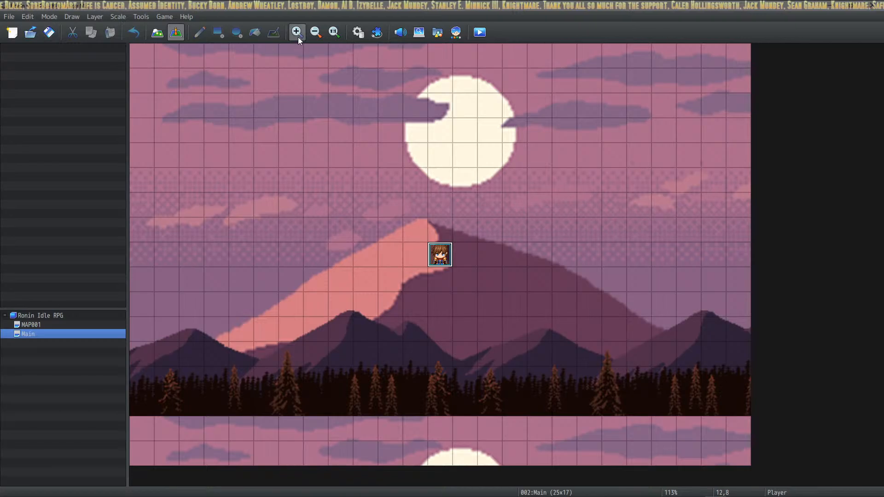
{"action": "left_click", "coordinate": [376, 32]}
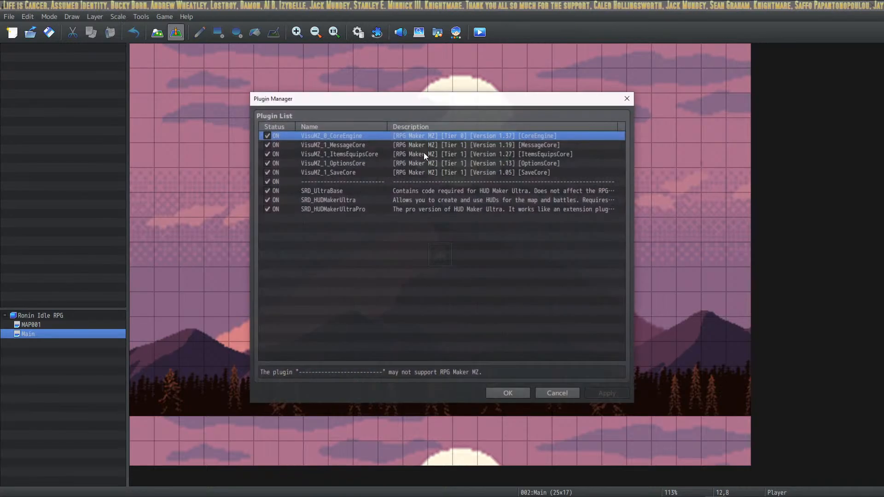
{"action": "double_click", "coordinate": [363, 189]}
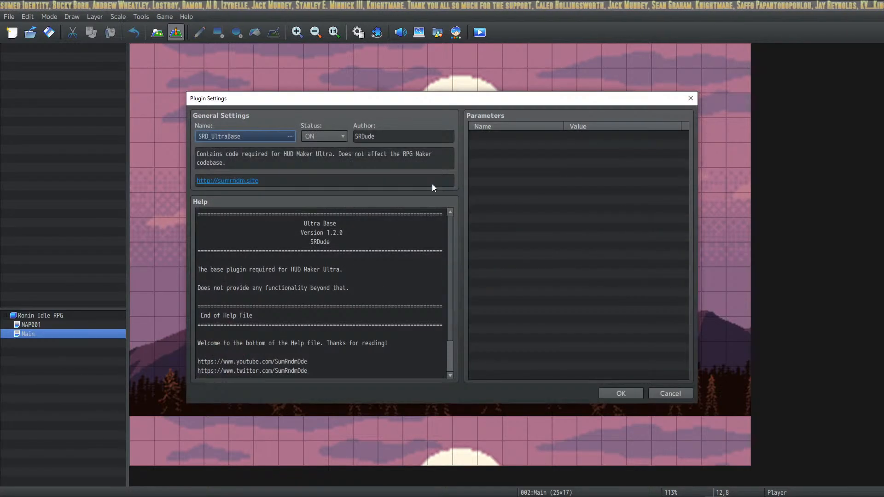
{"action": "left_click", "coordinate": [667, 393]}
{"action": "double_click", "coordinate": [348, 202]}
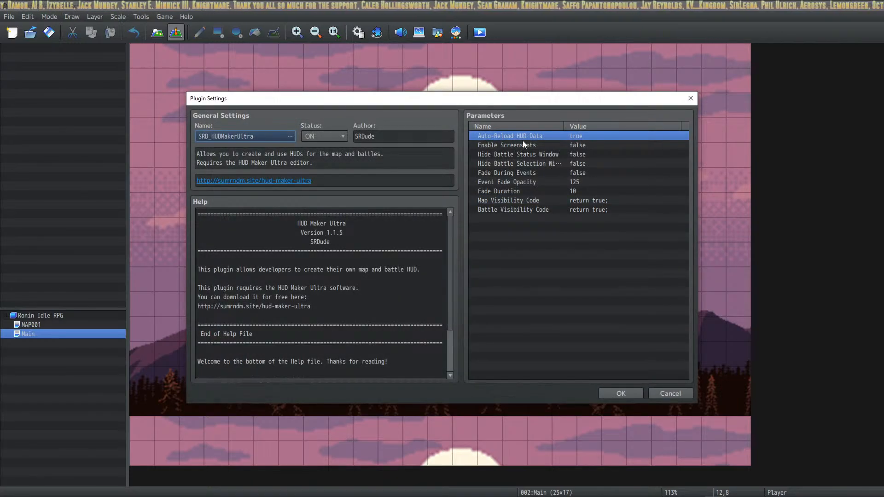
{"action": "double_click", "coordinate": [573, 138]}
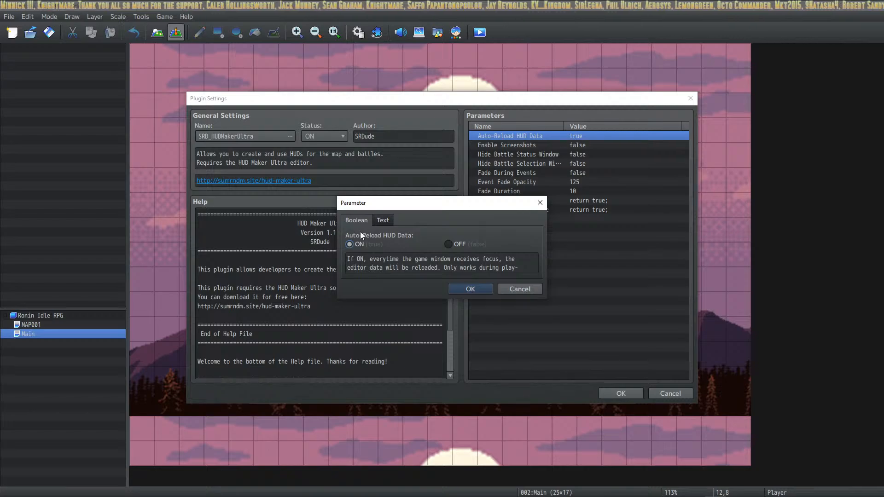
{"action": "left_click", "coordinate": [474, 290]}
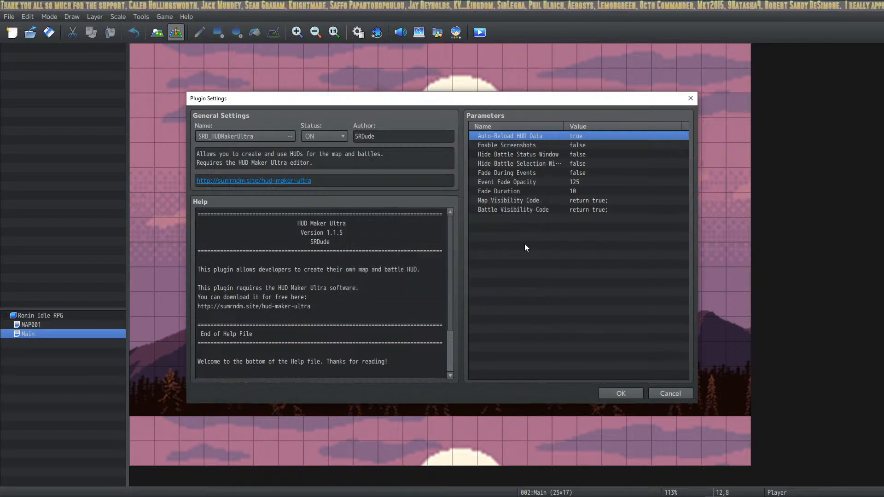
{"action": "left_click", "coordinate": [620, 393]}
{"action": "left_click", "coordinate": [498, 395]}
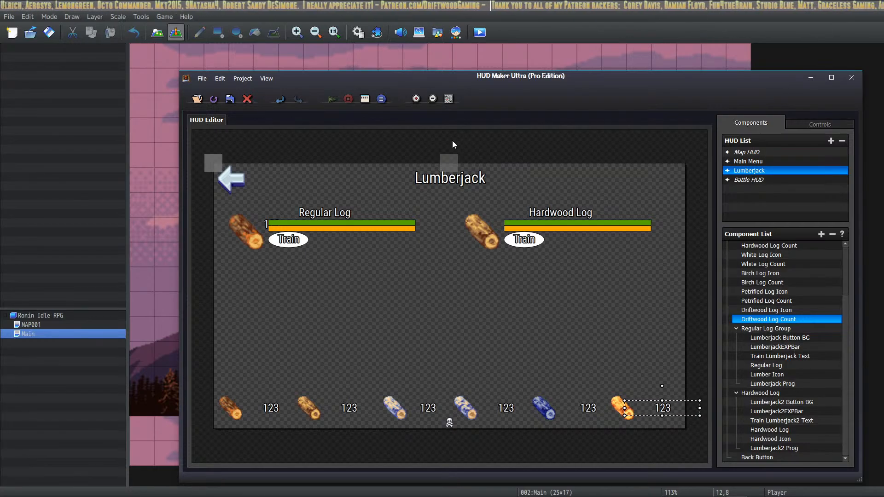
Playtest the game with changes saved, training Regular Log and Hardwood Log on the Lumberjack screen of a new game.
{"action": "scroll", "coordinate": [804, 339], "scroll_direction": "up", "scroll_amount": 3}
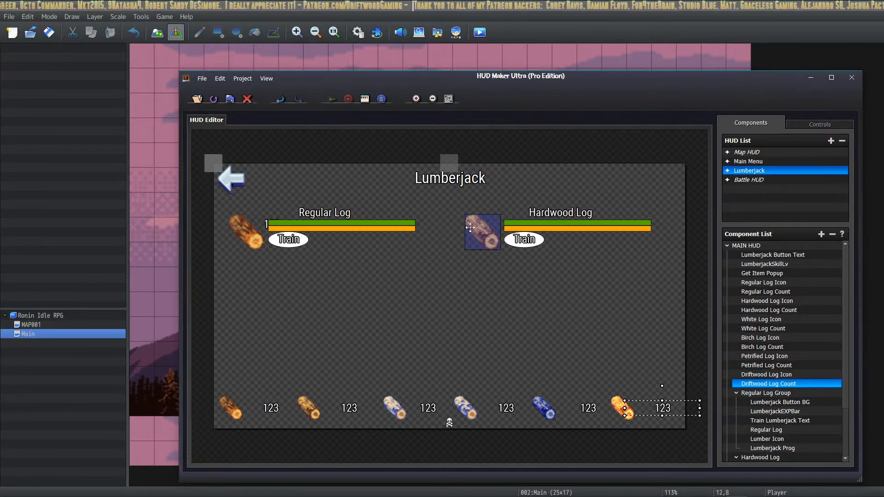
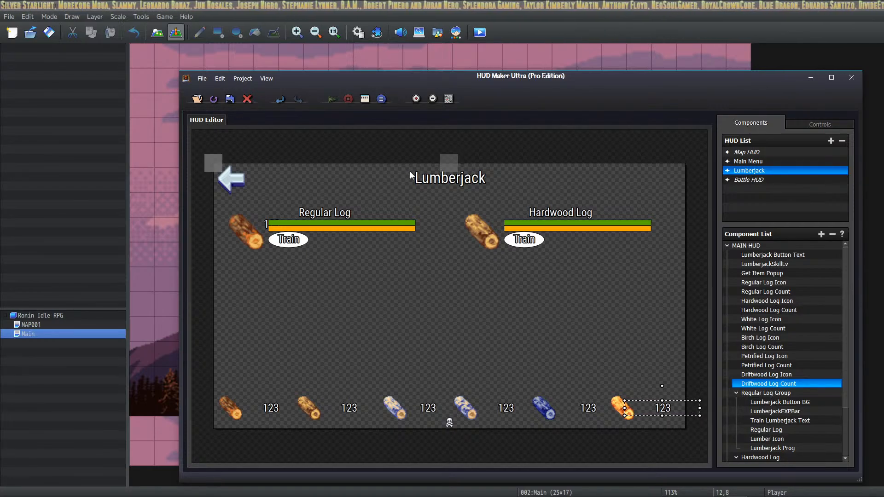
{"action": "left_click", "coordinate": [480, 34]}
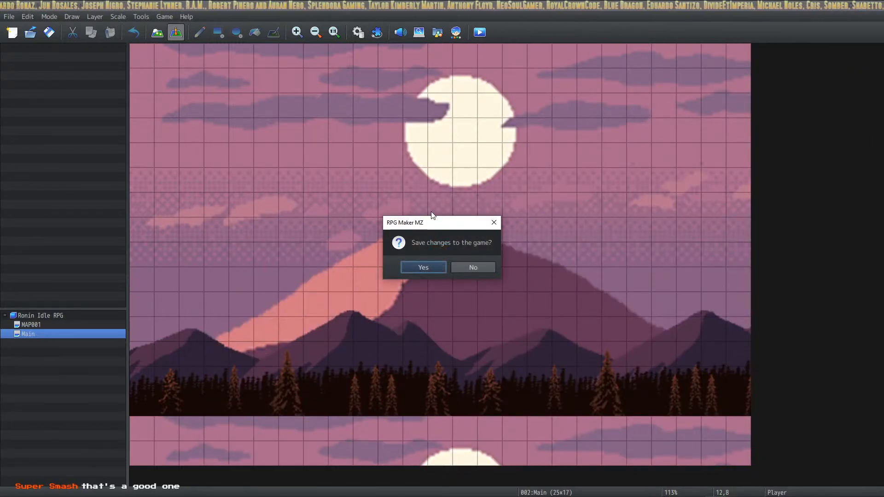
{"action": "left_click", "coordinate": [435, 270]}
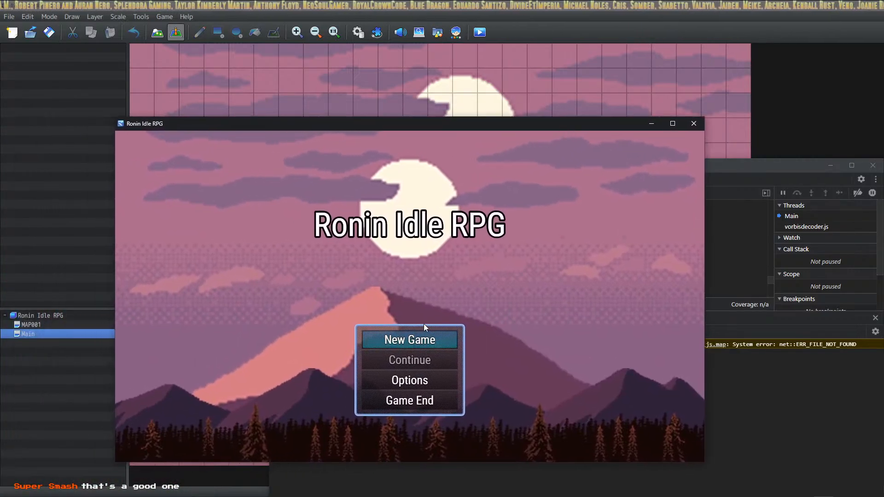
{"action": "left_click", "coordinate": [424, 338]}
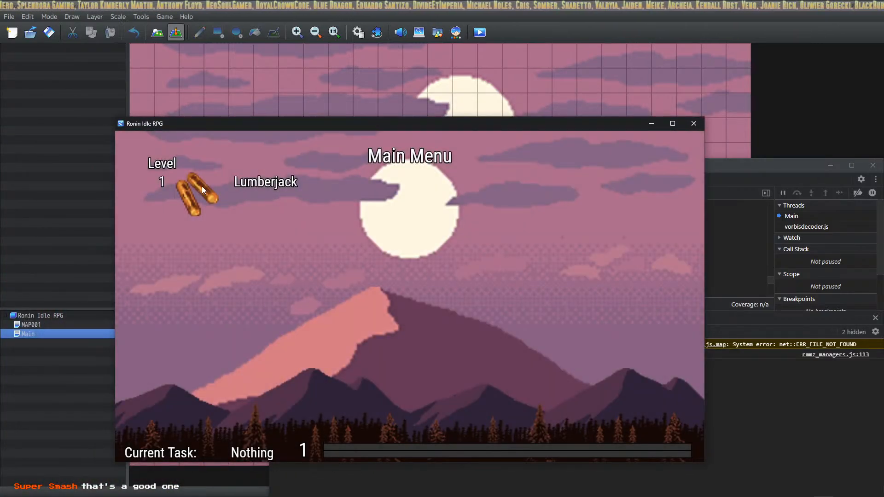
{"action": "left_click", "coordinate": [201, 187]}
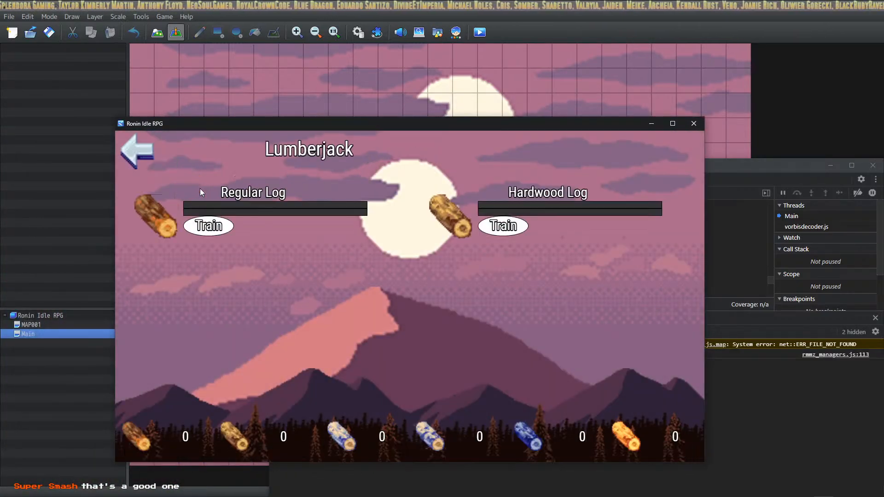
{"action": "left_click", "coordinate": [227, 228]}
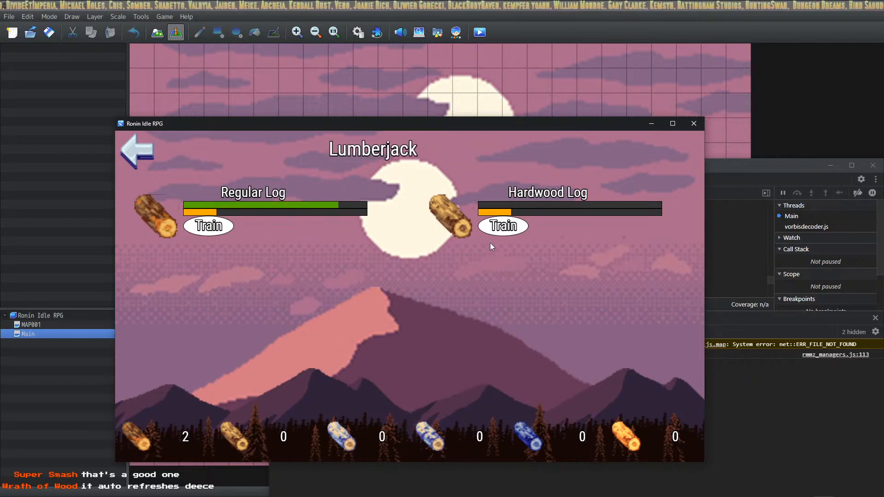
{"action": "left_click", "coordinate": [501, 232]}
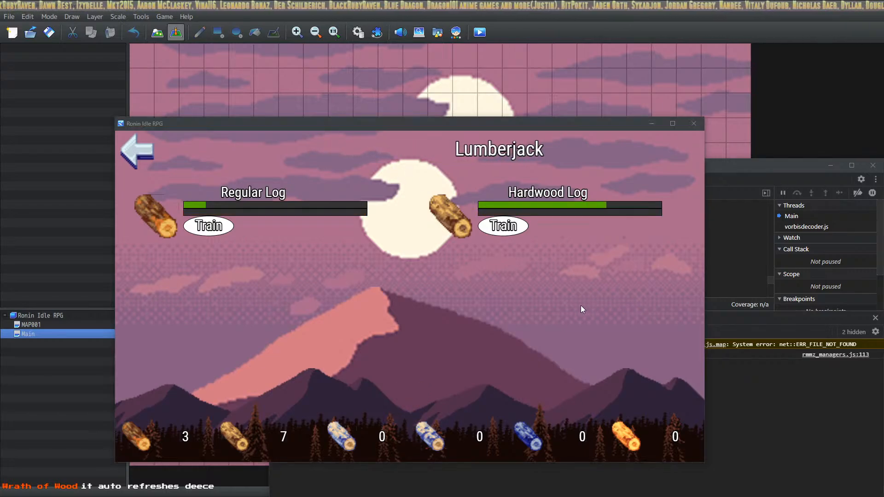
Switch to HUD Maker Ultra and add a new text component under the Lumberjack HUD's MAIN HUD.
{"action": "key", "text": "alt+Tab"}
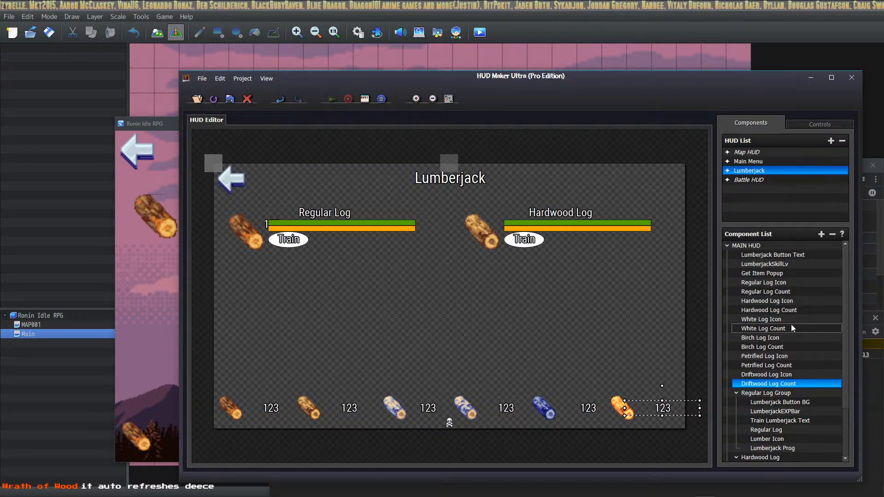
{"action": "left_click", "coordinate": [813, 244]}
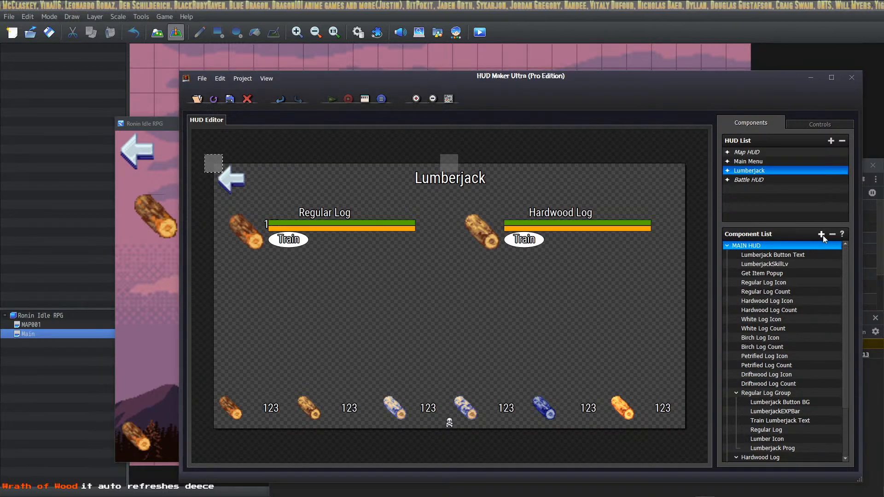
{"action": "left_click", "coordinate": [822, 235]}
{"action": "left_click", "coordinate": [480, 232]}
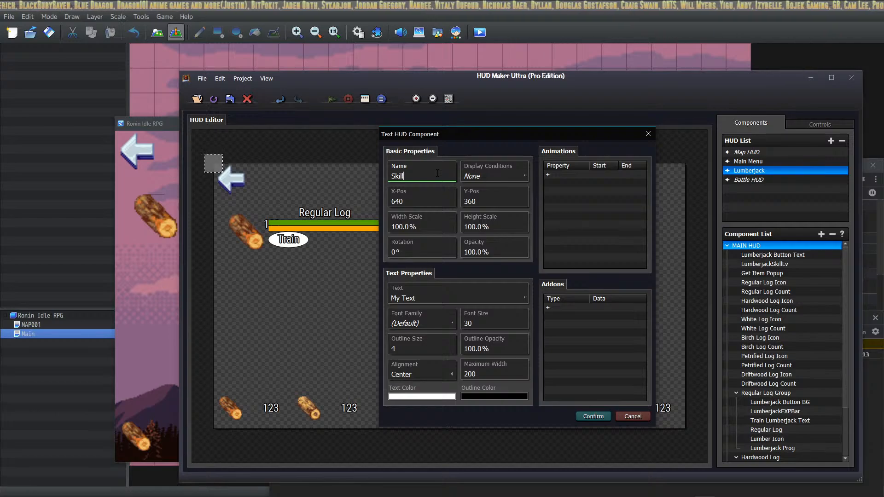
Give the new text component the name Skill Level Text, the plain text "Skill Level:" and the RobotoCondensed-Regular font.
{"action": "left_click", "coordinate": [441, 298]}
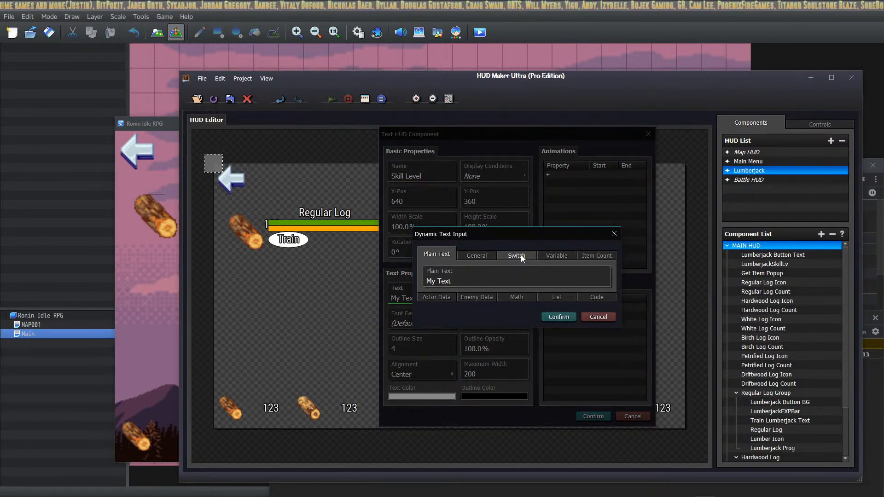
{"action": "left_click", "coordinate": [466, 284]}
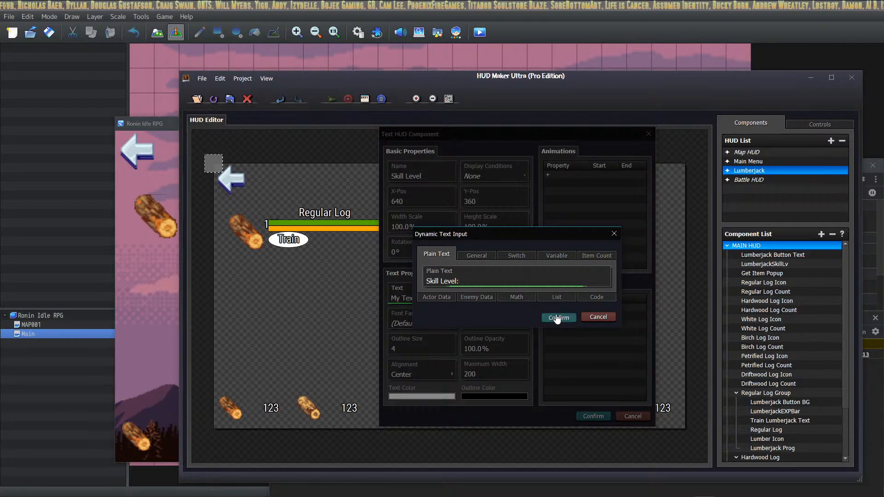
{"action": "left_click", "coordinate": [558, 318]}
{"action": "left_click", "coordinate": [438, 322]}
{"action": "left_click", "coordinate": [396, 212]}
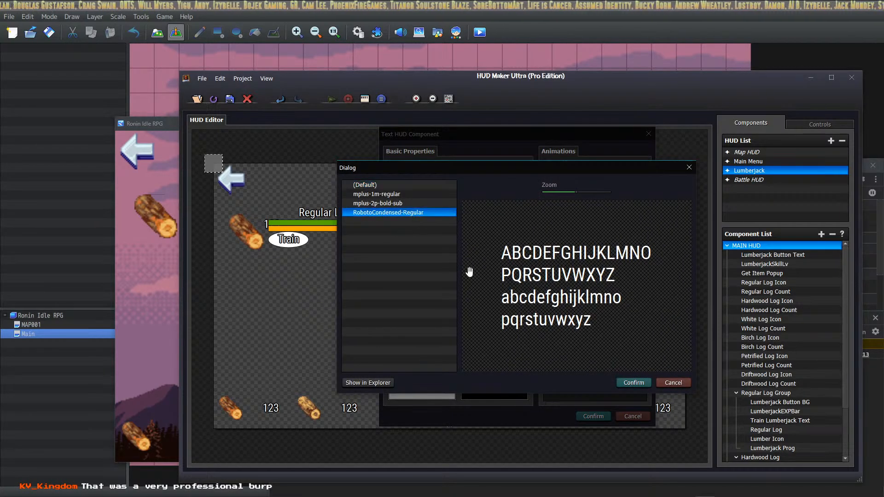
{"action": "left_click", "coordinate": [633, 383]}
{"action": "left_click", "coordinate": [447, 175]}
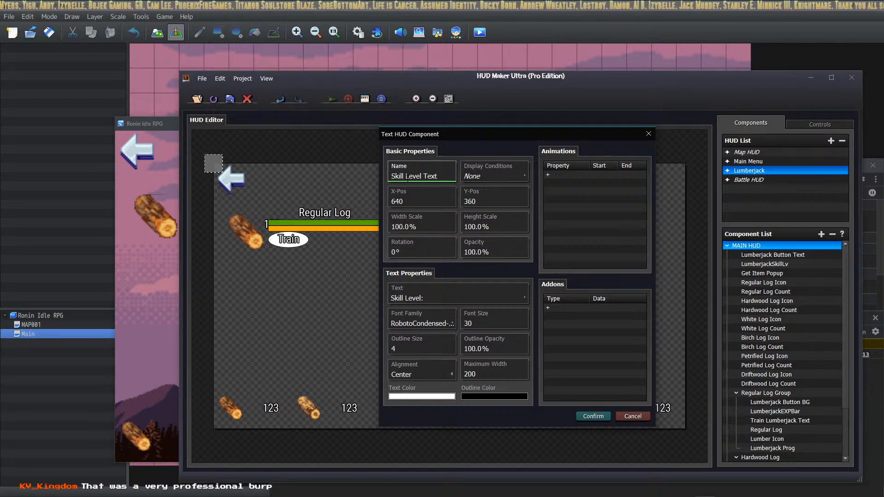
{"action": "left_click", "coordinate": [592, 416]}
Place the "Skill Level:" label just beneath the Lumberjack title and make it the first component under MAIN HUD.
{"action": "left_click_drag", "start_coordinate": [459, 291], "coordinate": [402, 189]}
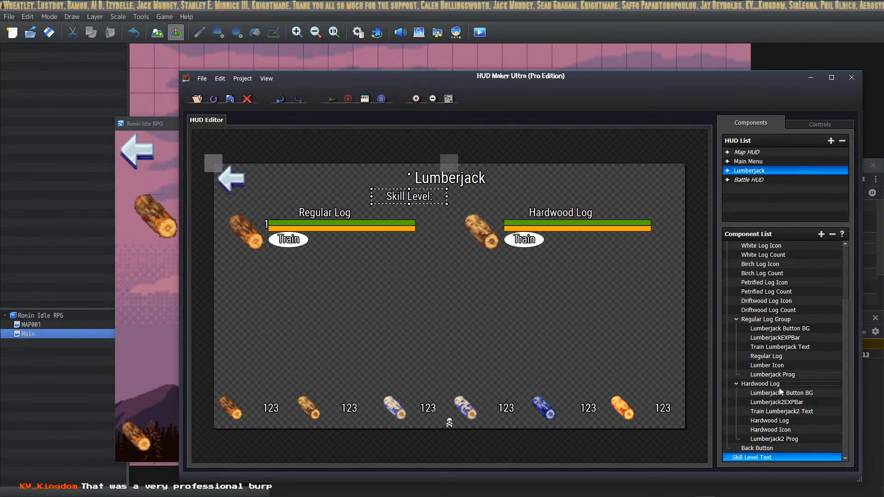
{"action": "left_click_drag", "start_coordinate": [755, 455], "coordinate": [770, 248]}
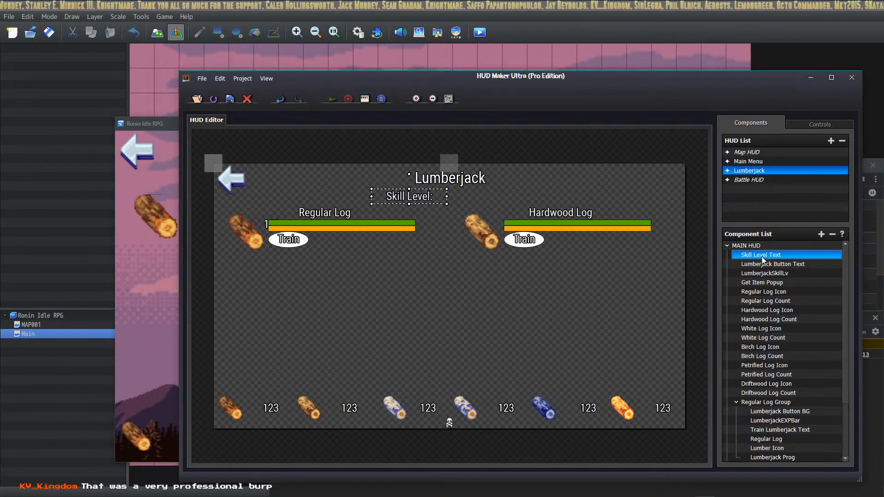
Add a text component named Skill Number Value to the MAIN HUD that displays the variable [0001] Lumberjack Skill.
{"action": "left_click", "coordinate": [821, 235]}
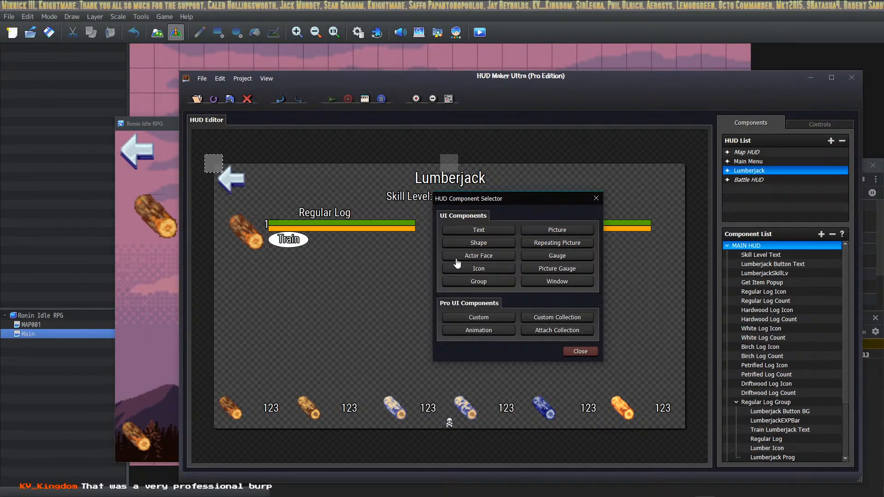
{"action": "left_click", "coordinate": [485, 230]}
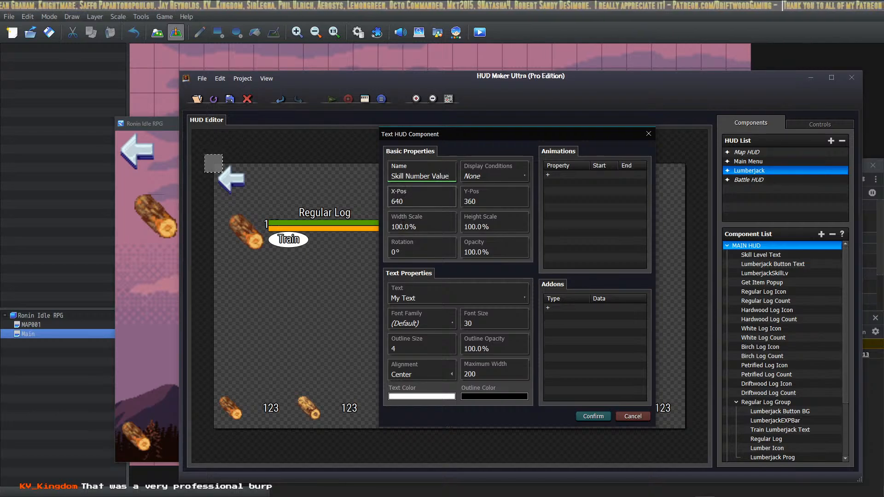
{"action": "left_click", "coordinate": [425, 297]}
{"action": "left_click", "coordinate": [559, 255]}
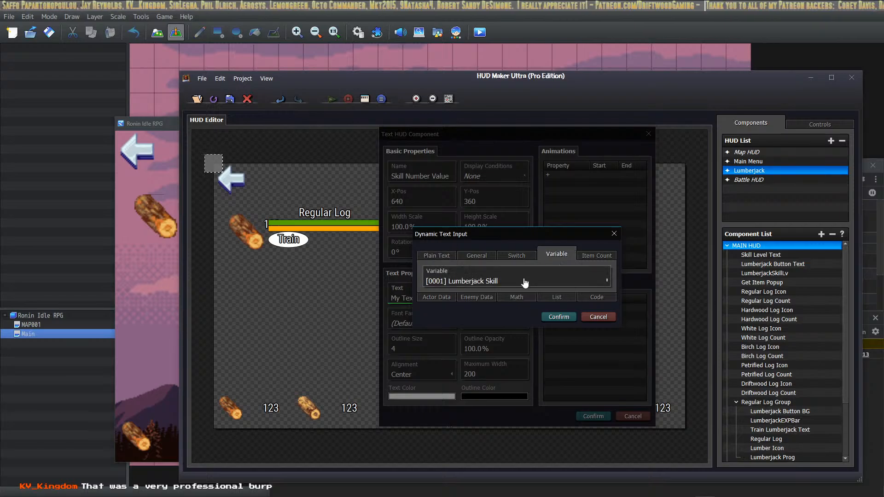
{"action": "left_click", "coordinate": [522, 281]}
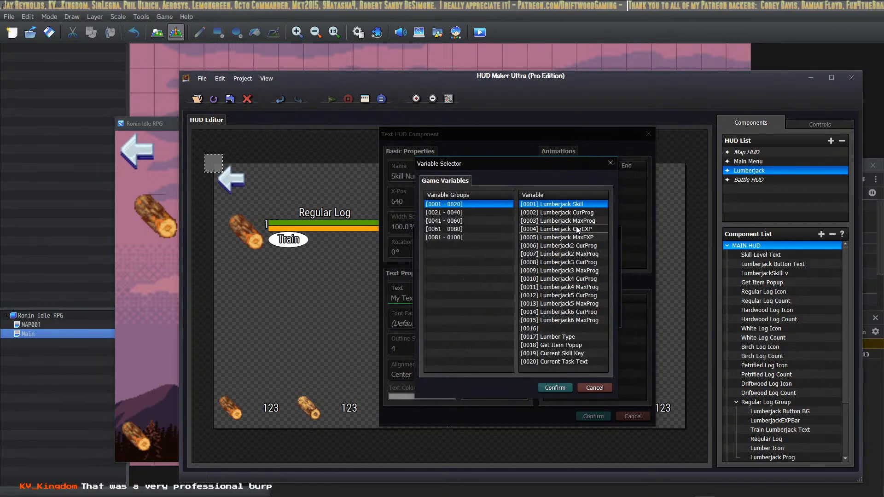
{"action": "left_click", "coordinate": [553, 386]}
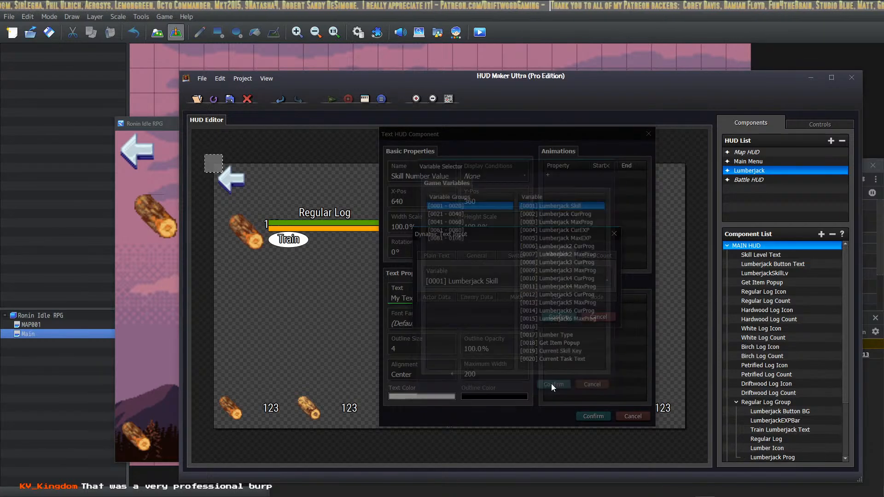
{"action": "left_click", "coordinate": [558, 317]}
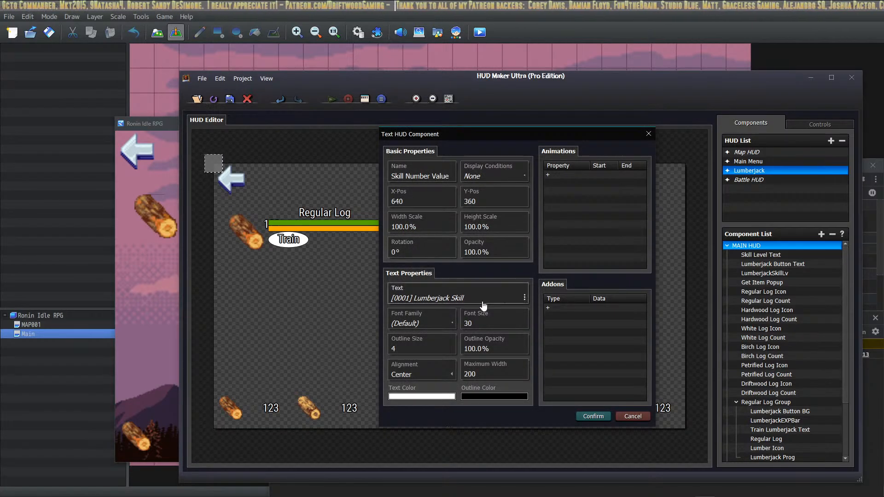
Set the Skill Number Value font to RobotoCondensed-Regular and create the component.
{"action": "left_click", "coordinate": [446, 321]}
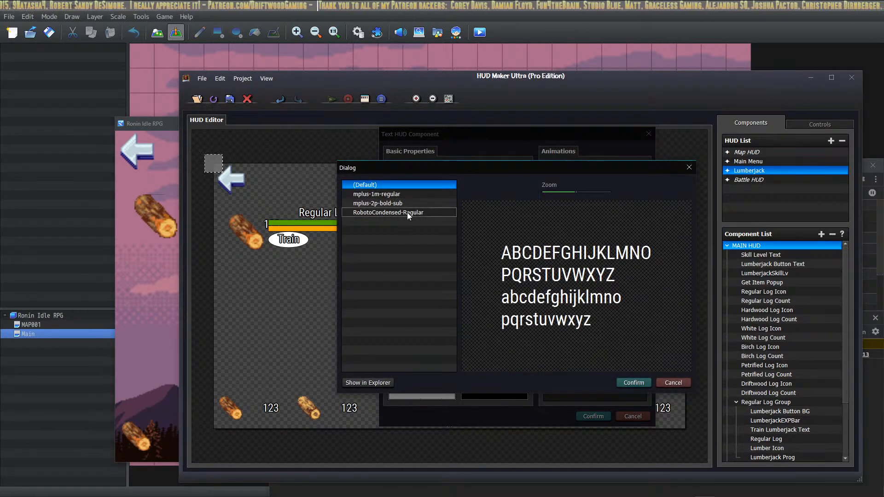
{"action": "left_click", "coordinate": [407, 211]}
{"action": "left_click", "coordinate": [632, 383]}
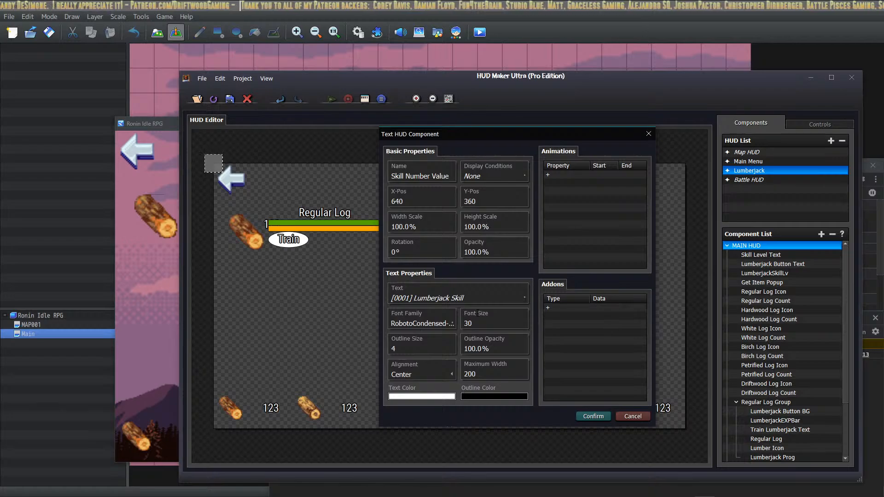
{"action": "left_click", "coordinate": [594, 416]}
Place the skill number beside the "Skill Level:" label at about X 674, Y 89.
{"action": "left_click_drag", "start_coordinate": [442, 292], "coordinate": [468, 196]}
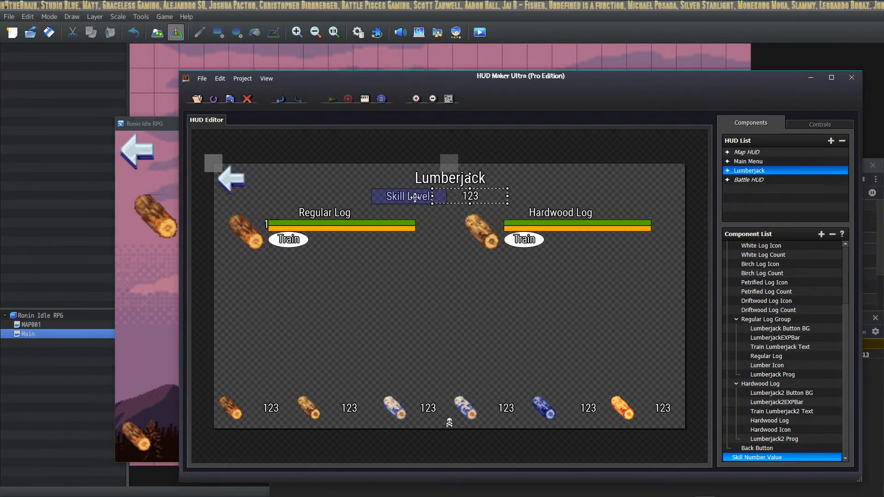
{"action": "left_click", "coordinate": [451, 299]}
{"action": "left_click", "coordinate": [464, 185]}
{"action": "left_click", "coordinate": [471, 197]}
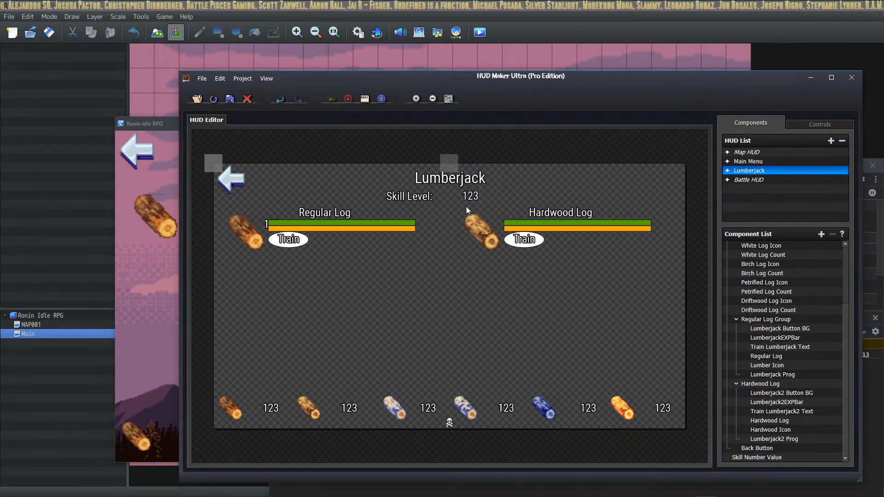
{"action": "left_click_drag", "start_coordinate": [470, 197], "coordinate": [462, 197]}
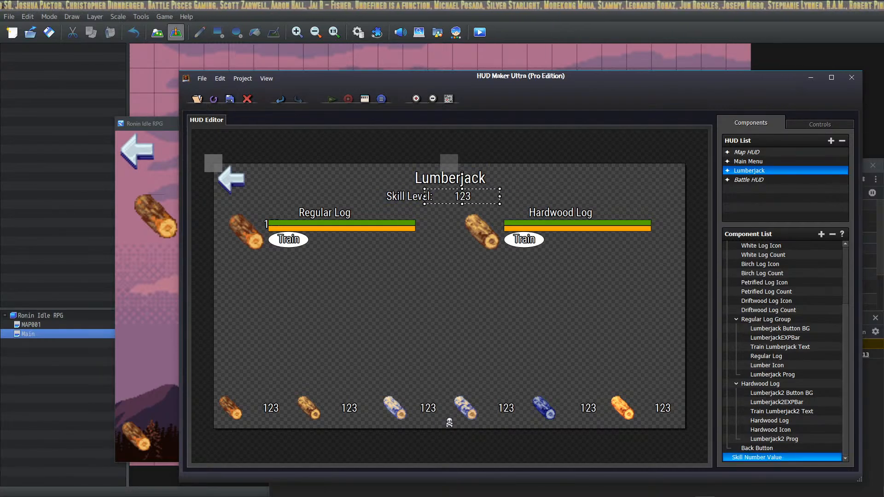
Set the Skill Number Value text to font size 42, outline size 5 and outline opacity 90%.
{"action": "double_click", "coordinate": [465, 197]}
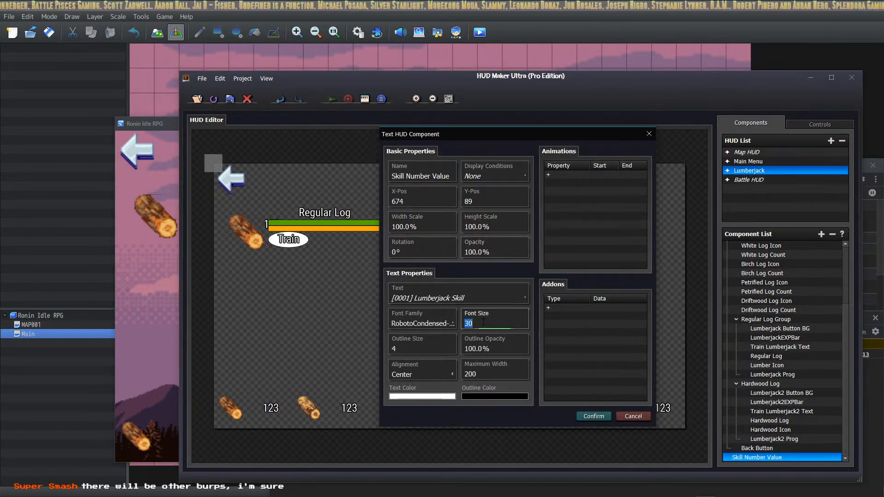
{"action": "type", "text": "42"}
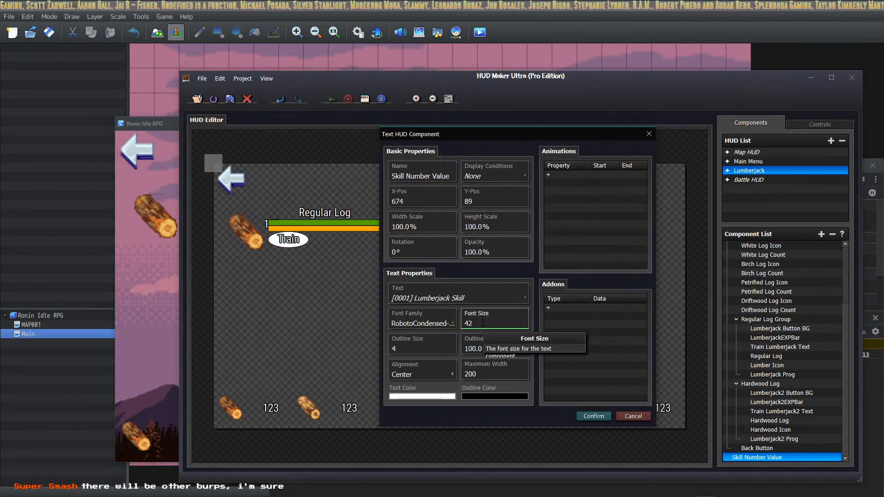
{"action": "left_click", "coordinate": [416, 349]}
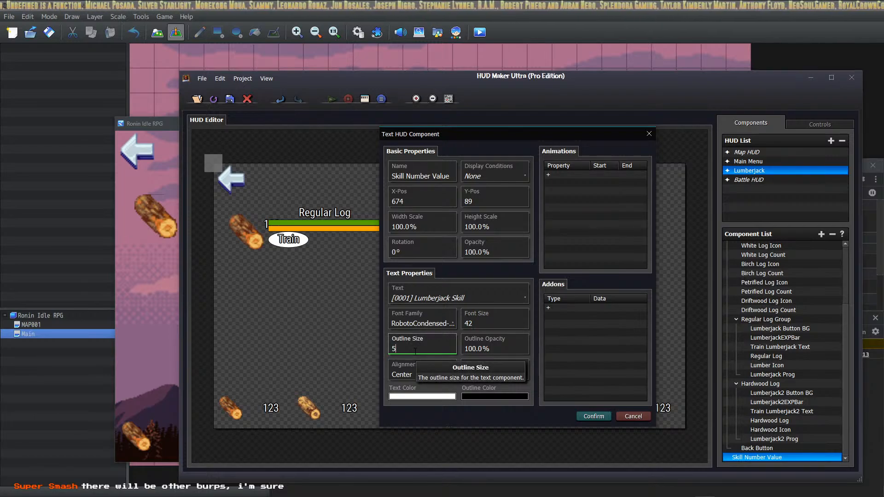
{"action": "left_click", "coordinate": [508, 349]}
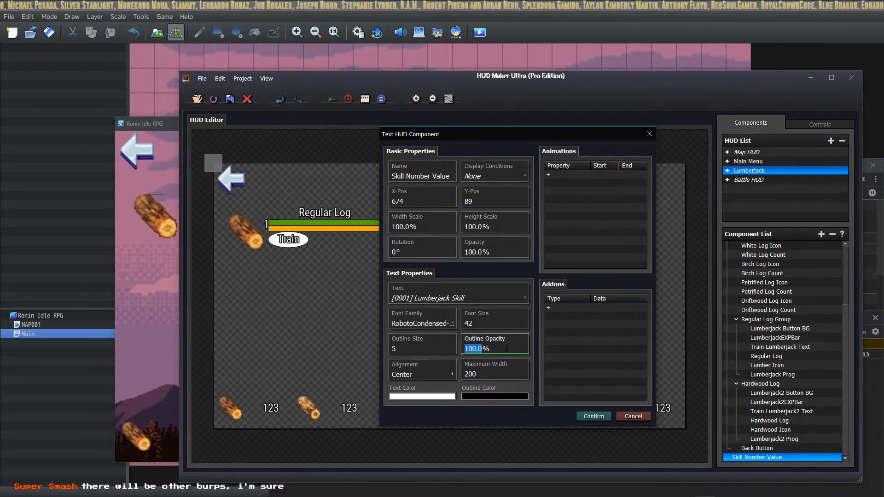
{"action": "type", "text": "200"}
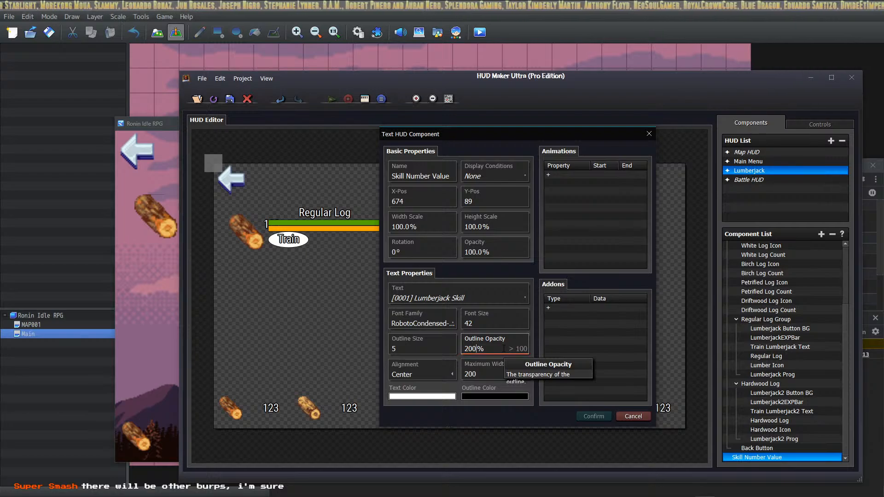
{"action": "key", "text": "BackSpace"}
{"action": "key", "text": "BackSpace"}
{"action": "key", "text": "BackSpace"}
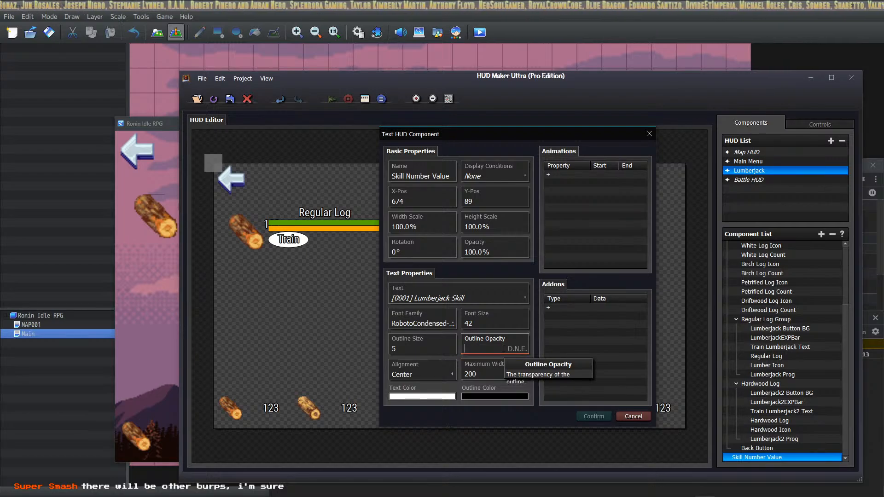
{"action": "type", "text": "90"}
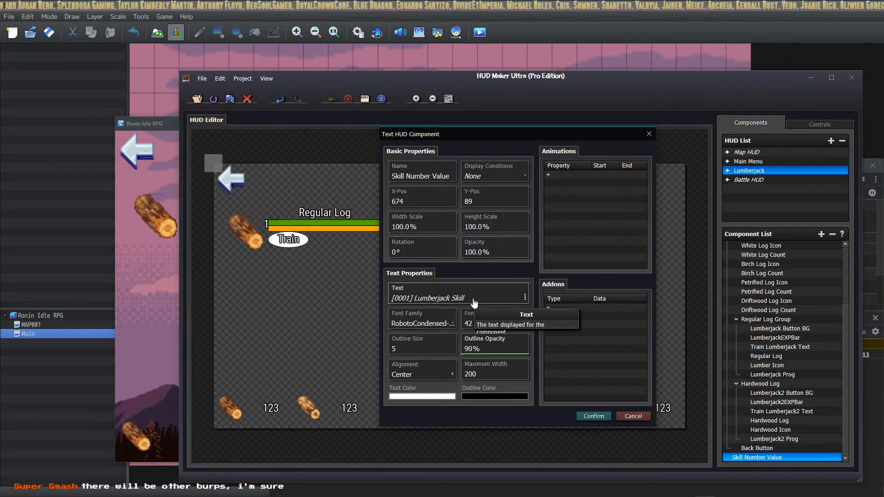
{"action": "left_click", "coordinate": [593, 417]}
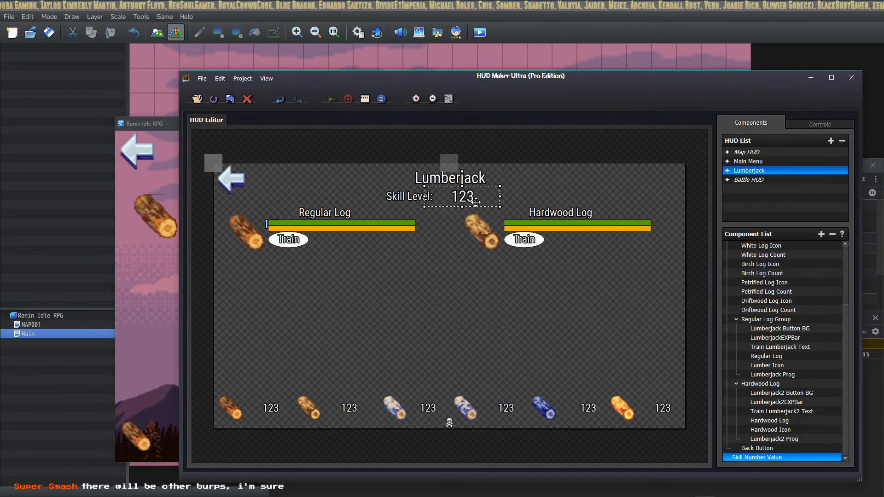
Move the skill number to about X 664, Y 87 and bring the "Skill Level:" label close beside it.
{"action": "double_click", "coordinate": [464, 197]}
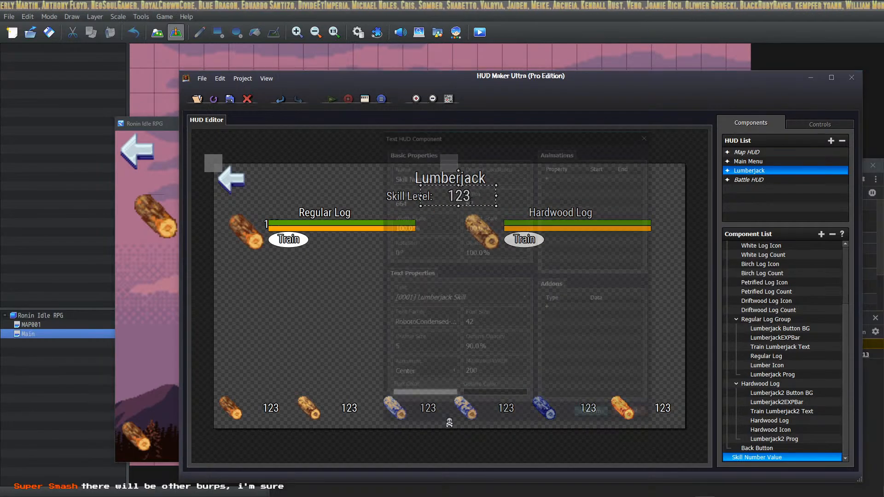
{"action": "double_click", "coordinate": [491, 326]}
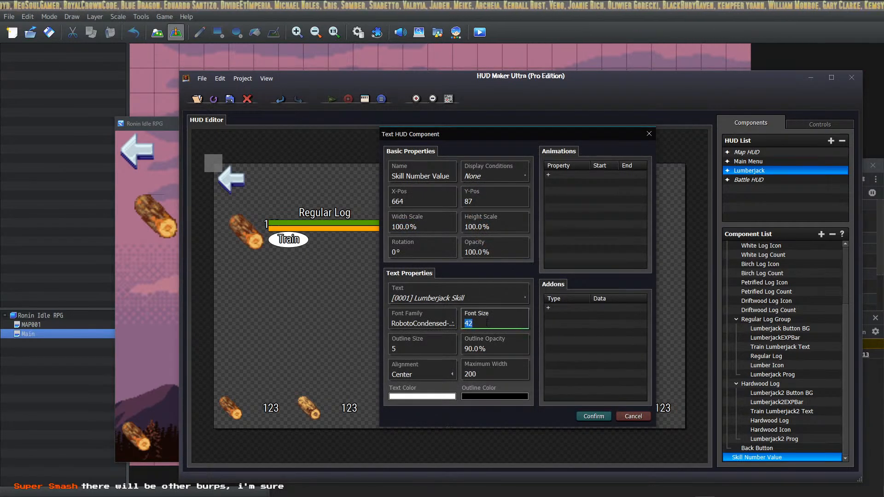
{"action": "left_click", "coordinate": [594, 416]}
{"action": "left_click", "coordinate": [400, 202]}
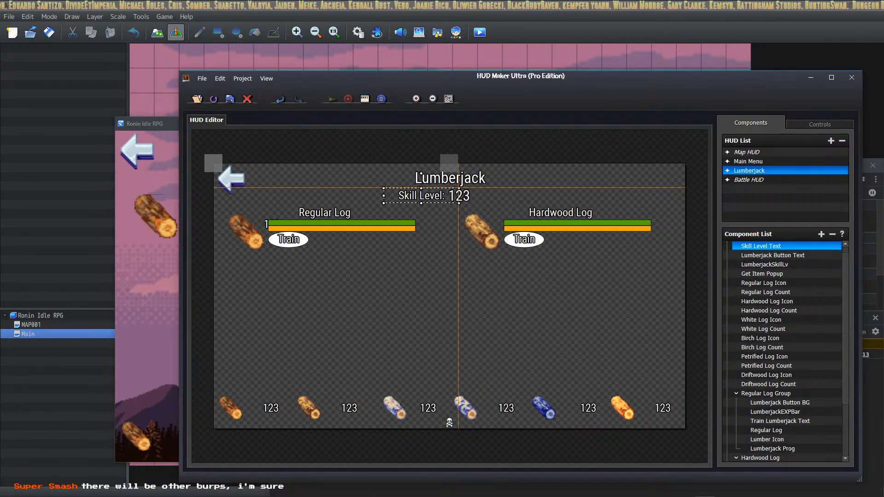
{"action": "left_click_drag", "start_coordinate": [421, 174], "coordinate": [416, 178]}
{"action": "left_click_drag", "start_coordinate": [414, 209], "coordinate": [413, 205]}
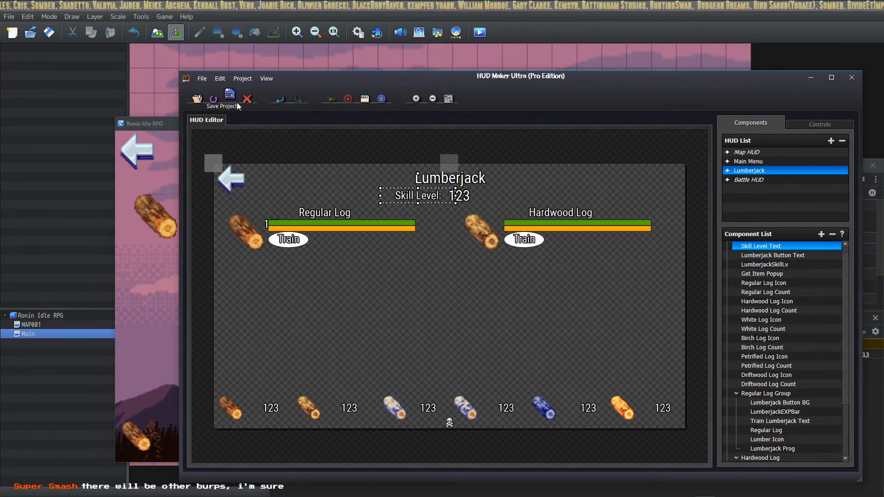
Delete the old LumberjackSkillLv number beside the Regular Log gauges.
{"action": "left_click", "coordinate": [271, 225]}
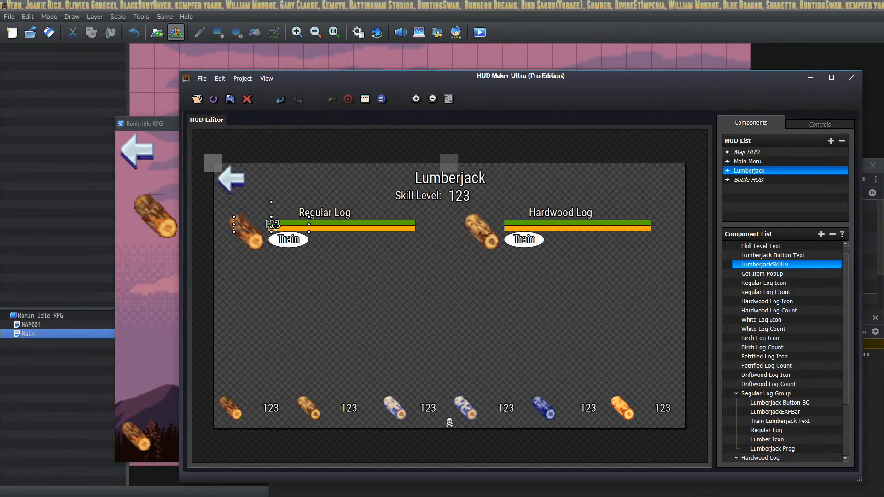
{"action": "key", "text": "Delete"}
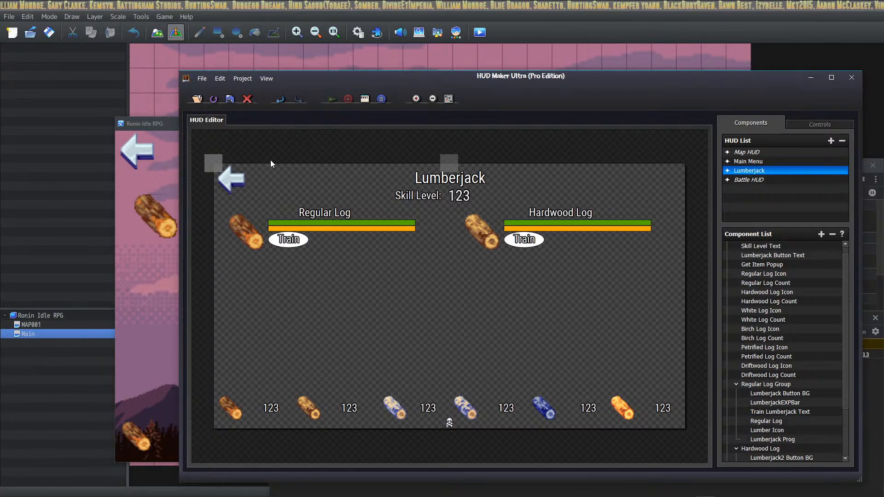
Shift the skill number slightly away from its label and make Skill Number Value the first component under MAIN HUD.
{"action": "left_click_drag", "start_coordinate": [461, 198], "coordinate": [470, 197]}
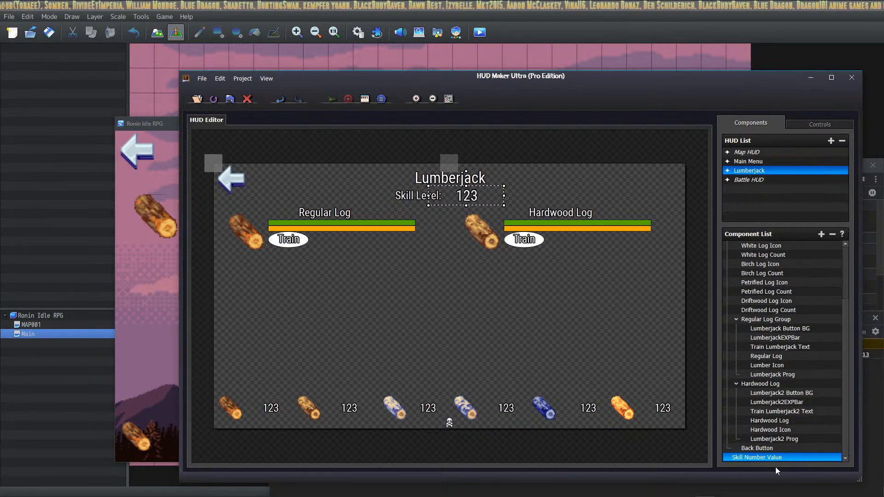
{"action": "left_click_drag", "start_coordinate": [769, 458], "coordinate": [776, 258]}
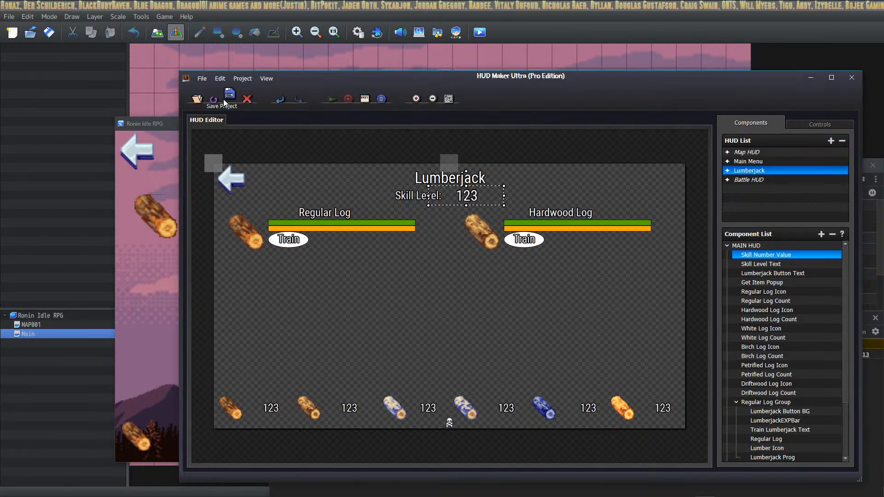
Check the skill display in the running Ronin Idle RPG and move the number closer to its label in the HUD editor.
{"action": "left_click", "coordinate": [161, 126]}
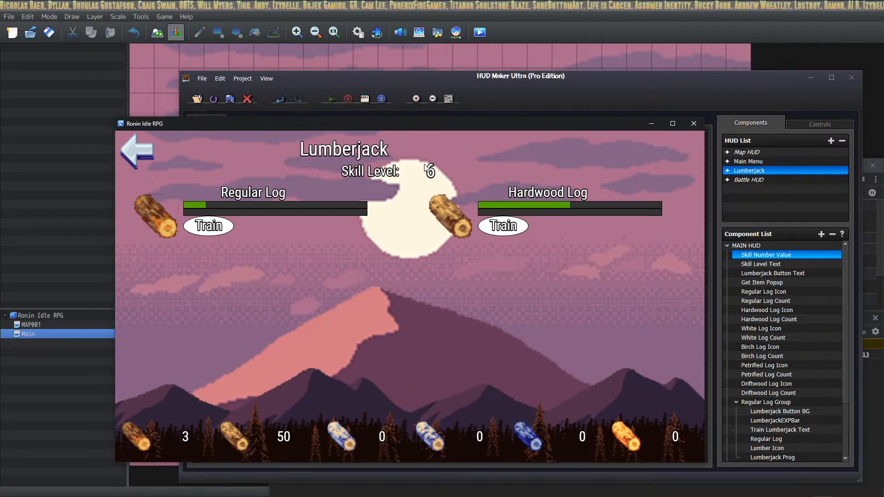
{"action": "left_click", "coordinate": [518, 77]}
{"action": "left_click_drag", "start_coordinate": [472, 172], "coordinate": [462, 194]}
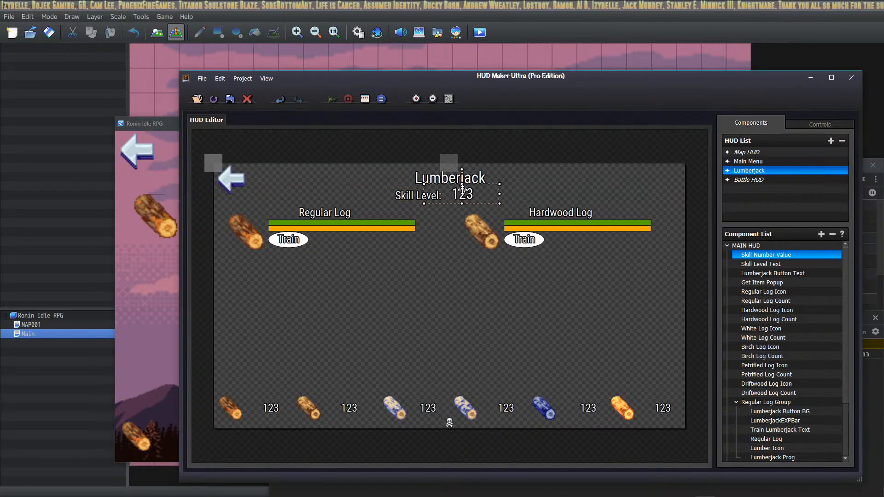
Save the HUD, check the skill number in the running game, and lower the number slightly to line up with the "Skill Level:" label.
{"action": "left_click", "coordinate": [225, 100]}
{"action": "left_click", "coordinate": [168, 124]}
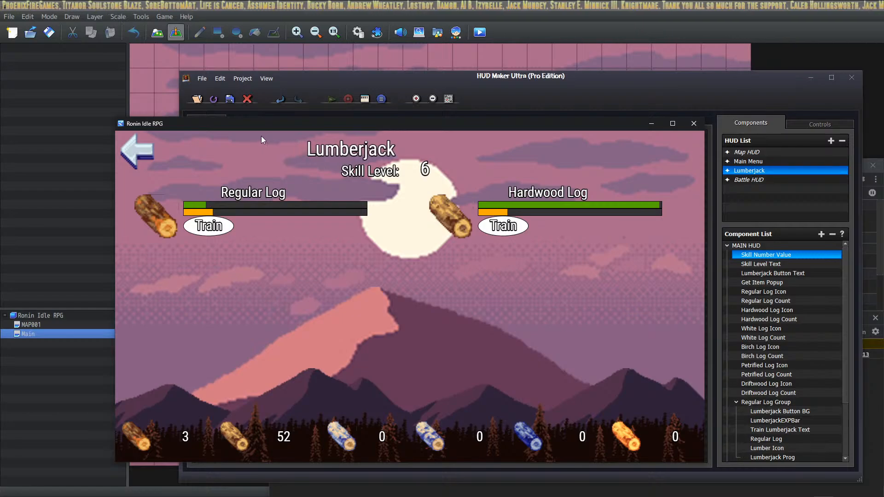
{"action": "left_click", "coordinate": [394, 84]}
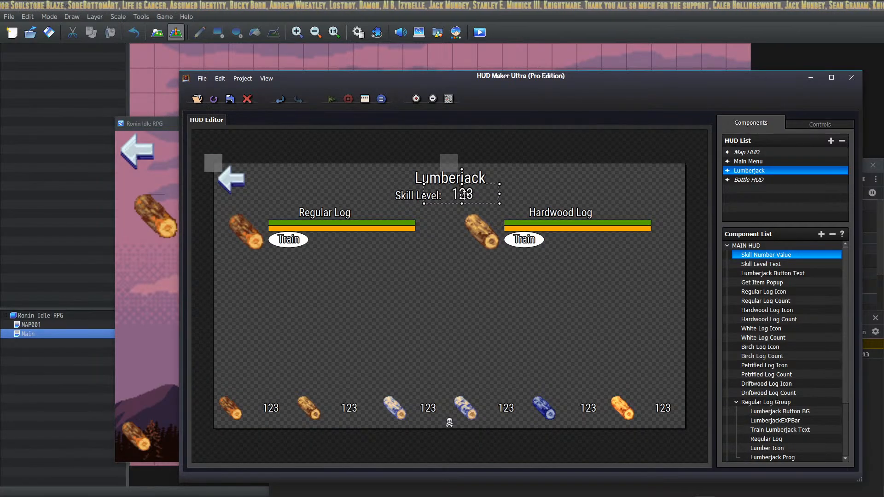
{"action": "mouse_move", "coordinate": [461, 194]}
{"action": "left_mouse_down"}
{"action": "mouse_move", "coordinate": [468, 199]}
{"action": "mouse_move", "coordinate": [462, 196]}
{"action": "left_mouse_up"}
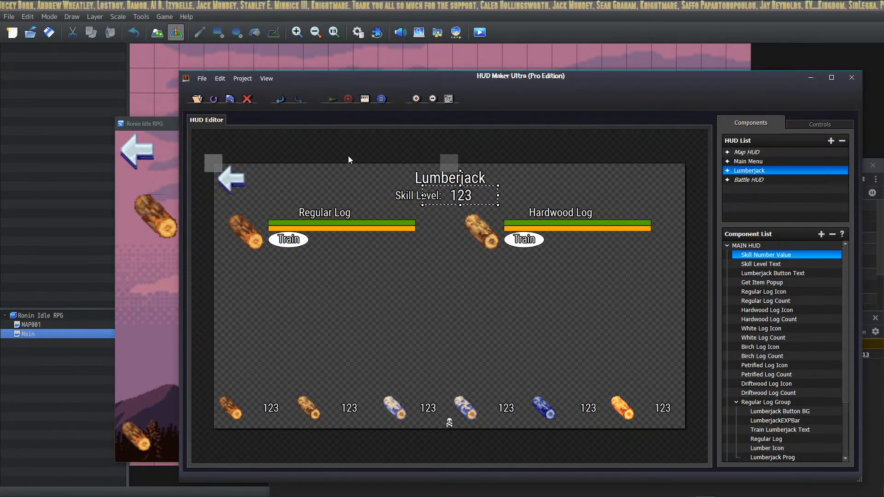
Save the nudged skill number, recheck its spacing in the running Lumberjack screen, and move it a little closer to its label.
{"action": "left_click", "coordinate": [229, 99]}
{"action": "left_click", "coordinate": [166, 129]}
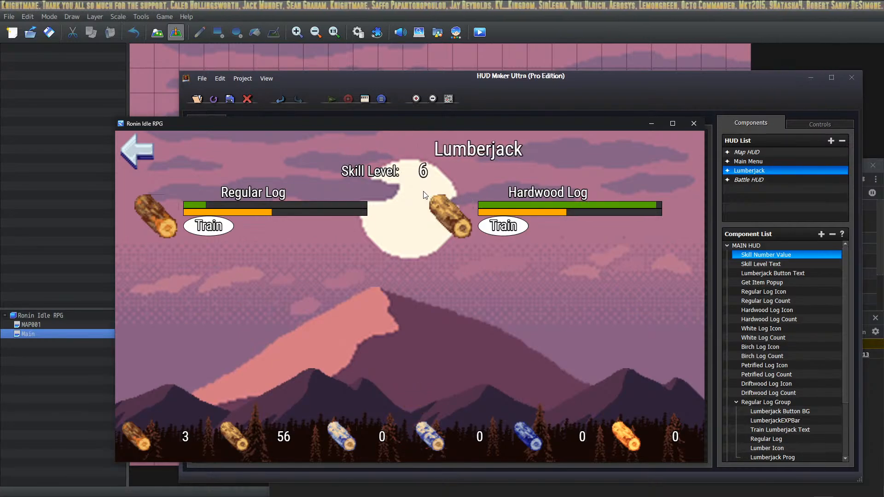
{"action": "left_click", "coordinate": [386, 89]}
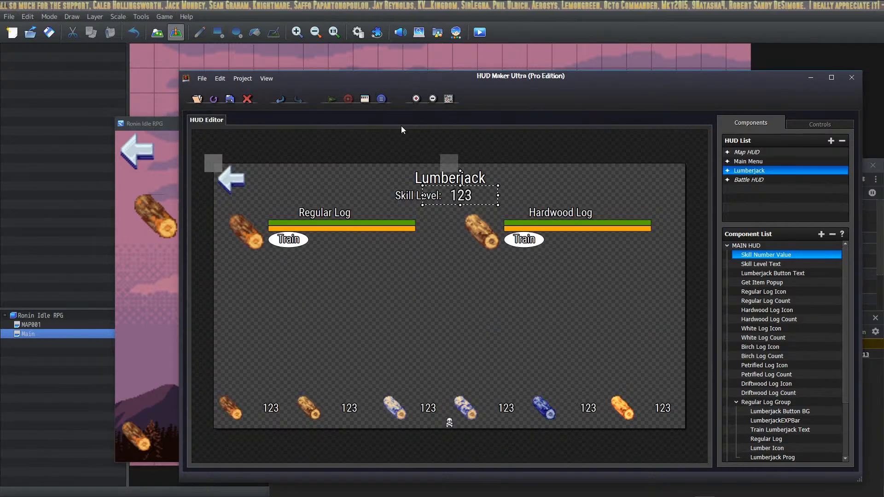
{"action": "left_click_drag", "start_coordinate": [469, 196], "coordinate": [466, 196]}
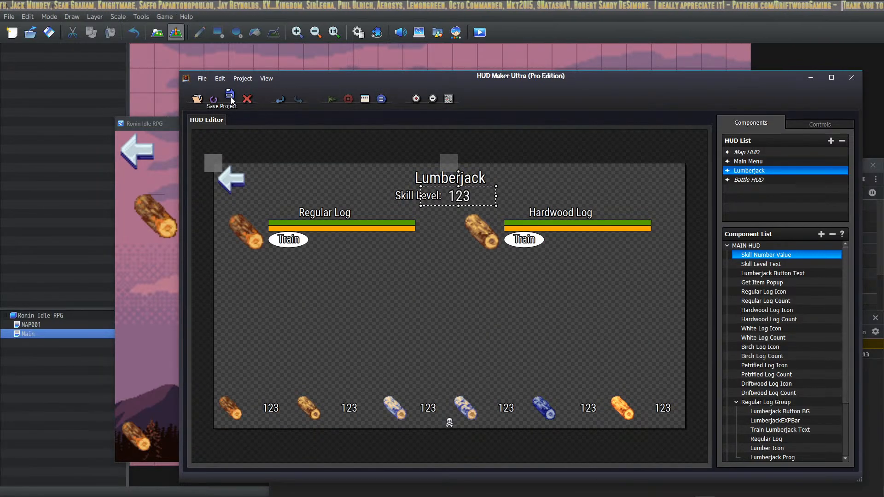
Examine the skill level number and the Regular Log and Hardwood Log gauges in the running game as Lumberjack training progresses.
{"action": "left_click", "coordinate": [170, 124]}
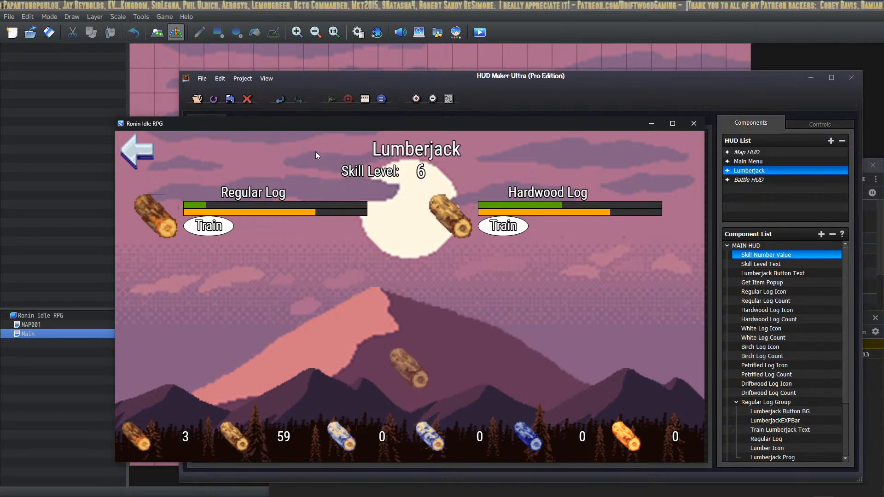
{"action": "left_click", "coordinate": [488, 215]}
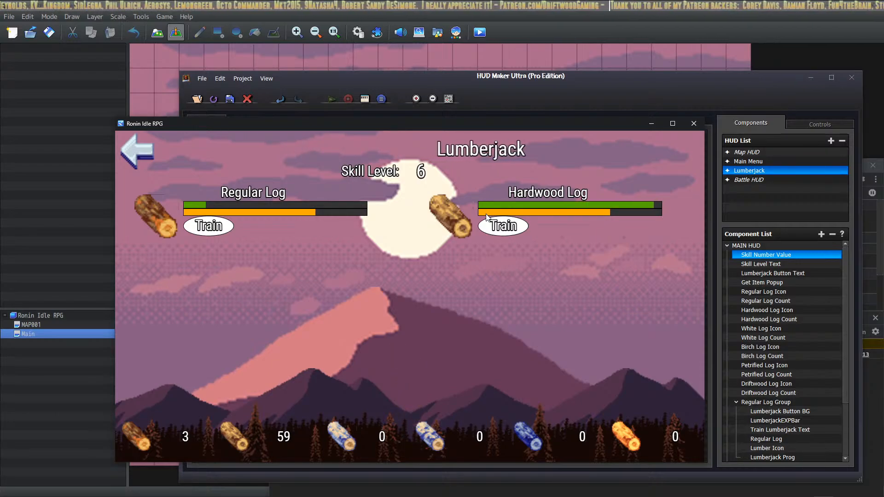
{"action": "left_click", "coordinate": [487, 216]}
{"action": "left_click", "coordinate": [487, 217]}
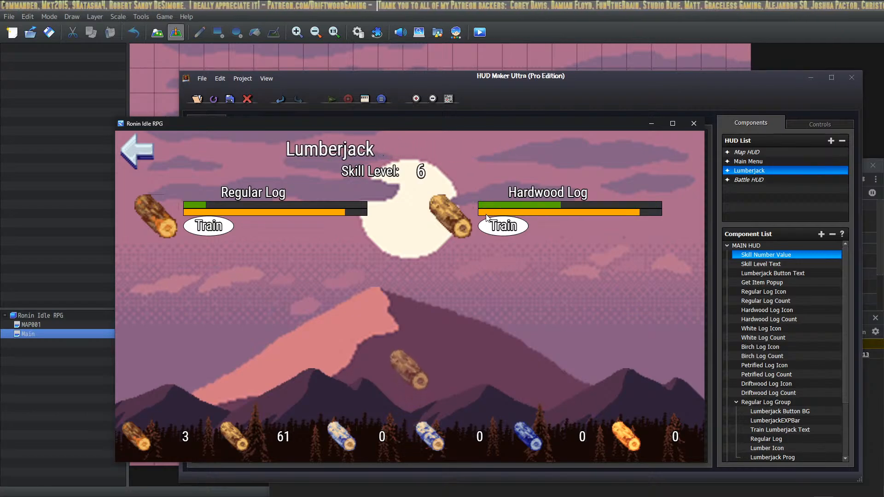
{"action": "left_click", "coordinate": [486, 216]}
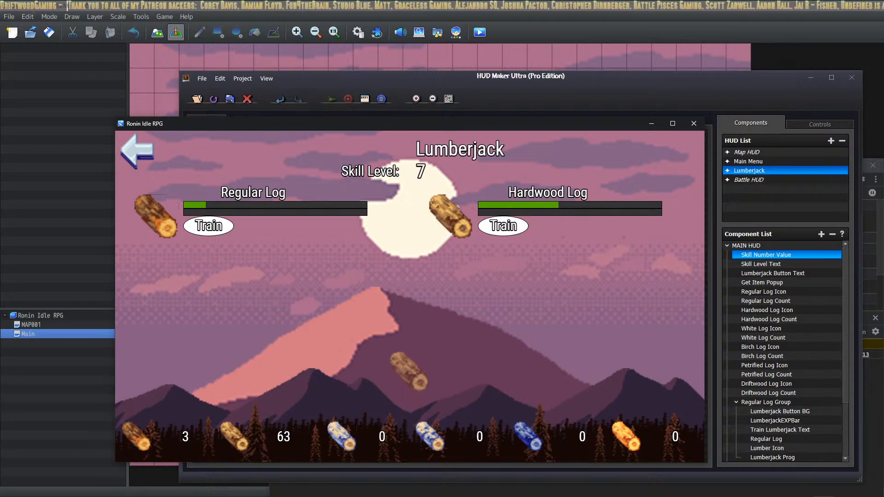
{"action": "mouse_move", "coordinate": [503, 489]}
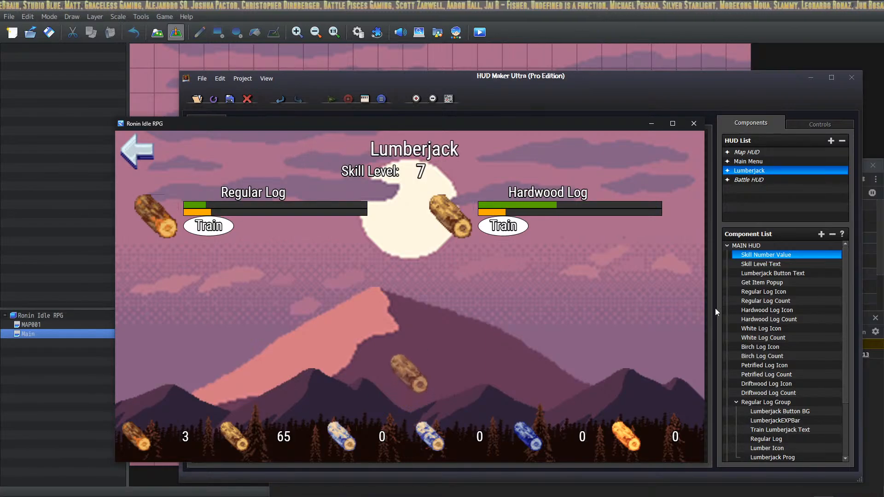
{"action": "scroll", "coordinate": [782, 369], "scroll_direction": "down", "scroll_amount": 3}
{"action": "scroll", "coordinate": [787, 367], "scroll_direction": "up", "scroll_amount": 3}
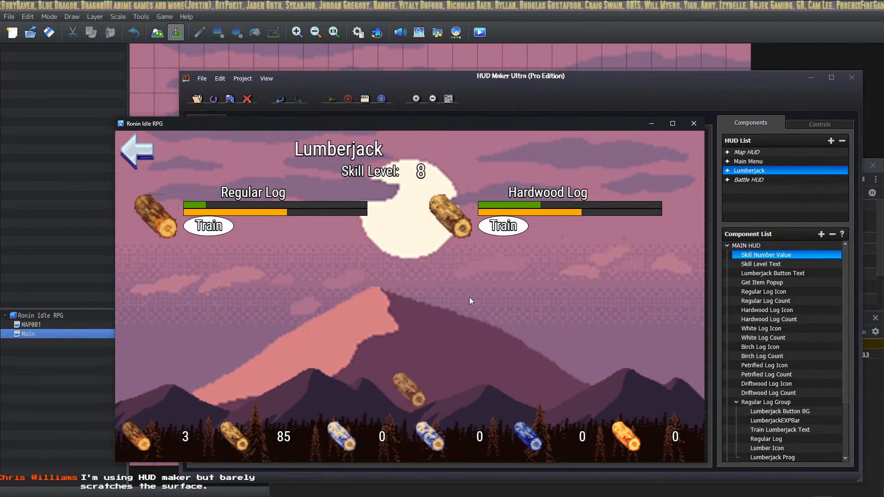
Switch between the running game's Main Menu and Lumberjack screens to compare the skill level and training progress on both.
{"action": "left_click", "coordinate": [138, 150]}
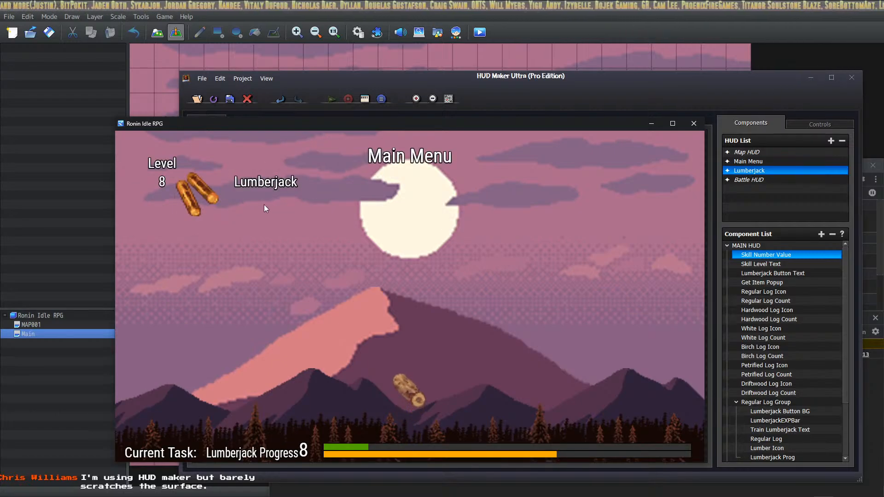
{"action": "left_click", "coordinate": [245, 198]}
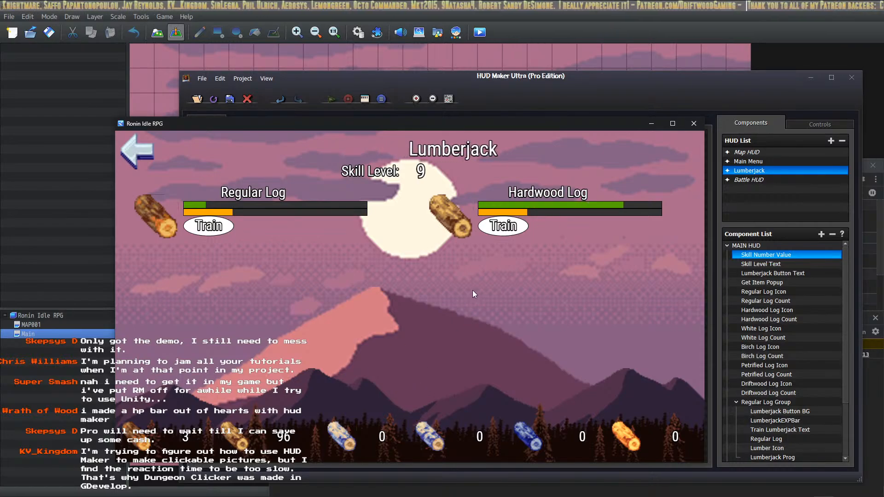
{"action": "left_click", "coordinate": [143, 151]}
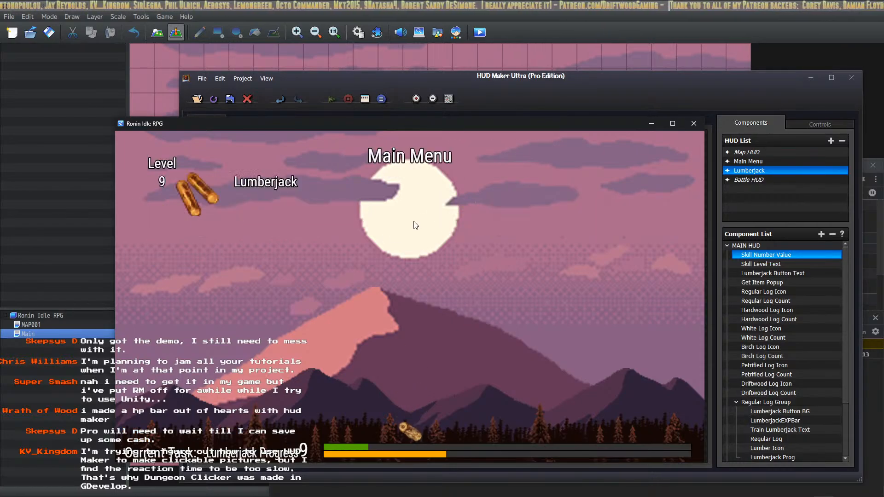
{"action": "left_click", "coordinate": [196, 185]}
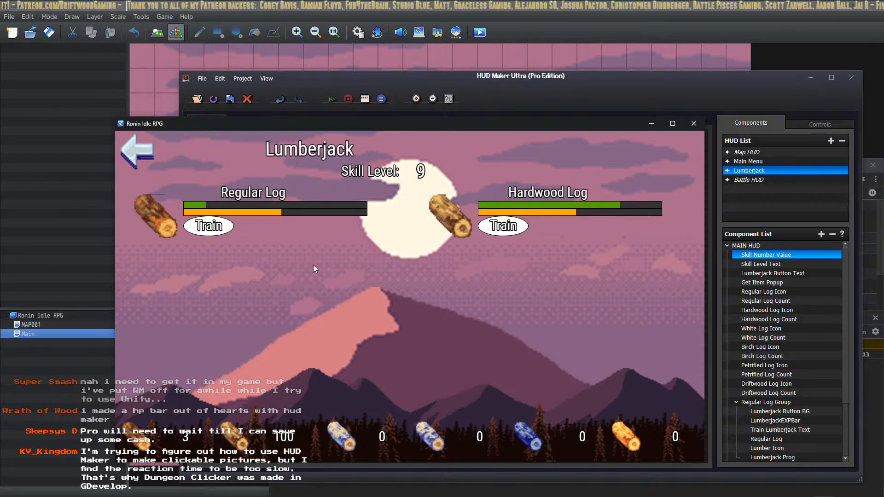
{"action": "left_click", "coordinate": [138, 155]}
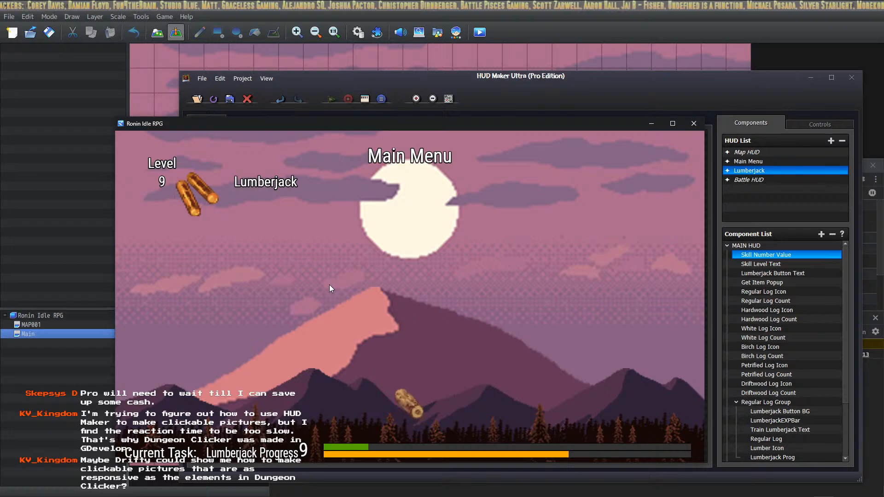
{"action": "left_click", "coordinate": [192, 196]}
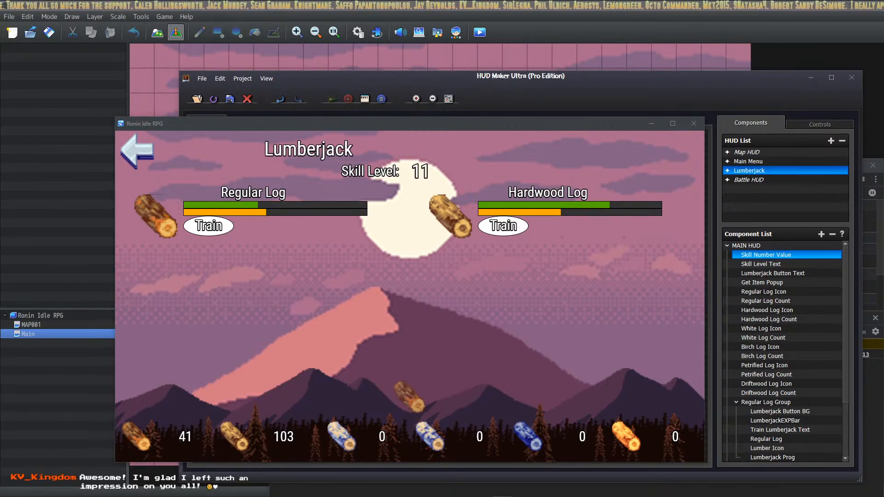
Switch to the browser and examine the interface screenshots in the Dungeon Clicker gallery on its Steam store page.
{"action": "left_click_drag", "start_coordinate": [305, 496], "coordinate": [564, 4]}
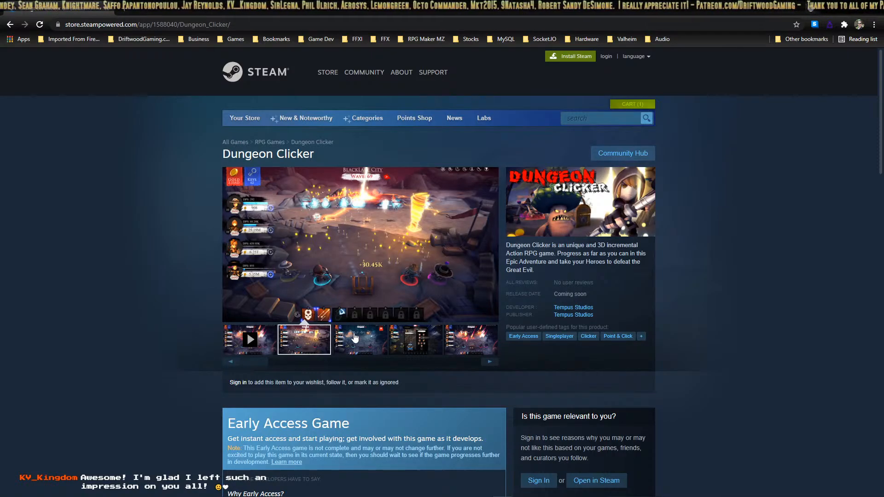
{"action": "left_click", "coordinate": [360, 343]}
{"action": "left_click", "coordinate": [412, 344]}
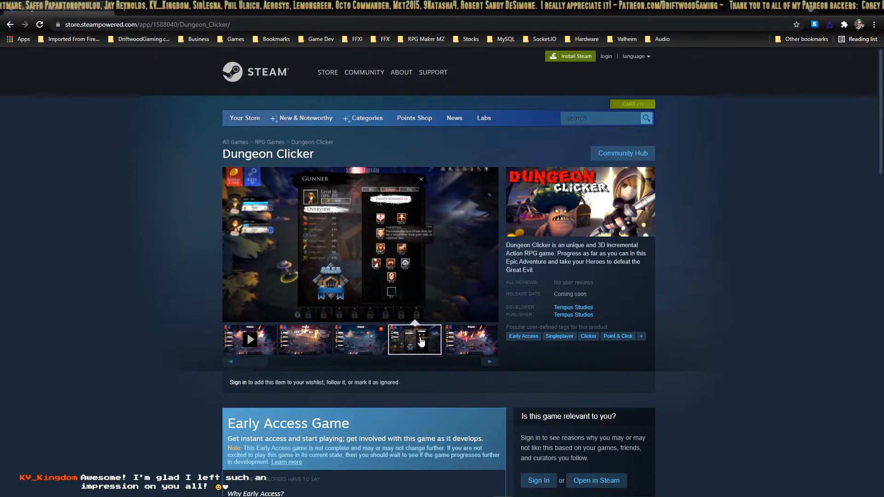
{"action": "left_click", "coordinate": [469, 346]}
{"action": "left_click", "coordinate": [491, 364]}
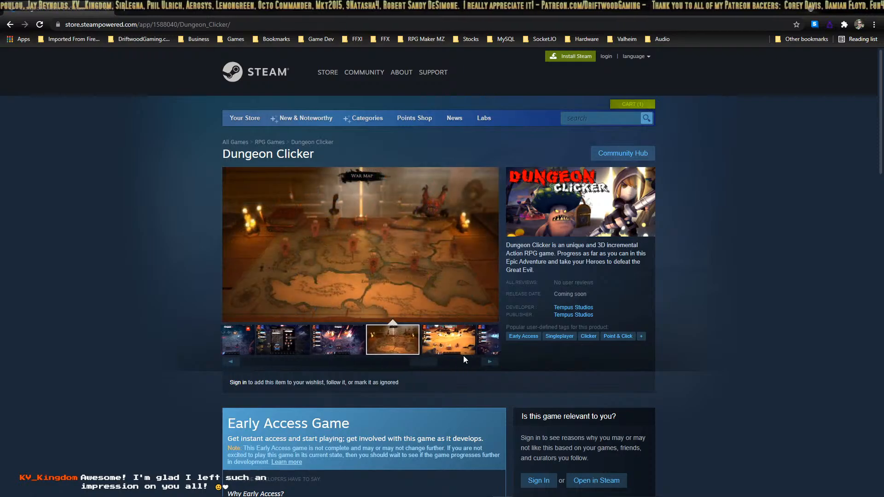
{"action": "left_click", "coordinate": [409, 340]}
{"action": "left_click", "coordinate": [470, 345]}
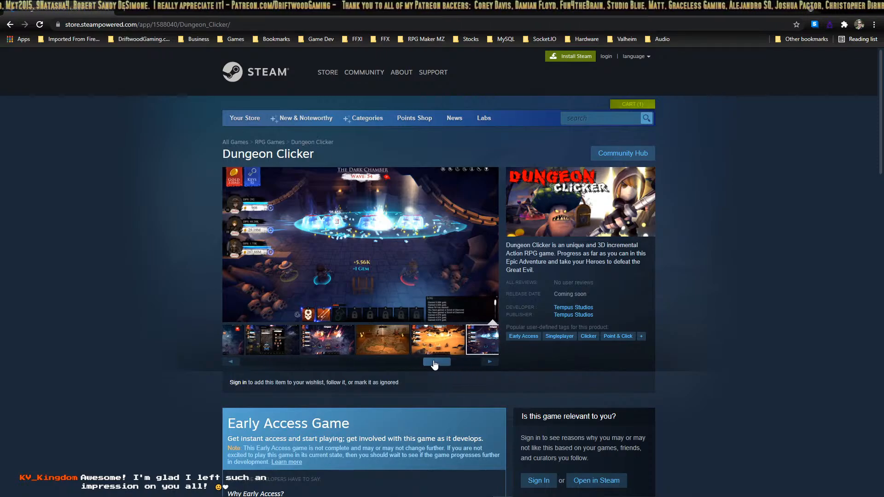
{"action": "left_click", "coordinate": [397, 349]}
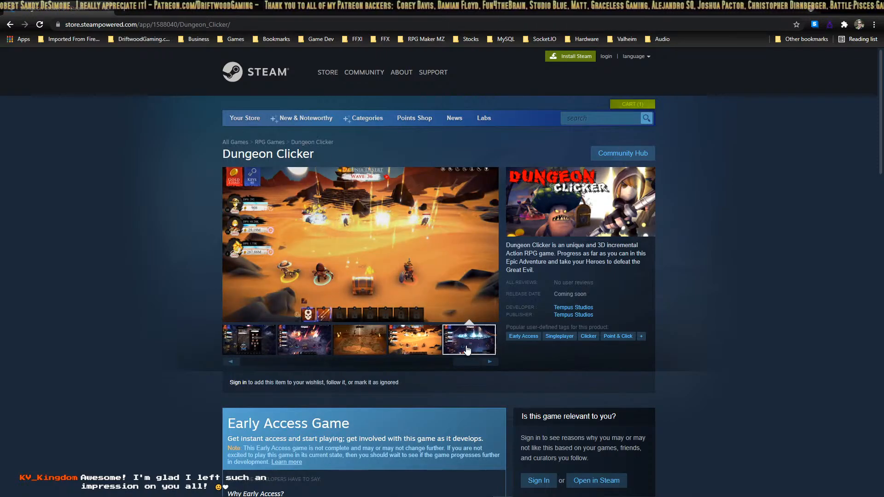
{"action": "left_click", "coordinate": [381, 350]}
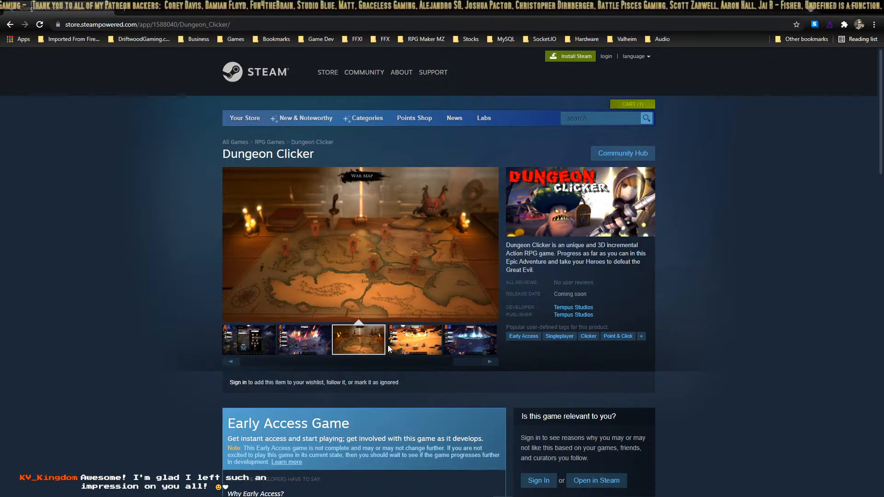
{"action": "left_click", "coordinate": [436, 347]}
{"action": "left_click", "coordinate": [459, 341]}
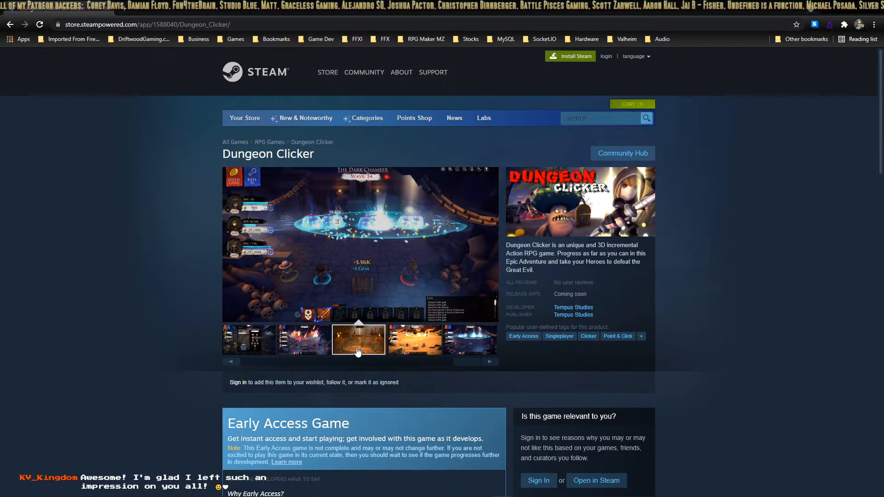
{"action": "left_click", "coordinate": [358, 352]}
{"action": "left_click", "coordinate": [319, 347]}
{"action": "left_click_drag", "start_coordinate": [468, 365], "coordinate": [305, 365]}
{"action": "left_click", "coordinate": [365, 343]}
{"action": "left_click", "coordinate": [332, 346]}
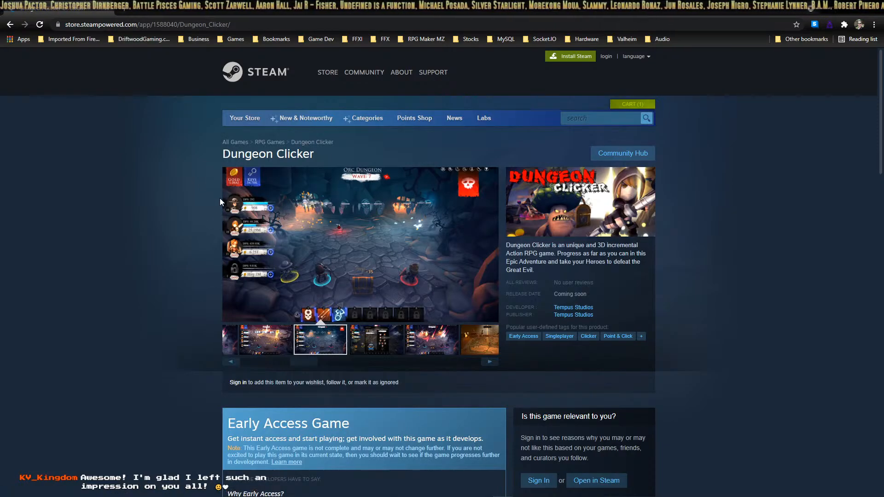
Examine Dungeon Clicker's Early Access and release details and go through its gallery screenshots again.
{"action": "mouse_move", "coordinate": [505, 491]}
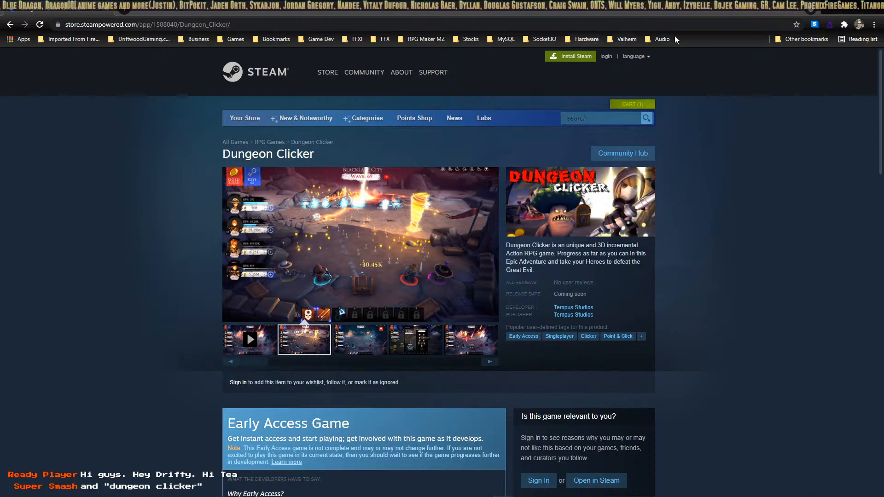
{"action": "scroll", "coordinate": [342, 214], "scroll_direction": "down", "scroll_amount": 4}
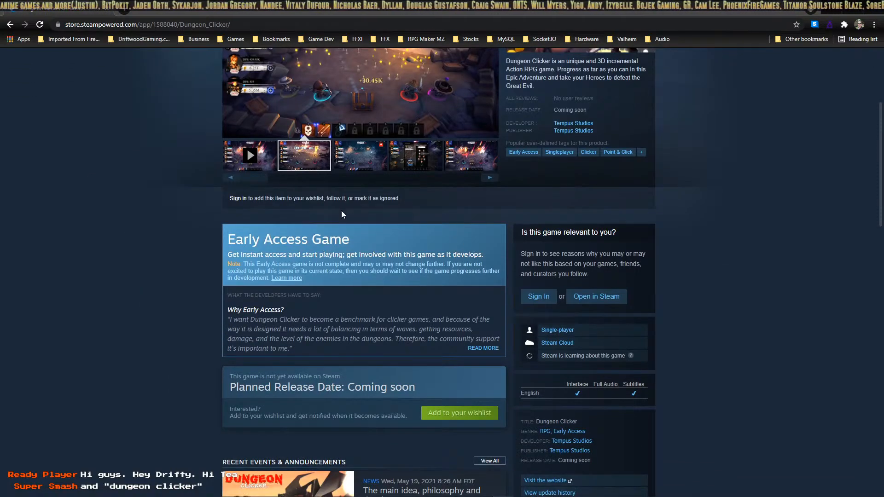
{"action": "scroll", "coordinate": [342, 215], "scroll_direction": "up", "scroll_amount": 4}
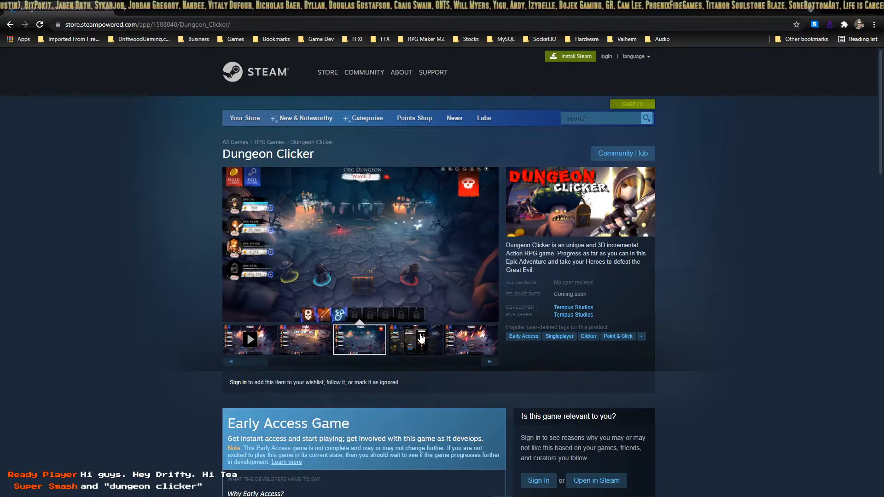
{"action": "left_click", "coordinate": [421, 339]}
{"action": "left_click", "coordinate": [453, 344]}
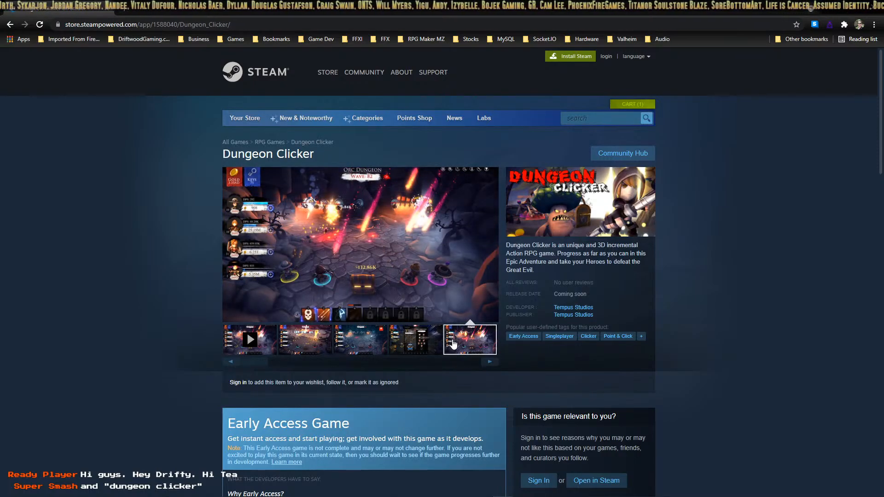
{"action": "left_click", "coordinate": [489, 362]}
{"action": "left_click", "coordinate": [490, 361]}
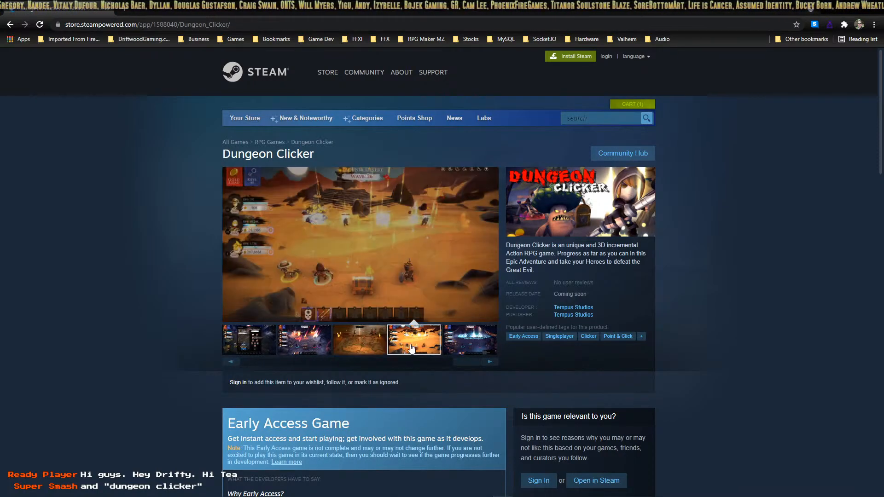
{"action": "left_click", "coordinate": [449, 347]}
{"action": "left_click_drag", "start_coordinate": [473, 364], "coordinate": [258, 367]}
{"action": "scroll", "coordinate": [348, 325], "scroll_direction": "down", "scroll_amount": 5}
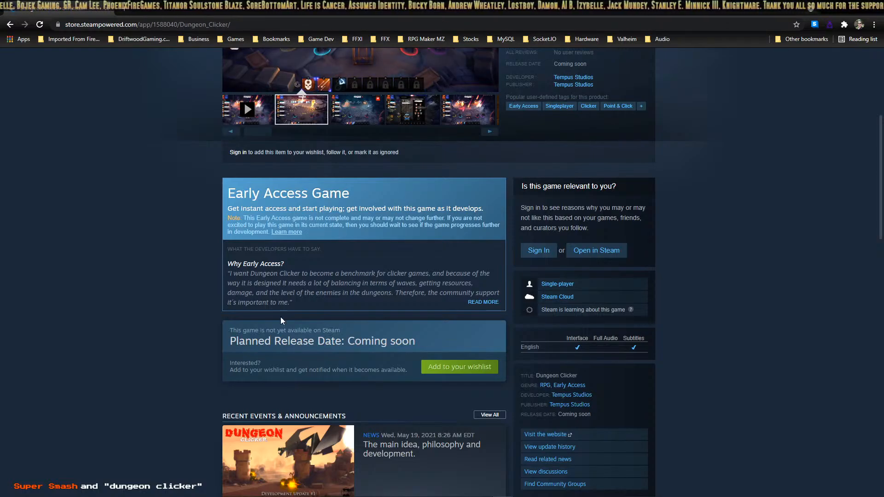
{"action": "scroll", "coordinate": [282, 321], "scroll_direction": "up", "scroll_amount": 5}
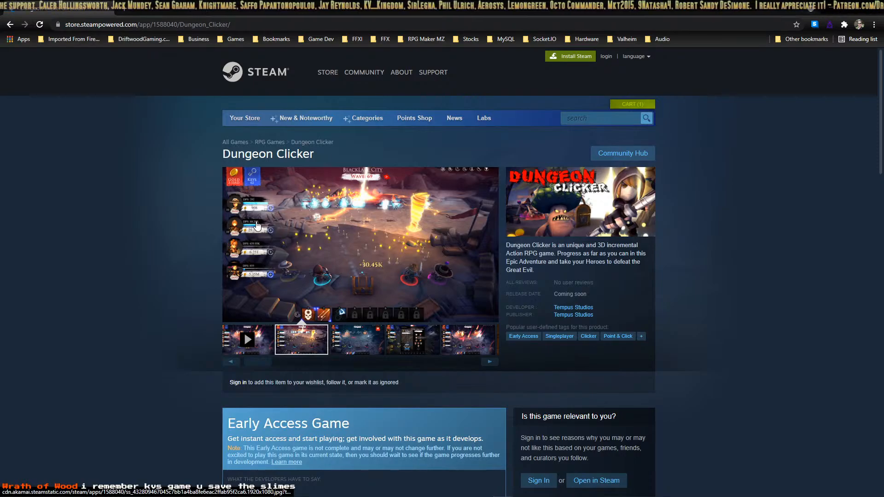
Go to kv-kingdom.itch.io and open the Dungeon Clicker page from the Game Jam Games section.
{"action": "left_click", "coordinate": [239, 24]}
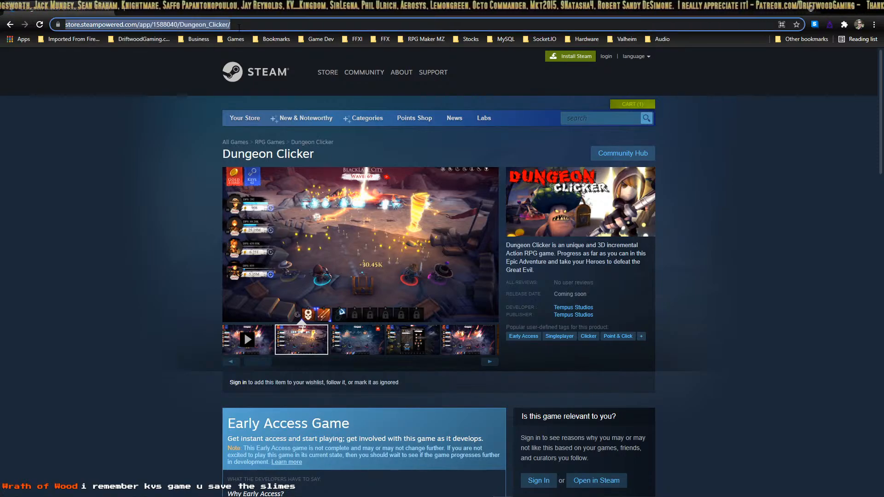
{"action": "type", "text": "kv-kingdom.i"}
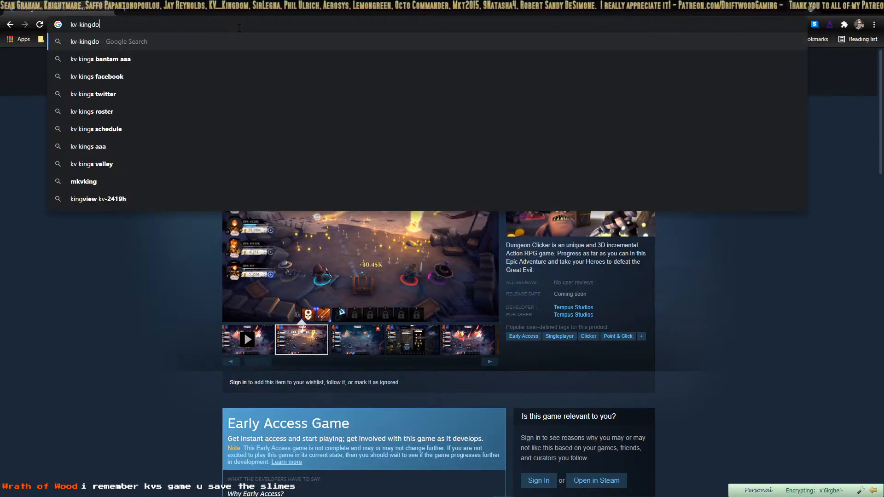
{"action": "type", "text": "tch.io"}
{"action": "key", "text": "Return"}
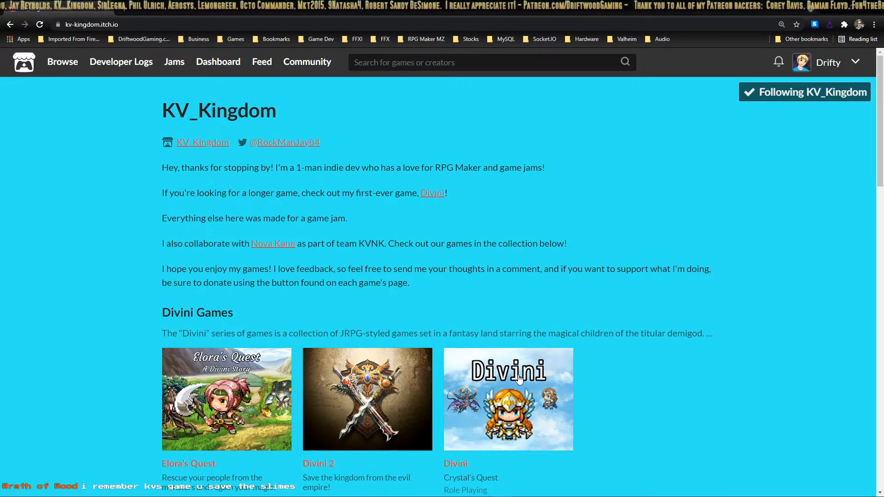
{"action": "scroll", "coordinate": [383, 361], "scroll_direction": "down", "scroll_amount": 4}
{"action": "scroll", "coordinate": [267, 343], "scroll_direction": "down", "scroll_amount": 5}
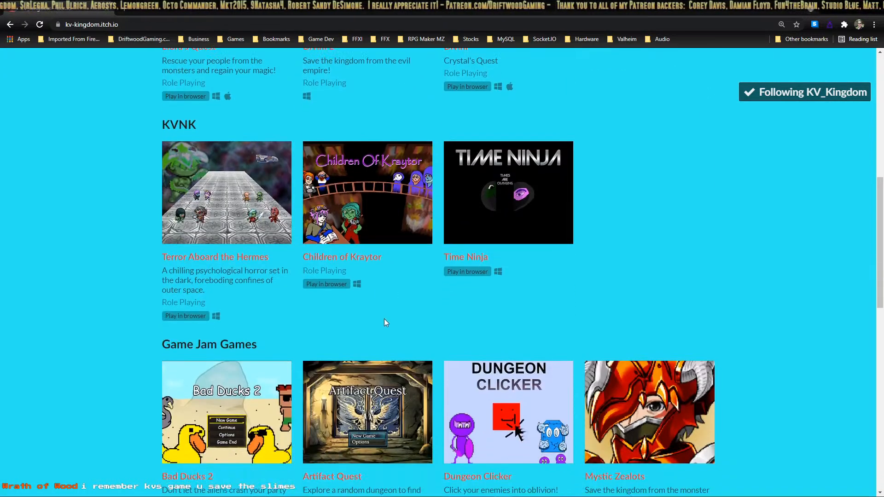
{"action": "scroll", "coordinate": [384, 323], "scroll_direction": "down", "scroll_amount": 3}
{"action": "left_click", "coordinate": [536, 291]}
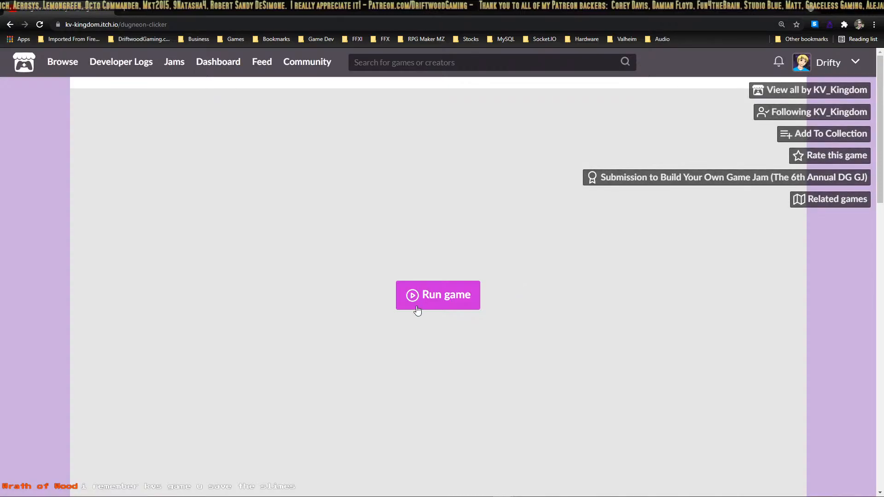
Run Dungeon Clicker in the browser, start a game and advance through the opening slime dialogue.
{"action": "left_click", "coordinate": [448, 303]}
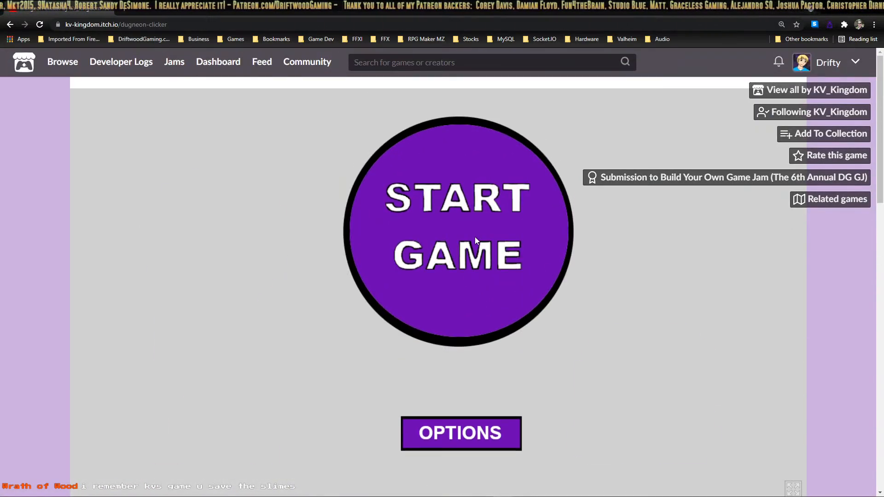
{"action": "left_click", "coordinate": [476, 238]}
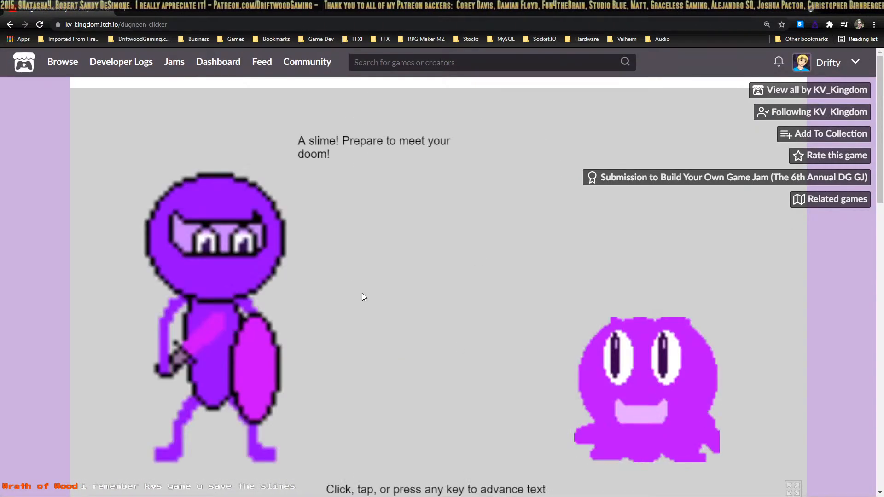
{"action": "left_click", "coordinate": [363, 294]}
{"action": "left_click", "coordinate": [477, 282]}
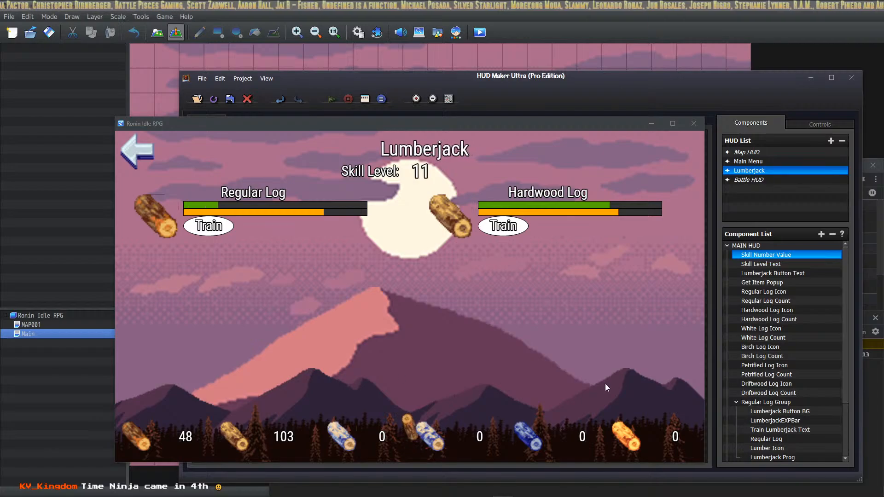
Switch to HUD Maker Ultra and add a picture component of type Fixed Picture to the Lumberjack HUD.
{"action": "left_click", "coordinate": [822, 234]}
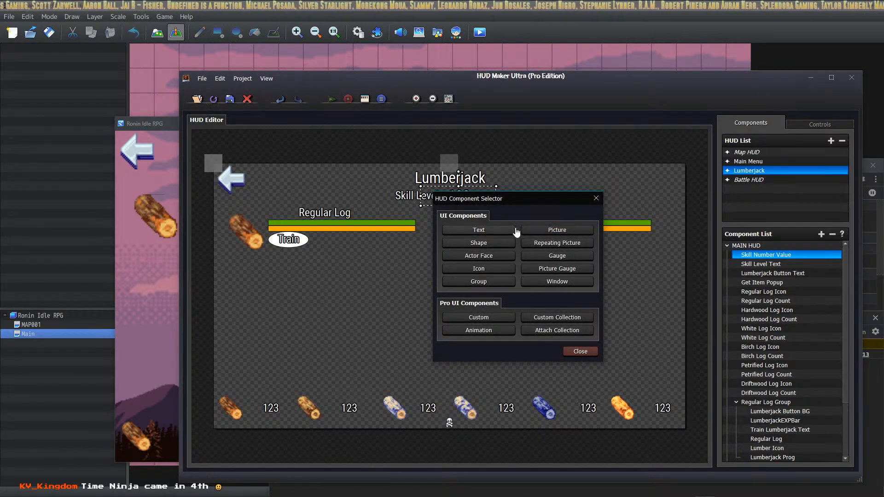
{"action": "left_click", "coordinate": [550, 231]}
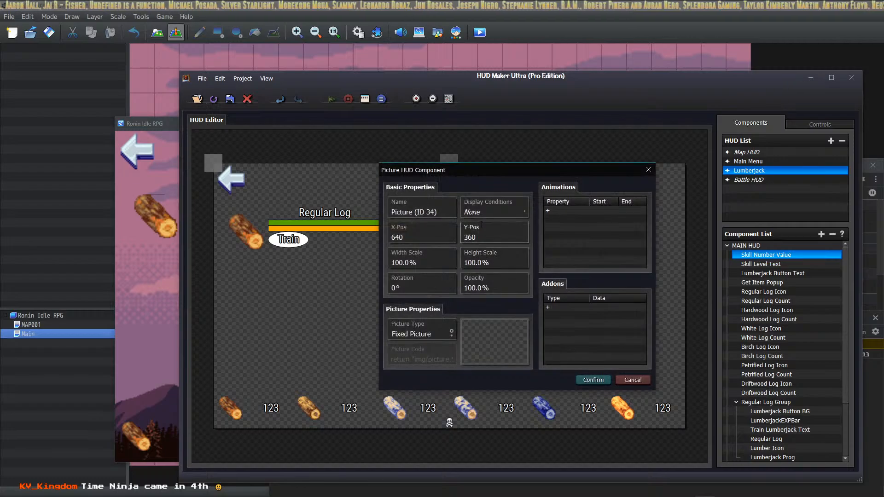
{"action": "left_click", "coordinate": [441, 333]}
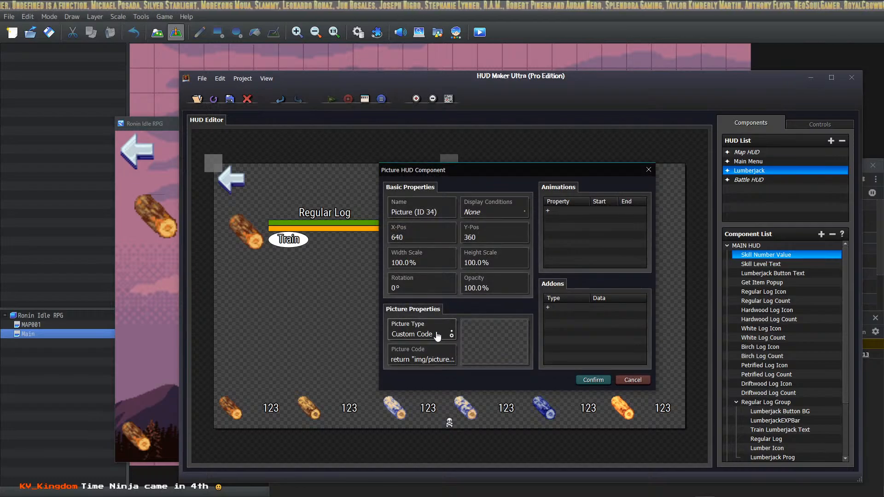
{"action": "left_click", "coordinate": [438, 334]}
{"action": "left_click", "coordinate": [485, 335]}
Preview the parallax mountain images, assign parallax-mountain-montain-far to the picture and name the component KV Picture.
{"action": "left_click", "coordinate": [399, 194]}
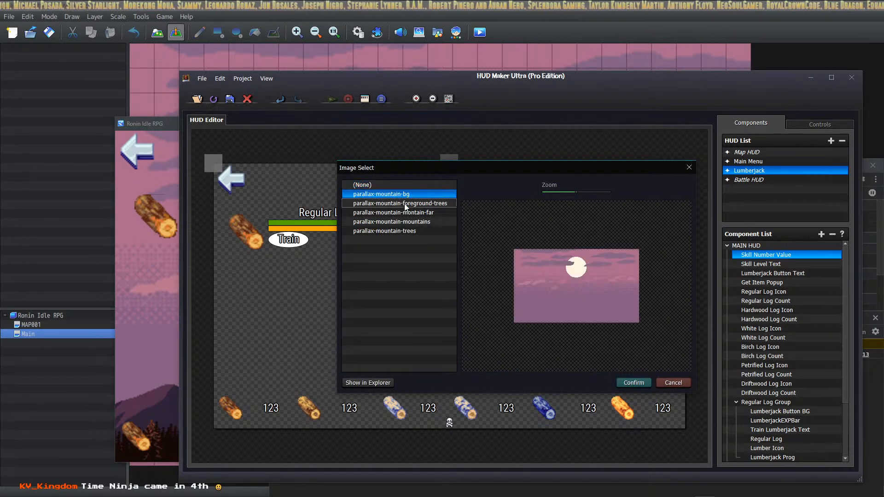
{"action": "left_click", "coordinate": [403, 221]}
{"action": "left_click", "coordinate": [403, 231]}
{"action": "left_click", "coordinate": [403, 223]}
{"action": "left_click", "coordinate": [404, 215]}
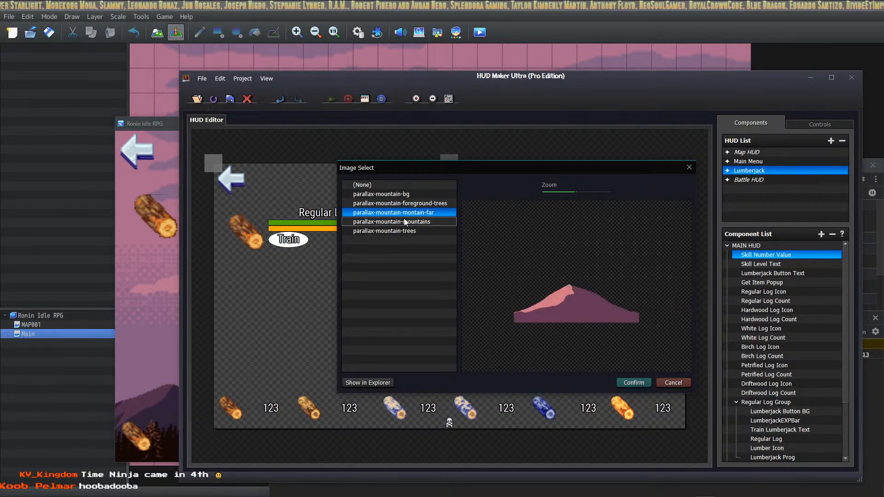
{"action": "left_click", "coordinate": [407, 220]}
{"action": "left_click", "coordinate": [410, 213]}
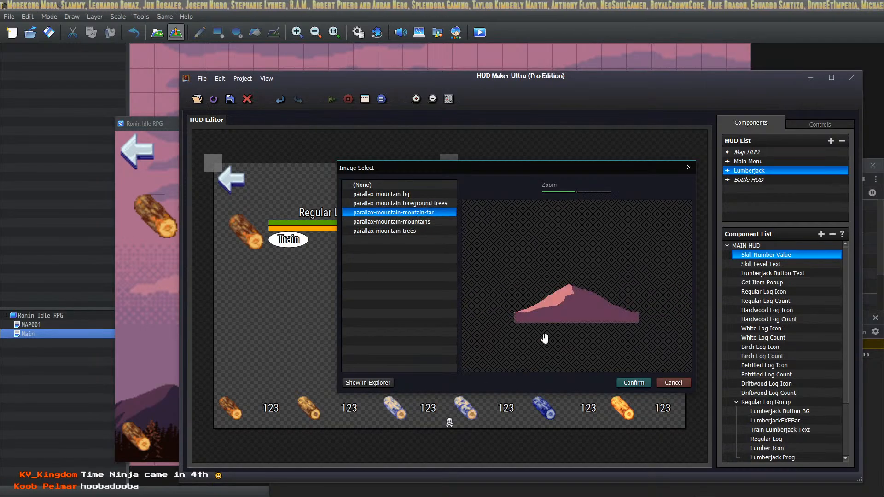
{"action": "left_click", "coordinate": [634, 384]}
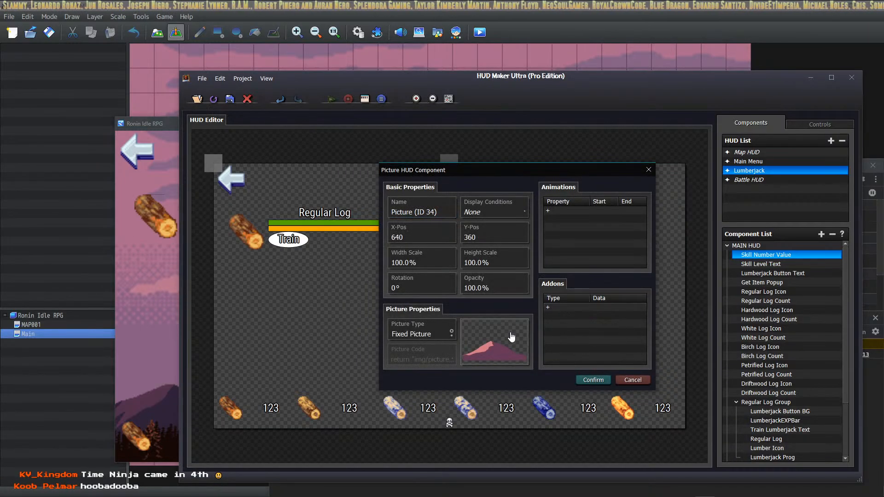
{"action": "left_click", "coordinate": [441, 212]}
{"action": "type", "text": "C"}
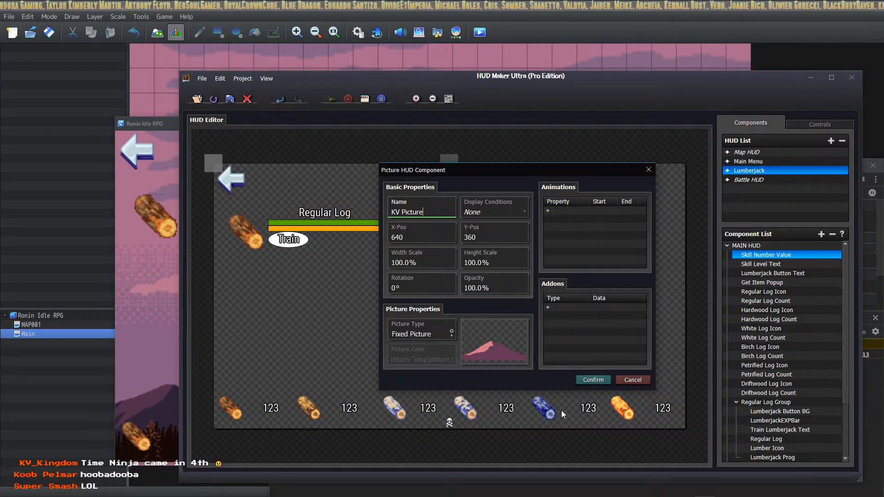
Add an On Click add-on to KV Picture and look through its common event and code options.
{"action": "double_click", "coordinate": [594, 308]}
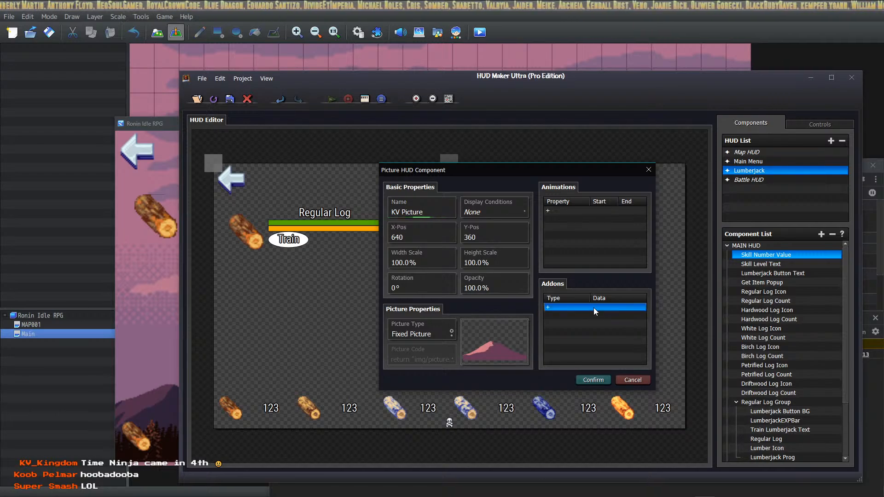
{"action": "left_click", "coordinate": [580, 310]}
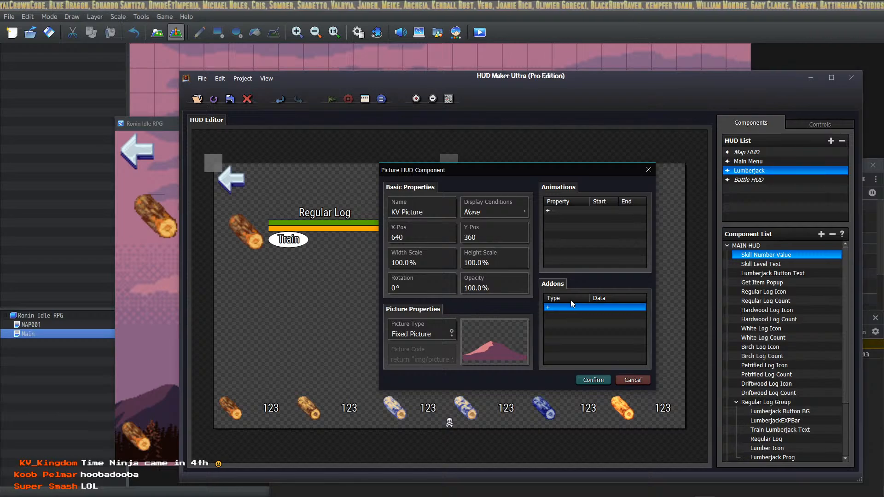
{"action": "double_click", "coordinate": [557, 308]}
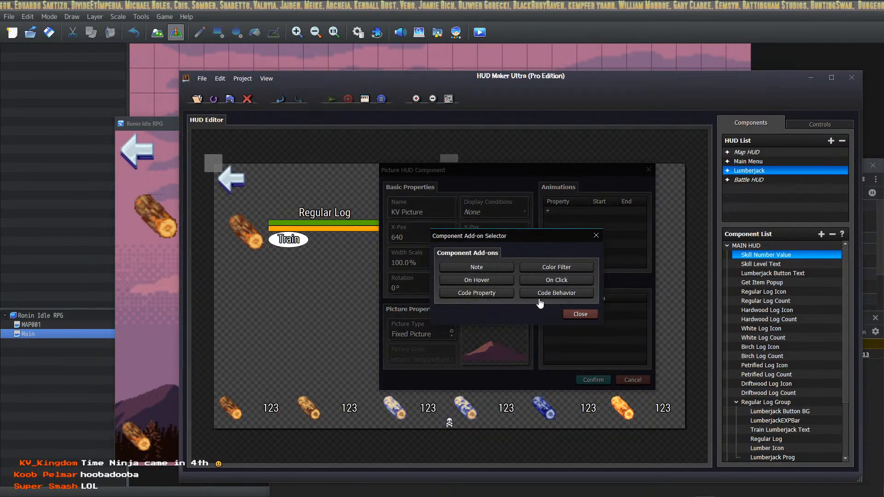
{"action": "left_click", "coordinate": [556, 282]}
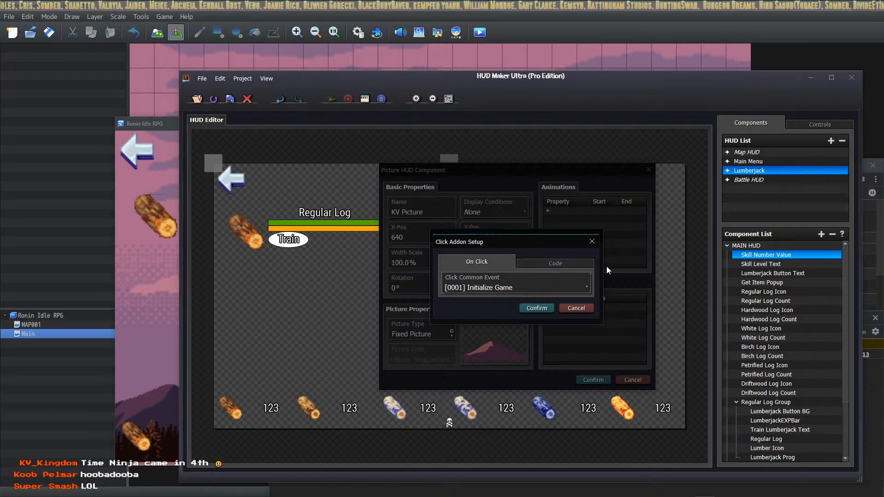
{"action": "left_click", "coordinate": [568, 264]}
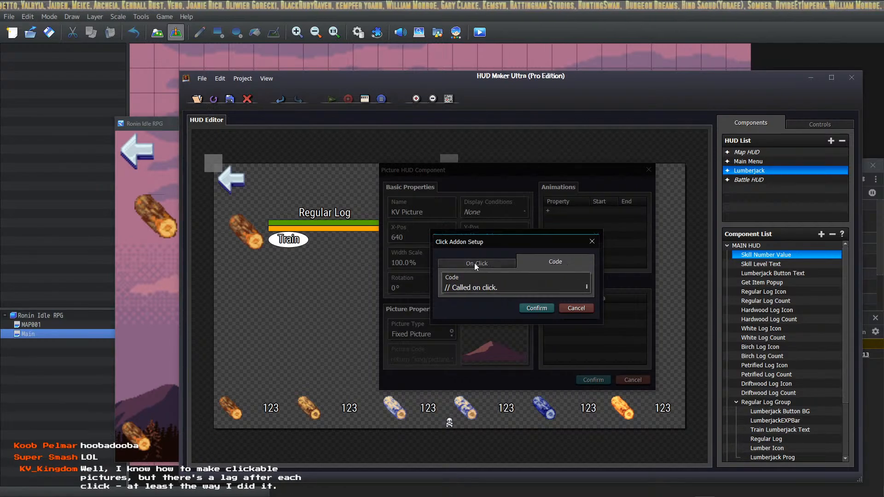
{"action": "left_click", "coordinate": [509, 266]}
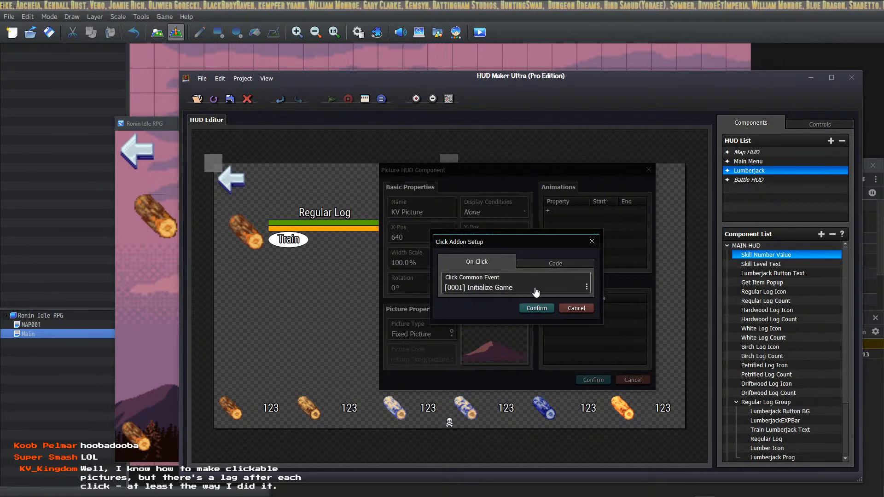
Make the click add-on run common event 0014, place KV Picture in the HUD and shift it slightly upward.
{"action": "left_click", "coordinate": [534, 288]}
{"action": "left_click", "coordinate": [508, 315]}
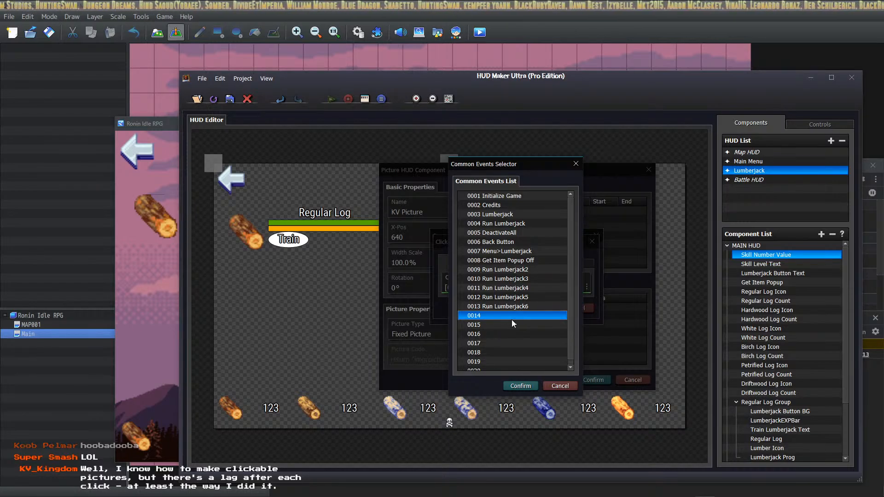
{"action": "left_click", "coordinate": [520, 386]}
{"action": "left_click", "coordinate": [536, 308]}
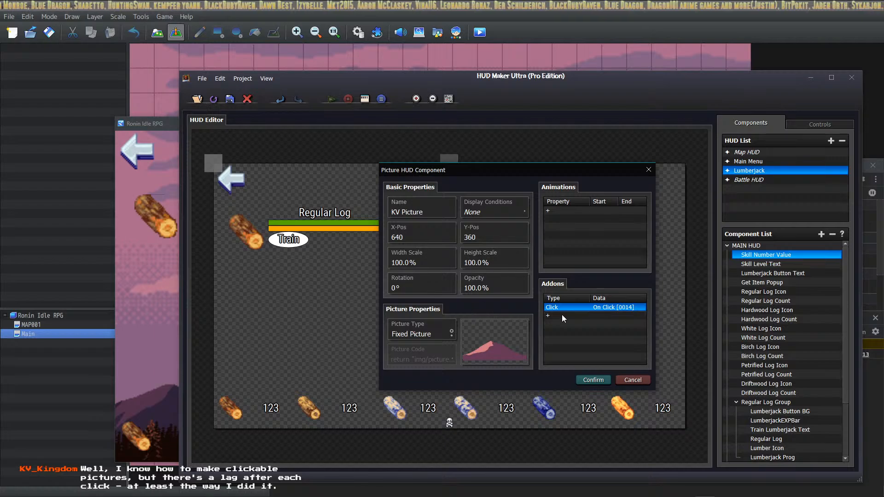
{"action": "left_click", "coordinate": [593, 380]}
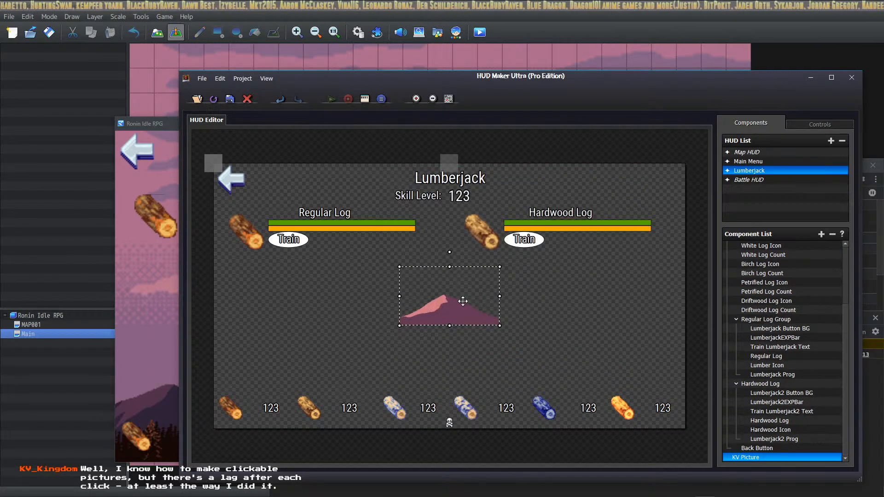
{"action": "mouse_move", "coordinate": [463, 302]}
{"action": "left_mouse_down"}
{"action": "mouse_move", "coordinate": [463, 287]}
{"action": "mouse_move", "coordinate": [463, 297]}
{"action": "left_mouse_up"}
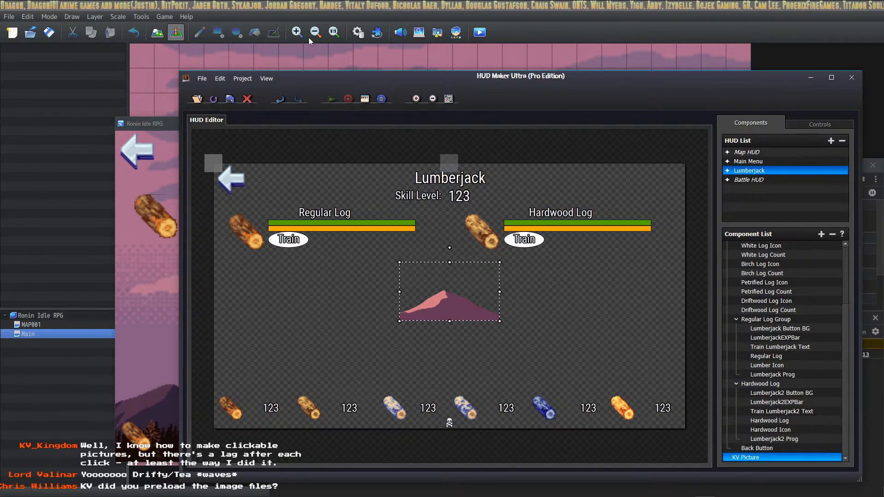
Switch to the RPG Maker database and name common event 0014 "KV Common".
{"action": "left_click", "coordinate": [358, 33]}
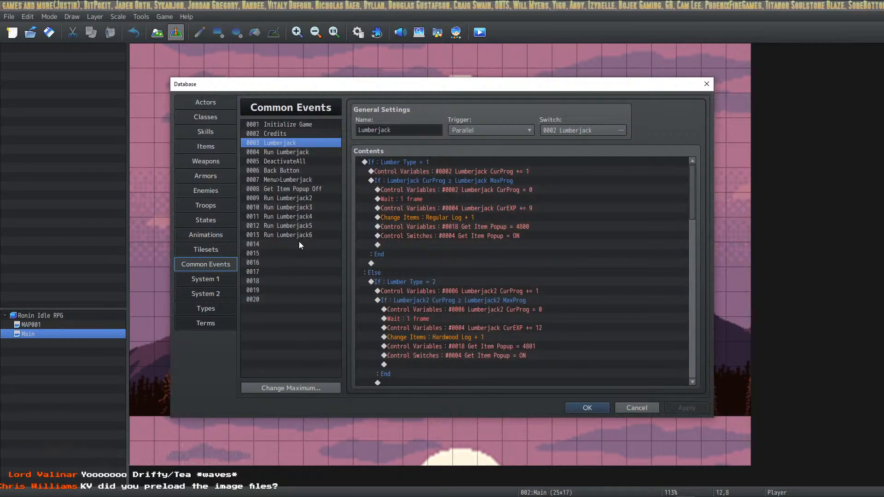
{"action": "left_click", "coordinate": [300, 243]}
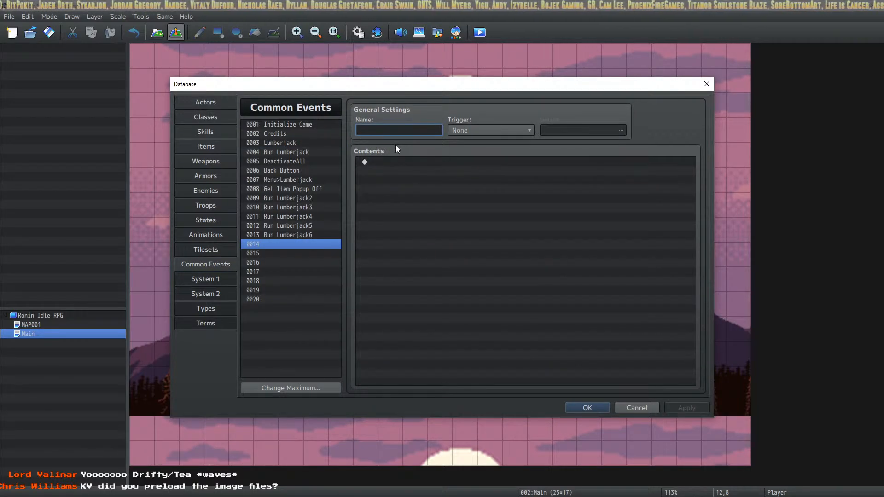
{"action": "type", "text": "KV Comm"}
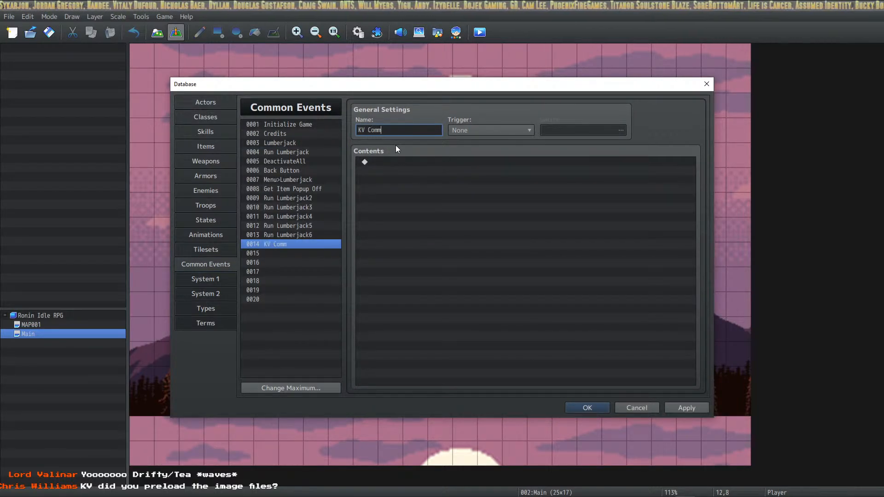
{"action": "type", "text": "on"}
Add a Control Variables command to the KV Common event and target variable 0022, naming it "temp kv var".
{"action": "left_click", "coordinate": [520, 190]}
{"action": "right_click", "coordinate": [520, 189]}
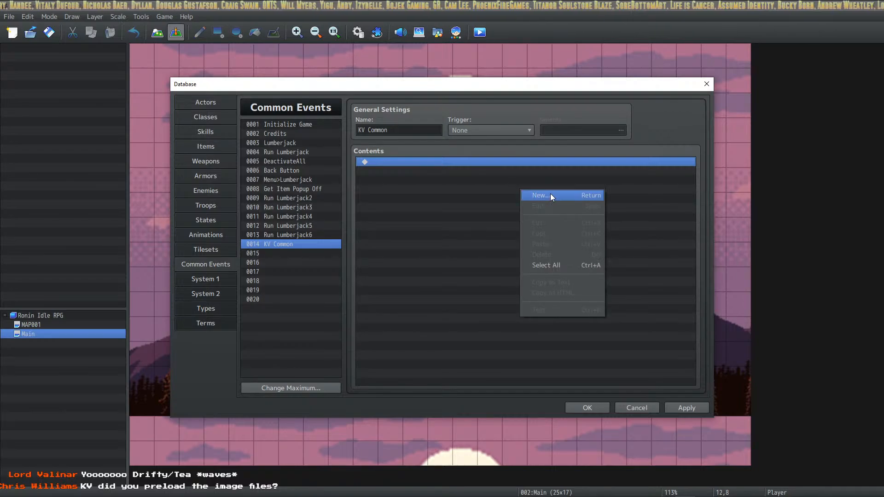
{"action": "left_click", "coordinate": [551, 195]}
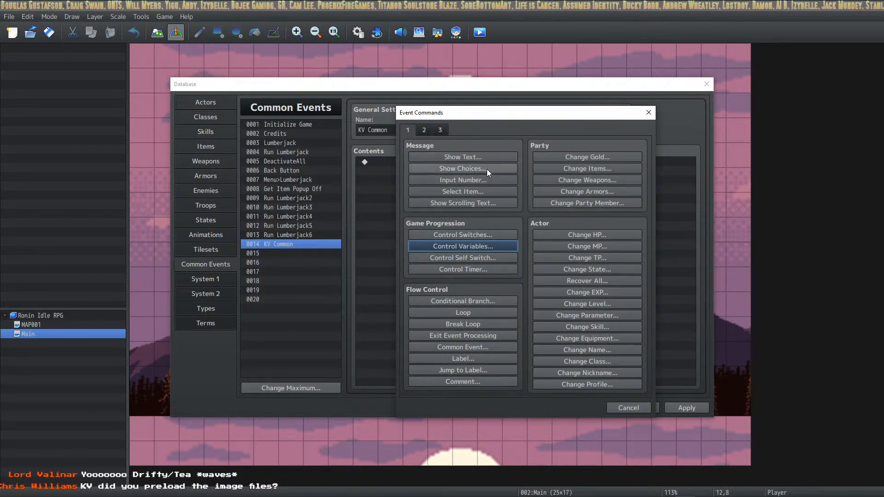
{"action": "left_click", "coordinate": [471, 246]}
{"action": "left_click", "coordinate": [552, 198]}
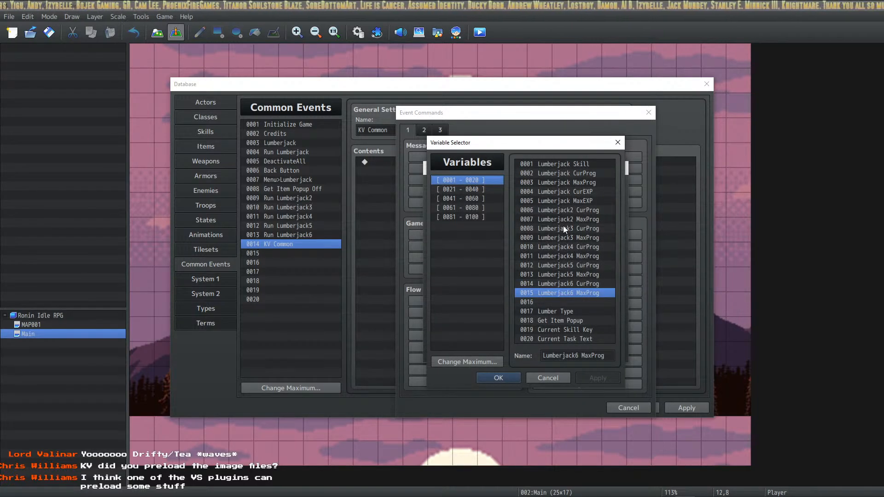
{"action": "left_click", "coordinate": [476, 190]}
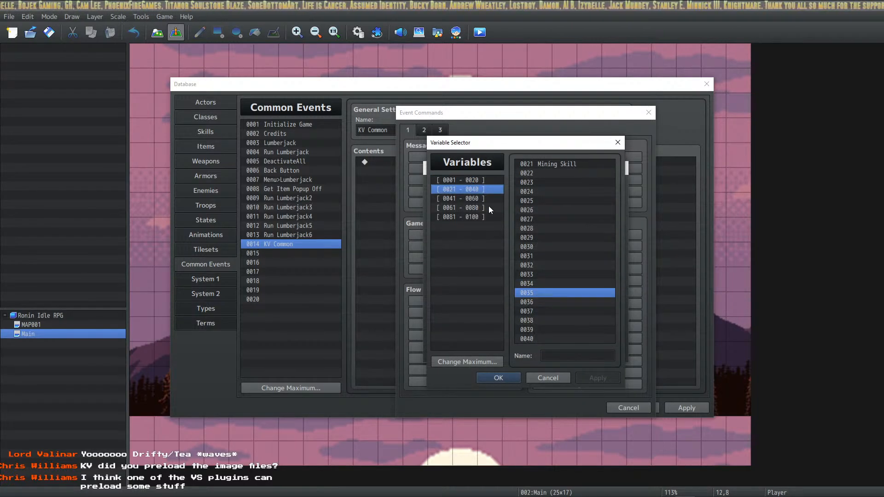
{"action": "left_click", "coordinate": [570, 173]}
{"action": "type", "text": "tem"}
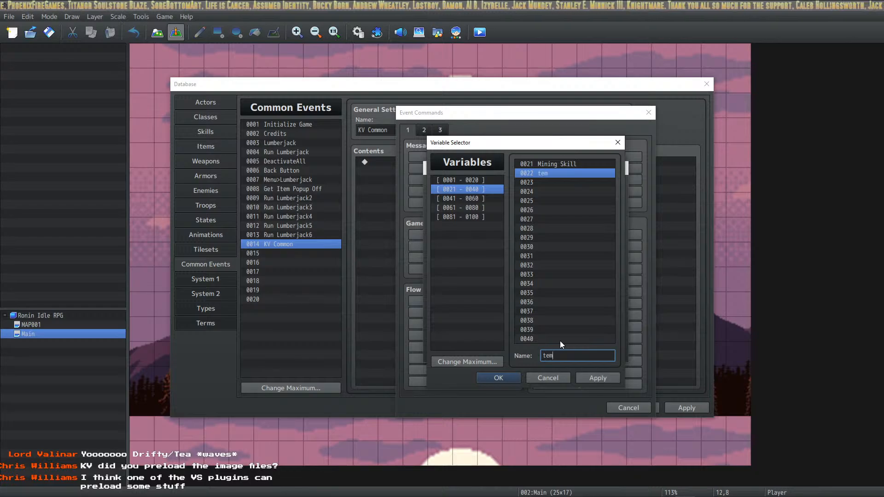
{"action": "type", "text": "p kv va"}
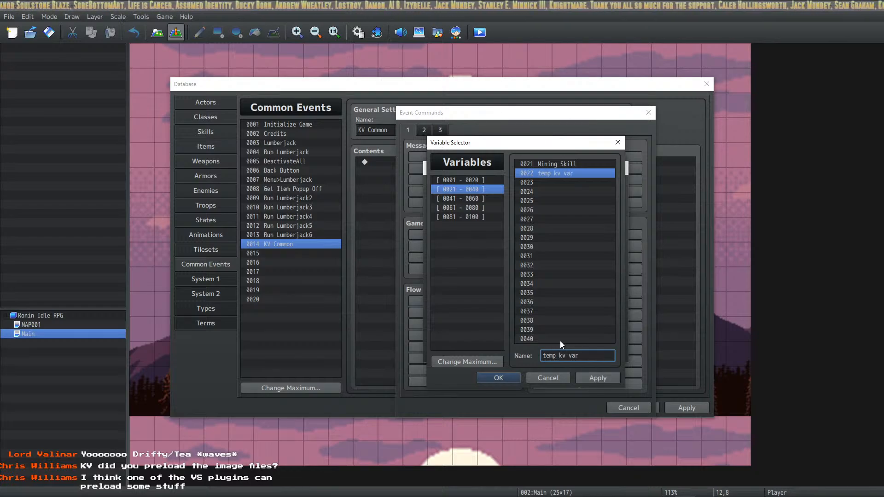
{"action": "type", "text": "r"}
{"action": "left_click", "coordinate": [497, 378]}
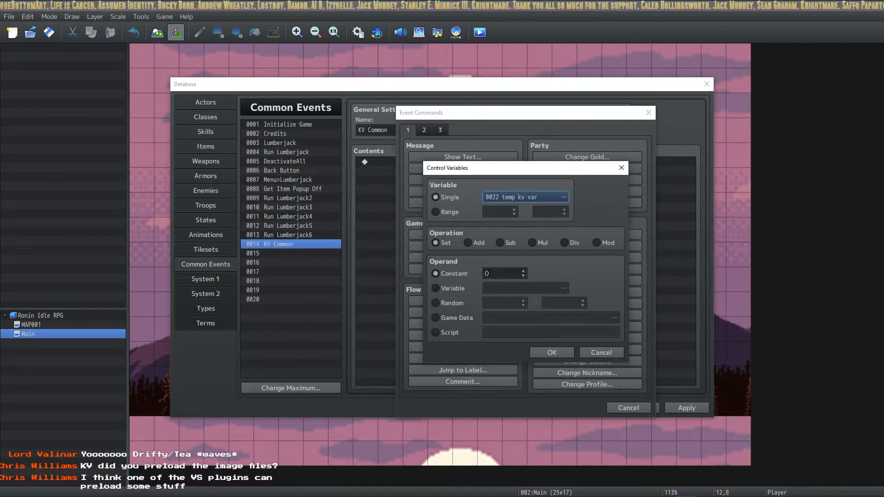
Make the command add a constant 10 to the variable, then apply the database changes and close the database.
{"action": "left_click", "coordinate": [468, 243]}
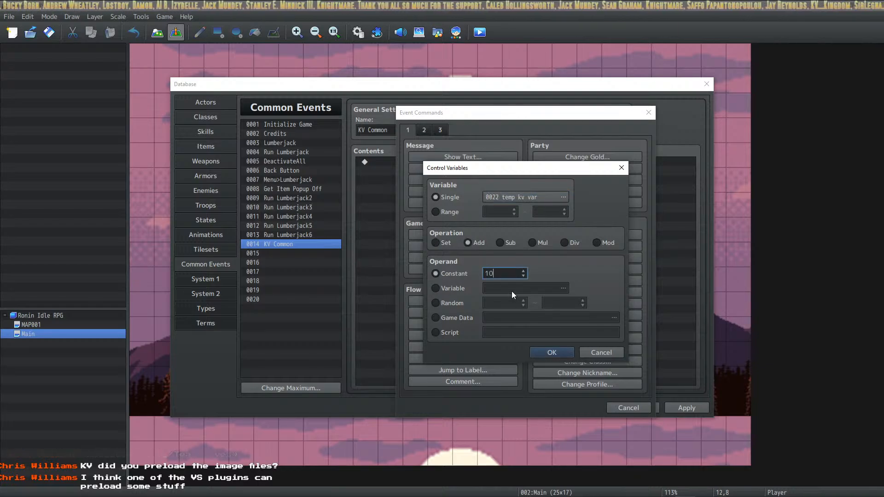
{"action": "left_click", "coordinate": [553, 352]}
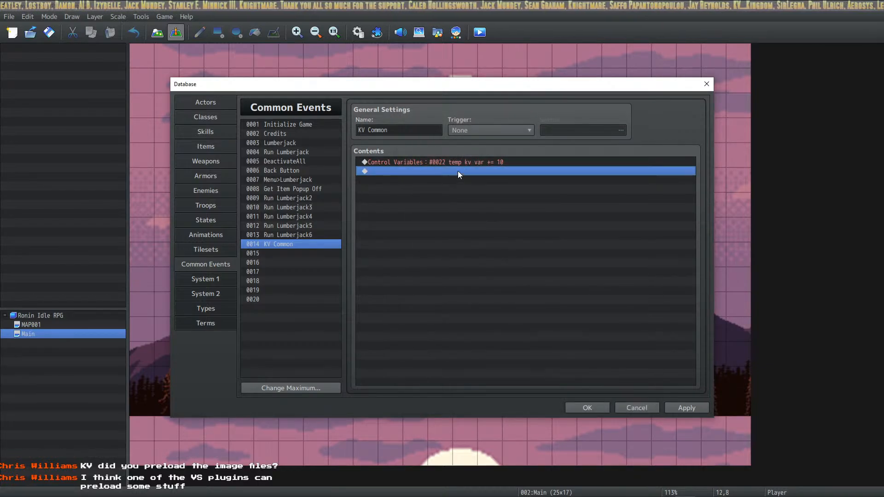
{"action": "left_click", "coordinate": [689, 408]}
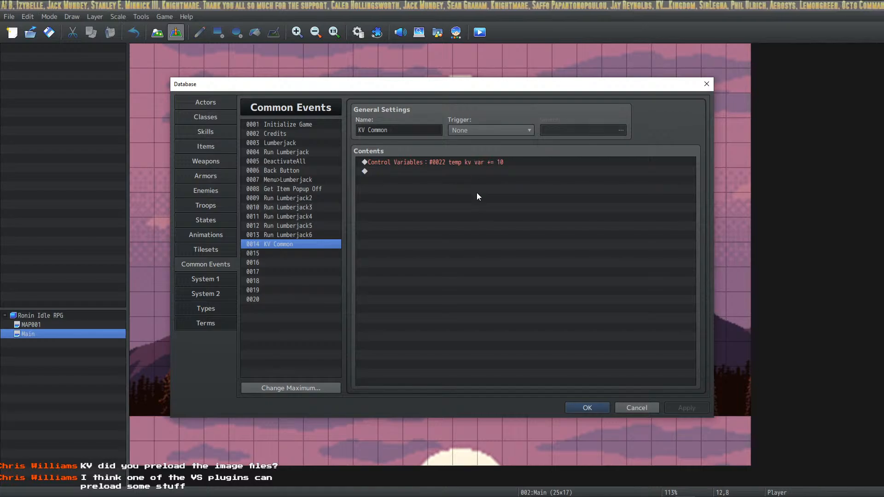
{"action": "left_click", "coordinate": [588, 409]}
Switch to HUD Maker Ultra and add a text component named "KV Text" to the Lumberjack HUD.
{"action": "key", "text": "alt+Tab"}
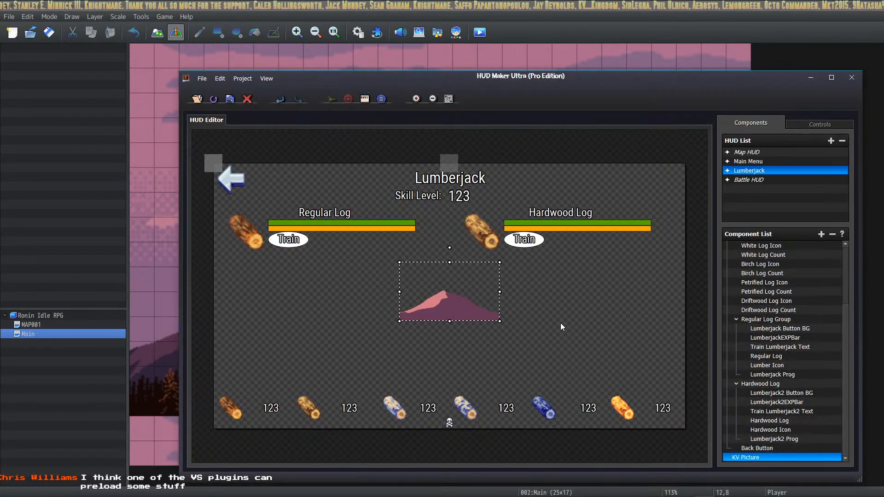
{"action": "left_click", "coordinate": [567, 302]}
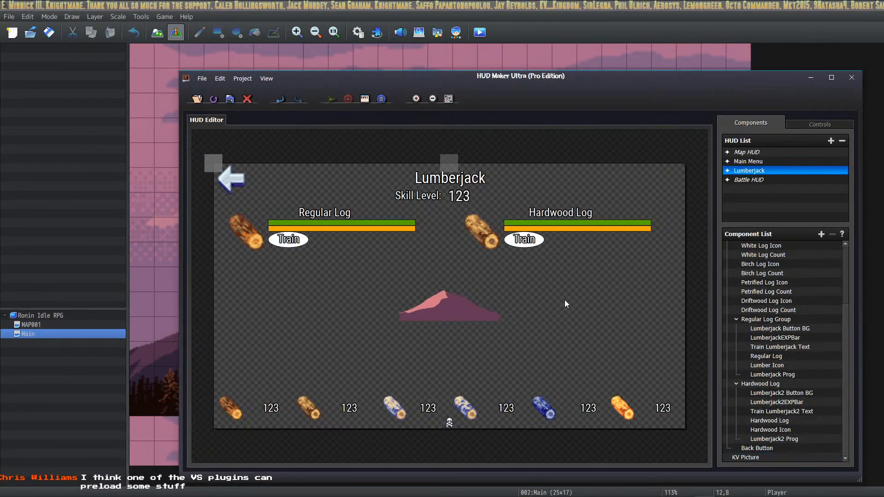
{"action": "left_click", "coordinate": [822, 234]}
{"action": "left_click", "coordinate": [482, 230]}
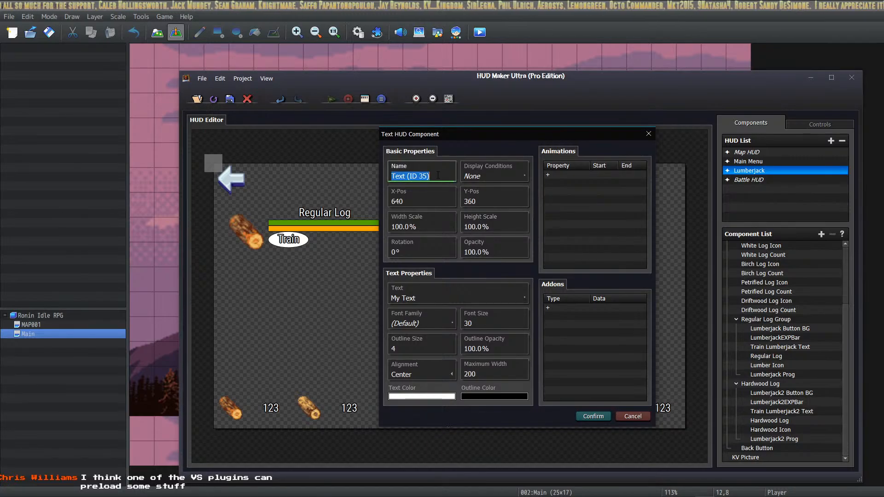
{"action": "type", "text": "KV Tex"}
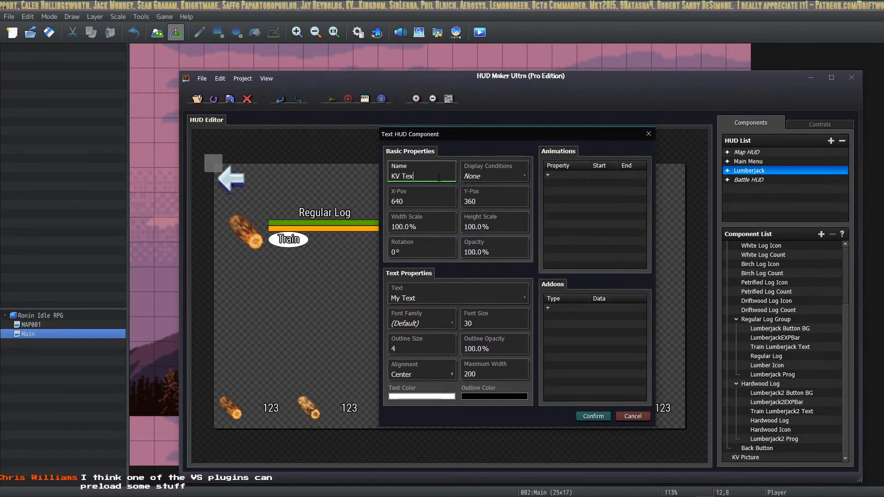
{"action": "type", "text": "t"}
Save the RPG Maker project, link KV Text's content to game variable 0022, confirm the component and save the HUD.
{"action": "left_click", "coordinate": [451, 297]}
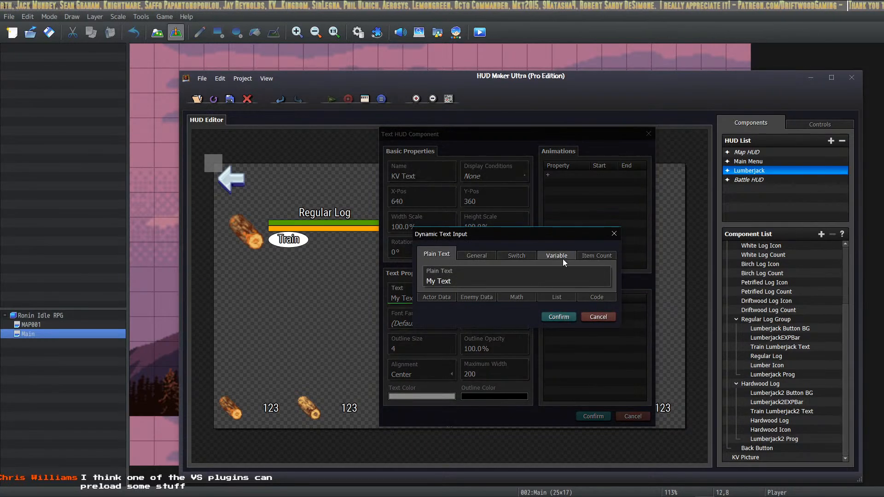
{"action": "left_click", "coordinate": [557, 256]}
{"action": "left_click", "coordinate": [526, 281]}
{"action": "left_click", "coordinate": [478, 212]}
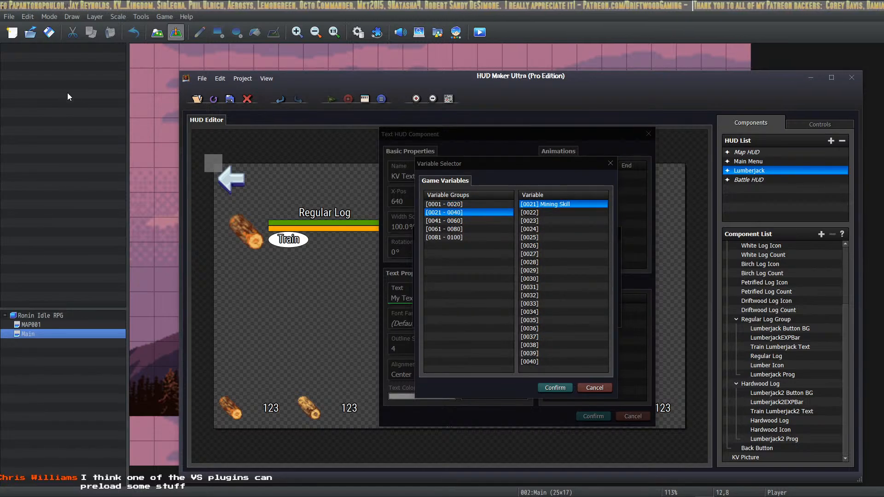
{"action": "key", "text": "alt+Tab"}
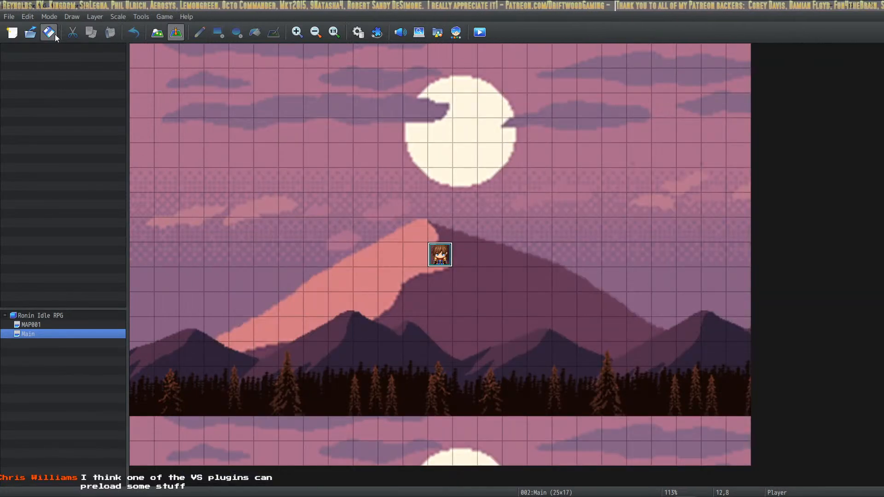
{"action": "key", "text": "alt+Tab"}
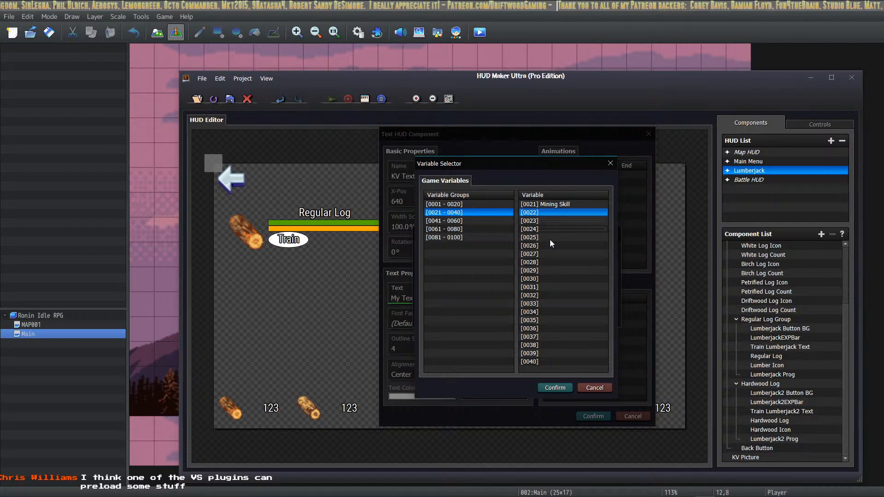
{"action": "left_click", "coordinate": [555, 388]}
{"action": "left_click", "coordinate": [555, 314]}
{"action": "left_click", "coordinate": [588, 420]}
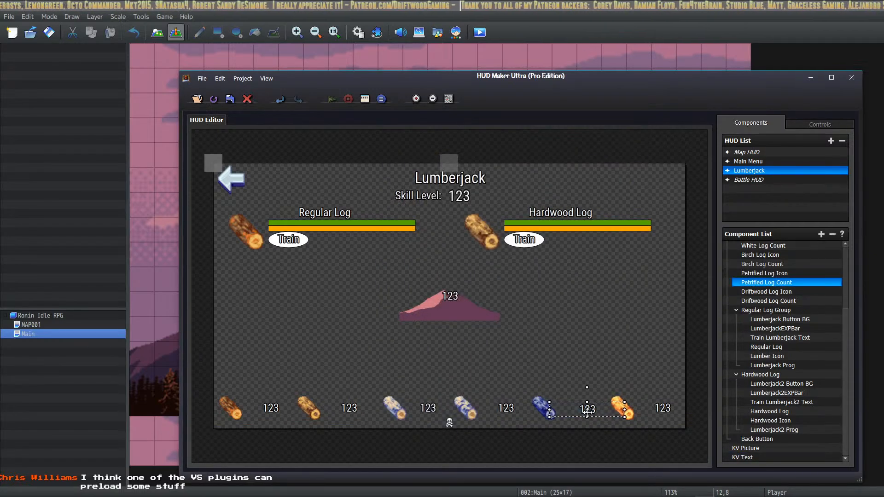
{"action": "left_click", "coordinate": [230, 97]}
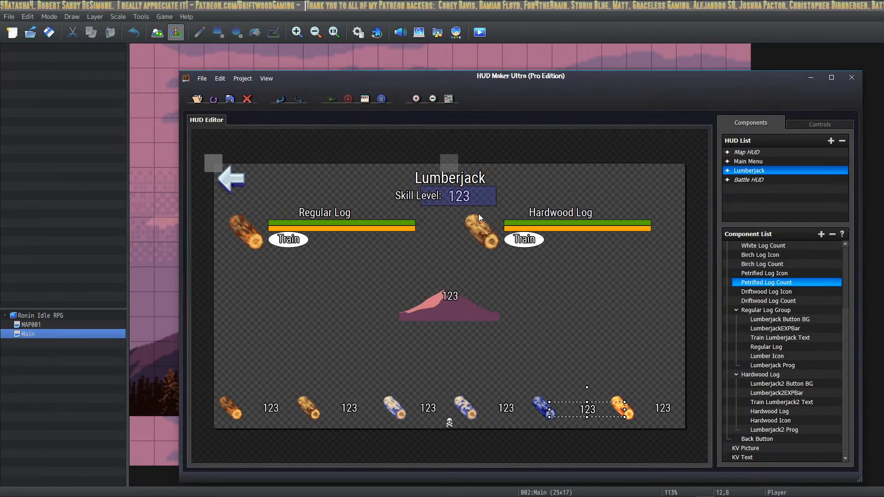
Move KV Text just beside the mountain picture's lower right corner and set its font family to RobotoCondensed-Regular.
{"action": "left_click_drag", "start_coordinate": [450, 296], "coordinate": [539, 316]}
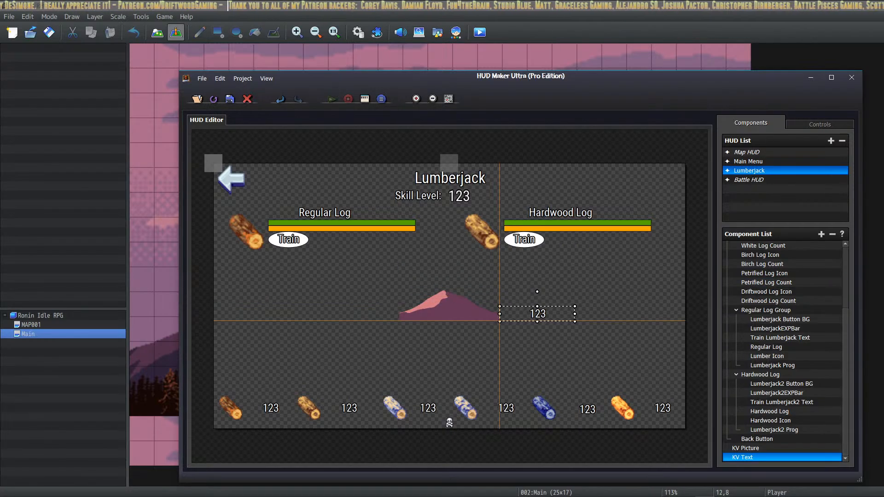
{"action": "double_click", "coordinate": [540, 316]}
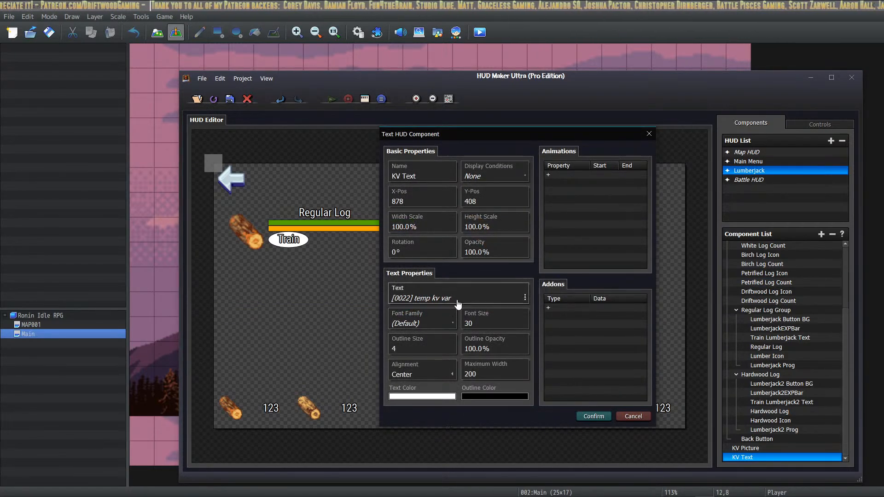
{"action": "left_click", "coordinate": [422, 324]}
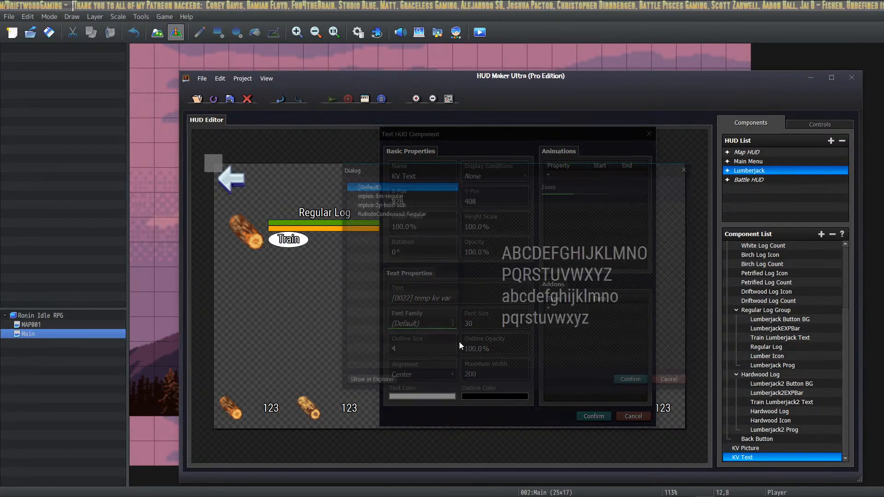
{"action": "left_click", "coordinate": [410, 212]}
{"action": "left_click", "coordinate": [635, 387]}
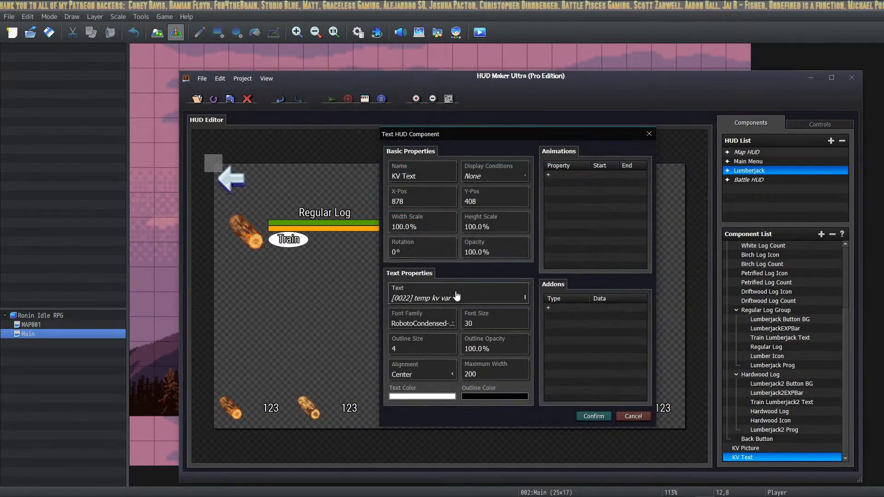
Set KV Text's font size to 69, confirm the component and save the HUD.
{"action": "double_click", "coordinate": [495, 325]}
{"action": "type", "text": "50"}
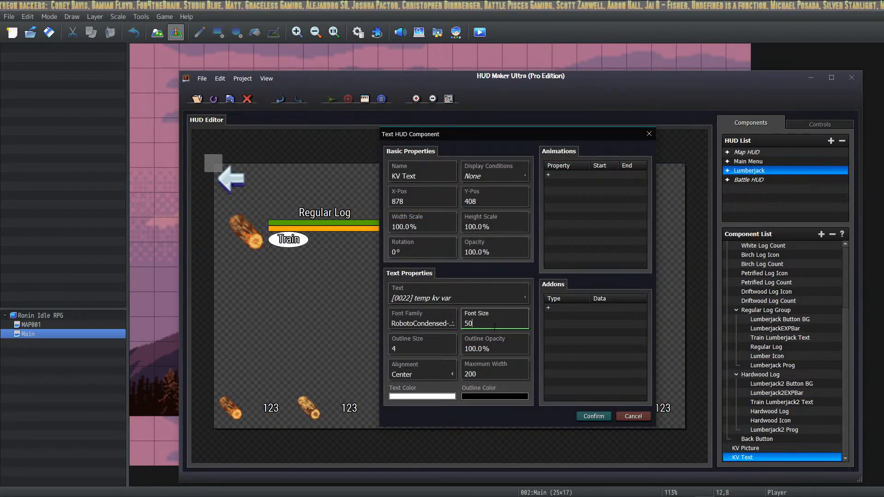
{"action": "double_click", "coordinate": [495, 325]}
{"action": "type", "text": "69"}
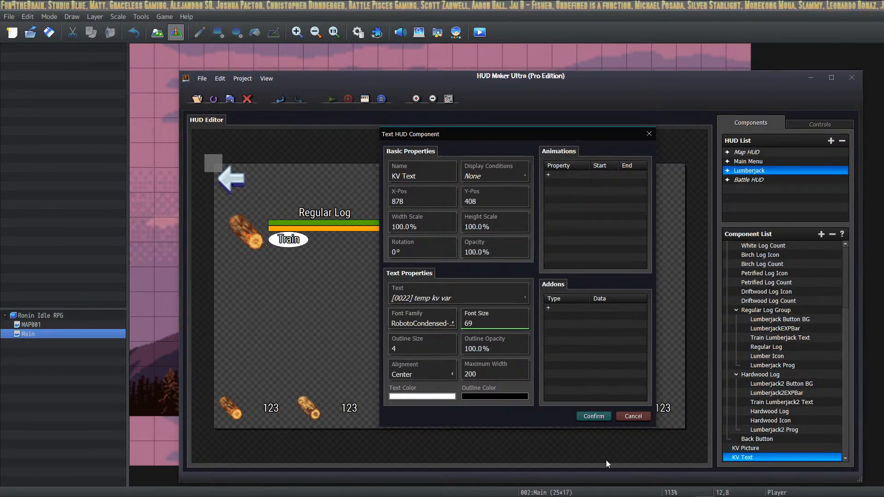
{"action": "left_click", "coordinate": [594, 416]}
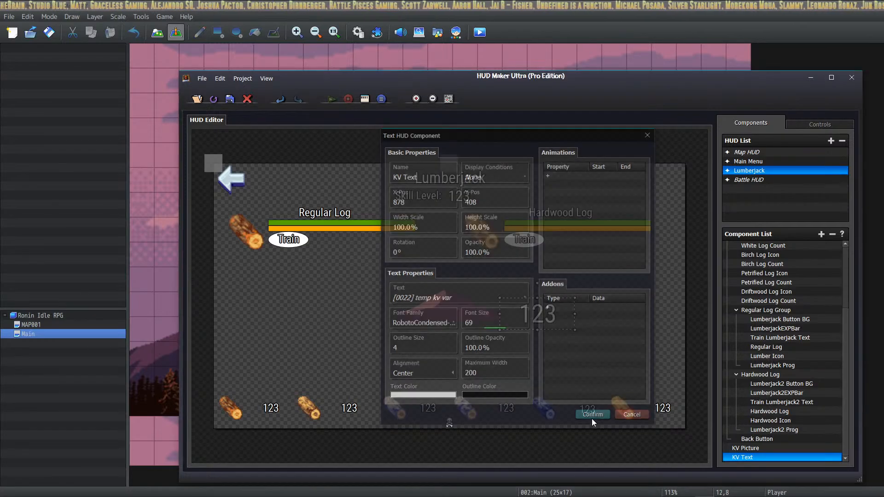
{"action": "left_click", "coordinate": [227, 97]}
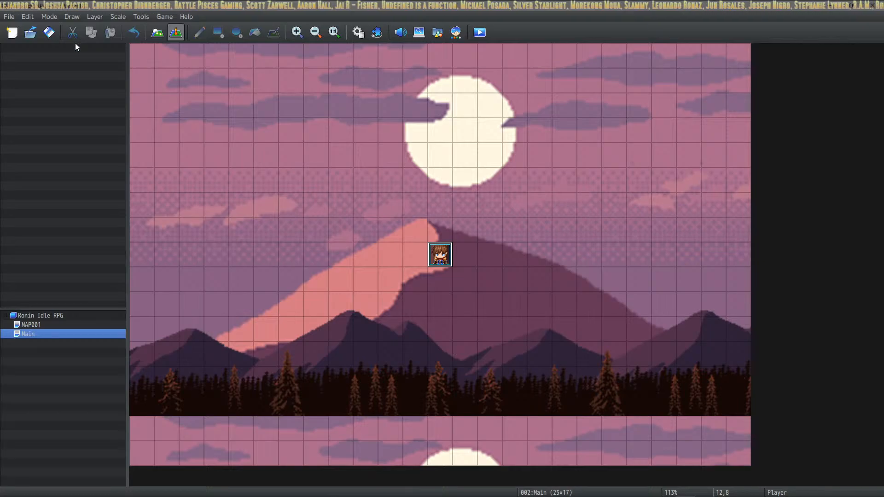
Switch to the running Ronin Idle RPG playtest, check the Lumberjack screen's new picture and number, and close the game.
{"action": "key", "text": "alt+Tab"}
{"action": "left_click", "coordinate": [311, 217]}
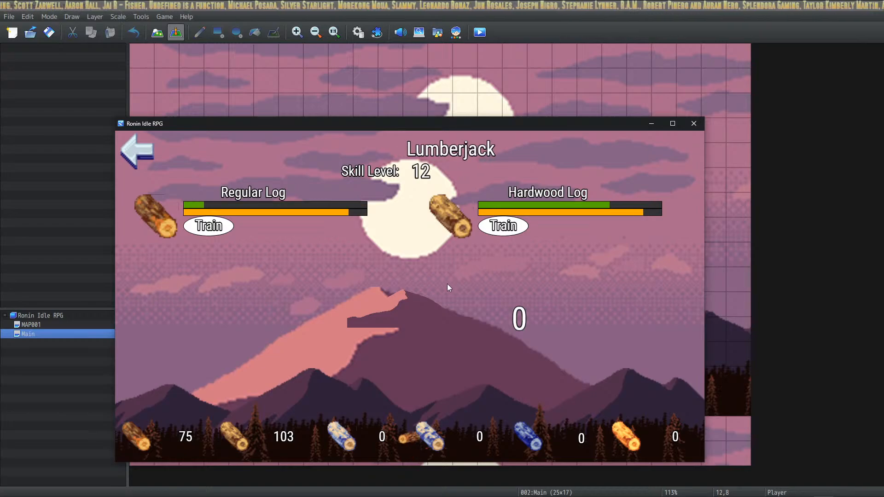
{"action": "key", "text": "alt+Tab"}
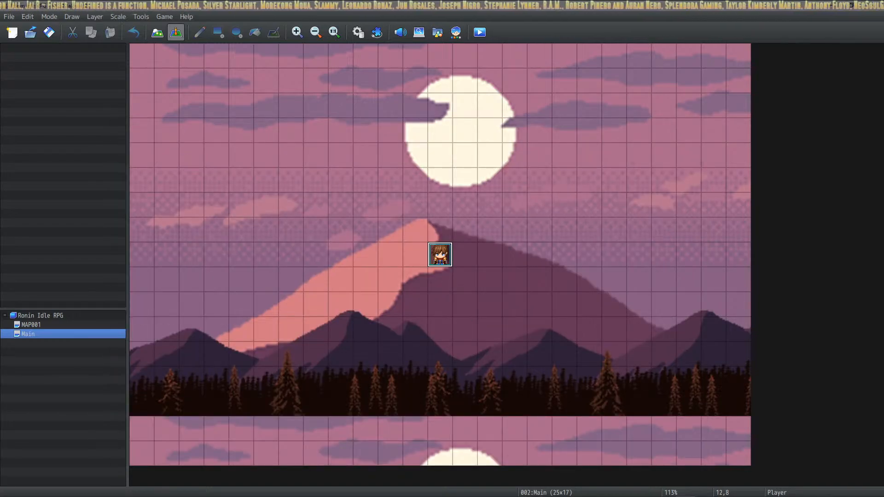
{"action": "key", "text": "alt+Tab"}
{"action": "left_click", "coordinate": [690, 125]}
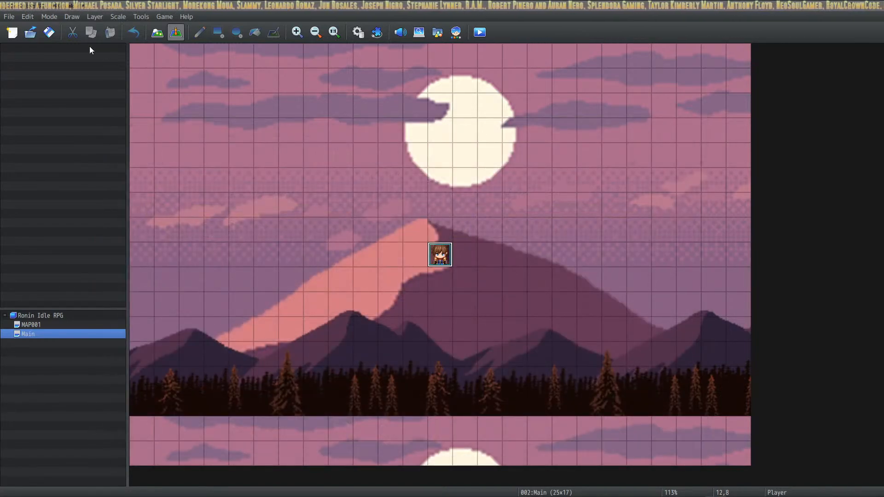
Start a fresh playtest from RPG Maker, begin a new game and open the Lumberjack screen to test the picture.
{"action": "left_click", "coordinate": [480, 33]}
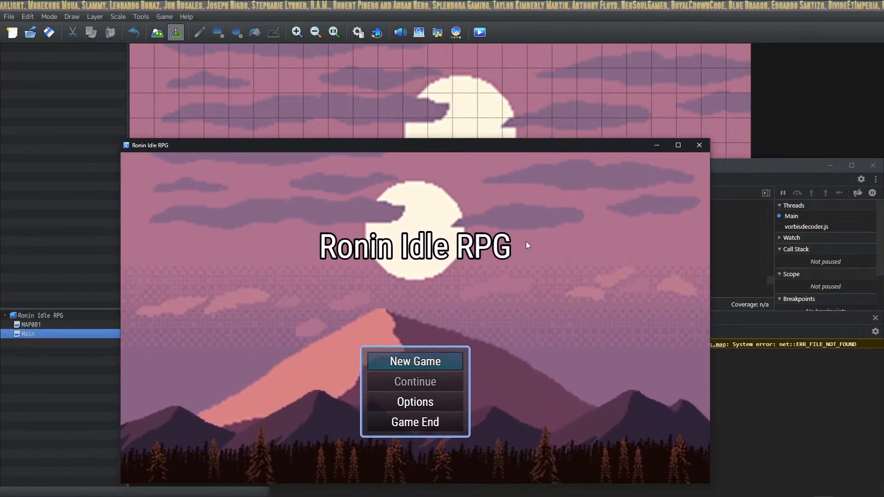
{"action": "left_click", "coordinate": [425, 364]}
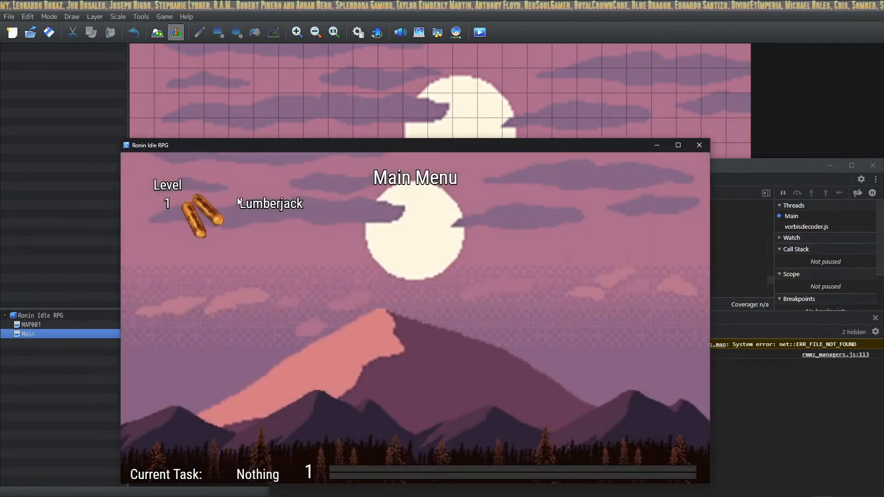
{"action": "left_click", "coordinate": [237, 201]}
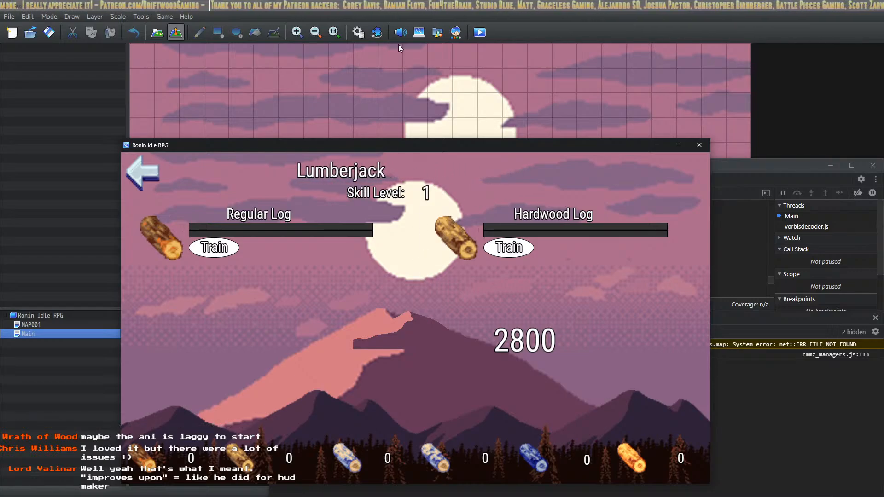
Add a Show Animation command for the Player with animation 0001 to the KV Common common event.
{"action": "left_click", "coordinate": [359, 32]}
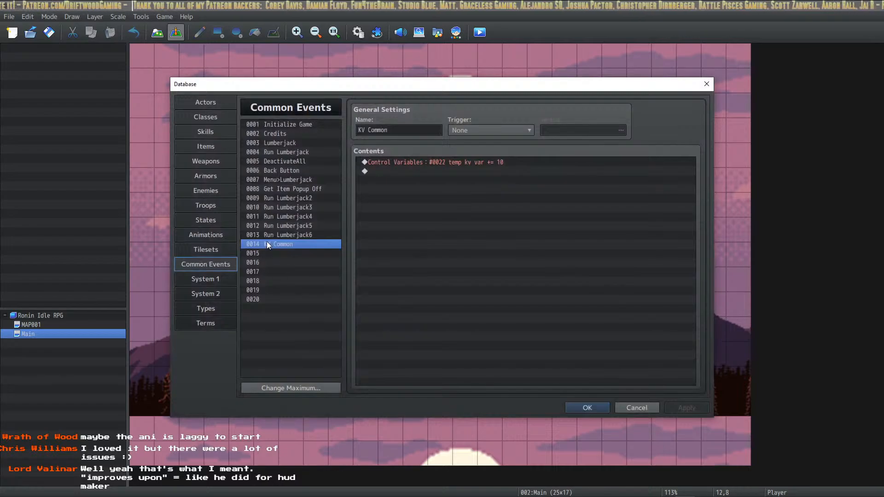
{"action": "right_click", "coordinate": [421, 169]}
{"action": "left_click", "coordinate": [430, 171]}
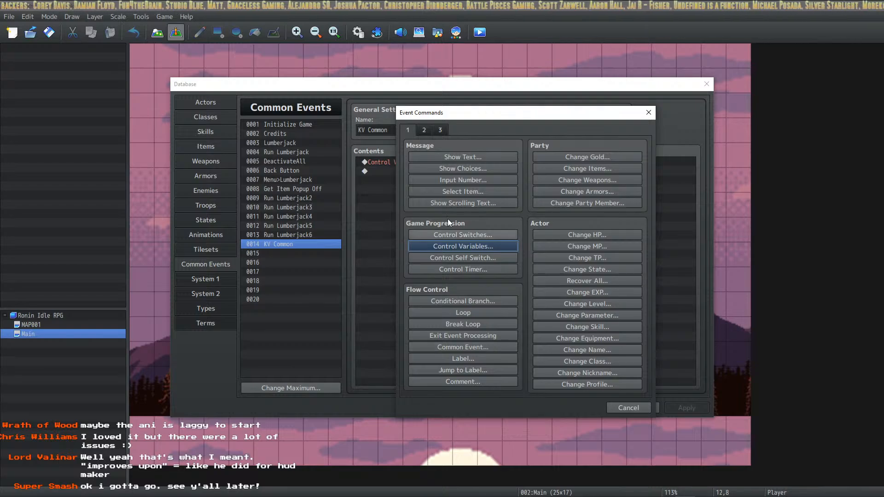
{"action": "left_click", "coordinate": [421, 129]}
{"action": "left_click", "coordinate": [489, 281]}
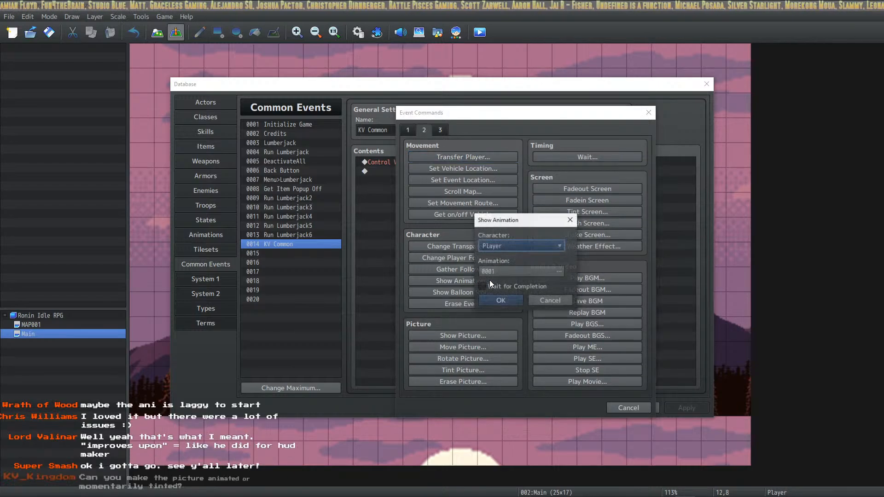
{"action": "left_click", "coordinate": [524, 242]}
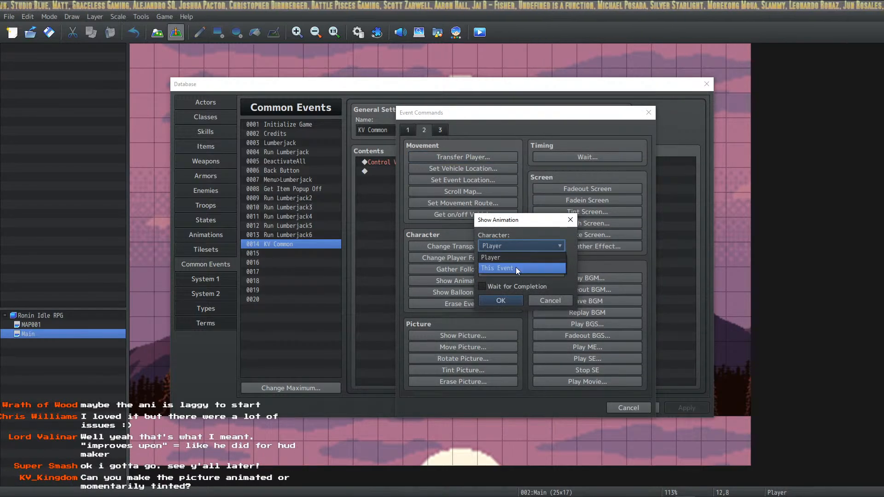
{"action": "left_click", "coordinate": [512, 259]}
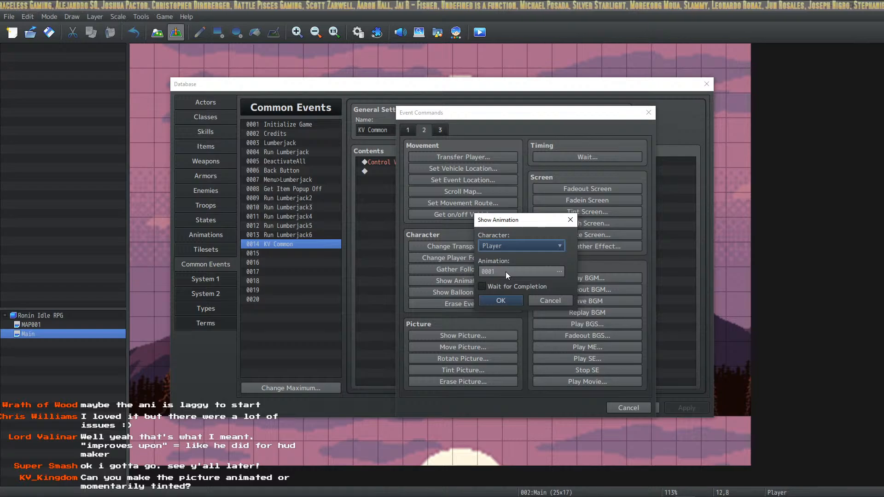
{"action": "left_click", "coordinate": [505, 270]}
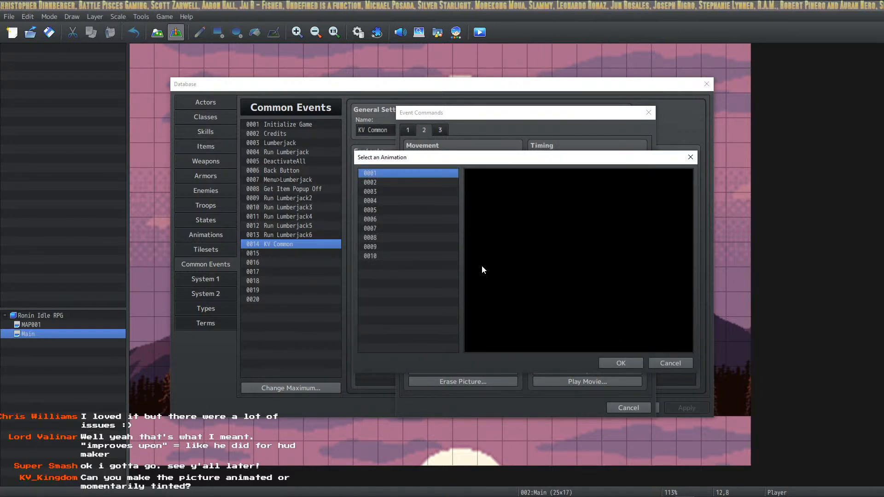
{"action": "left_click", "coordinate": [622, 363]}
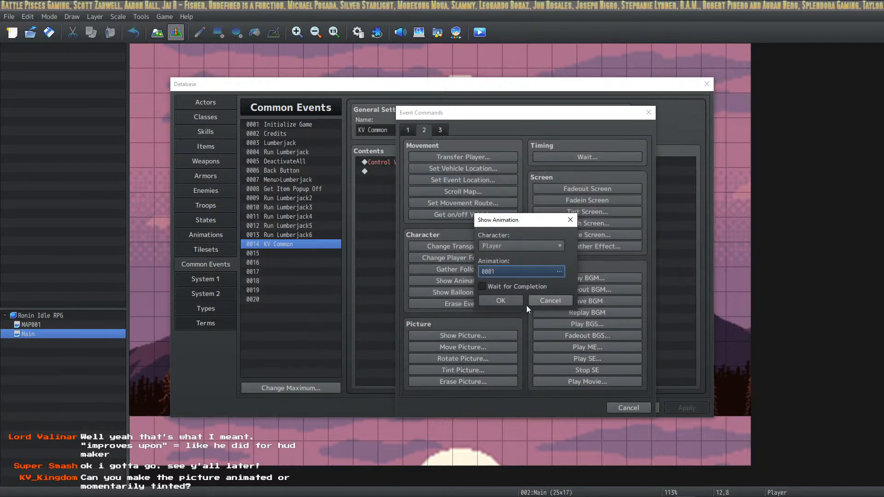
{"action": "left_click", "coordinate": [515, 298]}
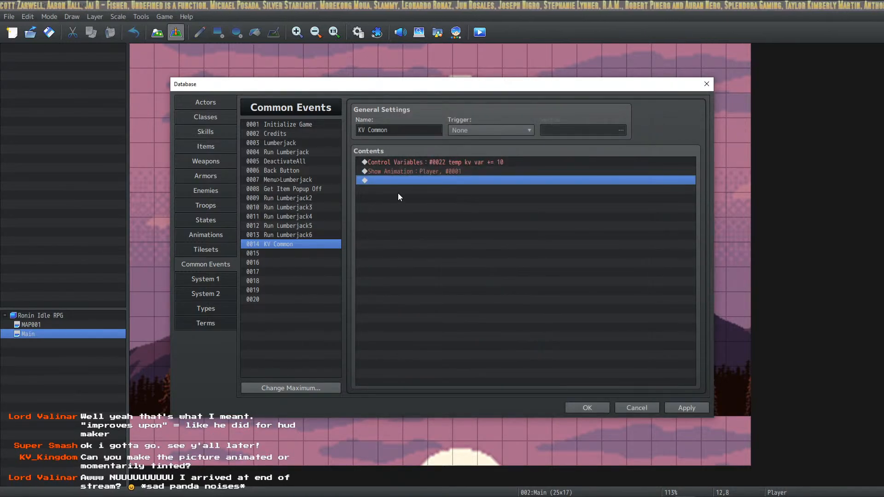
Check the database's animation slots for usable animations, apply the database changes and close it.
{"action": "left_click", "coordinate": [224, 236]}
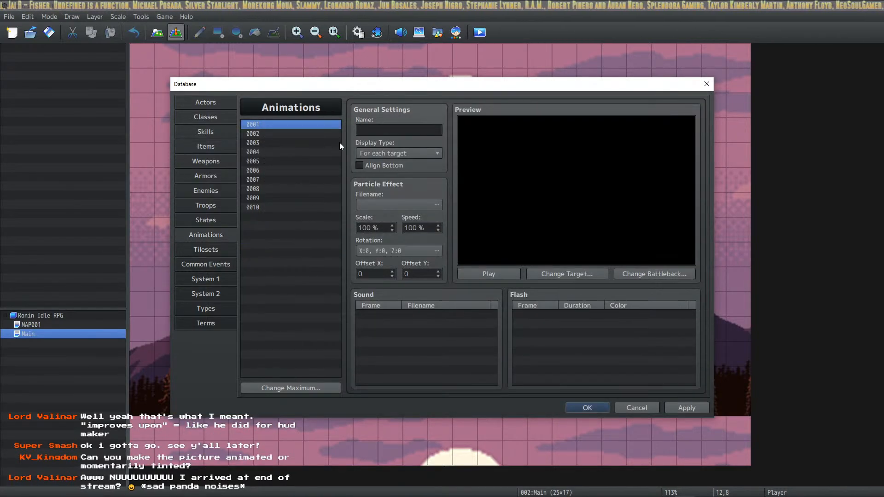
{"action": "left_click", "coordinate": [320, 135]}
{"action": "left_click", "coordinate": [314, 154]}
{"action": "left_click", "coordinate": [315, 170]}
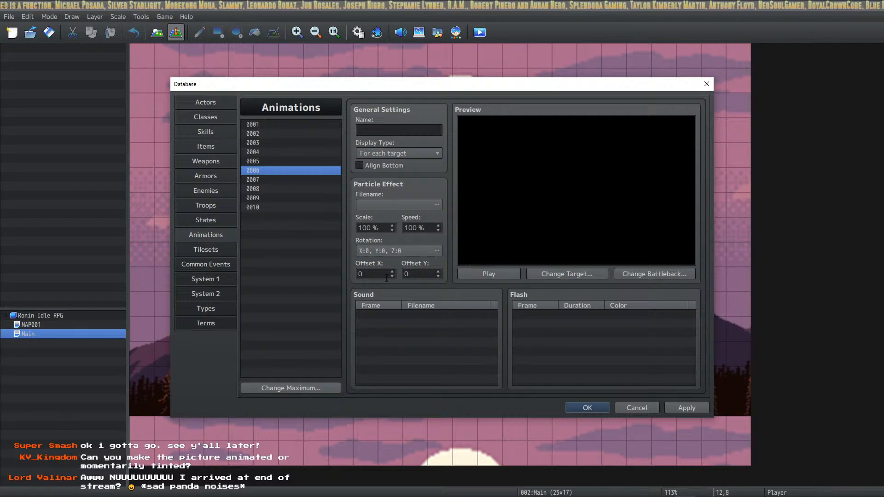
{"action": "left_click", "coordinate": [690, 405]}
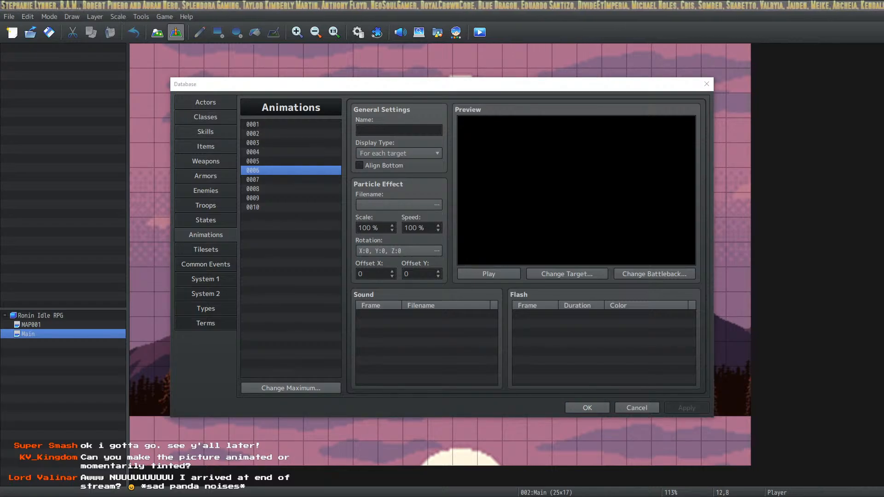
{"action": "left_click", "coordinate": [588, 408]}
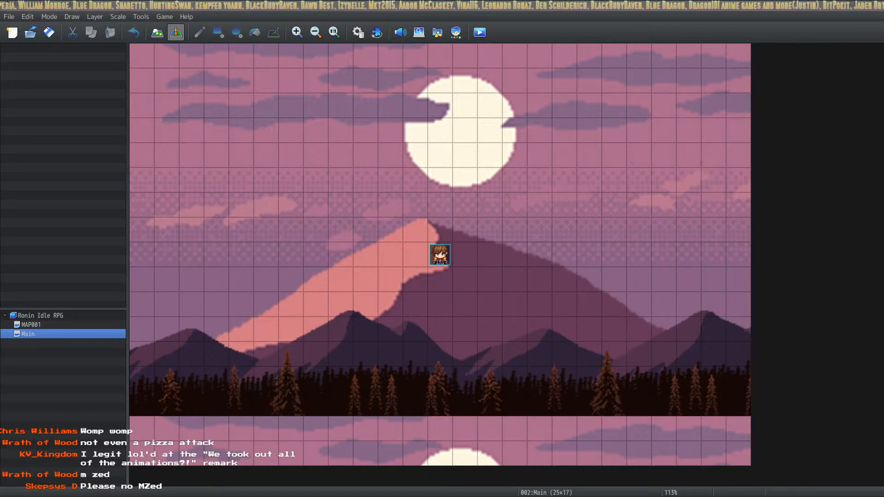
Close the Ronin Idle RPG project and bring up the dialog for opening another project.
{"action": "key", "text": "F9"}
{"action": "key", "text": "Escape"}
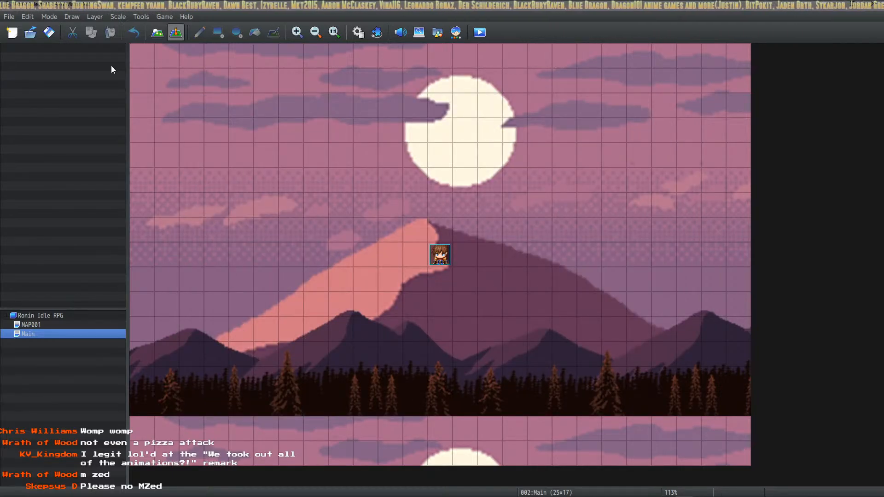
{"action": "left_click", "coordinate": [9, 16]}
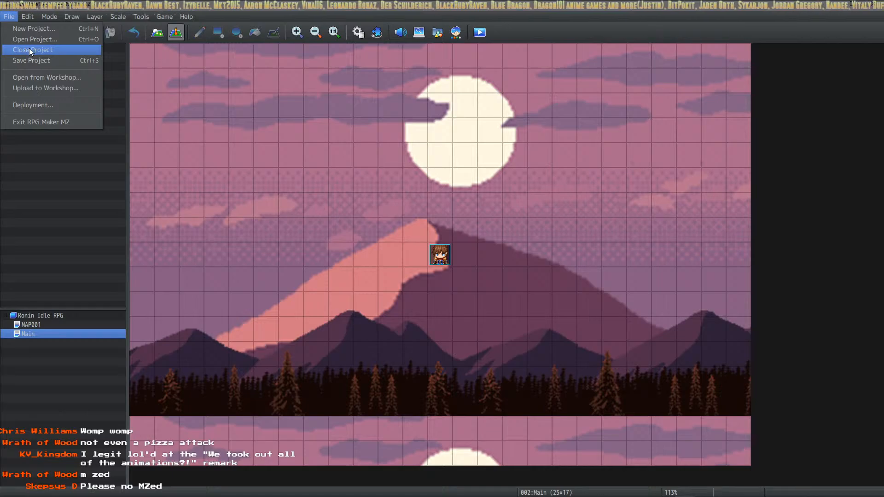
{"action": "left_click", "coordinate": [29, 48]}
{"action": "left_click", "coordinate": [15, 17]}
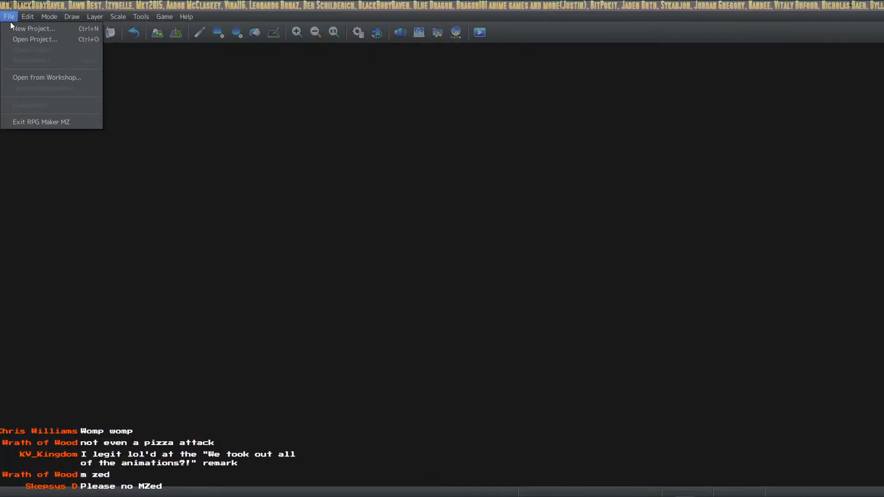
{"action": "left_click", "coordinate": [18, 39]}
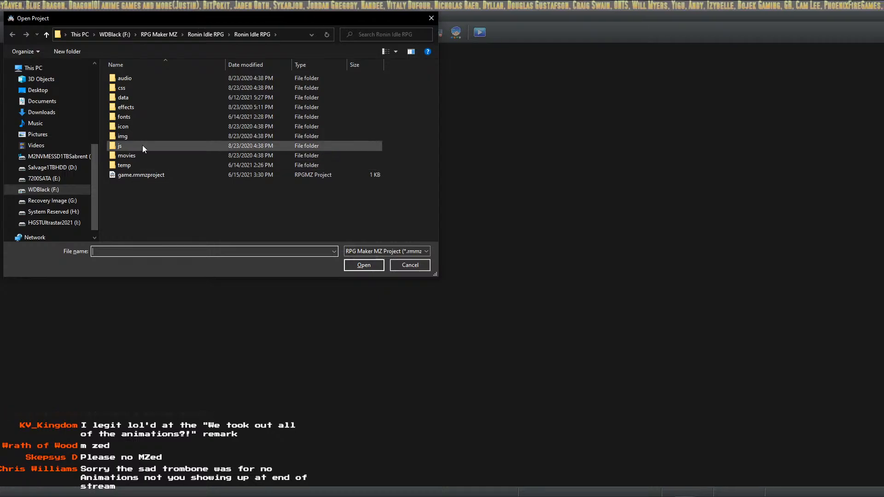
Browse the RPG Maker MZ folder and open game.rmmzproject from the AmalgamationMZ project.
{"action": "left_click", "coordinate": [169, 33]}
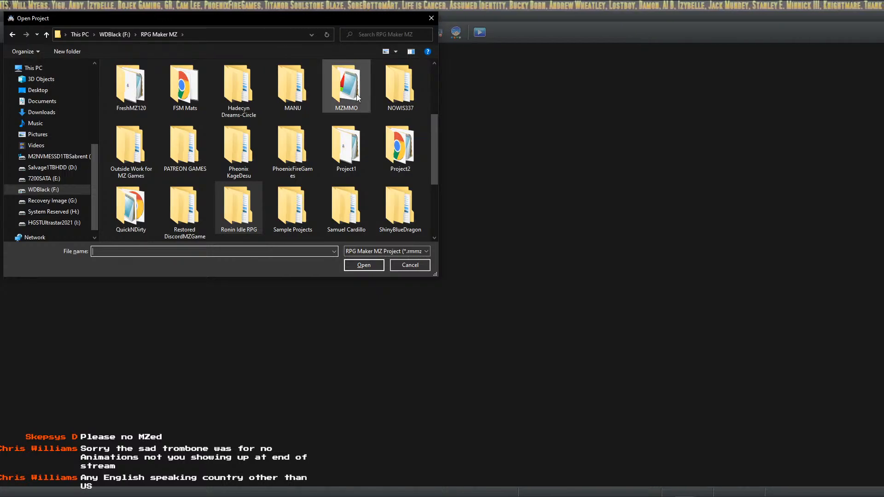
{"action": "scroll", "coordinate": [346, 134], "scroll_direction": "down", "scroll_amount": 2}
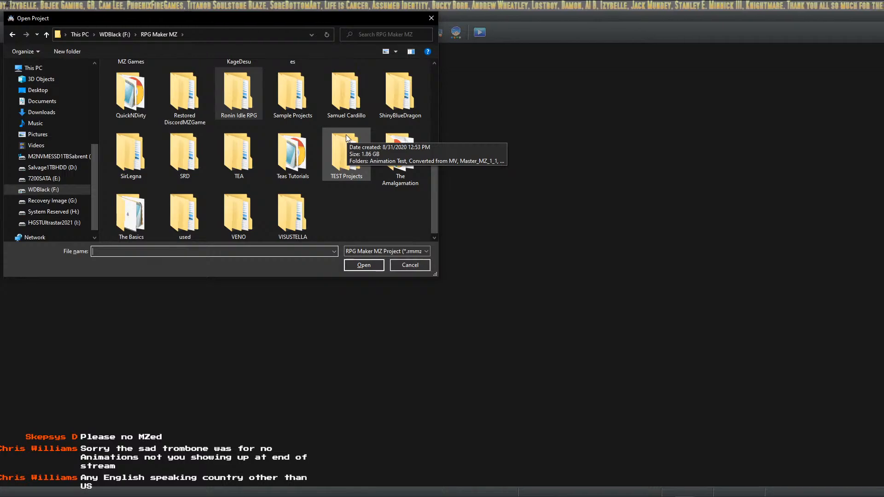
{"action": "scroll", "coordinate": [340, 201], "scroll_direction": "up", "scroll_amount": 1}
{"action": "scroll", "coordinate": [340, 200], "scroll_direction": "down", "scroll_amount": 1}
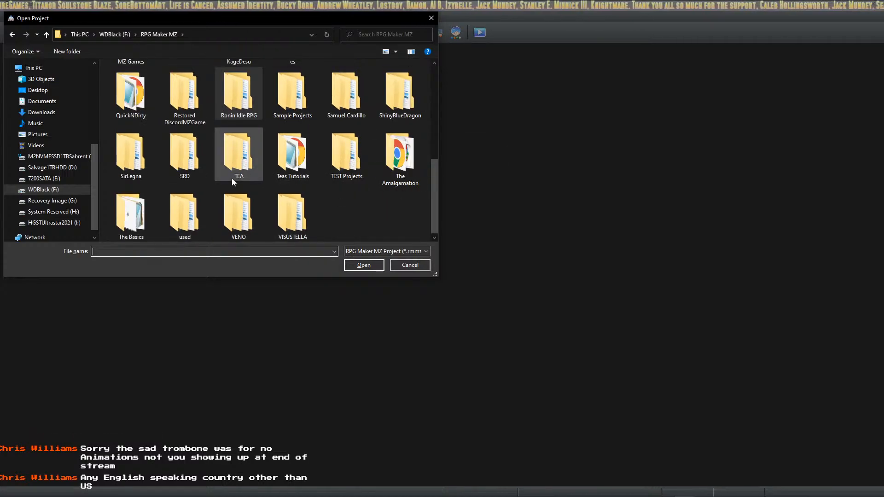
{"action": "mouse_move", "coordinate": [282, 179]}
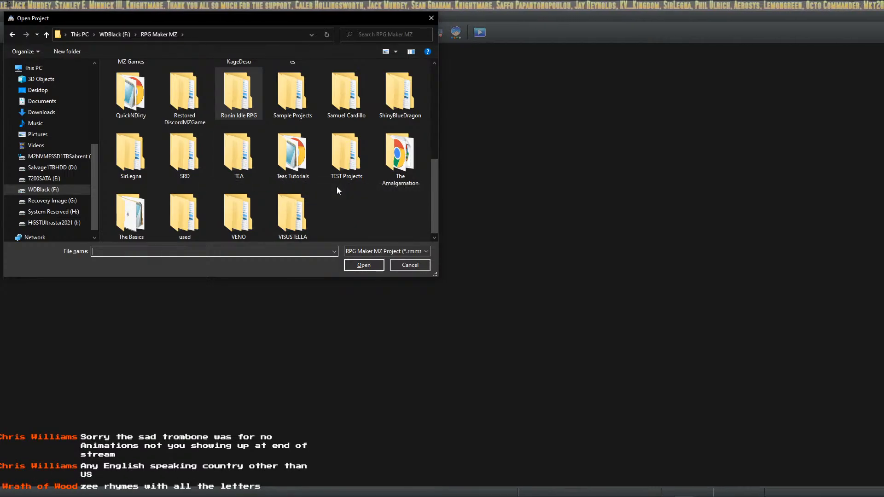
{"action": "scroll", "coordinate": [292, 195], "scroll_direction": "up", "scroll_amount": 10}
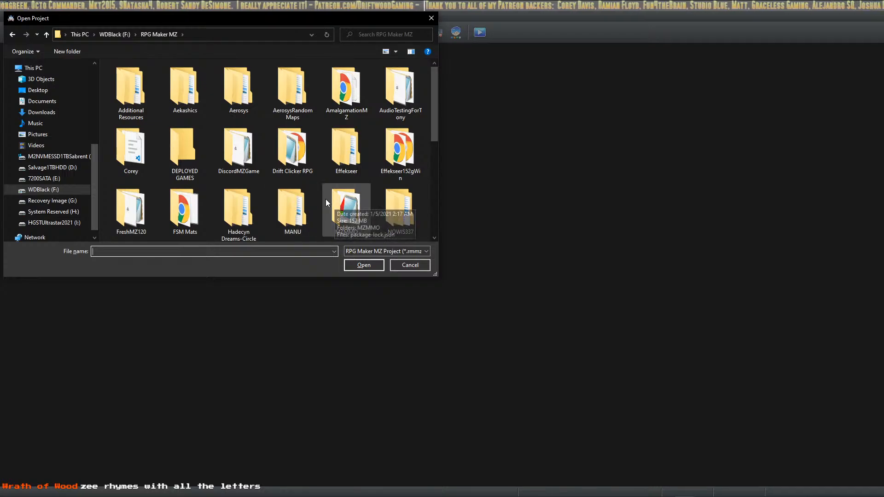
{"action": "scroll", "coordinate": [325, 201], "scroll_direction": "down", "scroll_amount": 5}
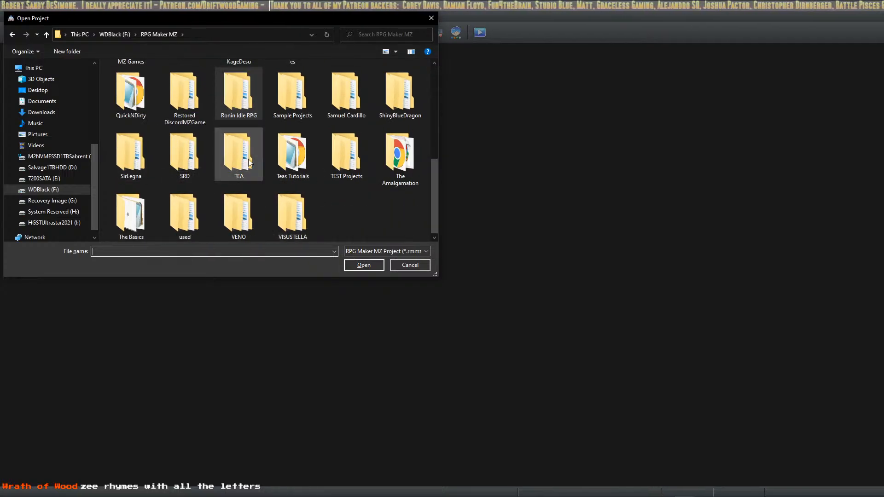
{"action": "scroll", "coordinate": [270, 156], "scroll_direction": "up", "scroll_amount": 1}
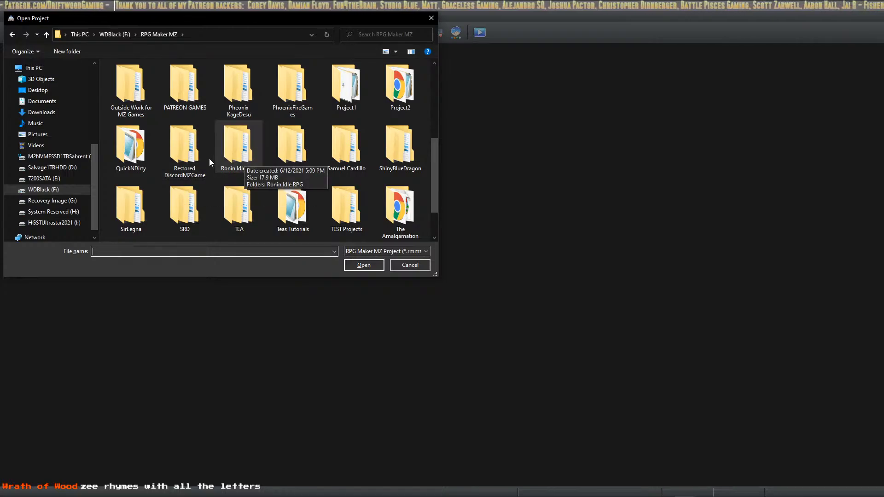
{"action": "scroll", "coordinate": [195, 134], "scroll_direction": "up", "scroll_amount": 3}
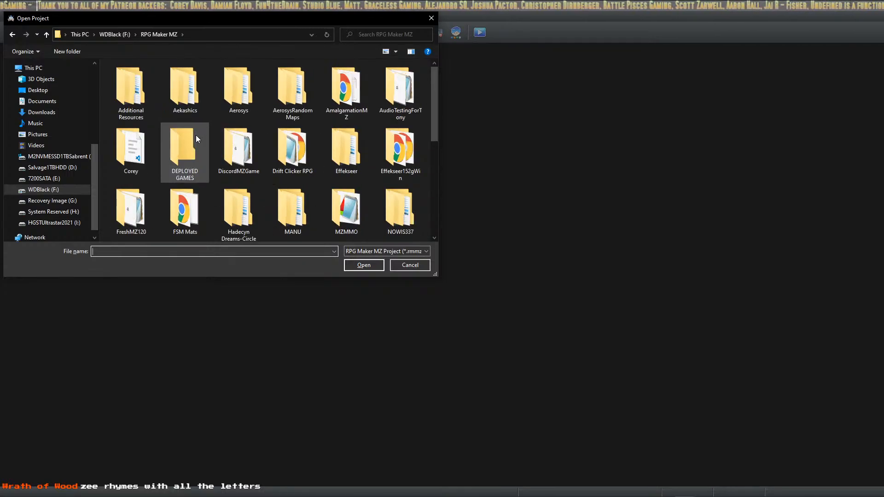
{"action": "double_click", "coordinate": [346, 96]}
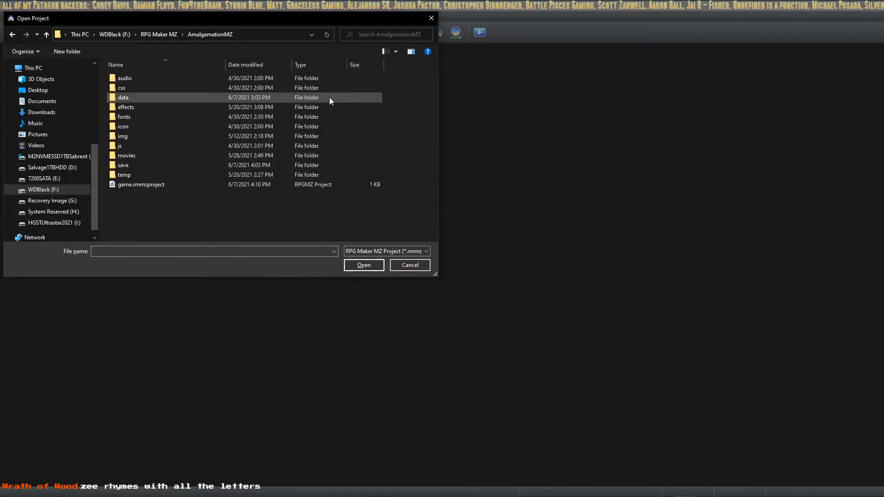
{"action": "double_click", "coordinate": [156, 184]}
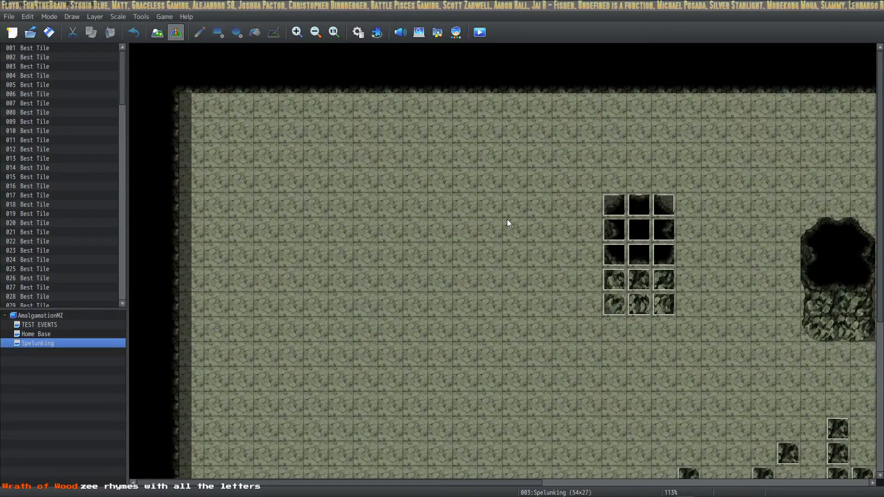
Examine the overall layout of the Spelunking map.
{"action": "mouse_move", "coordinate": [382, 195]}
{"action": "middle_mouse_down"}
{"action": "mouse_move", "coordinate": [485, 257]}
{"action": "mouse_move", "coordinate": [526, 162]}
{"action": "mouse_move", "coordinate": [384, 166]}
{"action": "mouse_move", "coordinate": [537, 363]}
{"action": "mouse_move", "coordinate": [648, 228]}
{"action": "mouse_move", "coordinate": [404, 214]}
{"action": "mouse_move", "coordinate": [480, 253]}
{"action": "mouse_move", "coordinate": [360, 81]}
{"action": "middle_mouse_up"}
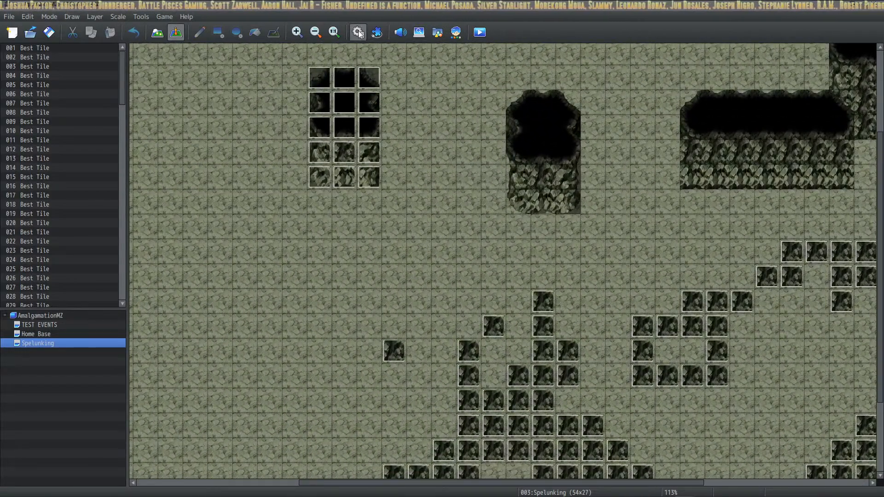
{"action": "left_click", "coordinate": [315, 32]}
{"action": "left_click", "coordinate": [316, 32]}
{"action": "left_click", "coordinate": [316, 31]}
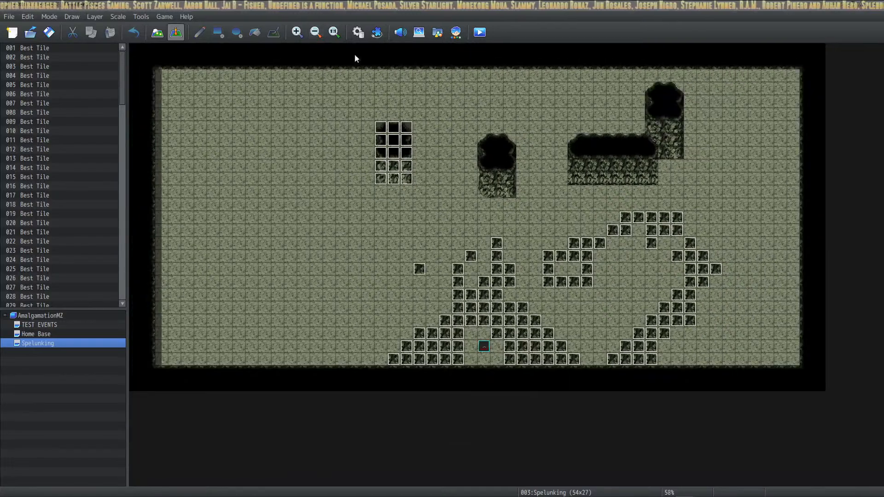
{"action": "left_click", "coordinate": [296, 32]}
{"action": "mouse_move", "coordinate": [537, 170]}
{"action": "middle_mouse_down"}
{"action": "mouse_move", "coordinate": [509, 202]}
{"action": "mouse_move", "coordinate": [570, 146]}
{"action": "mouse_move", "coordinate": [468, 179]}
{"action": "mouse_move", "coordinate": [655, 180]}
{"action": "mouse_move", "coordinate": [392, 215]}
{"action": "mouse_move", "coordinate": [581, 118]}
{"action": "mouse_move", "coordinate": [614, 180]}
{"action": "middle_mouse_up"}
{"action": "left_click", "coordinate": [315, 32]}
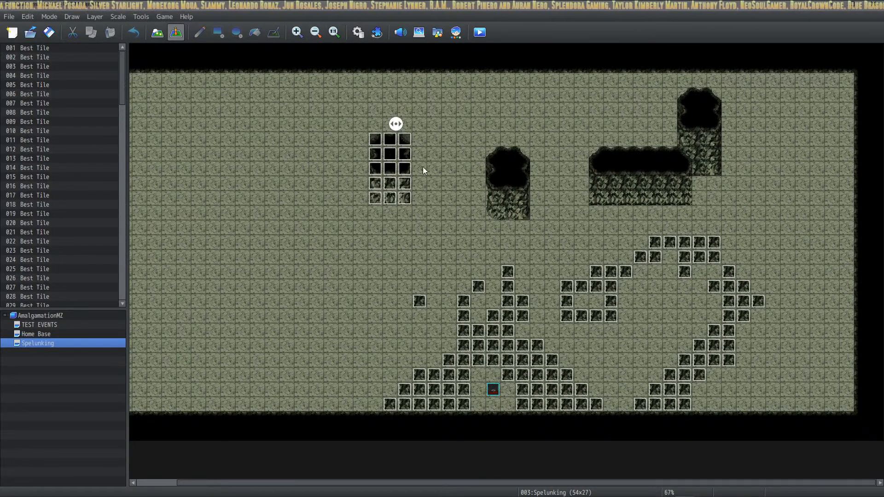
{"action": "left_click", "coordinate": [315, 32]}
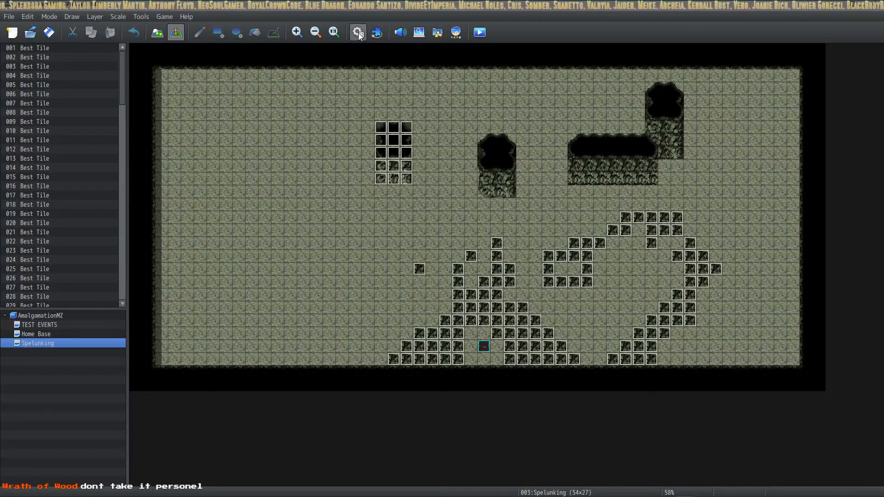
Open the AmalgamationMZ project folder, look inside its effects folder and copy that folder.
{"action": "left_click", "coordinate": [171, 19]}
{"action": "left_click", "coordinate": [175, 46]}
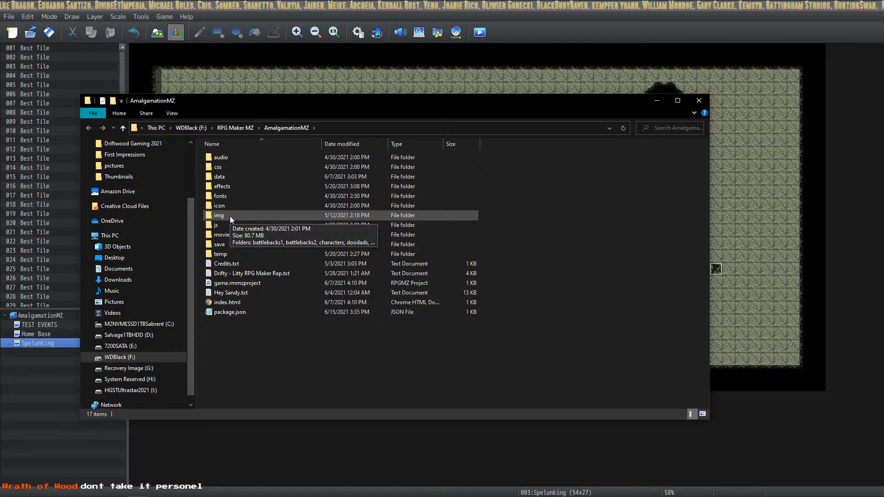
{"action": "double_click", "coordinate": [235, 186]}
{"action": "left_click", "coordinate": [287, 128]}
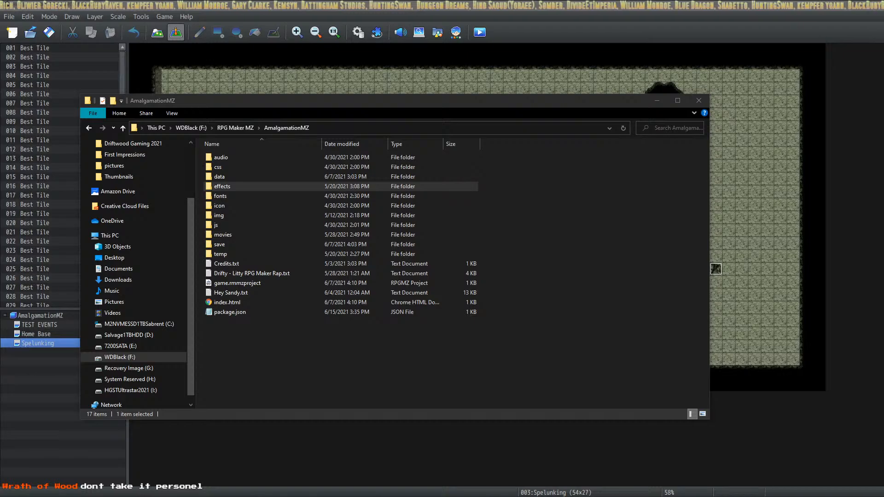
Check the Ronin Idle RPG project's effects folder, then paste the copied effects folder into that project's main folder.
{"action": "left_click_drag", "start_coordinate": [439, 230], "coordinate": [692, 142]}
{"action": "left_click", "coordinate": [374, 226]}
{"action": "double_click", "coordinate": [374, 226]}
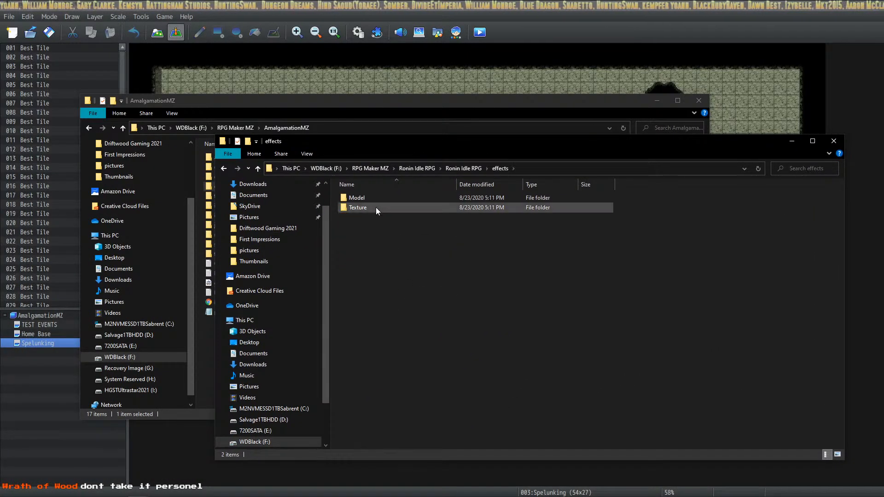
{"action": "left_click", "coordinate": [465, 167]}
{"action": "left_click", "coordinate": [455, 356]}
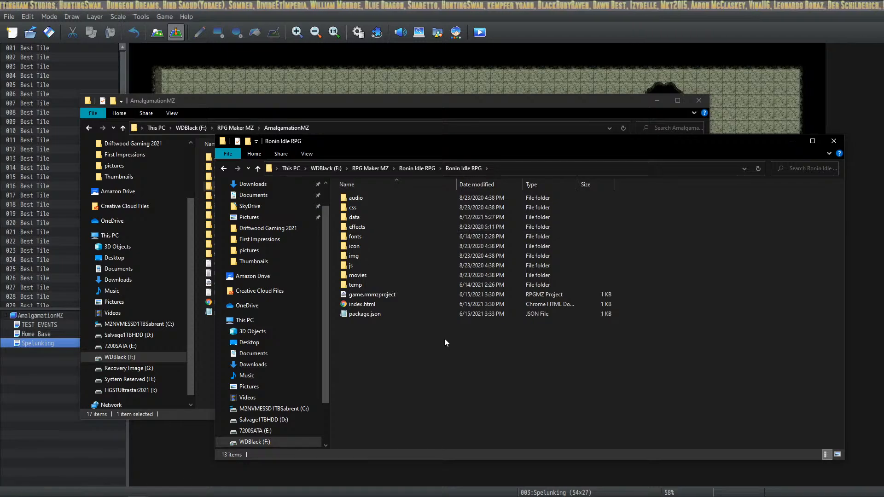
{"action": "key", "text": "ctrl+v"}
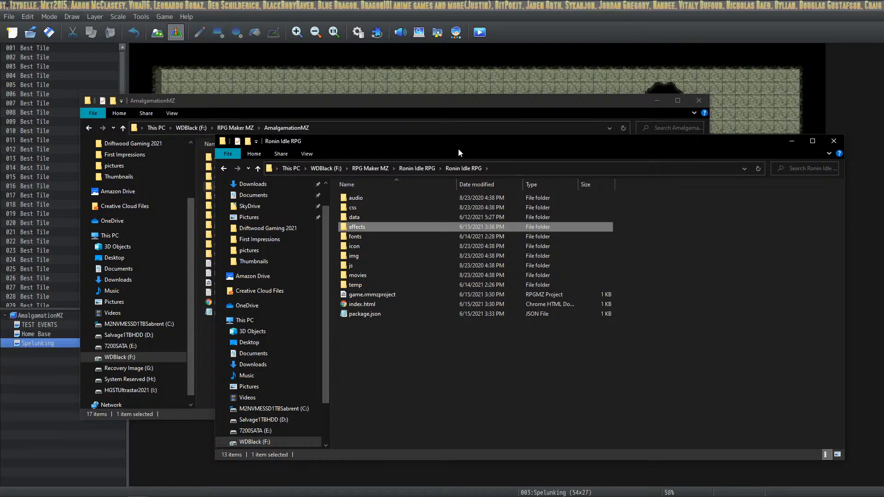
Minimize the AmalgamationMZ folder window and switch back to the AmalgamationMZ project in the editor.
{"action": "left_click", "coordinate": [268, 105]}
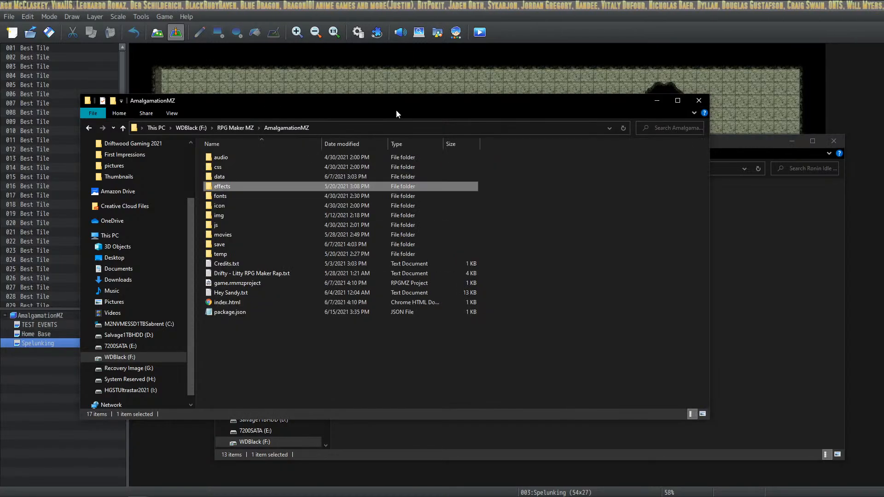
{"action": "left_click", "coordinate": [659, 101]}
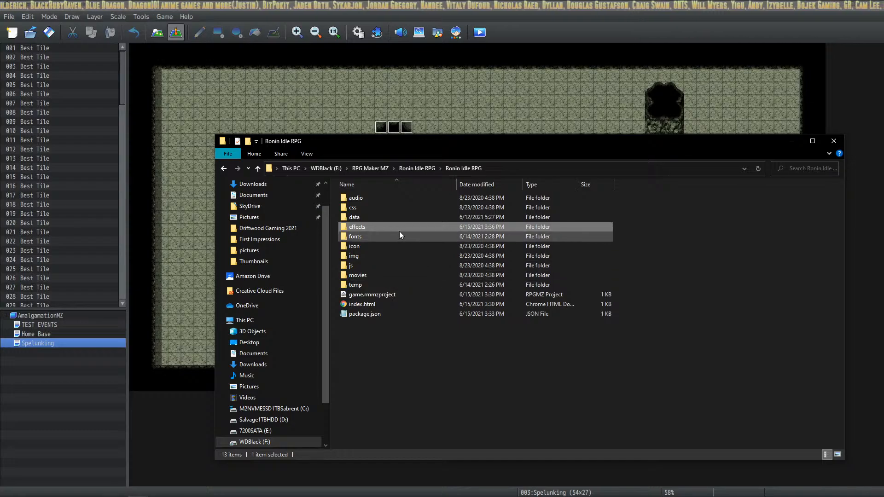
{"action": "double_click", "coordinate": [366, 228]}
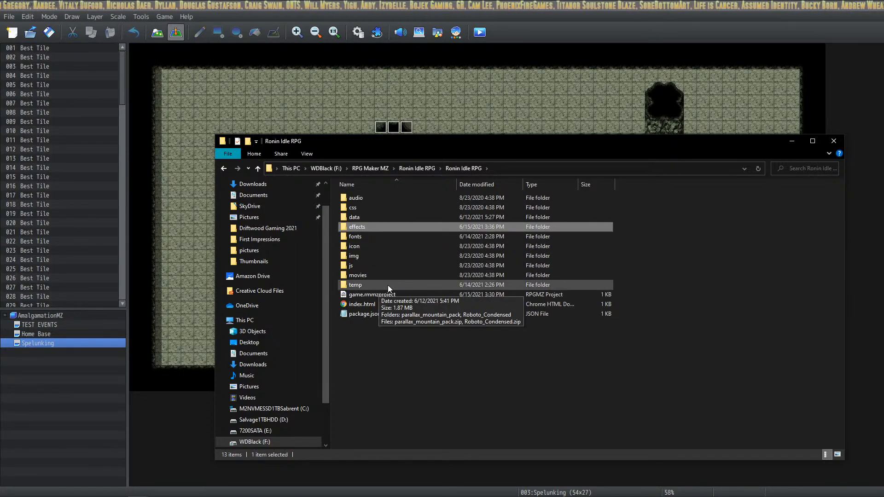
{"action": "key", "text": "alt+Tab"}
{"action": "key", "text": "alt+Tab"}
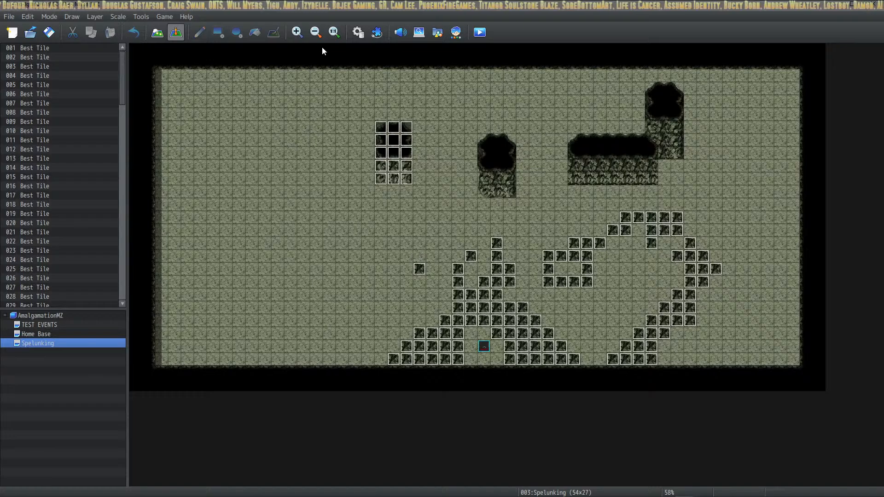
Open the AmalgamationMZ database's animations and select entry 0200, EVFX03_20_TerminusStrike, as the end of the range to copy.
{"action": "key", "text": "F9"}
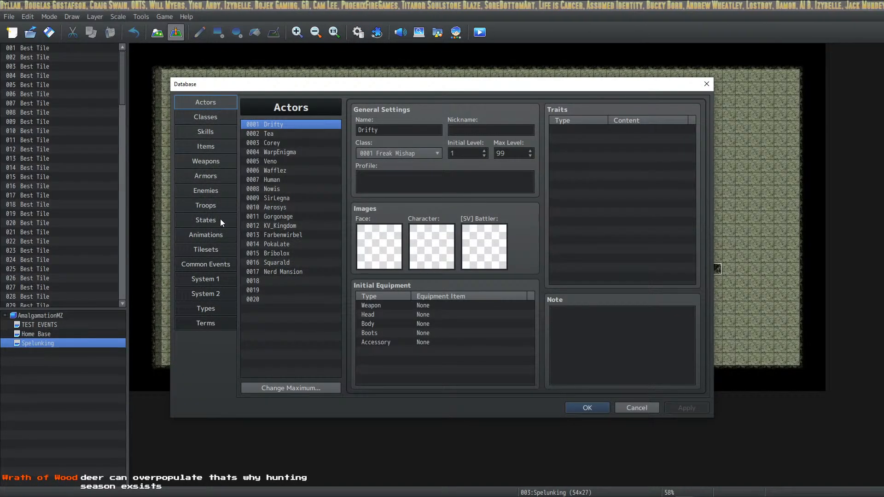
{"action": "left_click", "coordinate": [214, 234]}
{"action": "scroll", "coordinate": [284, 171], "scroll_direction": "down", "scroll_amount": 5}
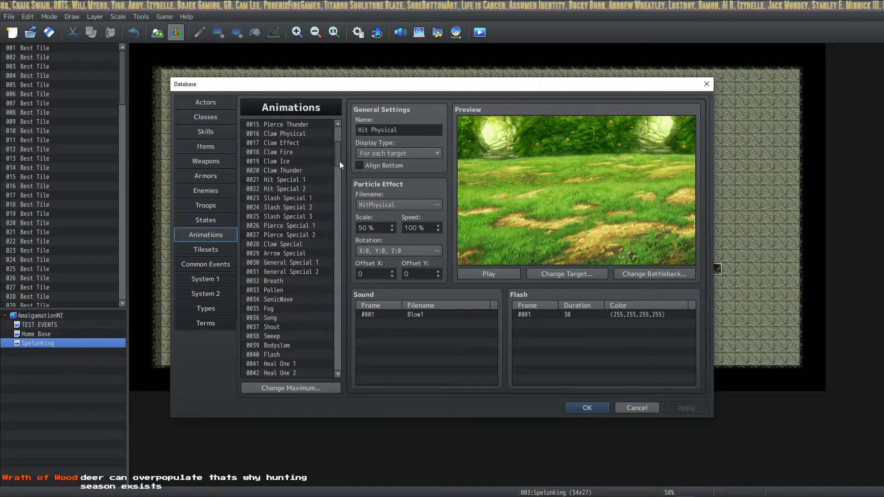
{"action": "left_click_drag", "start_coordinate": [339, 161], "coordinate": [339, 317]}
{"action": "left_click", "coordinate": [299, 237]}
{"action": "left_click", "coordinate": [306, 286], "text": "shift"}
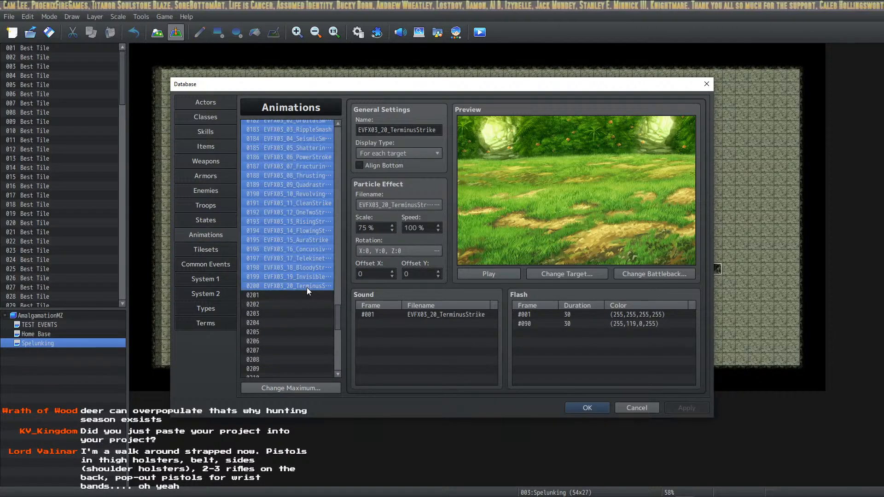
{"action": "left_click", "coordinate": [306, 287]}
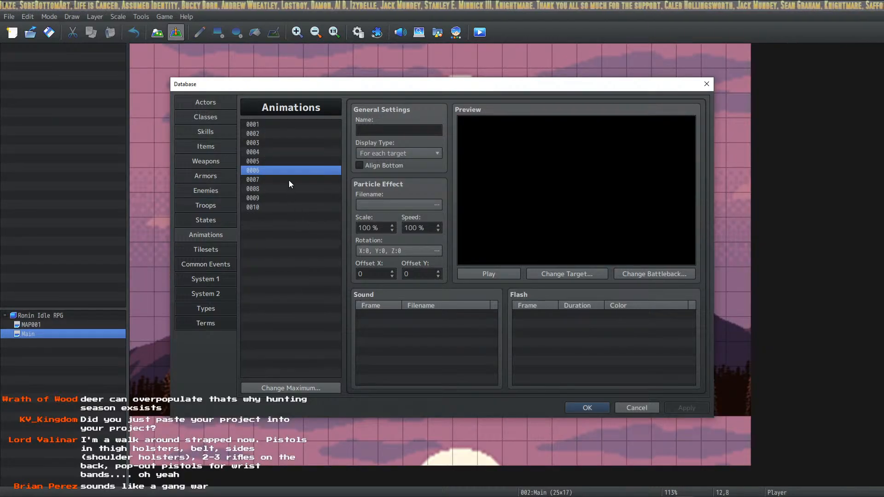
Raise the maximum number of animations in the Ronin Idle RPG database to 100 and select entry 0001.
{"action": "left_click", "coordinate": [287, 388]}
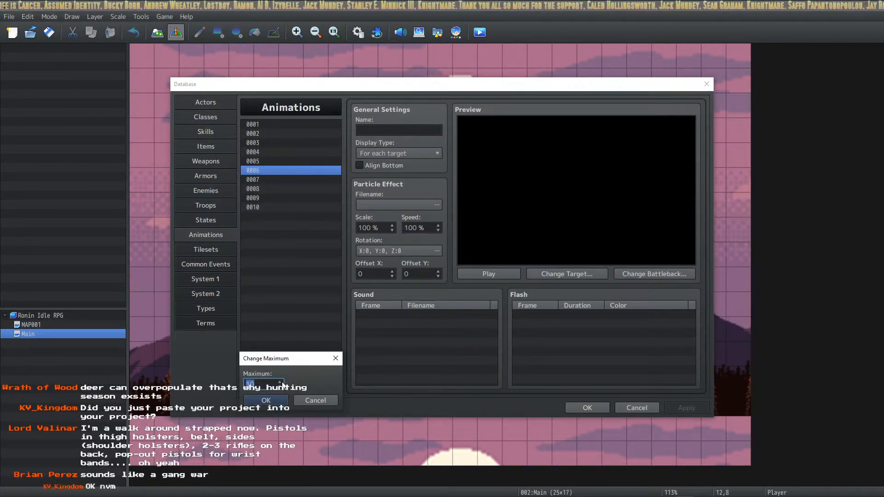
{"action": "left_click", "coordinate": [282, 383]}
{"action": "type", "text": "0"}
{"action": "key", "text": "Return"}
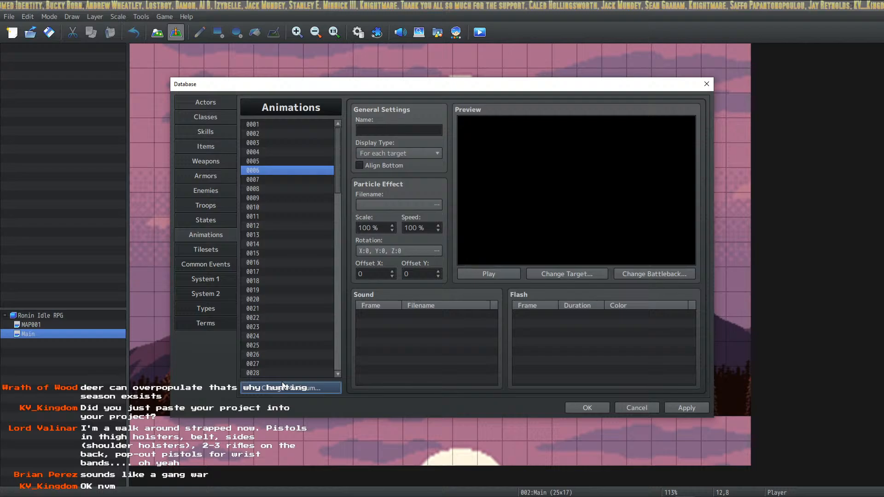
{"action": "left_click", "coordinate": [286, 124]}
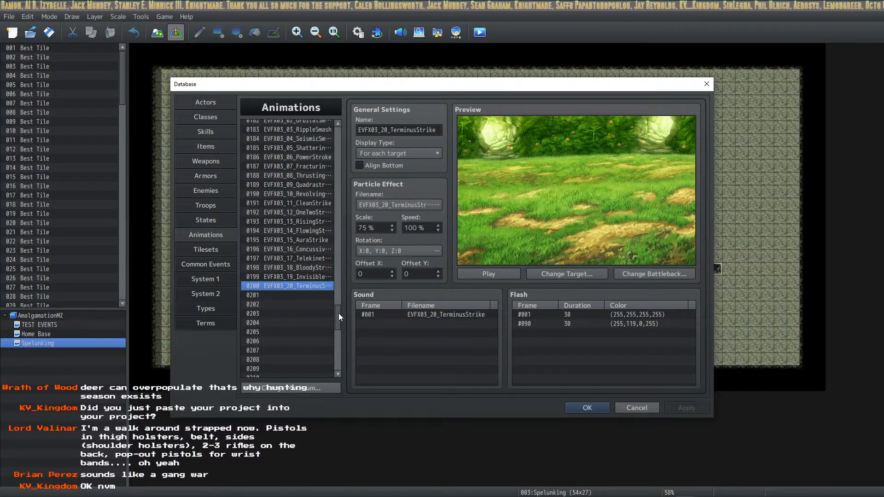
Copy animations 0141 EE01_01 Restore through 0200 EVFX03_20_TerminusStrike from AmalgamationMZ and paste them into Ronin Idle RPG starting at entry 0001.
{"action": "left_click_drag", "start_coordinate": [339, 313], "coordinate": [338, 254]}
{"action": "left_click", "coordinate": [301, 238], "text": "shift"}
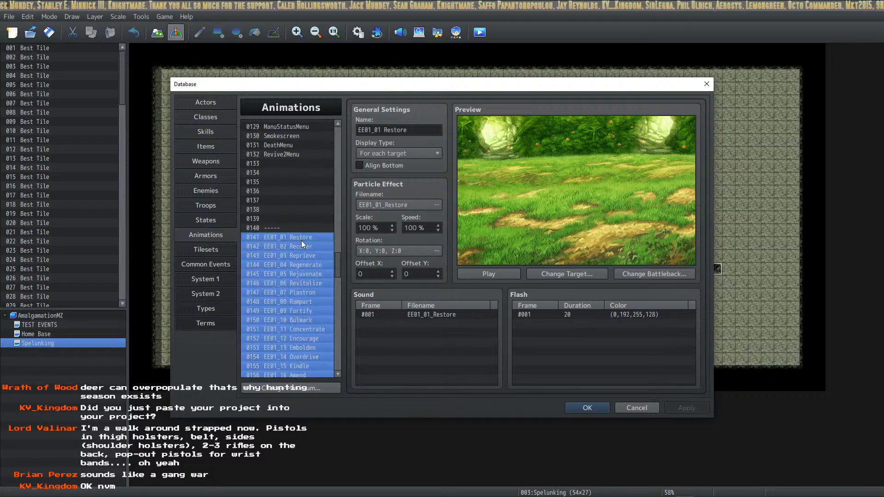
{"action": "right_click", "coordinate": [302, 237]}
{"action": "left_click", "coordinate": [328, 245]}
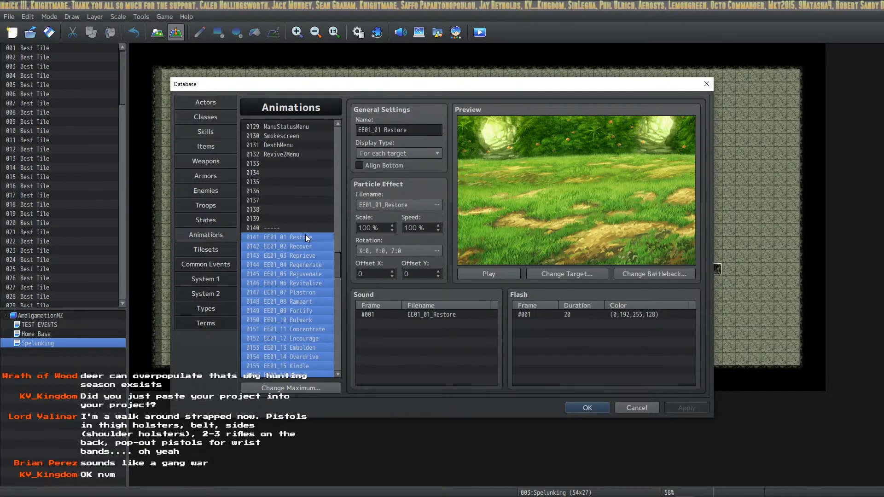
{"action": "right_click", "coordinate": [305, 234]}
{"action": "left_click", "coordinate": [315, 242]}
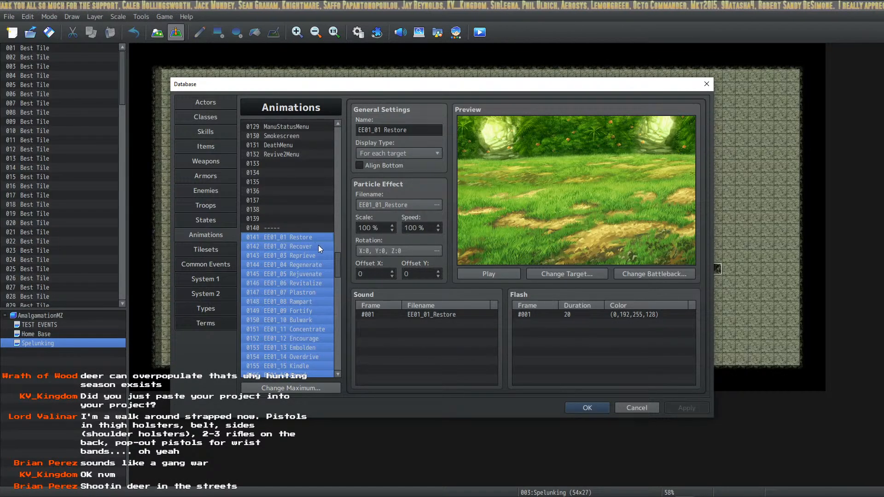
{"action": "key", "text": "alt+Tab"}
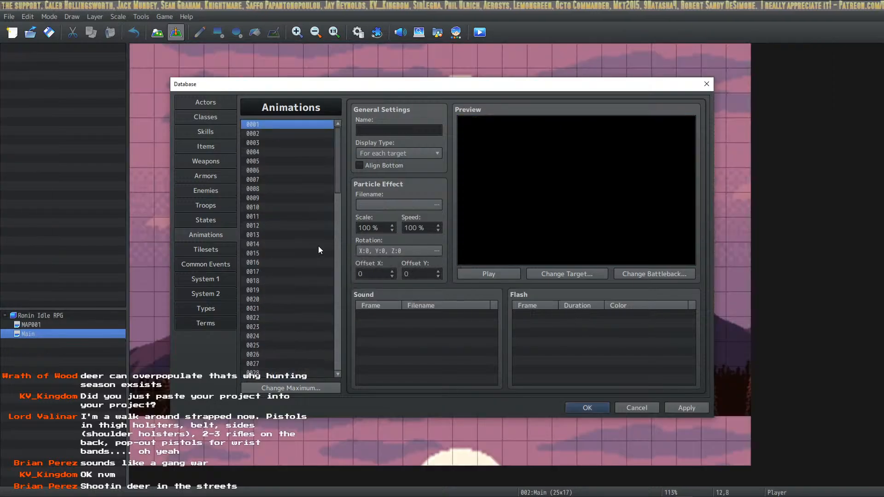
{"action": "key", "text": "ctrl+v"}
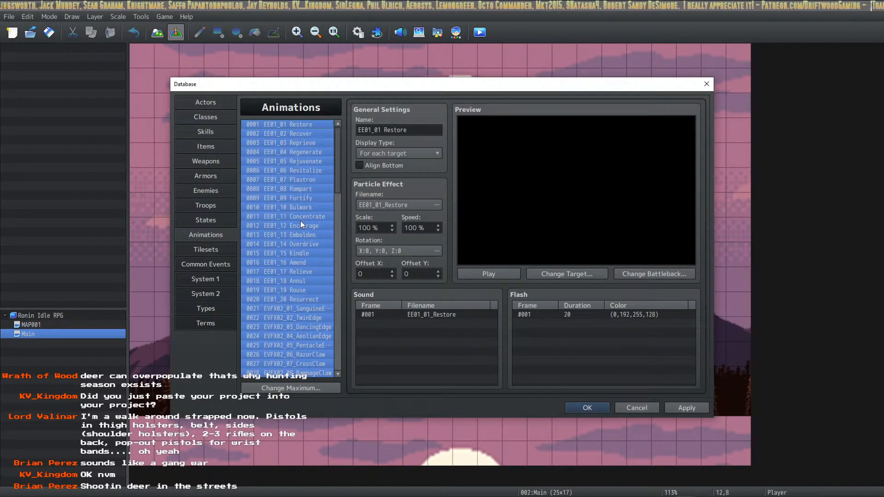
Check the pasted animations down to EVFX03_20_TerminusStrike and apply the Ronin Idle RPG database changes.
{"action": "left_click", "coordinate": [295, 272]}
{"action": "scroll", "coordinate": [300, 261], "scroll_direction": "down", "scroll_amount": 9}
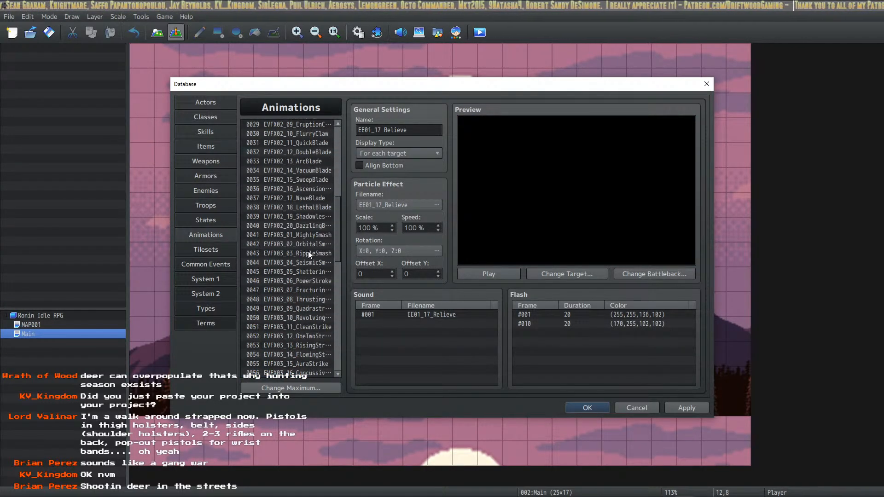
{"action": "scroll", "coordinate": [308, 250], "scroll_direction": "down", "scroll_amount": 4}
{"action": "left_click", "coordinate": [299, 290]}
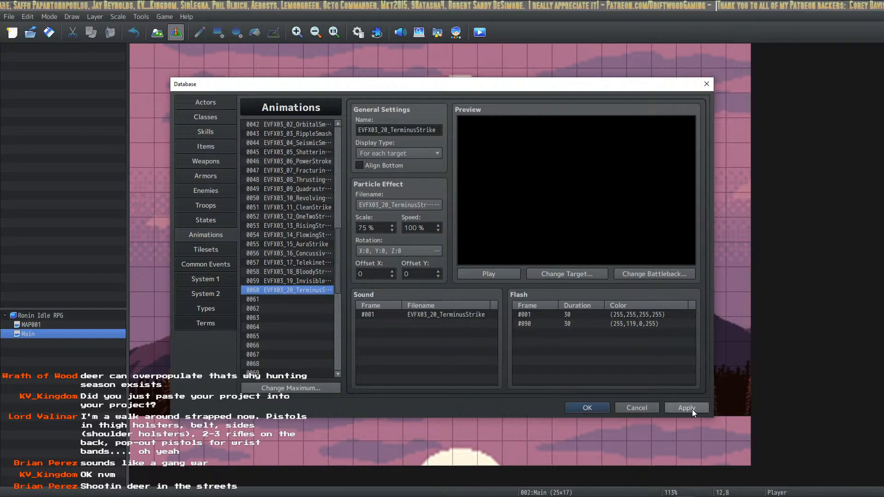
Preview the EVFX03_14_FlowingStrike animation in Ronin Idle RPG and close the AmalgamationMZ database.
{"action": "left_click", "coordinate": [318, 236]}
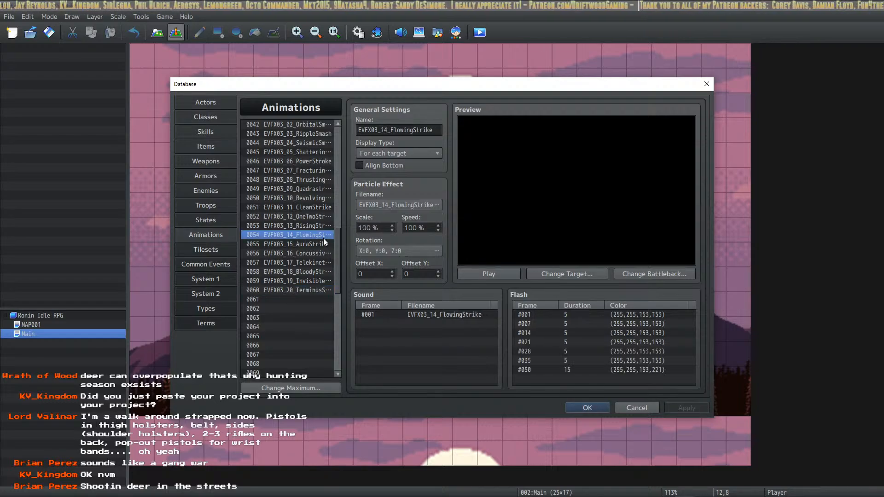
{"action": "left_click", "coordinate": [501, 274]}
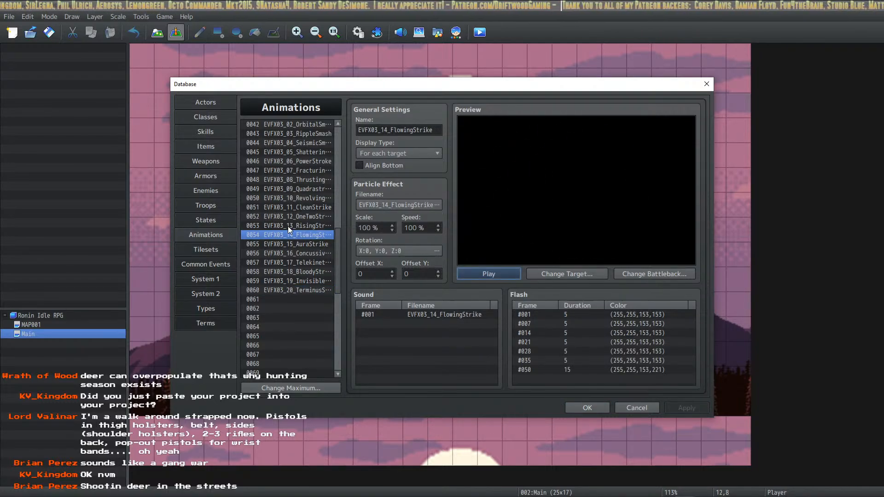
{"action": "scroll", "coordinate": [304, 227], "scroll_direction": "up", "scroll_amount": 2}
{"action": "scroll", "coordinate": [321, 227], "scroll_direction": "up", "scroll_amount": 12}
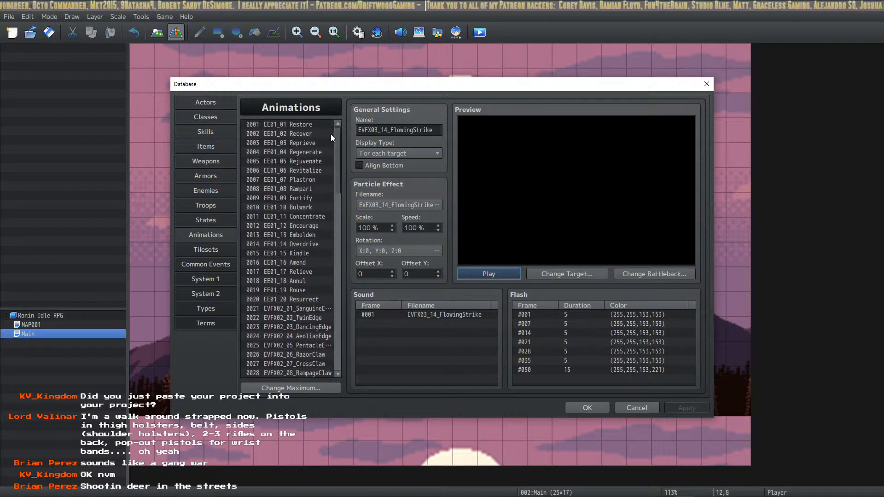
{"action": "left_click", "coordinate": [302, 126]}
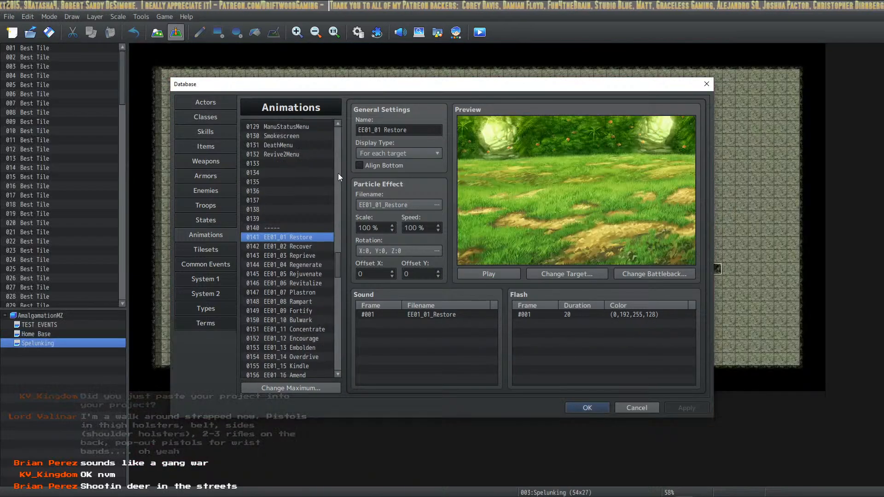
{"action": "left_click", "coordinate": [604, 407]}
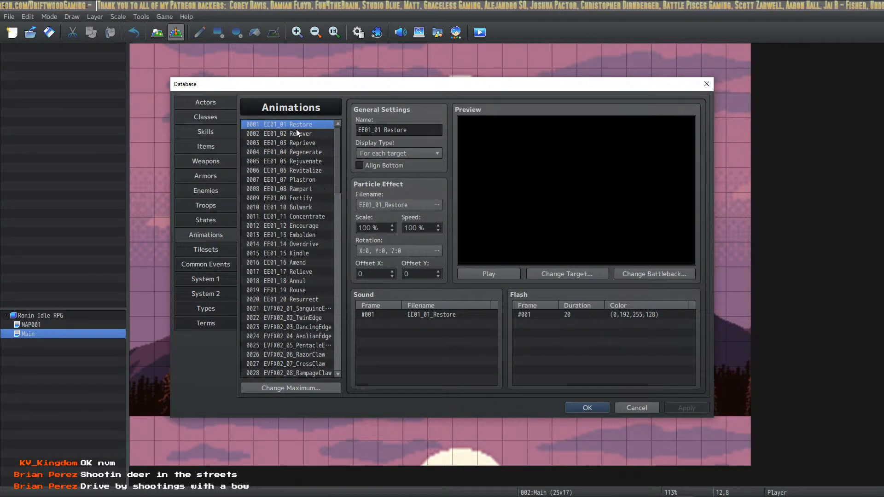
Preview the pasted EE01 animations Revitalize, Embolden, Resurrect and Rouse in the Ronin Idle RPG database.
{"action": "left_click", "coordinate": [289, 171]}
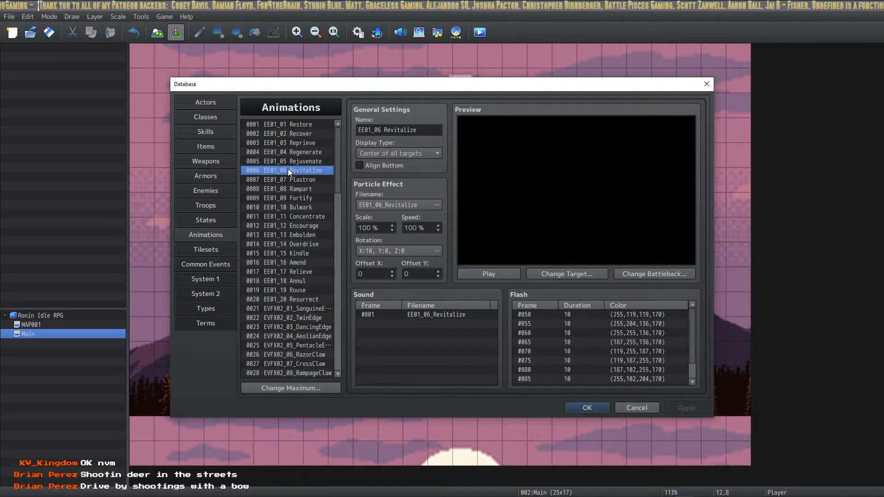
{"action": "left_click", "coordinate": [496, 275]}
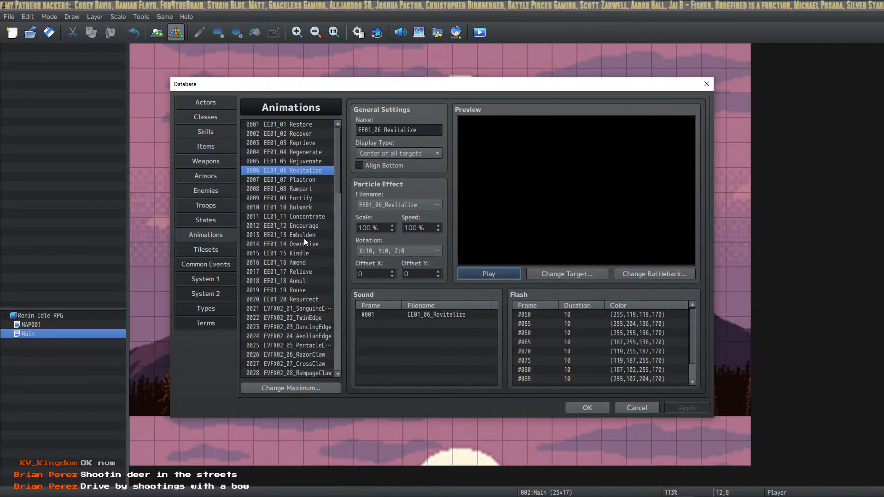
{"action": "left_click", "coordinate": [304, 236]}
{"action": "left_click", "coordinate": [502, 278]}
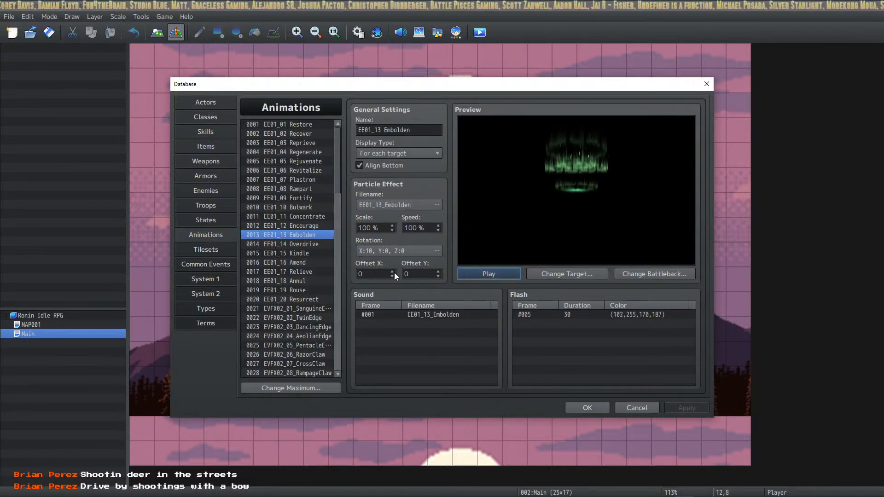
{"action": "left_click", "coordinate": [300, 280]}
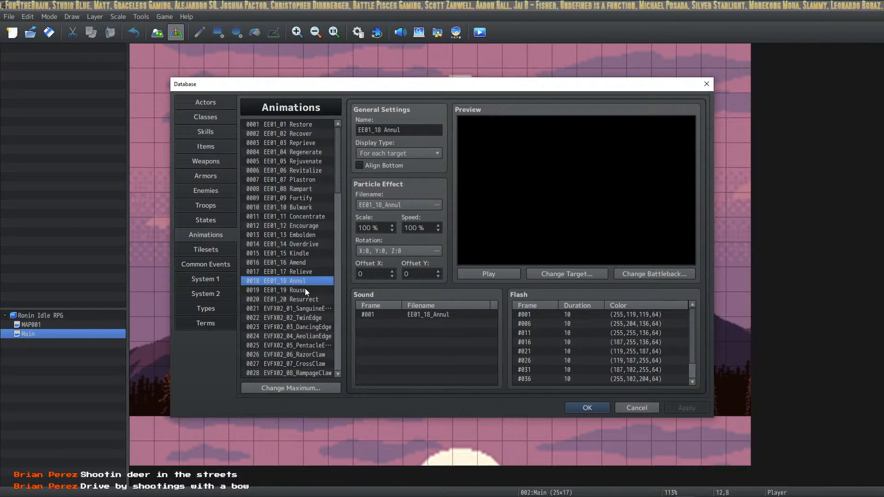
{"action": "left_click", "coordinate": [296, 299]}
{"action": "left_click", "coordinate": [483, 275]}
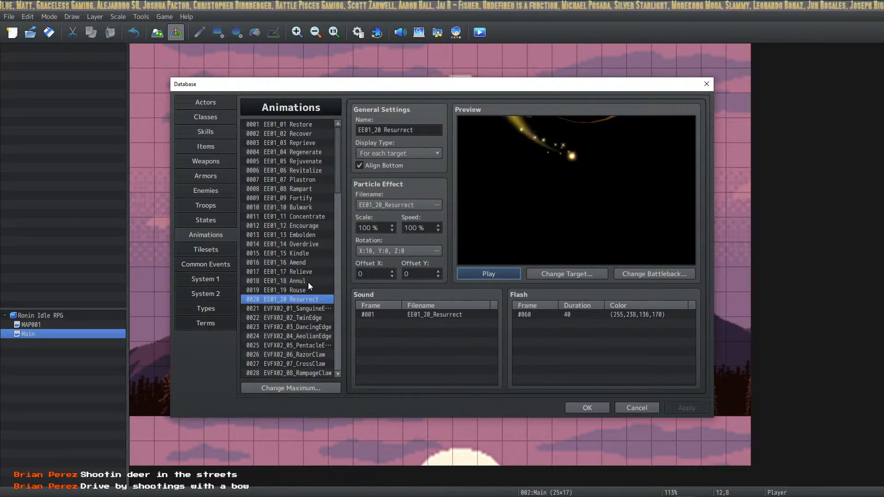
{"action": "left_click", "coordinate": [304, 290]}
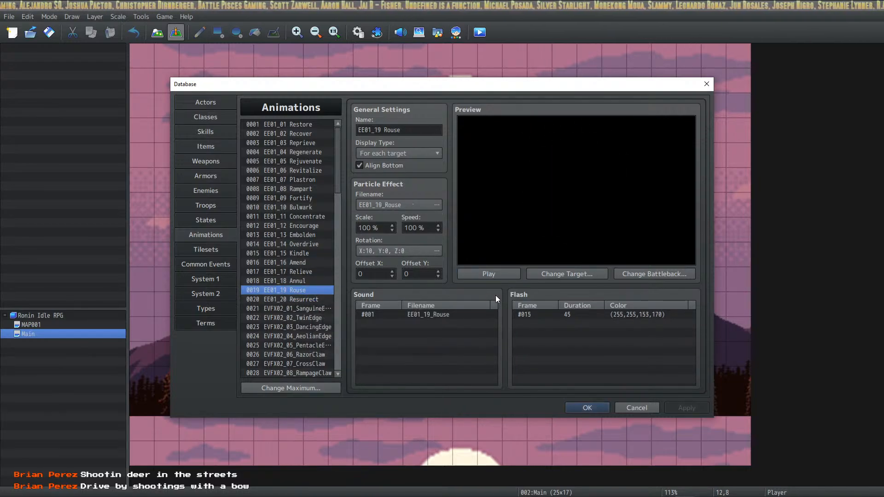
{"action": "left_click", "coordinate": [490, 274]}
Preview the pasted EVFX02 animations DancingEdge, AeolianEdge, PentacleEdge and RazorClaw.
{"action": "left_click", "coordinate": [297, 328]}
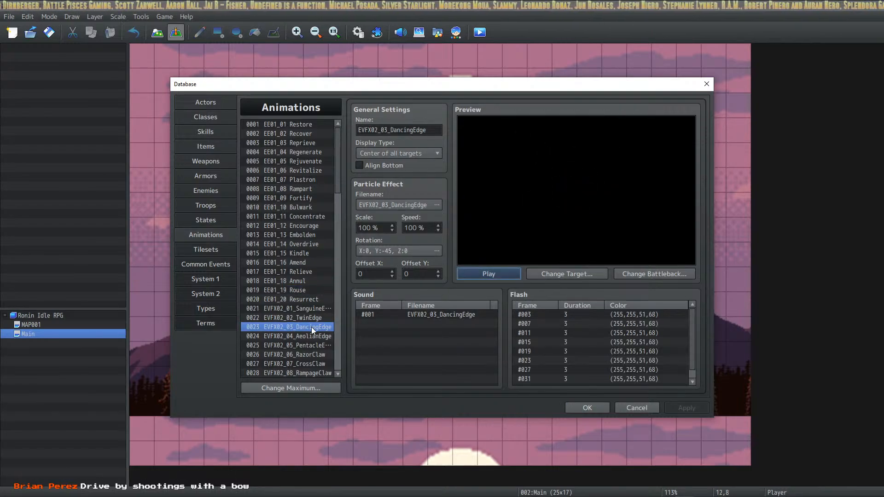
{"action": "left_click", "coordinate": [311, 336]}
{"action": "left_click", "coordinate": [502, 276]}
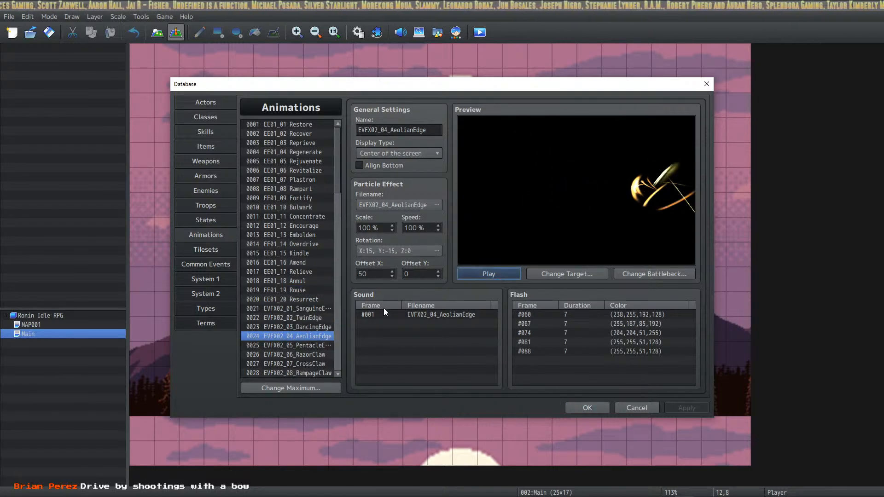
{"action": "left_click", "coordinate": [302, 345]}
{"action": "left_click", "coordinate": [490, 274]}
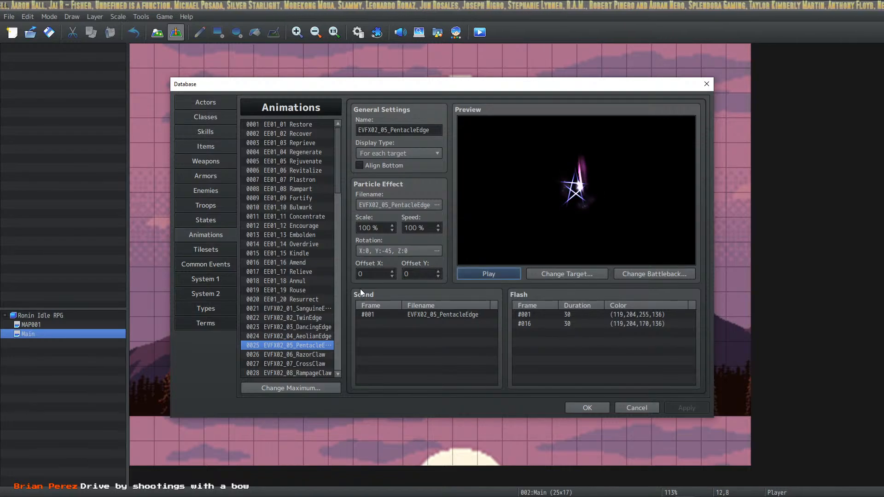
{"action": "left_click", "coordinate": [306, 353]}
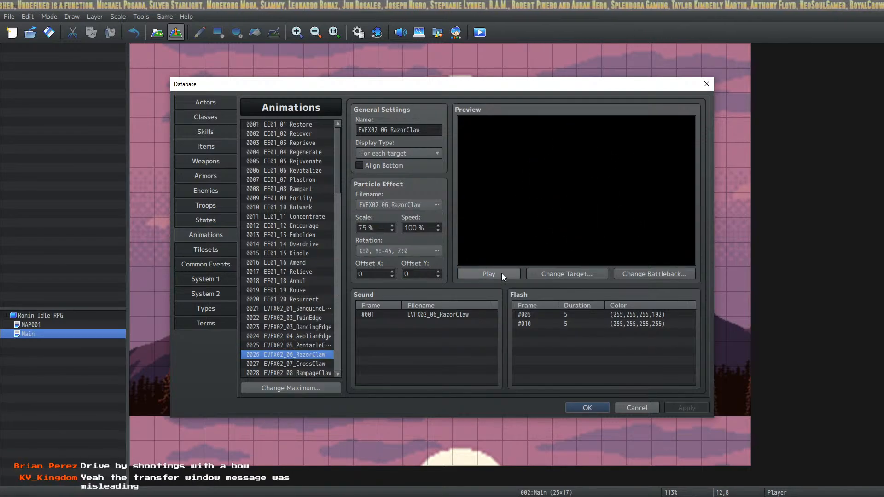
{"action": "left_click", "coordinate": [502, 273]}
Preview the EVFX02 animations CrossClaw, RampageClaw, FlurryClaw and QuickBlade.
{"action": "scroll", "coordinate": [313, 347], "scroll_direction": "down", "scroll_amount": 1}
{"action": "left_click", "coordinate": [316, 335]}
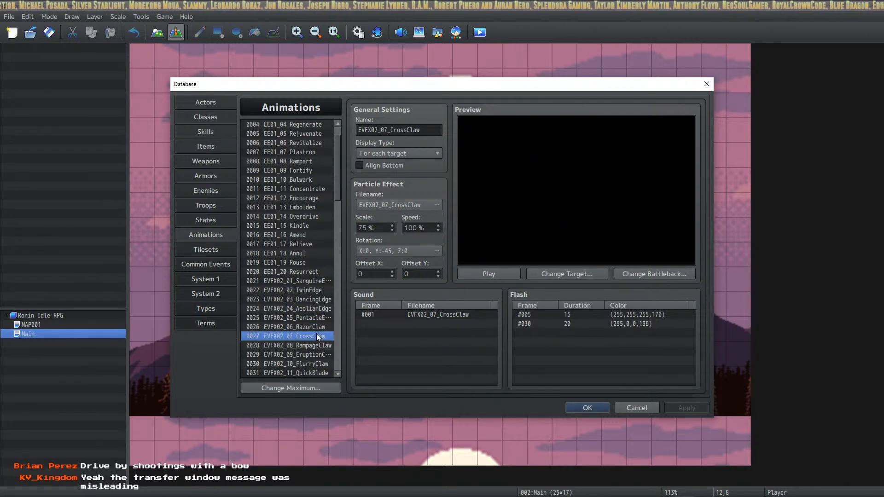
{"action": "left_click", "coordinate": [474, 275]}
{"action": "scroll", "coordinate": [332, 325], "scroll_direction": "down", "scroll_amount": 1}
{"action": "left_click", "coordinate": [324, 318]}
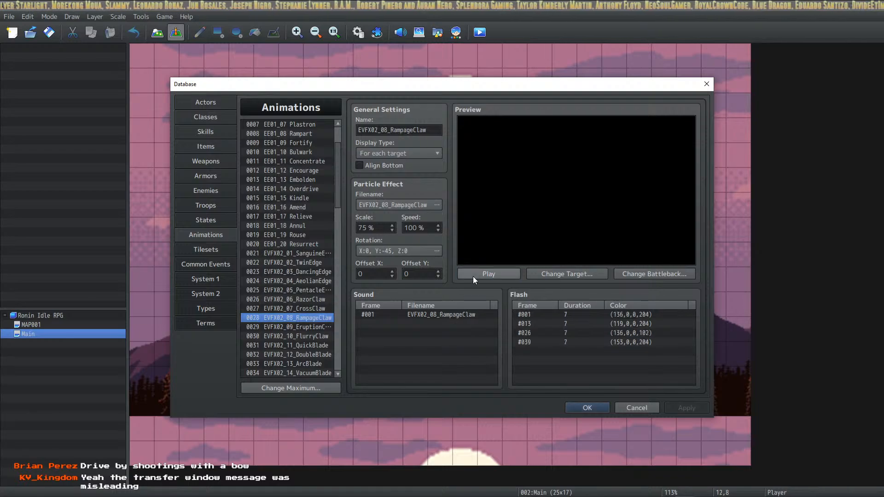
{"action": "left_click", "coordinate": [473, 275]}
{"action": "left_click", "coordinate": [316, 335]}
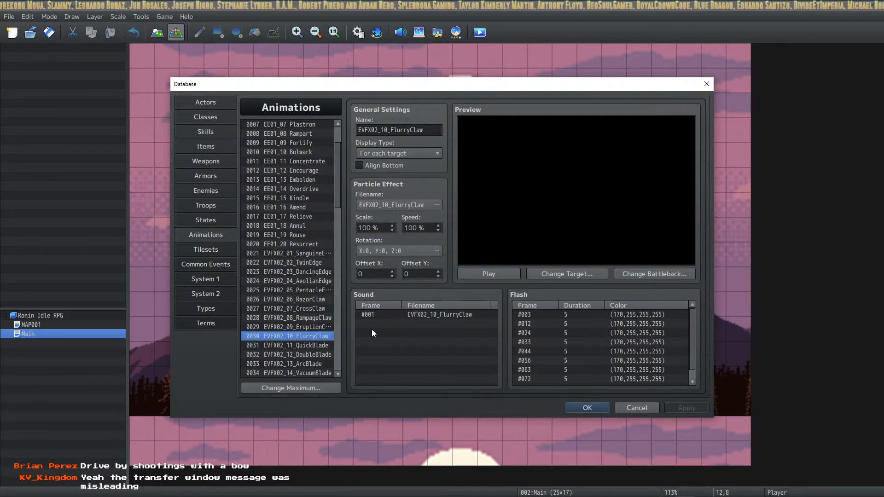
{"action": "left_click", "coordinate": [493, 273]}
{"action": "scroll", "coordinate": [315, 328], "scroll_direction": "down", "scroll_amount": 2}
{"action": "left_click", "coordinate": [314, 299]}
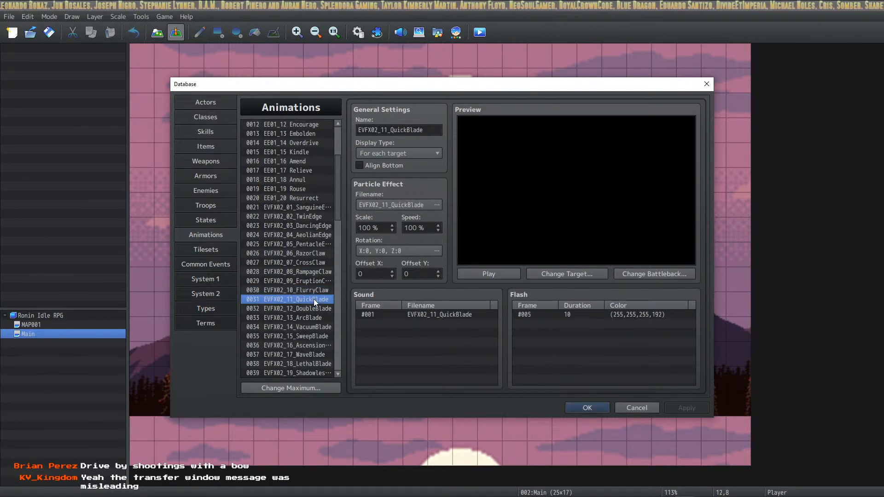
{"action": "left_click", "coordinate": [473, 275]}
{"action": "left_click", "coordinate": [489, 273]}
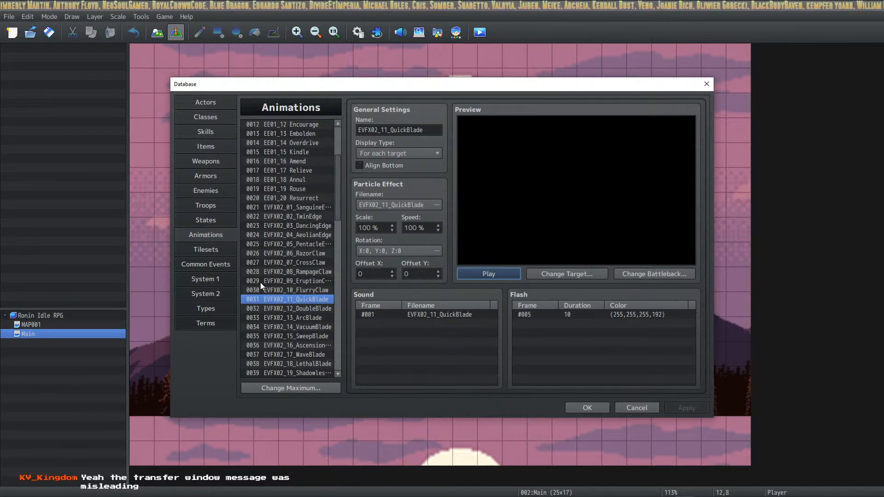
Change the Show Animation command in the KV Common common event to EVFX02_11_QuickBlade on the Player and save the database changes.
{"action": "left_click", "coordinate": [221, 263]}
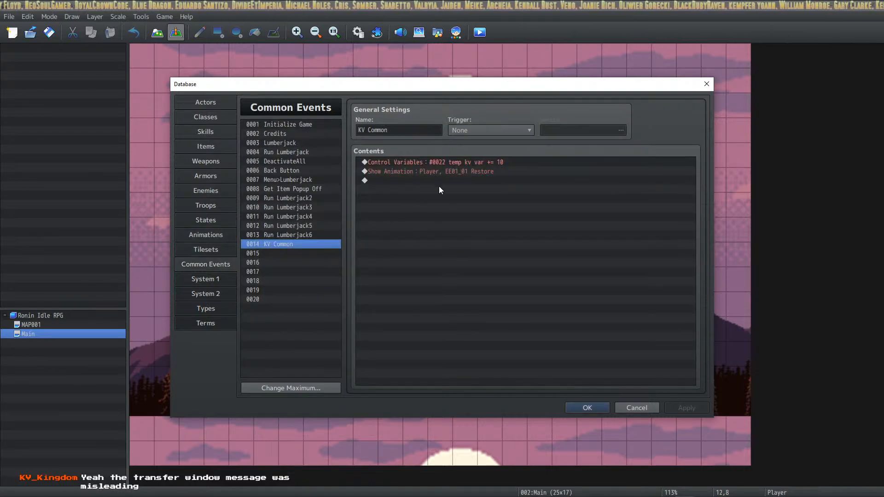
{"action": "right_click", "coordinate": [452, 171]}
{"action": "left_click", "coordinate": [467, 179]}
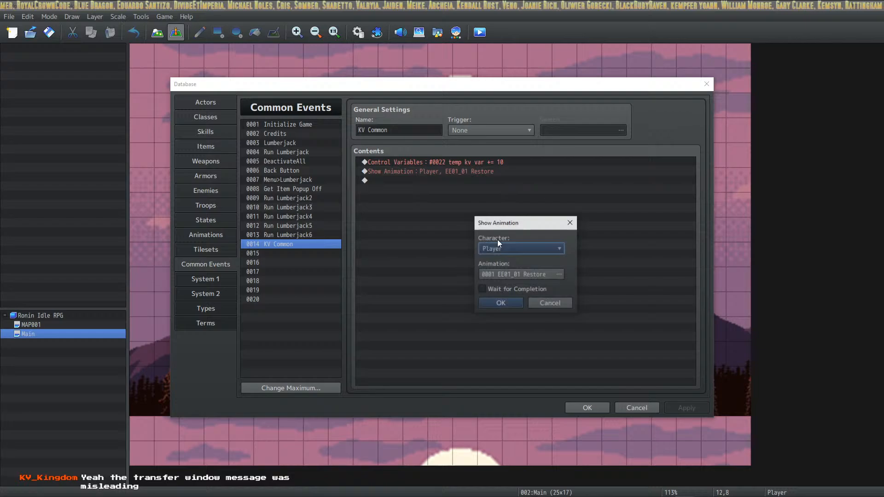
{"action": "left_click", "coordinate": [536, 275]}
{"action": "scroll", "coordinate": [408, 327], "scroll_direction": "down", "scroll_amount": 3}
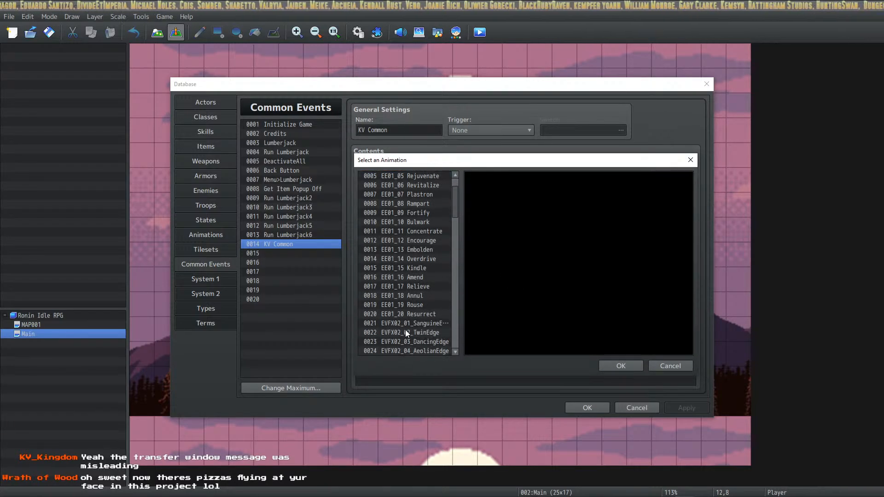
{"action": "scroll", "coordinate": [391, 335], "scroll_direction": "down", "scroll_amount": 2}
{"action": "left_click", "coordinate": [397, 332]}
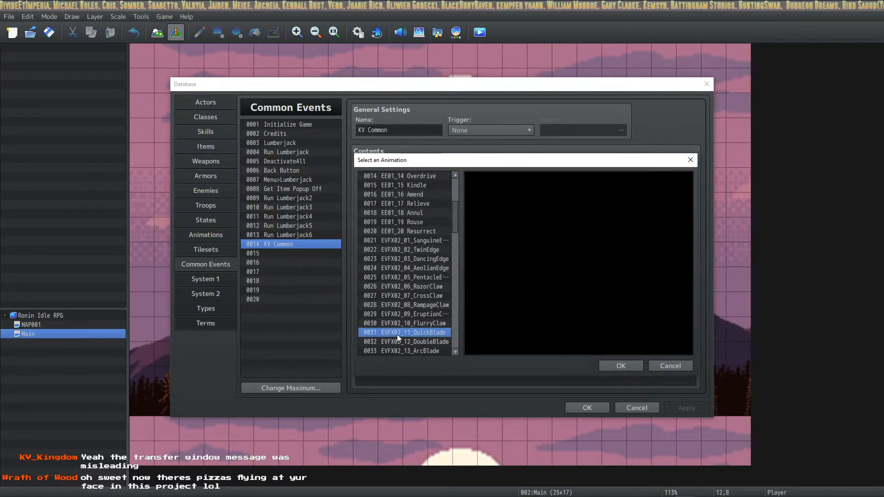
{"action": "left_click", "coordinate": [617, 368]}
{"action": "left_click", "coordinate": [508, 303]}
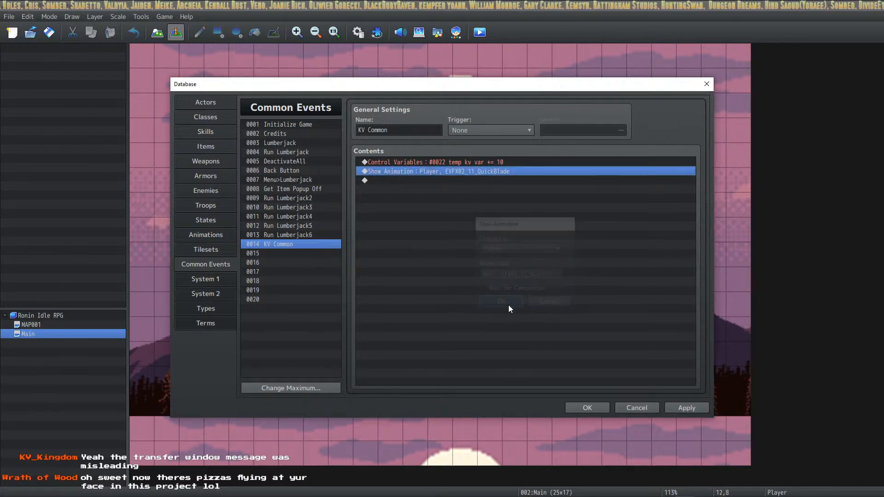
{"action": "left_click", "coordinate": [587, 408]}
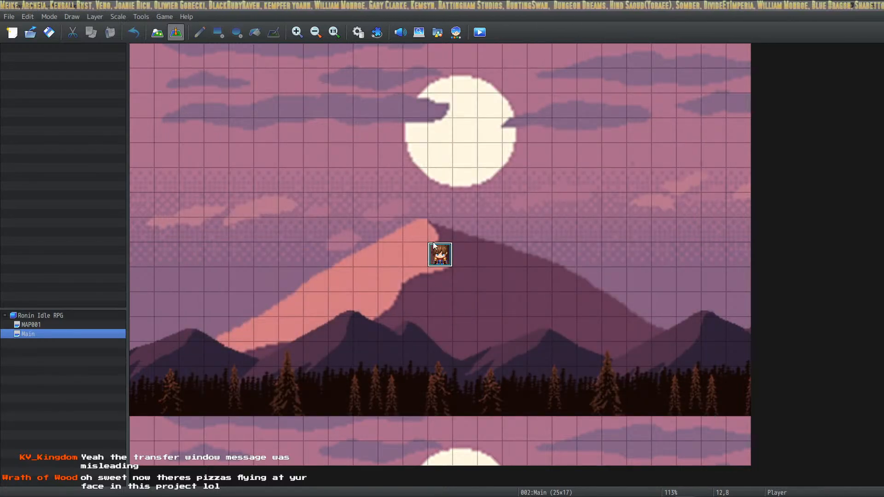
Move the player start position on the Main map up to tile 12,7 and close the playtest still running.
{"action": "left_click_drag", "start_coordinate": [441, 258], "coordinate": [445, 235]}
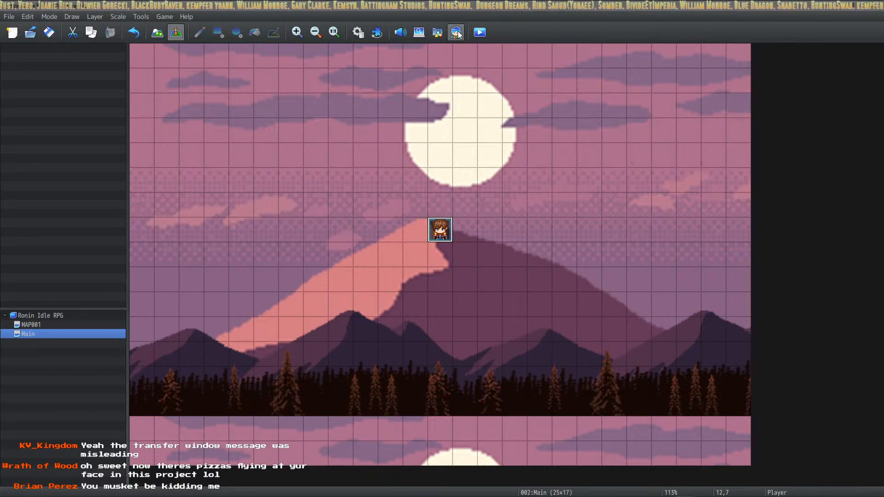
{"action": "left_click", "coordinate": [486, 26]}
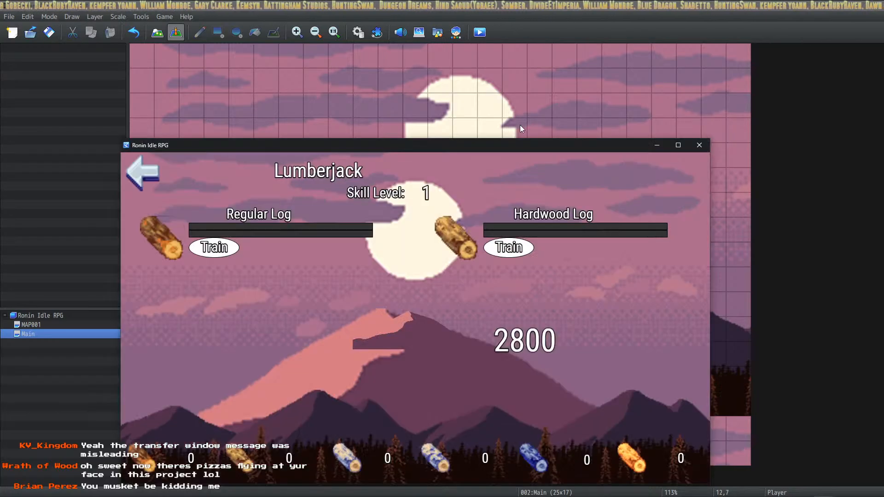
{"action": "left_click", "coordinate": [699, 145]}
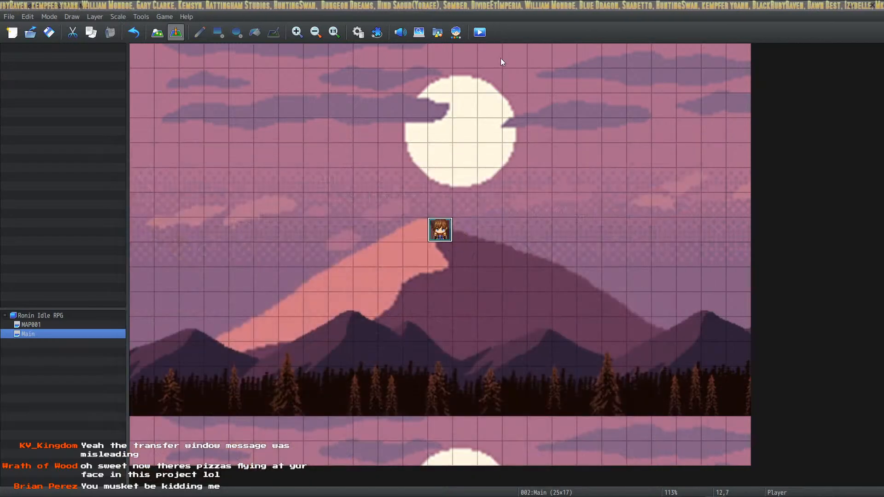
Playtest a new game, trigger the clickable picture on the Lumberjack screen, check the console output, and close the game.
{"action": "left_click", "coordinate": [480, 32]}
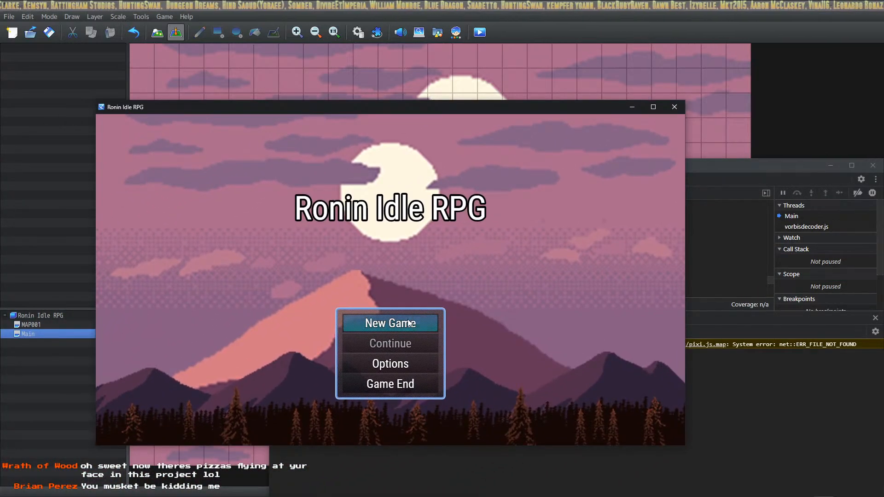
{"action": "left_click", "coordinate": [408, 321]}
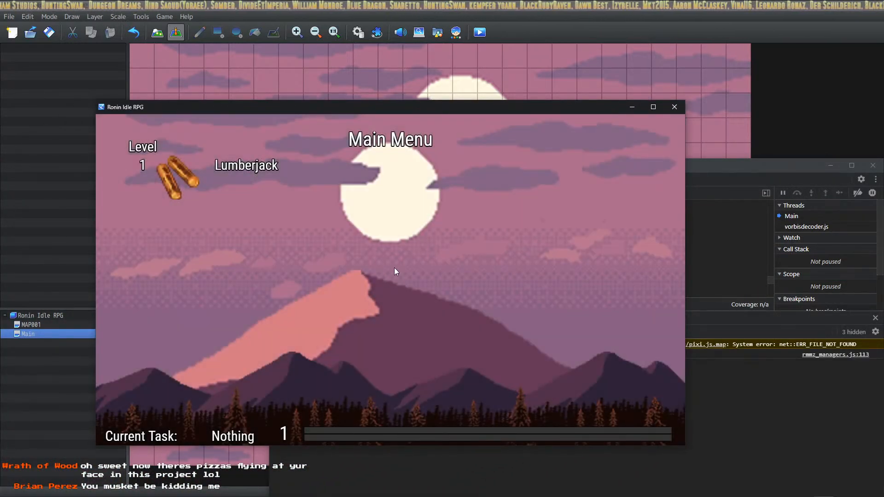
{"action": "left_click", "coordinate": [207, 167]}
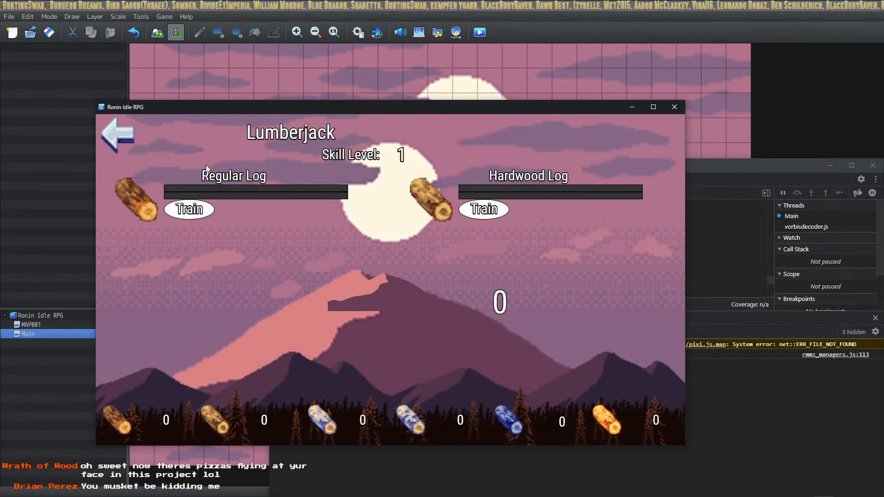
{"action": "left_click", "coordinate": [395, 295]}
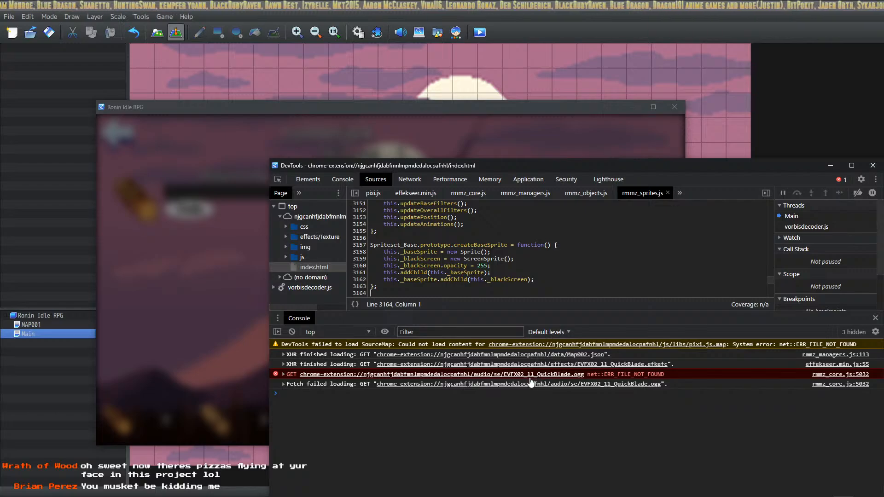
{"action": "left_click", "coordinate": [435, 111]}
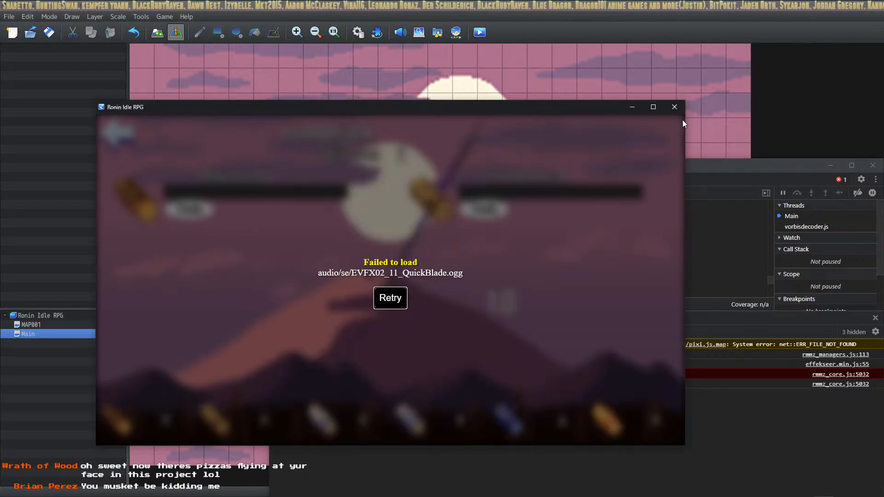
{"action": "left_click", "coordinate": [674, 107]}
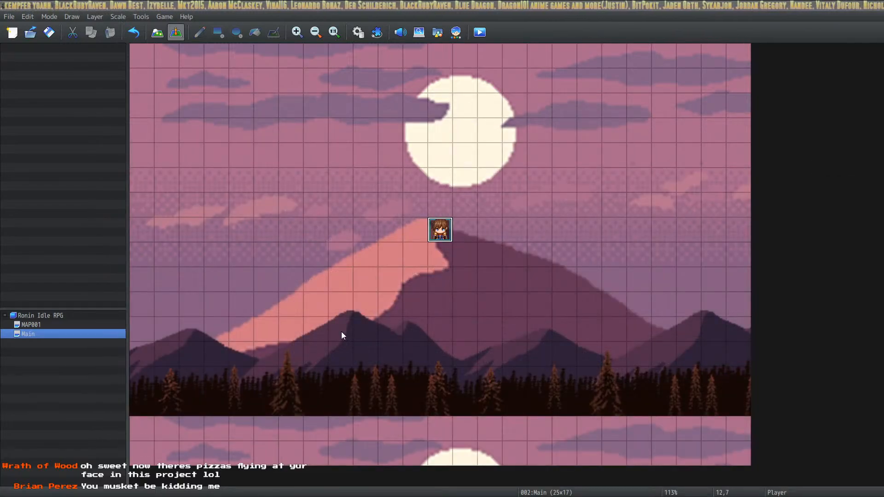
Switch to File Explorer, check the sound effects in AmalgamationMZ's audio folder, and copy its se folder.
{"action": "key", "text": "alt+Tab"}
{"action": "key", "text": "alt+Tab"}
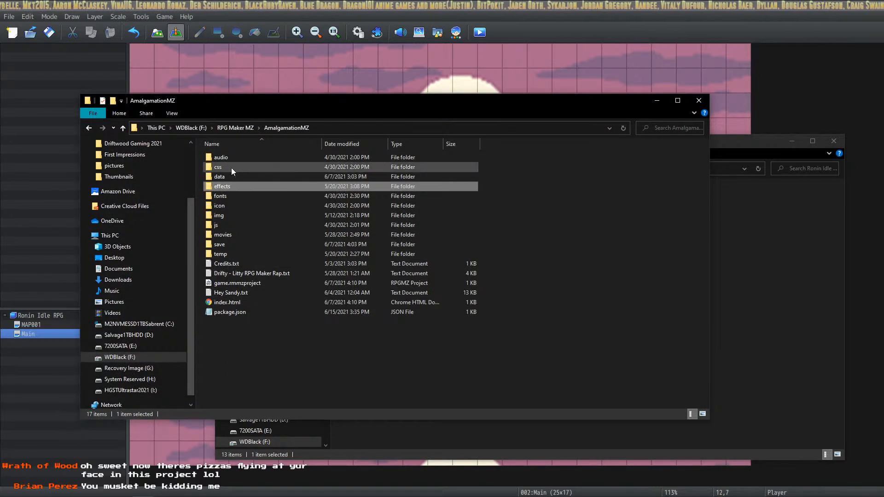
{"action": "left_click", "coordinate": [229, 159]}
{"action": "double_click", "coordinate": [230, 159]}
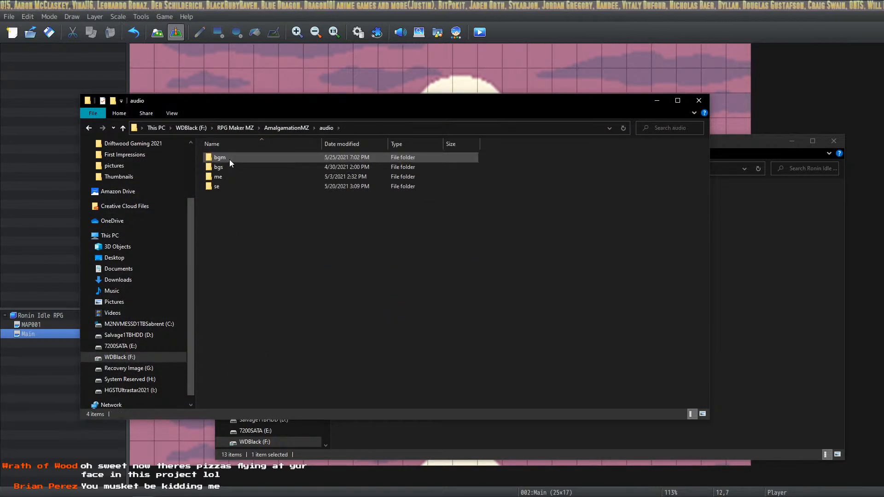
{"action": "left_click", "coordinate": [231, 187]}
{"action": "double_click", "coordinate": [231, 187]}
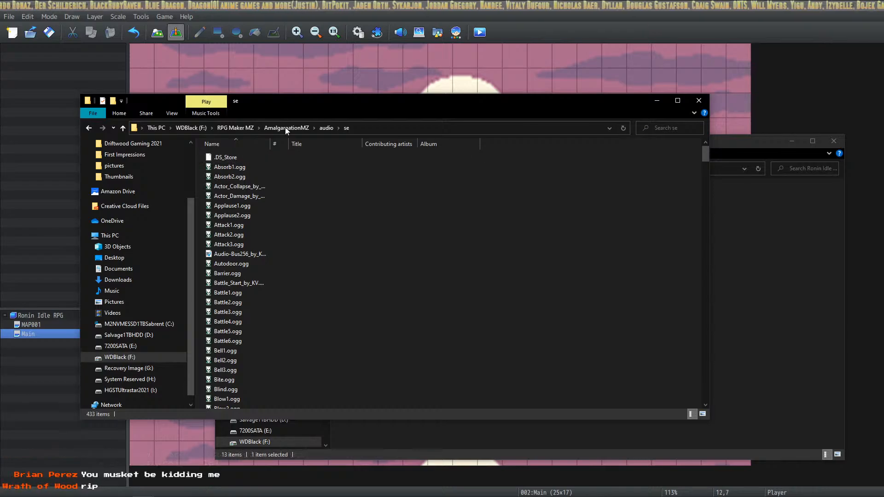
{"action": "left_click", "coordinate": [327, 128]}
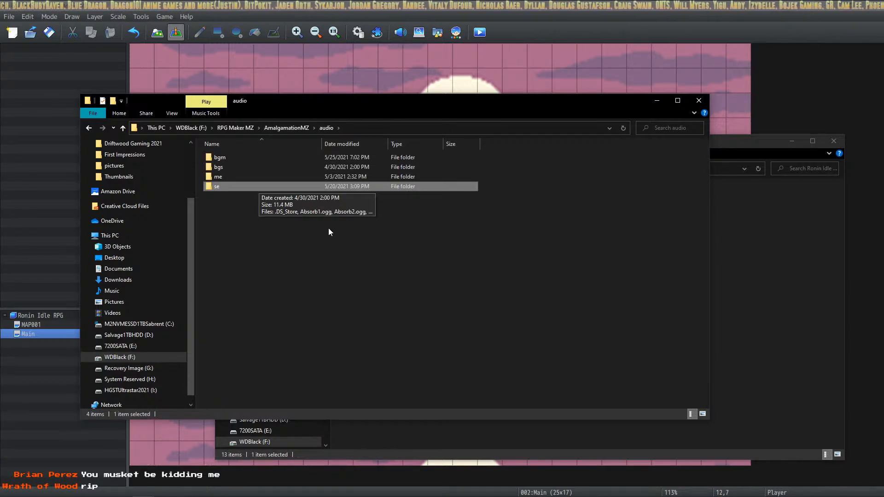
Paste the se folder into Ronin Idle RPG's audio folder, replacing files with the same names, and put away both Explorer windows.
{"action": "left_click", "coordinate": [728, 145]}
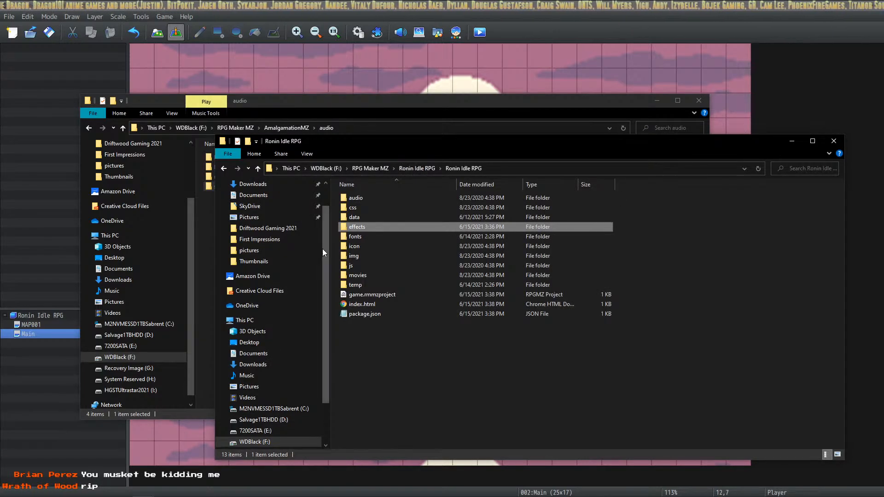
{"action": "double_click", "coordinate": [357, 198]}
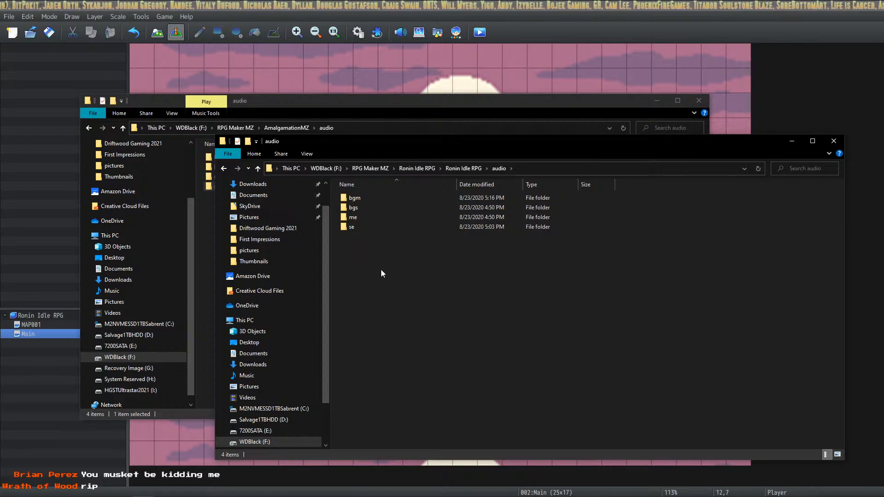
{"action": "key", "text": "ctrl+v"}
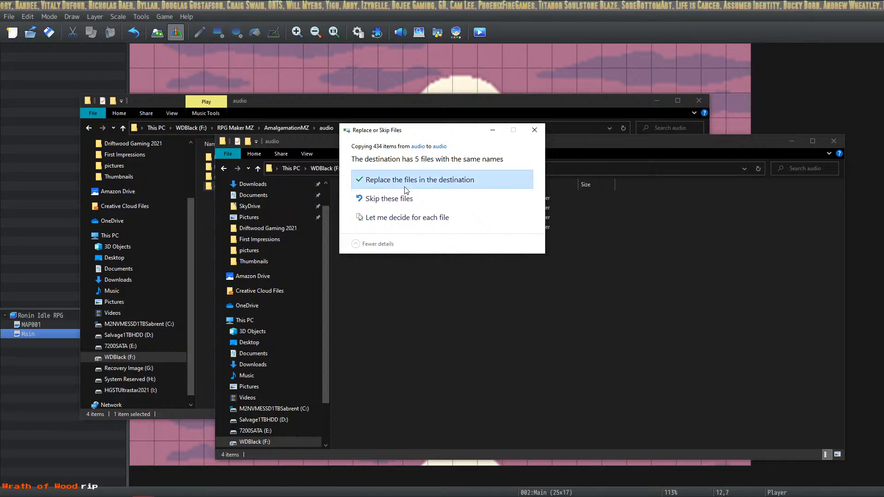
{"action": "left_click", "coordinate": [405, 186]}
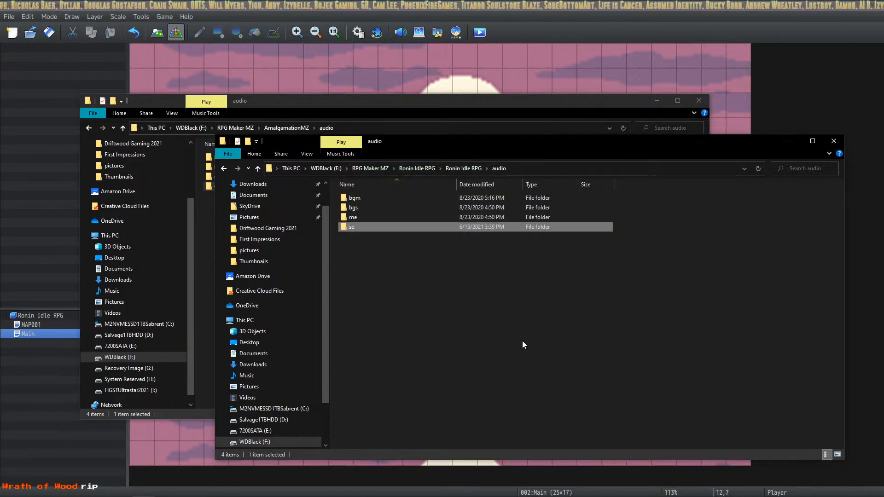
{"action": "left_click", "coordinate": [833, 140]}
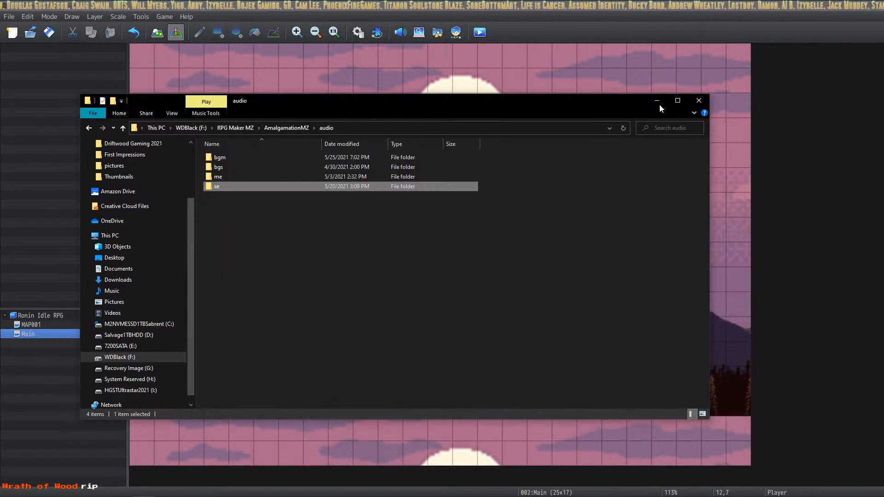
{"action": "left_click", "coordinate": [658, 103]}
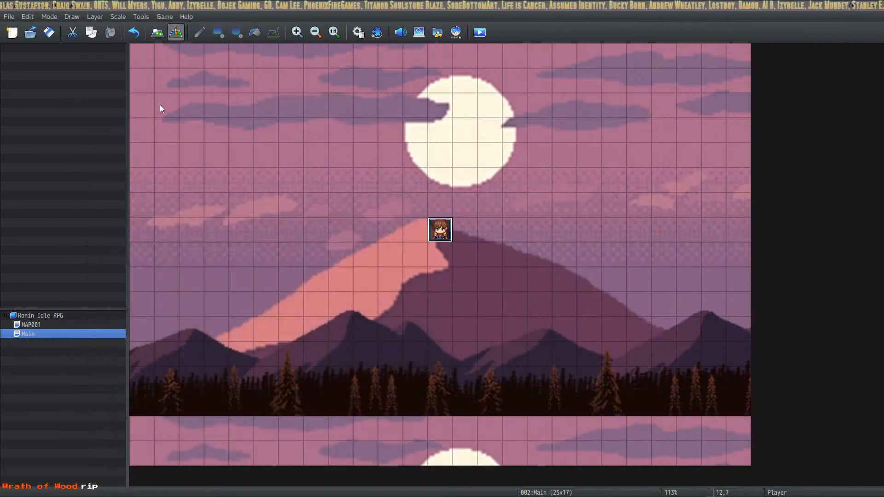
Start a playtest, begin a new game, and open the Lumberjack screen from the main menu.
{"action": "left_click", "coordinate": [477, 31]}
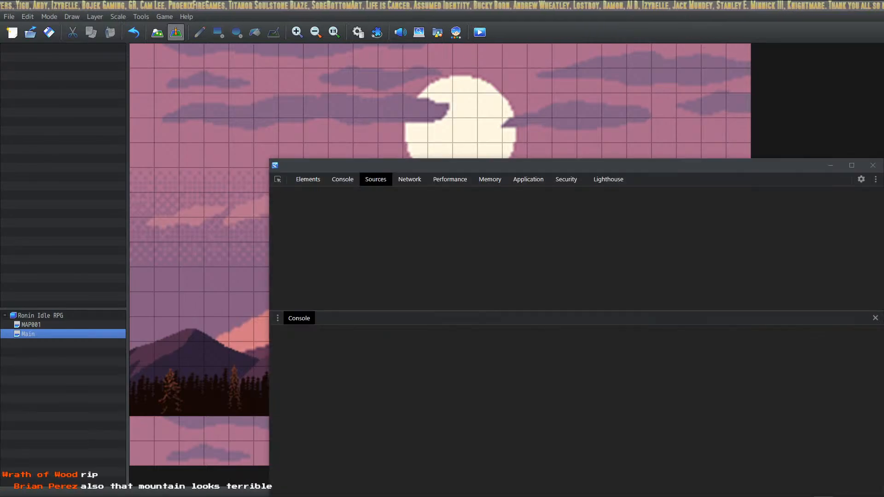
{"action": "left_click_drag", "start_coordinate": [347, 335], "coordinate": [623, 111]}
{"action": "left_click", "coordinate": [433, 325]}
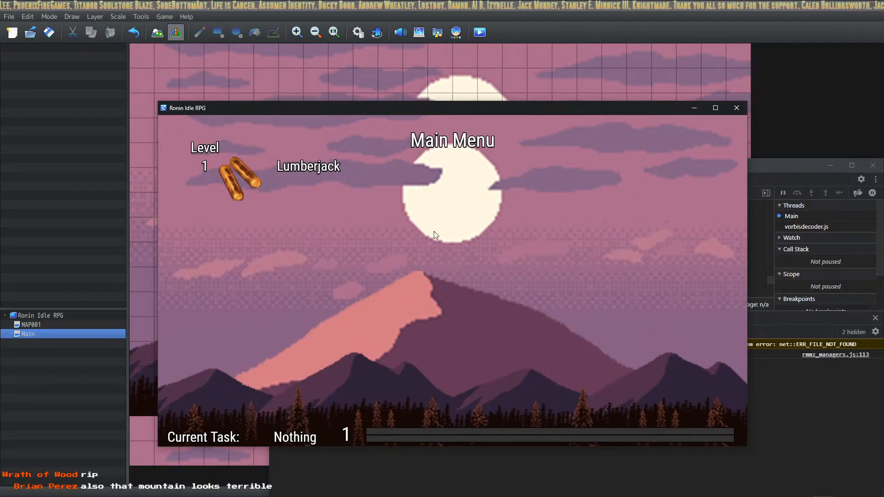
{"action": "left_click", "coordinate": [308, 167]}
Trigger the clickable mountain picture repeatedly to test its counter and QuickBlade animation, and check the console output.
{"action": "left_click", "coordinate": [443, 302]}
{"action": "left_click", "coordinate": [441, 299]}
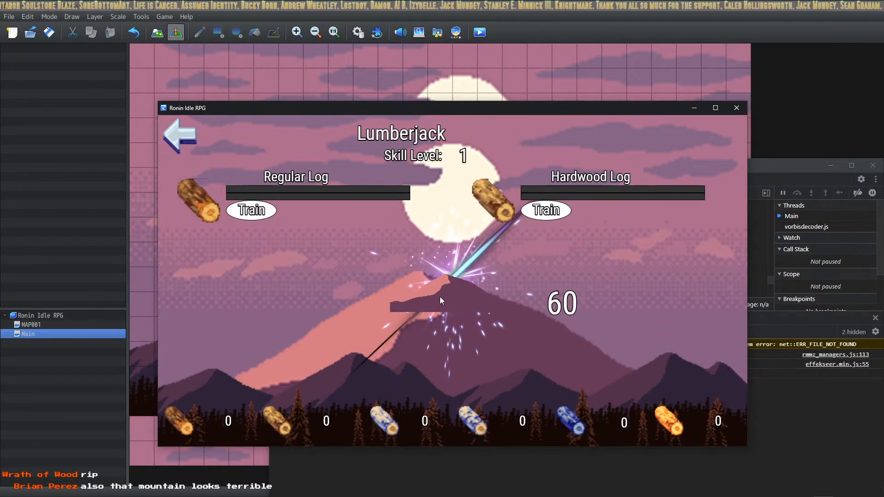
{"action": "left_click", "coordinate": [441, 295]}
{"action": "left_click", "coordinate": [442, 290]}
{"action": "left_click", "coordinate": [444, 290]}
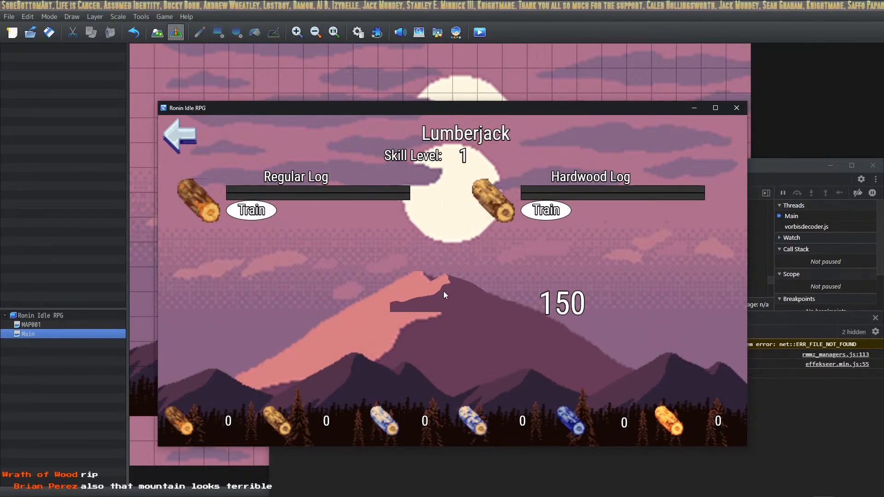
{"action": "left_click", "coordinate": [447, 300]}
{"action": "left_click", "coordinate": [449, 295]}
{"action": "left_click", "coordinate": [453, 295]}
{"action": "left_click", "coordinate": [451, 292]}
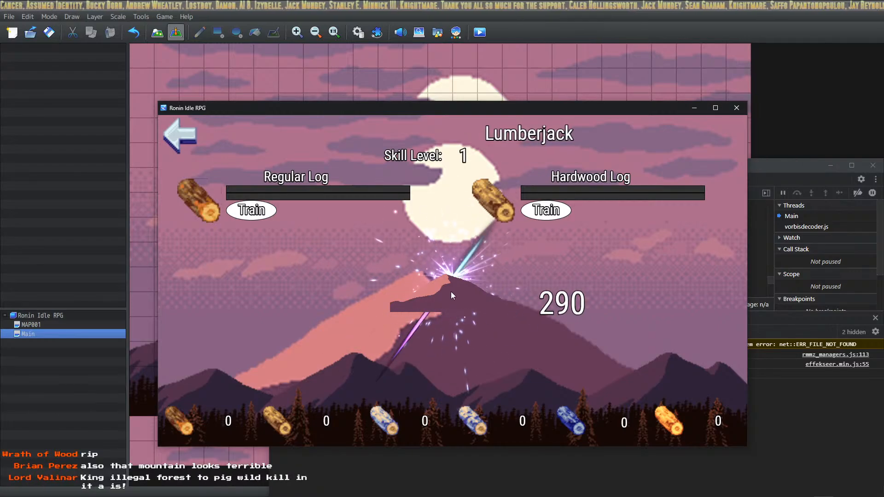
{"action": "left_click", "coordinate": [451, 290]}
{"action": "left_click", "coordinate": [452, 287]}
{"action": "left_click", "coordinate": [453, 283]}
{"action": "left_click", "coordinate": [456, 281]}
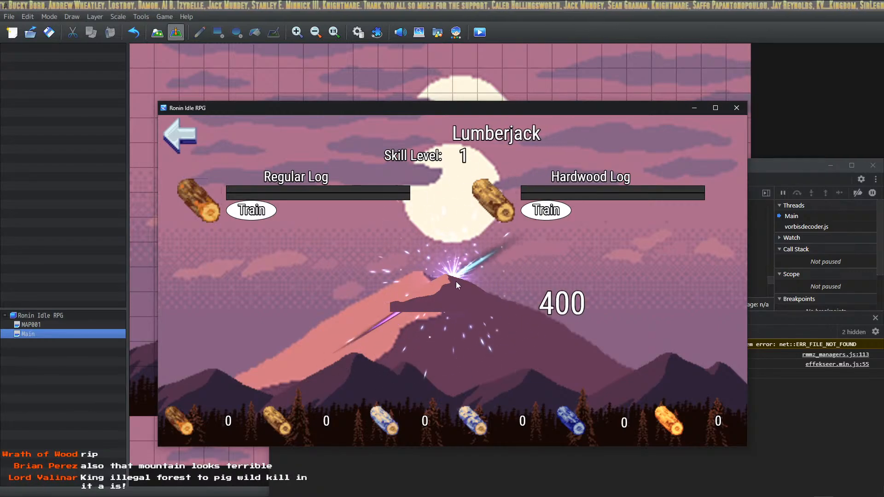
{"action": "left_click", "coordinate": [458, 282]}
{"action": "left_click", "coordinate": [458, 283]}
{"action": "left_click", "coordinate": [457, 284]}
{"action": "left_click", "coordinate": [454, 285]}
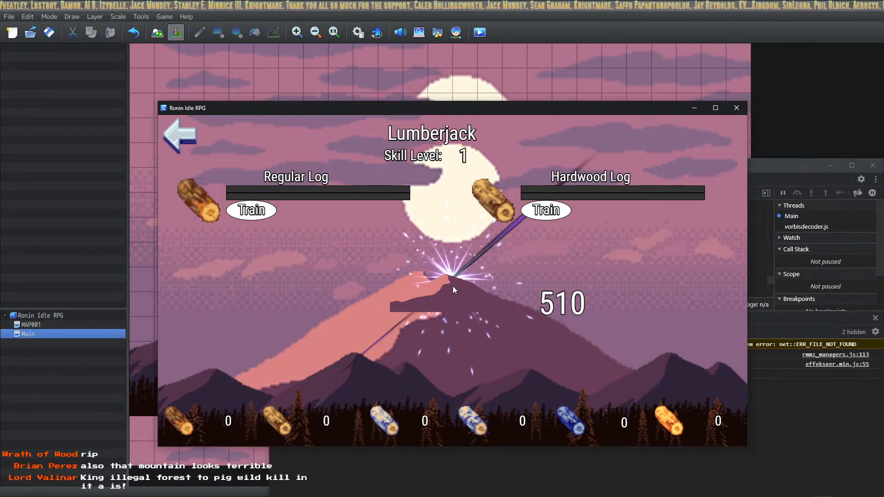
{"action": "left_click", "coordinate": [456, 286]}
{"action": "left_click", "coordinate": [456, 286]}
{"action": "left_click", "coordinate": [456, 287]}
{"action": "left_click", "coordinate": [457, 291]}
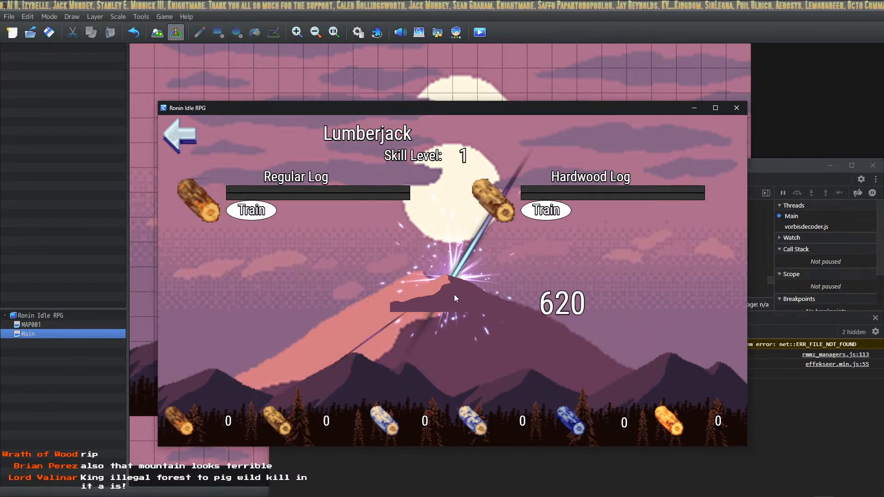
{"action": "left_click", "coordinate": [456, 292]}
{"action": "left_click", "coordinate": [457, 291]}
{"action": "left_click", "coordinate": [458, 286]}
{"action": "left_click", "coordinate": [460, 285]}
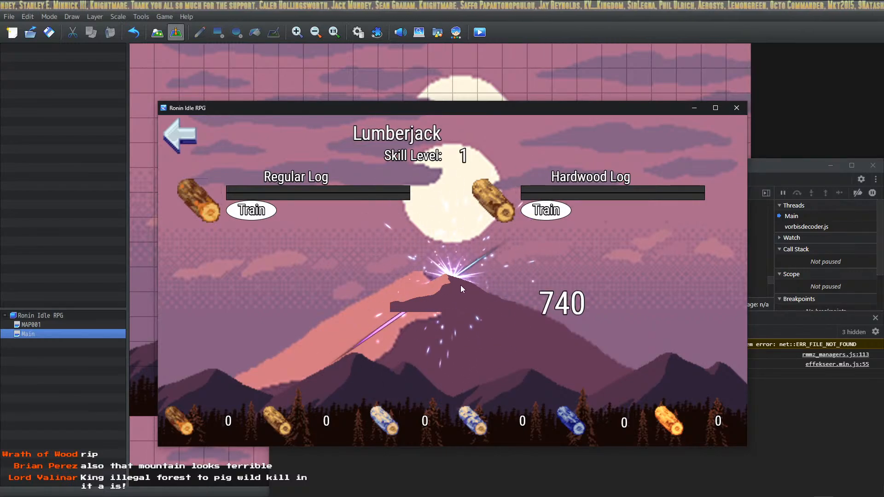
{"action": "left_click", "coordinate": [459, 285]}
{"action": "left_click", "coordinate": [460, 287]}
{"action": "left_click", "coordinate": [458, 289]}
{"action": "left_click", "coordinate": [453, 291]}
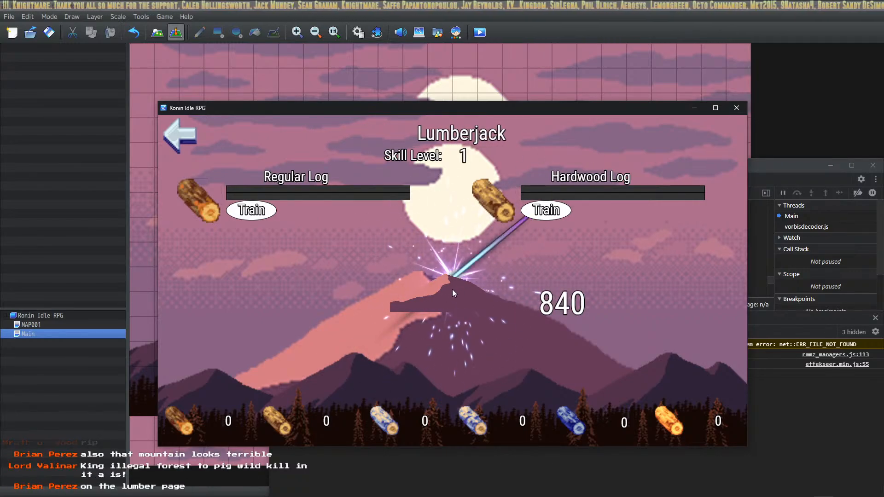
{"action": "left_click", "coordinate": [455, 287]}
{"action": "left_click", "coordinate": [456, 285]}
{"action": "left_click", "coordinate": [456, 286]}
{"action": "left_click", "coordinate": [456, 291]}
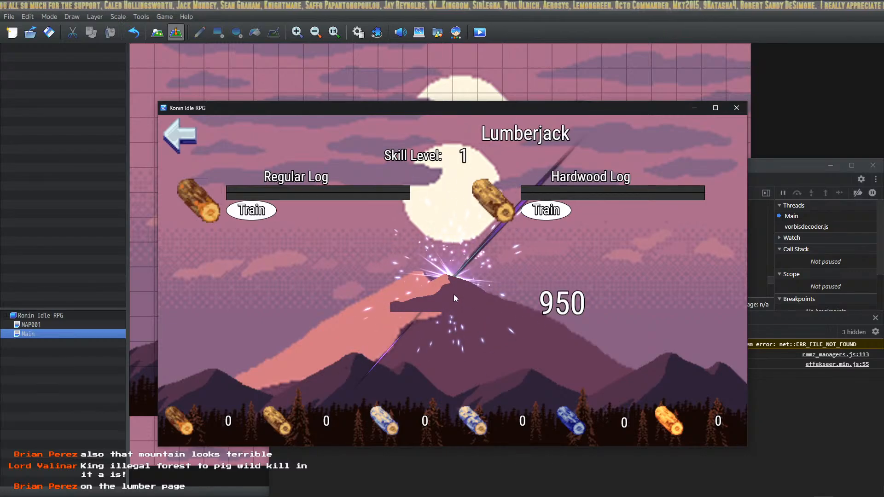
{"action": "left_click", "coordinate": [456, 296]}
{"action": "left_click", "coordinate": [456, 297]}
{"action": "left_click", "coordinate": [455, 296]}
{"action": "left_click", "coordinate": [450, 295]}
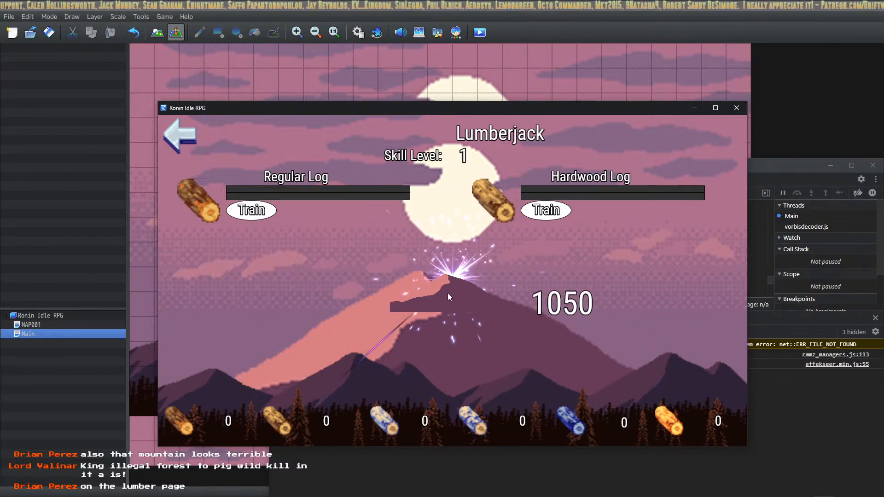
{"action": "left_click", "coordinate": [452, 292]}
{"action": "left_click", "coordinate": [449, 294]}
{"action": "left_click", "coordinate": [450, 291]}
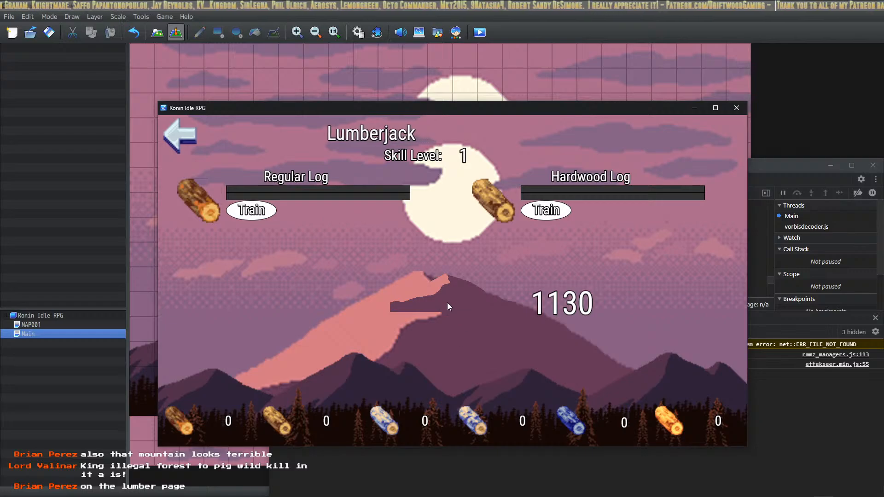
{"action": "left_click", "coordinate": [438, 294]}
{"action": "left_click", "coordinate": [438, 293]}
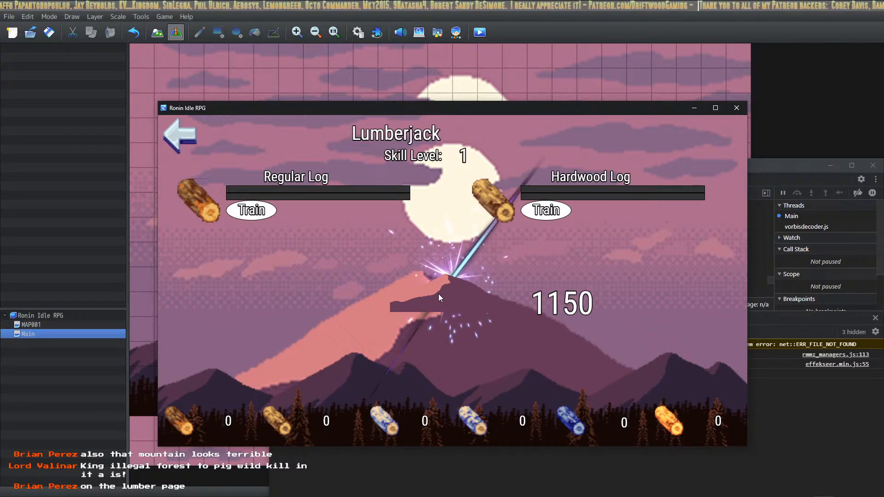
{"action": "left_click", "coordinate": [438, 294]}
{"action": "left_click", "coordinate": [438, 294]}
{"action": "left_click", "coordinate": [438, 294]}
{"action": "left_click", "coordinate": [439, 294]}
{"action": "left_click", "coordinate": [438, 294]}
{"action": "left_click", "coordinate": [439, 294]}
{"action": "left_click", "coordinate": [439, 294]}
{"action": "left_click", "coordinate": [439, 294]}
{"action": "left_click", "coordinate": [439, 294]}
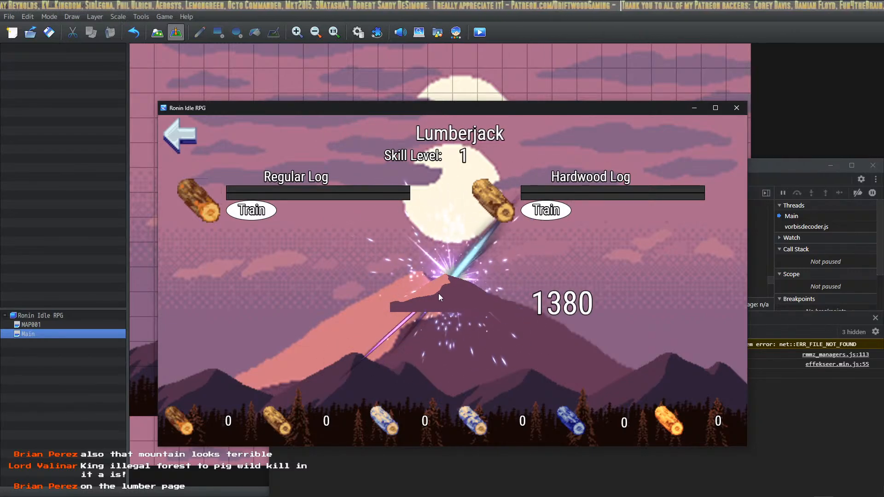
{"action": "left_click", "coordinate": [438, 294]}
{"action": "left_click", "coordinate": [439, 294]}
{"action": "left_click", "coordinate": [439, 293]}
{"action": "left_click", "coordinate": [438, 294]}
{"action": "left_click", "coordinate": [438, 293]}
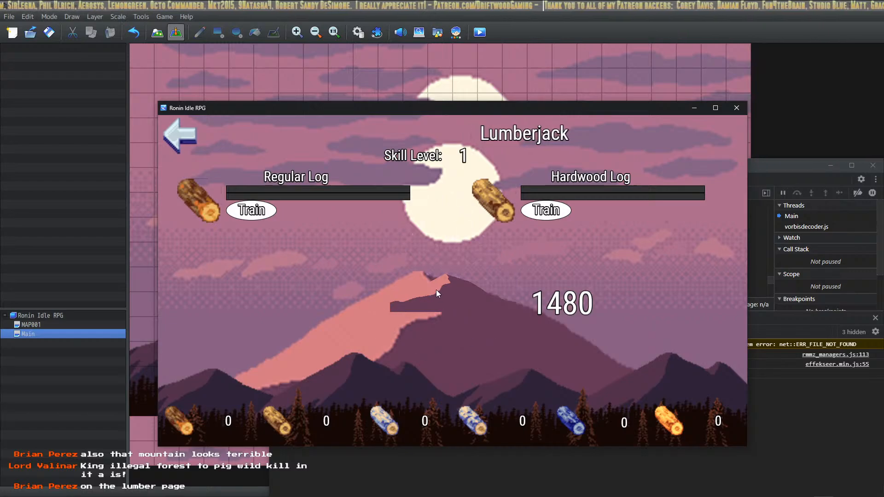
{"action": "left_click", "coordinate": [436, 288]}
{"action": "left_click", "coordinate": [436, 288]}
{"action": "left_click", "coordinate": [436, 289]}
{"action": "left_click", "coordinate": [436, 288]}
{"action": "left_click", "coordinate": [436, 289]}
{"action": "left_click", "coordinate": [436, 288]}
{"action": "left_click", "coordinate": [436, 288]}
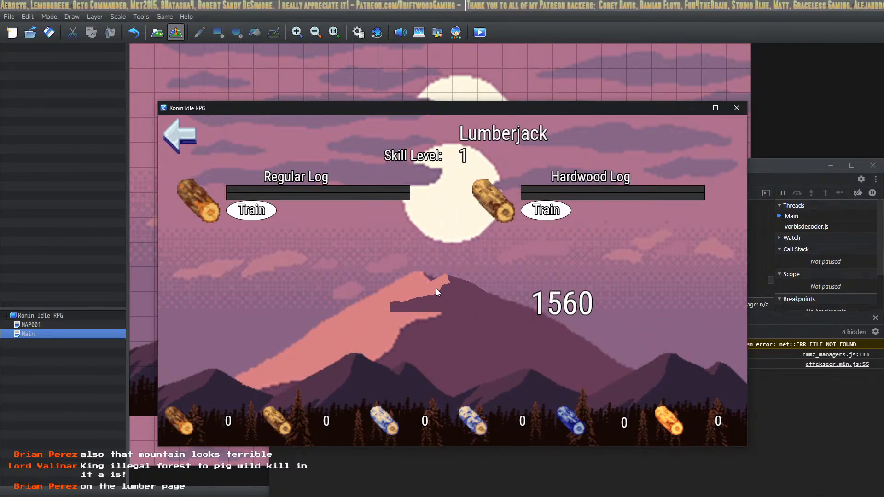
{"action": "left_click", "coordinate": [436, 288]}
{"action": "left_click", "coordinate": [436, 288]}
{"action": "left_click", "coordinate": [436, 288]}
{"action": "left_click", "coordinate": [436, 288]}
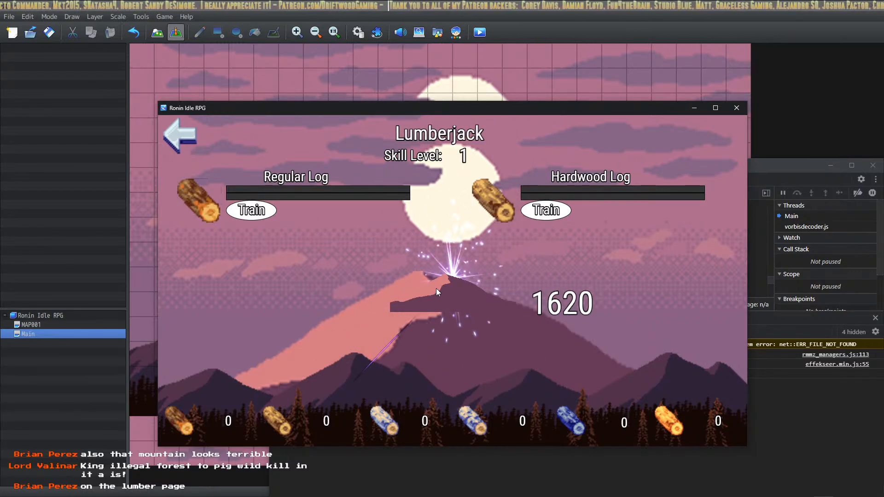
{"action": "left_click", "coordinate": [435, 288]}
{"action": "left_click", "coordinate": [436, 288]}
{"action": "left_click", "coordinate": [436, 288]}
{"action": "left_click", "coordinate": [435, 288]}
{"action": "left_click", "coordinate": [436, 288]}
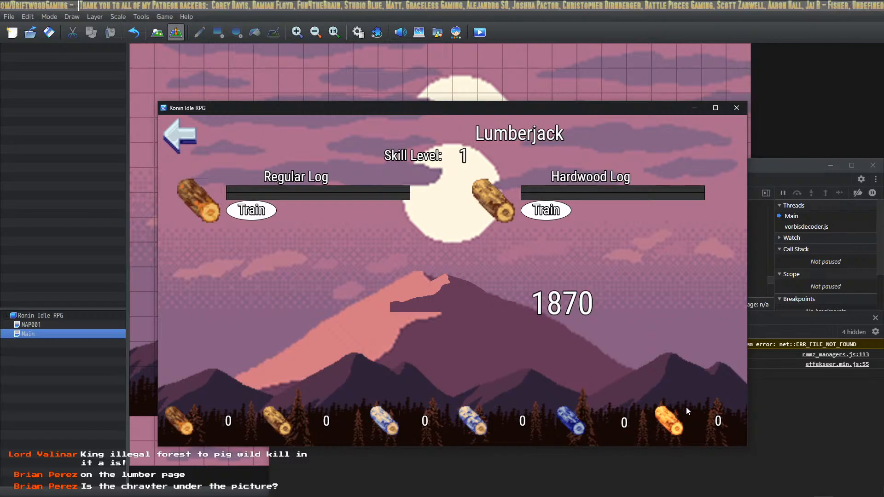
{"action": "key", "text": "F8"}
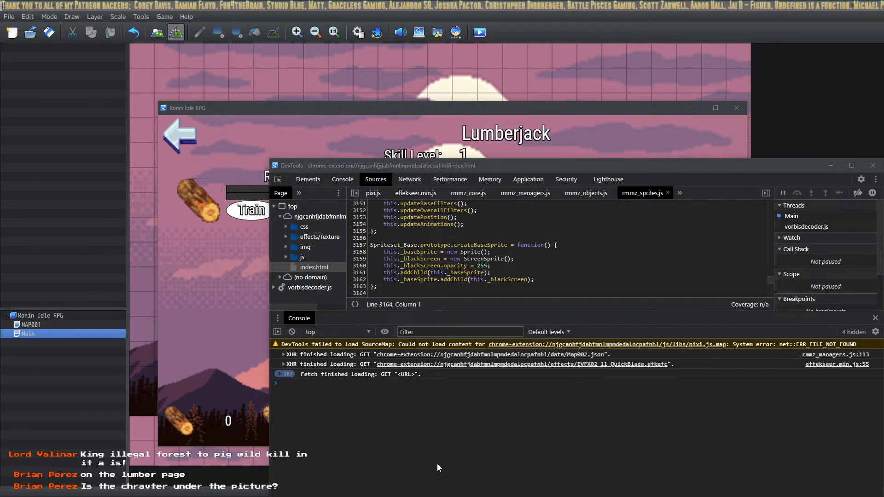
{"action": "key", "text": "alt+Tab"}
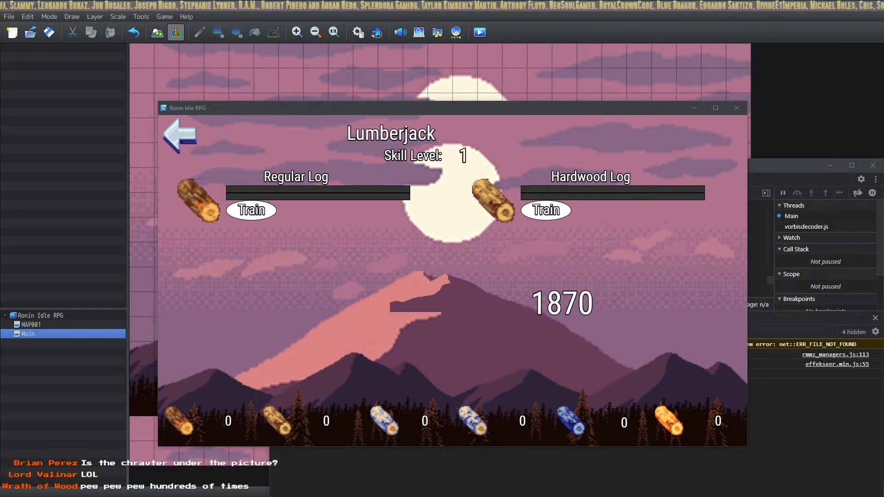
Switch to HUD Maker Ultra and review the KV Text properties and KV Picture's click addon on the Lumberjack HUD.
{"action": "key", "text": "alt+Tab"}
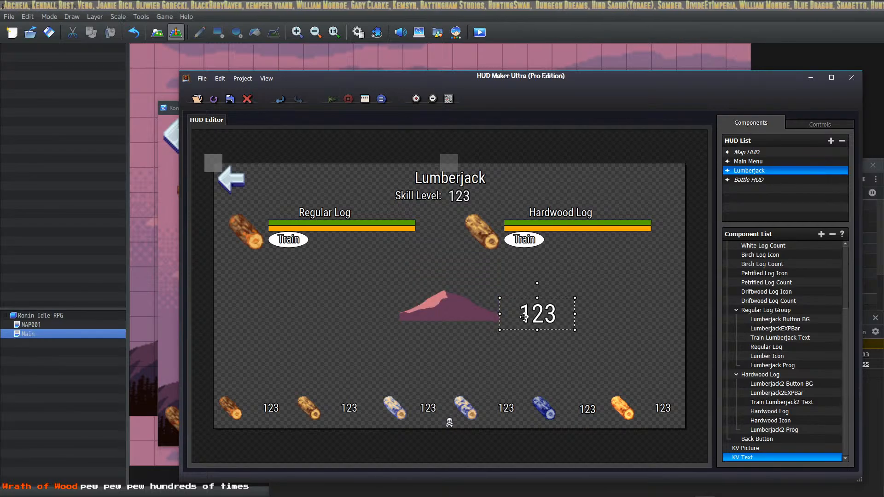
{"action": "double_click", "coordinate": [747, 457]}
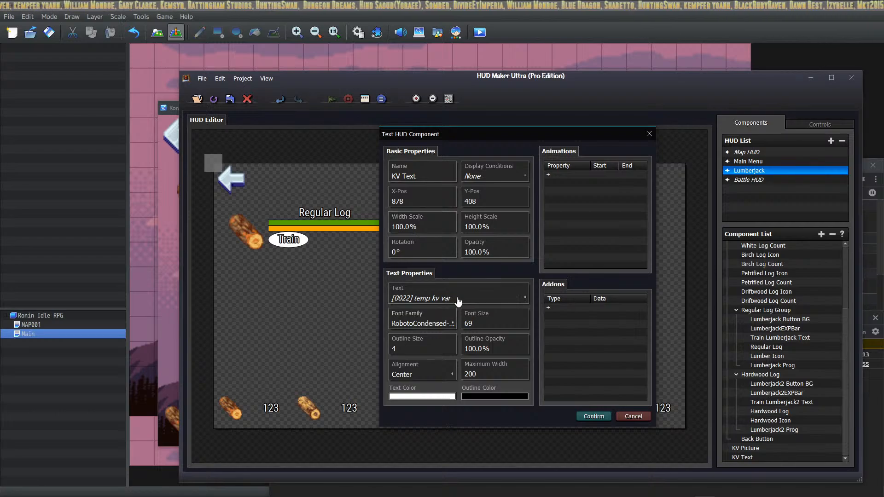
{"action": "left_click", "coordinate": [599, 416]}
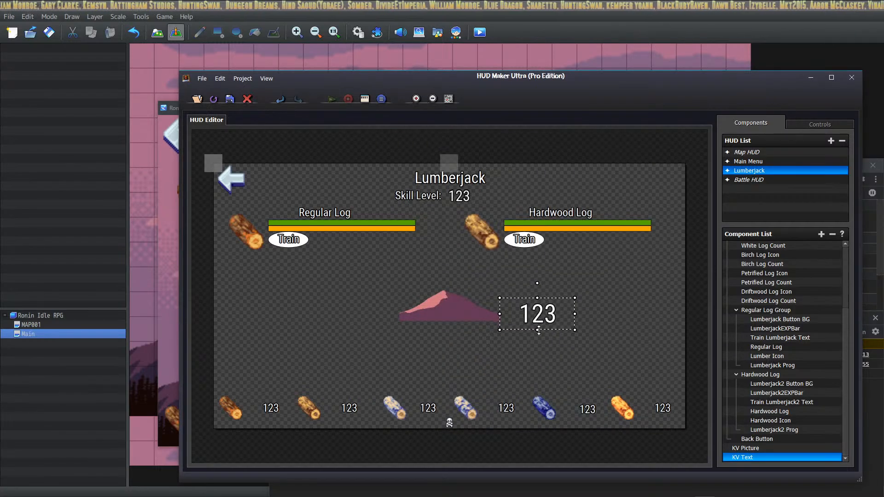
{"action": "double_click", "coordinate": [758, 449]}
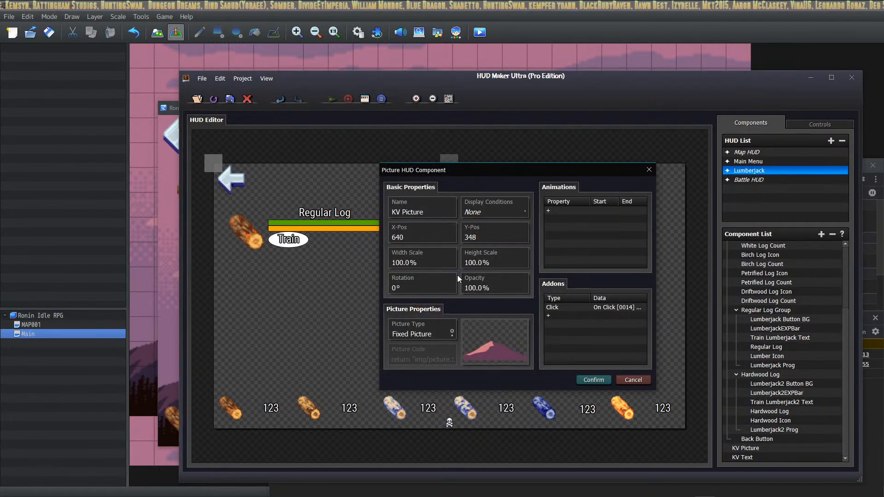
{"action": "double_click", "coordinate": [572, 307]}
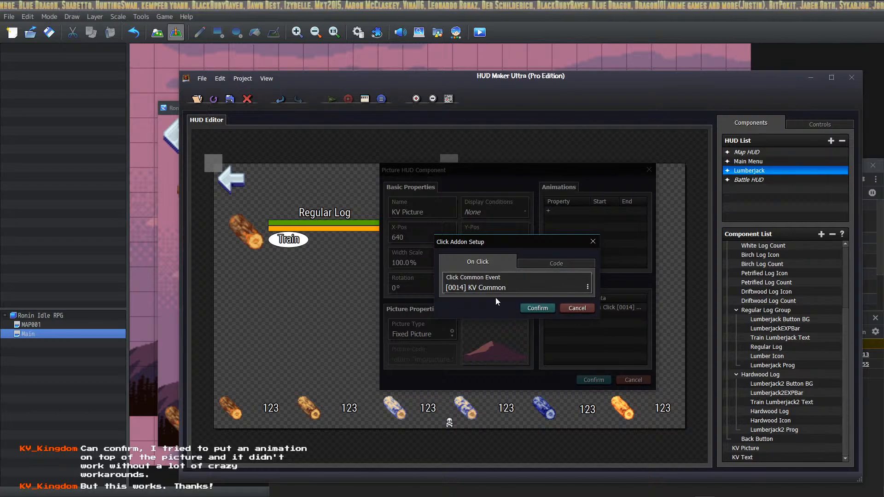
{"action": "left_click", "coordinate": [576, 308]}
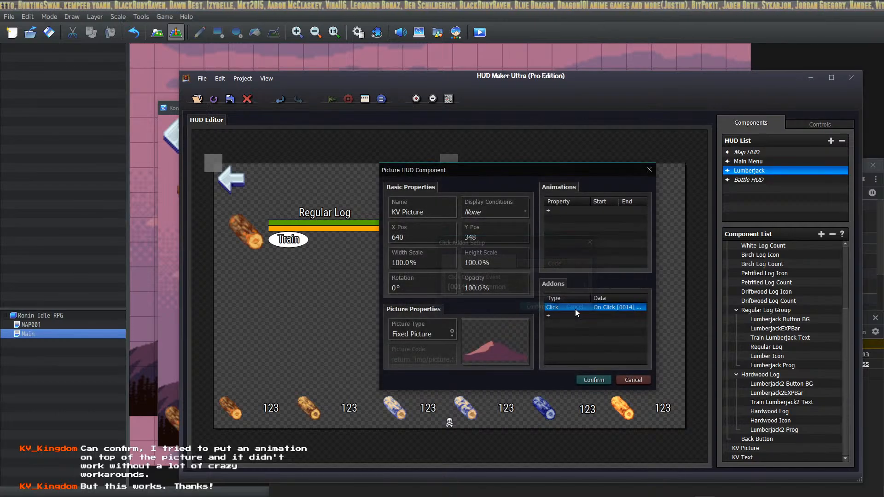
{"action": "left_click", "coordinate": [584, 377]}
Switch to RPG Maker MZ and review the variable and Show Animation commands in the KV Common common event, adding nothing.
{"action": "left_click", "coordinate": [358, 34]}
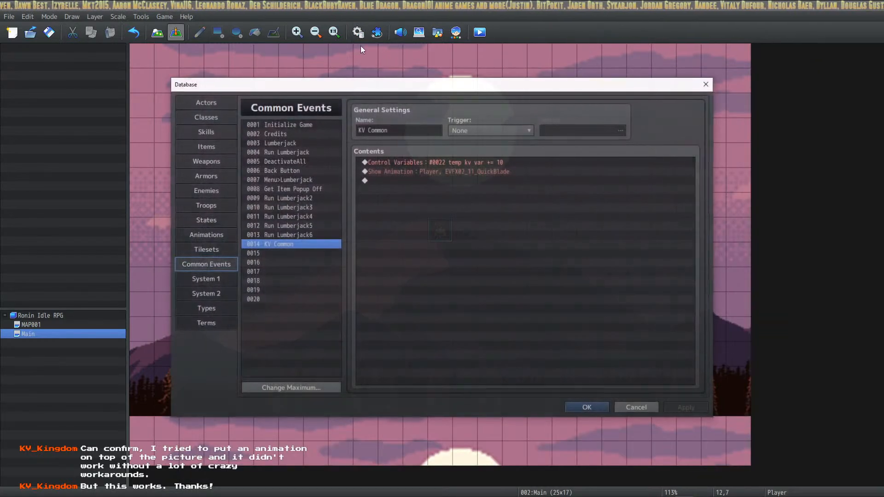
{"action": "left_click", "coordinate": [418, 164]}
{"action": "left_click", "coordinate": [417, 173]}
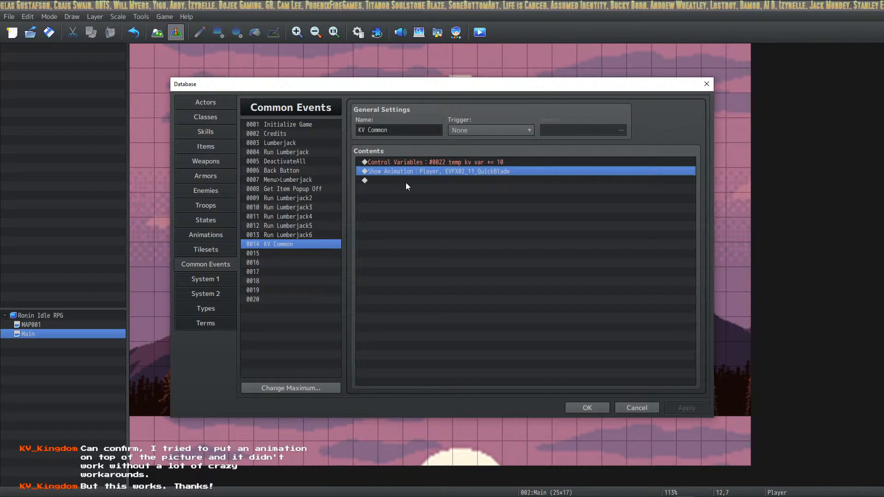
{"action": "double_click", "coordinate": [448, 174]}
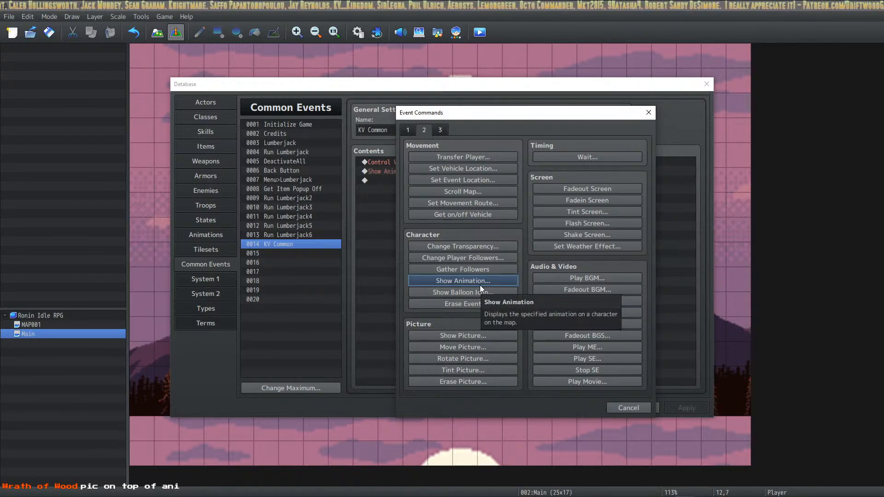
{"action": "left_click", "coordinate": [632, 407]}
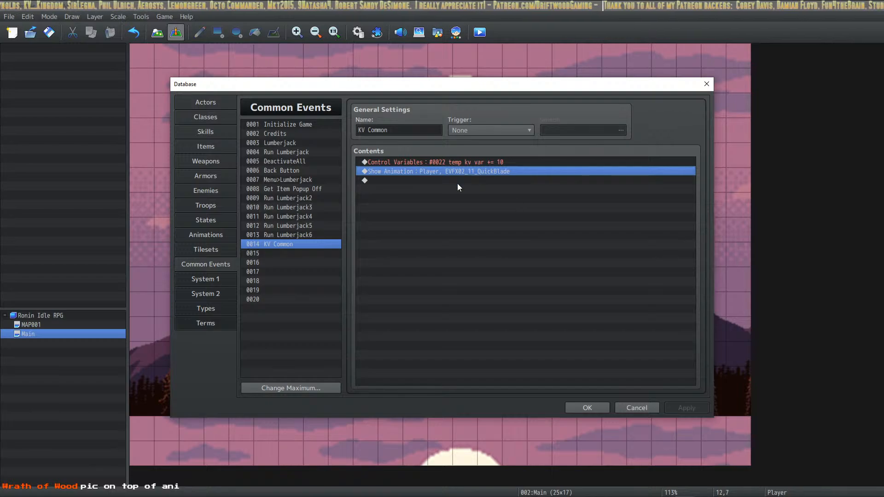
Switch to HUD Maker Ultra, recheck the common event linked to KV Picture's click addon, and return to the RPG Maker database.
{"action": "key", "text": "alt+Tab"}
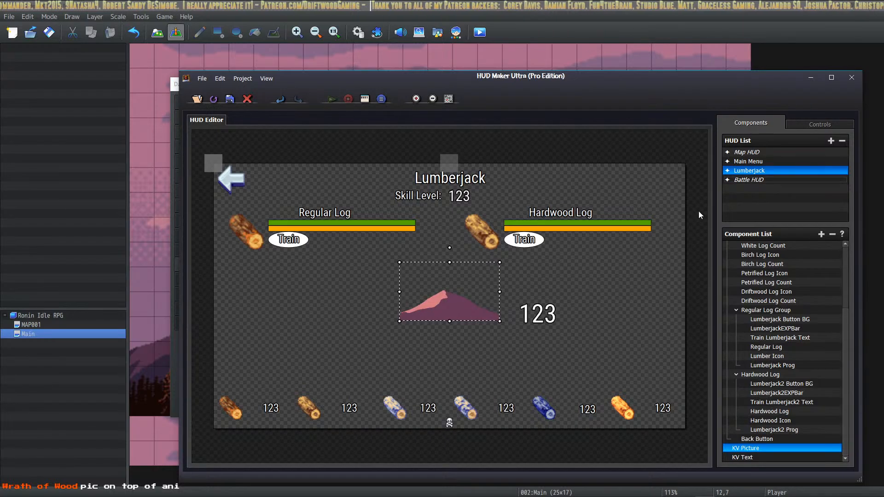
{"action": "double_click", "coordinate": [440, 304]}
{"action": "double_click", "coordinate": [565, 309]}
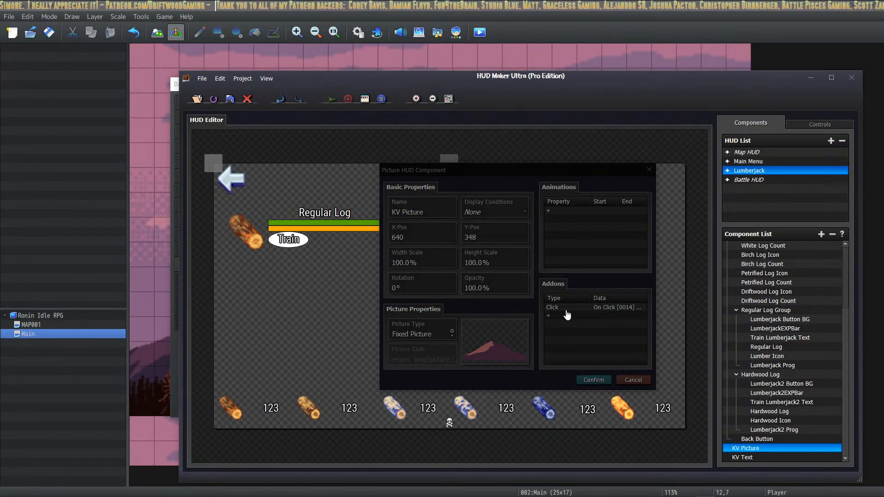
{"action": "left_click", "coordinate": [577, 308]}
{"action": "left_click", "coordinate": [598, 383]}
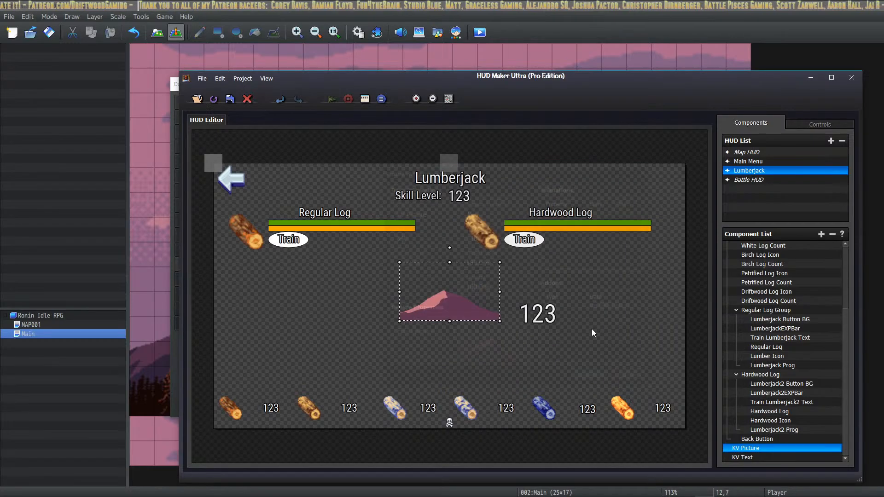
{"action": "key", "text": "alt+Tab"}
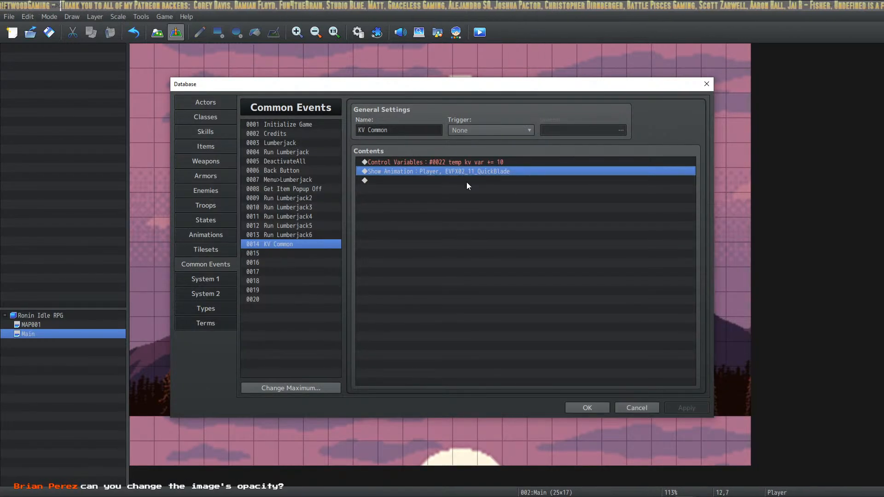
Inspect the Script event command for the KV Common common event without adding it, and review the event's two existing commands.
{"action": "right_click", "coordinate": [435, 181]}
{"action": "left_click", "coordinate": [487, 188]}
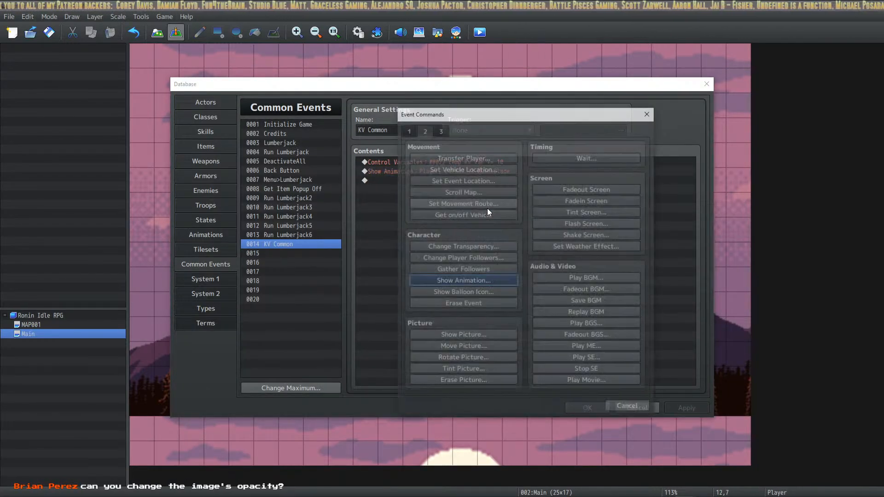
{"action": "left_click", "coordinate": [440, 131]}
{"action": "left_click", "coordinate": [589, 370]}
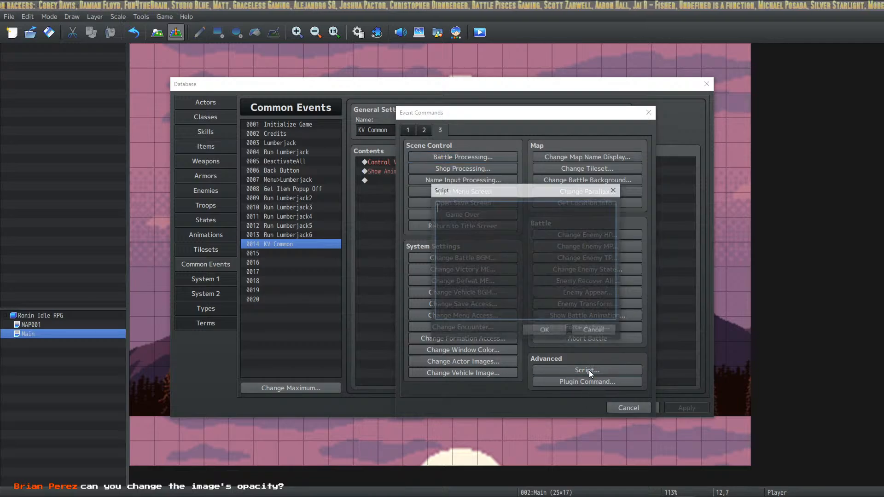
{"action": "left_click", "coordinate": [598, 329]}
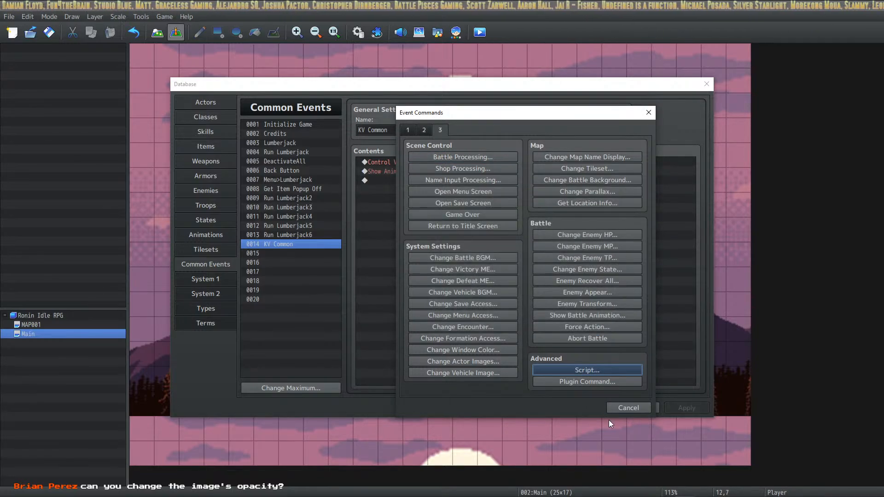
{"action": "left_click", "coordinate": [615, 409]}
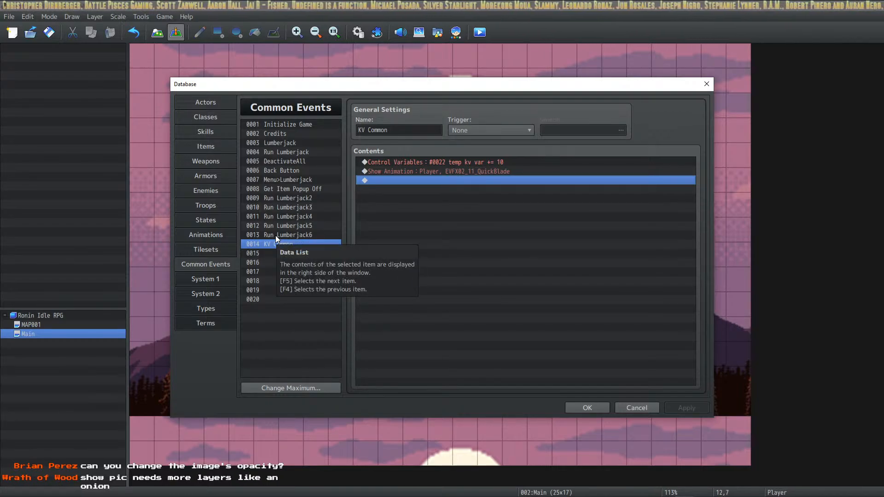
{"action": "left_click", "coordinate": [446, 163]}
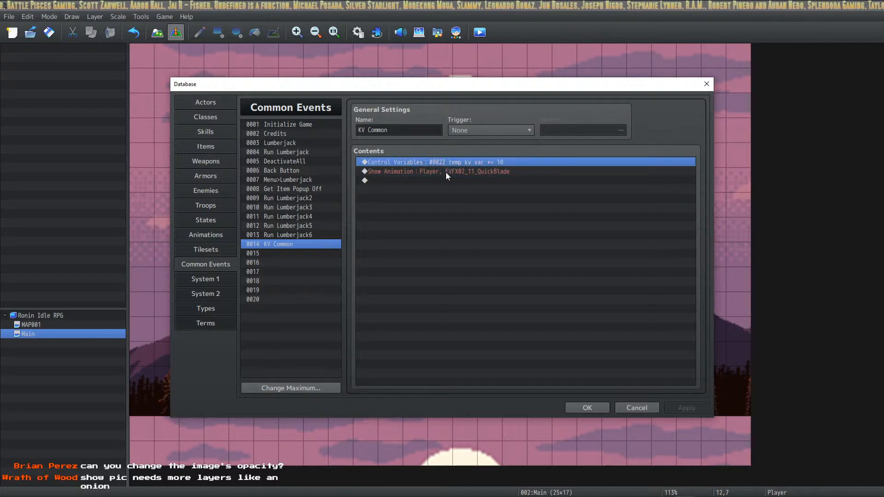
{"action": "left_click", "coordinate": [446, 172]}
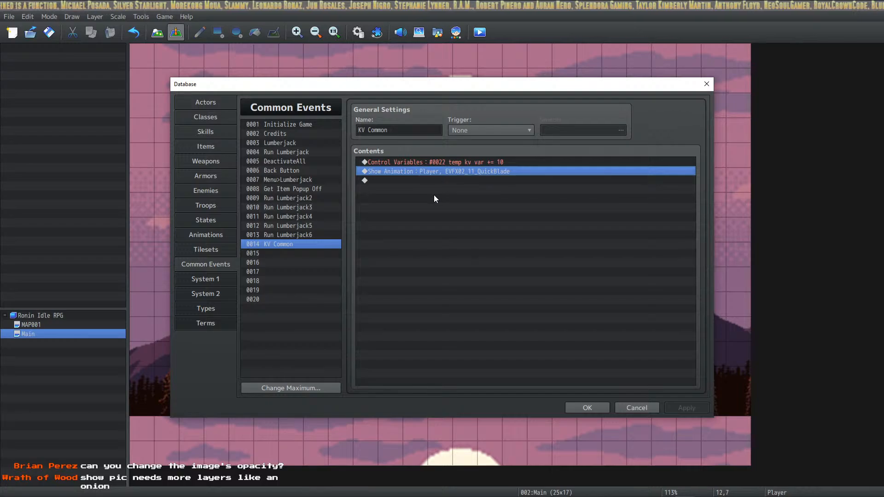
Switch to HUD Maker Ultra, examine the animation settings and animatable properties available for KV Picture, and return to the RPG Maker MZ database.
{"action": "key", "text": "alt+Tab"}
{"action": "double_click", "coordinate": [451, 293]}
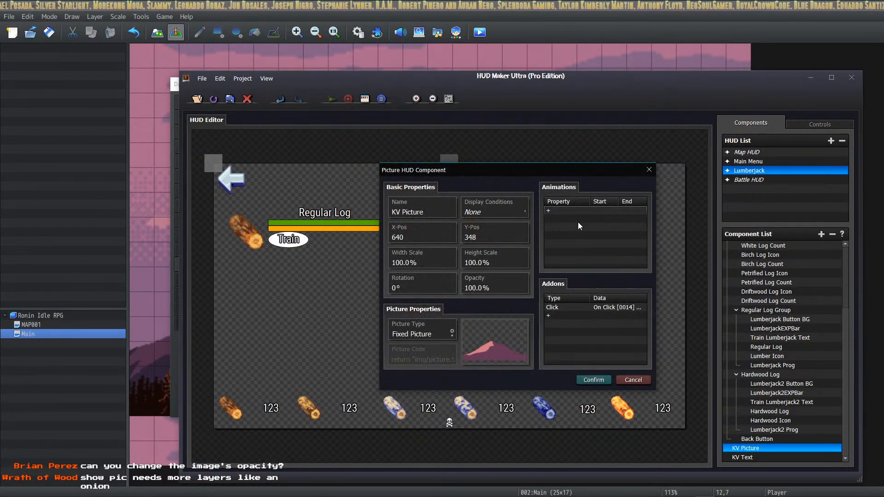
{"action": "double_click", "coordinate": [578, 212]}
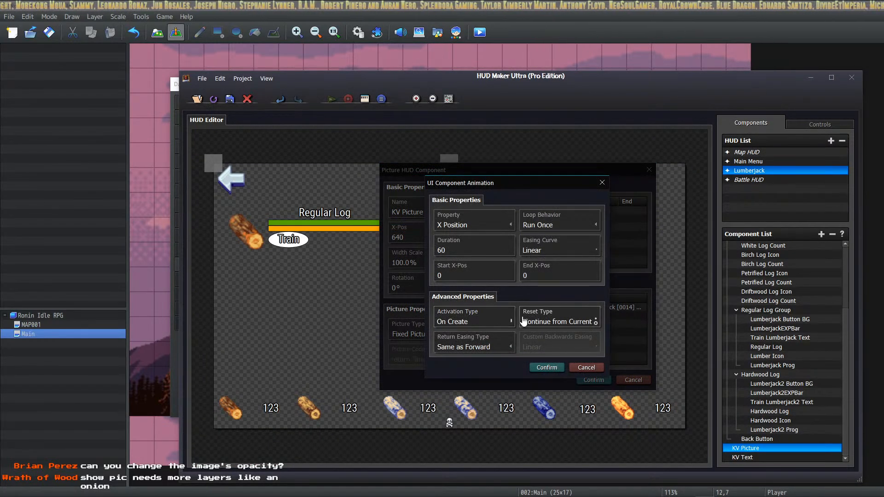
{"action": "left_click", "coordinate": [486, 226]}
{"action": "left_click", "coordinate": [485, 225]}
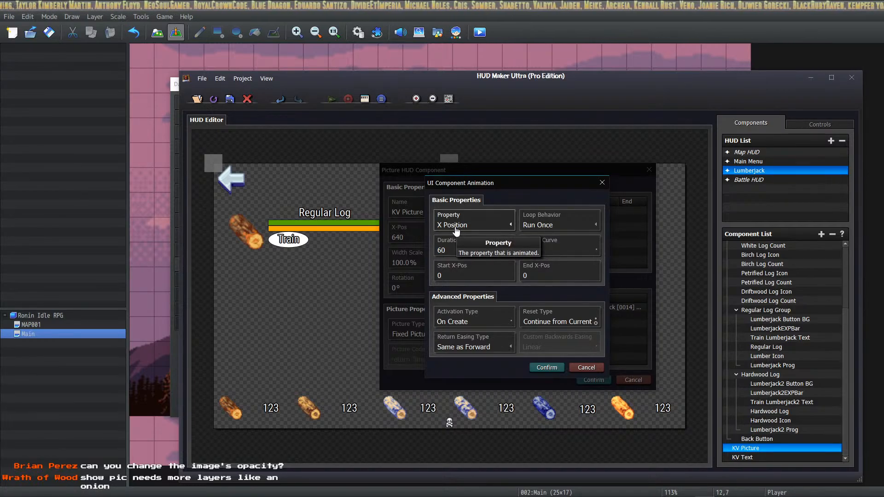
{"action": "key", "text": "alt+Tab"}
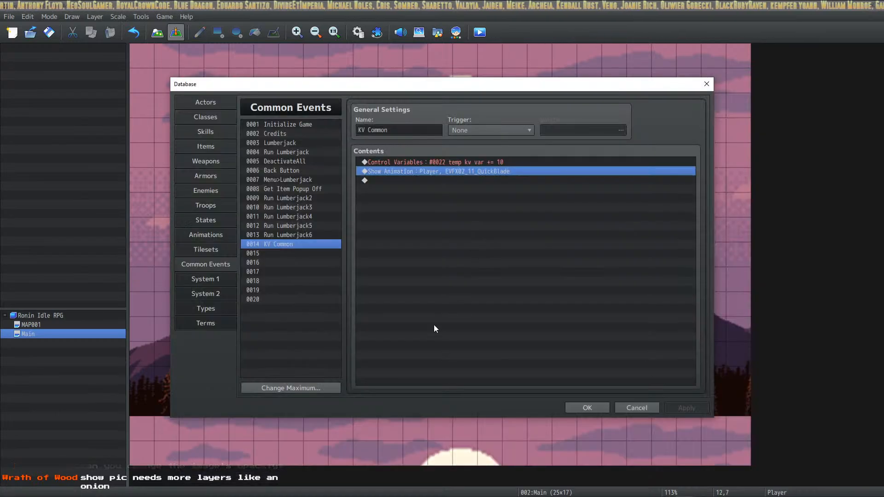
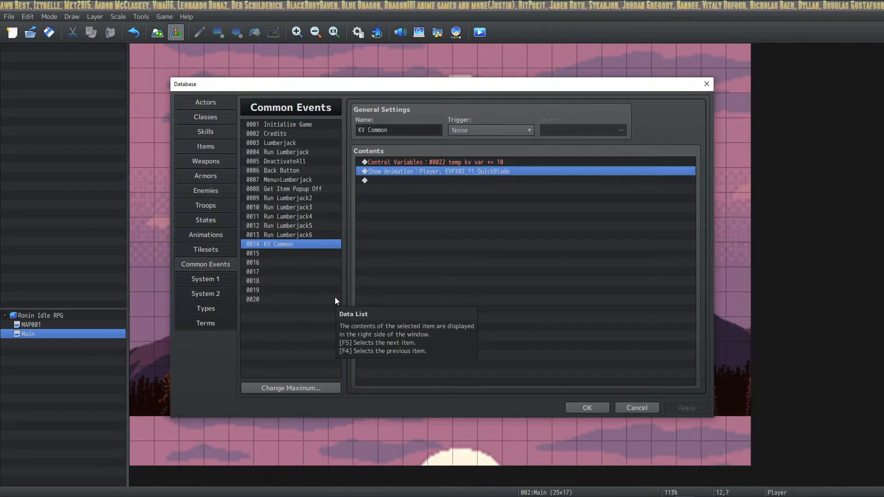
Close the database, trigger the mountain picture repeatedly in the running playtest to test its counter and animation, and end the playtest.
{"action": "left_click", "coordinate": [597, 408]}
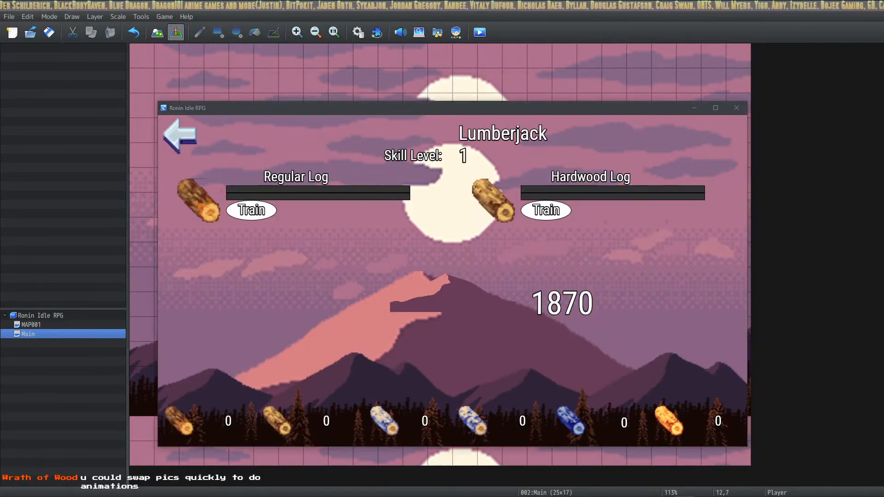
{"action": "left_click", "coordinate": [463, 294]}
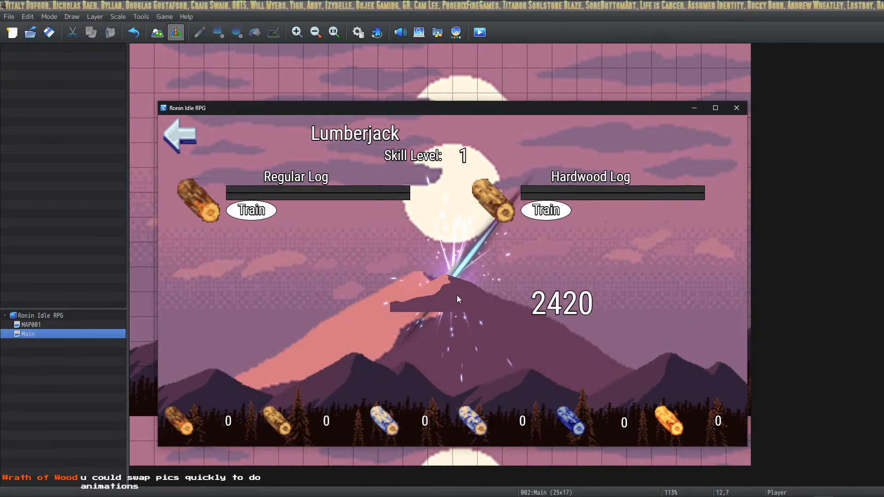
{"action": "left_click", "coordinate": [456, 296]}
{"action": "left_click", "coordinate": [457, 296]}
{"action": "left_click", "coordinate": [456, 296]}
{"action": "left_click", "coordinate": [457, 297]}
{"action": "left_click", "coordinate": [457, 298]}
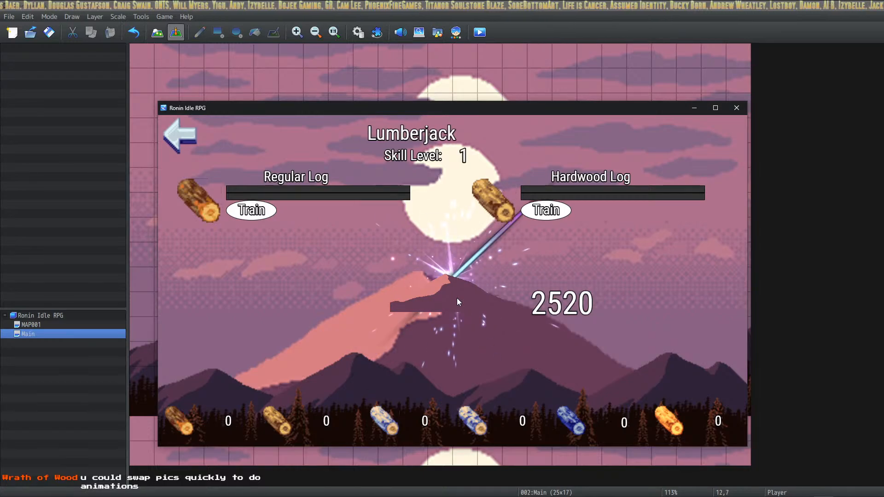
{"action": "left_click", "coordinate": [456, 298]}
{"action": "key", "text": "alt+F4"}
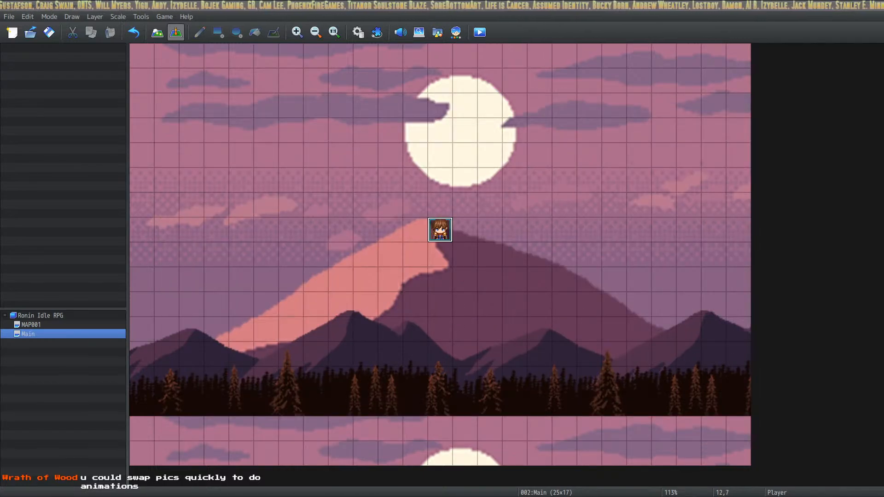
Switch to HUD Maker Ultra, discard the new KV Picture animation, and check the picture's click addon.
{"action": "key", "text": "alt+Tab"}
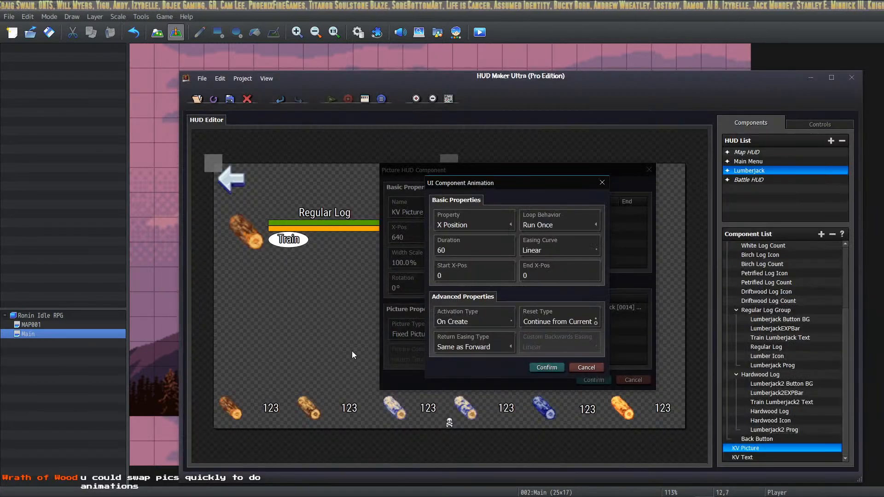
{"action": "left_click", "coordinate": [600, 370]}
{"action": "left_click", "coordinate": [587, 309]}
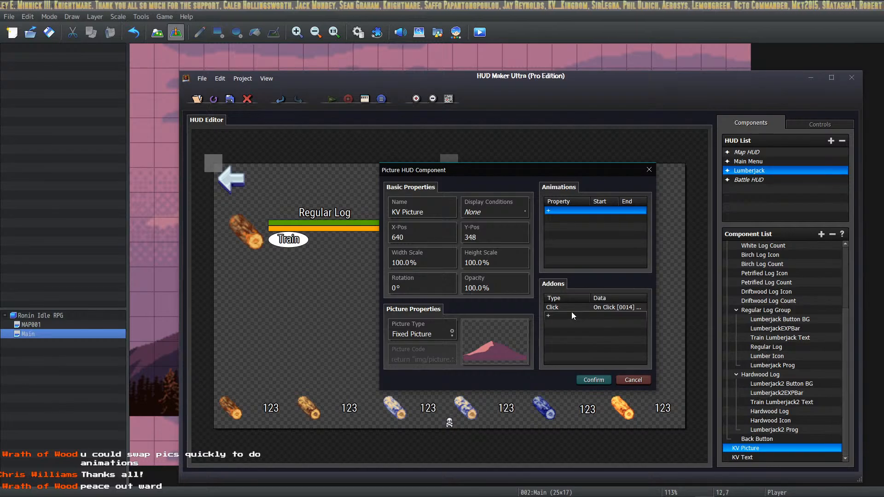
Switch to RPG Maker MZ and open the Initialize Game common event in the database.
{"action": "key", "text": "alt+Tab"}
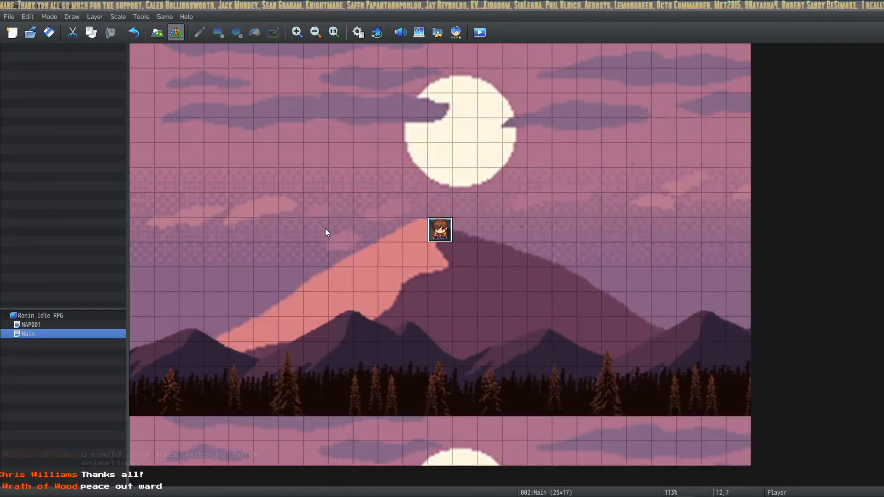
{"action": "left_click", "coordinate": [358, 33]}
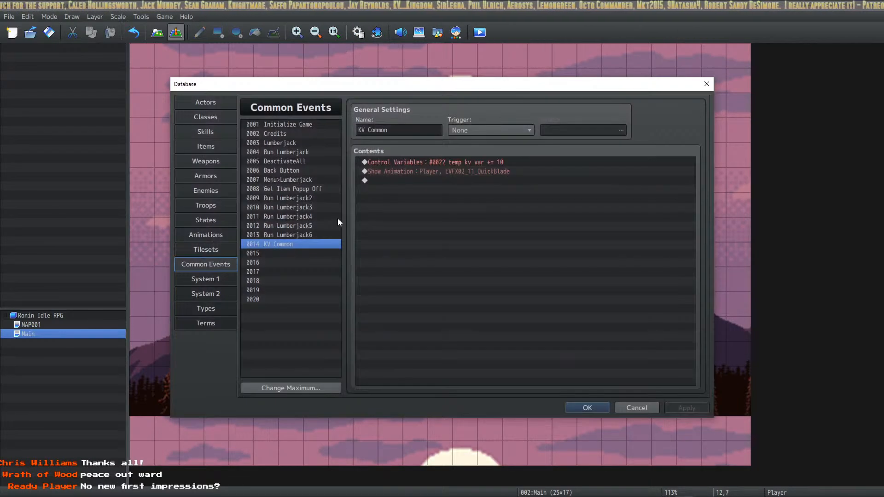
{"action": "right_click", "coordinate": [404, 184]}
{"action": "left_click", "coordinate": [366, 209]}
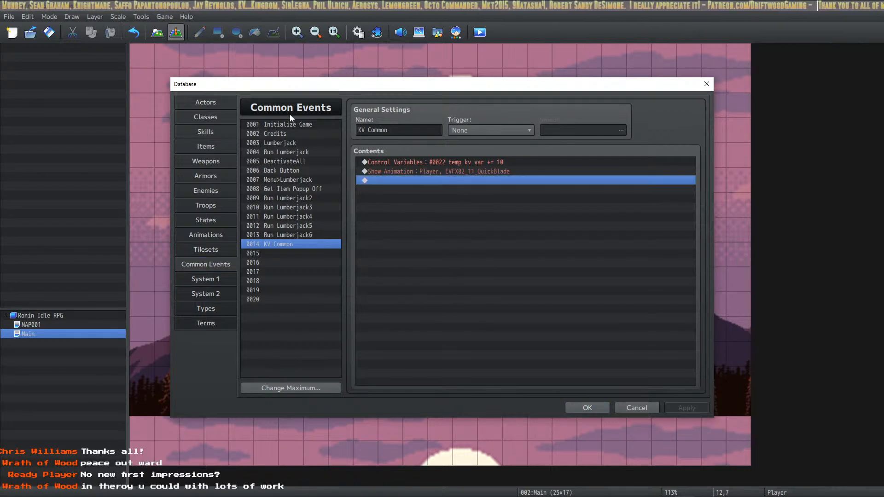
{"action": "left_click", "coordinate": [296, 125]}
{"action": "scroll", "coordinate": [440, 253], "scroll_direction": "down", "scroll_amount": 1}
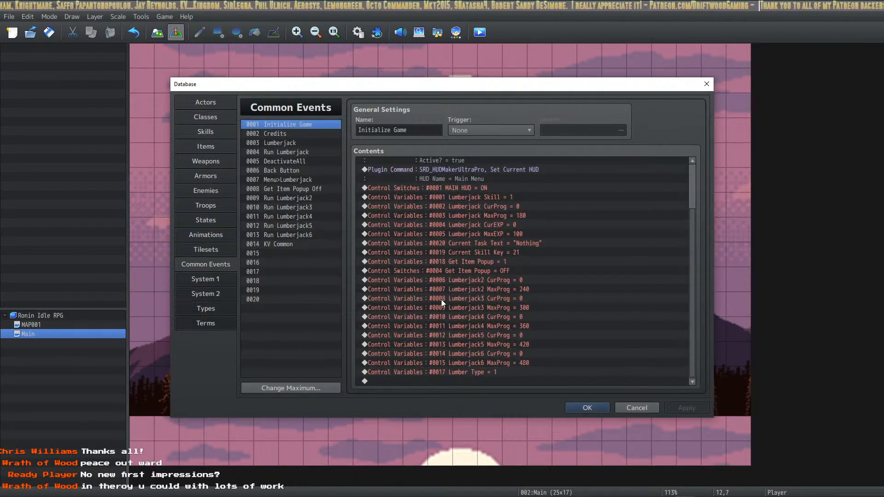
Add a Show Picture command at the end of Initialize Game for picture 1 with the image parallax-mountain-montain-far.
{"action": "right_click", "coordinate": [427, 382]}
{"action": "left_click", "coordinate": [446, 380]}
{"action": "left_click", "coordinate": [409, 131]}
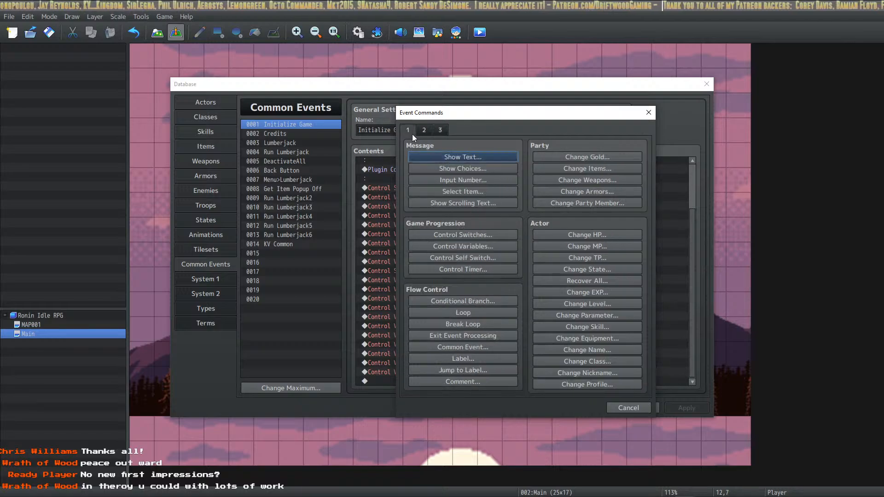
{"action": "left_click", "coordinate": [470, 169]}
{"action": "left_click", "coordinate": [599, 320]}
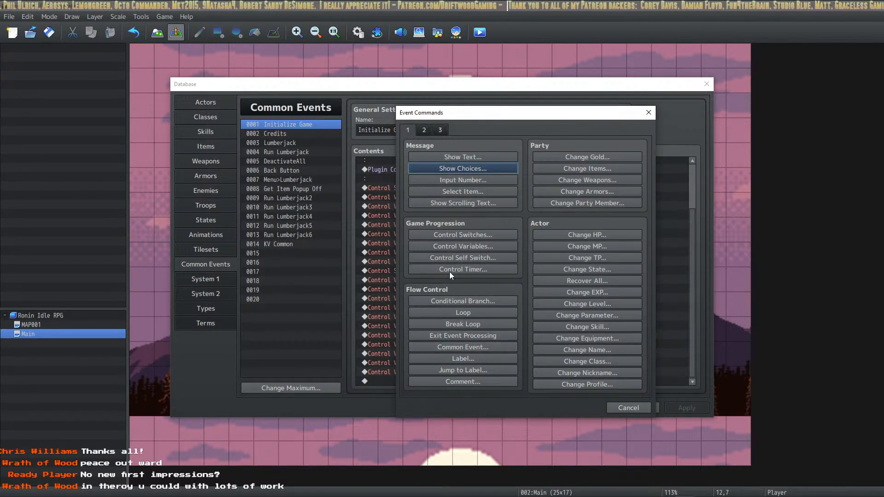
{"action": "left_click", "coordinate": [424, 130]}
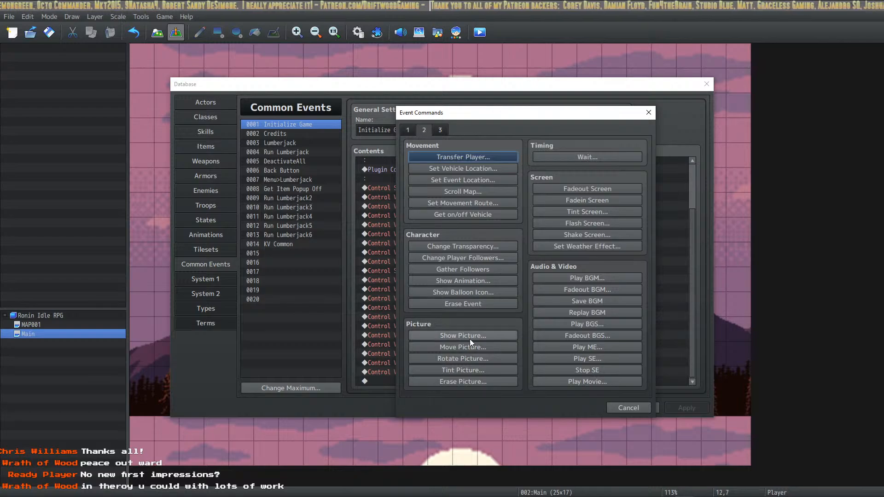
{"action": "left_click", "coordinate": [482, 337]}
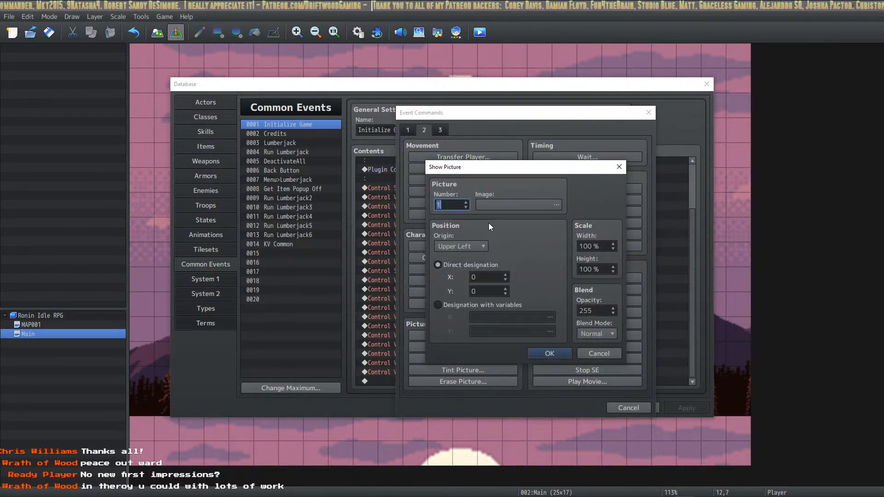
{"action": "left_click", "coordinate": [514, 205]}
{"action": "left_click", "coordinate": [404, 183]}
{"action": "left_click", "coordinate": [408, 192]}
{"action": "left_click", "coordinate": [410, 202]}
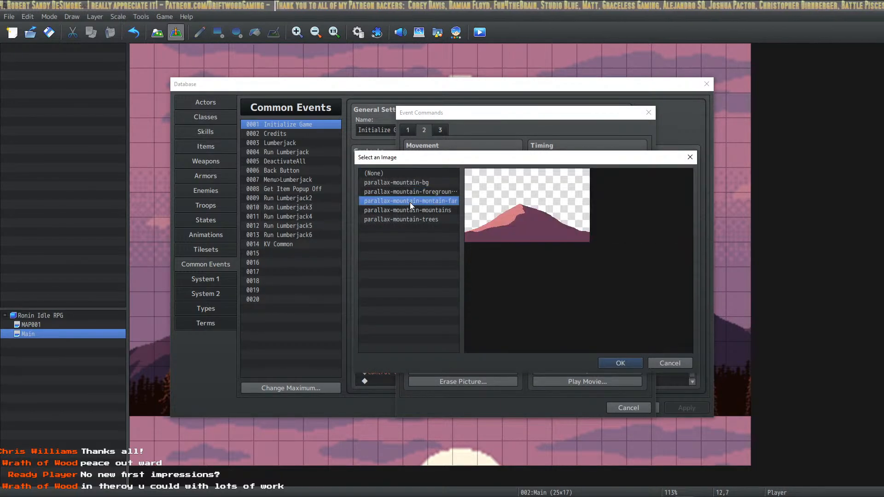
{"action": "left_click", "coordinate": [414, 218]}
{"action": "left_click", "coordinate": [421, 201]}
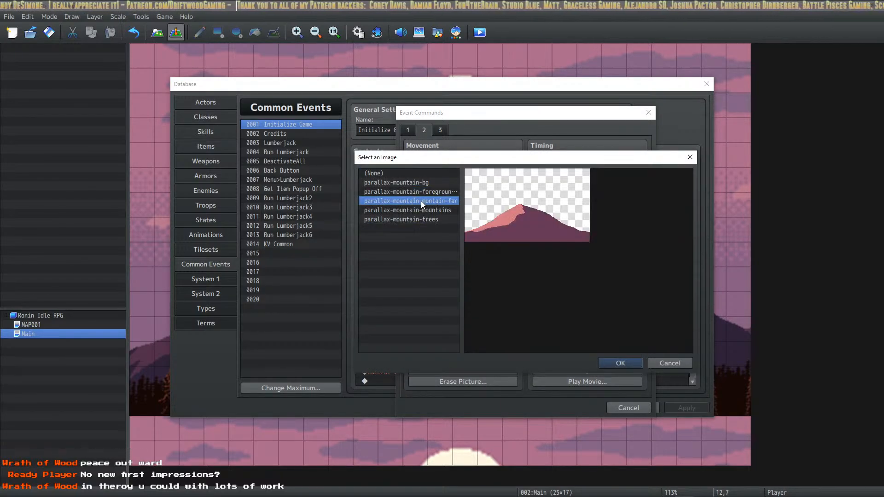
{"action": "left_click", "coordinate": [611, 364]}
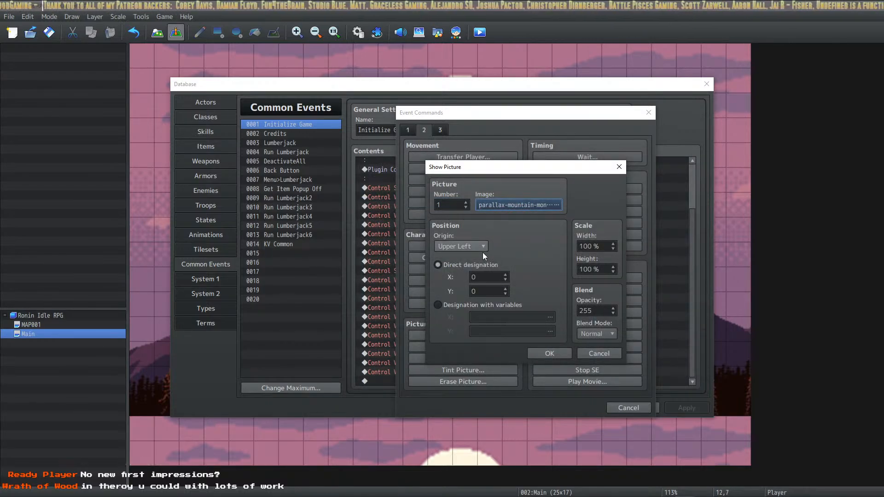
{"action": "left_click", "coordinate": [556, 355]}
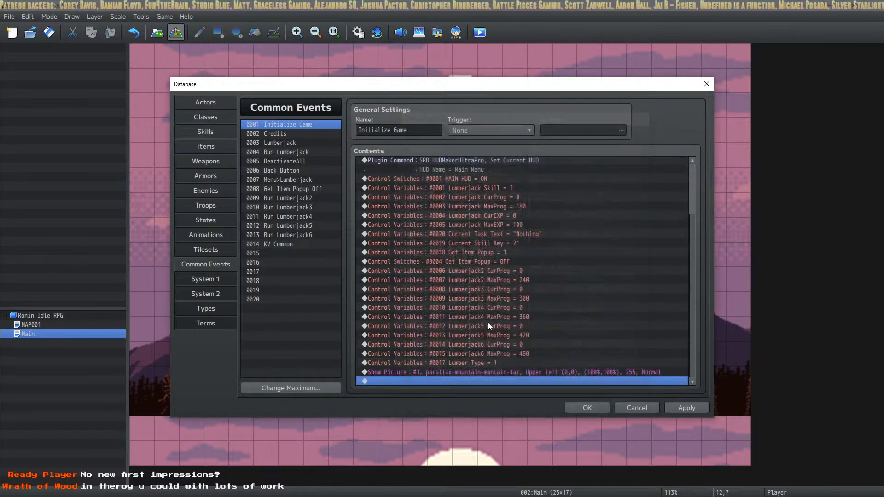
Start a Move Picture command for picture 1 in the KV Common event with Multiply blend, Center origin and position 640, 480.
{"action": "left_click", "coordinate": [289, 244]}
{"action": "right_click", "coordinate": [466, 179]}
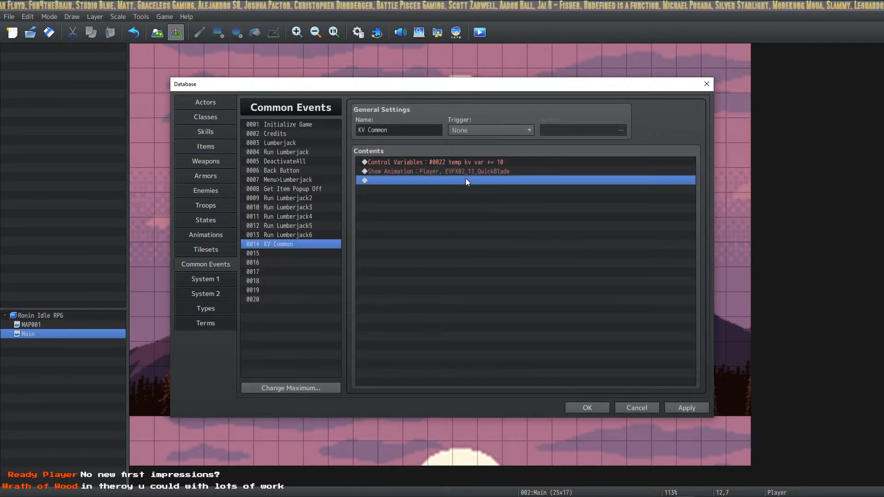
{"action": "left_click", "coordinate": [487, 185]}
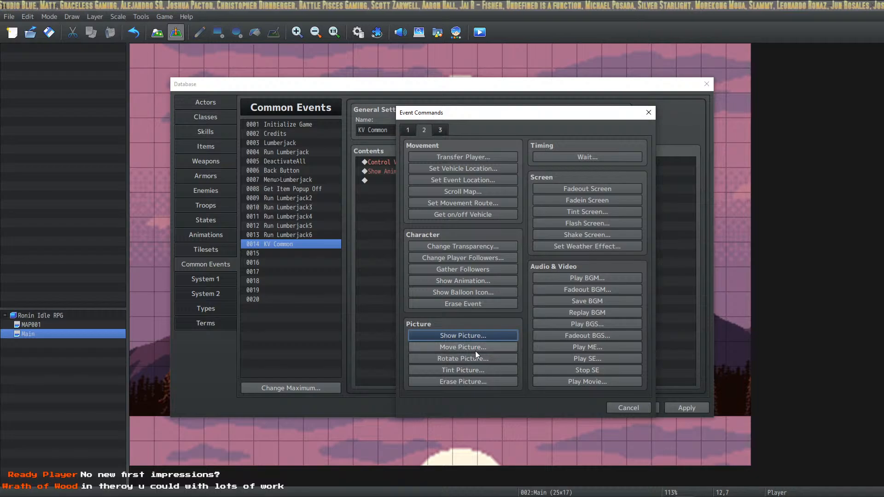
{"action": "left_click", "coordinate": [472, 346]}
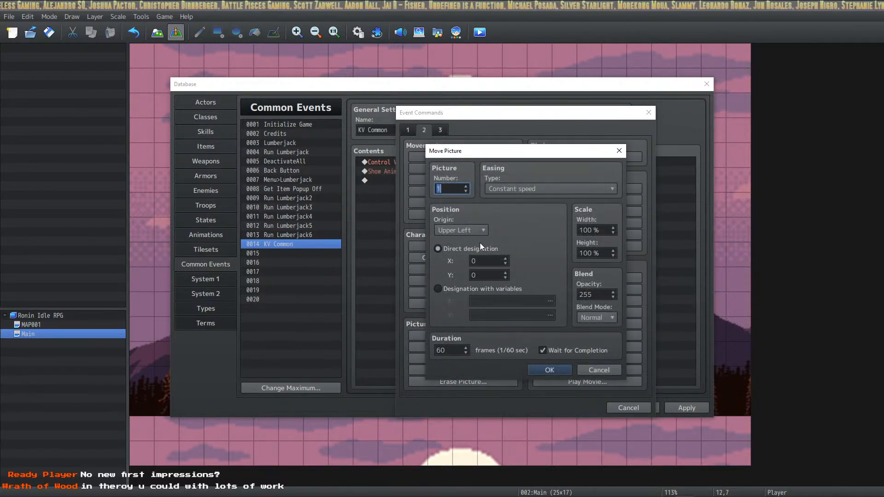
{"action": "left_click", "coordinate": [604, 319]}
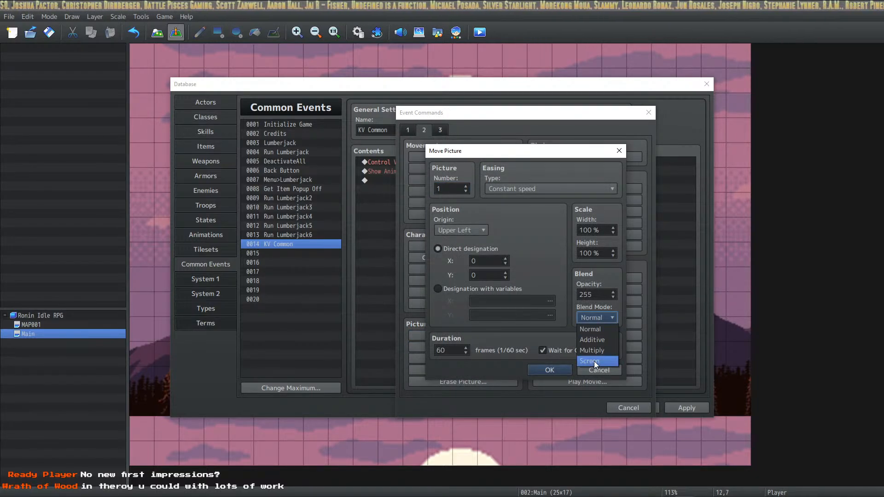
{"action": "left_click", "coordinate": [472, 229]}
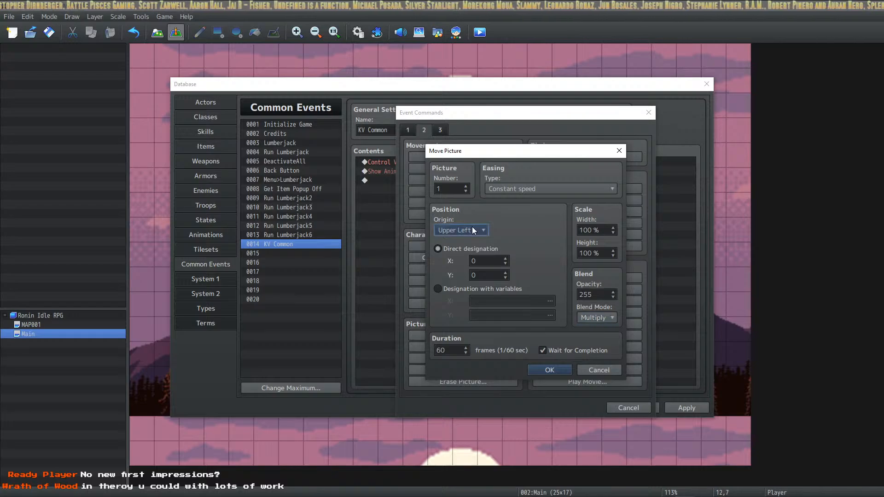
{"action": "left_click", "coordinate": [477, 253]}
{"action": "double_click", "coordinate": [493, 261]}
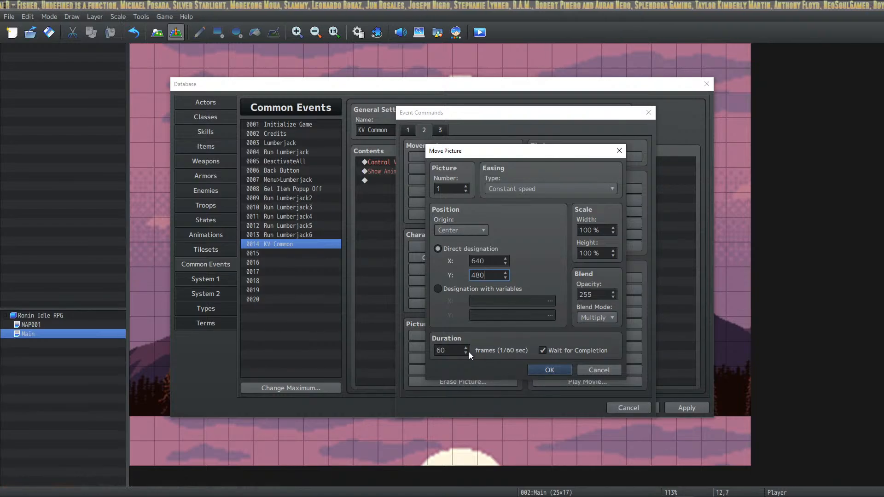
Turn off waiting for completion, set the move's duration to 1 frame and scale to 200% by 200%, and apply the database changes.
{"action": "left_click", "coordinate": [542, 351]}
{"action": "double_click", "coordinate": [451, 351]}
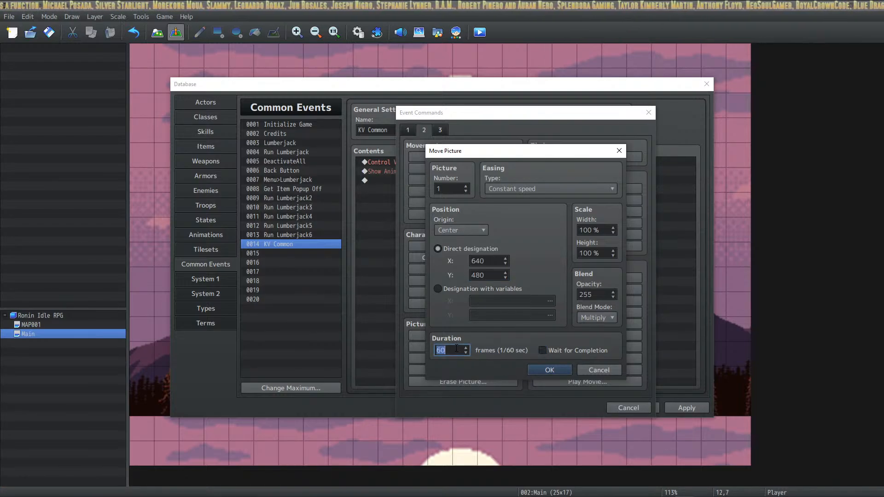
{"action": "type", "text": "1"}
{"action": "double_click", "coordinate": [587, 230]}
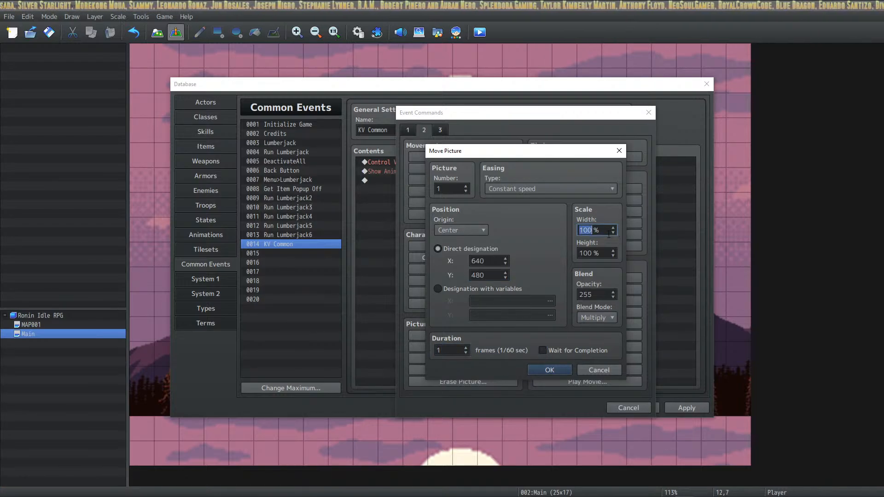
{"action": "type", "text": "200"}
{"action": "double_click", "coordinate": [587, 253]}
{"action": "type", "text": "200"}
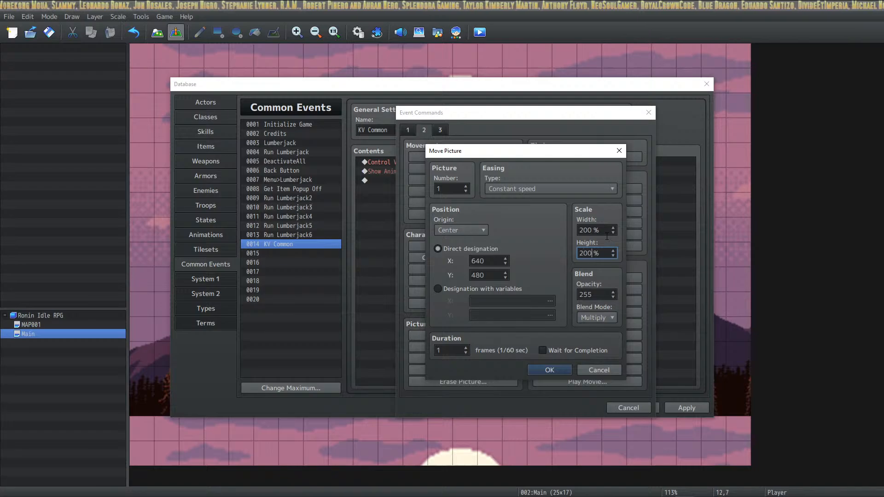
{"action": "left_click", "coordinate": [552, 369]}
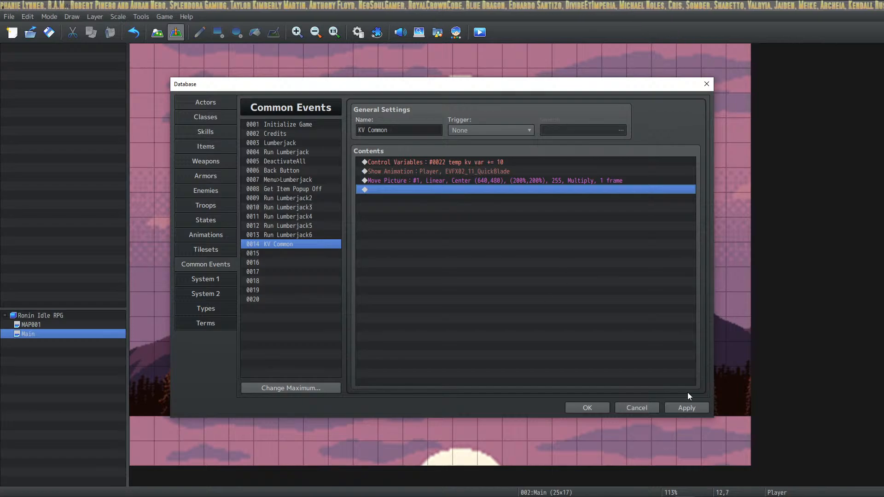
{"action": "left_click", "coordinate": [675, 407]}
{"action": "left_click", "coordinate": [597, 411]}
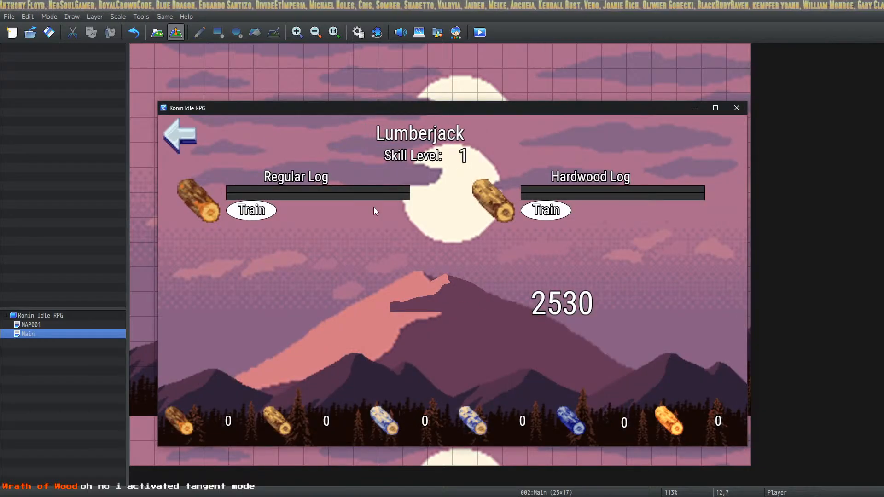
Close the old playtest, start a new game in a fresh one, and open the Lumberjack HUD.
{"action": "left_click", "coordinate": [736, 109]}
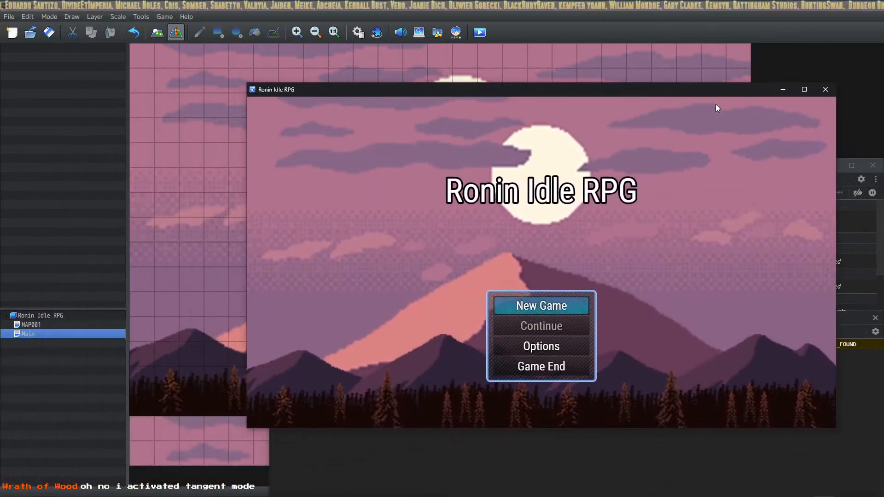
{"action": "left_click", "coordinate": [563, 302]}
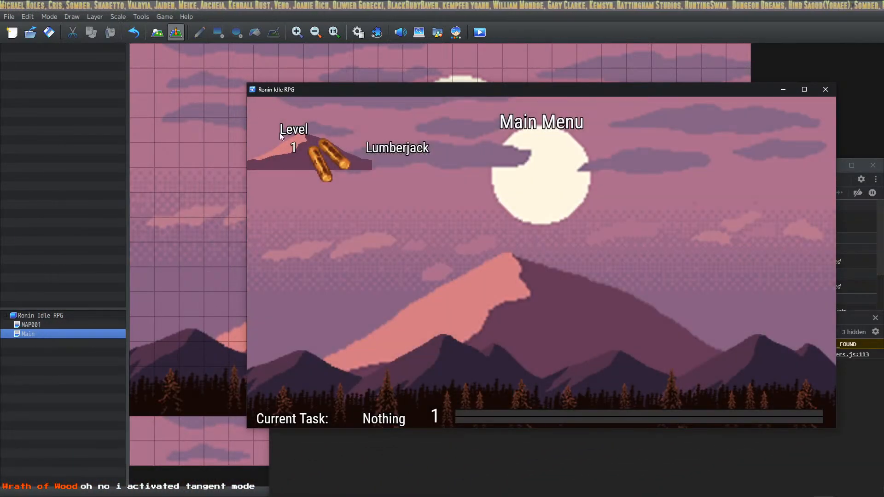
{"action": "left_click", "coordinate": [334, 154]}
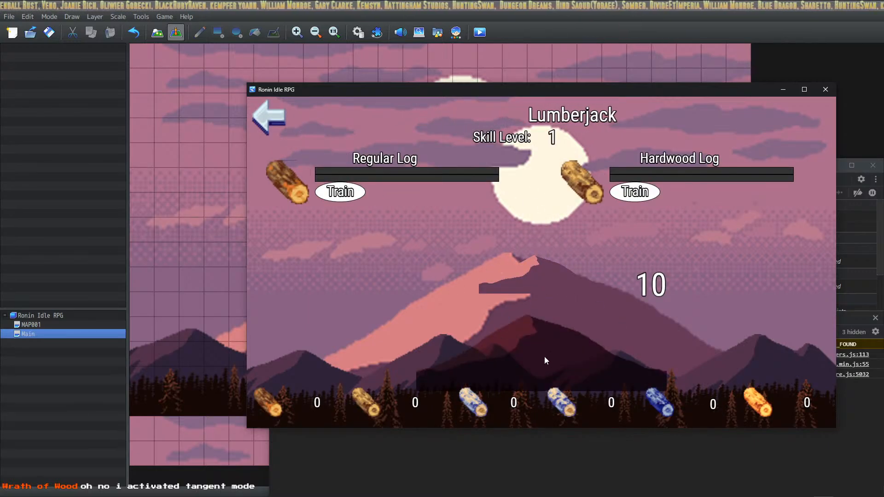
Trigger the mountain picture repeatedly to test its counter, animation and picture move, and end the playtest.
{"action": "left_click", "coordinate": [538, 270]}
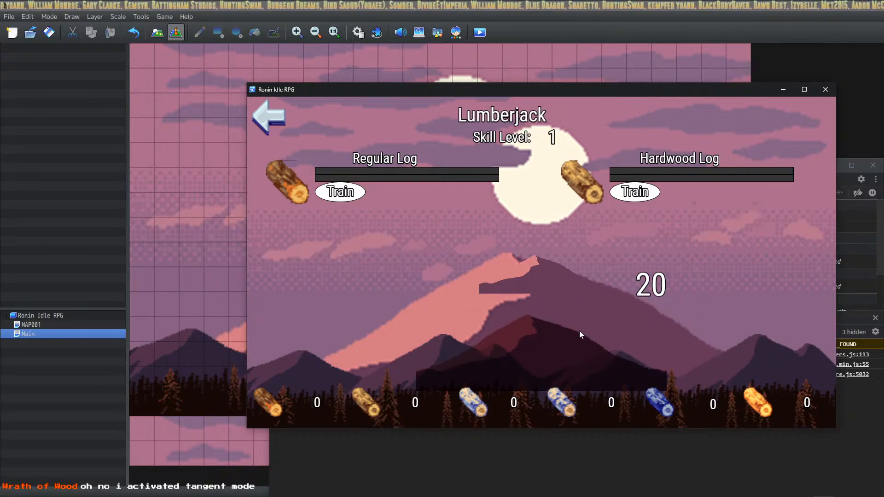
{"action": "left_click", "coordinate": [549, 279]}
{"action": "left_click", "coordinate": [547, 281]}
{"action": "left_click", "coordinate": [546, 277]}
{"action": "left_click", "coordinate": [545, 274]}
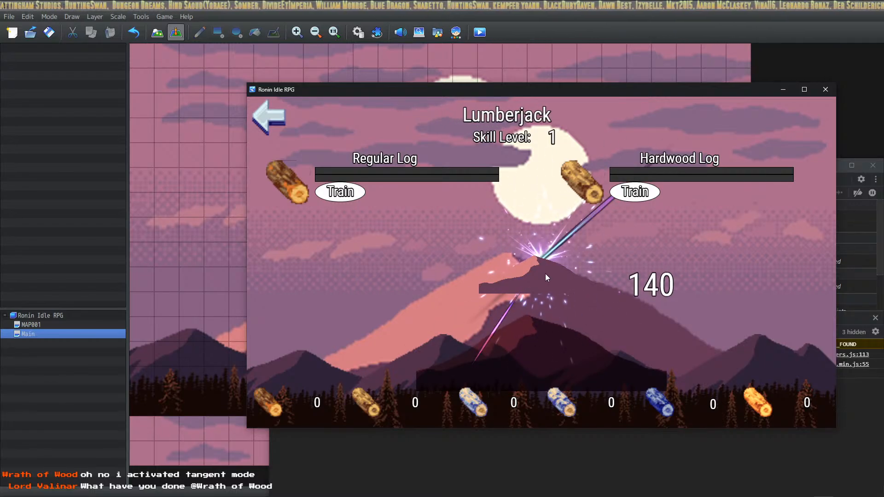
{"action": "left_click", "coordinate": [542, 275]}
{"action": "left_click", "coordinate": [541, 276]}
{"action": "left_click", "coordinate": [542, 278]}
{"action": "left_click", "coordinate": [543, 278]}
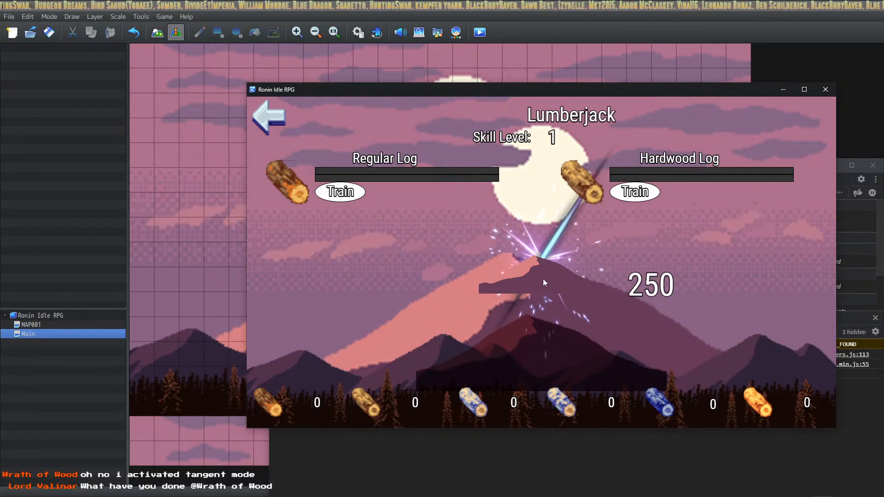
{"action": "left_click", "coordinate": [546, 280]}
{"action": "left_click", "coordinate": [546, 280]}
{"action": "left_click", "coordinate": [545, 280]}
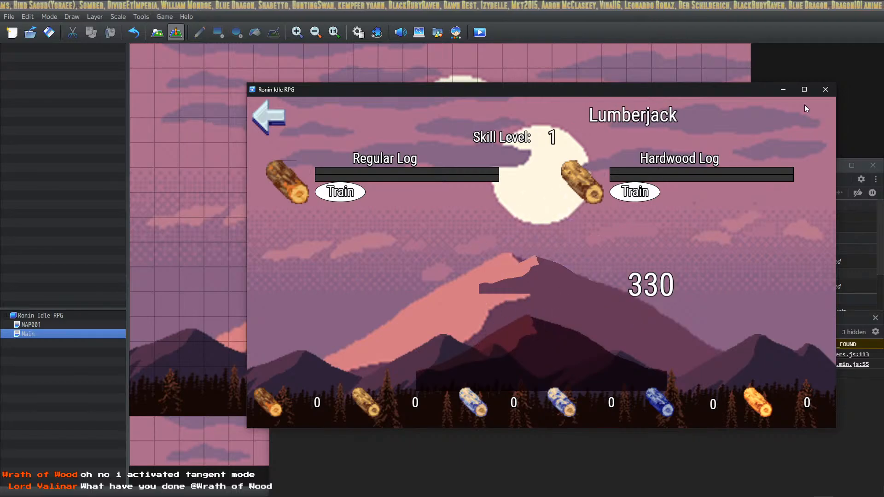
{"action": "left_click", "coordinate": [825, 89]}
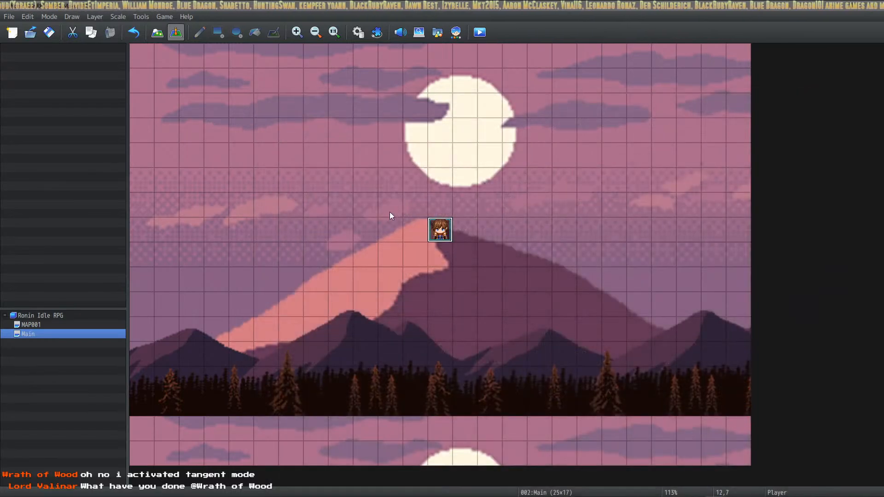
Delete the Move Picture command from the KV Common event, clear the whole common event, and save the project.
{"action": "left_click", "coordinate": [358, 31]}
{"action": "left_click", "coordinate": [459, 182]}
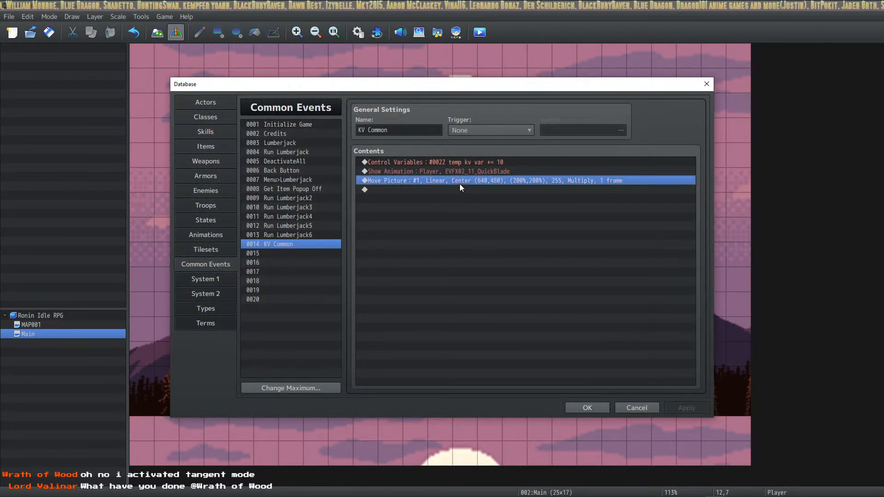
{"action": "key", "text": "Delete"}
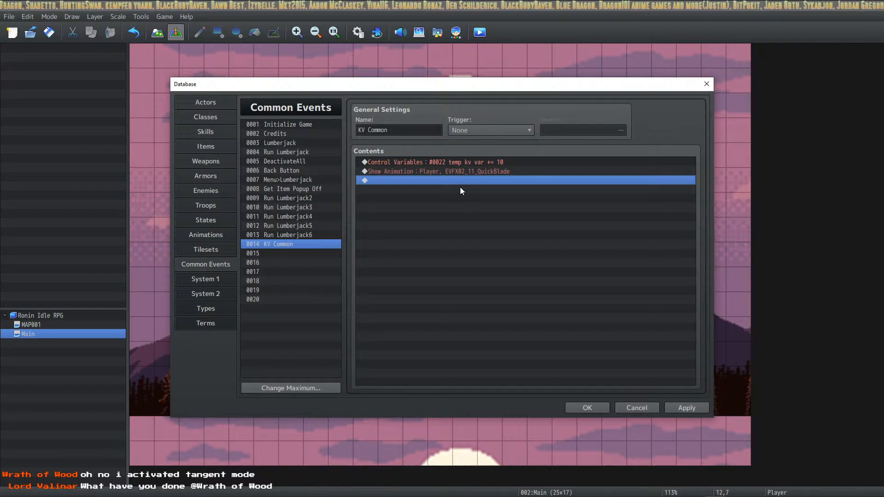
{"action": "right_click", "coordinate": [286, 247]}
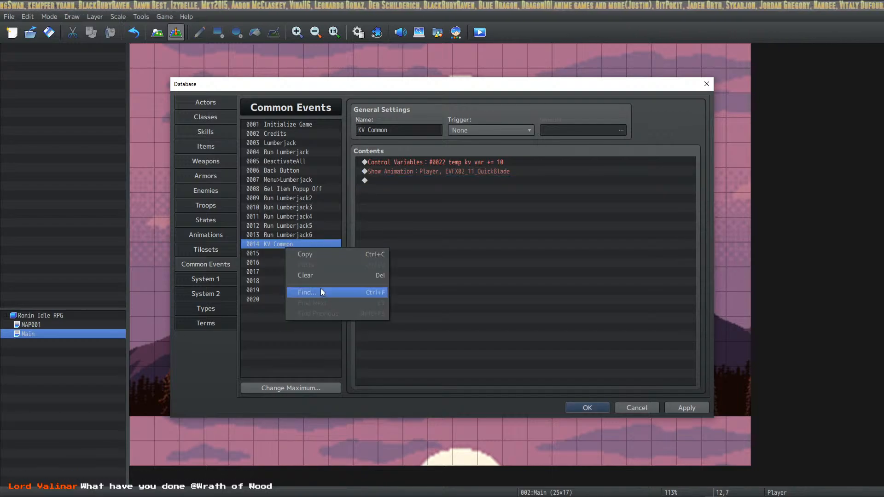
{"action": "left_click", "coordinate": [314, 276]}
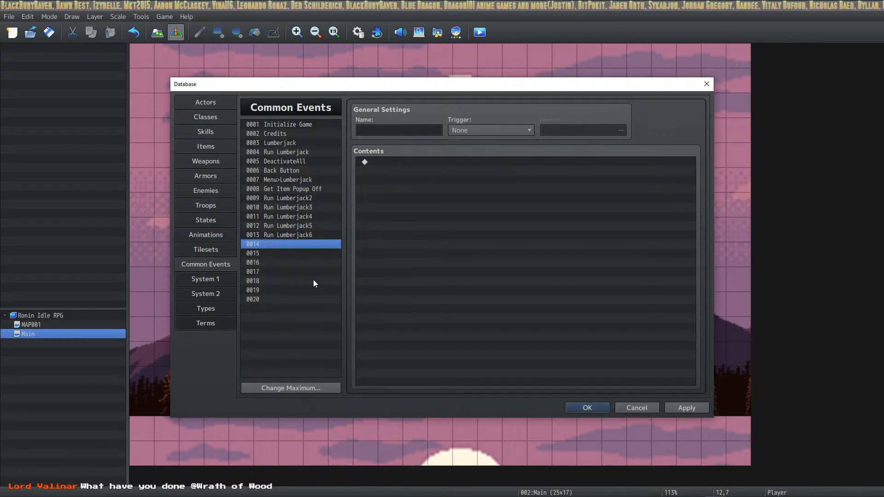
{"action": "left_click", "coordinate": [593, 408]}
{"action": "left_click", "coordinate": [49, 32]}
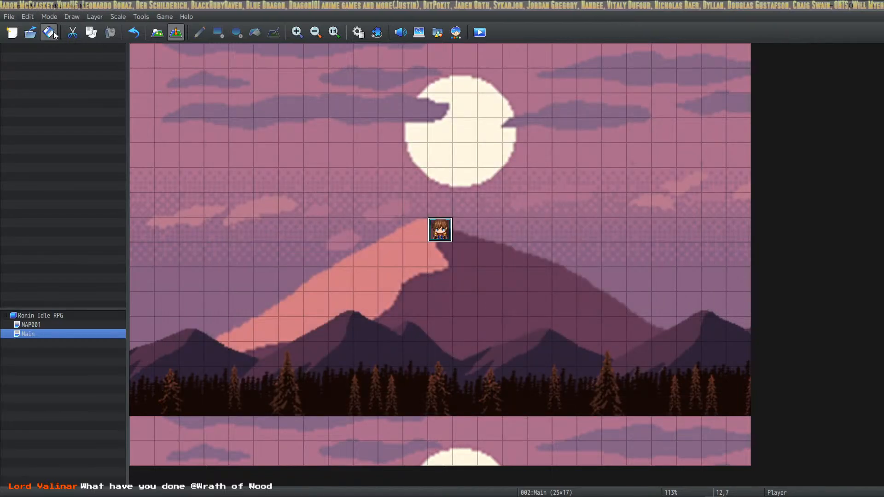
Switch to HUD Maker Ultra, dismiss the picture's properties, and delete KV Picture and KV Text from the Lumberjack HUD.
{"action": "key", "text": "alt+Tab"}
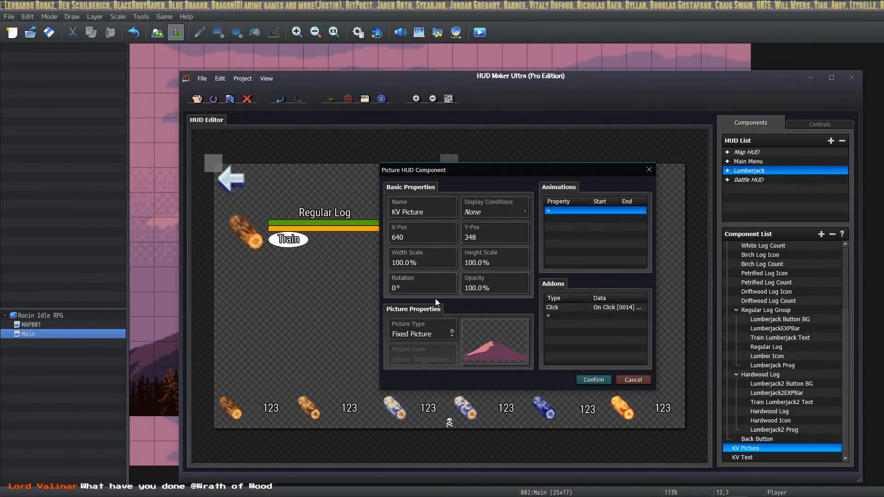
{"action": "left_click", "coordinate": [631, 381]}
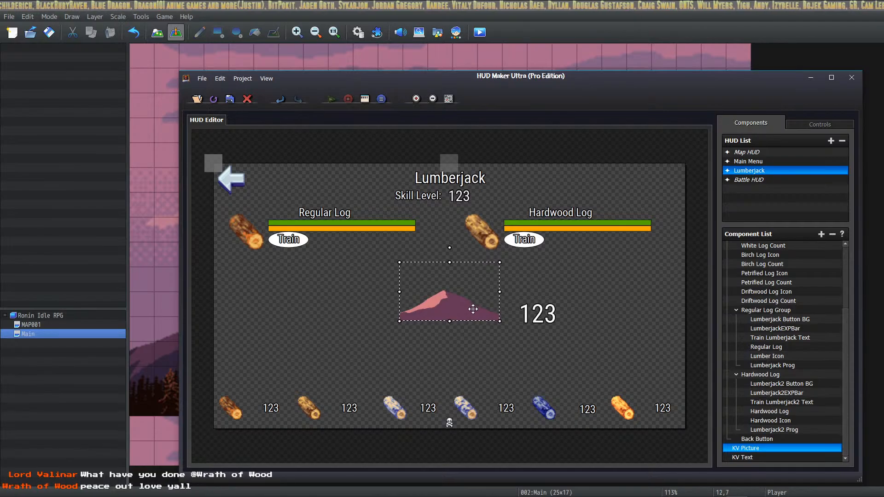
{"action": "key", "text": "Delete"}
{"action": "left_click", "coordinate": [537, 309]}
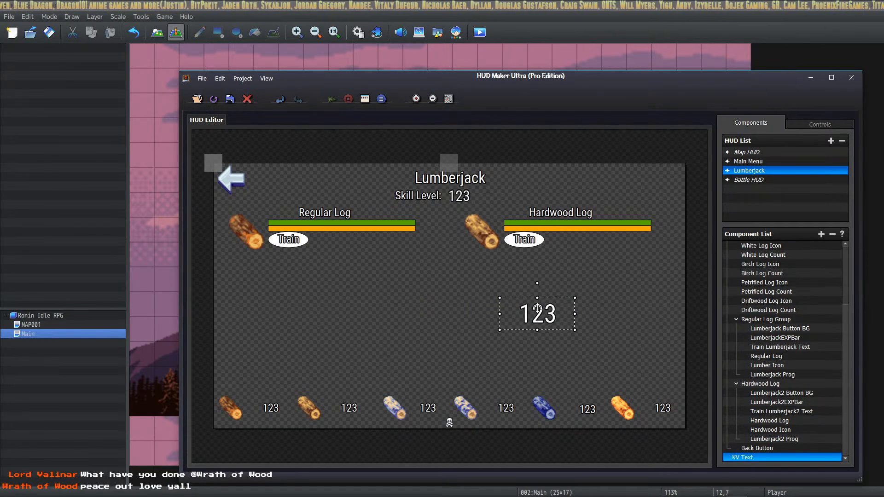
{"action": "key", "text": "Delete"}
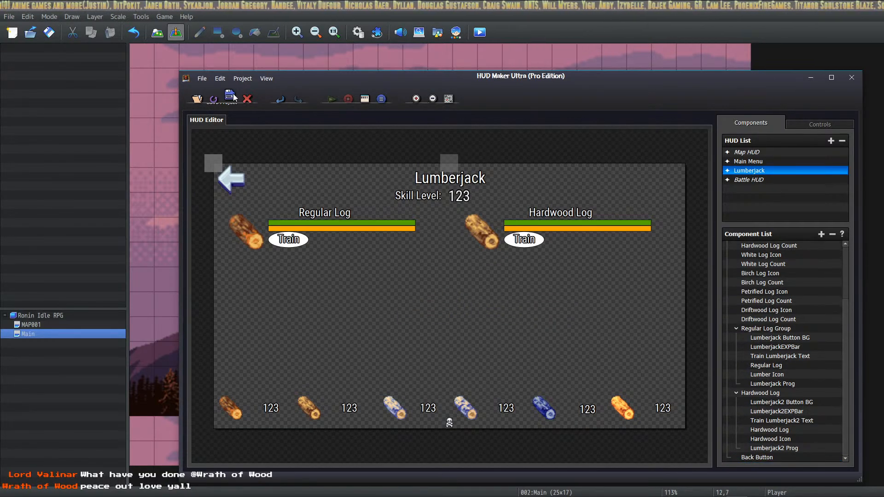
Switch to RPG Maker MZ, playtest a new game to check the main menu, and end the playtest.
{"action": "left_click", "coordinate": [54, 35]}
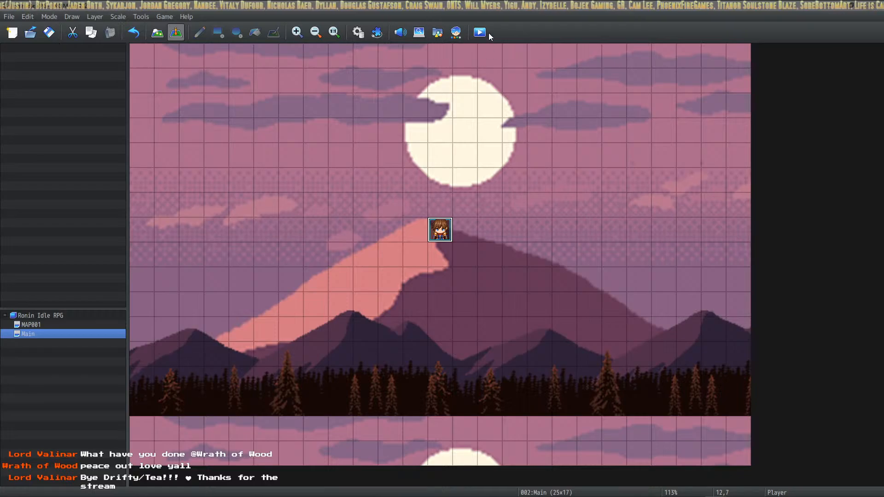
{"action": "key", "text": "ctrl+r"}
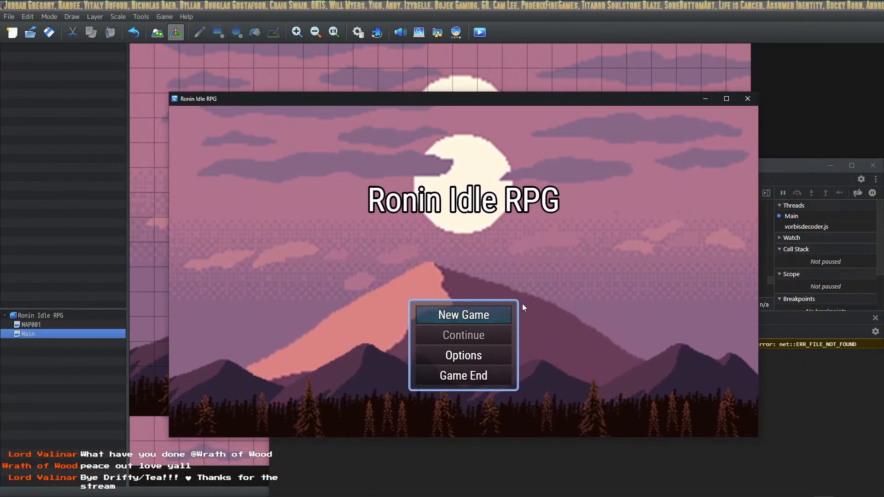
{"action": "left_click", "coordinate": [484, 316]}
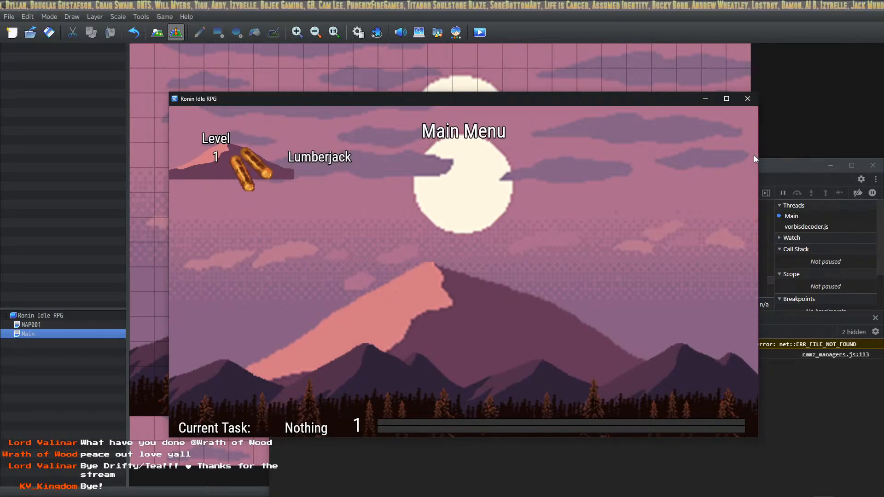
{"action": "left_click", "coordinate": [748, 99]}
Delete the Show Picture command at the end of the Initialize Game common event and apply the change.
{"action": "left_click", "coordinate": [359, 32]}
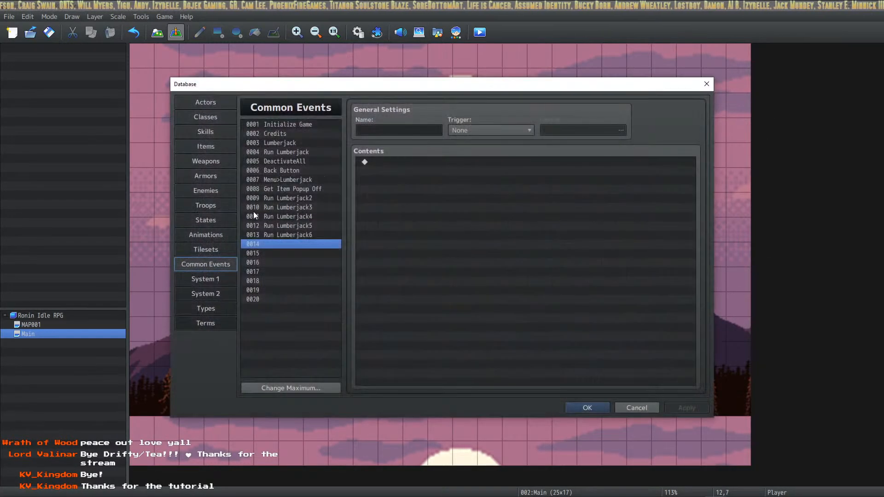
{"action": "left_click", "coordinate": [270, 125]}
{"action": "left_click", "coordinate": [489, 366]}
{"action": "left_click", "coordinate": [484, 381]}
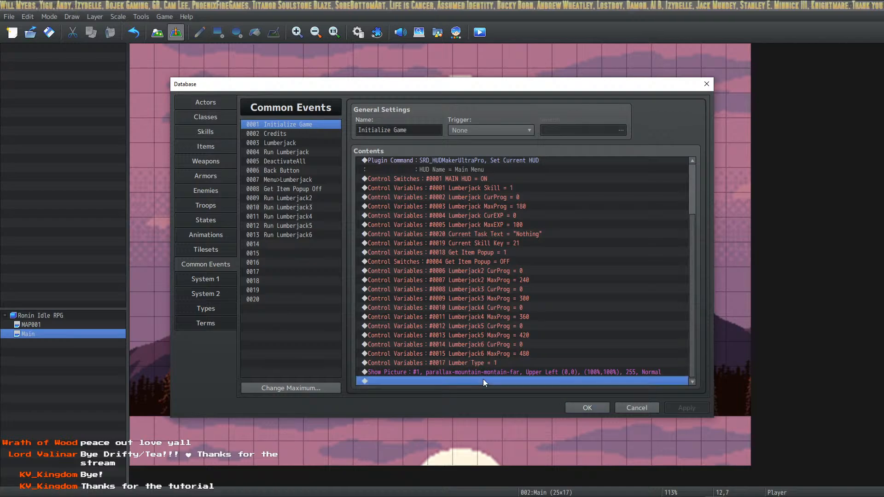
{"action": "left_click", "coordinate": [486, 374]}
{"action": "key", "text": "Delete"}
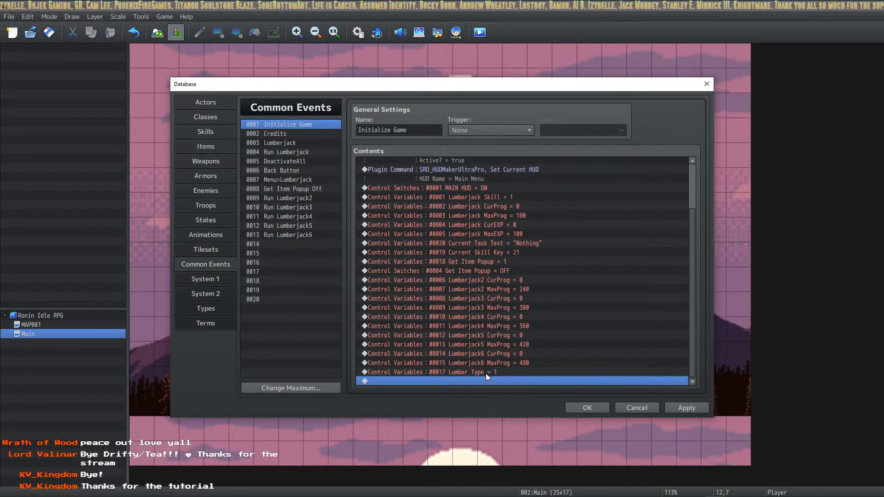
{"action": "left_click", "coordinate": [687, 410]}
{"action": "left_click", "coordinate": [588, 408]}
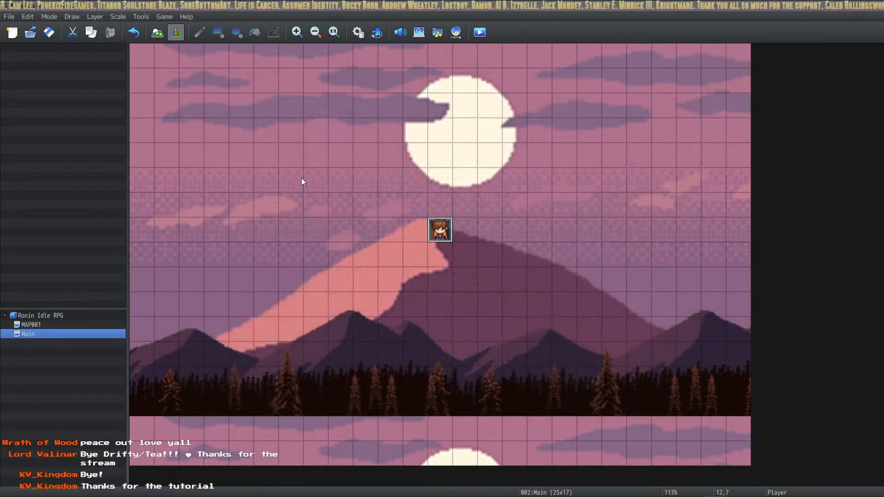
Playtest a new game, open the Lumberjack HUD and start training on the Regular Log.
{"action": "left_click", "coordinate": [481, 34]}
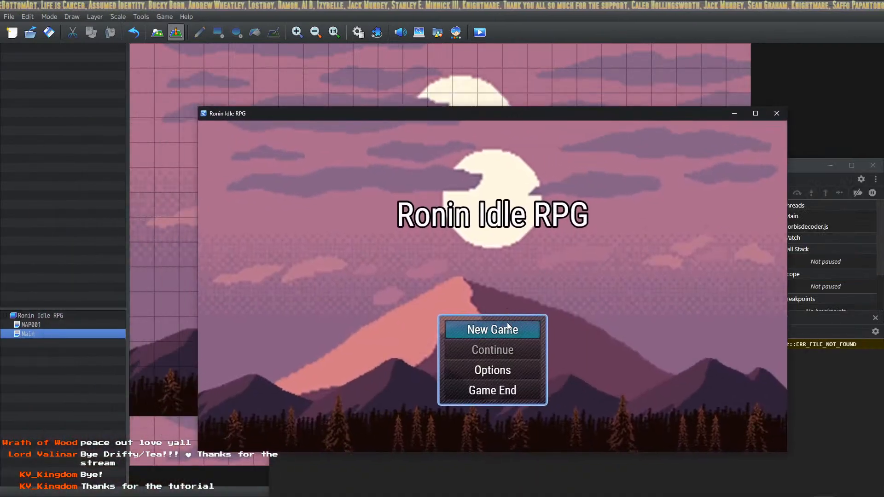
{"action": "left_click", "coordinate": [506, 330]}
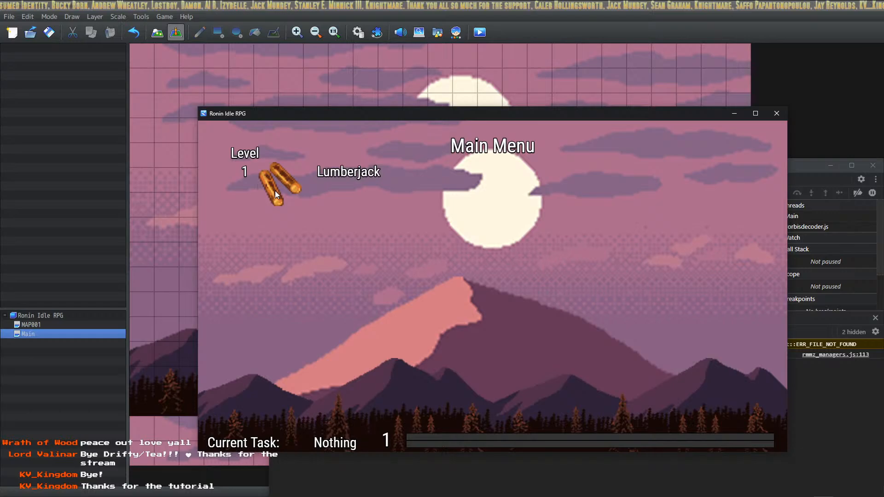
{"action": "left_click", "coordinate": [275, 190]}
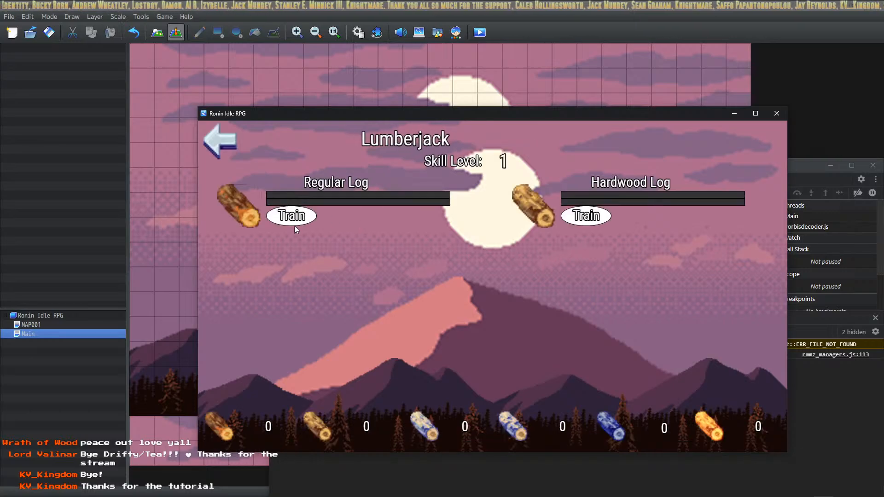
{"action": "left_click", "coordinate": [293, 222]}
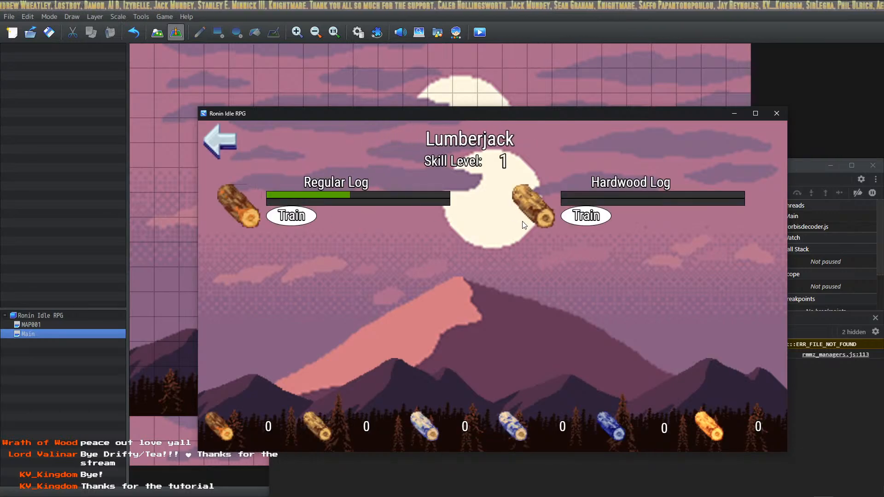